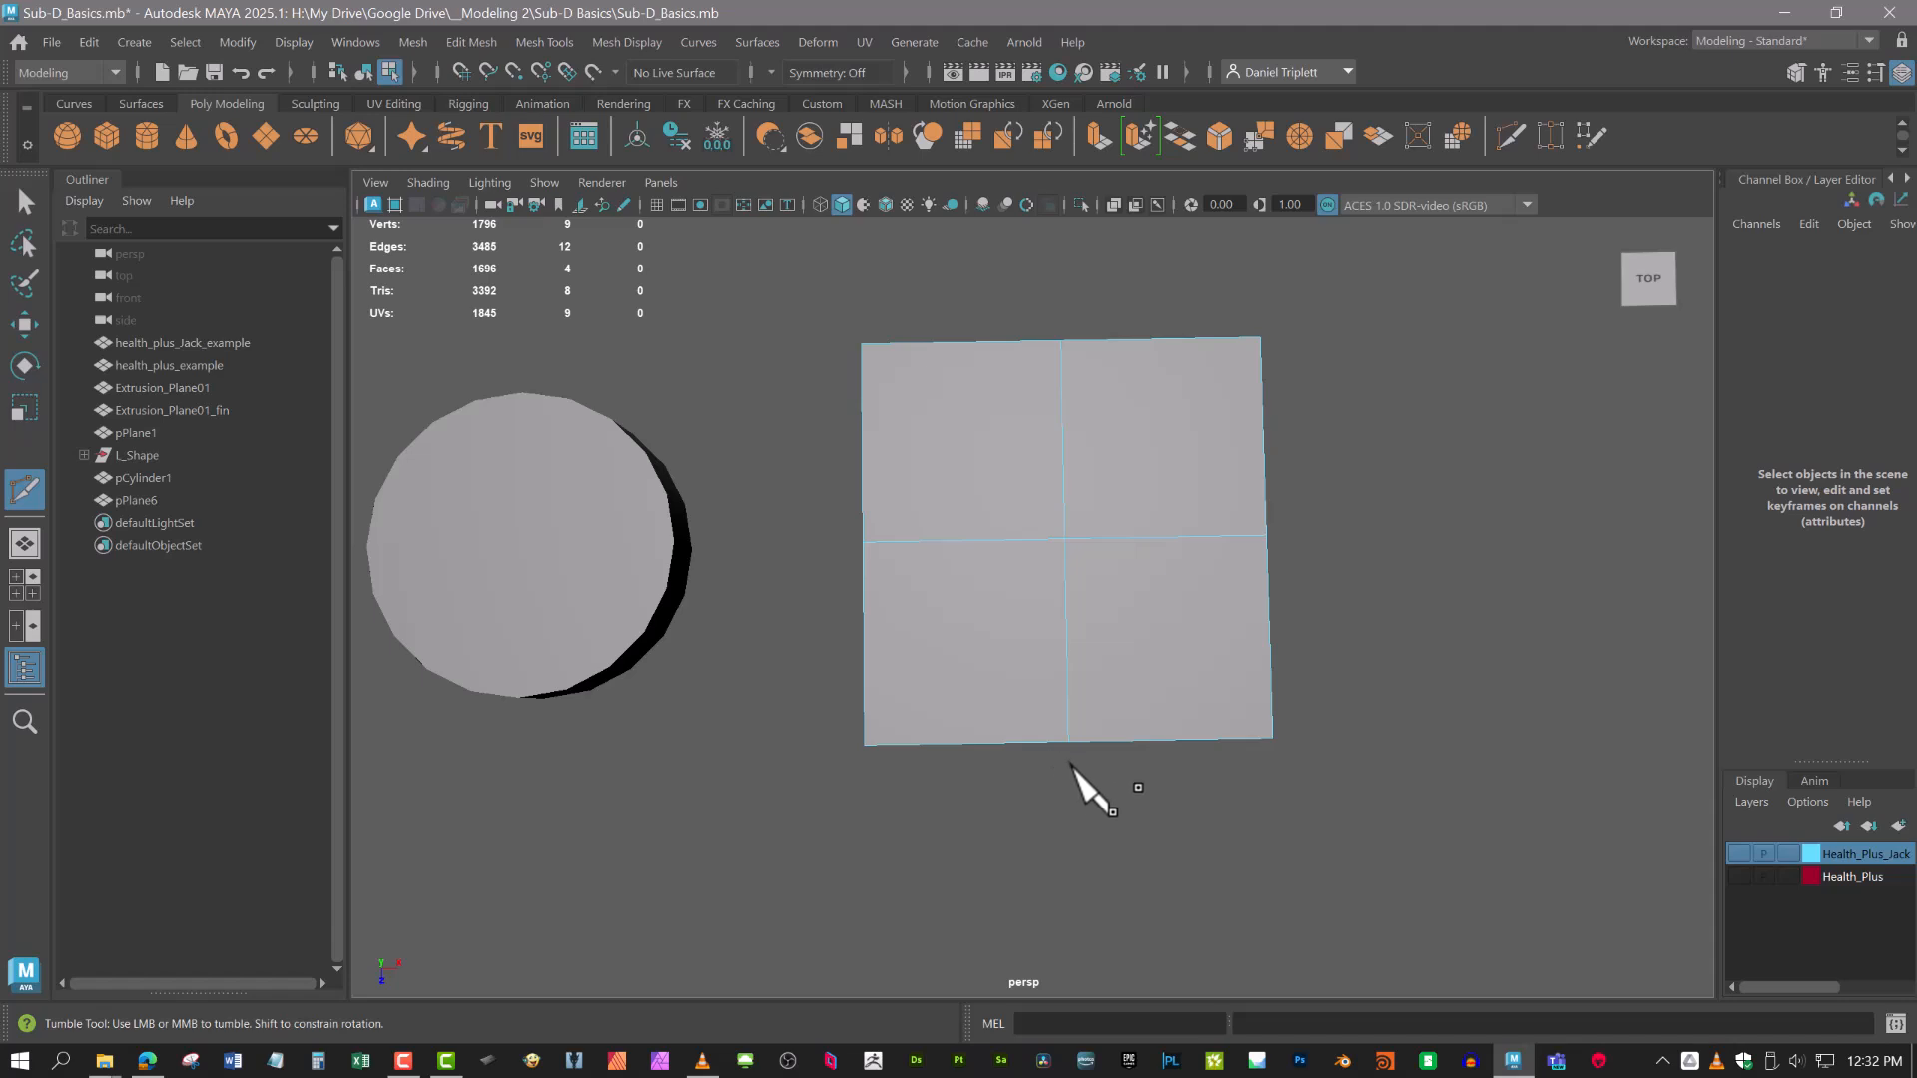
Insert supporting edge loops with Multi-Cut close to all four borders of the square plane.
{"action": "left_click", "coordinate": [1064, 539]}
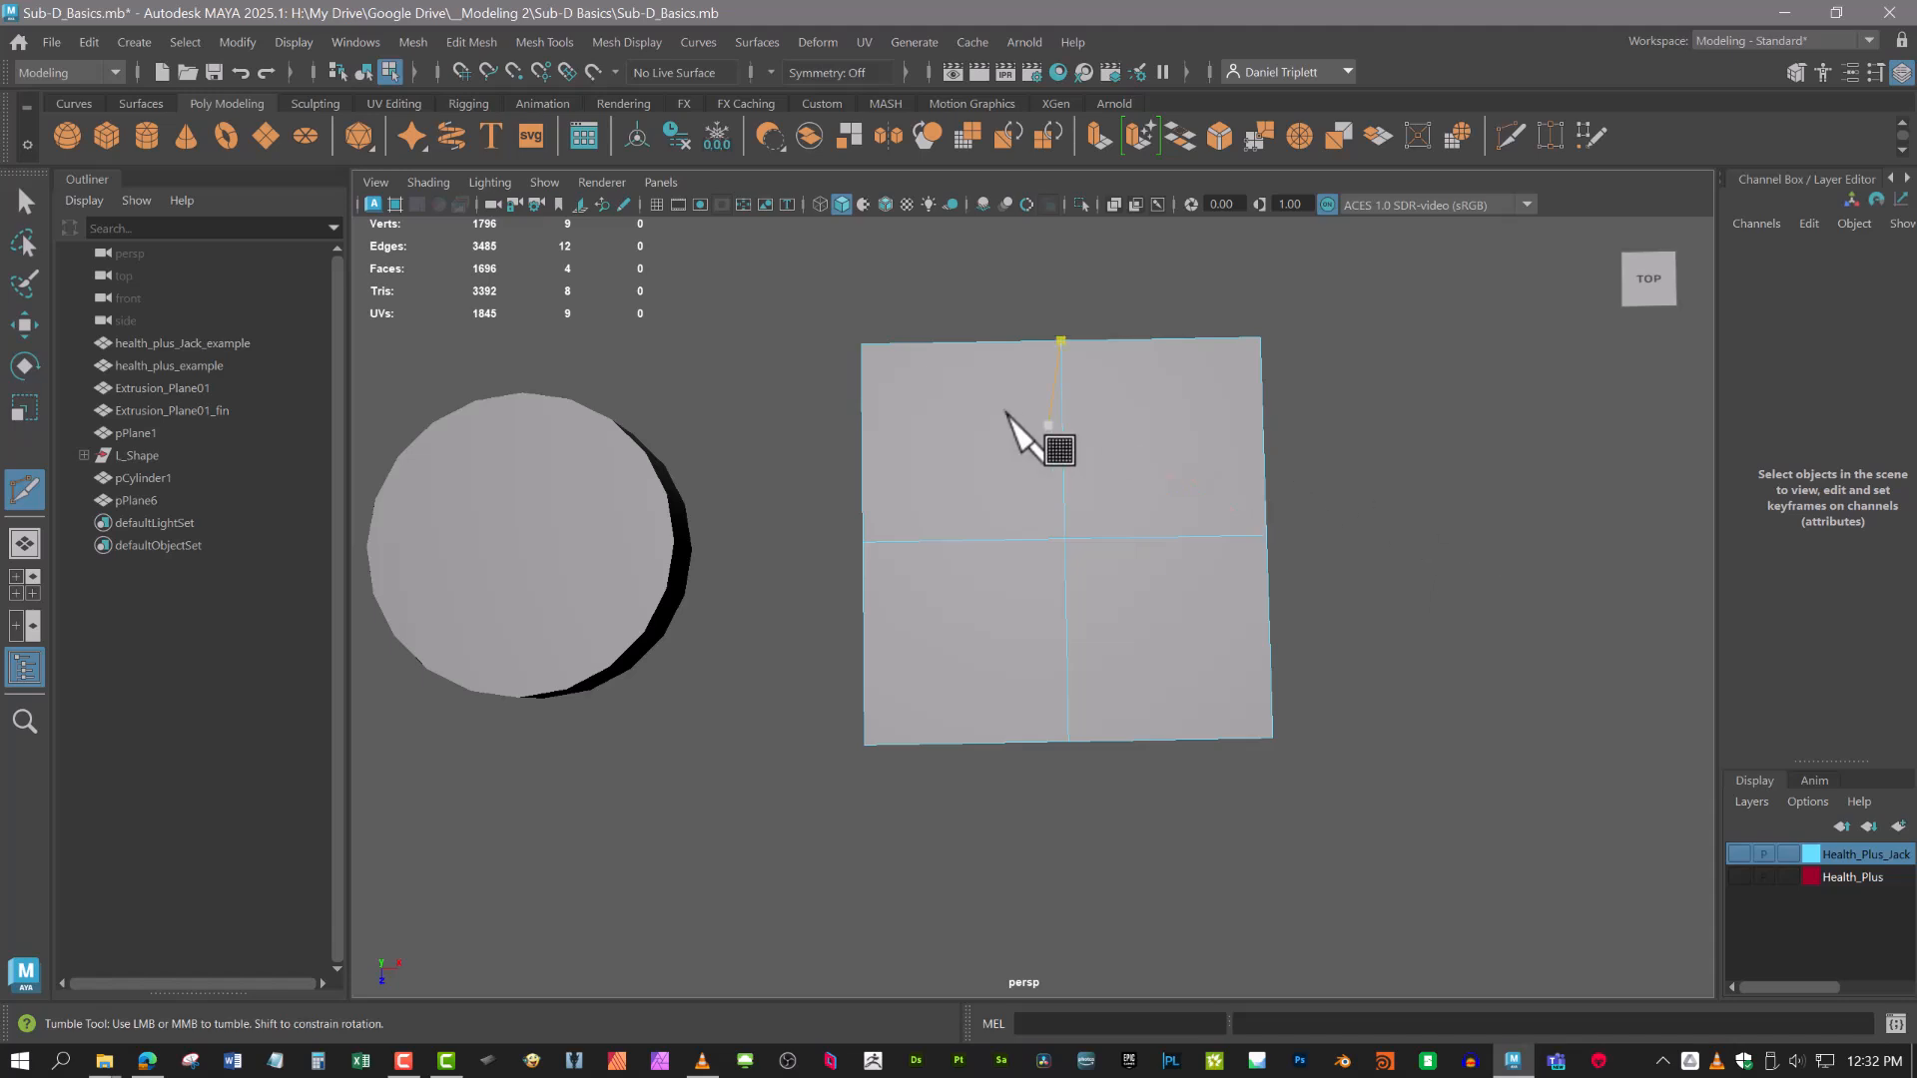
{"action": "left_click", "coordinate": [1060, 342]}
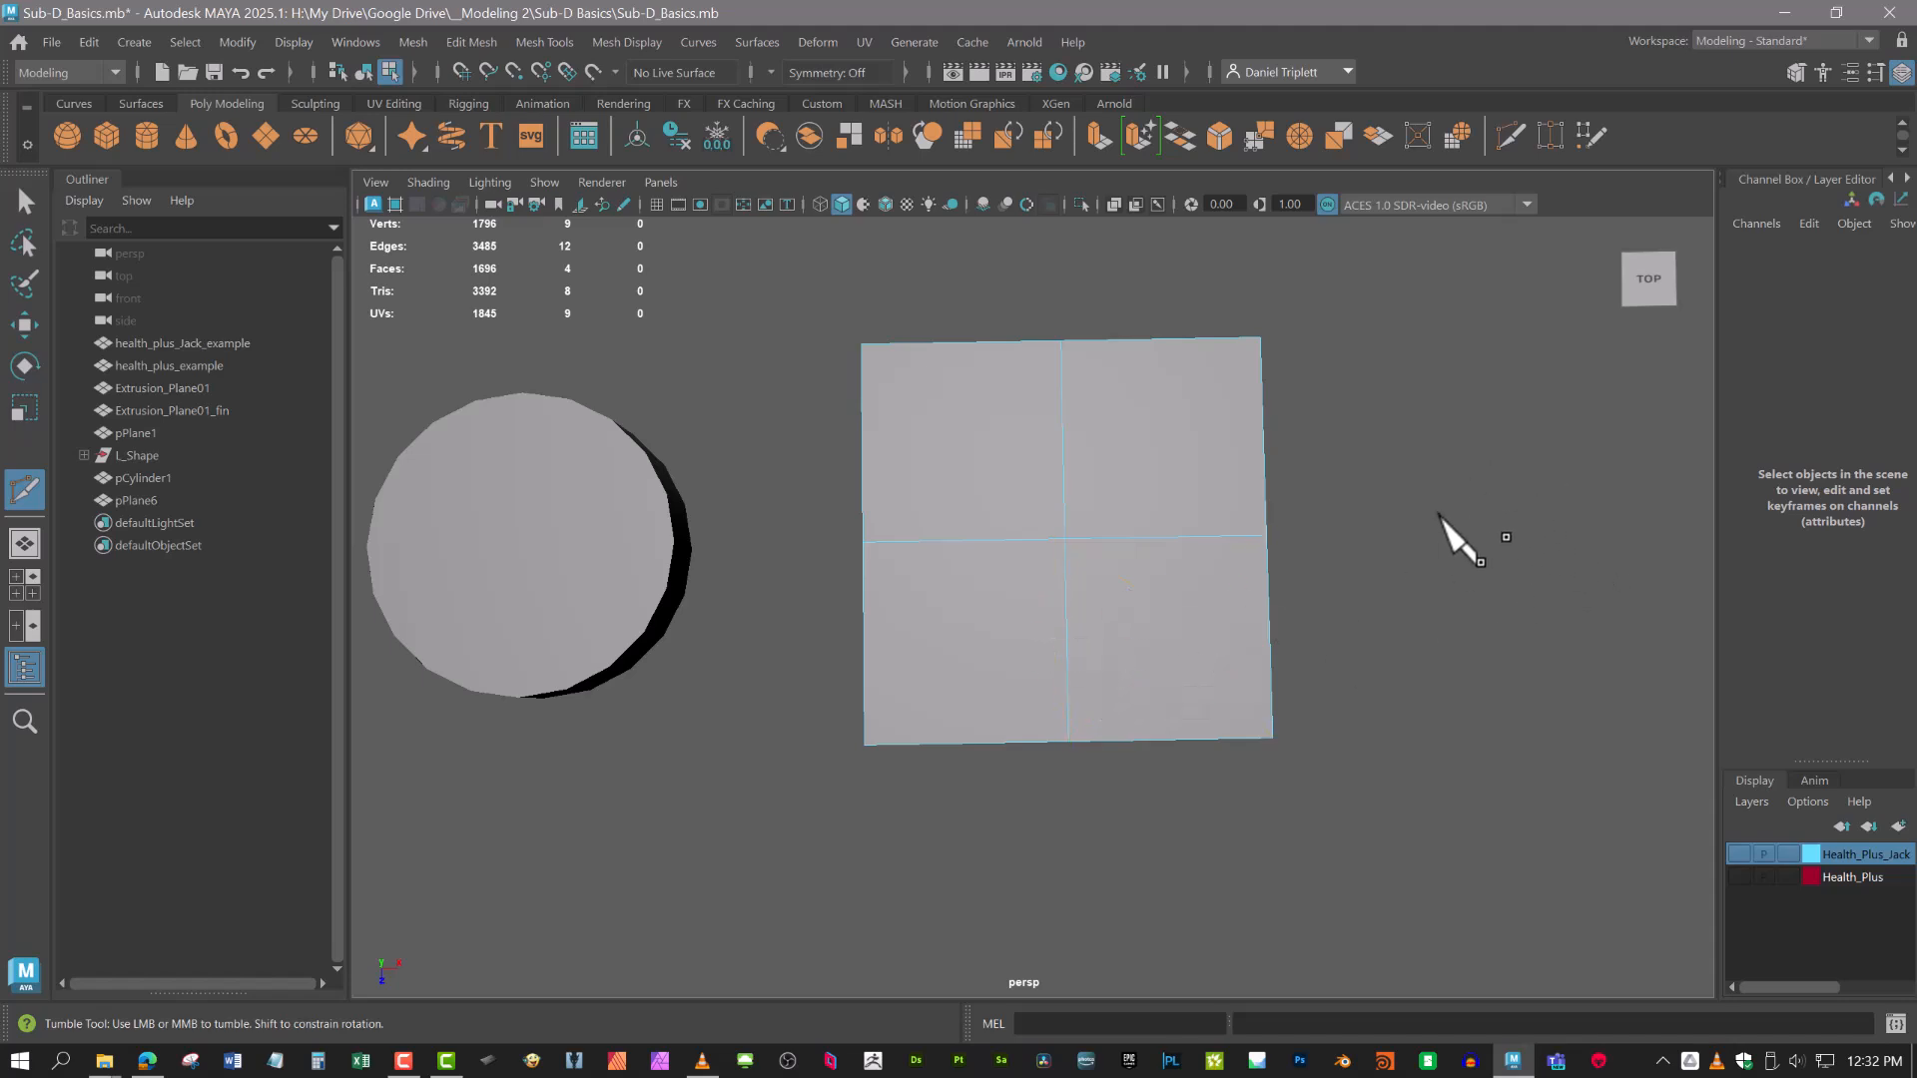
{"action": "left_click", "coordinate": [871, 343], "text": "ctrl"}
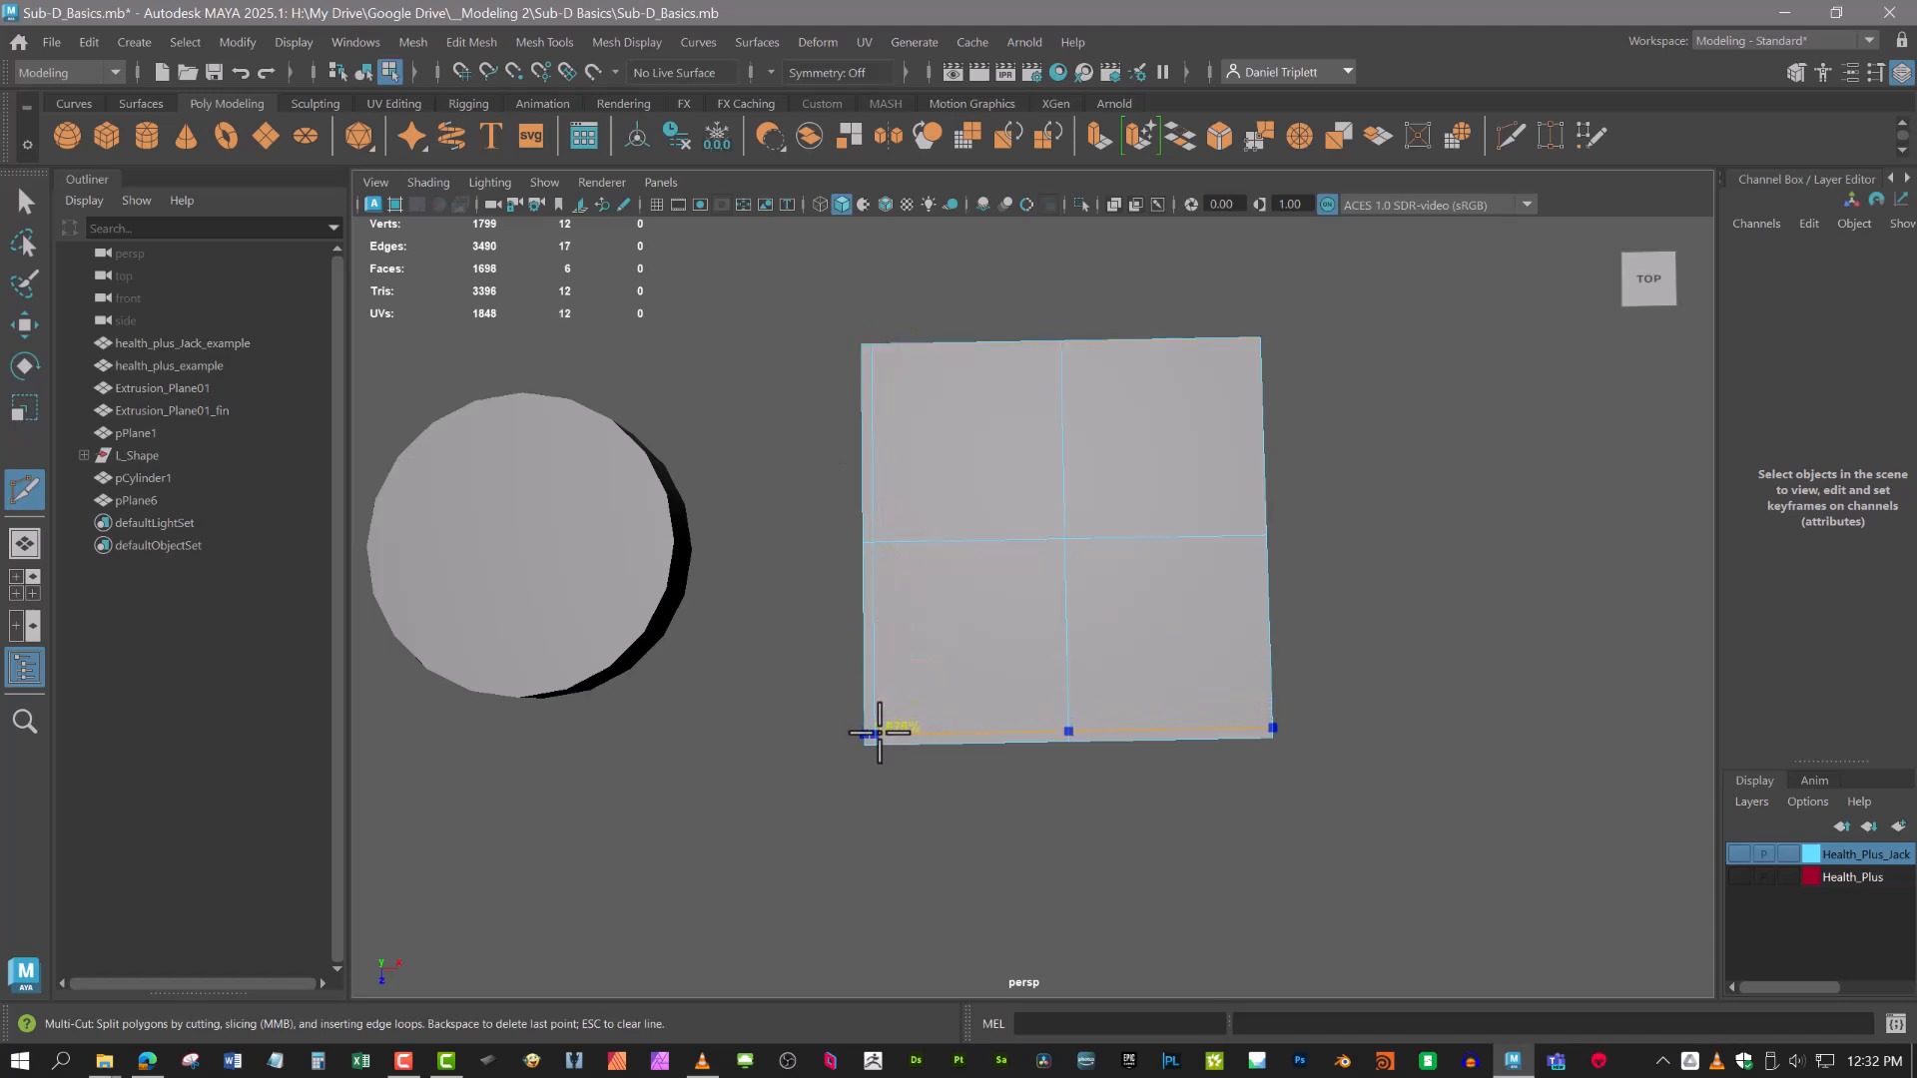
{"action": "left_click", "coordinate": [879, 732], "text": "ctrl"}
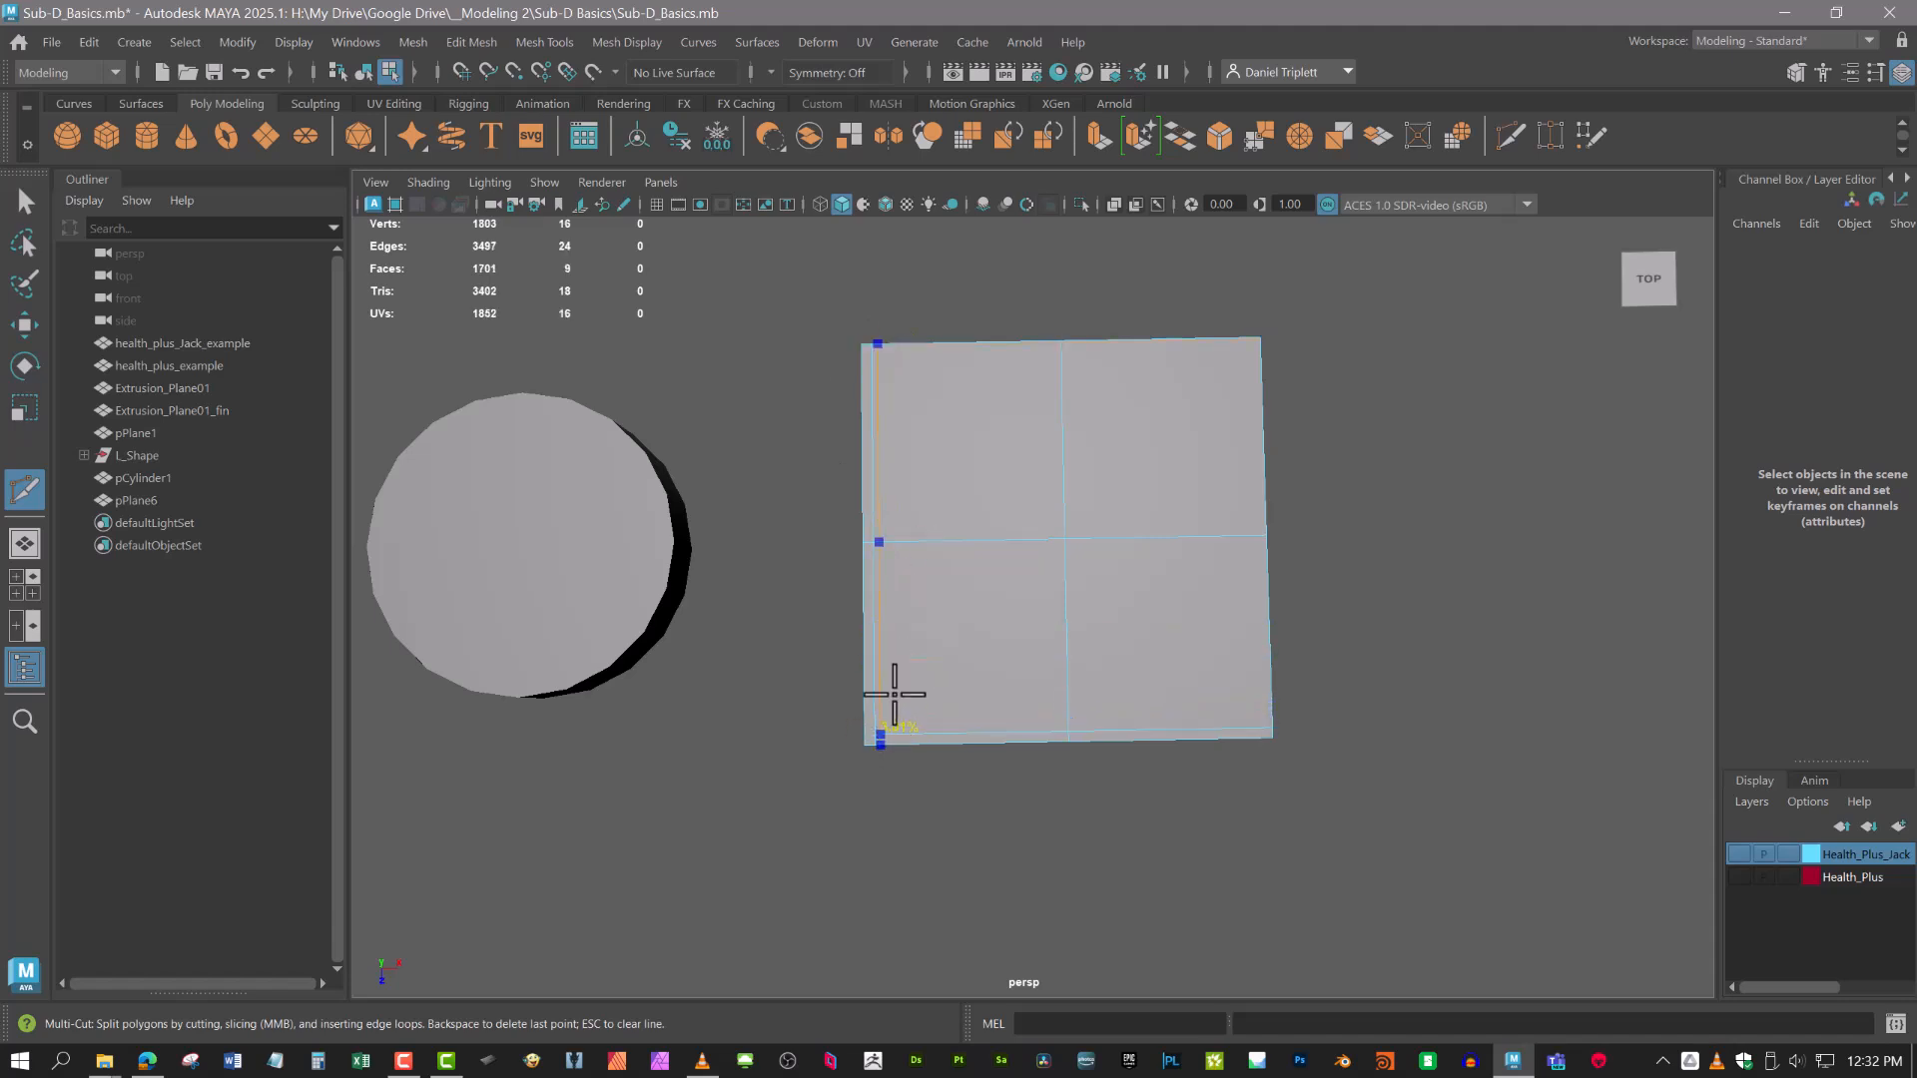
{"action": "left_click", "coordinate": [1258, 728], "text": "ctrl"}
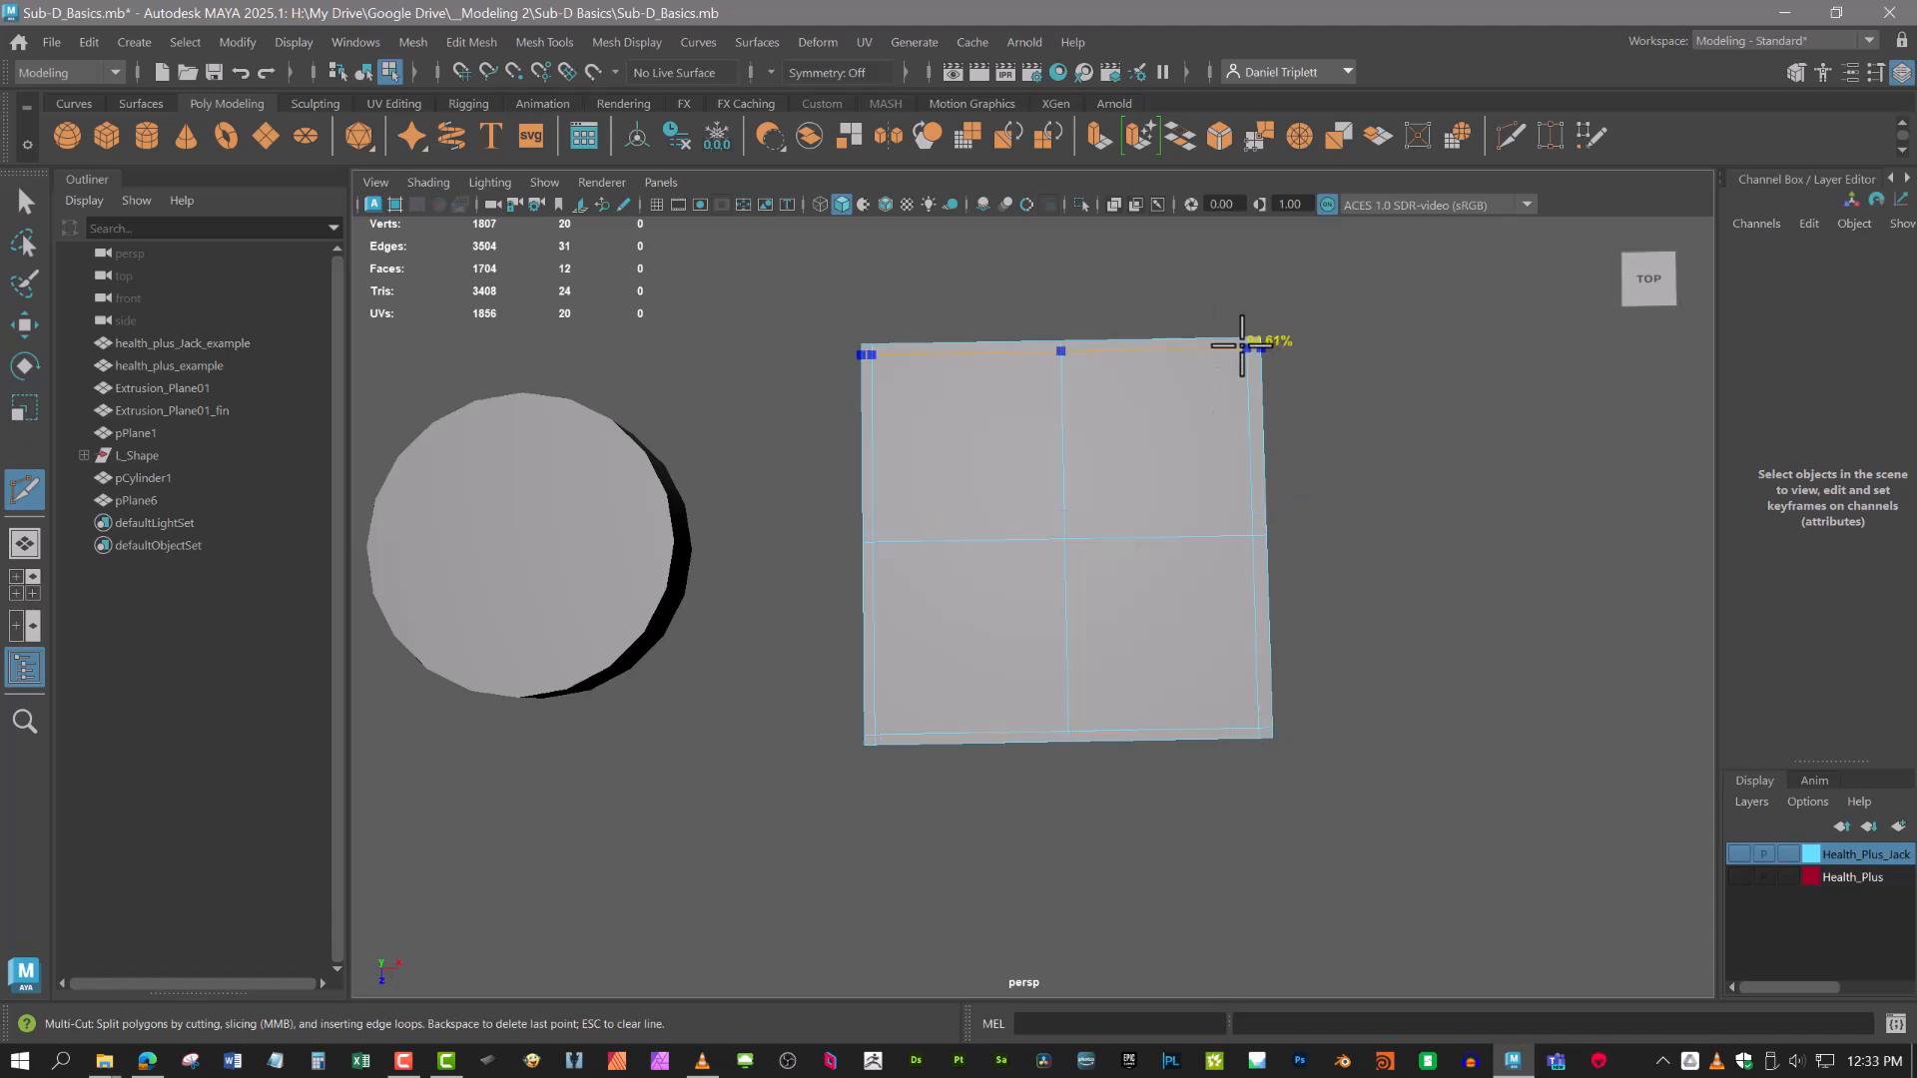
{"action": "left_click", "coordinate": [1242, 345], "text": "ctrl"}
{"action": "left_click_drag", "start_coordinate": [1605, 407], "coordinate": [1467, 415], "text": "alt"}
{"action": "middle_click_drag", "start_coordinate": [1468, 415], "coordinate": [1430, 478], "text": "alt"}
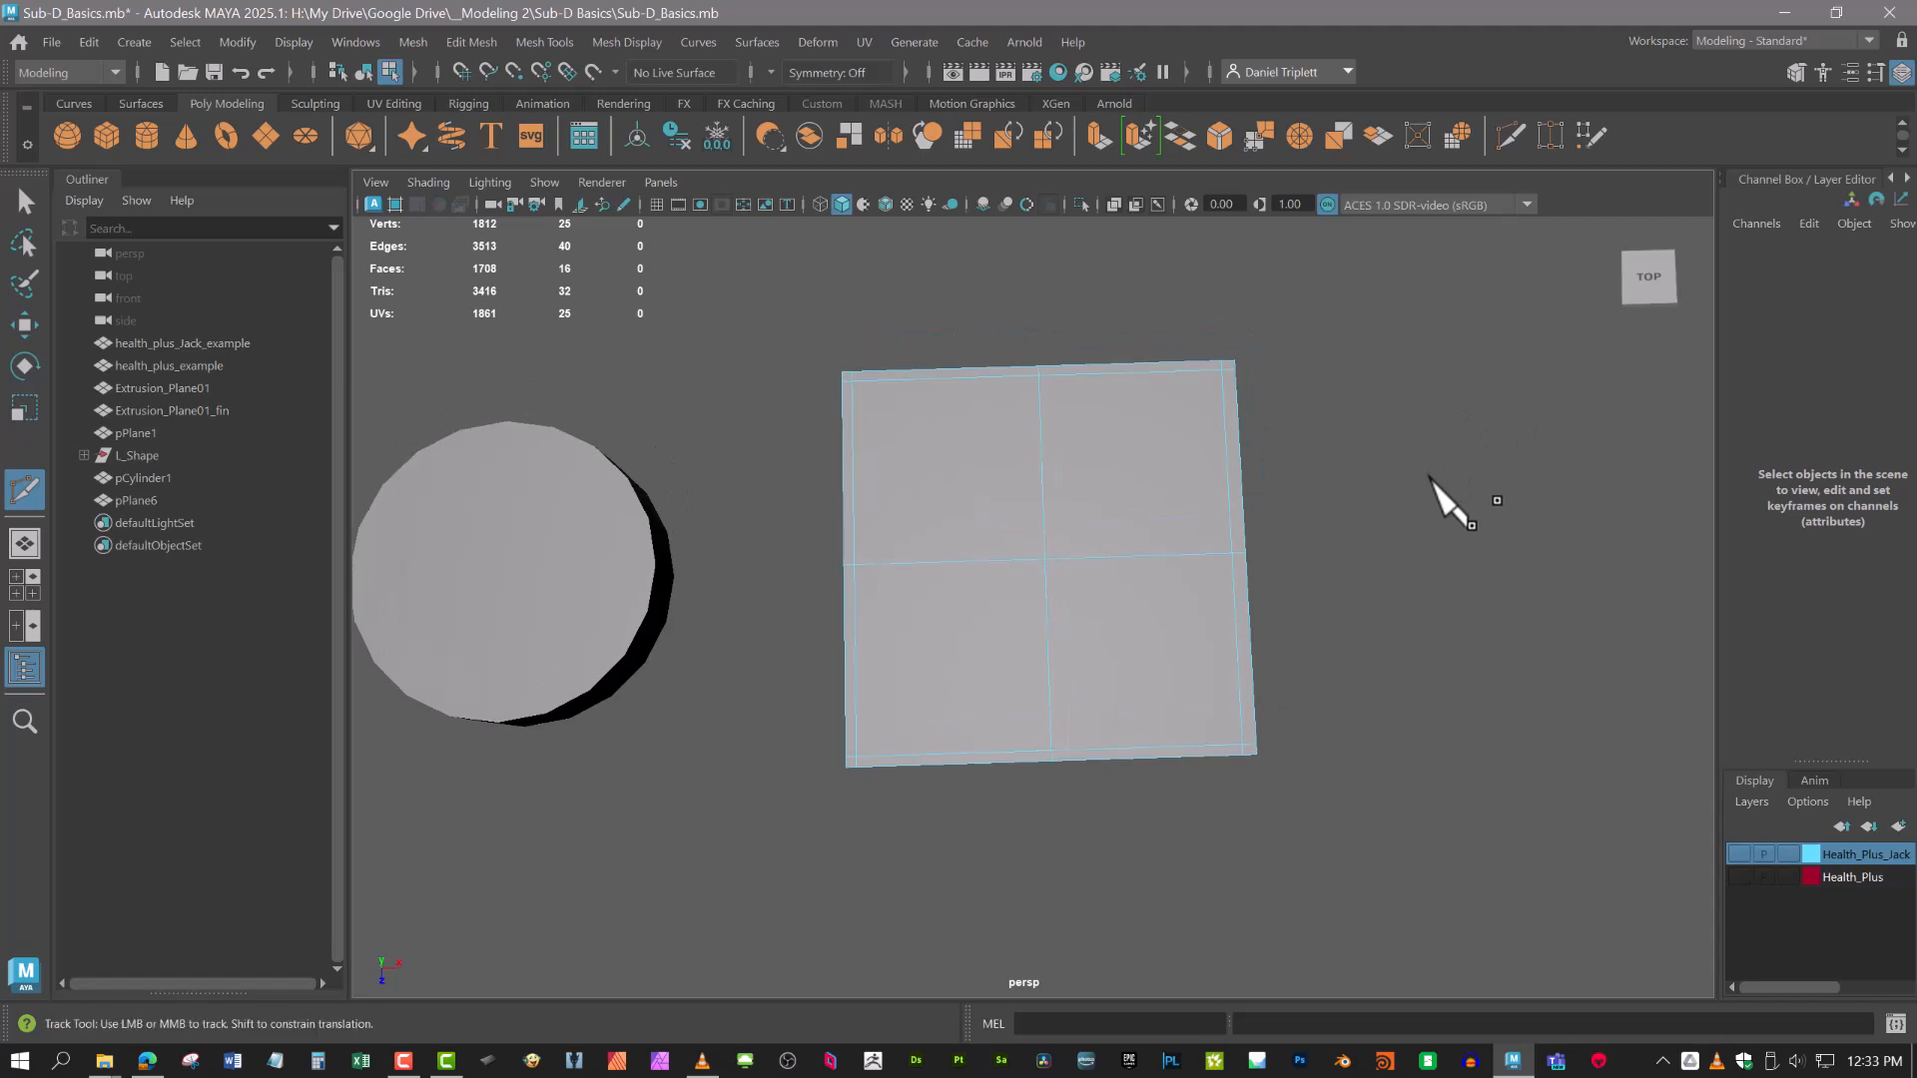
{"action": "left_click_drag", "start_coordinate": [1430, 477], "coordinate": [1426, 482], "text": "alt"}
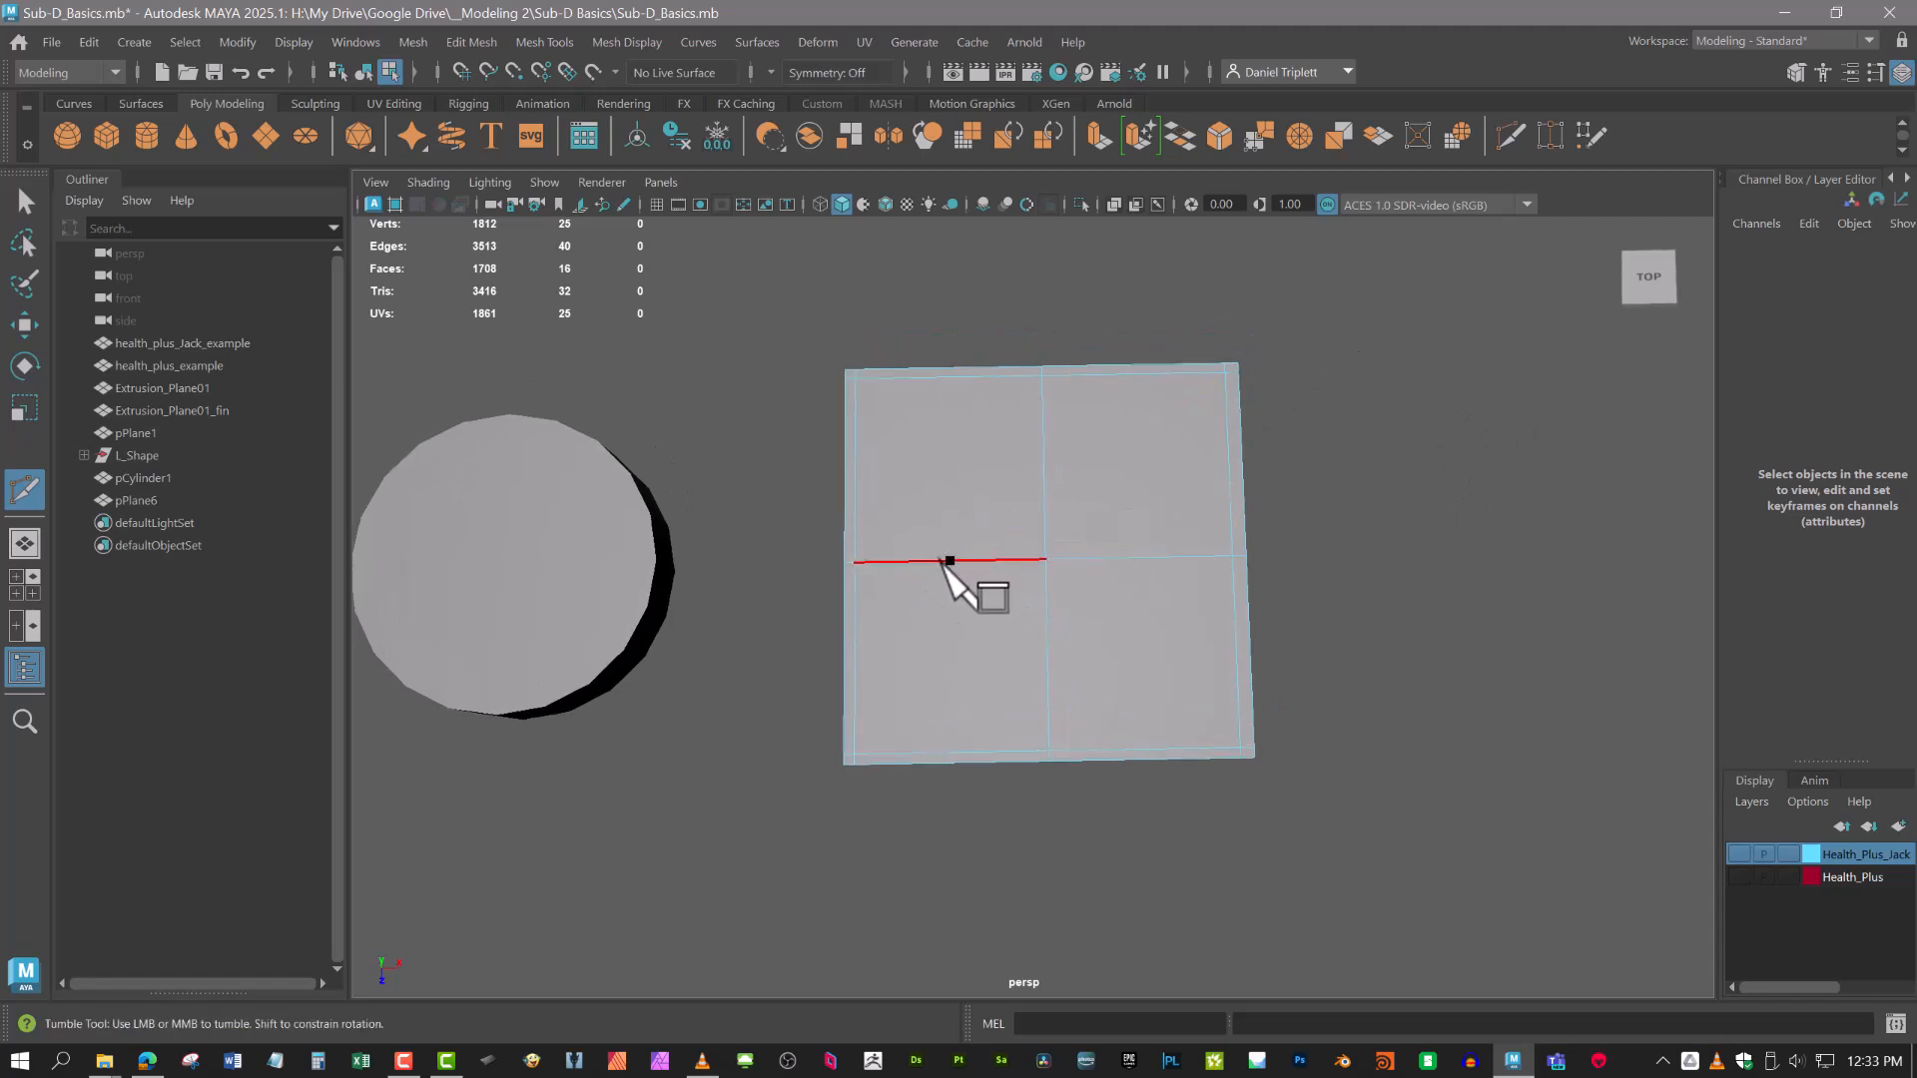
Cut a diamond around the plane's center, connecting the midpoints of the four inner edges that meet there.
{"action": "left_click", "coordinate": [1043, 466]}
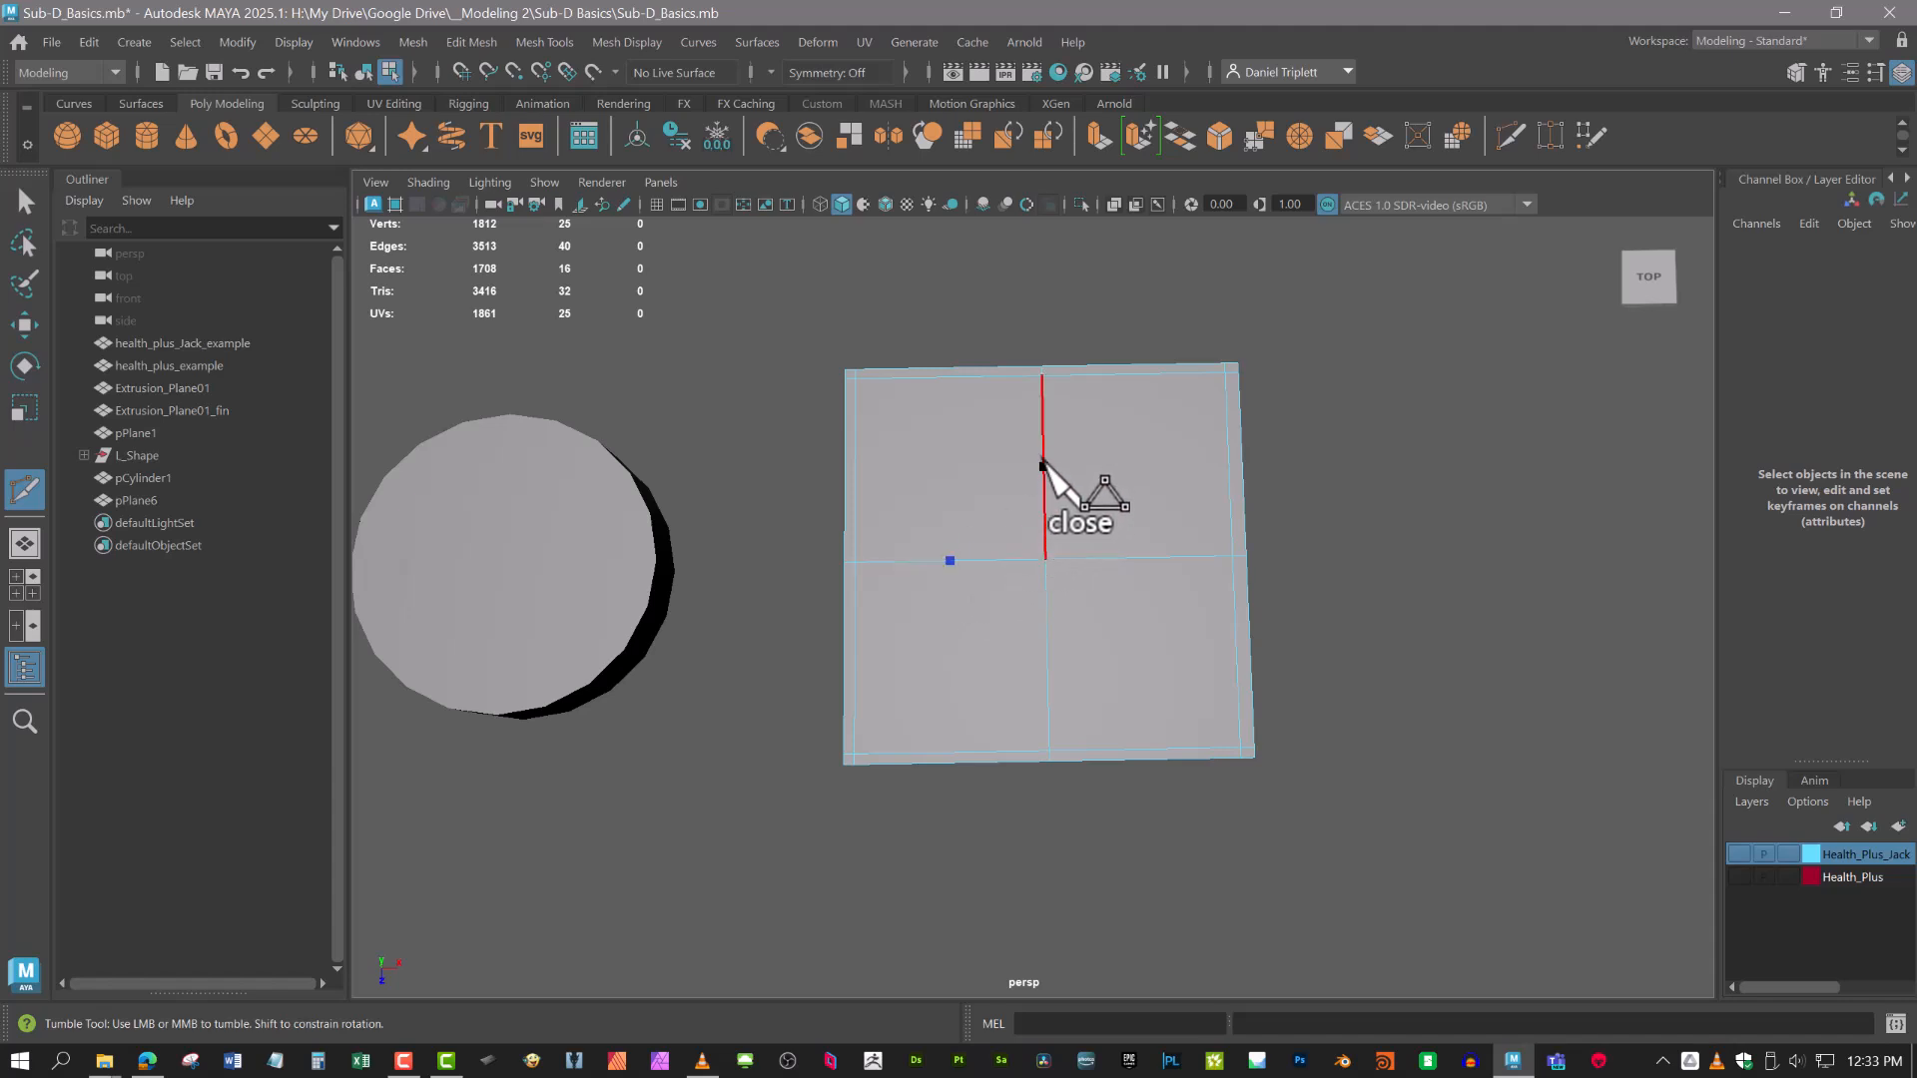
{"action": "left_click", "coordinate": [1138, 558]}
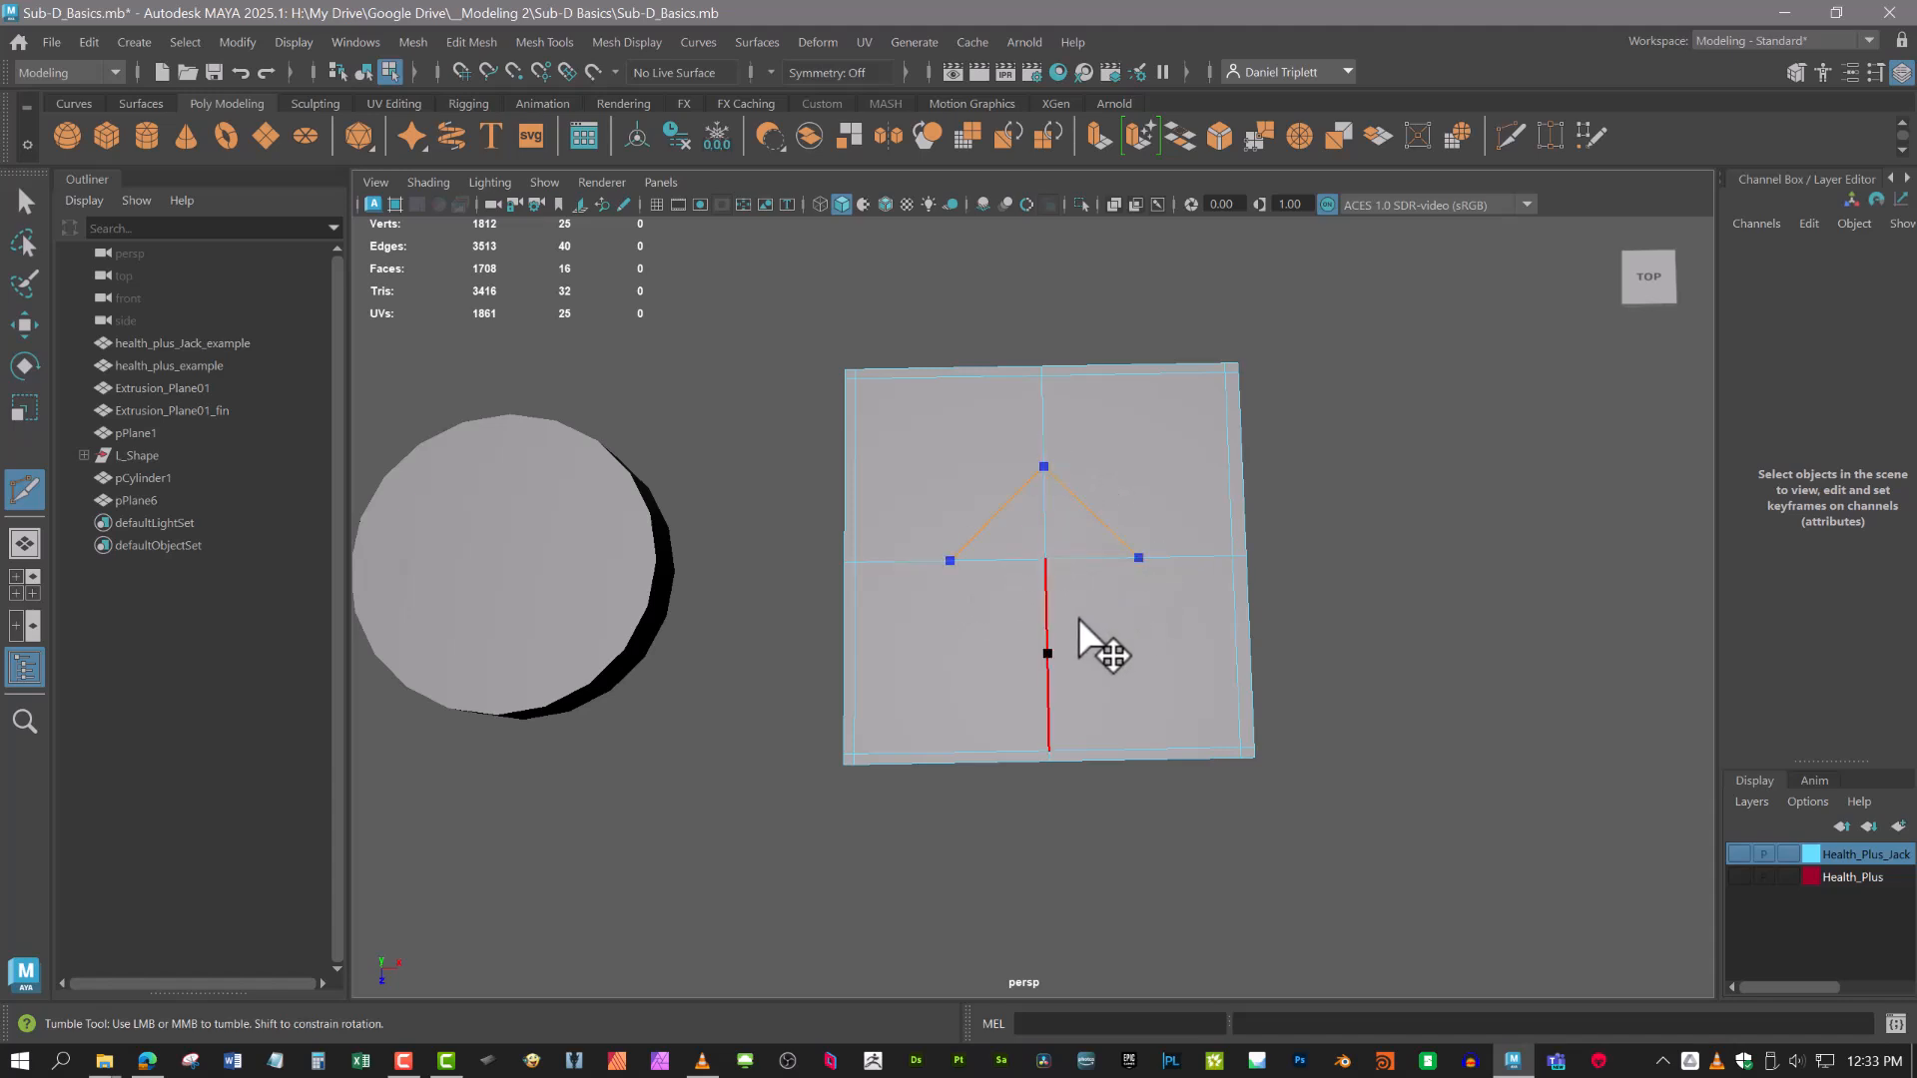
{"action": "left_click", "coordinate": [1047, 653]}
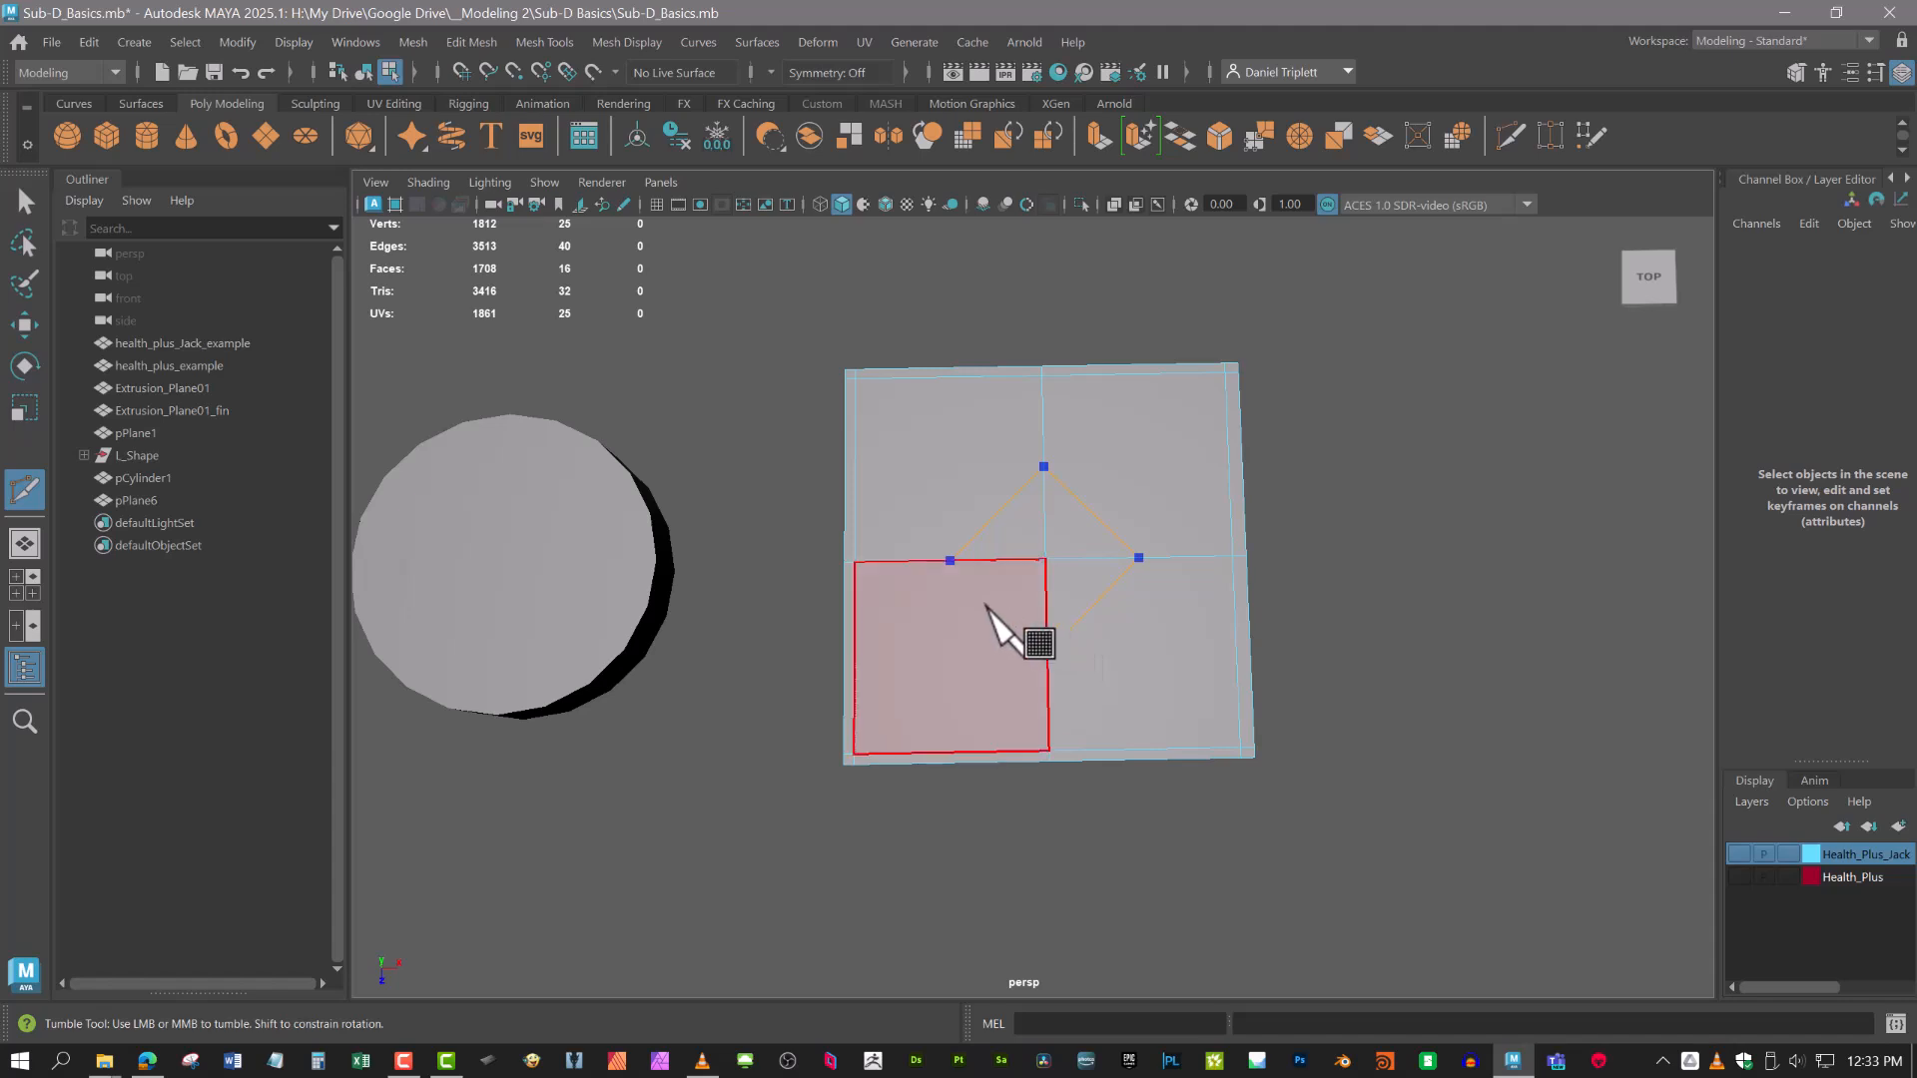
{"action": "left_click", "coordinate": [950, 560]}
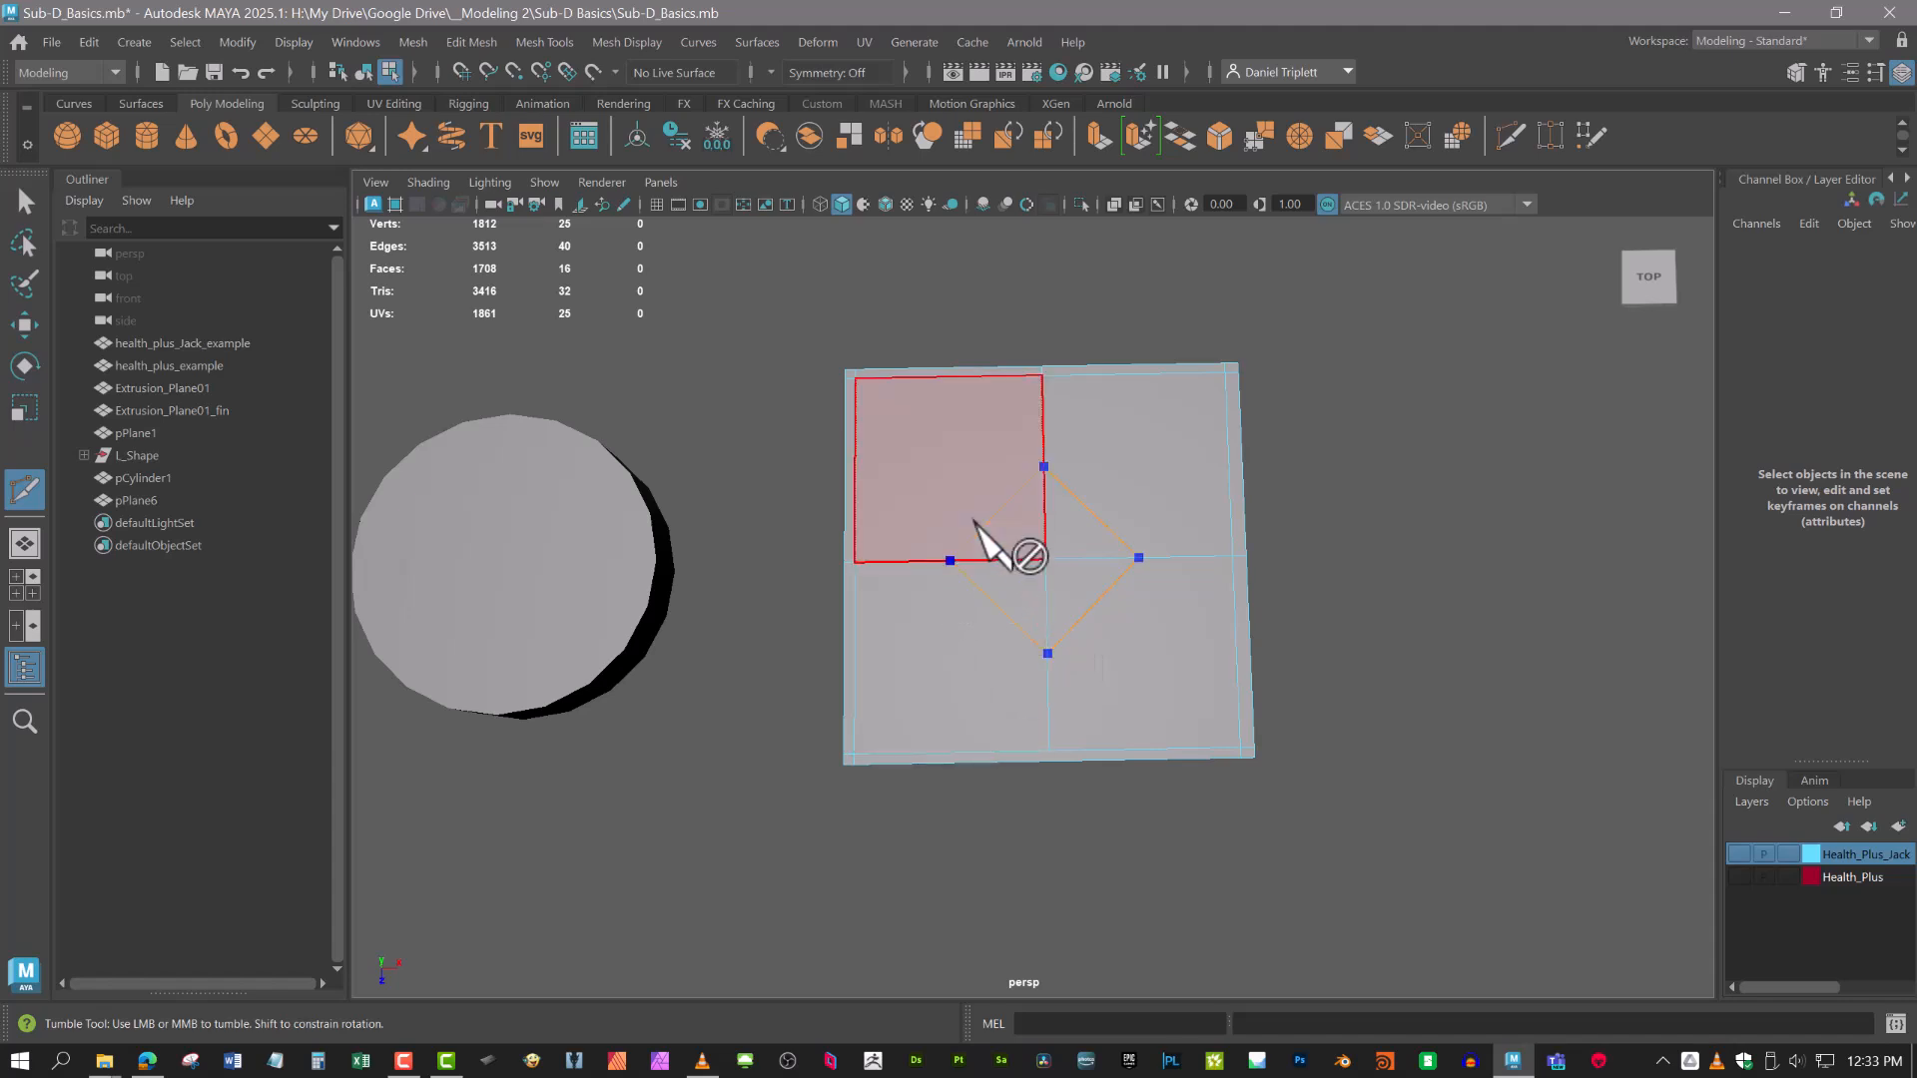
{"action": "key", "text": "Return"}
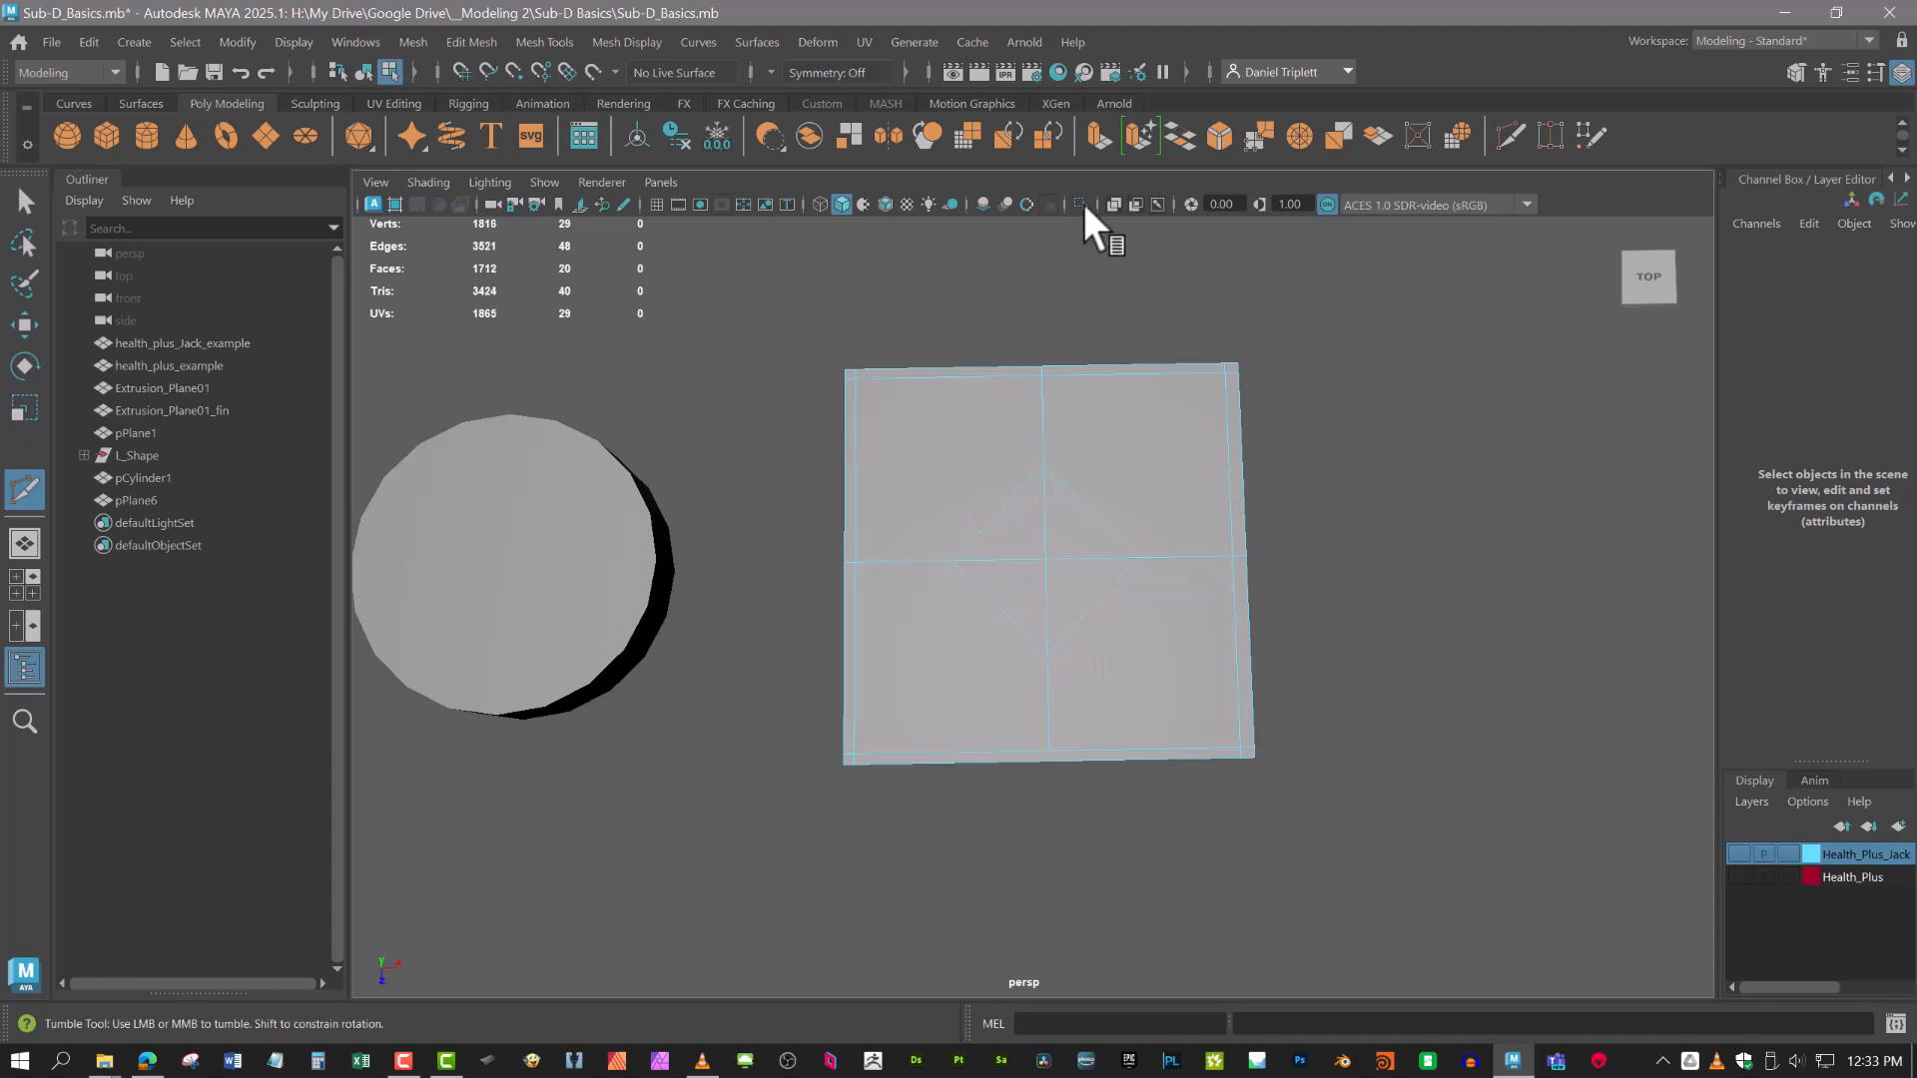
Cut from the upper-left to the upper-right inner corner of the plane through the midpoints of the diamond's two upper edges.
{"action": "left_click", "coordinate": [855, 379]}
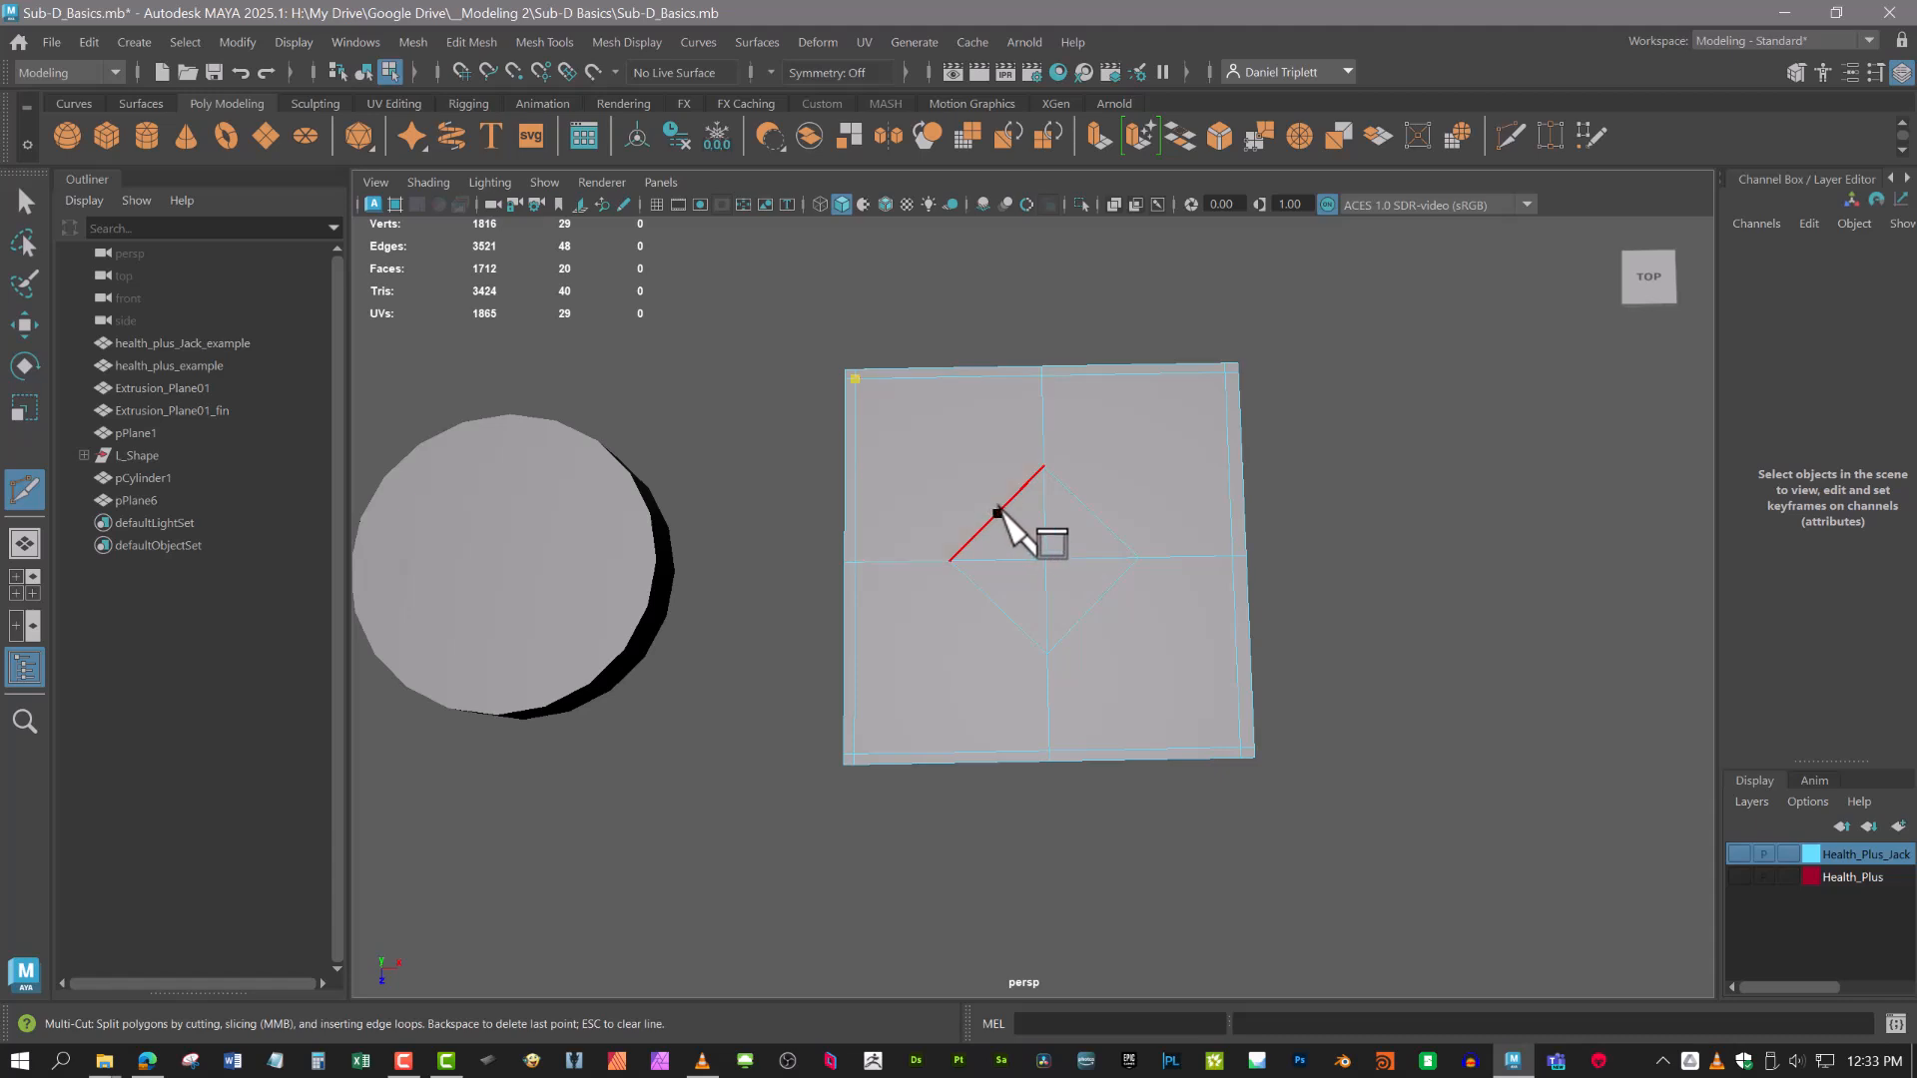
{"action": "left_click", "coordinate": [997, 513], "text": "shift"}
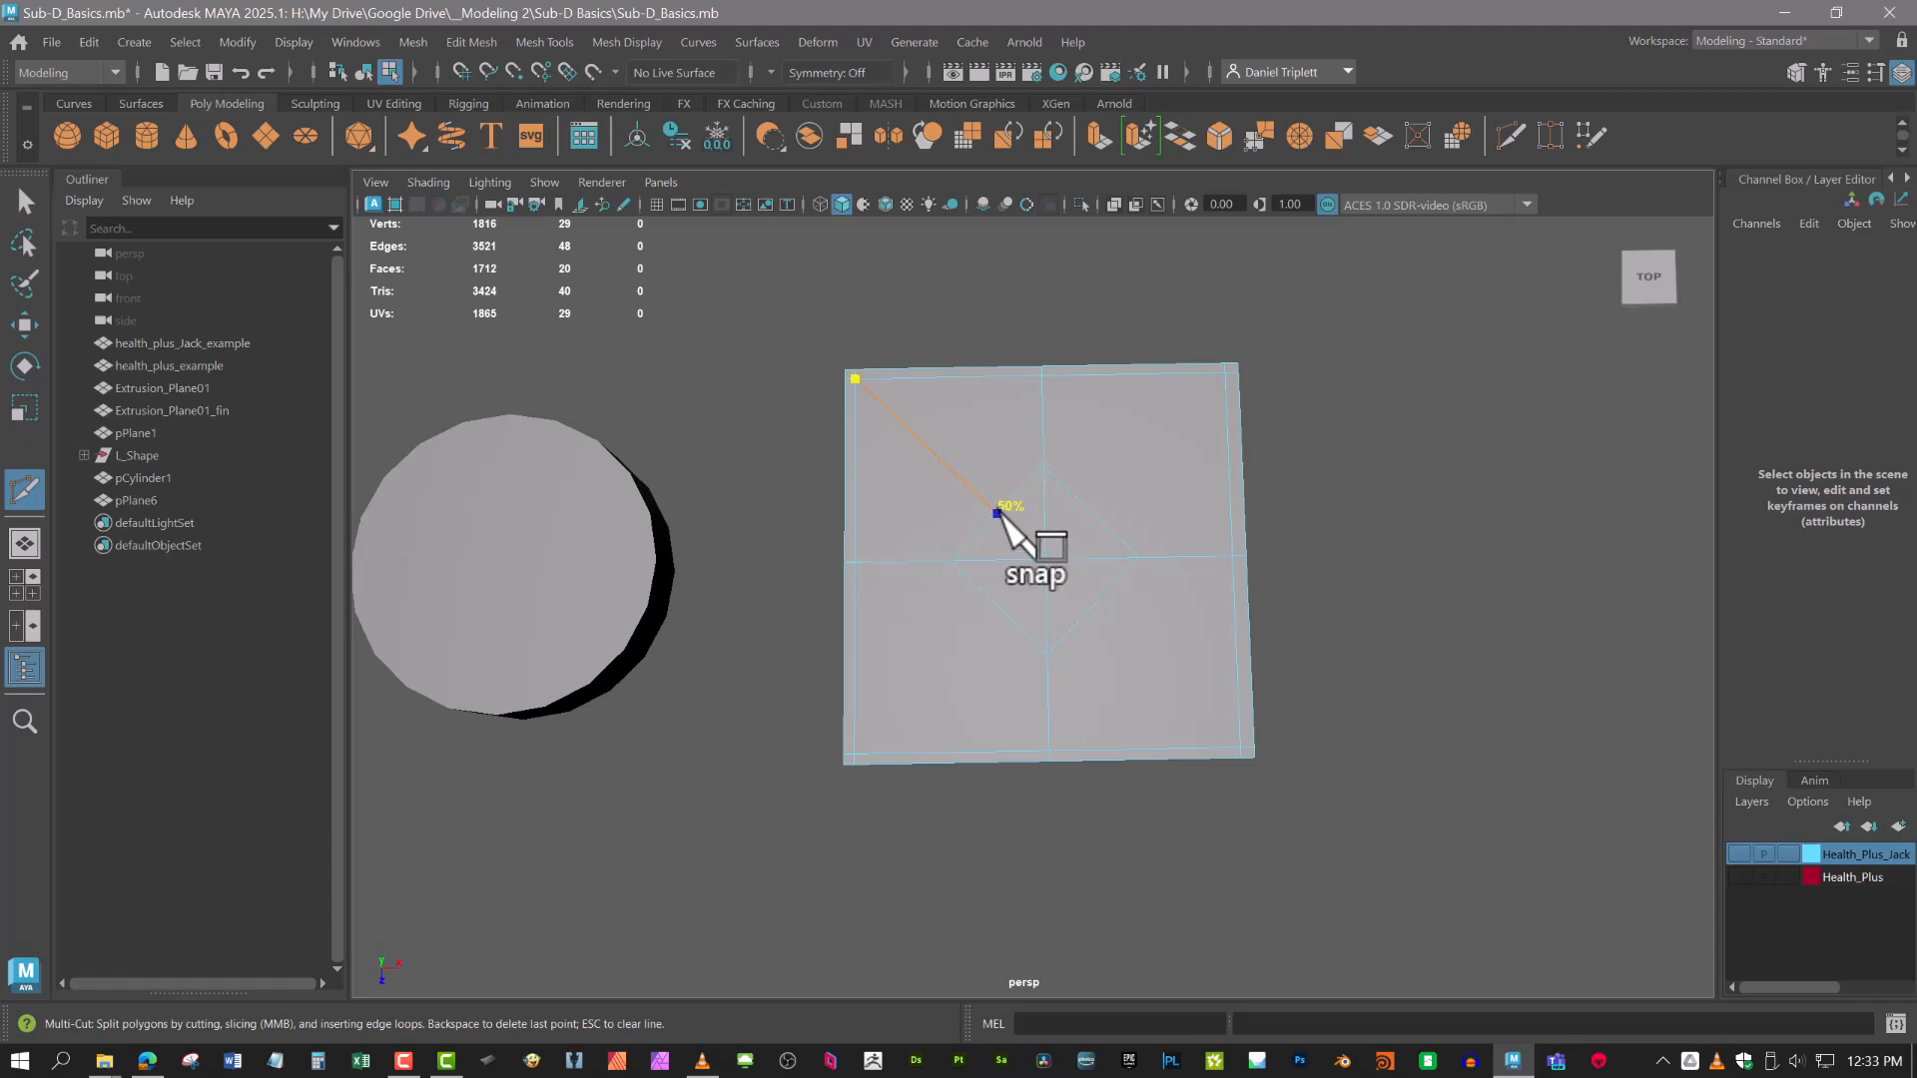
{"action": "left_click", "coordinate": [1091, 512], "text": "shift"}
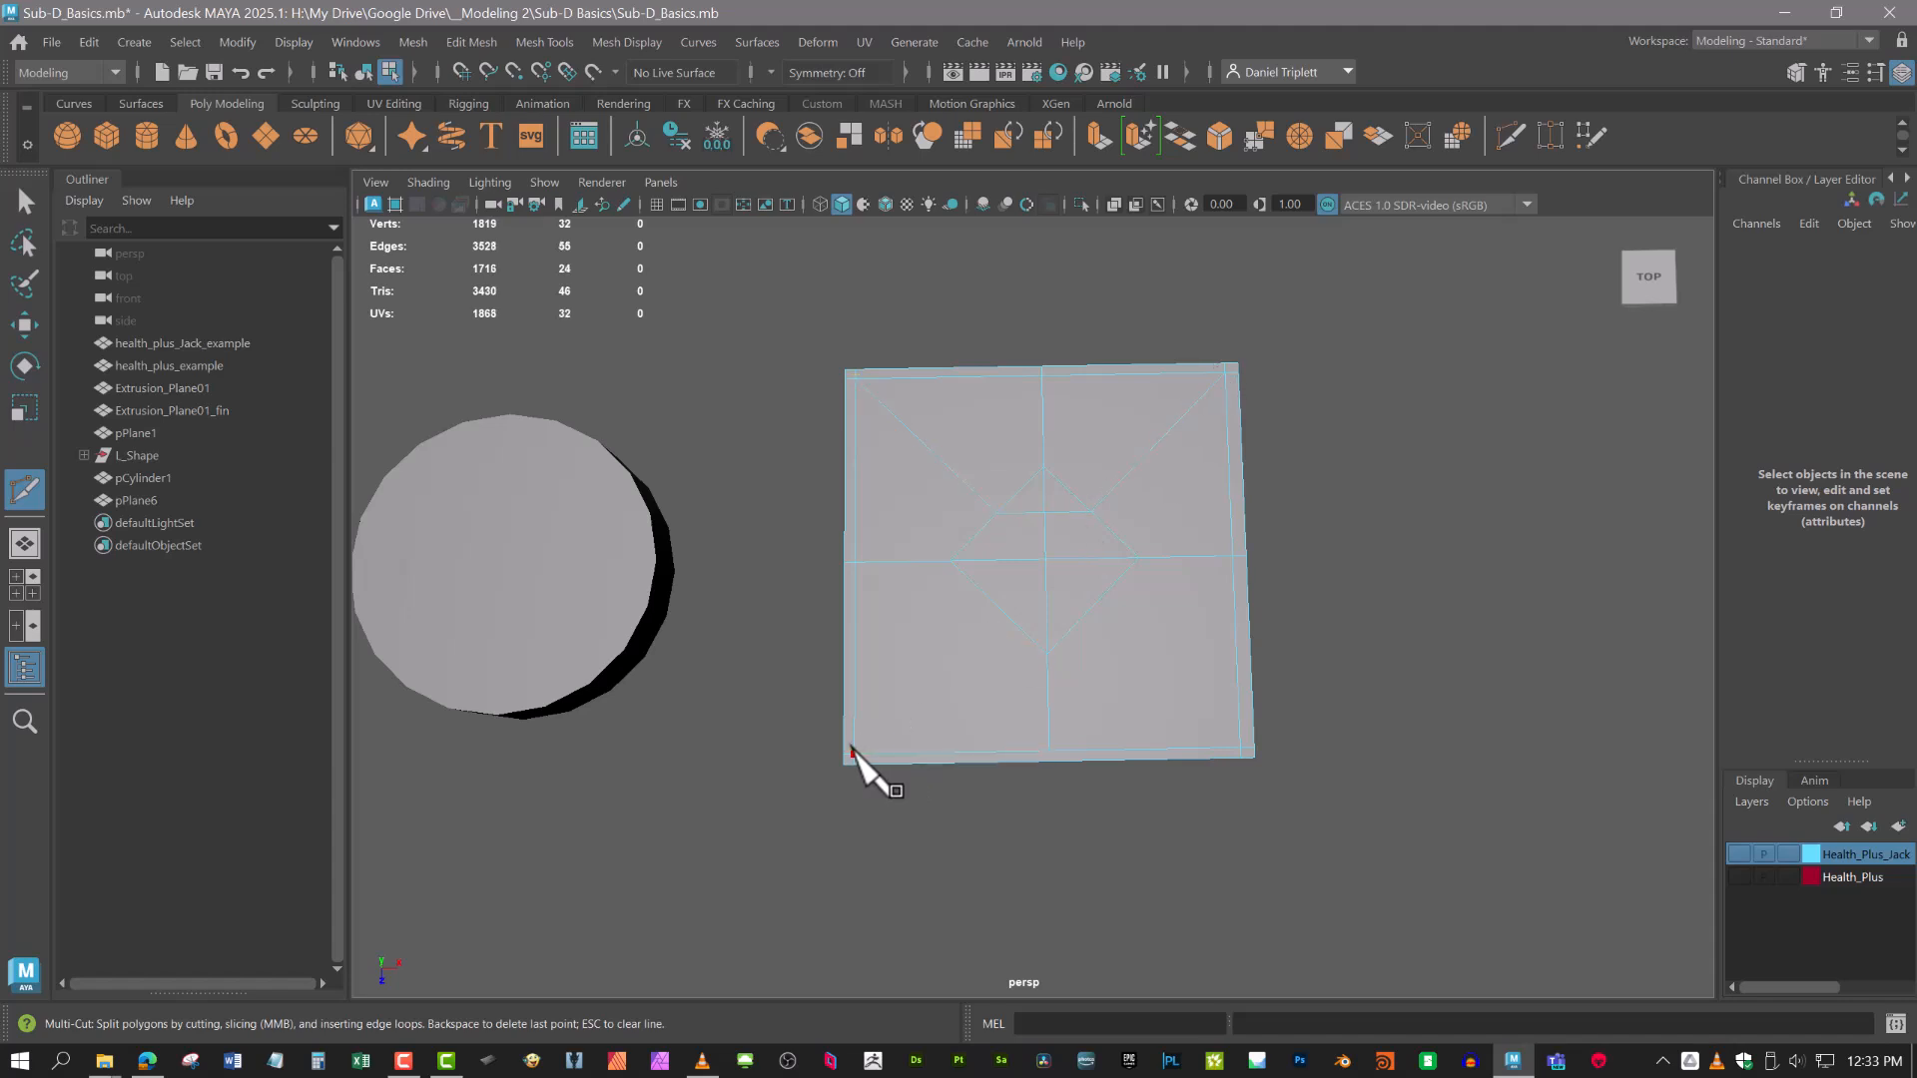
Cut from the lower-left to the lower-right inner corner of the plane through the midpoints of the diamond's two lower edges.
{"action": "left_click_drag", "start_coordinate": [949, 561], "coordinate": [997, 606]}
{"action": "left_click", "coordinate": [1098, 605]}
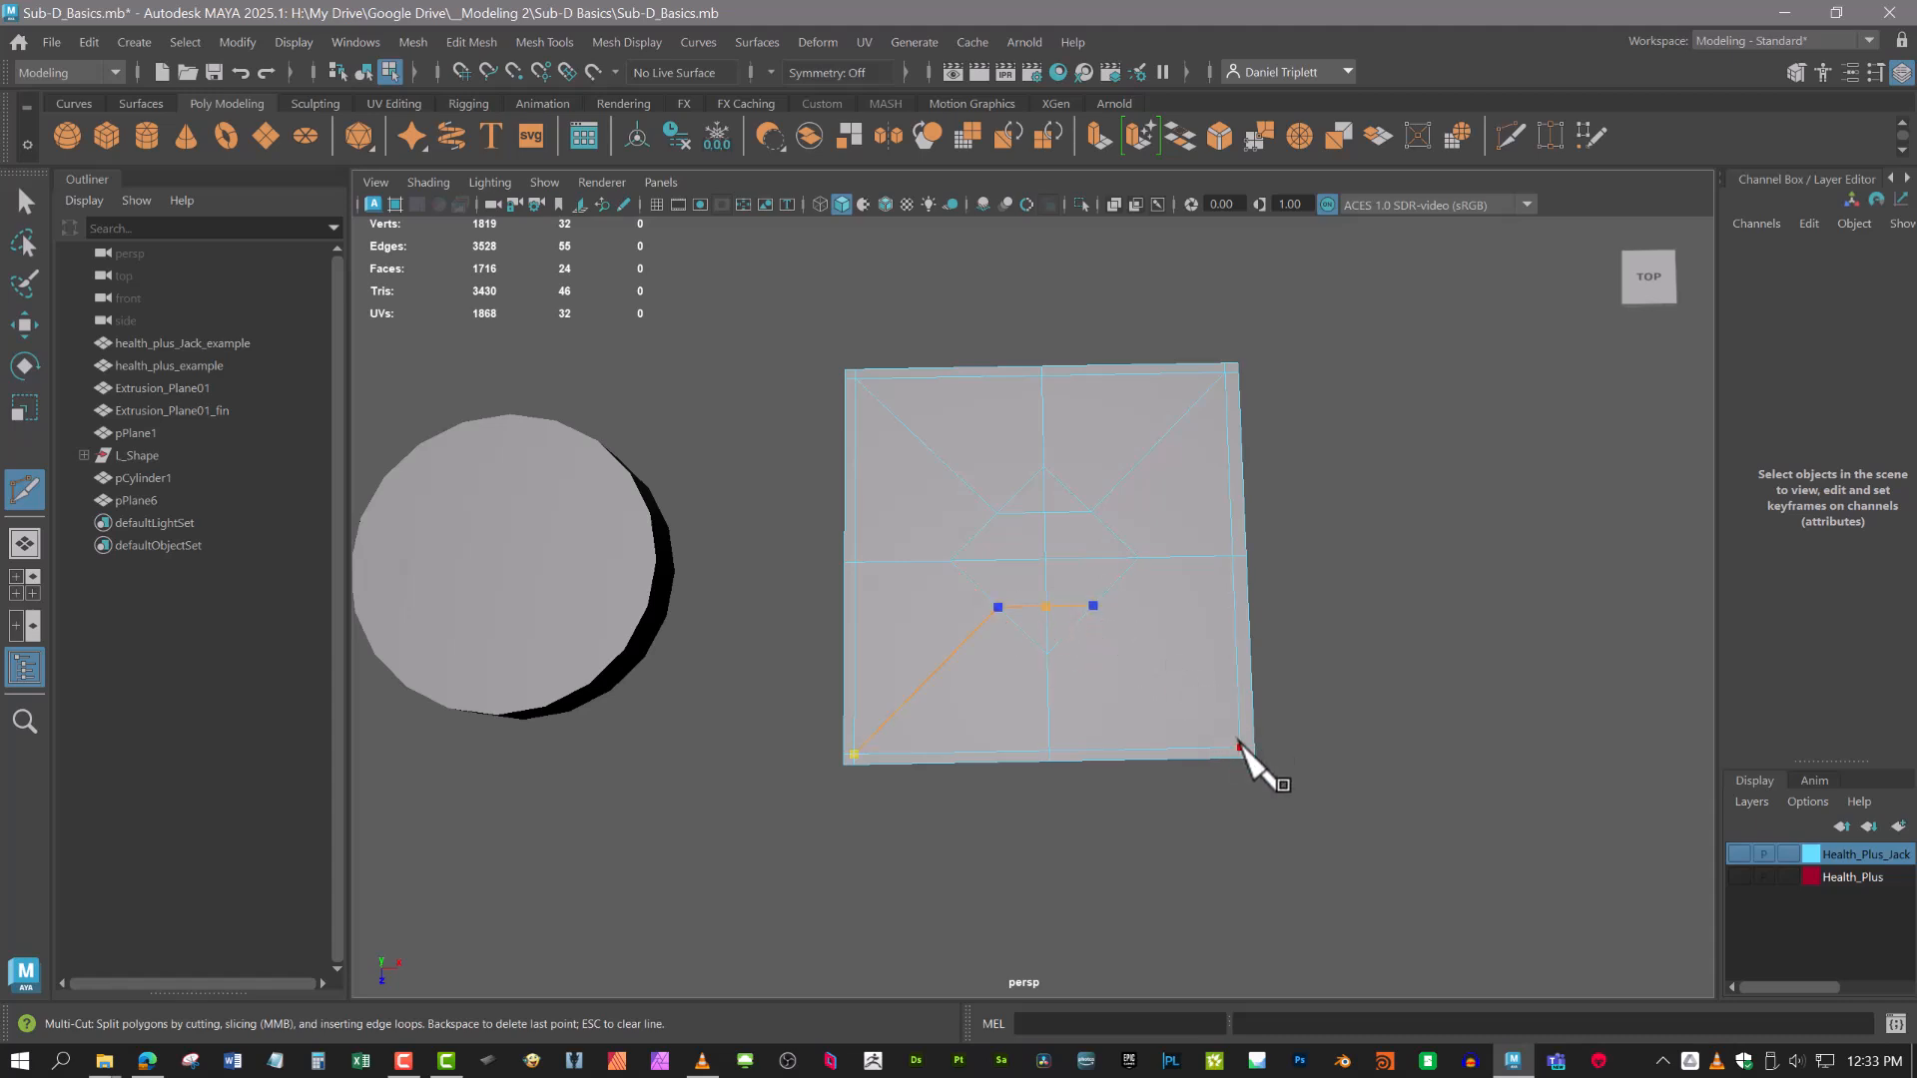
{"action": "right_click", "coordinate": [1238, 743]}
{"action": "middle_click_drag", "start_coordinate": [1365, 729], "coordinate": [1352, 744], "text": "alt"}
{"action": "left_click_drag", "start_coordinate": [1352, 743], "coordinate": [1342, 761], "text": "alt"}
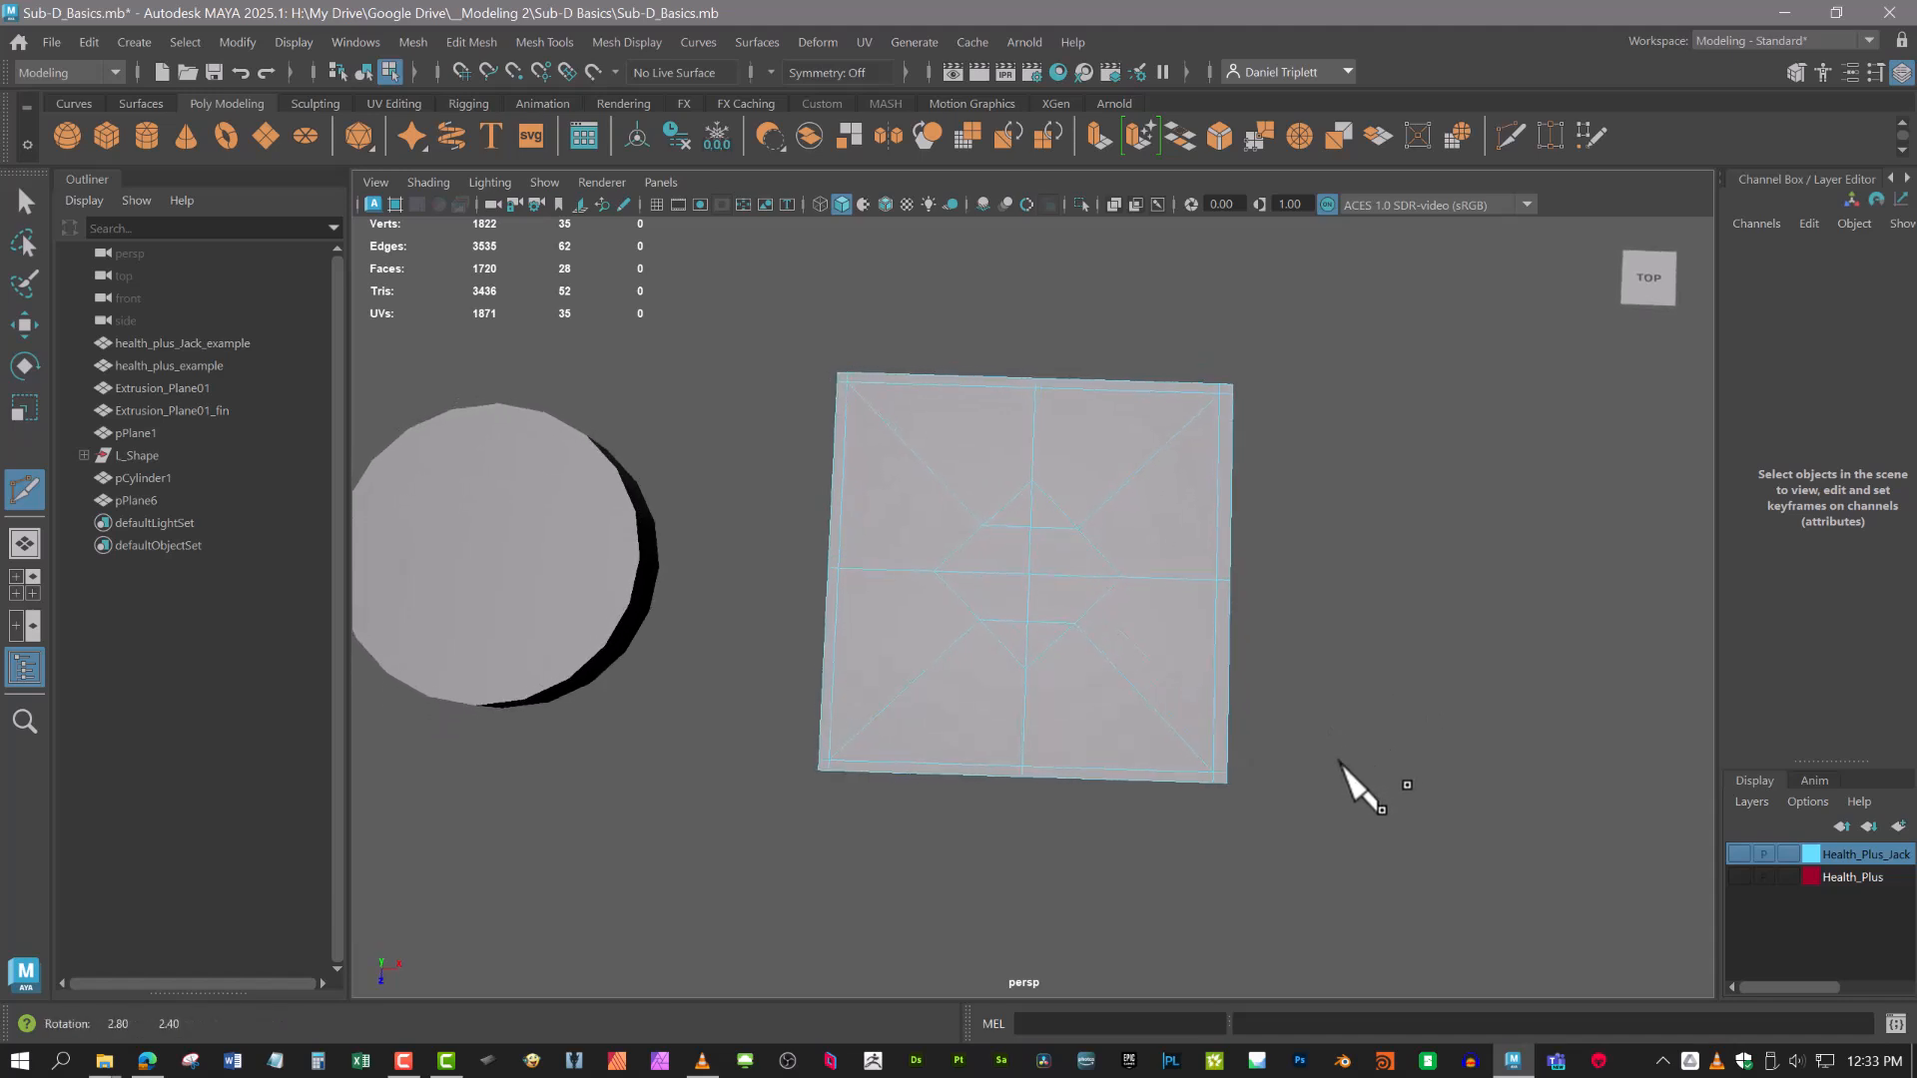
{"action": "middle_click_drag", "start_coordinate": [1342, 760], "coordinate": [1364, 752], "text": "alt"}
{"action": "left_click_drag", "start_coordinate": [1364, 752], "coordinate": [1271, 799], "text": "alt"}
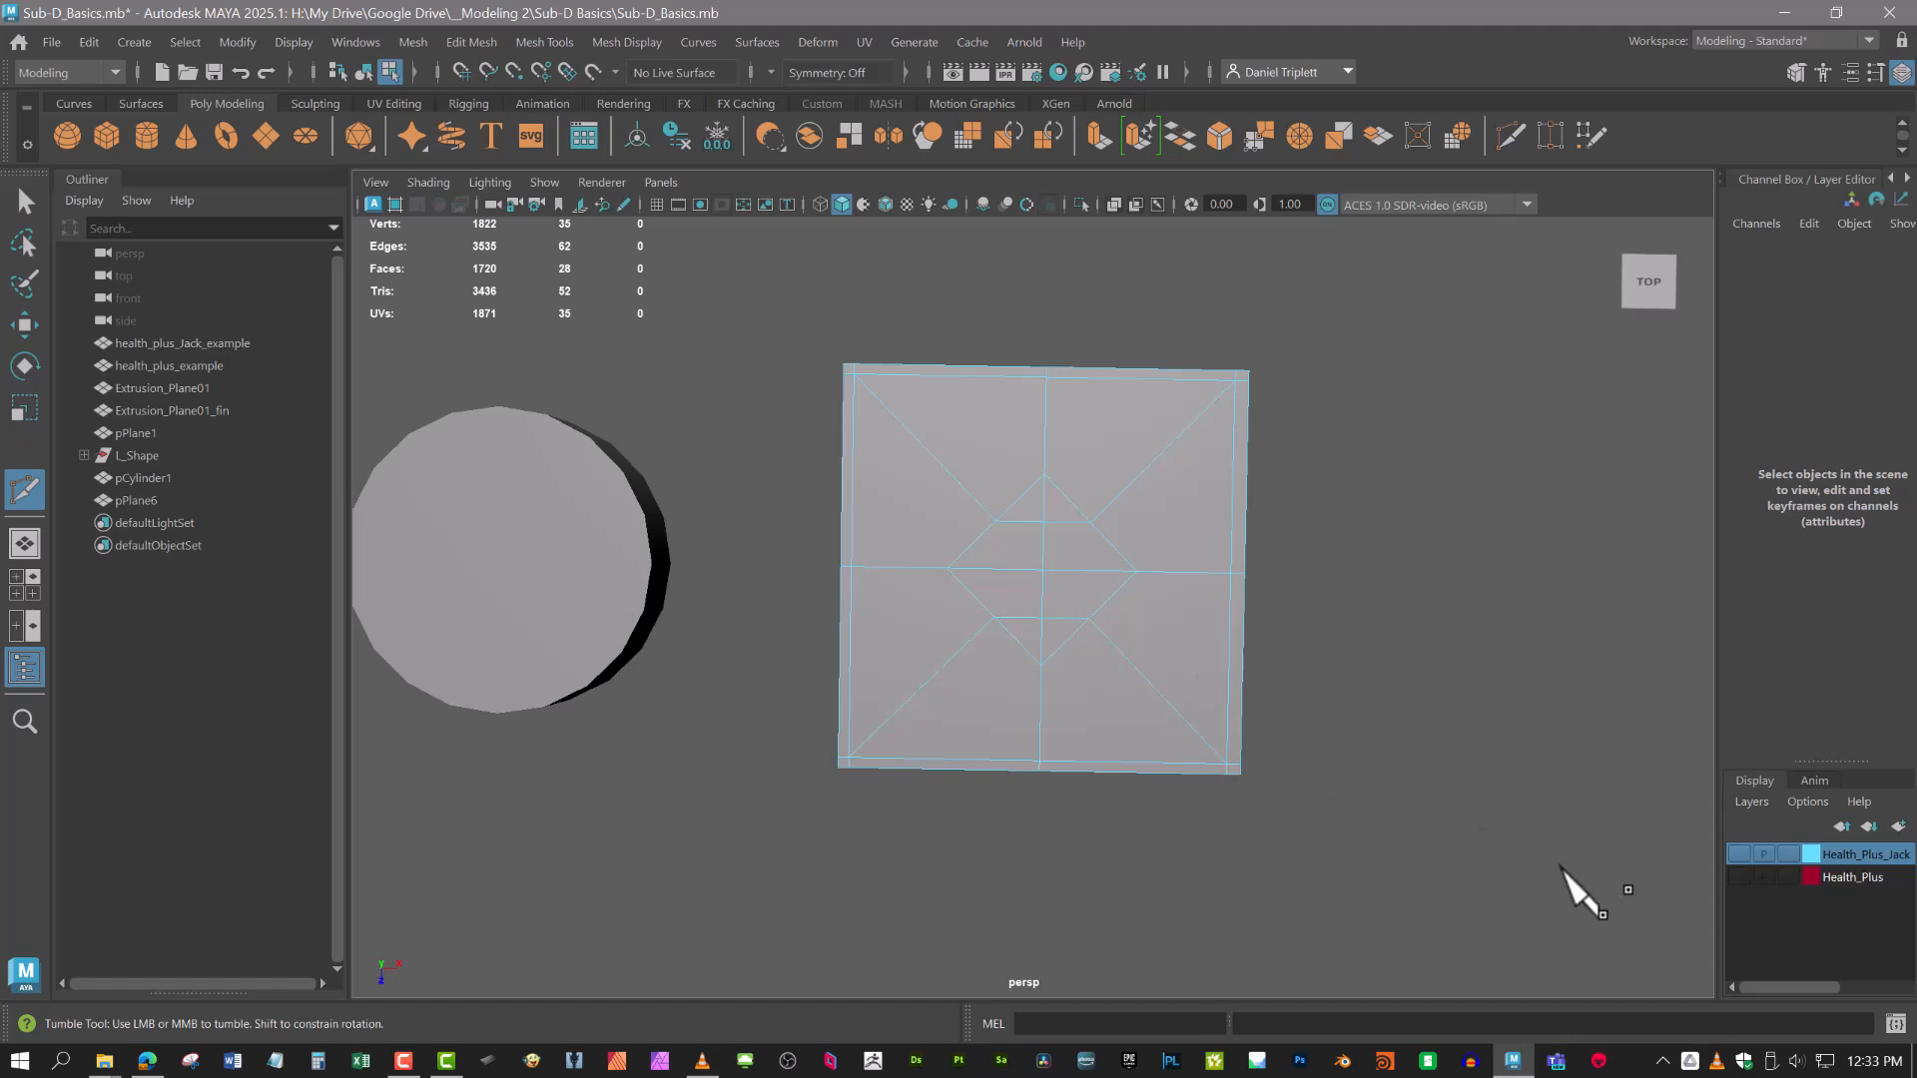
{"action": "middle_click_drag", "start_coordinate": [1445, 803], "coordinate": [1448, 805], "text": "alt"}
Select the eight faces inside the diamond and apply Circularize to them.
{"action": "key", "text": "w"}
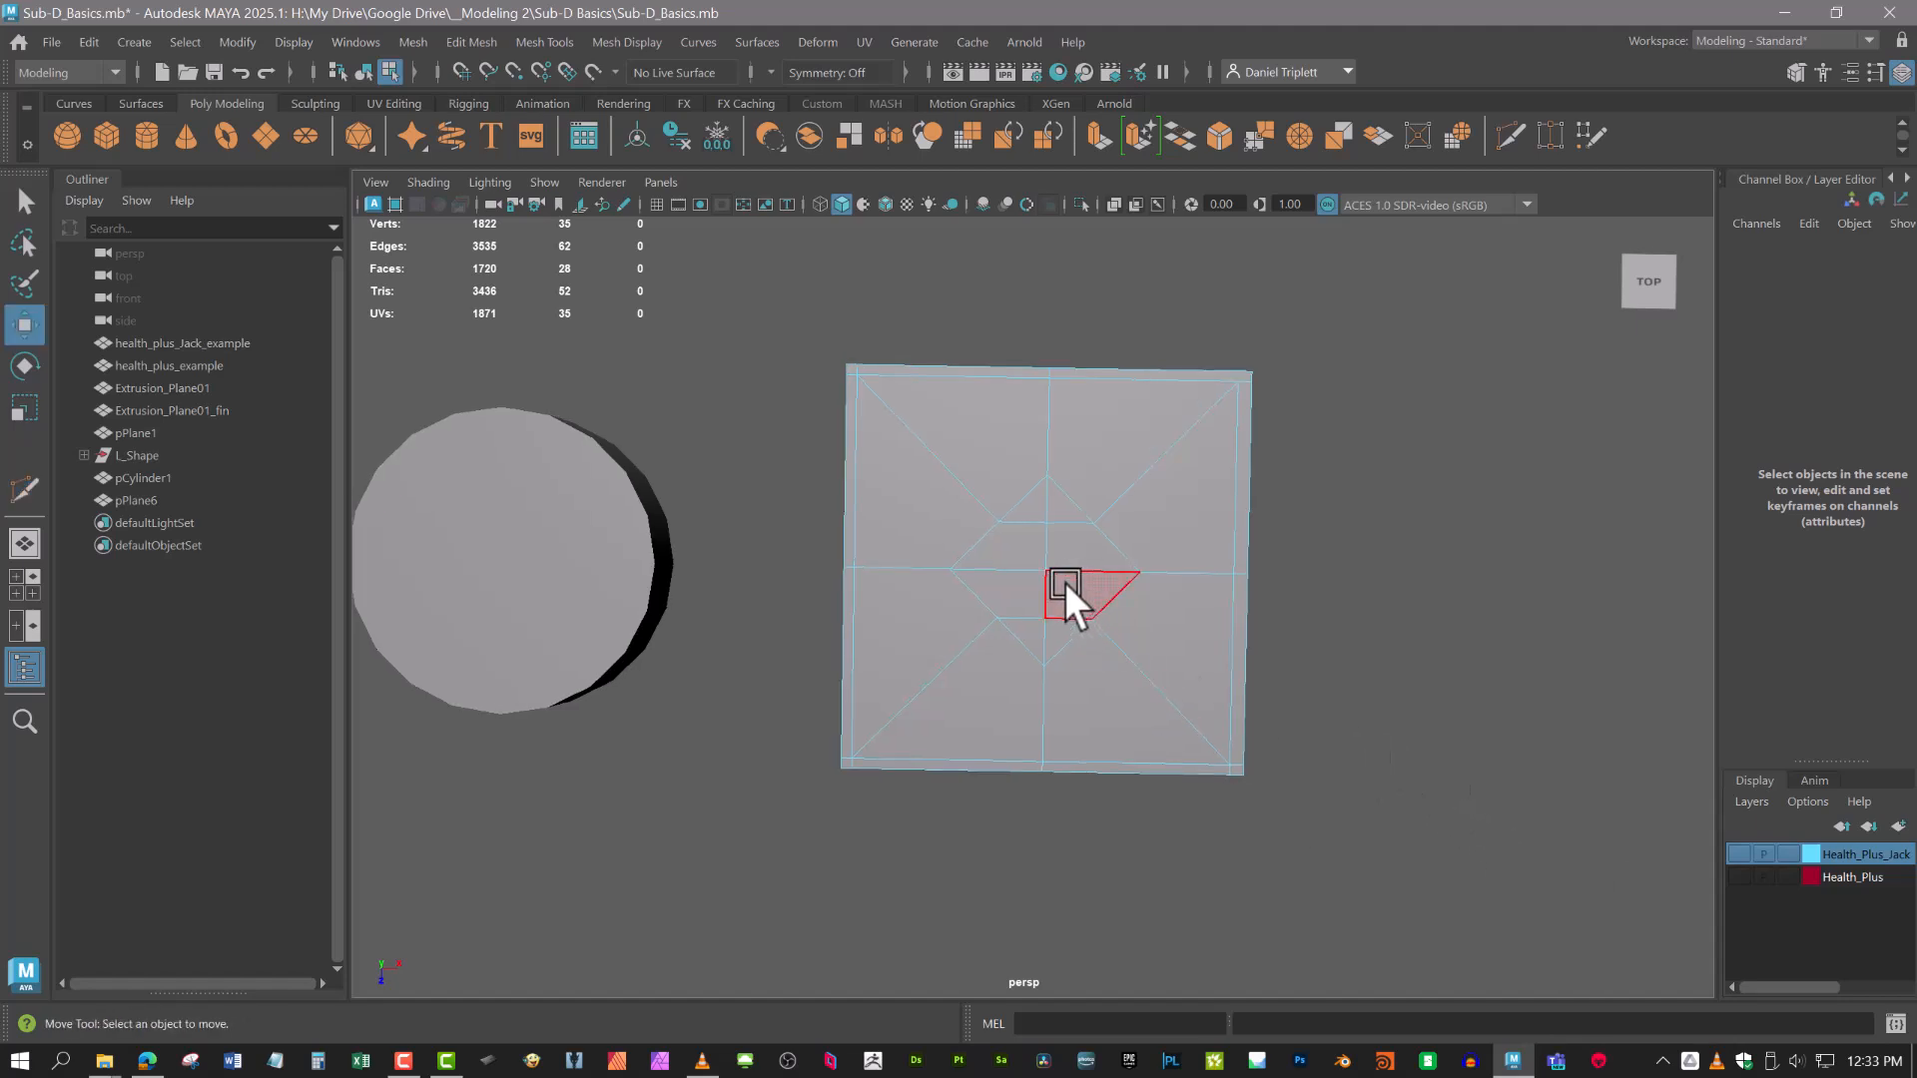
{"action": "left_click_drag", "start_coordinate": [1141, 691], "coordinate": [1140, 681], "text": "alt"}
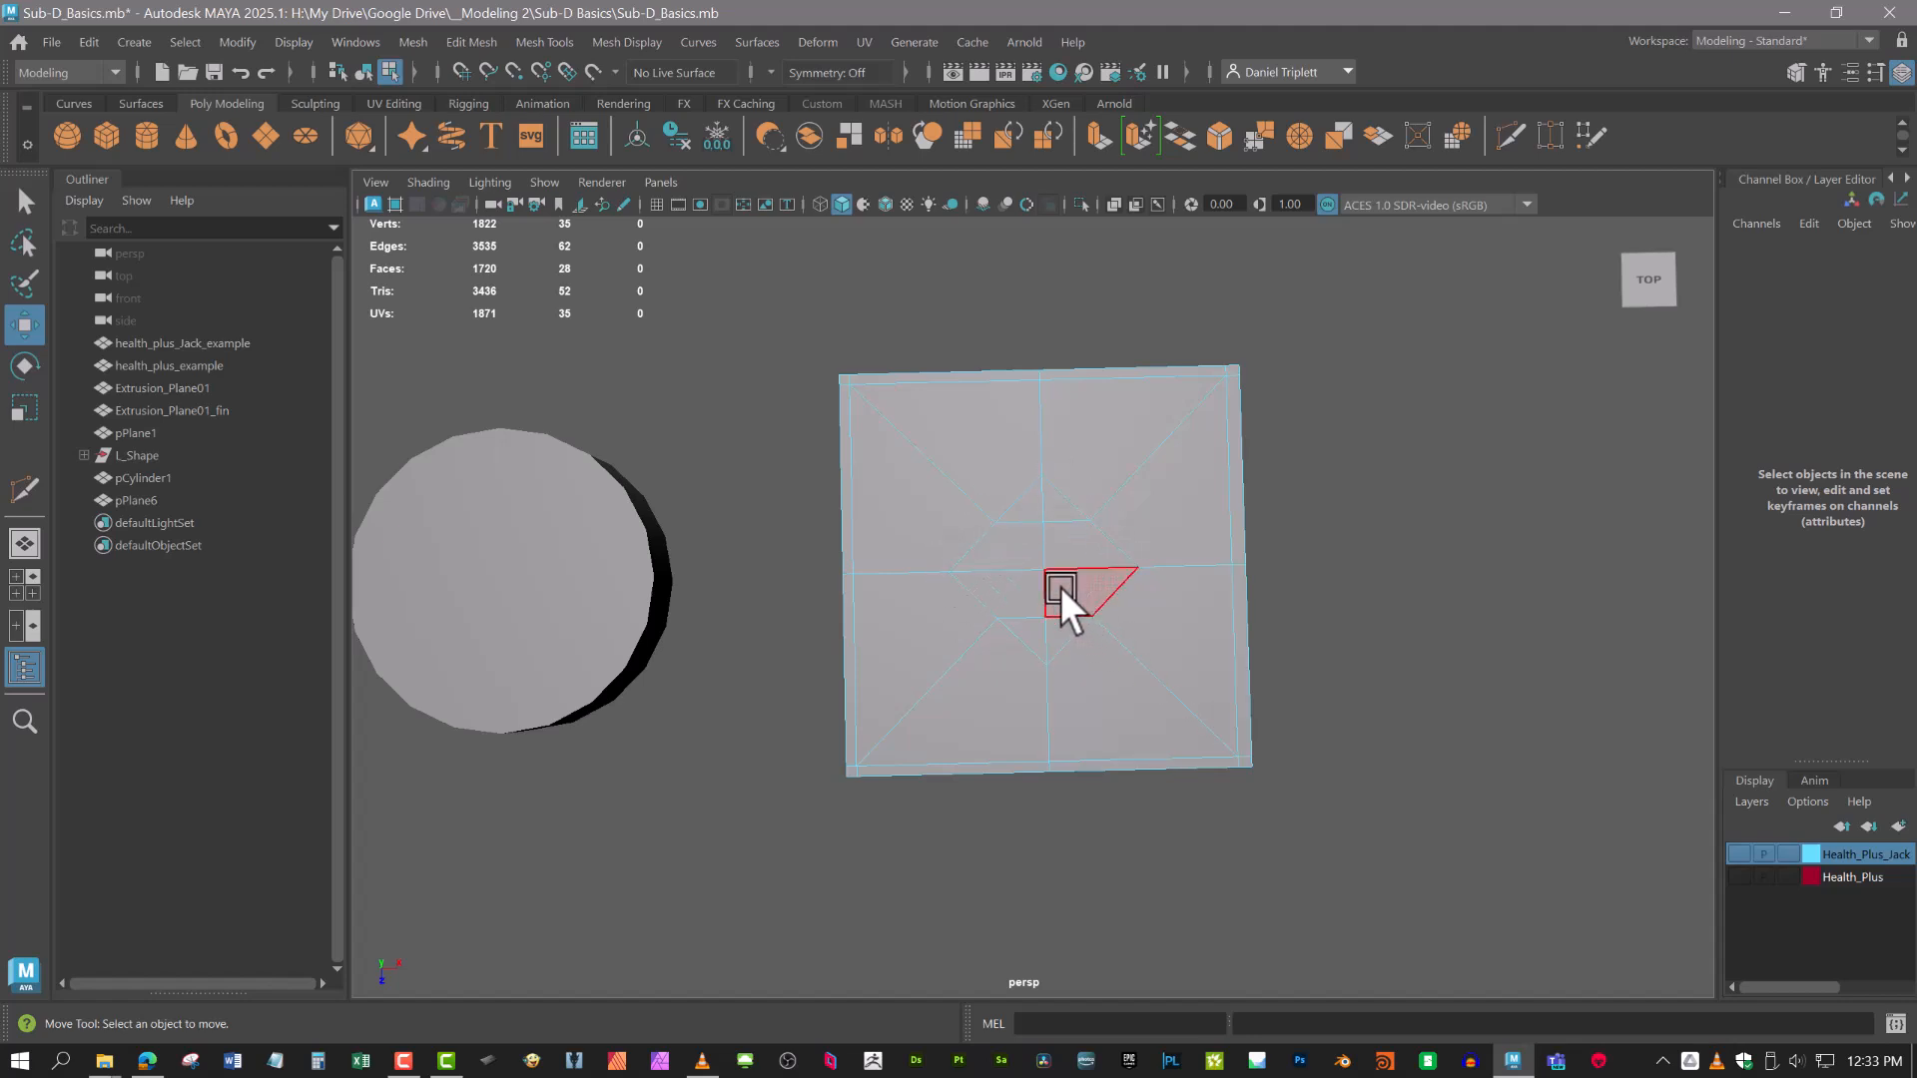
{"action": "right_click_drag", "start_coordinate": [1020, 513], "coordinate": [1016, 465]}
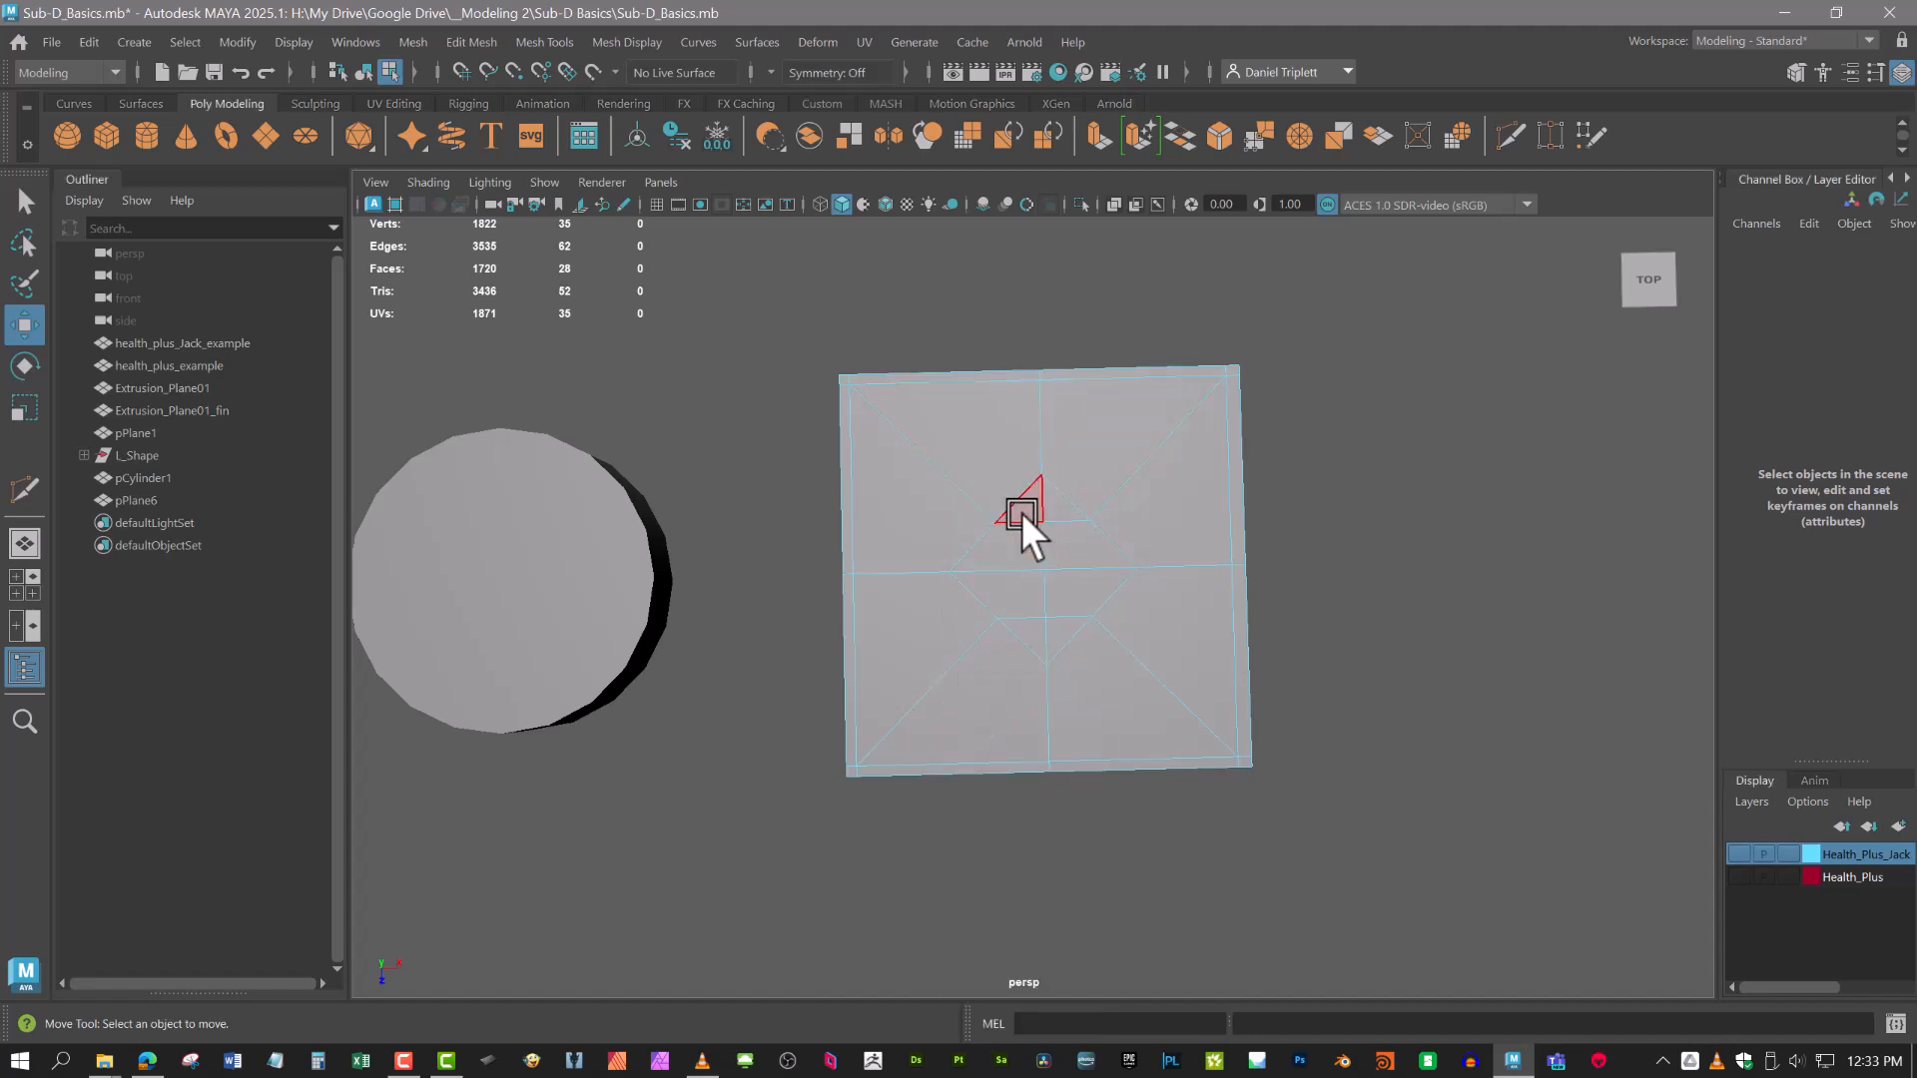
{"action": "left_click_drag", "start_coordinate": [1064, 619], "coordinate": [1052, 608]}
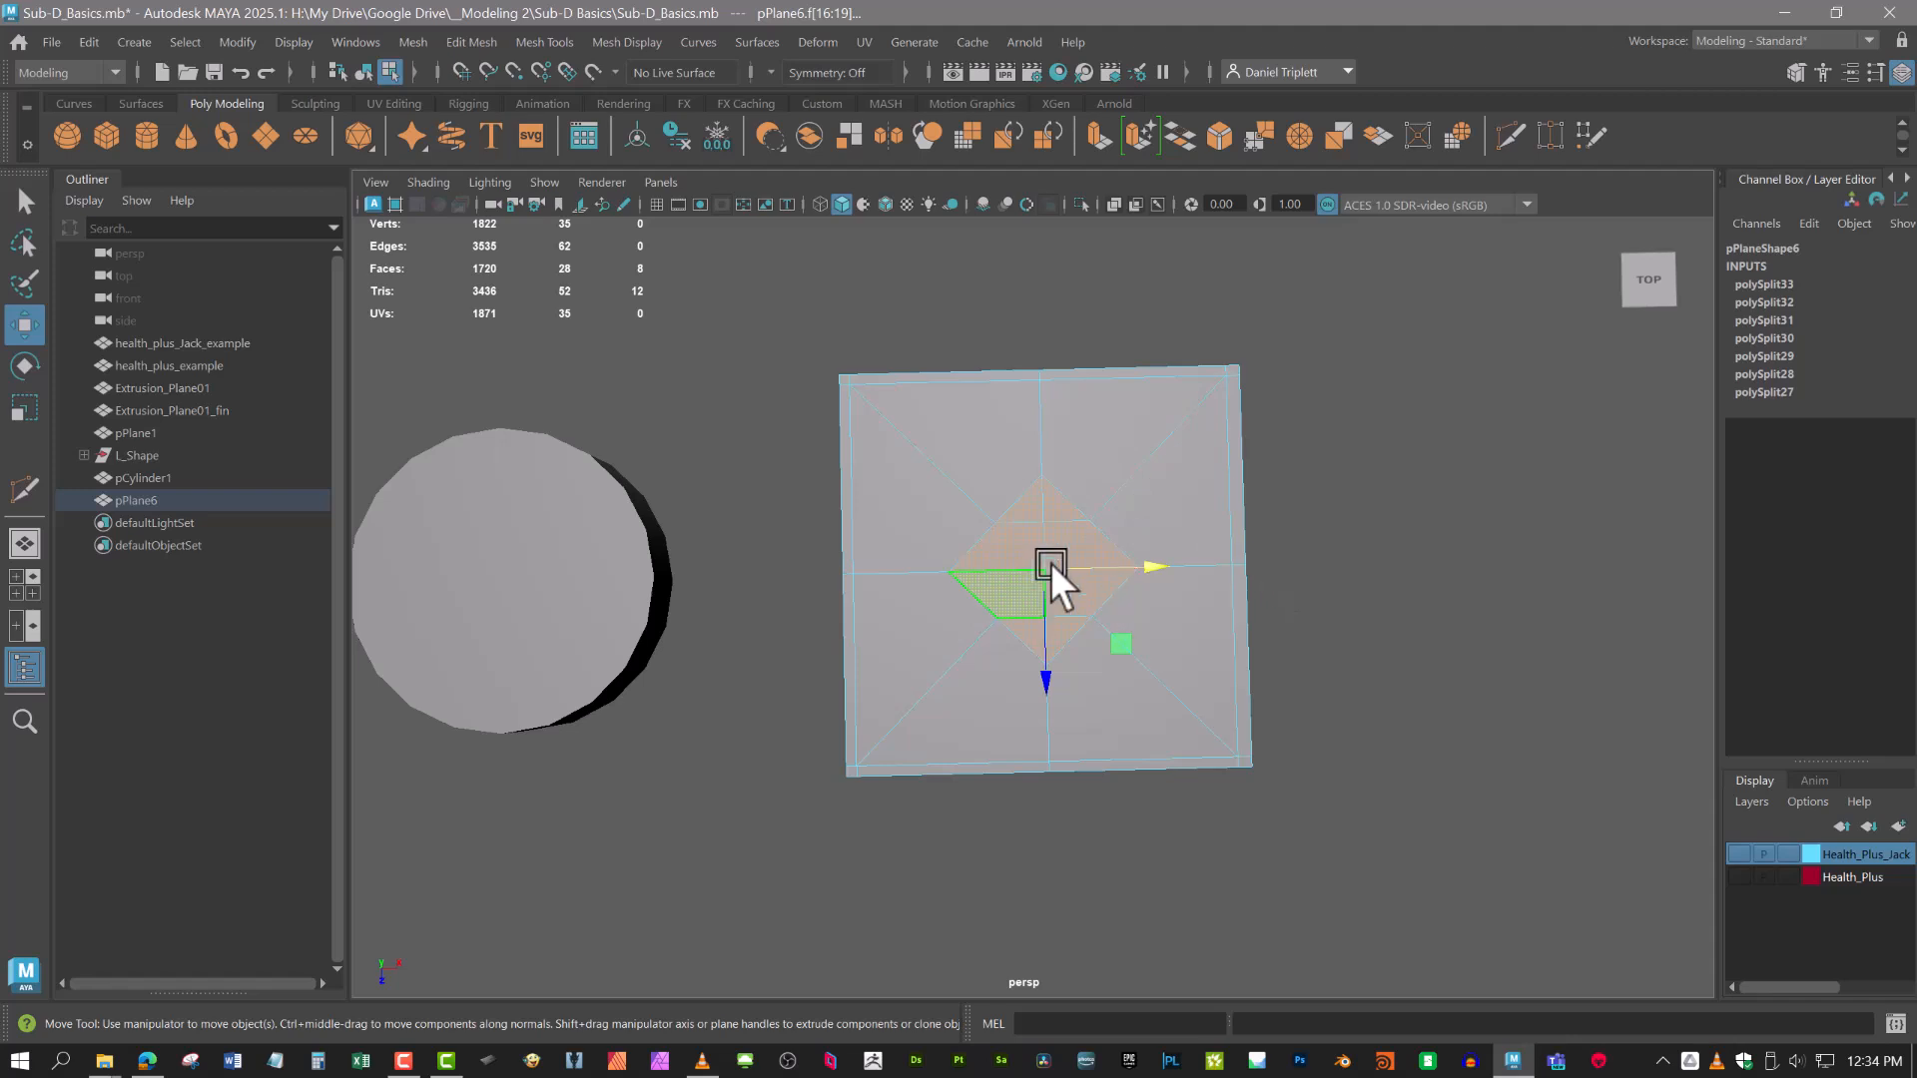
{"action": "left_click", "coordinate": [1457, 136]}
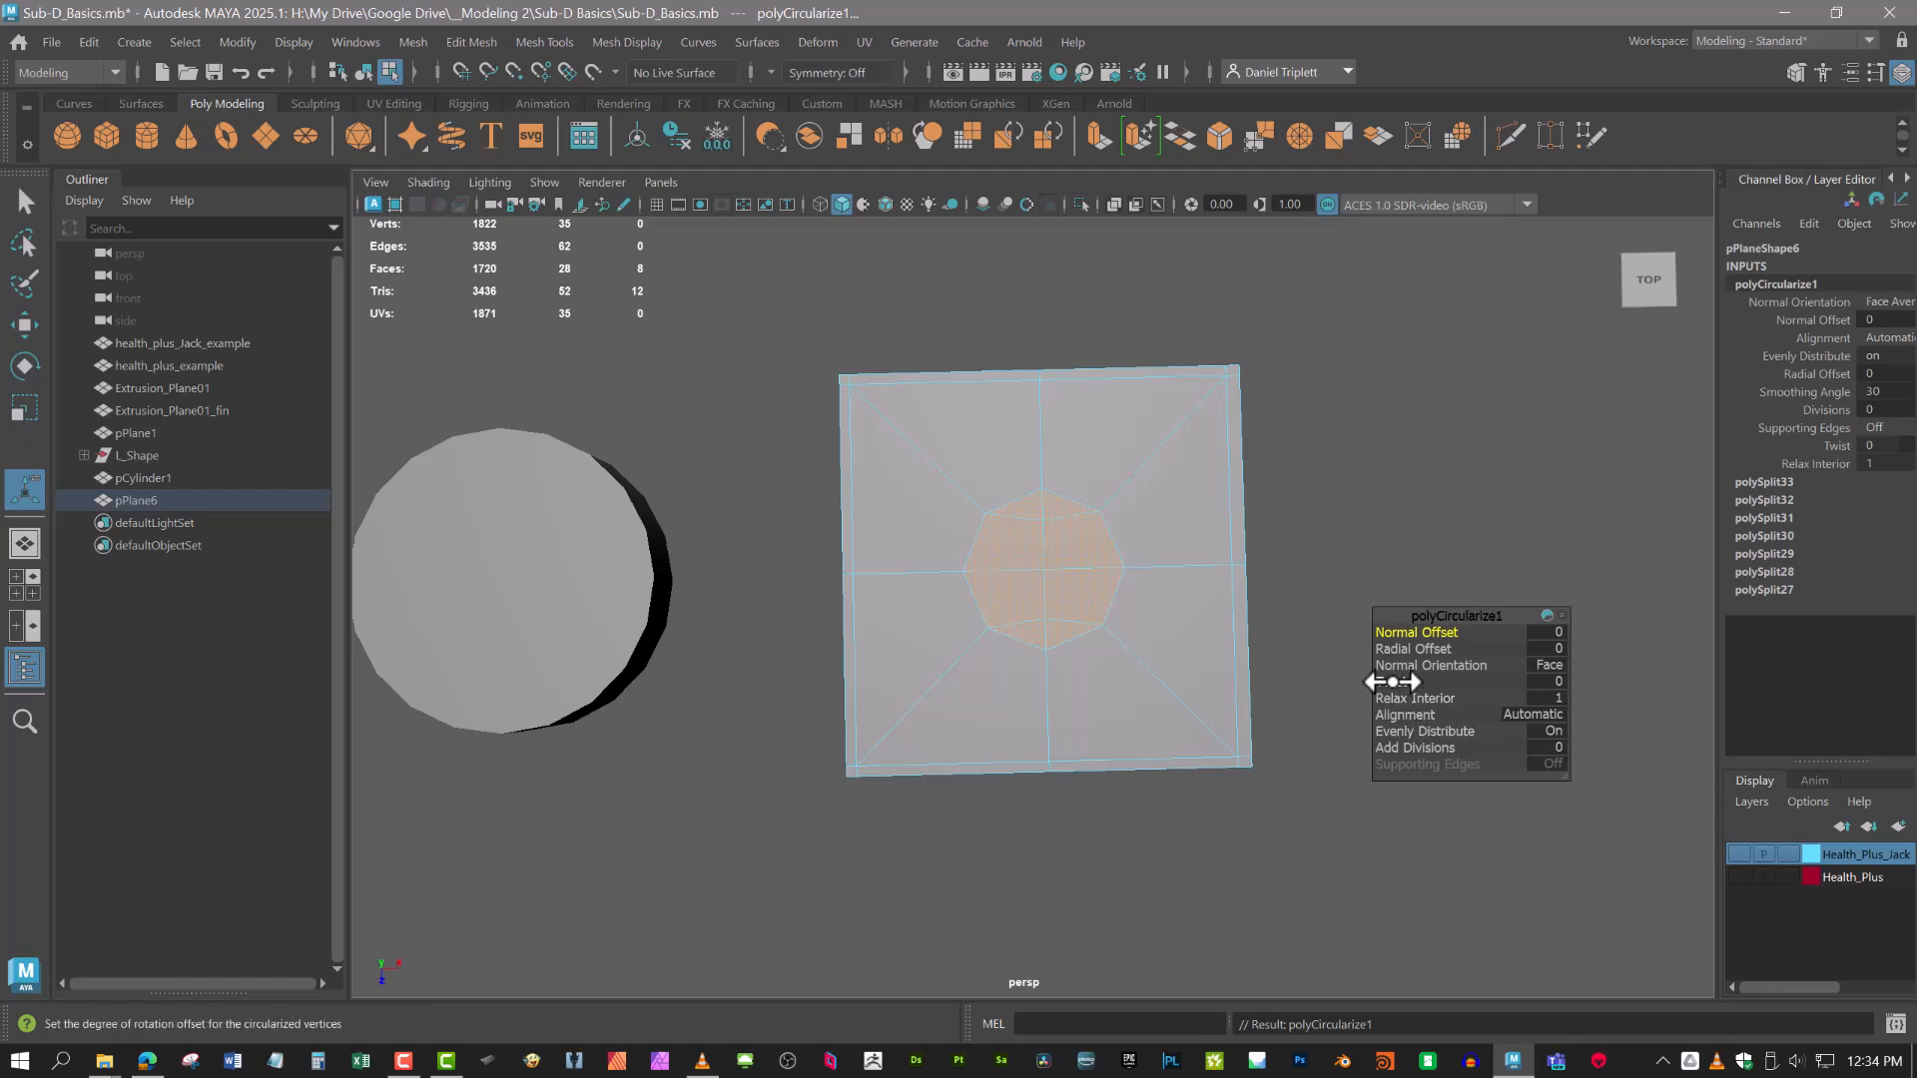
Try a twist of about 9.4 on the circularized faces and undo it.
{"action": "left_click_drag", "start_coordinate": [1394, 683], "coordinate": [1436, 686]}
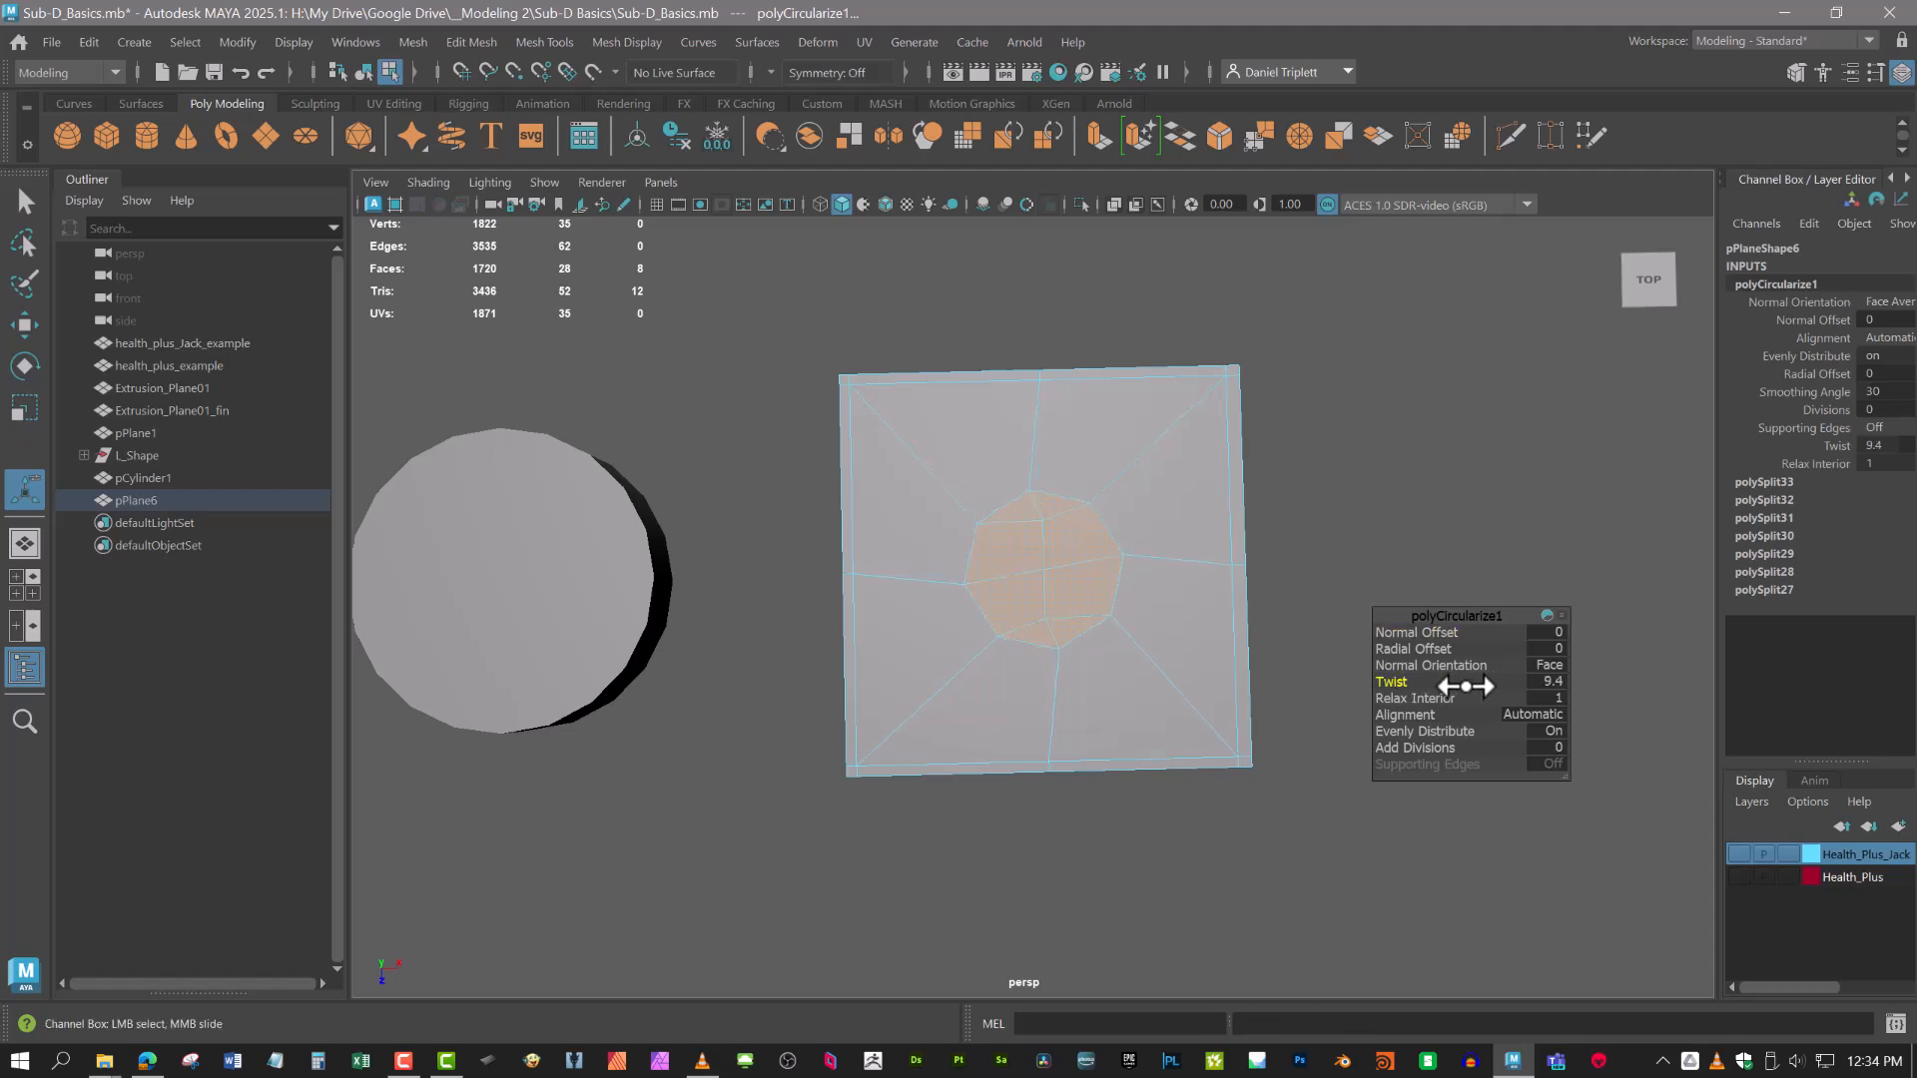
{"action": "mouse_move", "coordinate": [1421, 681]}
{"action": "left_mouse_down"}
{"action": "mouse_move", "coordinate": [1343, 681]}
{"action": "mouse_move", "coordinate": [1394, 680]}
{"action": "left_mouse_up"}
{"action": "key", "text": "ctrl+z"}
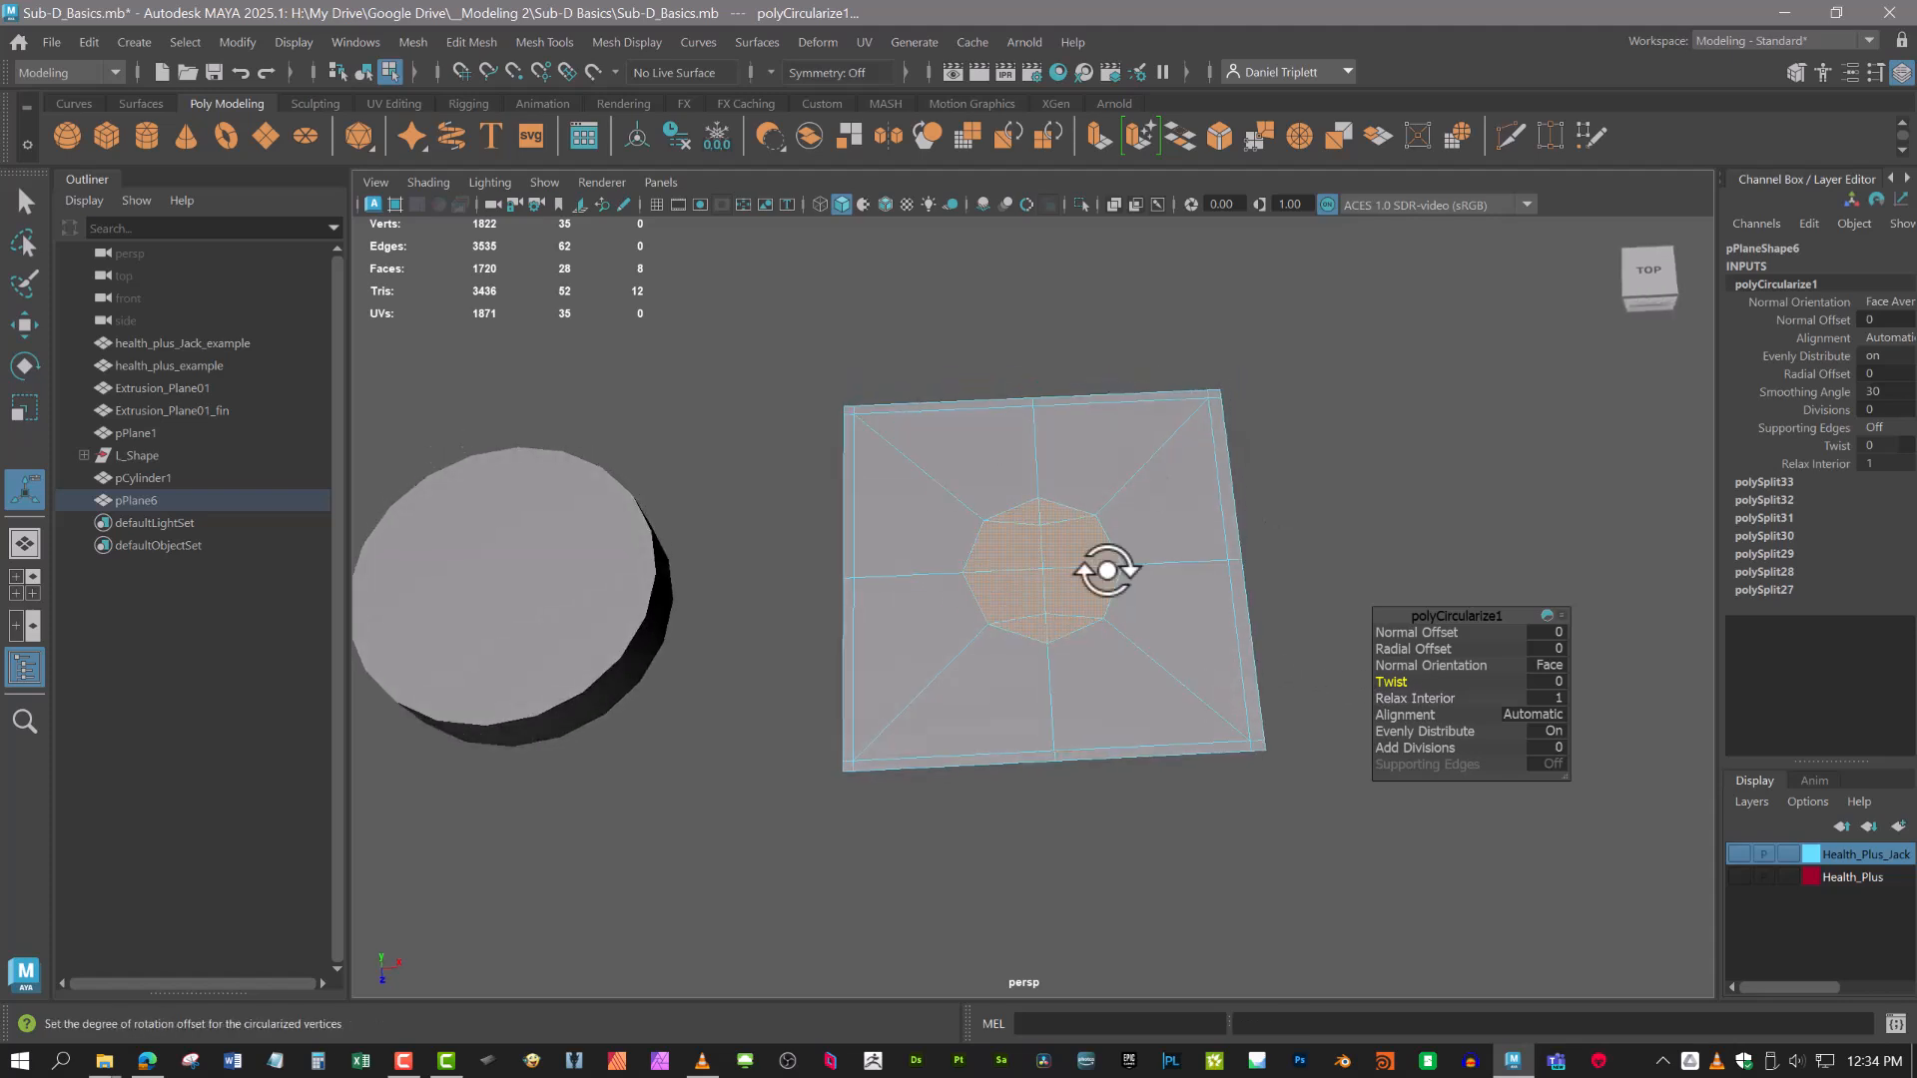
{"action": "left_click_drag", "start_coordinate": [1318, 650], "coordinate": [1314, 663], "text": "alt"}
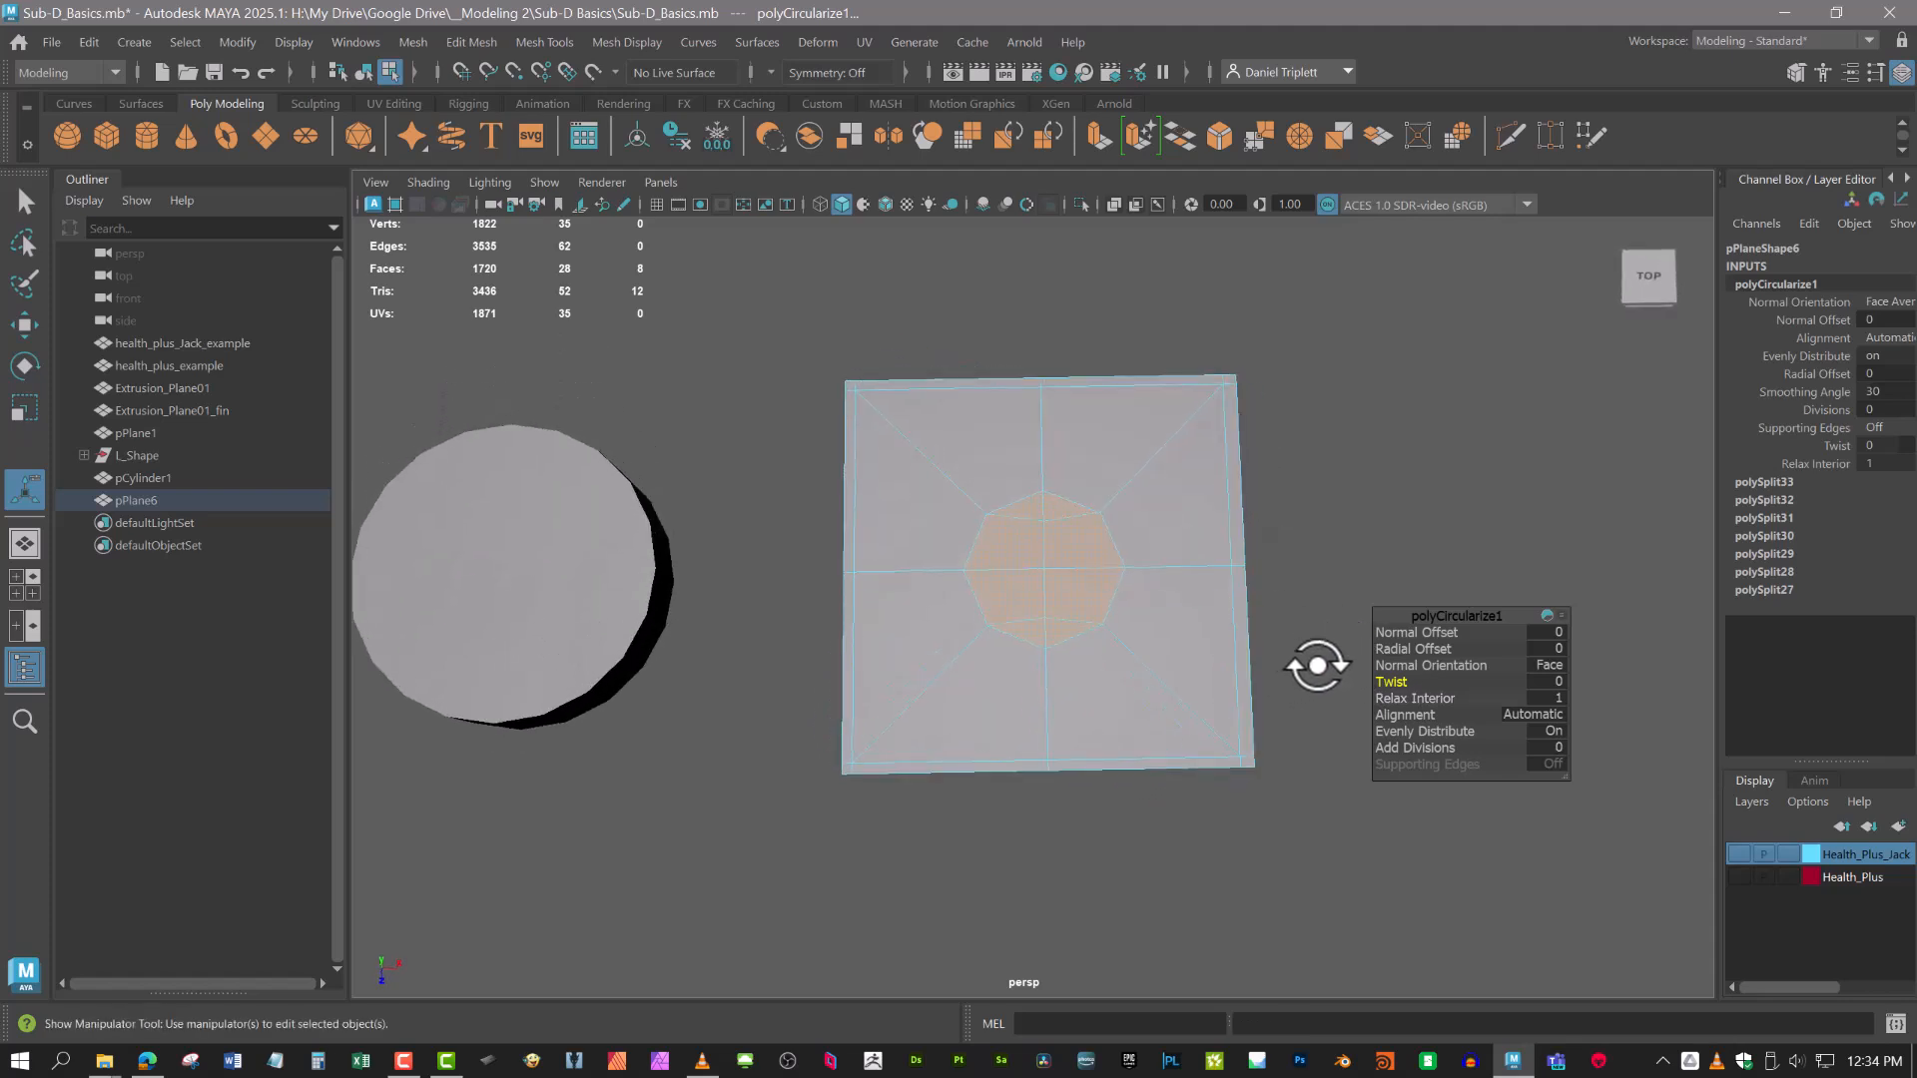
{"action": "left_click_drag", "start_coordinate": [1399, 742], "coordinate": [1381, 741]}
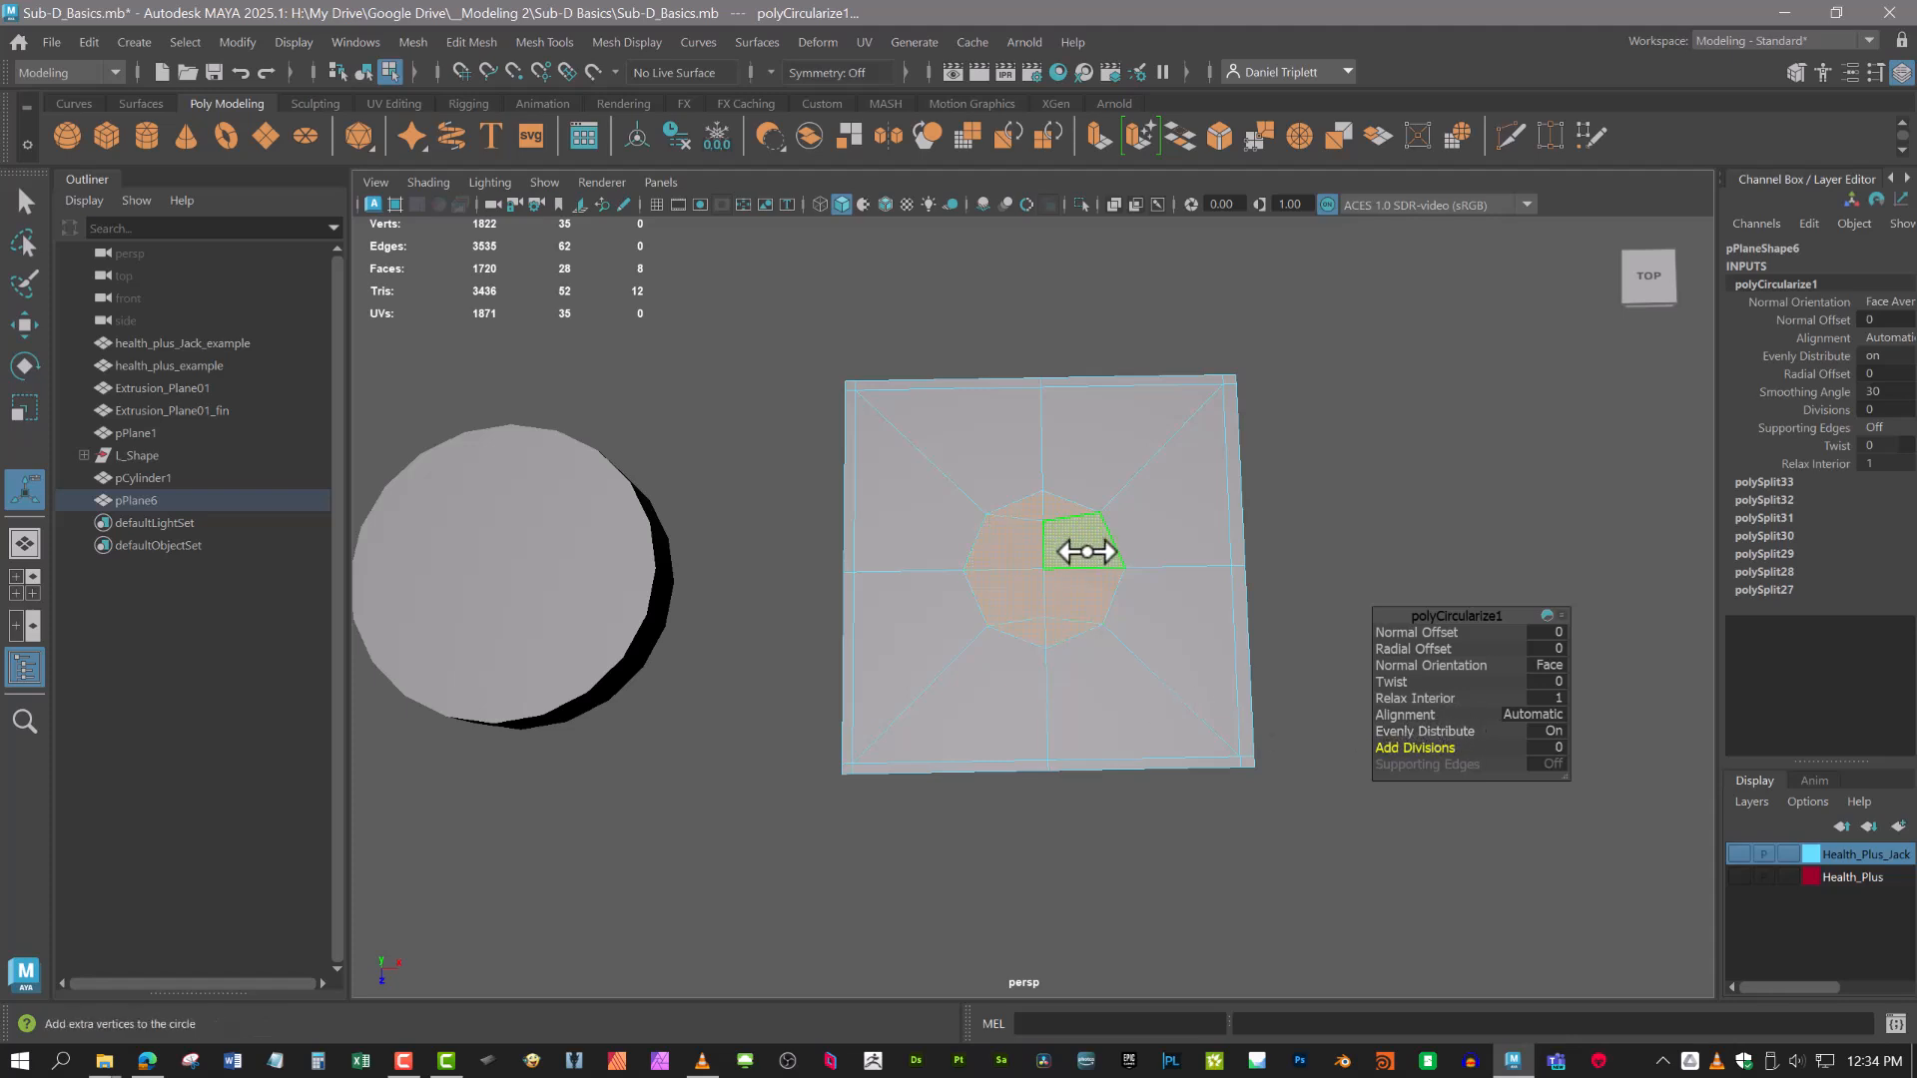
Scale up the circularized faces evenly in the ground plane to about two-thirds of the square's width.
{"action": "left_click_drag", "start_coordinate": [1086, 552], "coordinate": [1121, 585], "text": "alt"}
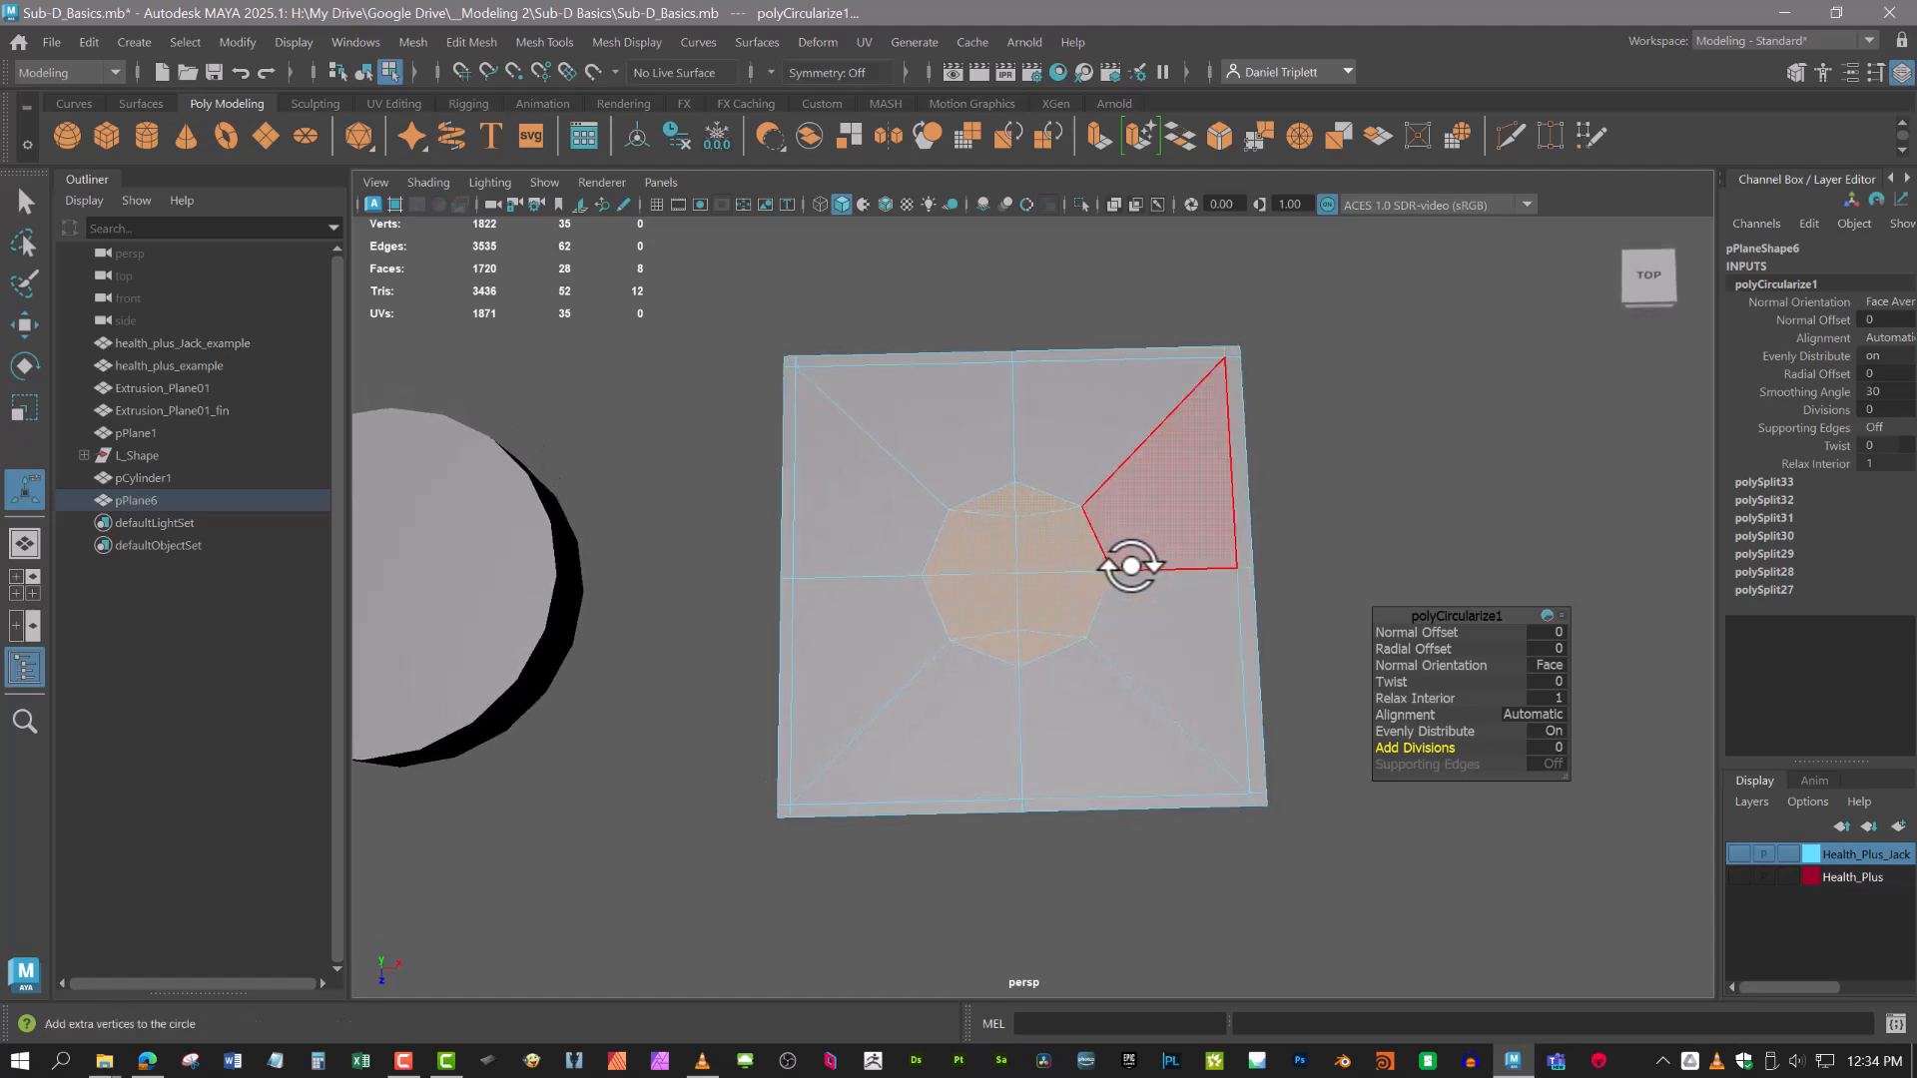
{"action": "key", "text": "q"}
{"action": "key", "text": "r"}
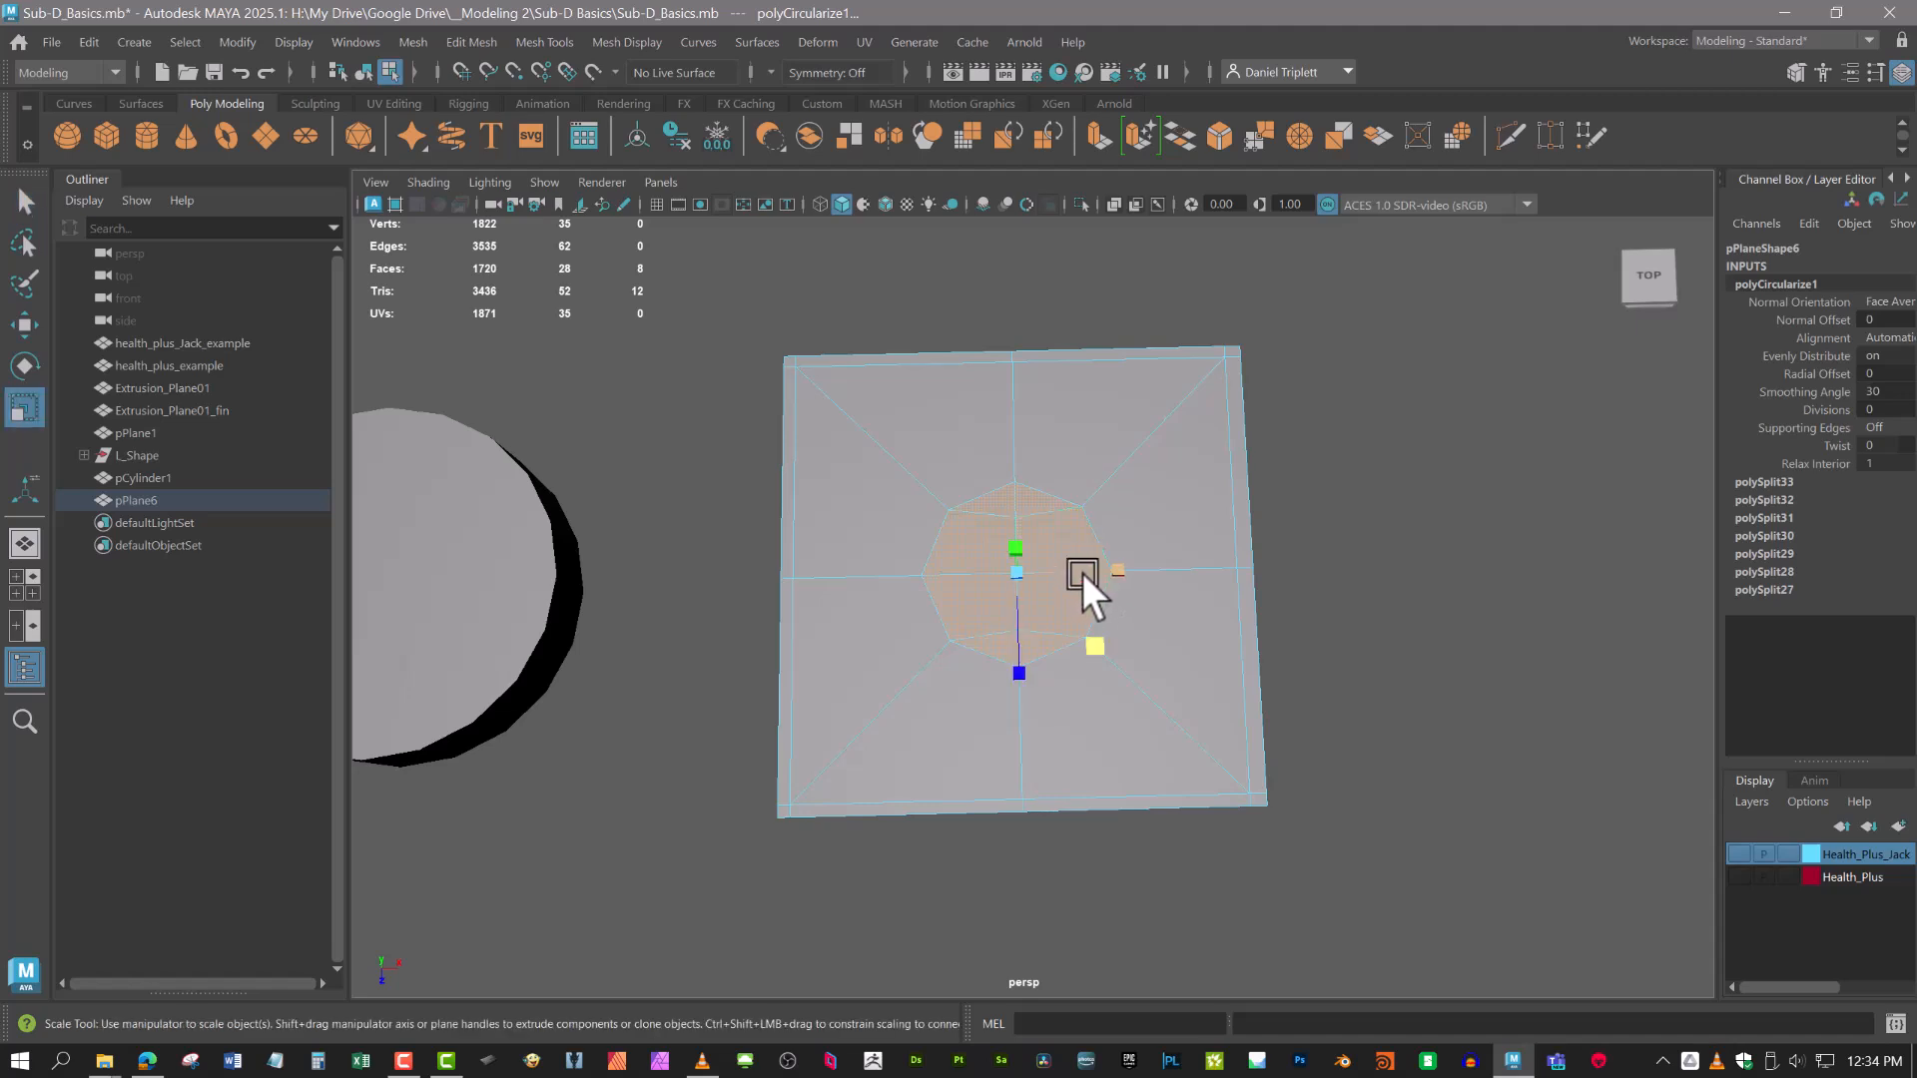
{"action": "left_click_drag", "start_coordinate": [1111, 639], "coordinate": [1131, 656]}
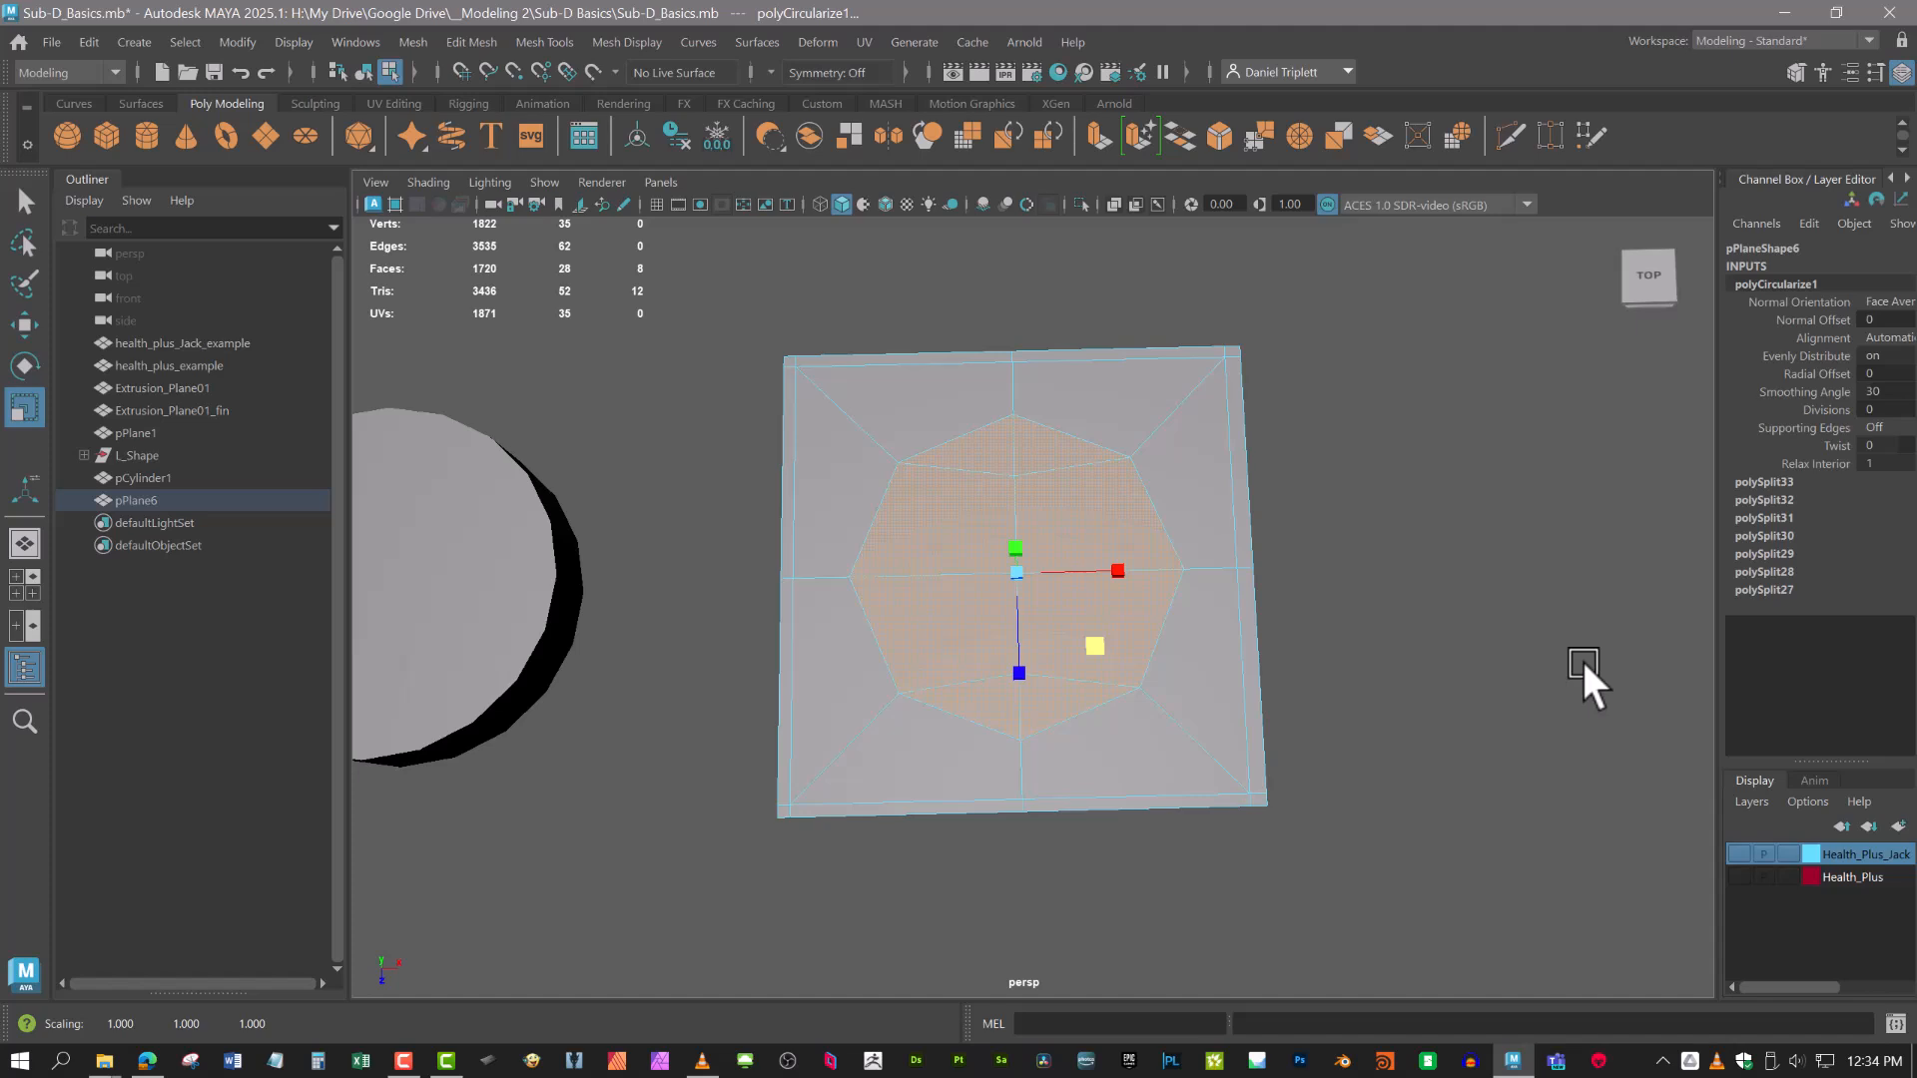
Extrude the octagonal face group with a small inward offset to form a narrow supporting ring.
{"action": "left_click", "coordinate": [1098, 130]}
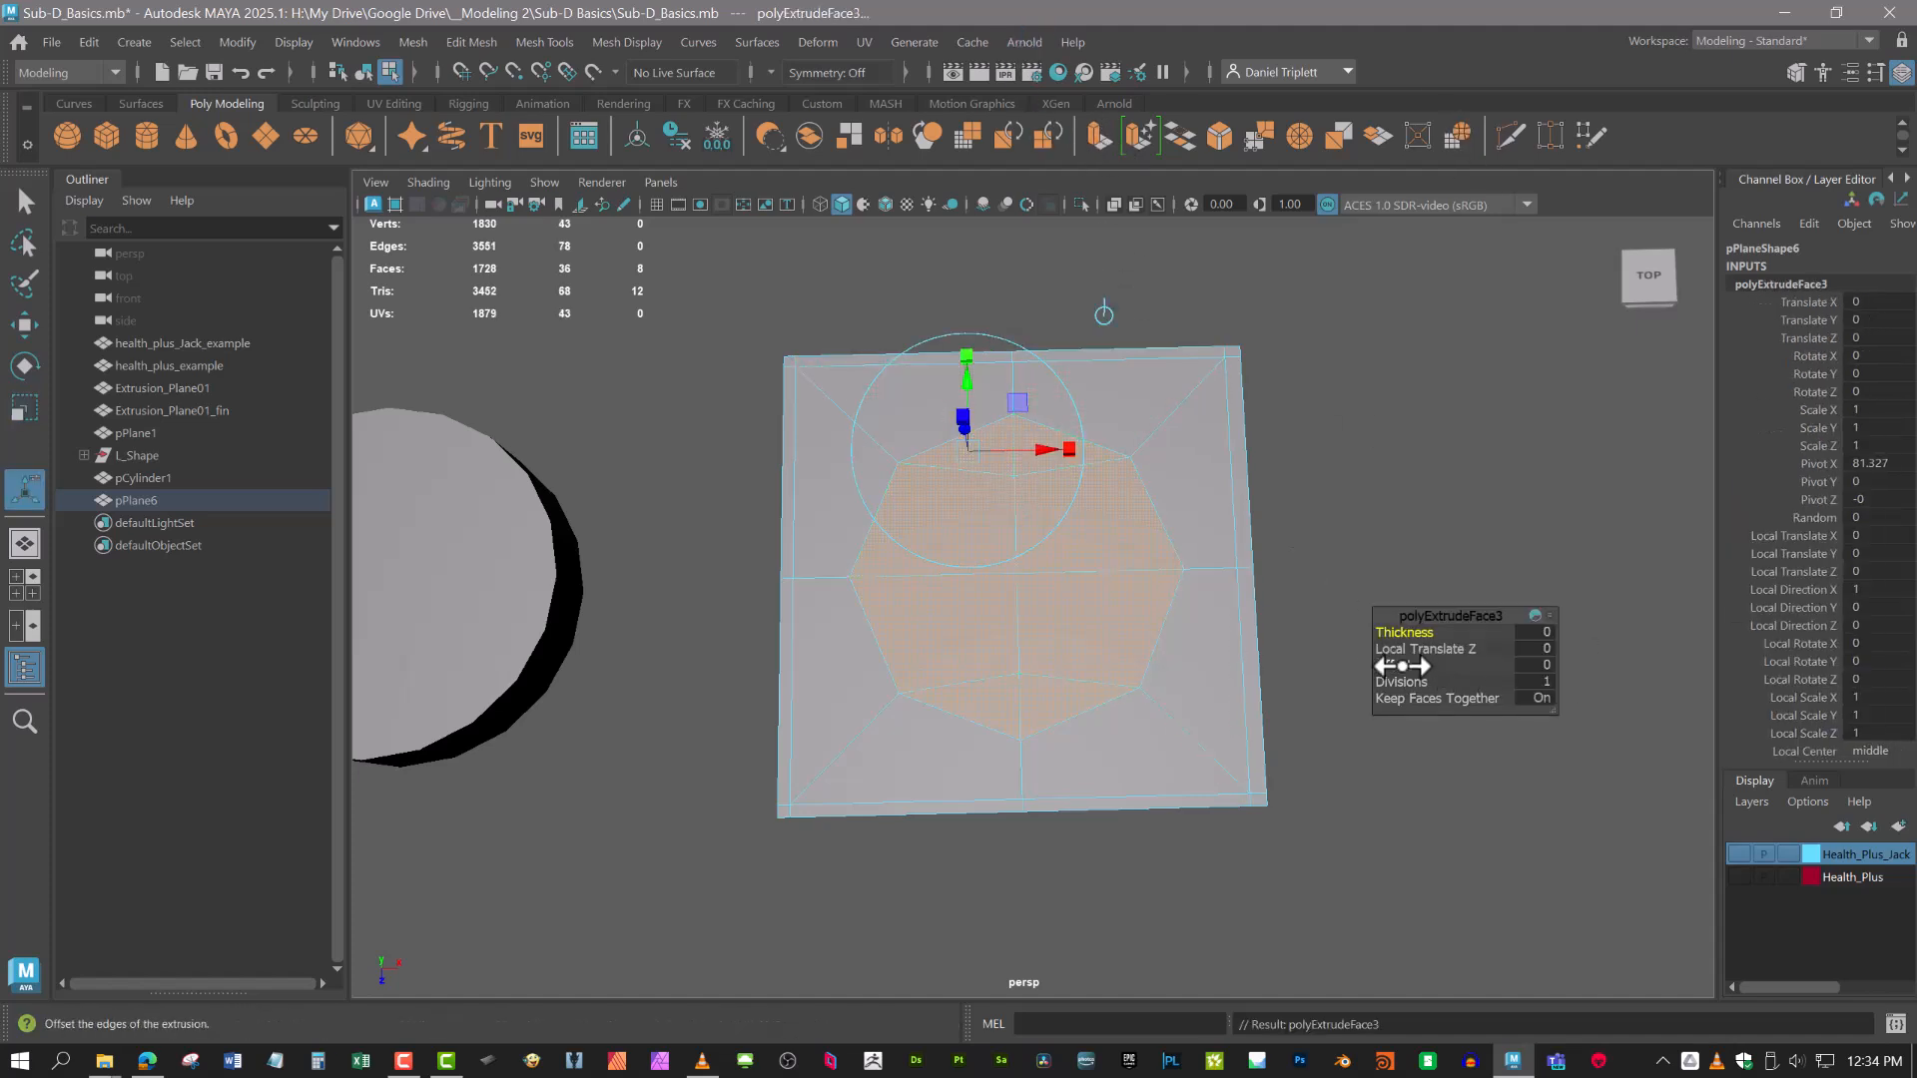
{"action": "left_click", "coordinate": [1401, 665]}
{"action": "key", "text": "w"}
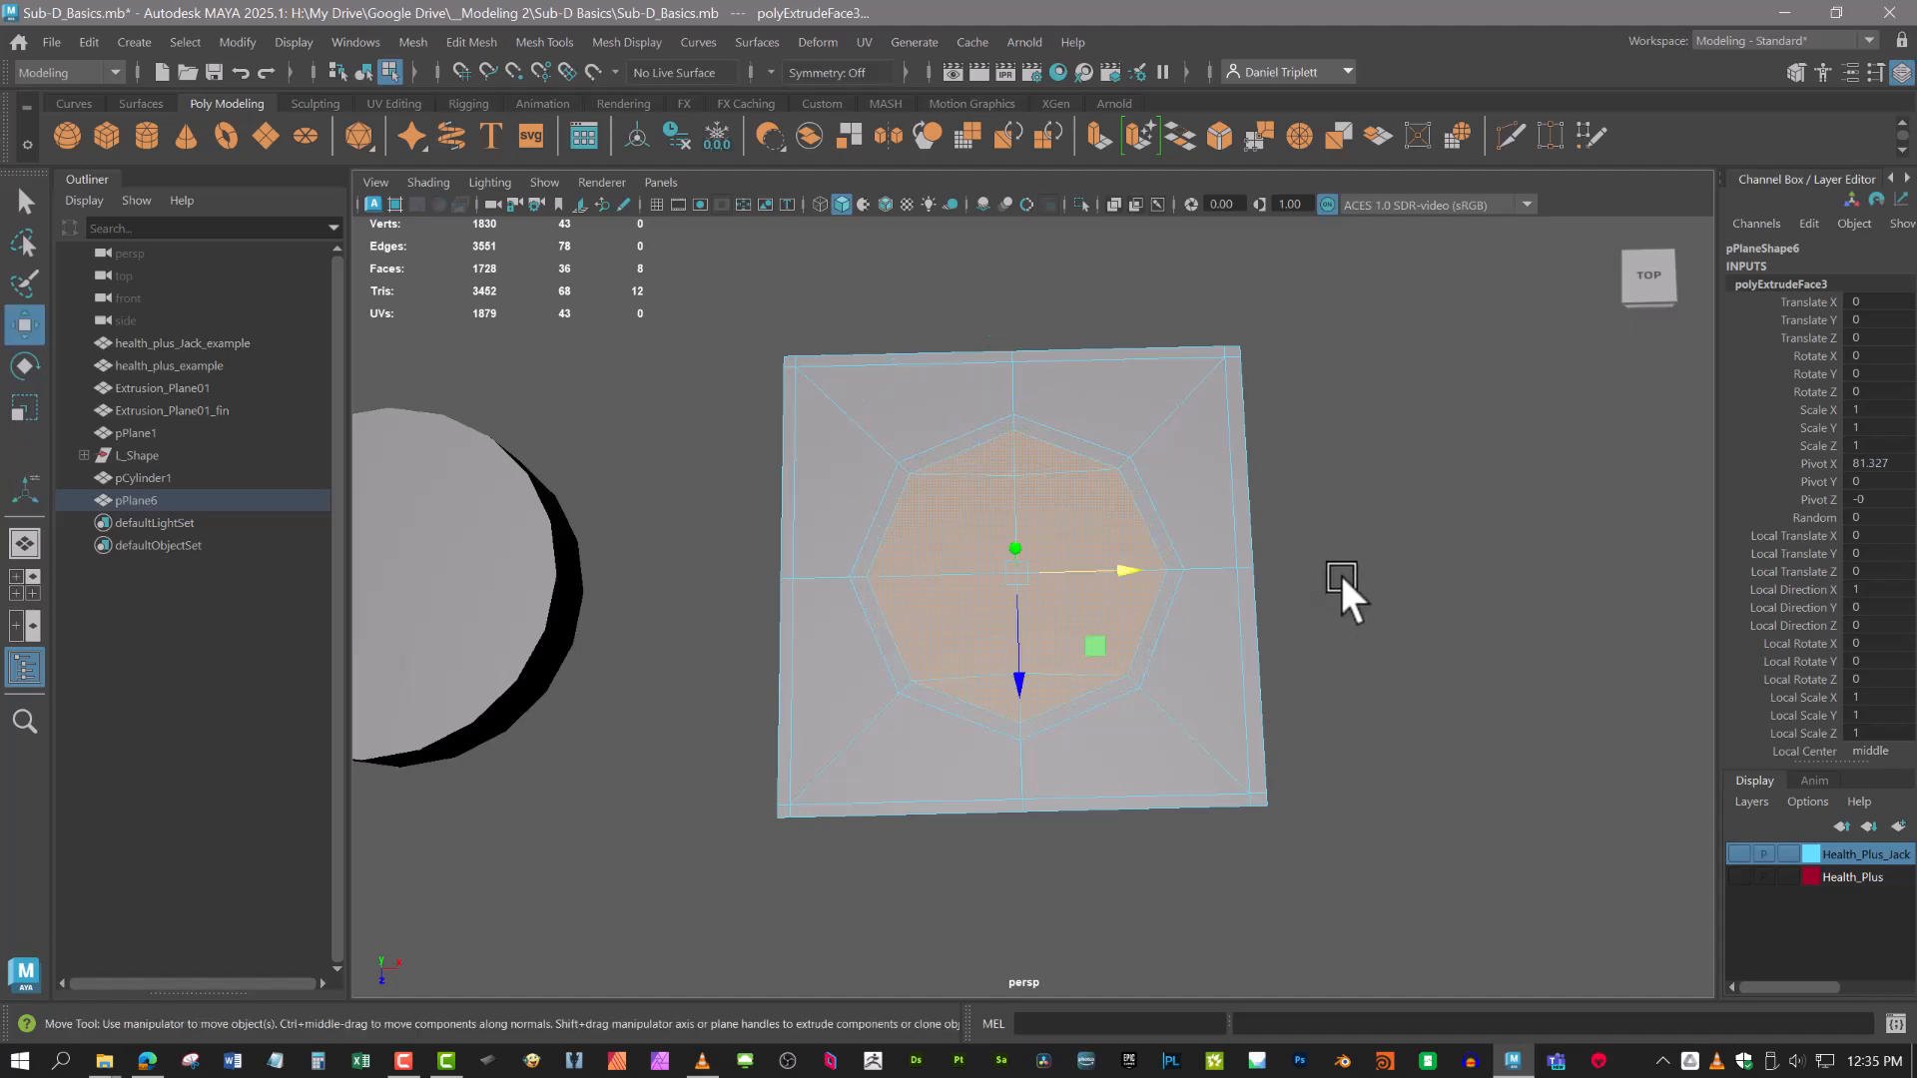
Delete the faces inside the ring to open a hole and show the plane in smooth mesh preview.
{"action": "key", "text": "Delete"}
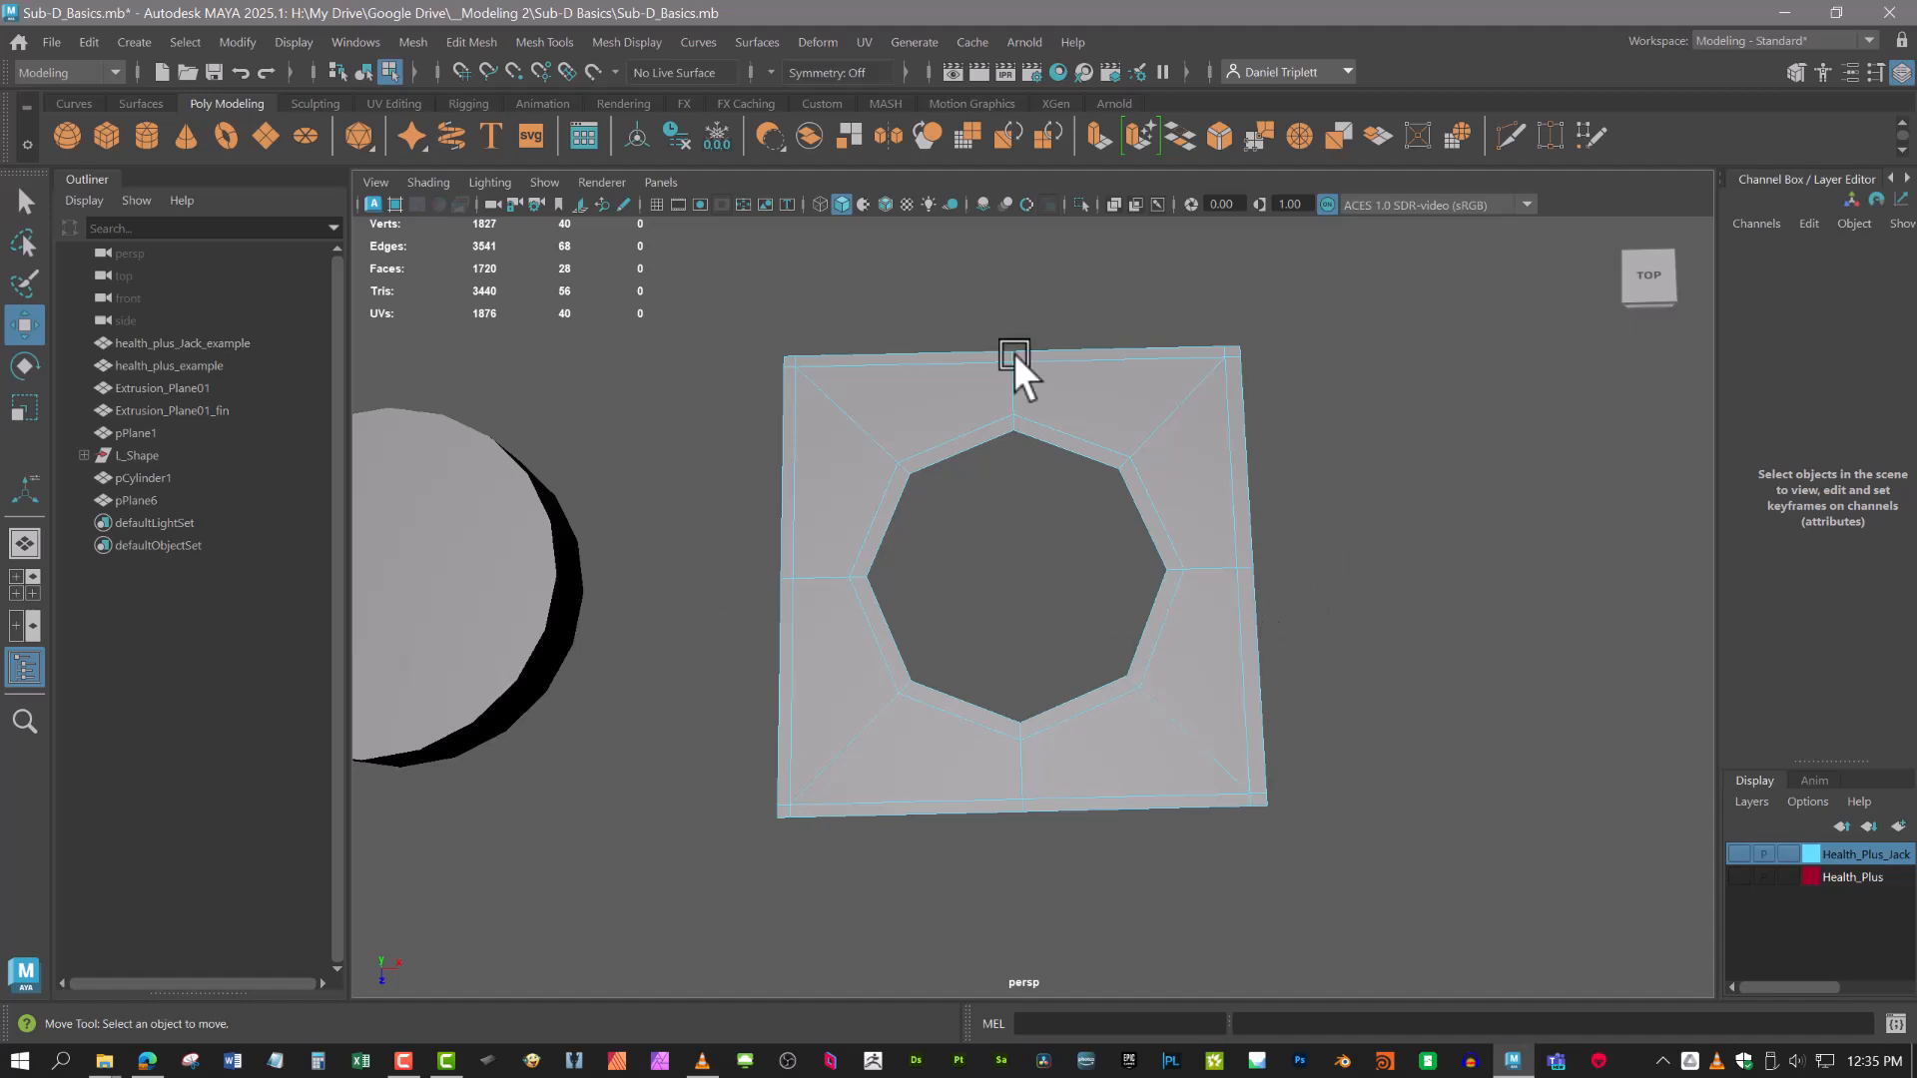
{"action": "key", "text": "3"}
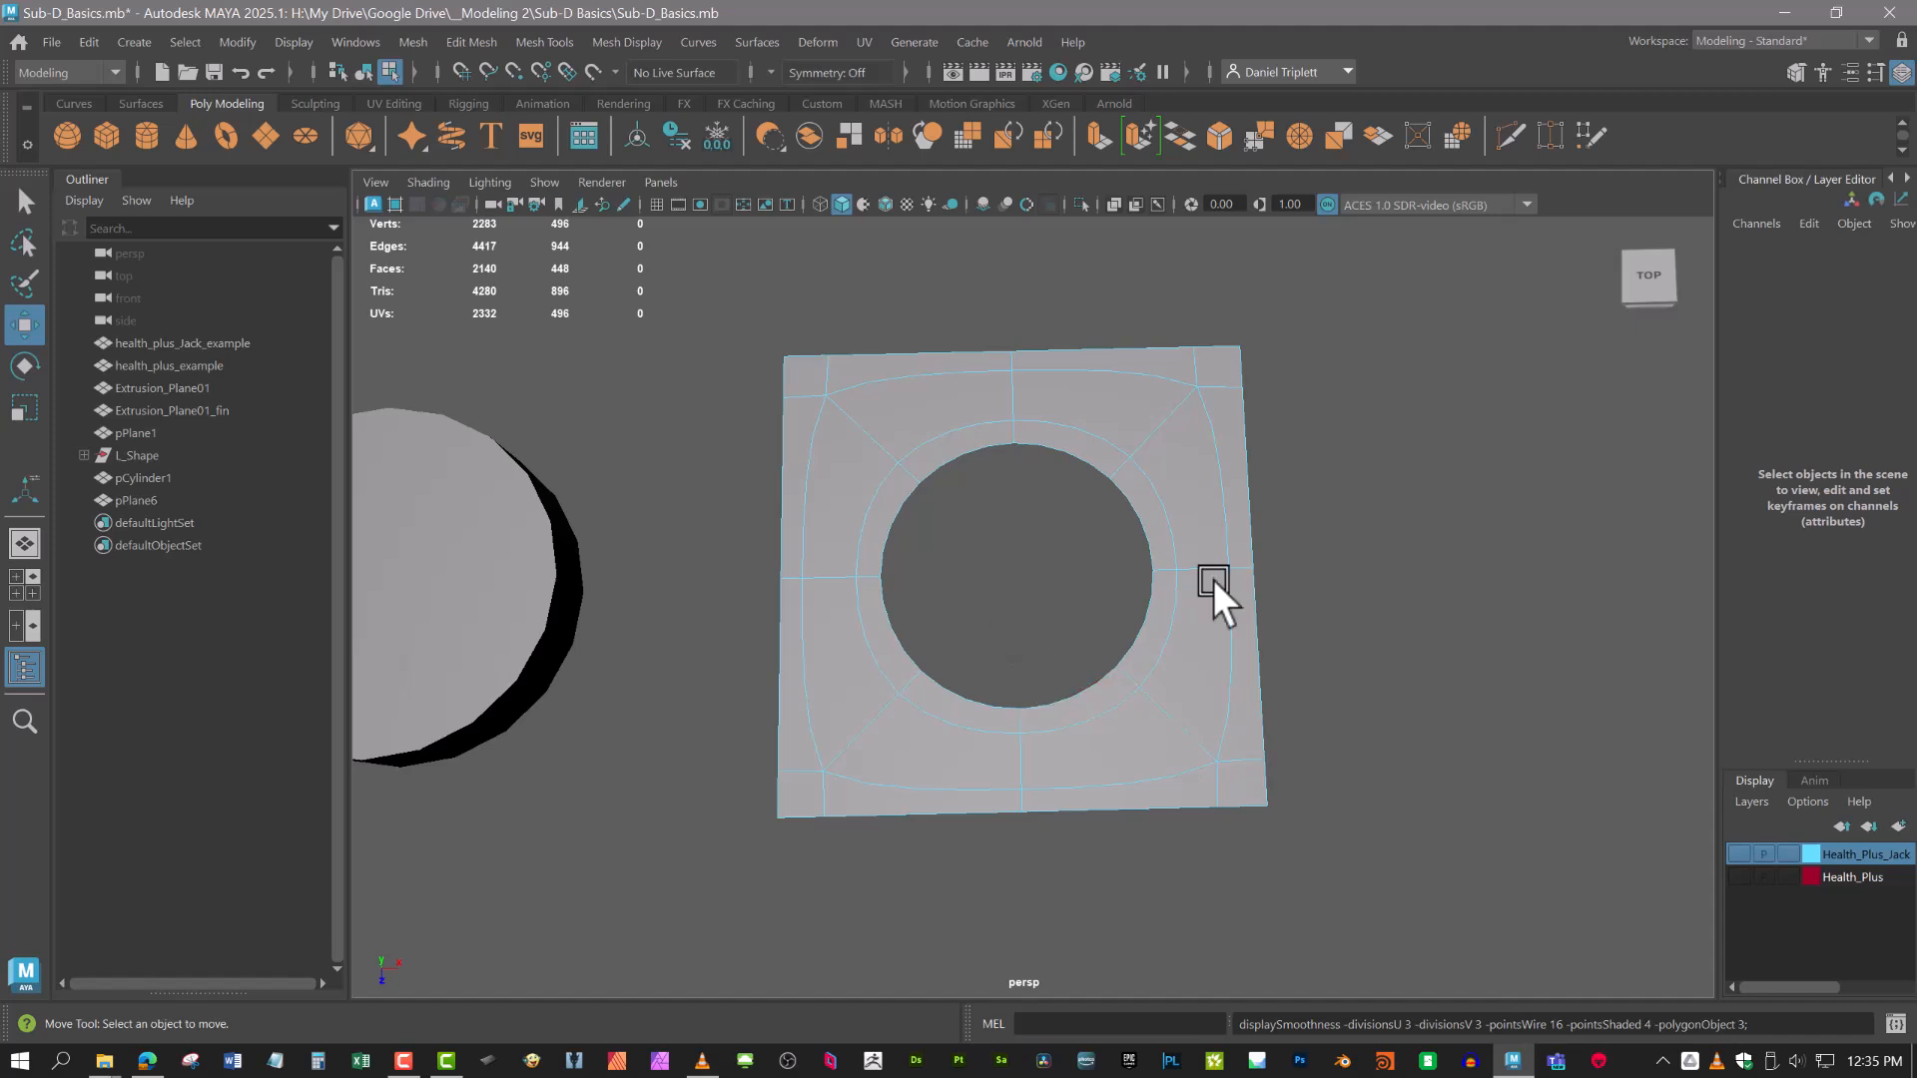
{"action": "left_click_drag", "start_coordinate": [1445, 691], "coordinate": [1379, 698], "text": "alt"}
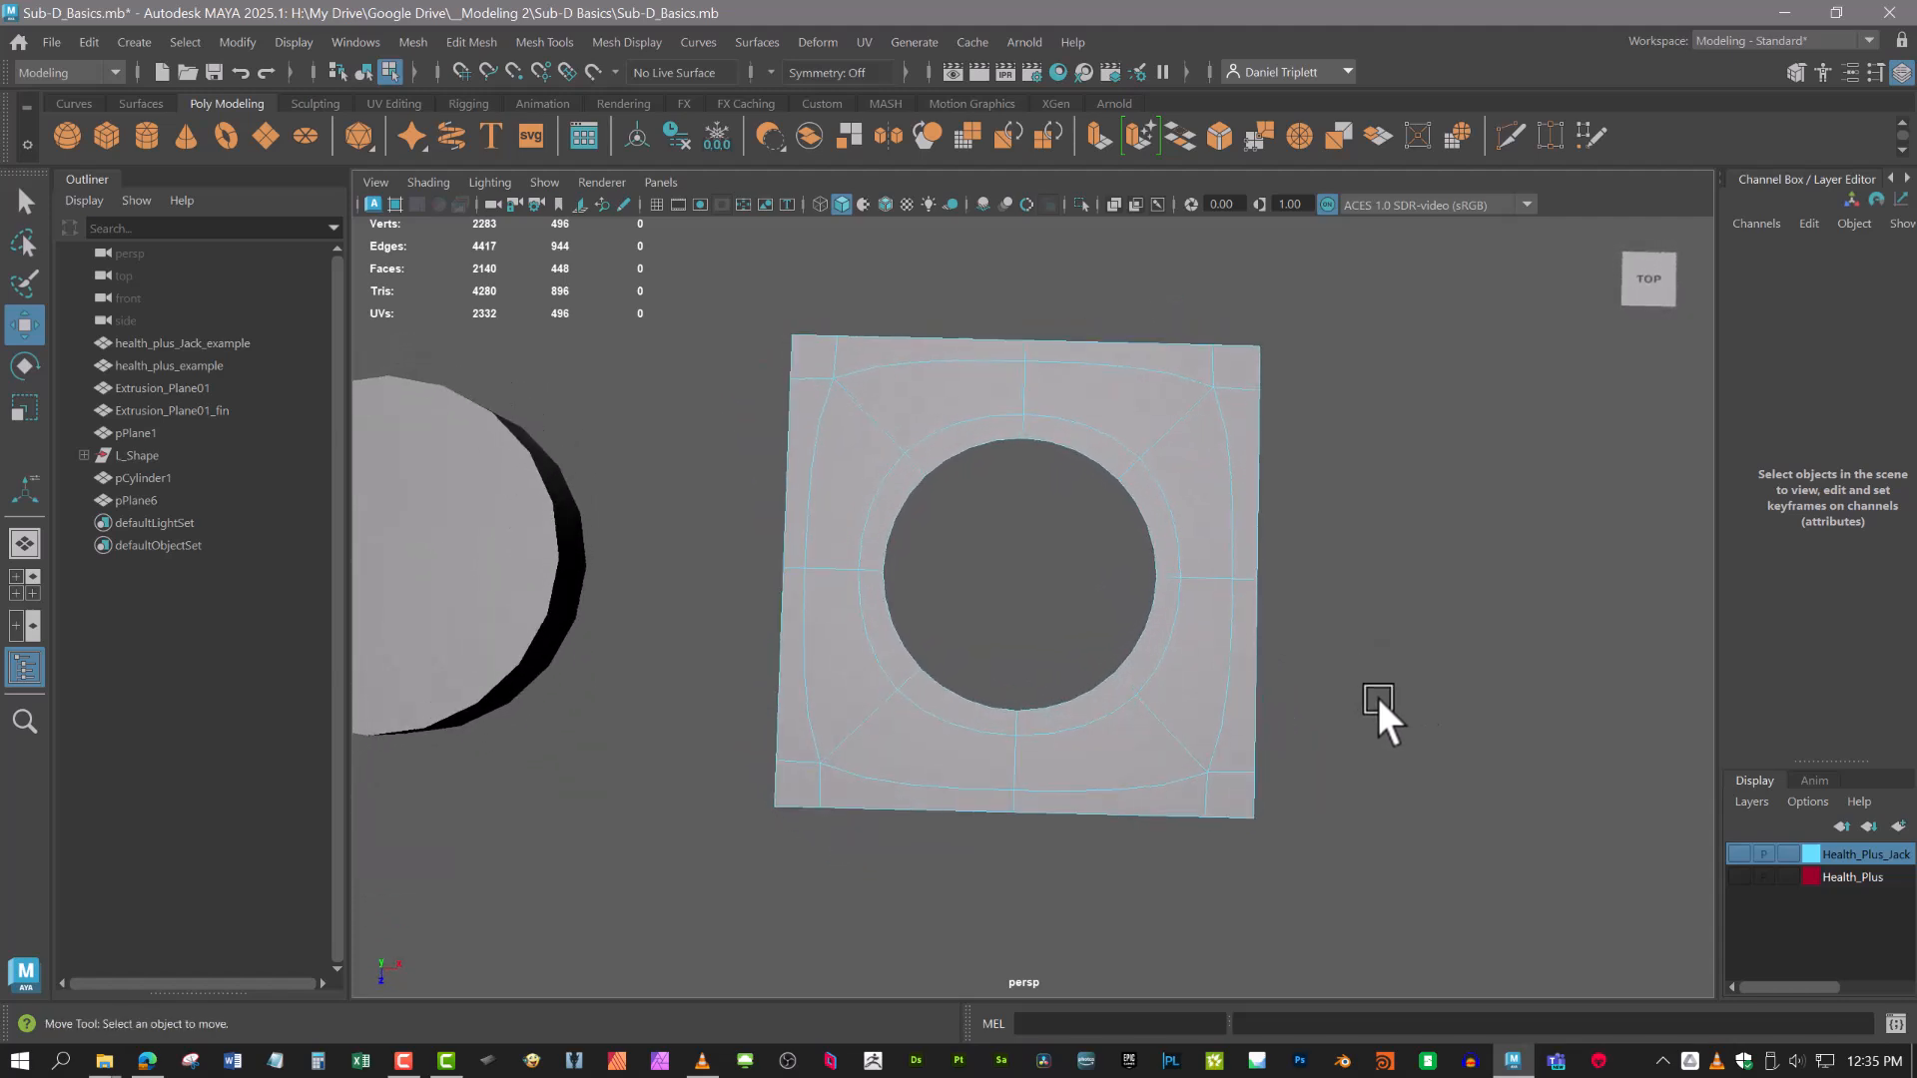
{"action": "middle_click_drag", "start_coordinate": [1379, 698], "coordinate": [1392, 722], "text": "alt"}
{"action": "right_click_drag", "start_coordinate": [1392, 722], "coordinate": [1362, 694], "text": "alt"}
{"action": "left_click_drag", "start_coordinate": [1362, 692], "coordinate": [1374, 669], "text": "alt"}
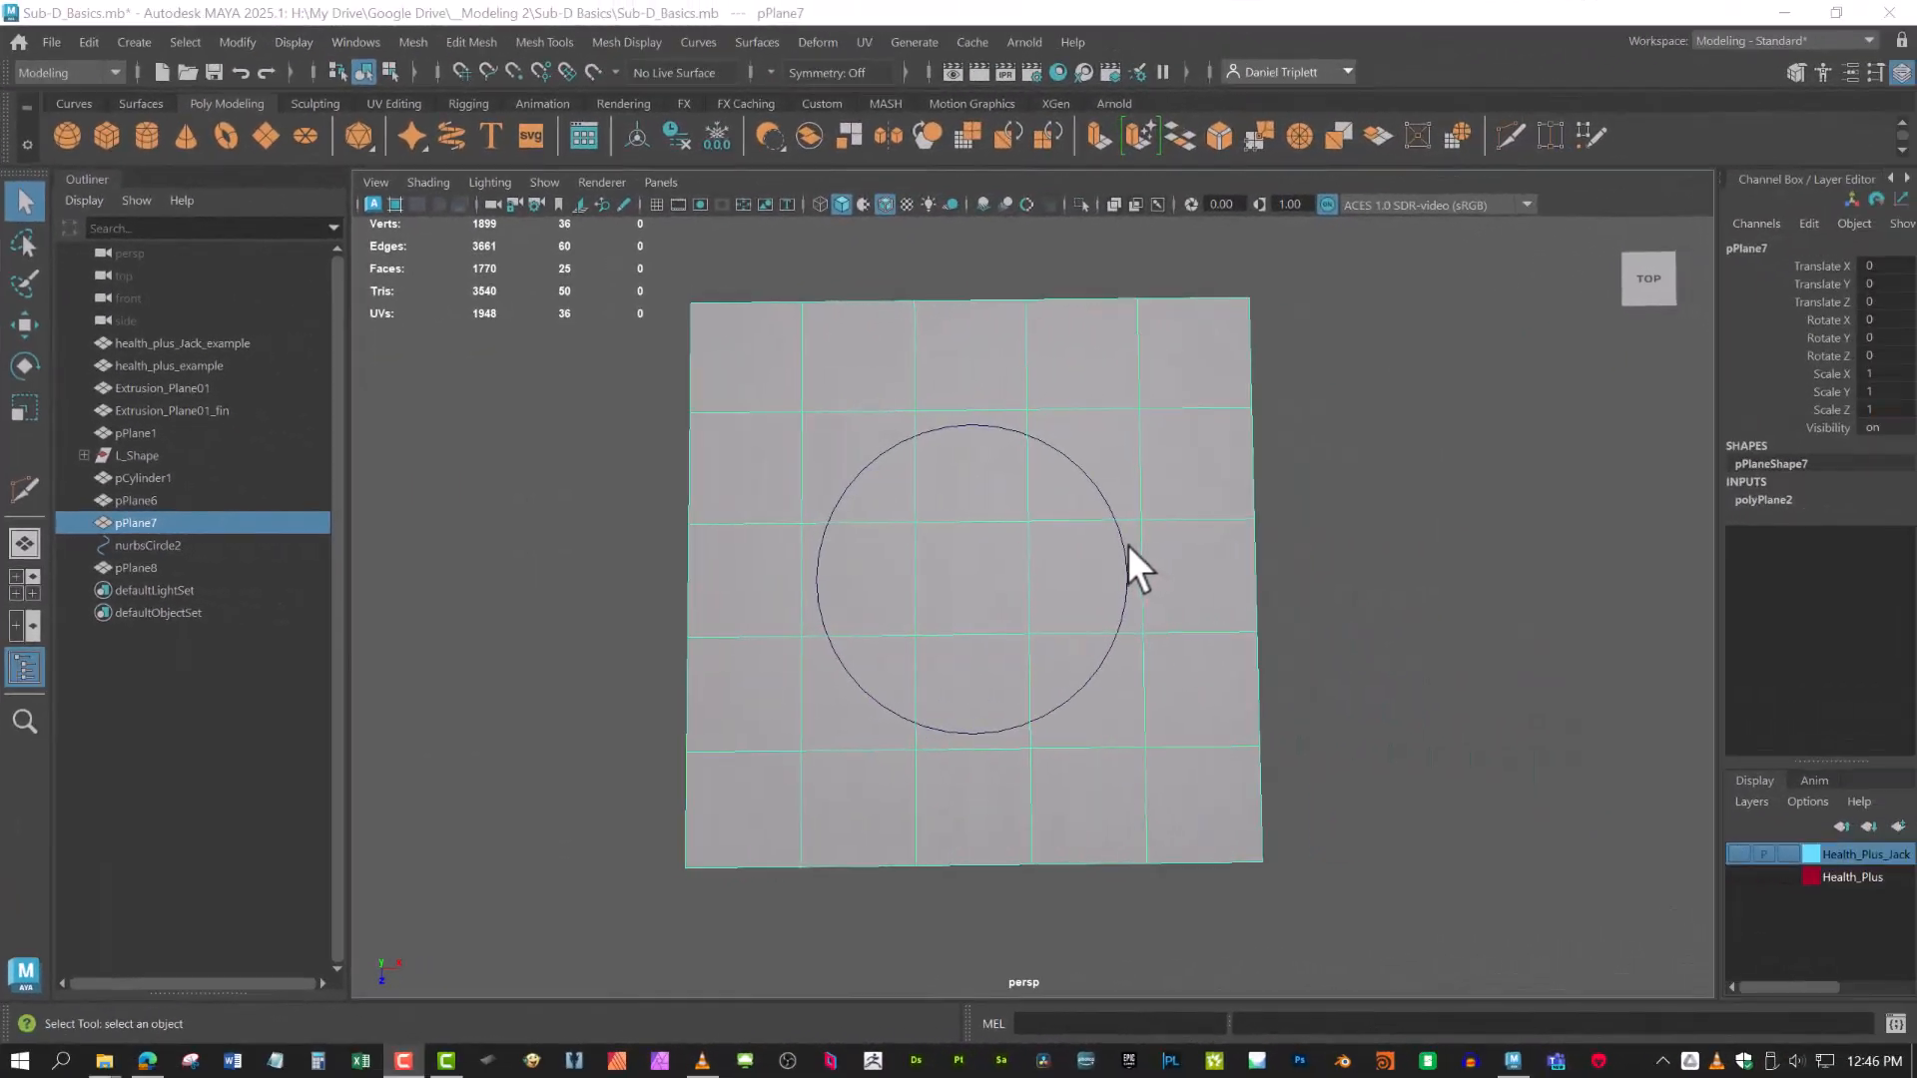
{"action": "left_click_drag", "start_coordinate": [1100, 525], "coordinate": [1103, 525], "text": "alt"}
{"action": "left_click_drag", "start_coordinate": [1124, 677], "coordinate": [1122, 661], "text": "alt"}
{"action": "left_click", "coordinate": [76, 103]}
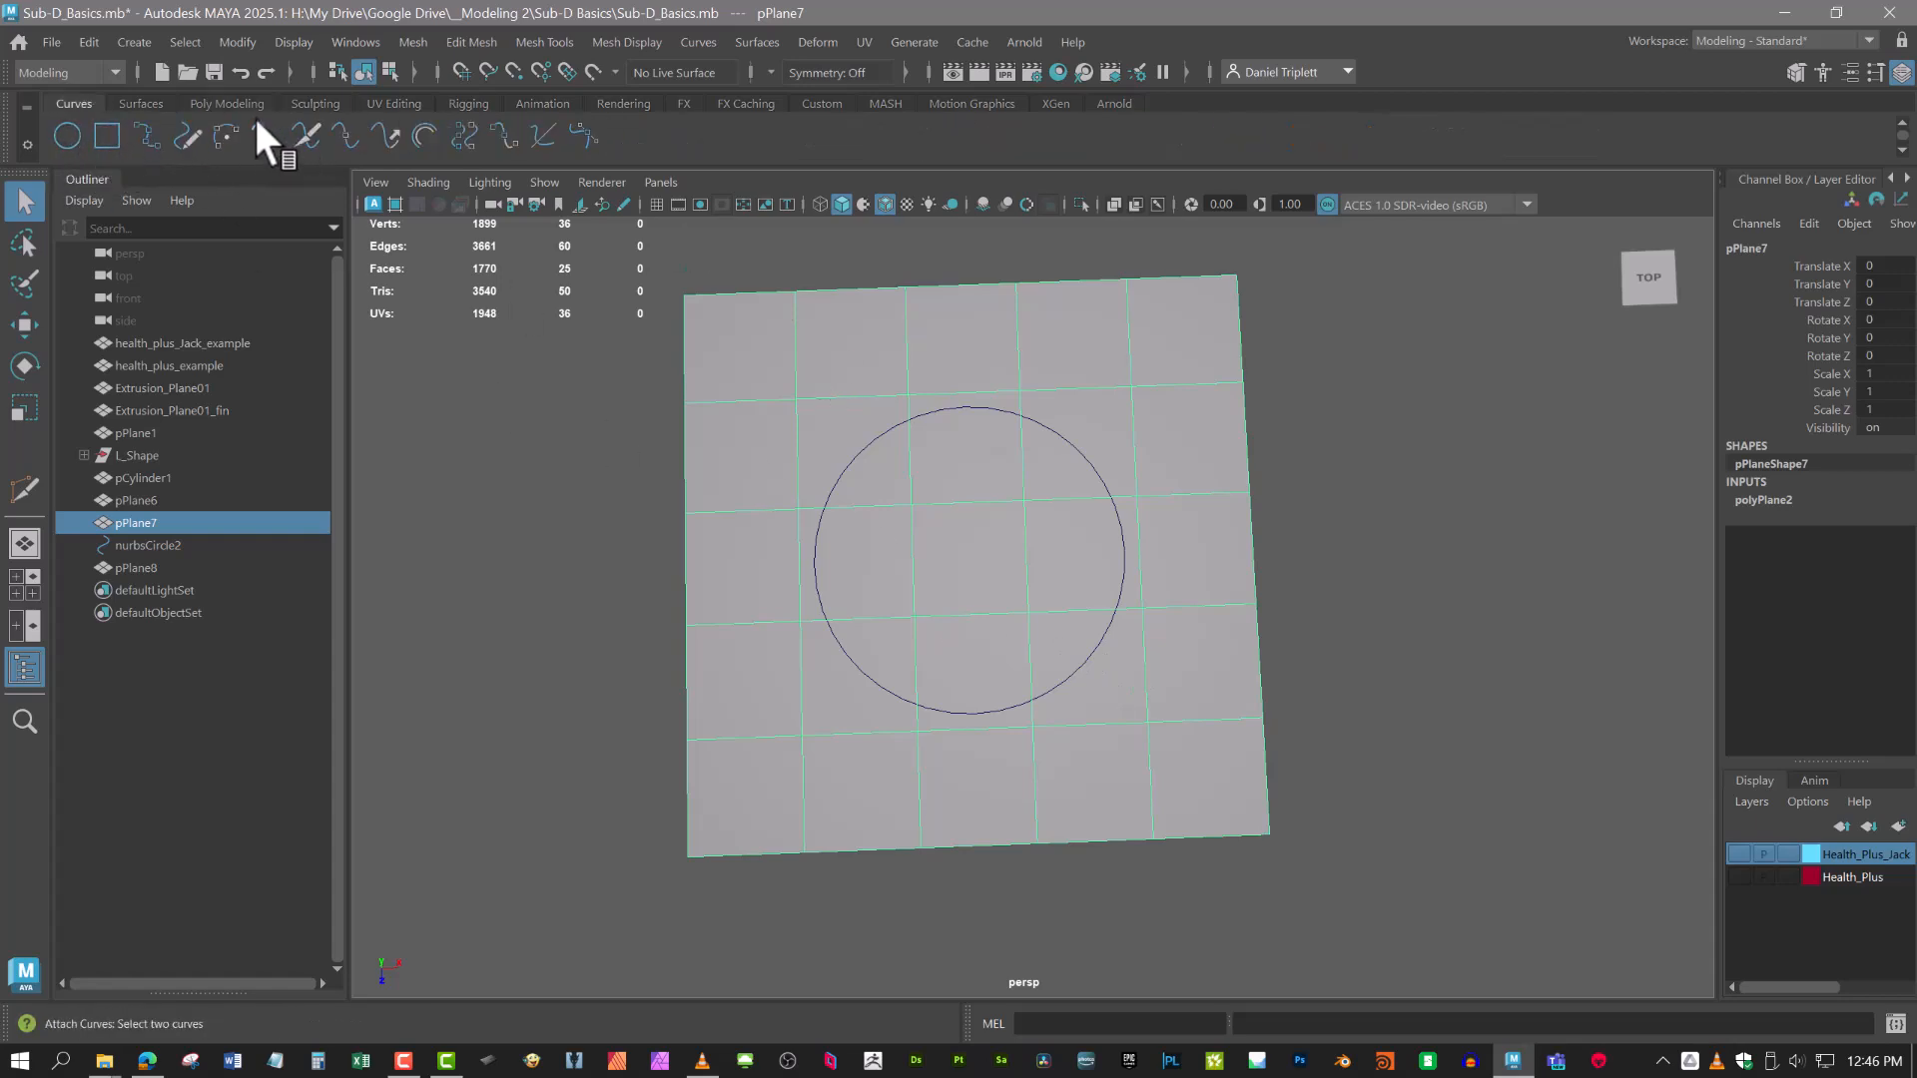
{"action": "left_click", "coordinate": [230, 103]}
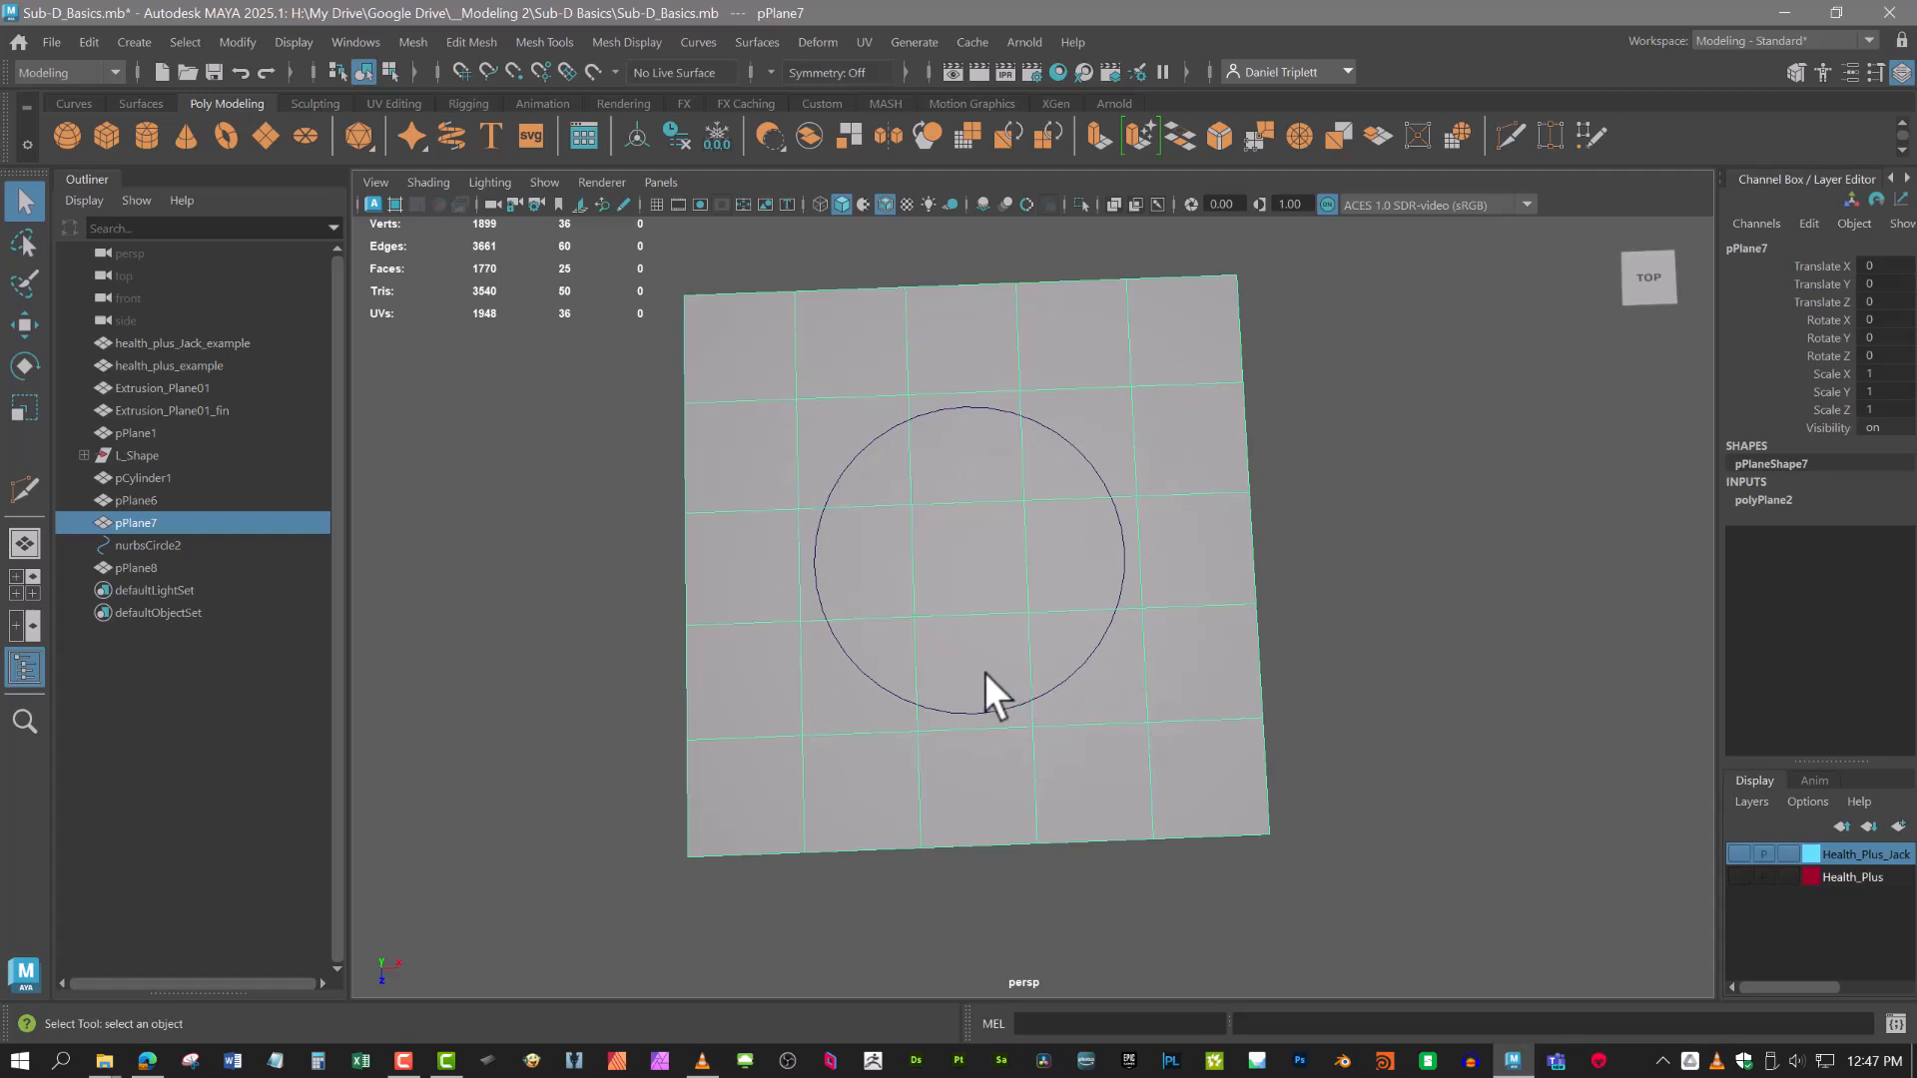
{"action": "mouse_move", "coordinate": [1129, 655]}
{"action": "left_mouse_down", "text": "alt"}
{"action": "mouse_move", "coordinate": [1146, 689]}
{"action": "mouse_move", "coordinate": [1132, 679]}
{"action": "left_mouse_up", "text": "alt"}
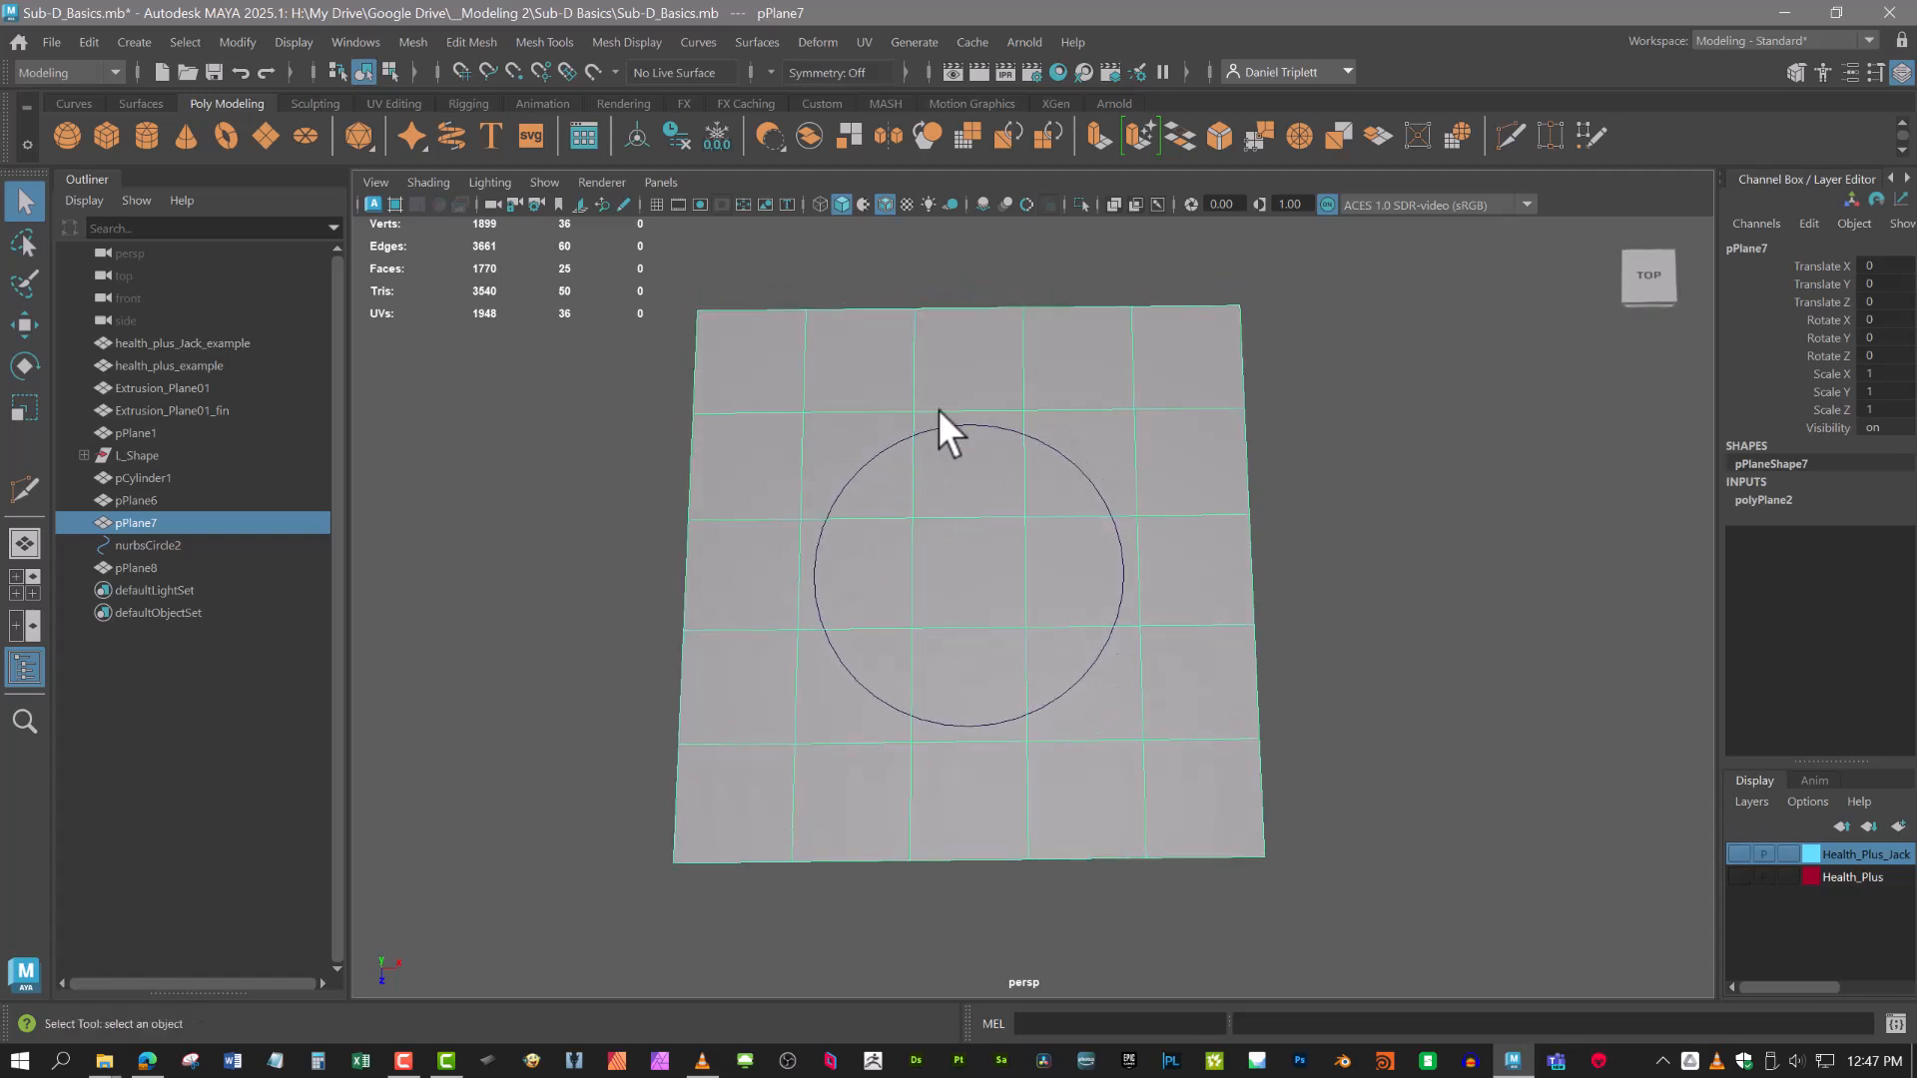
{"action": "left_click_drag", "start_coordinate": [931, 471], "coordinate": [939, 512], "text": "alt"}
{"action": "left_click_drag", "start_coordinate": [938, 500], "coordinate": [947, 495], "text": "alt"}
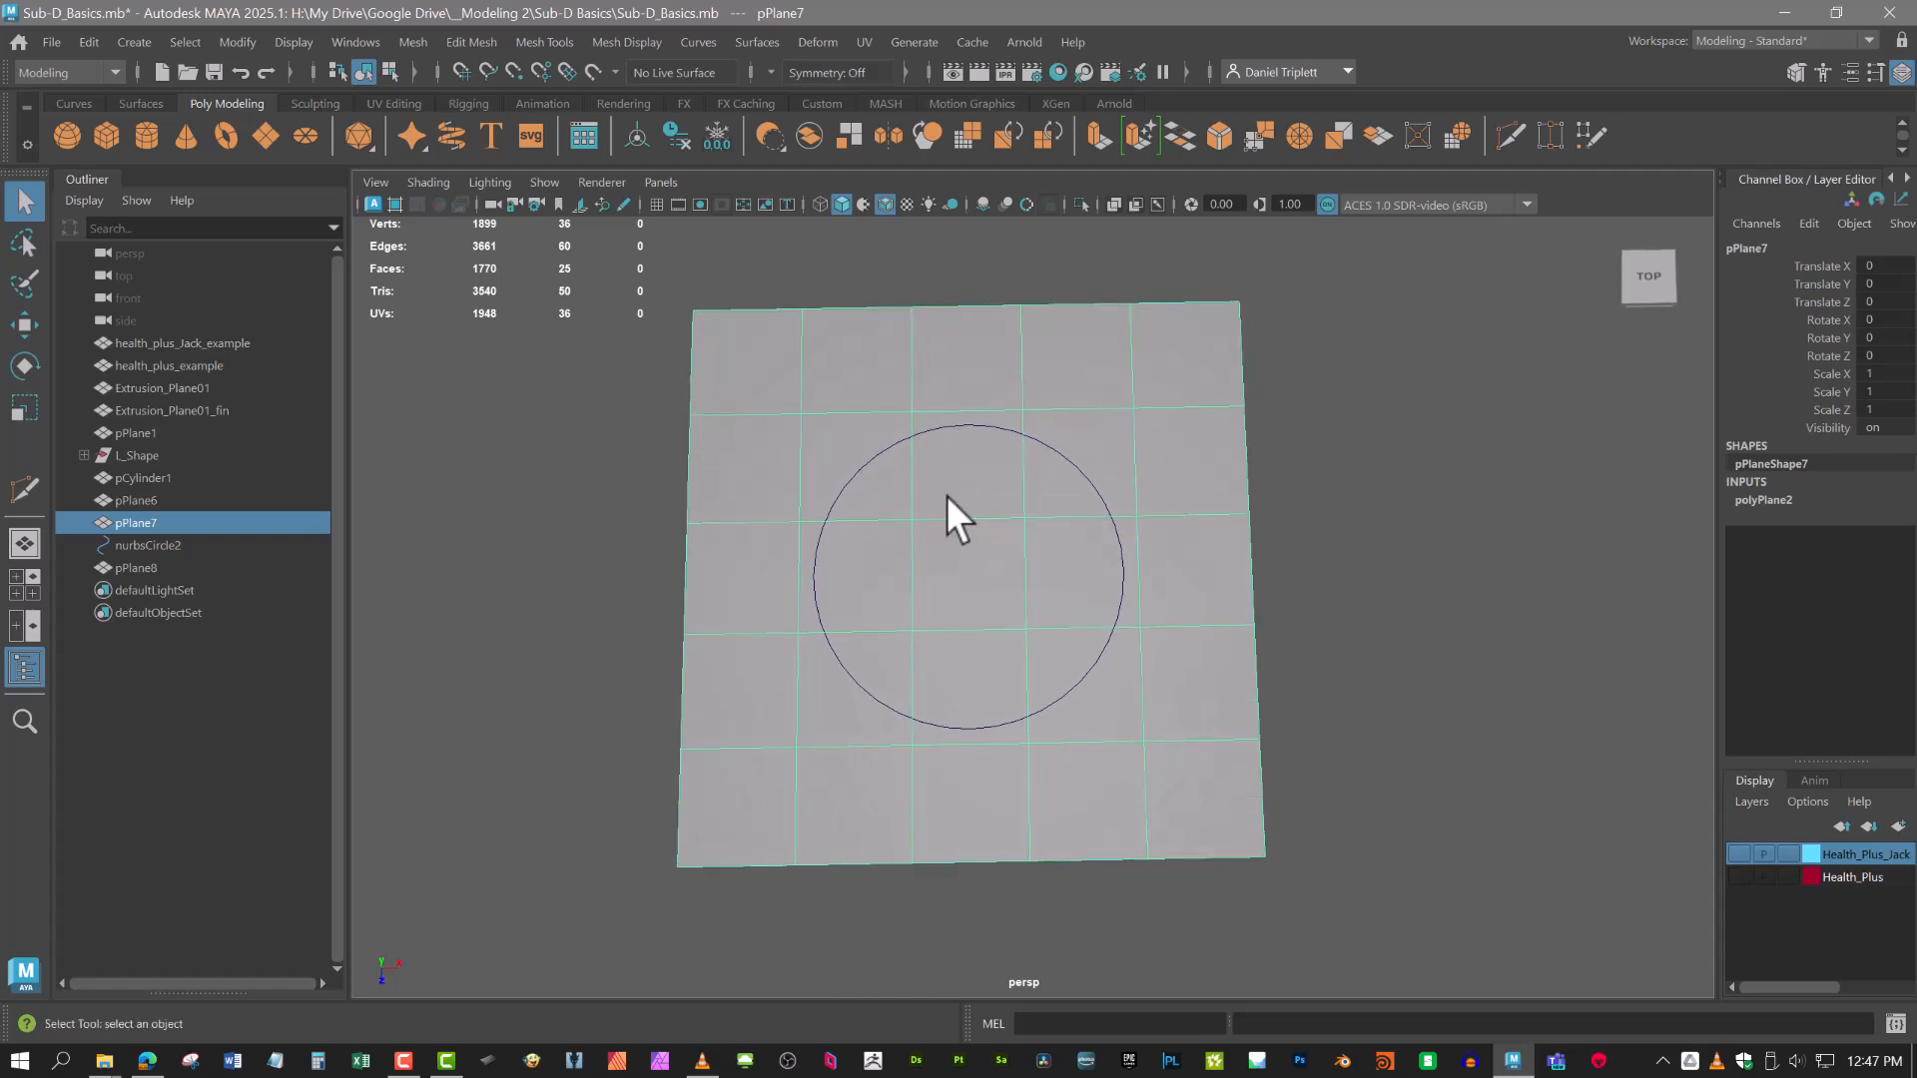
Multi-Cut a closed eight-point loop on the 5×5 plane, placing points where its grid edges cross the guide circle.
{"action": "left_click", "coordinate": [1509, 136]}
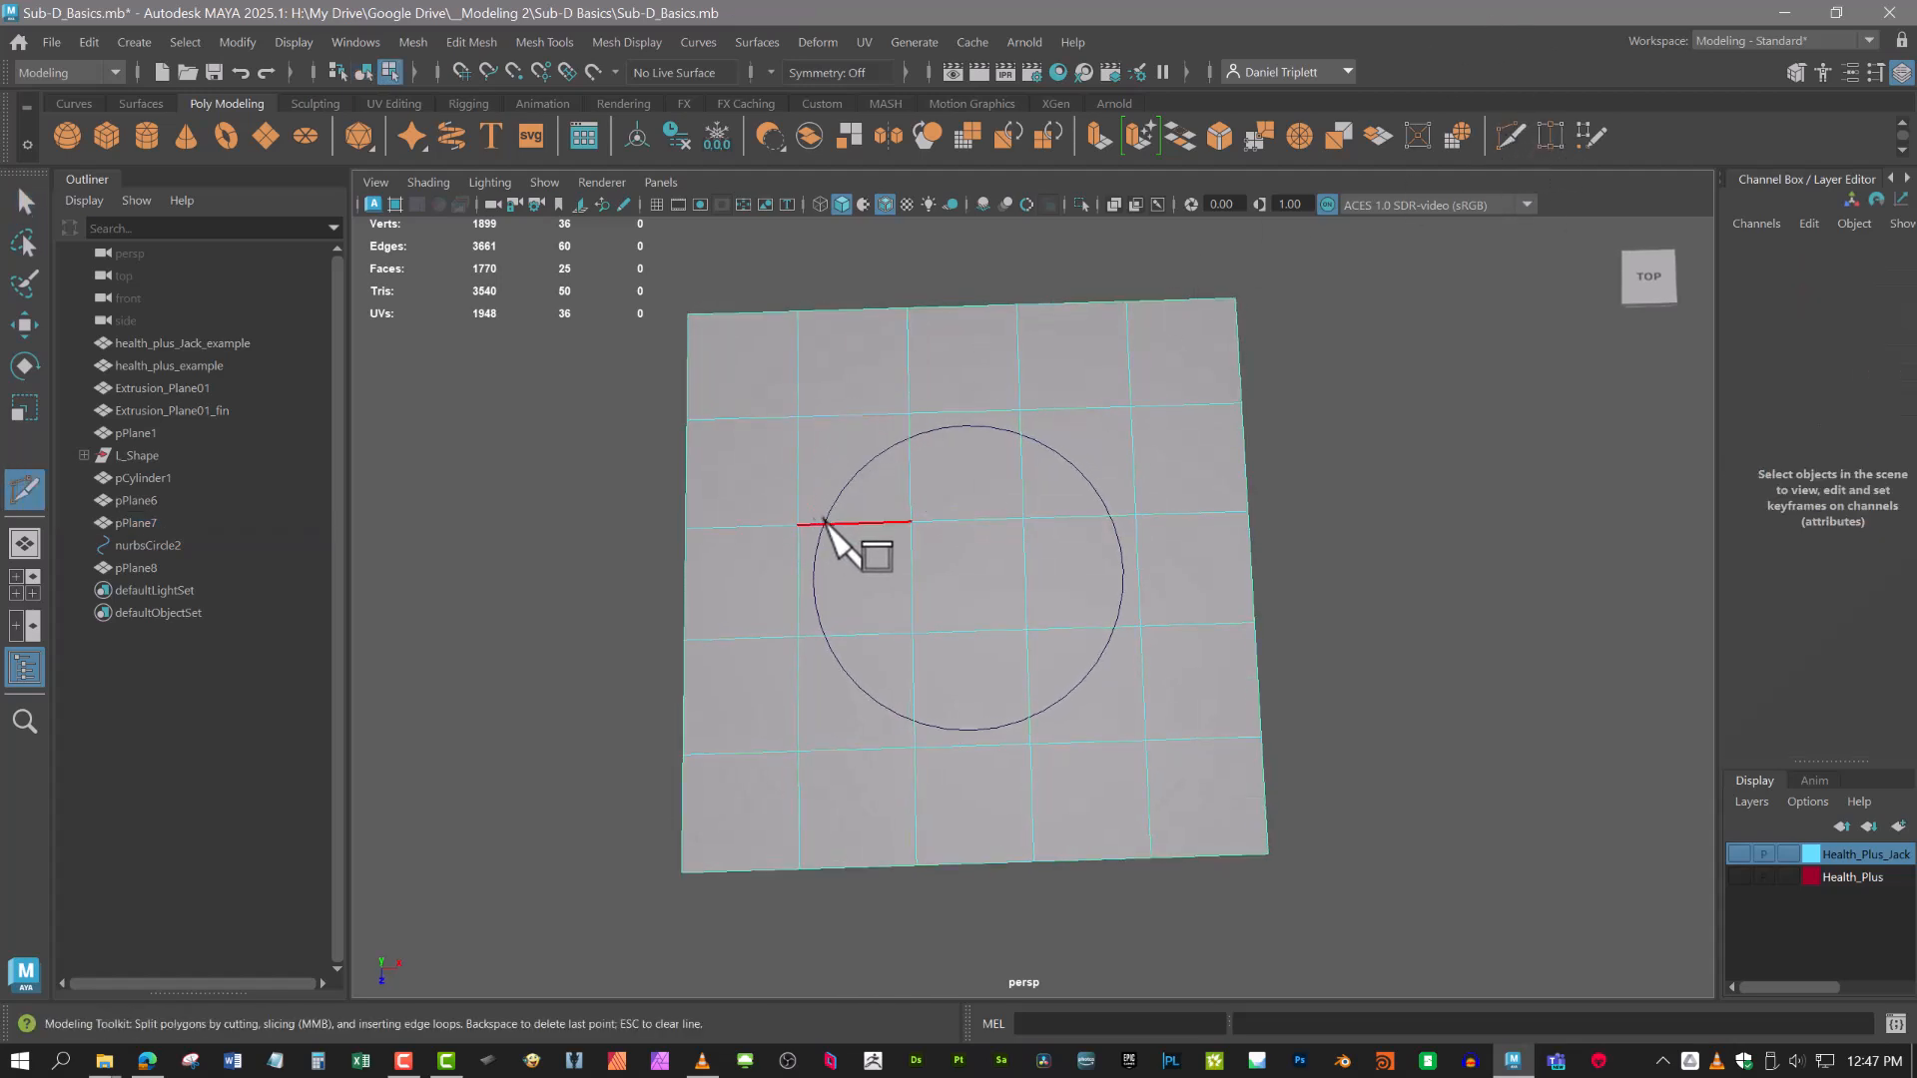
{"action": "left_click", "coordinate": [824, 524]}
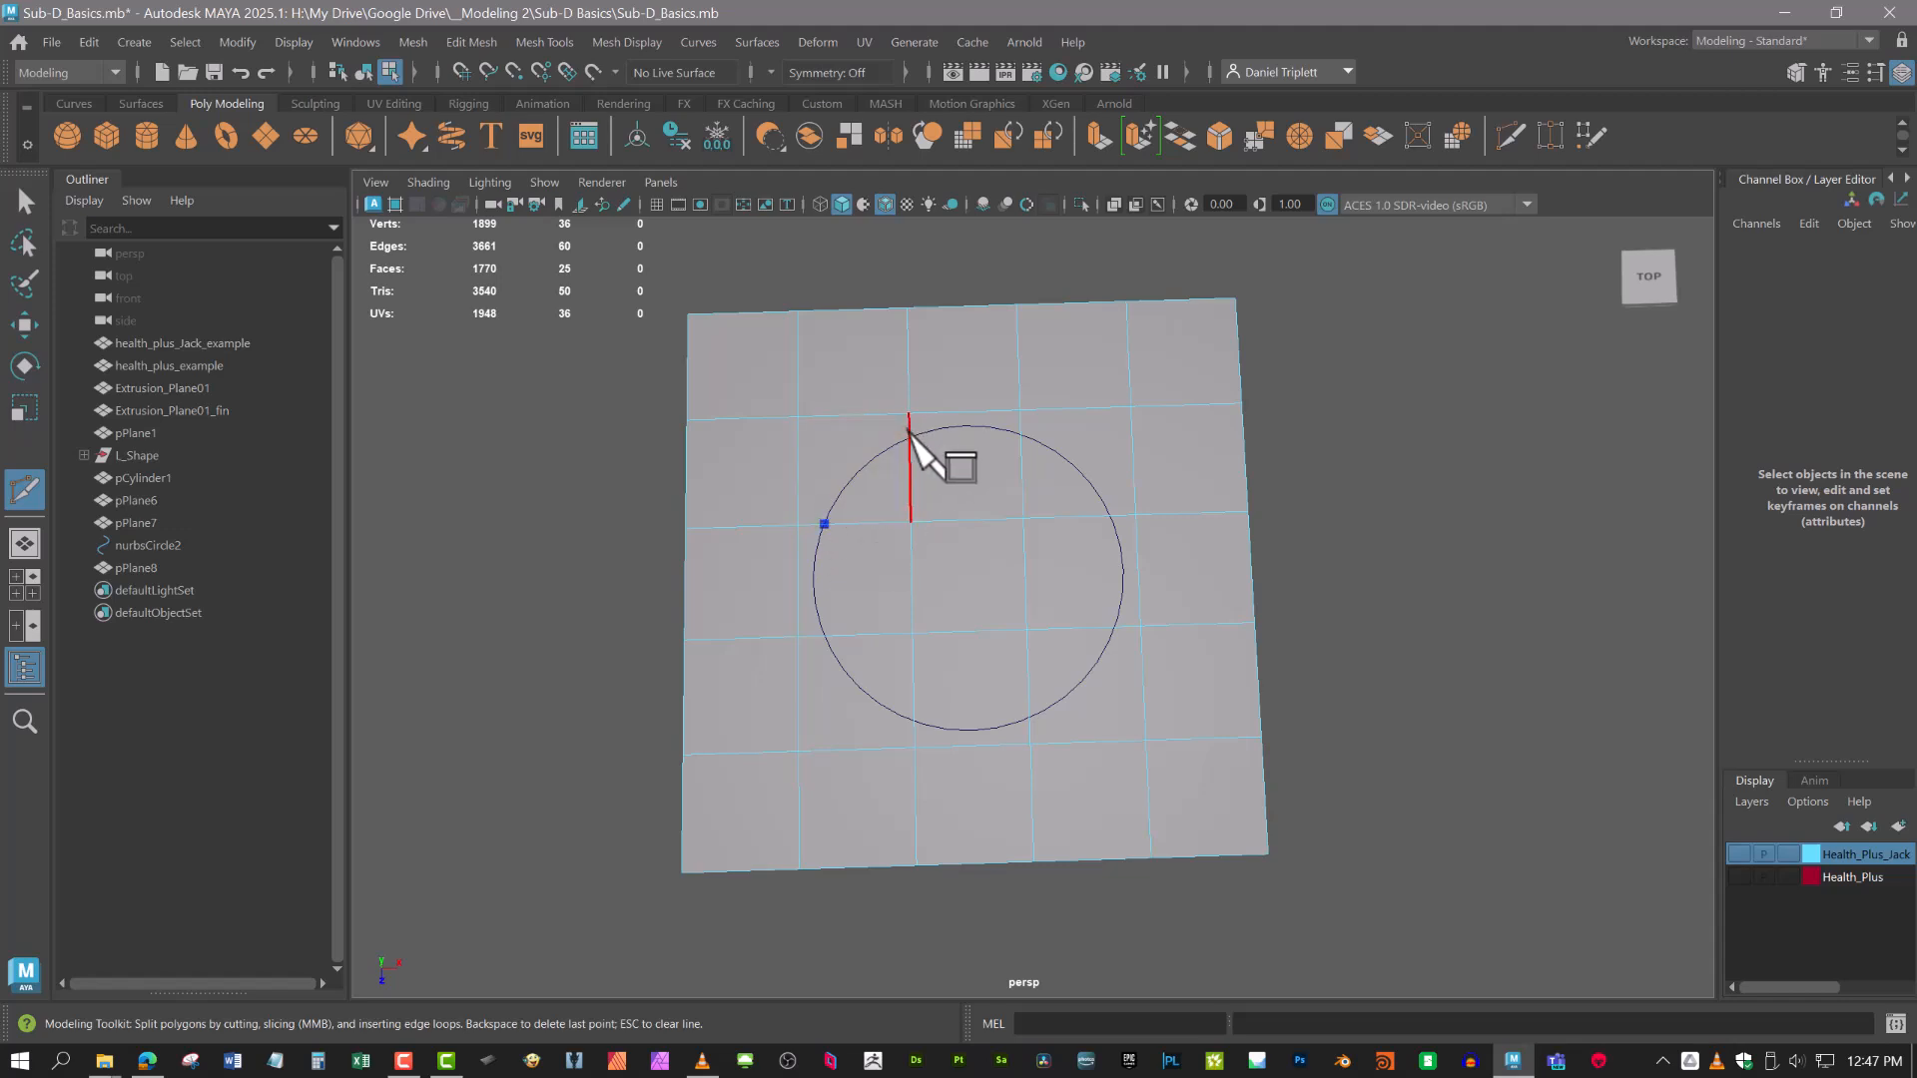
{"action": "left_click", "coordinate": [907, 436]}
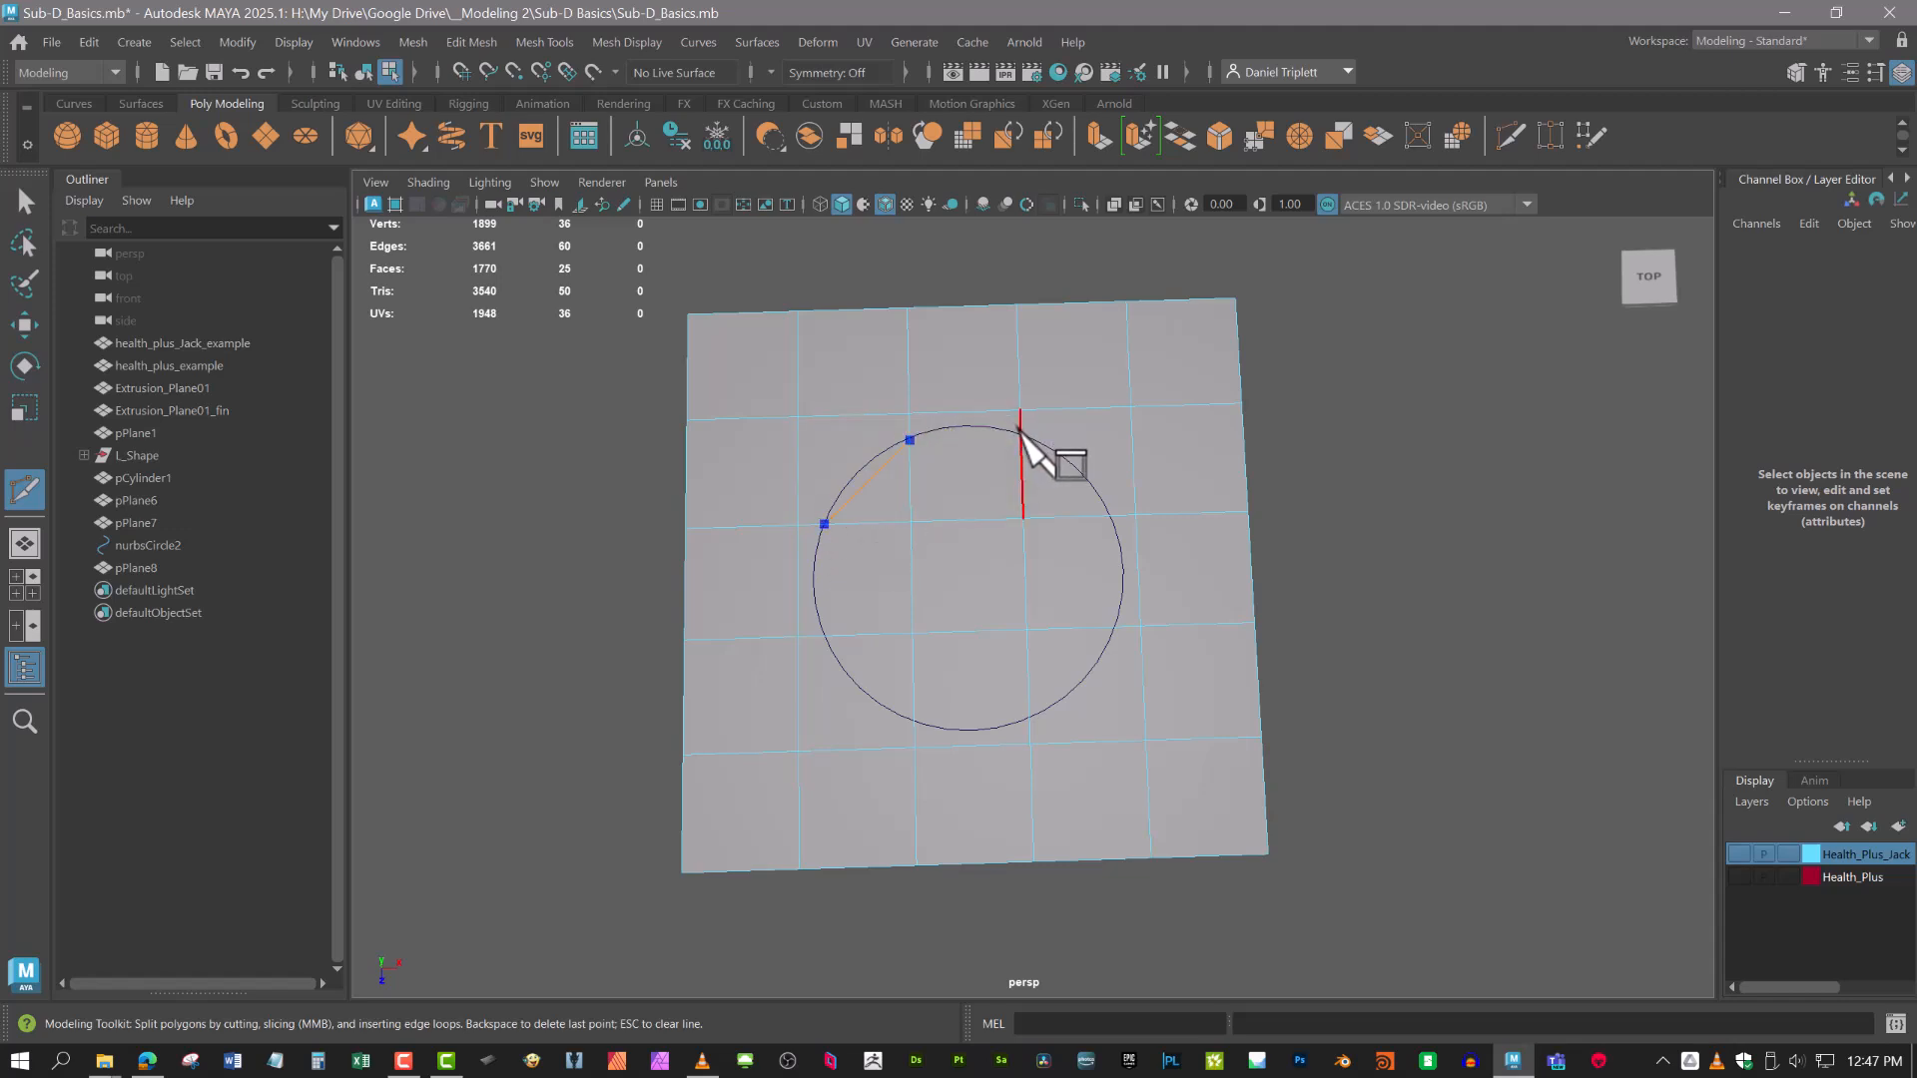
{"action": "left_click", "coordinate": [1023, 439]}
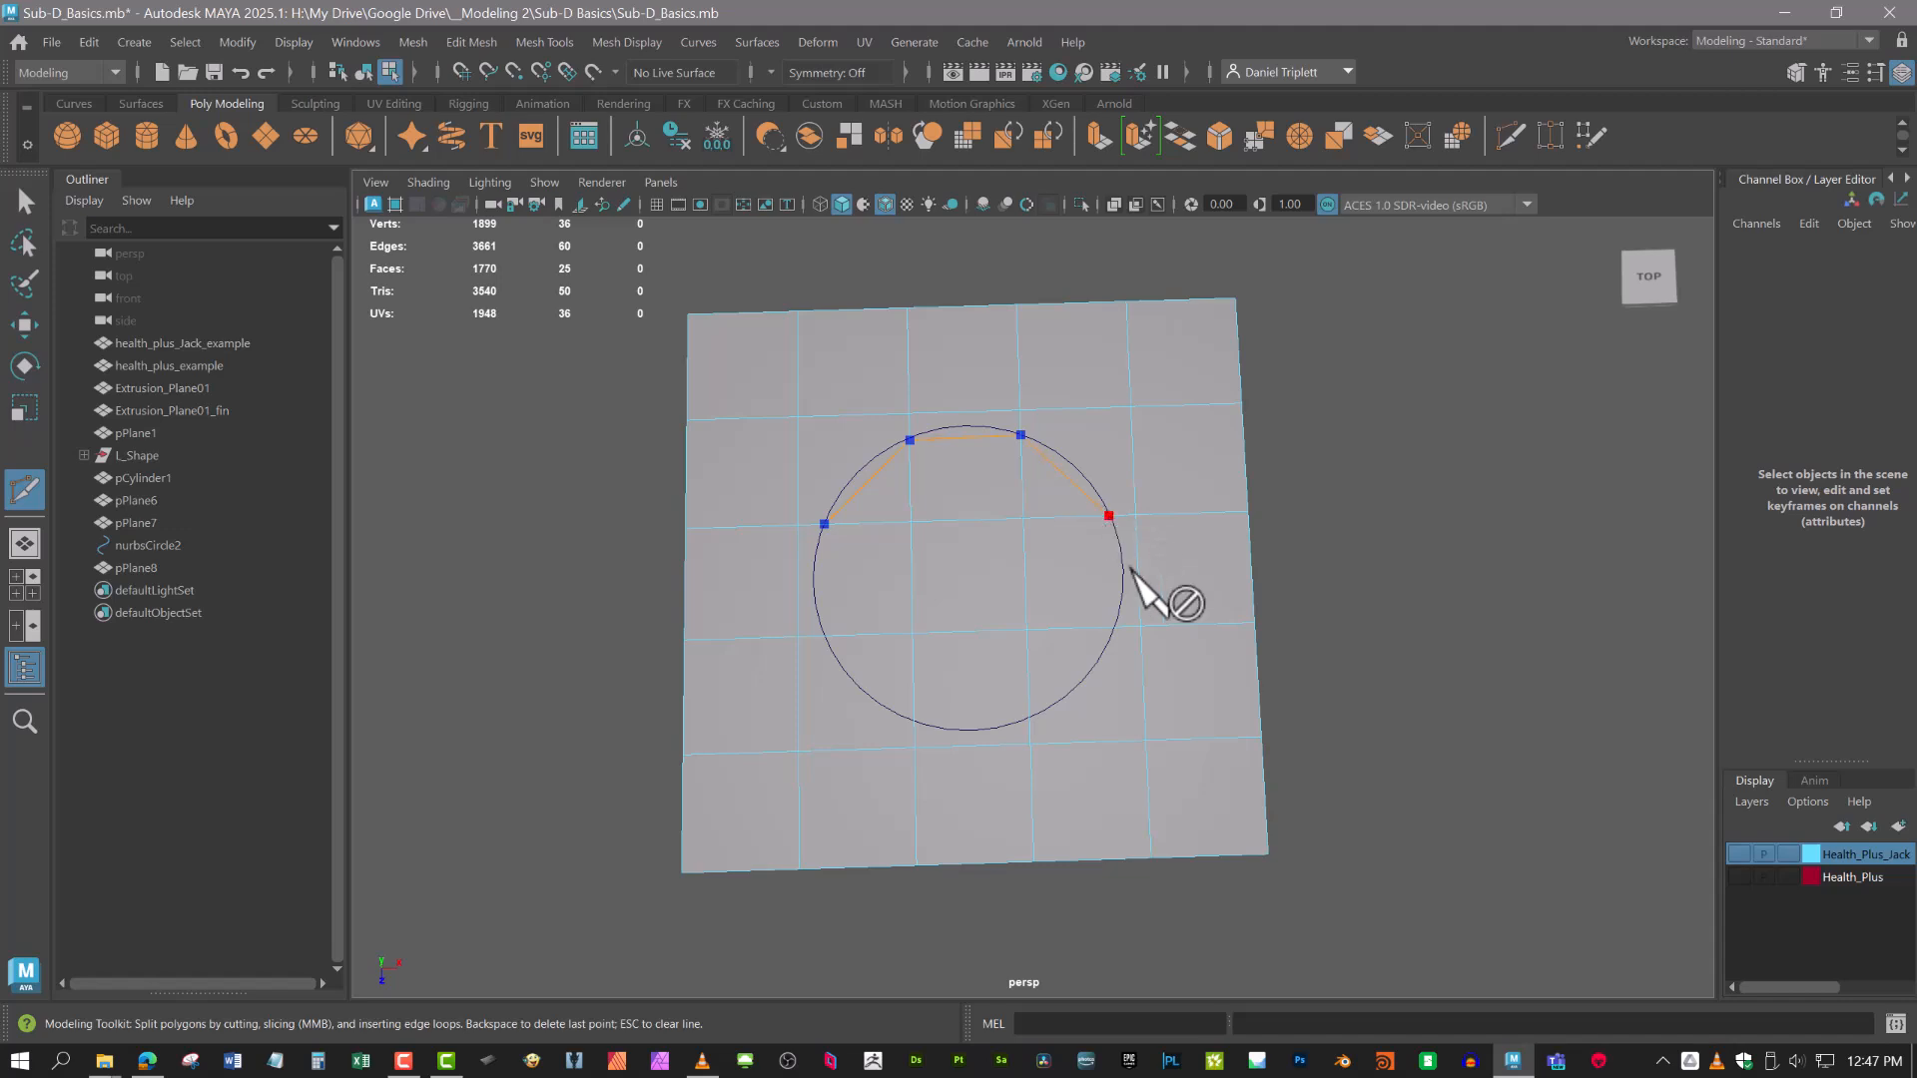
{"action": "left_click", "coordinate": [1110, 517]}
{"action": "left_click", "coordinate": [1113, 625]}
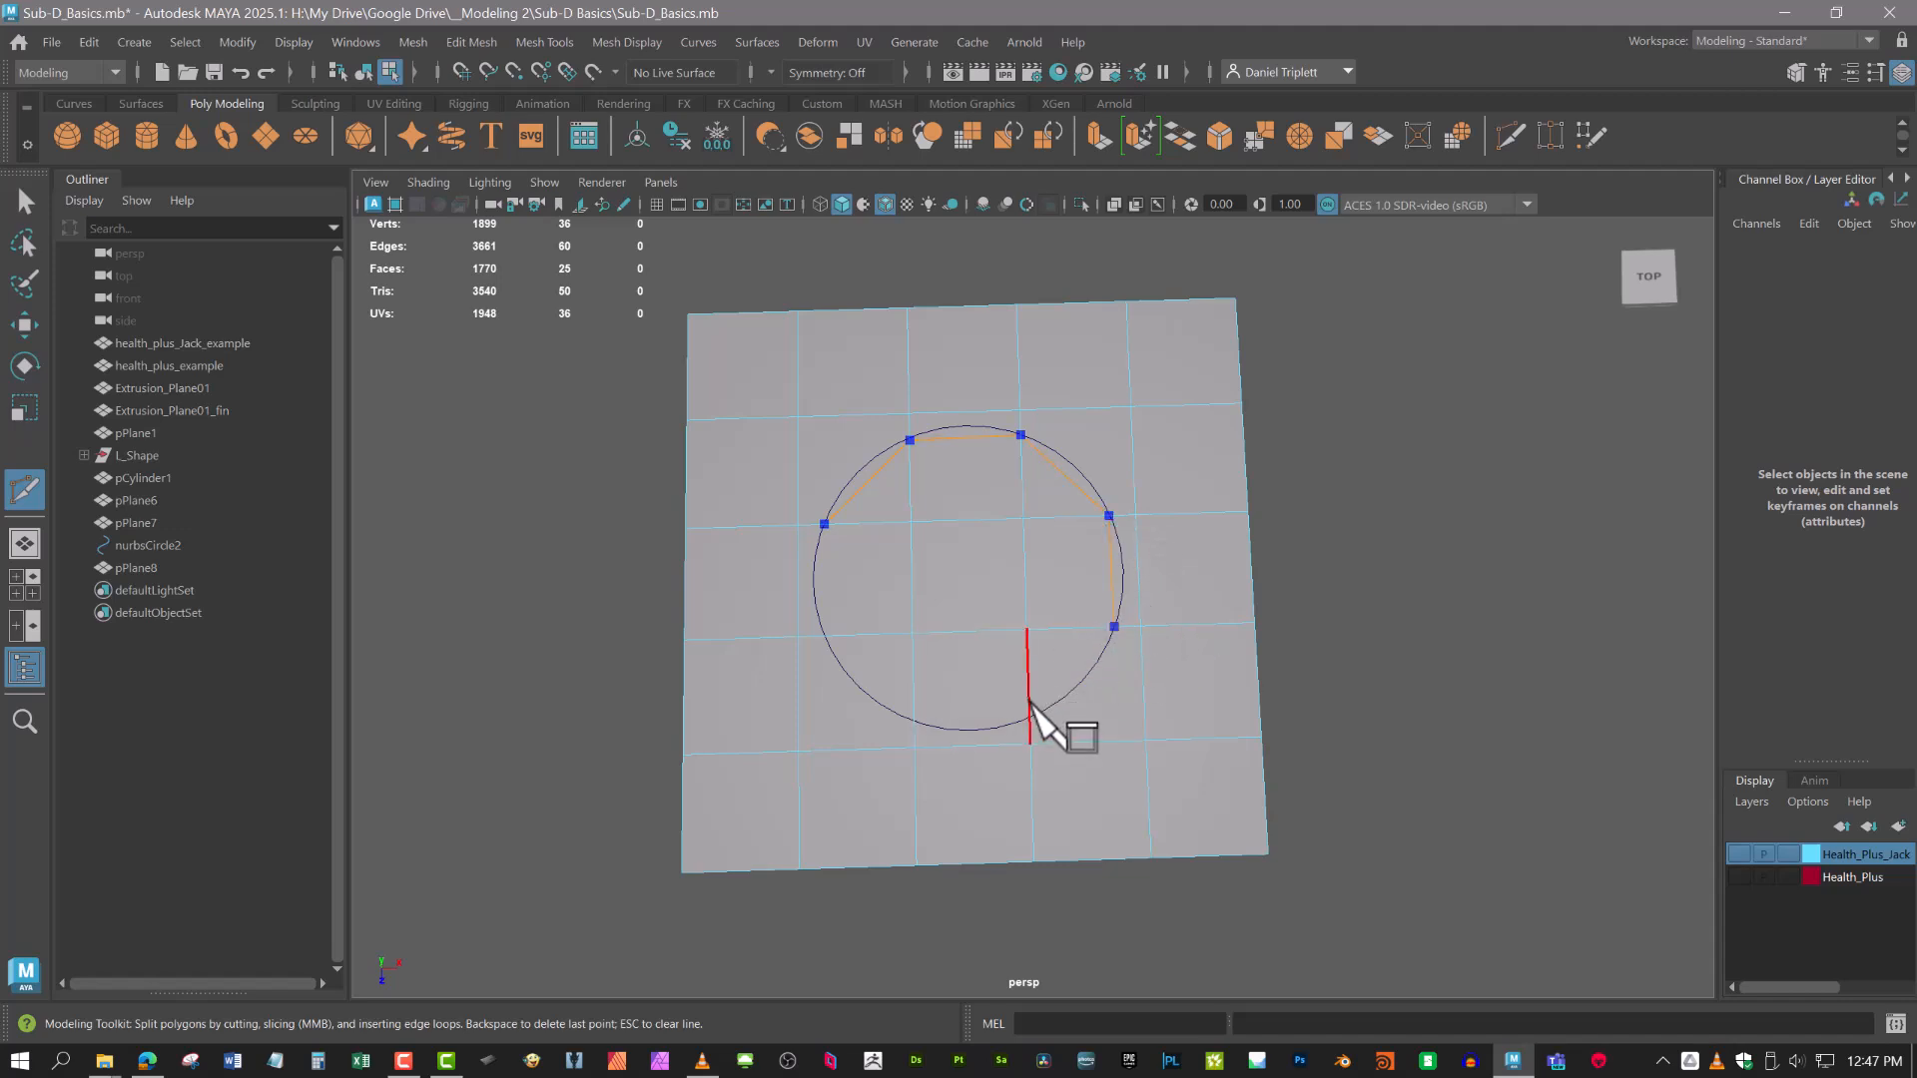
{"action": "left_click", "coordinate": [1028, 719]}
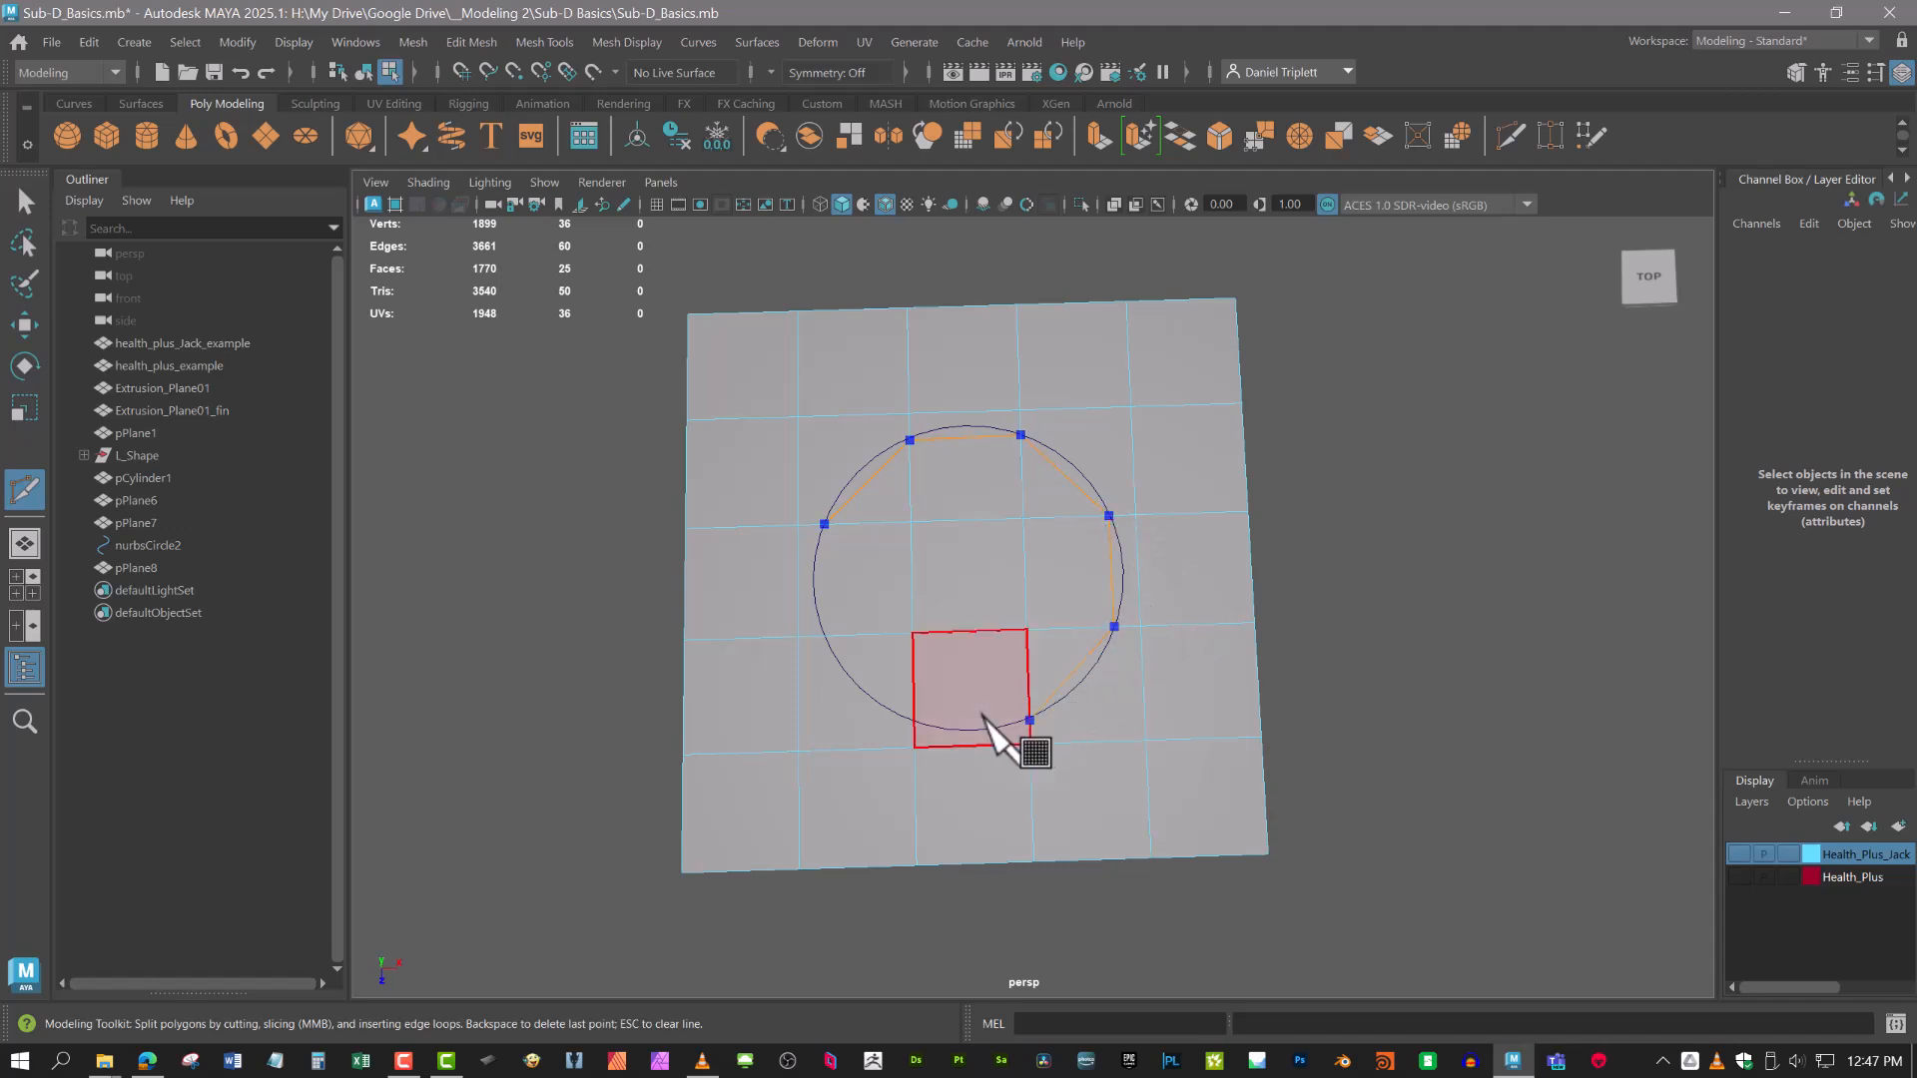
{"action": "left_click", "coordinate": [913, 721]}
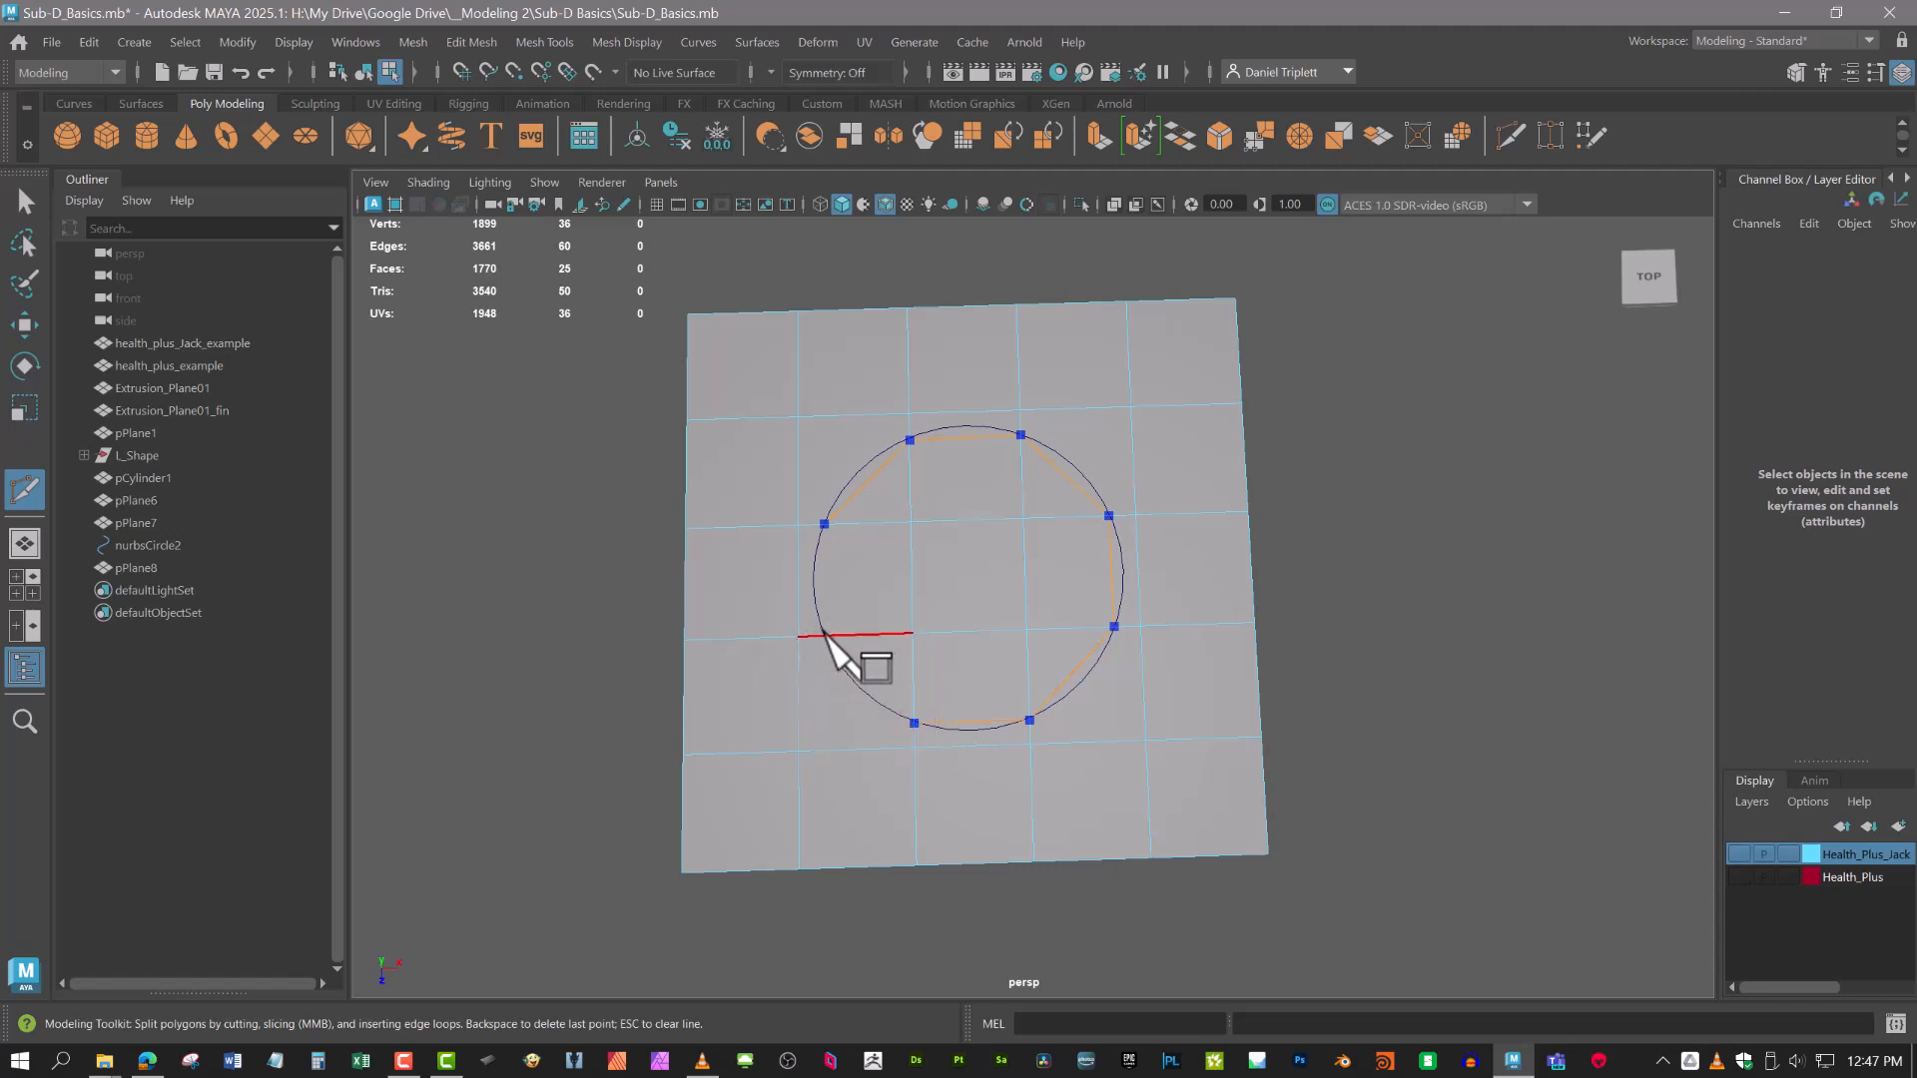
{"action": "left_click", "coordinate": [826, 634]}
{"action": "left_click", "coordinate": [825, 523]}
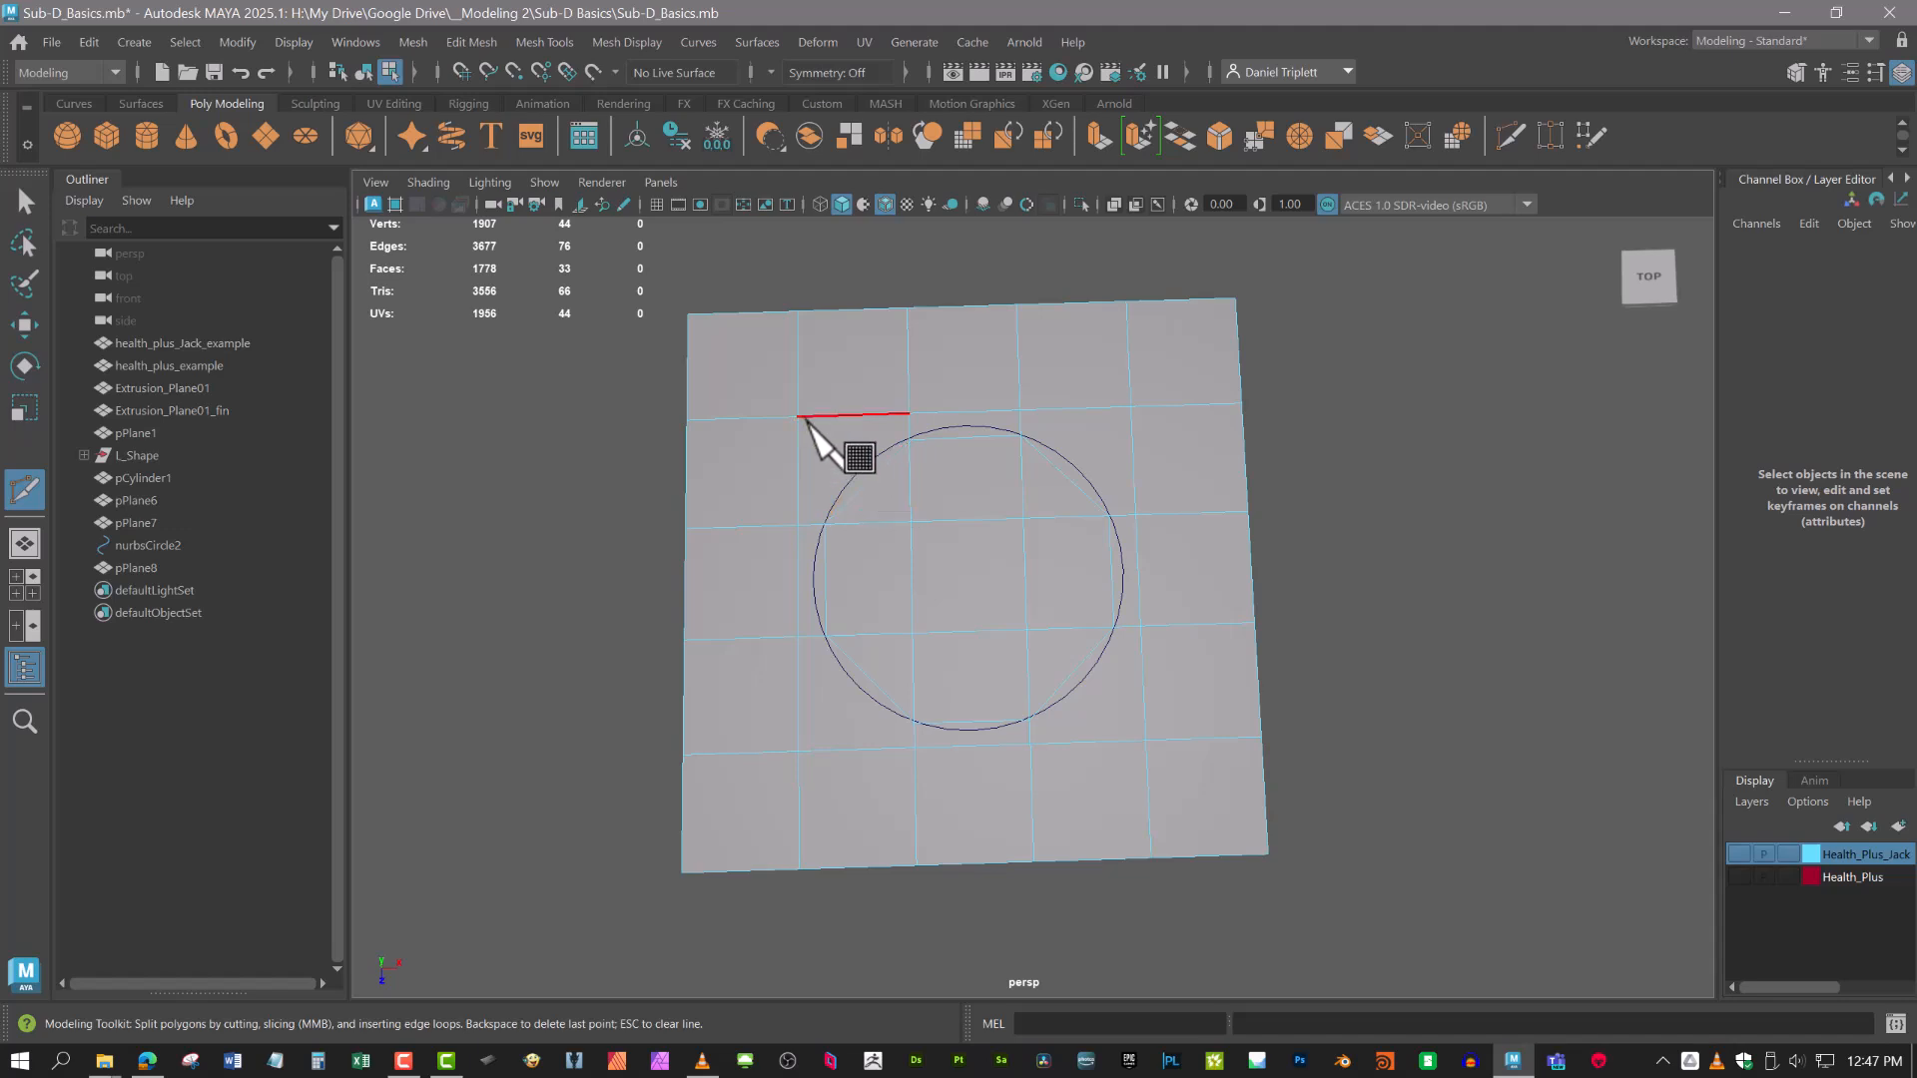
Cut diagonal edges from the four surrounding grid corners to the midpoints of the octagon's slanted sides.
{"action": "left_click", "coordinate": [798, 750]}
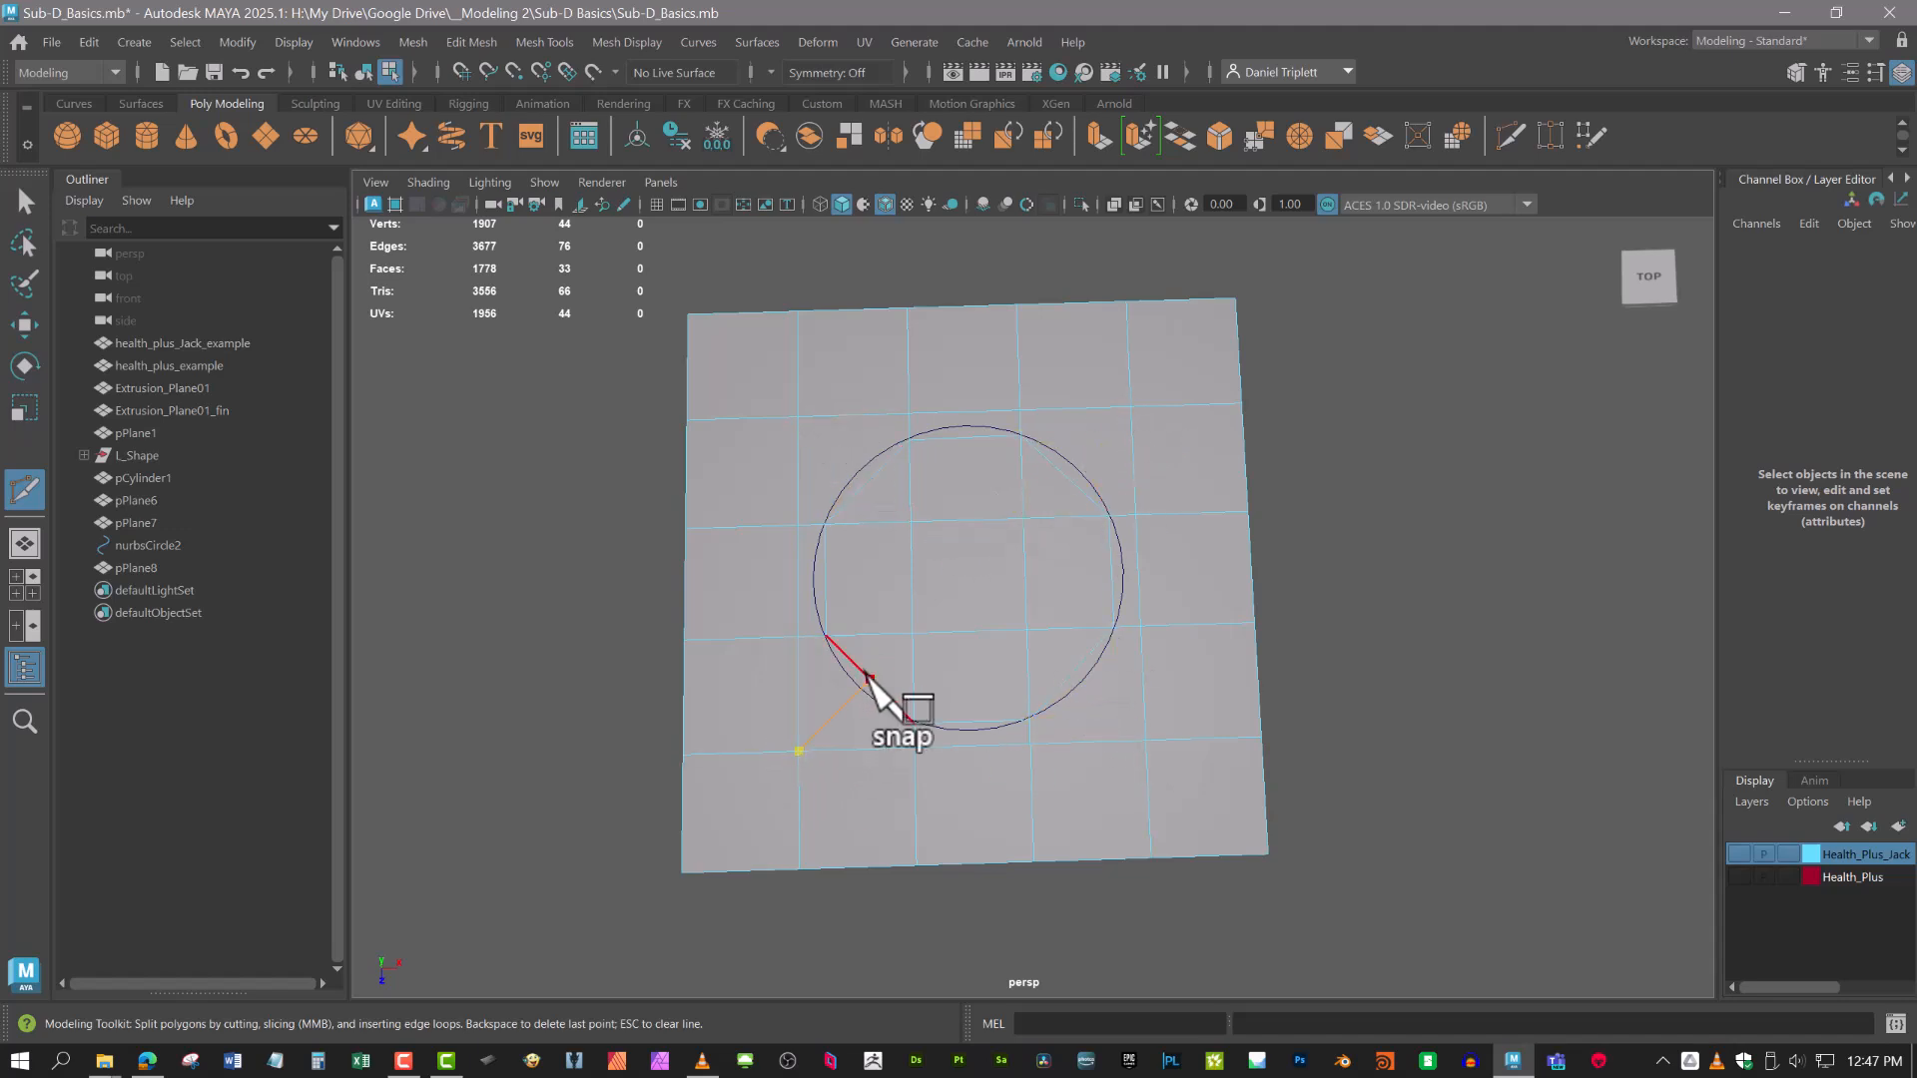
{"action": "left_click", "coordinate": [878, 643]}
{"action": "right_click", "coordinate": [877, 643]}
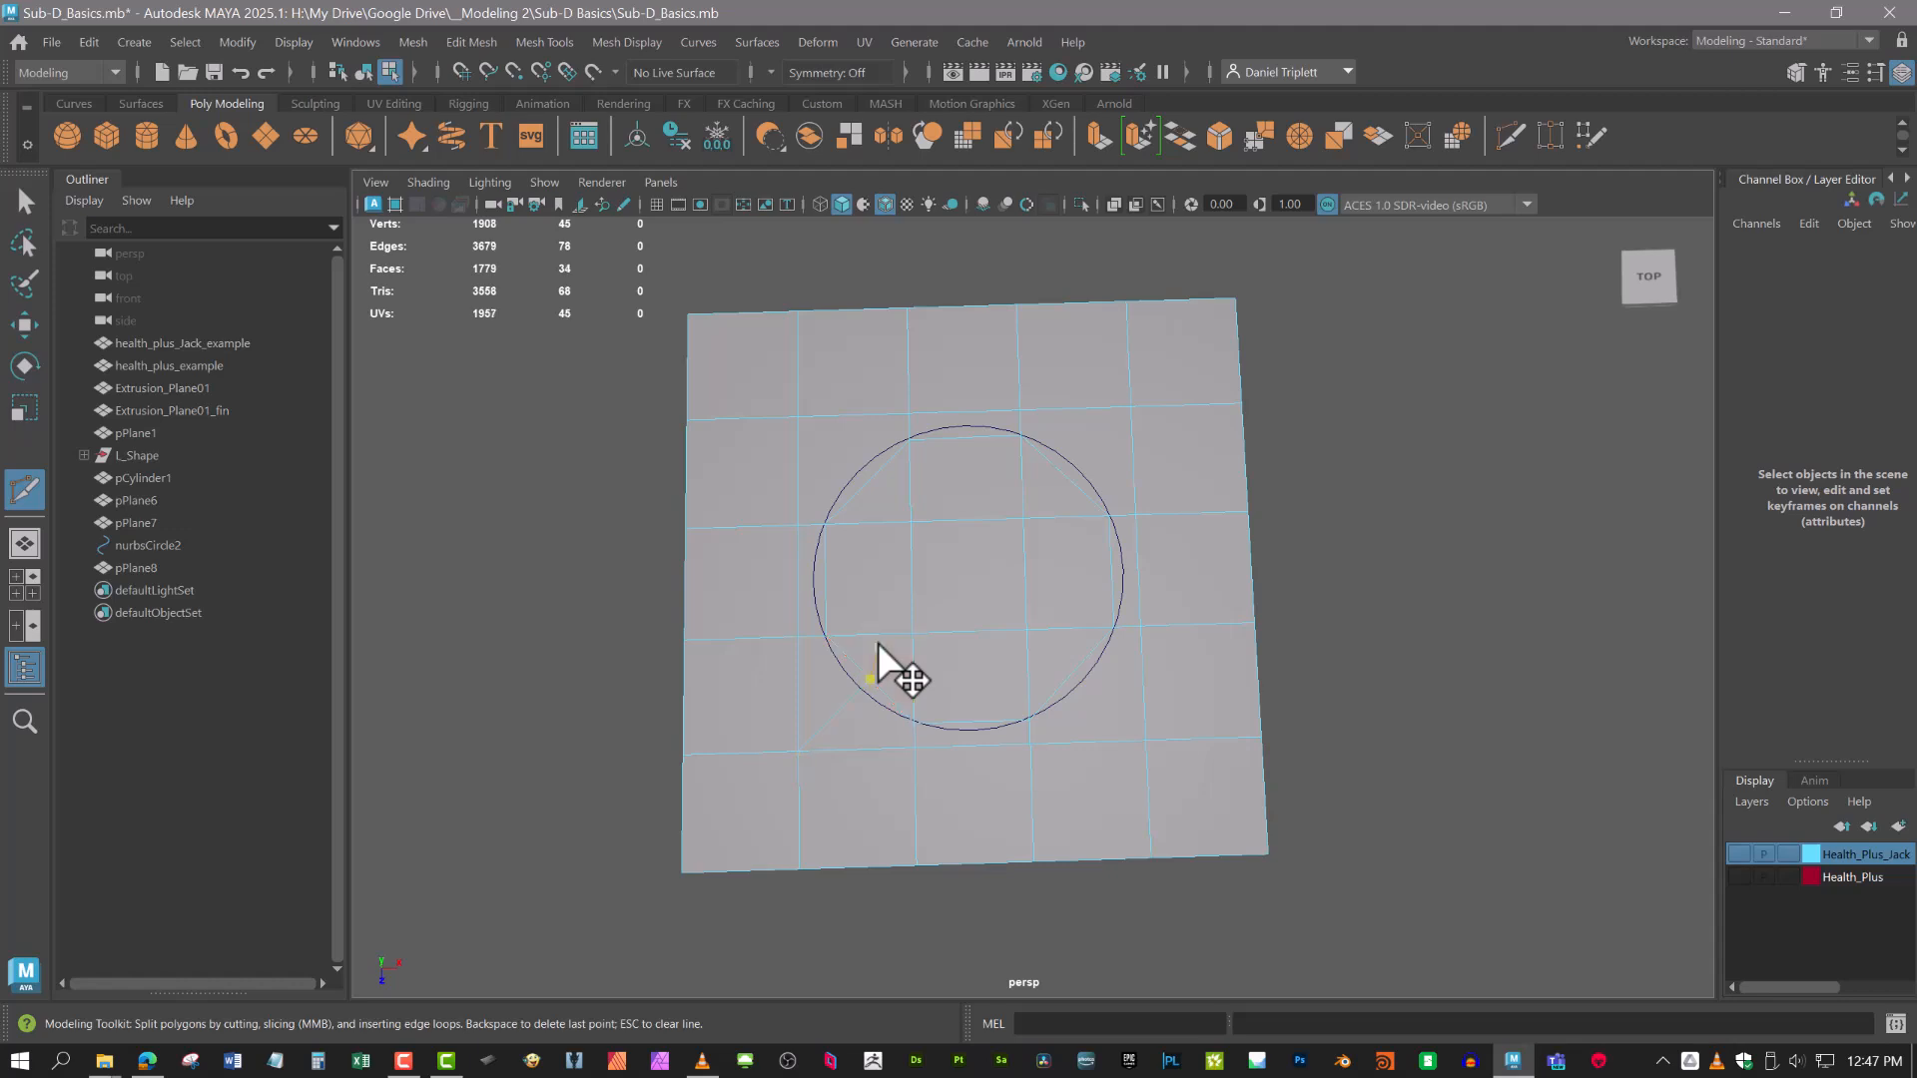
{"action": "left_click", "coordinate": [798, 417]}
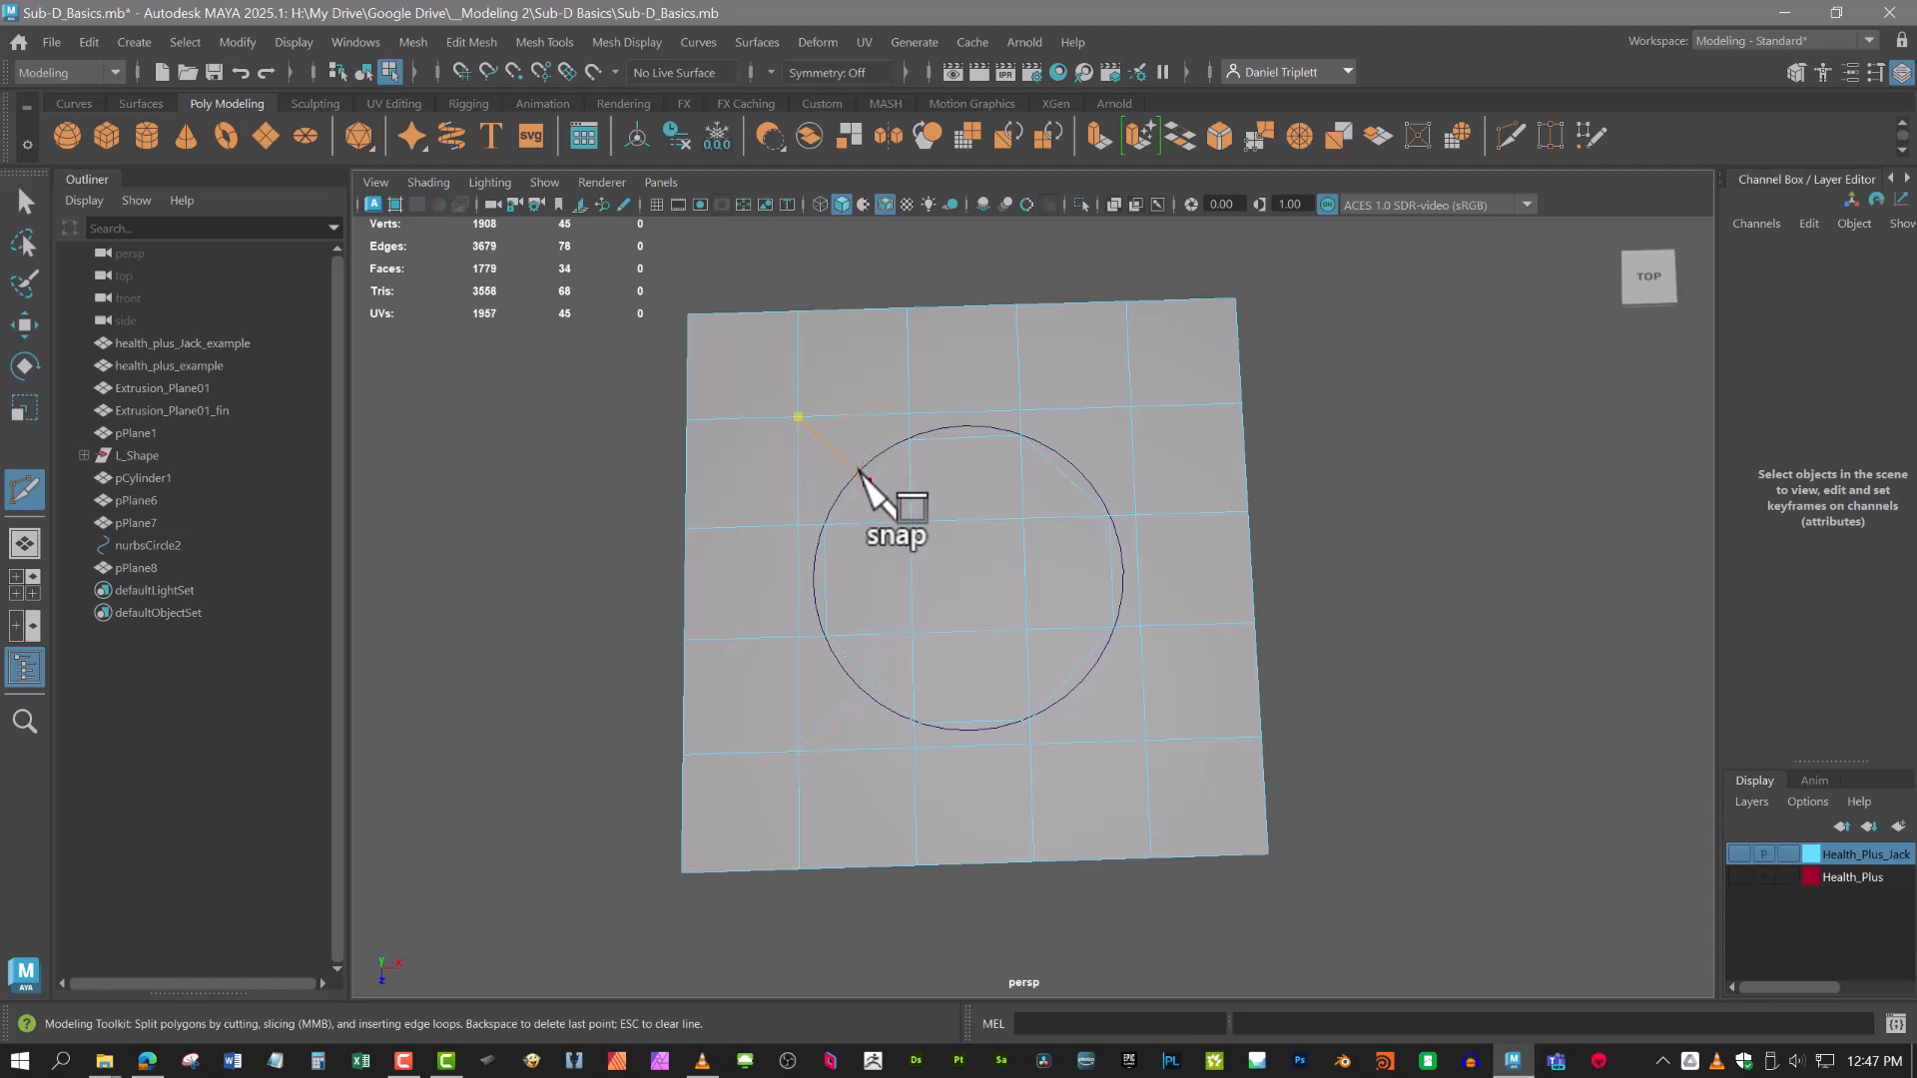
{"action": "left_click", "coordinate": [1131, 407]}
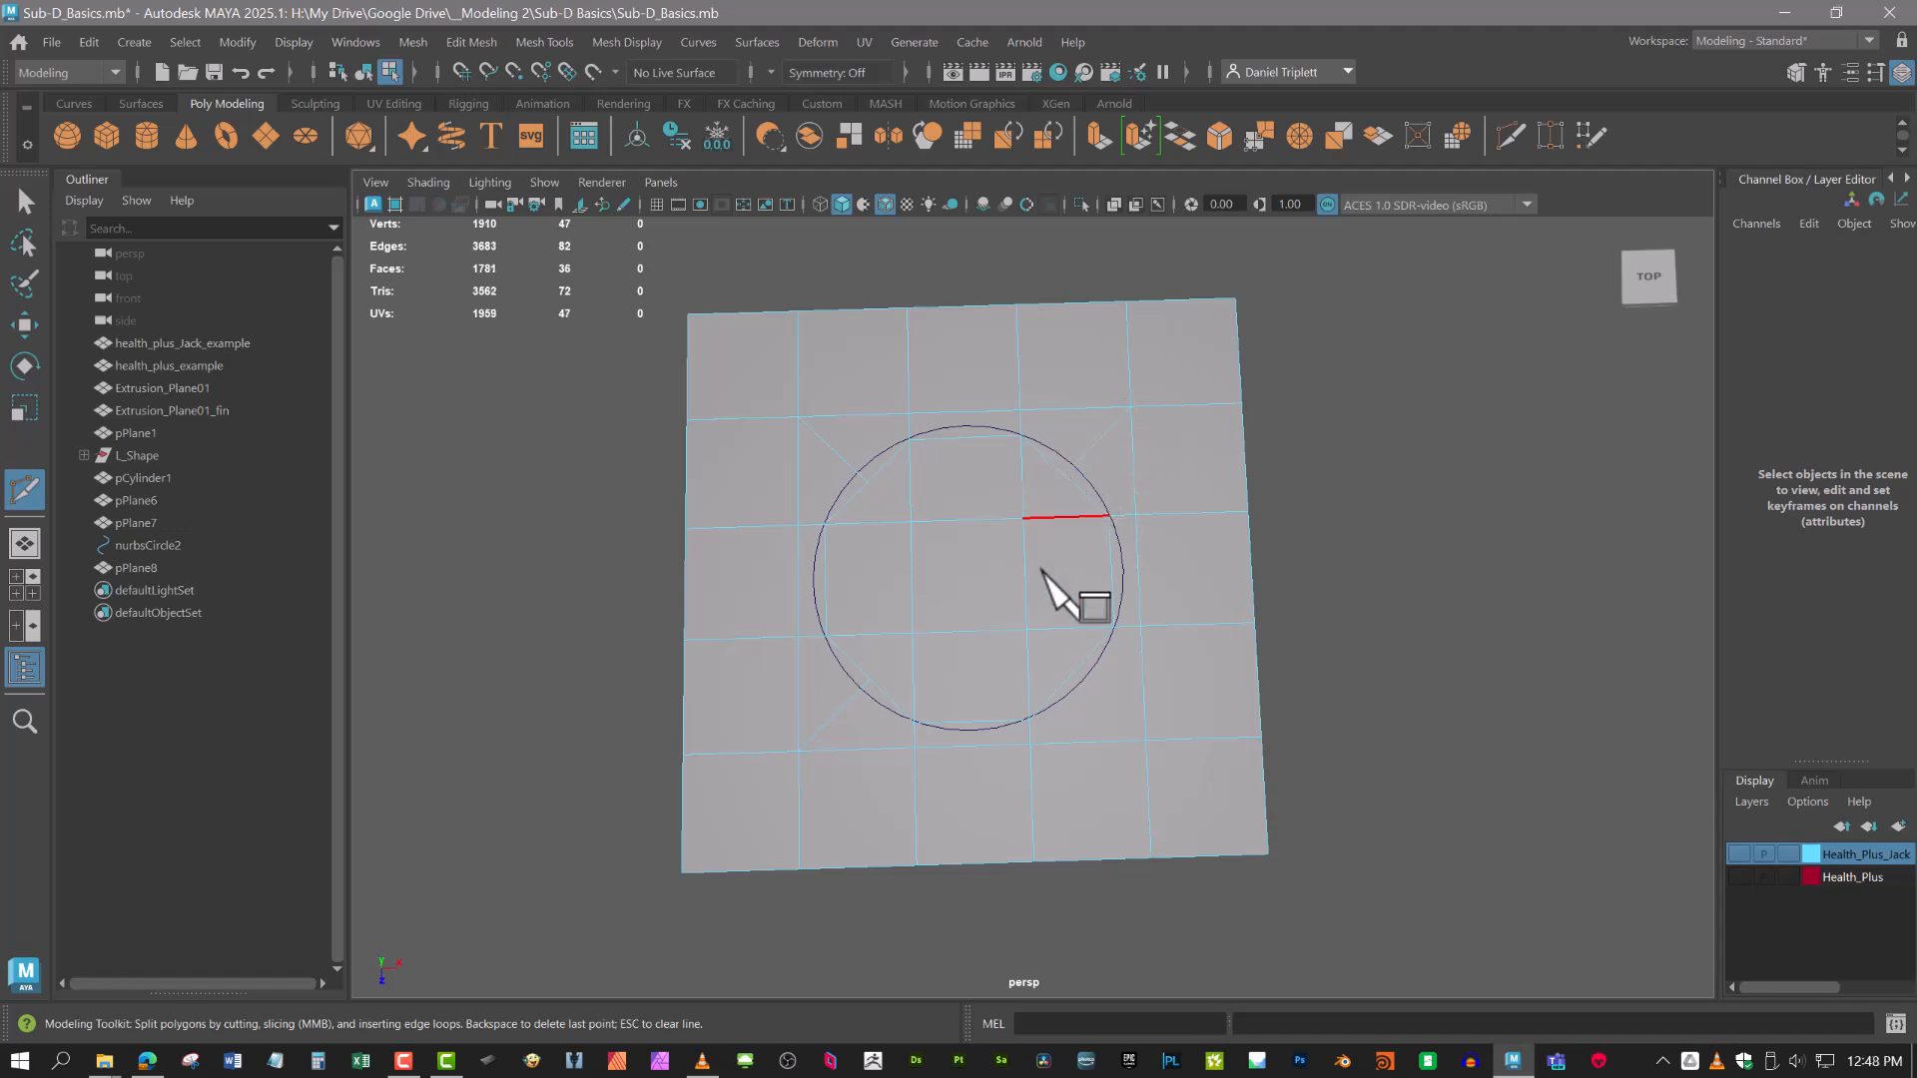
{"action": "left_click", "coordinate": [1071, 674]}
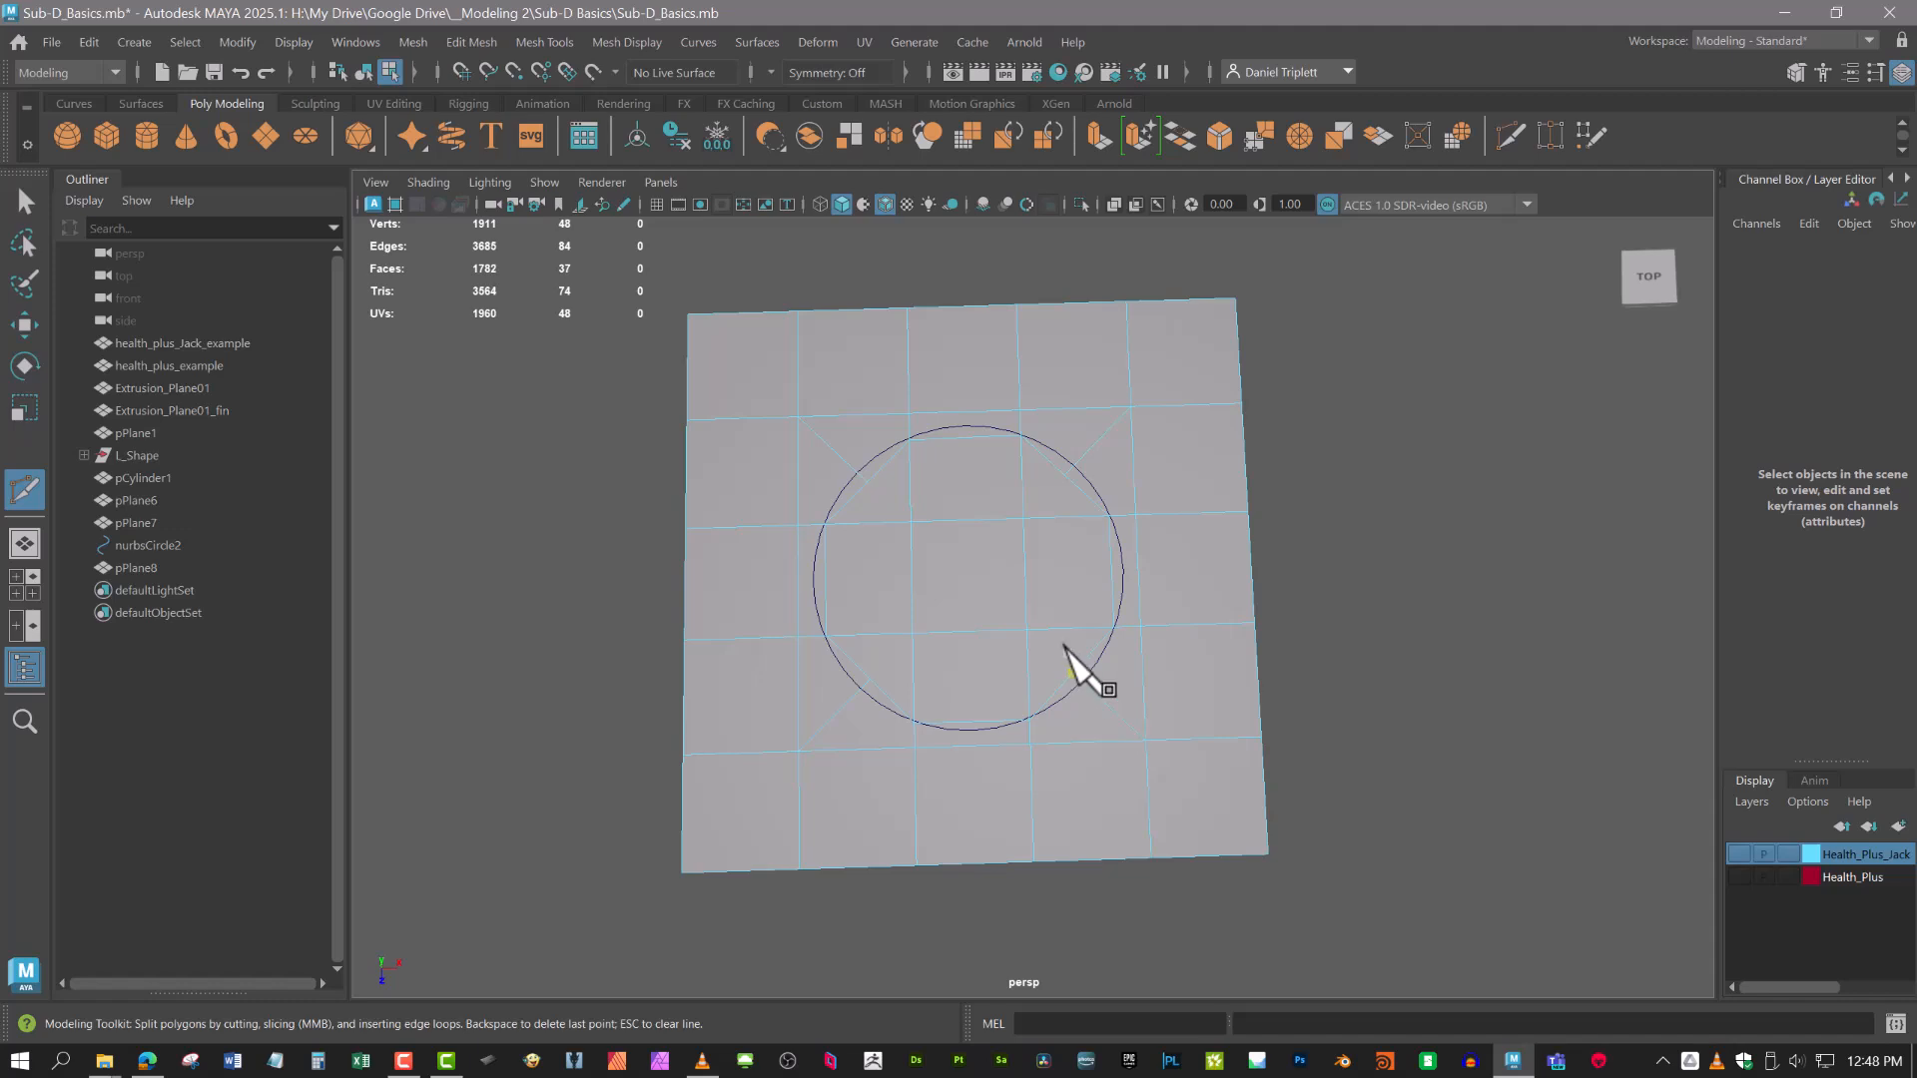
{"action": "key", "text": "w"}
Select the centre face, grow the selection to all nine faces inside the cut loop, and circularize them.
{"action": "right_click_drag", "start_coordinate": [998, 535], "coordinate": [1001, 475]}
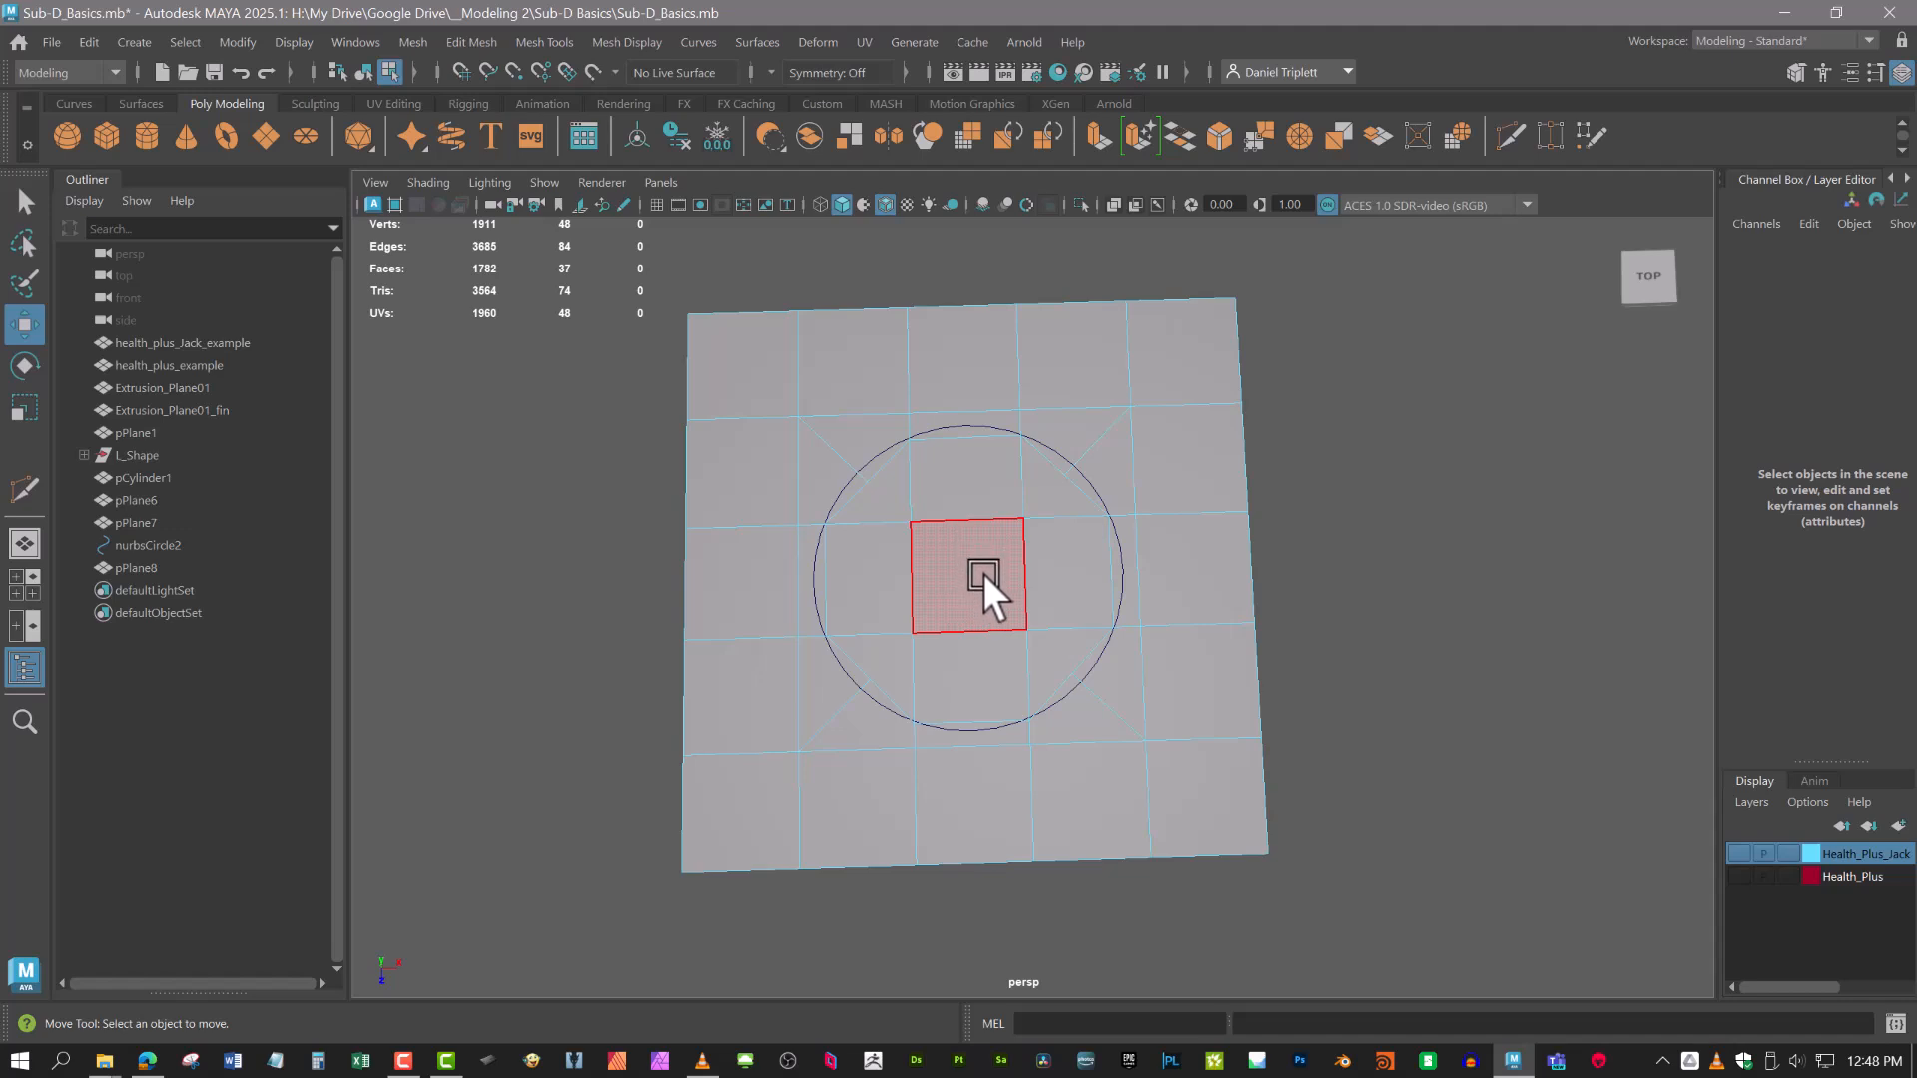
{"action": "left_click", "coordinate": [982, 573]}
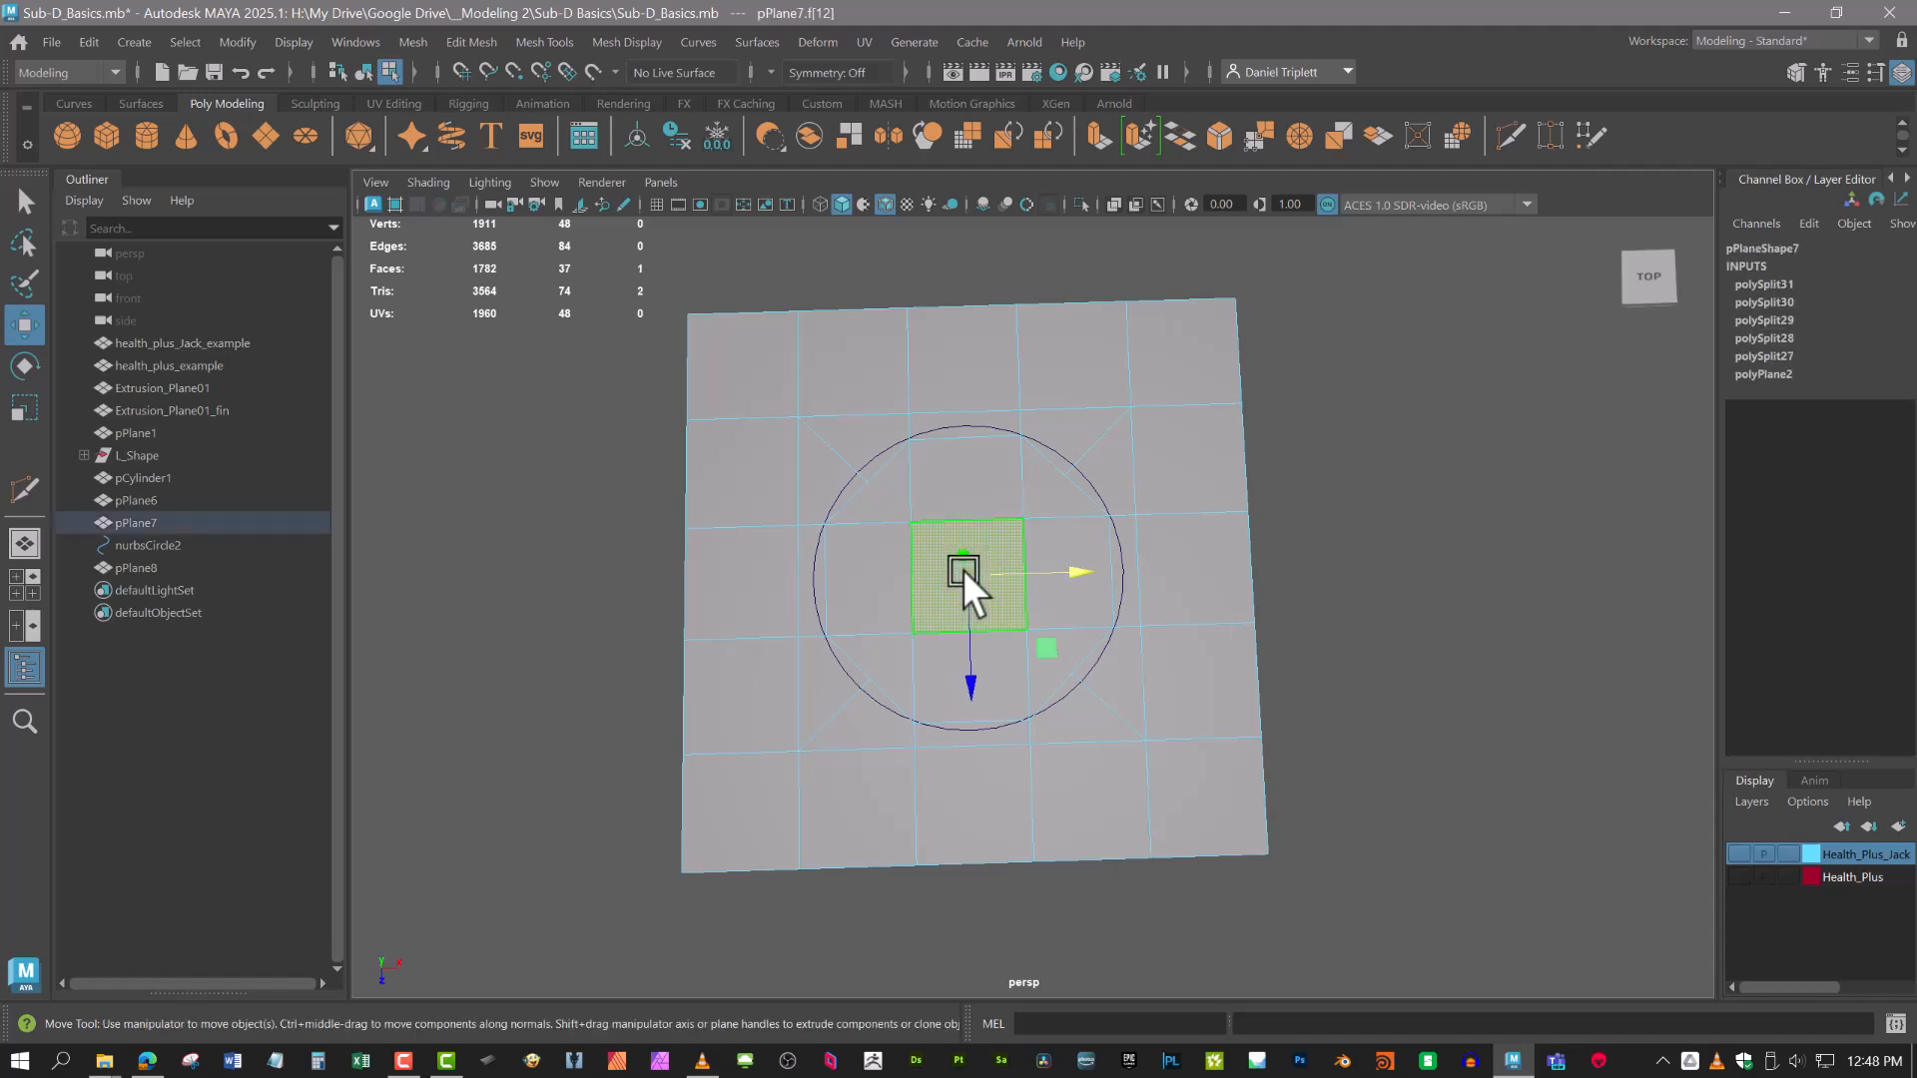
{"action": "key", "text": "shift+period"}
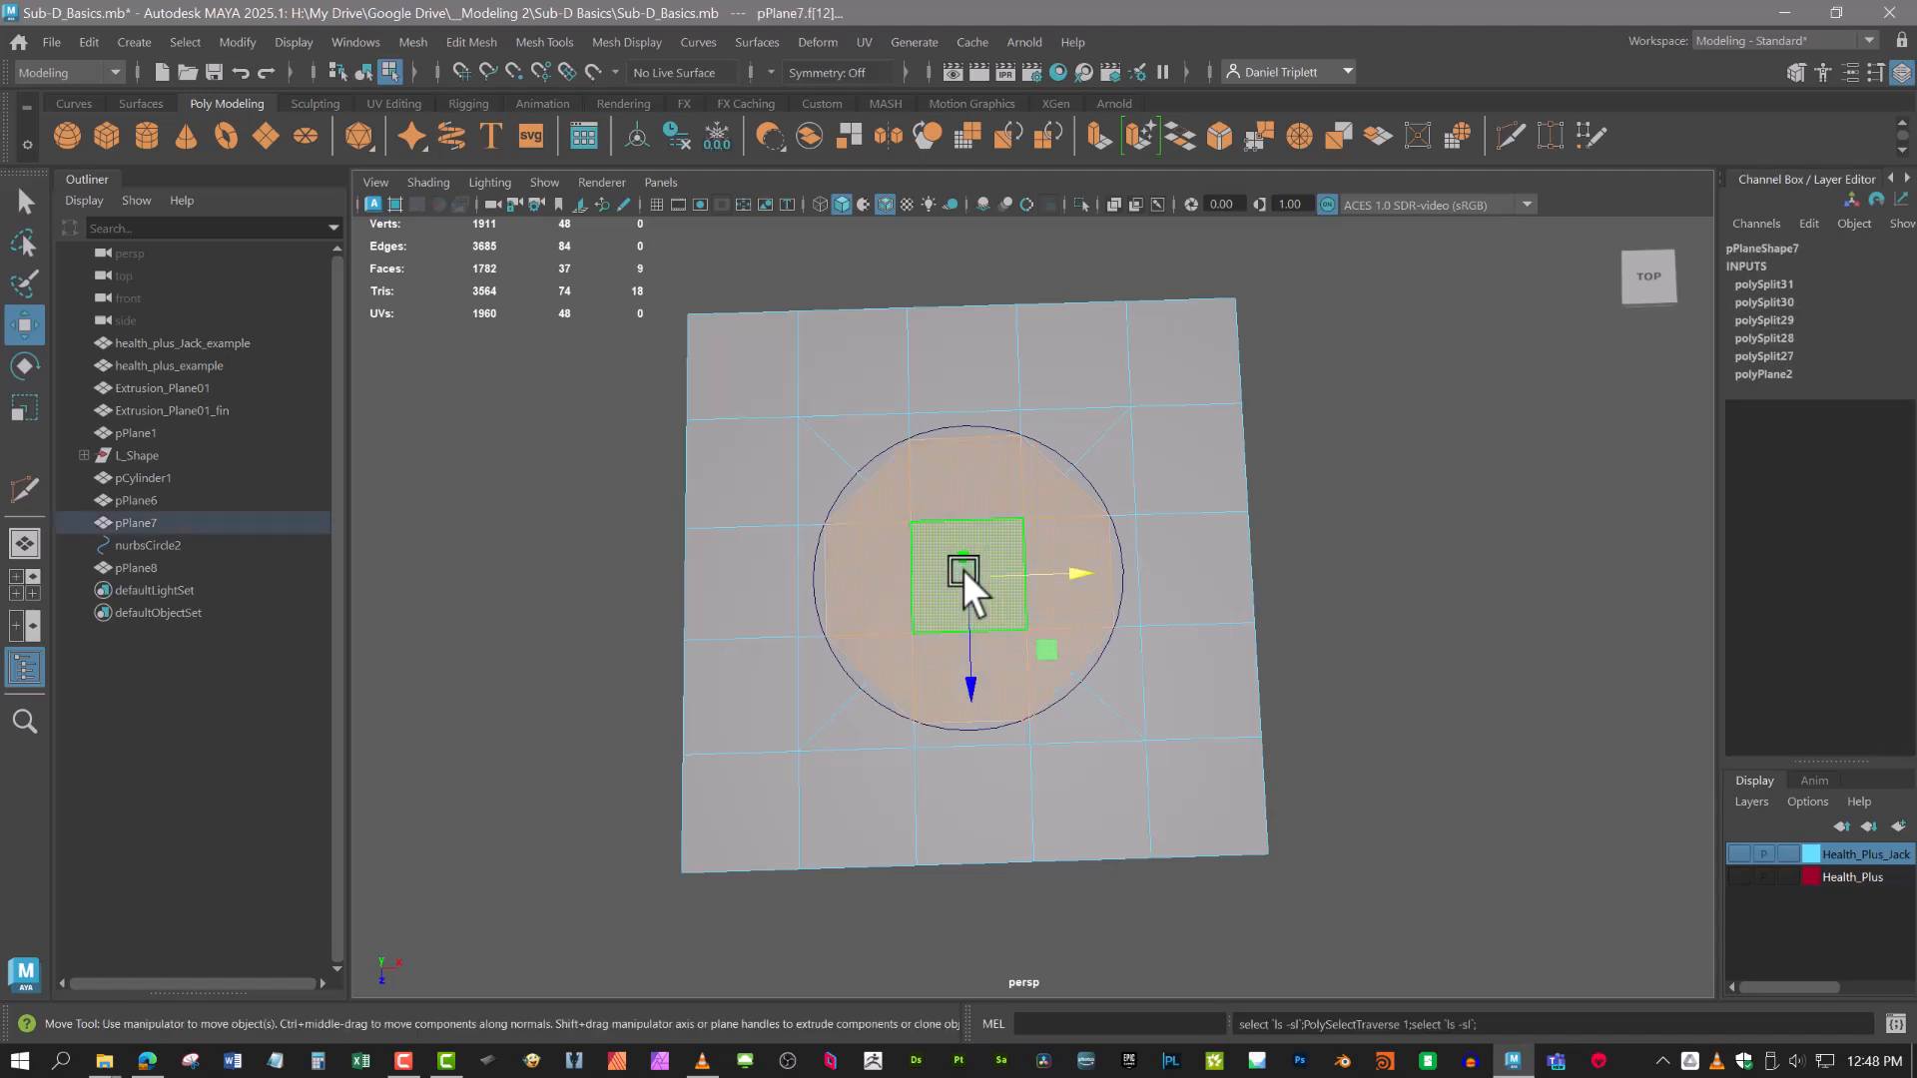
{"action": "left_click", "coordinate": [1458, 135]}
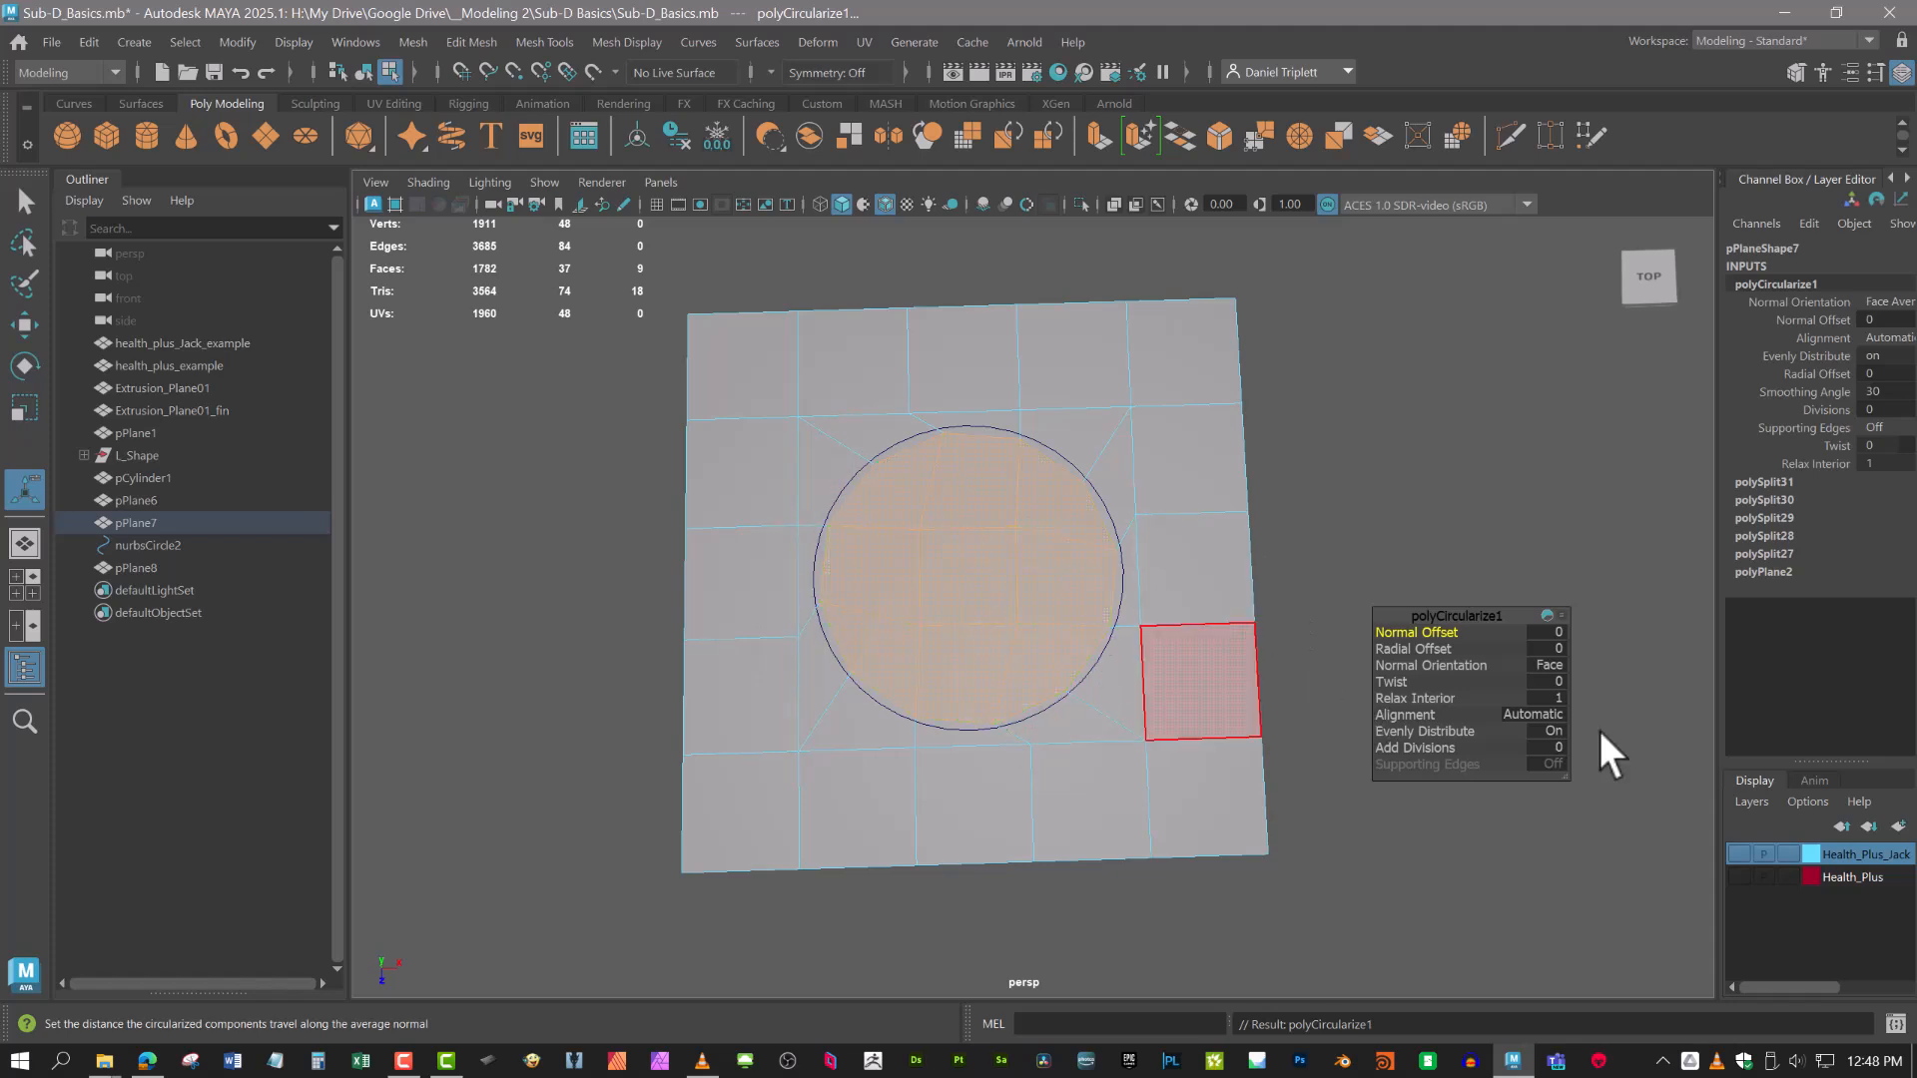
Set the Circularize twist to 6.6 to straighten the circle's edges relative to the surrounding grid.
{"action": "left_click_drag", "start_coordinate": [1353, 685], "coordinate": [1430, 682]}
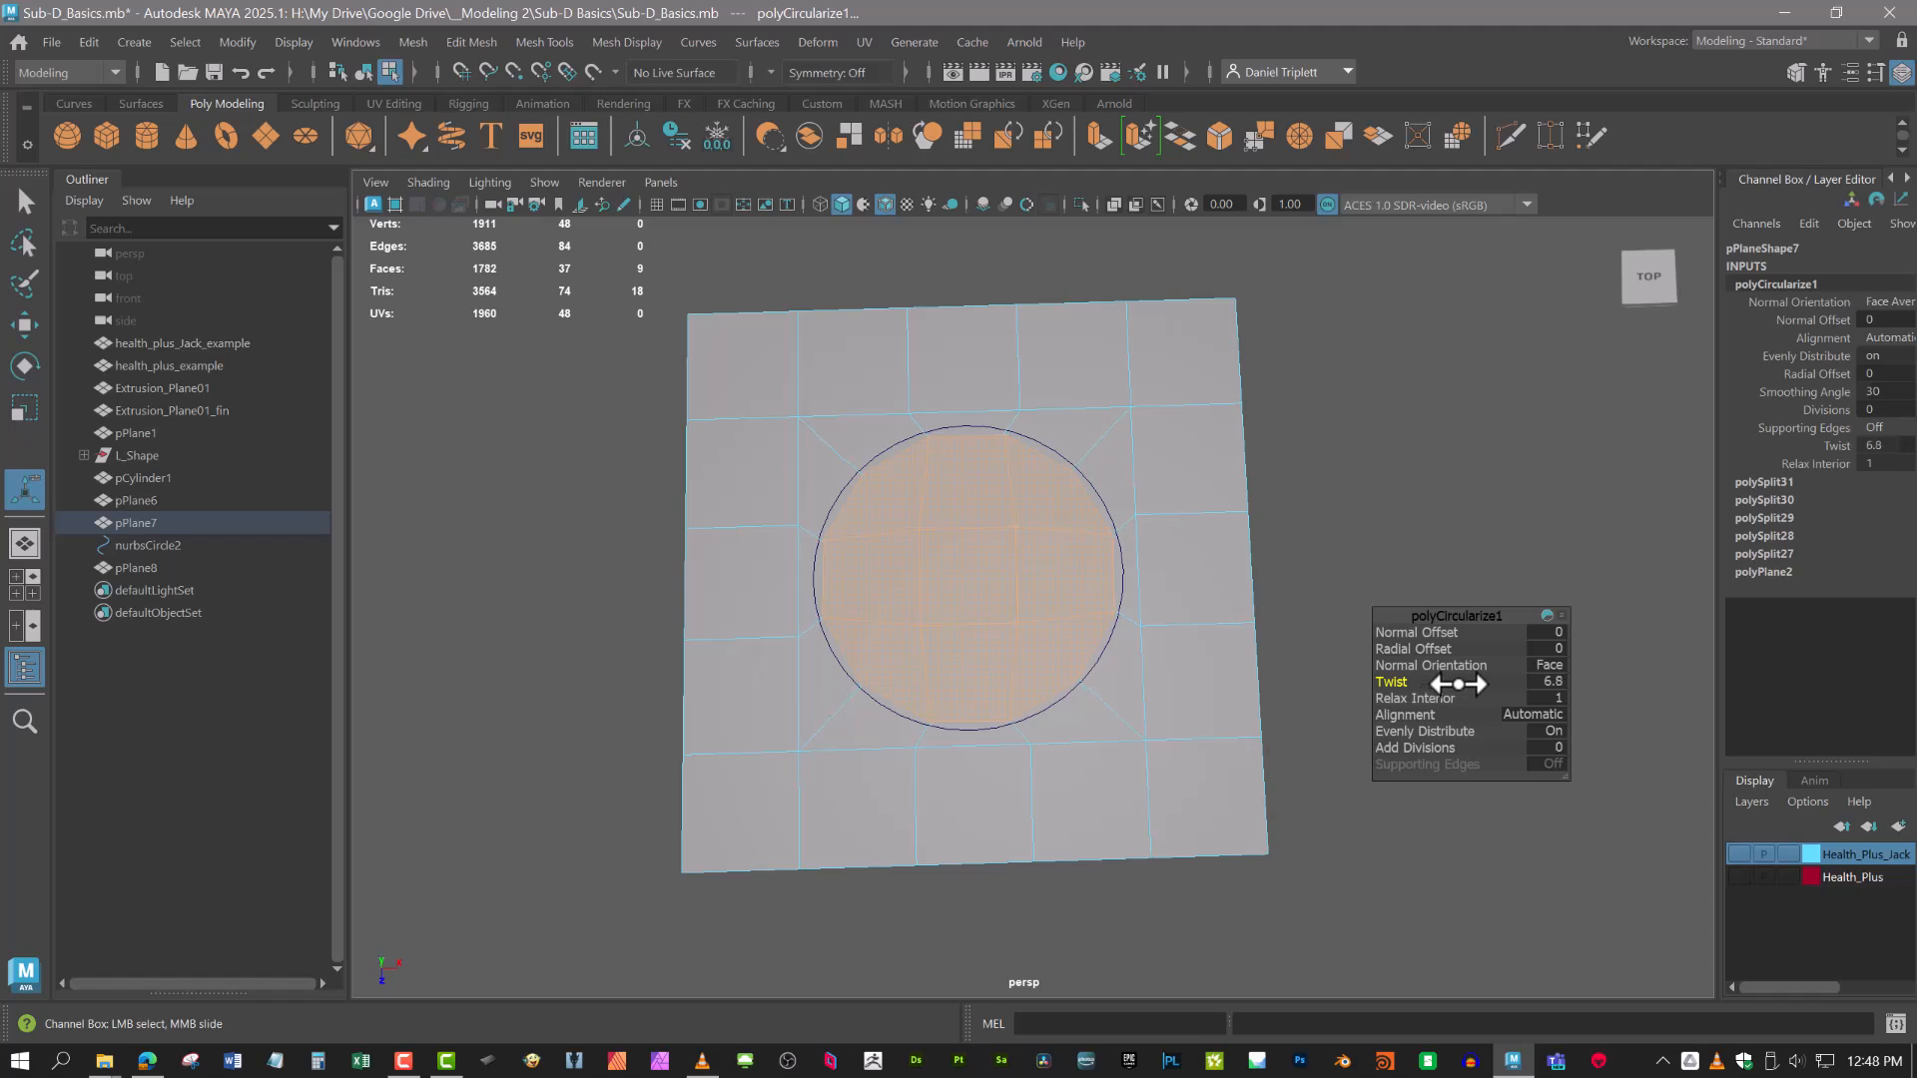
{"action": "left_click_drag", "start_coordinate": [1458, 685], "coordinate": [1441, 685]}
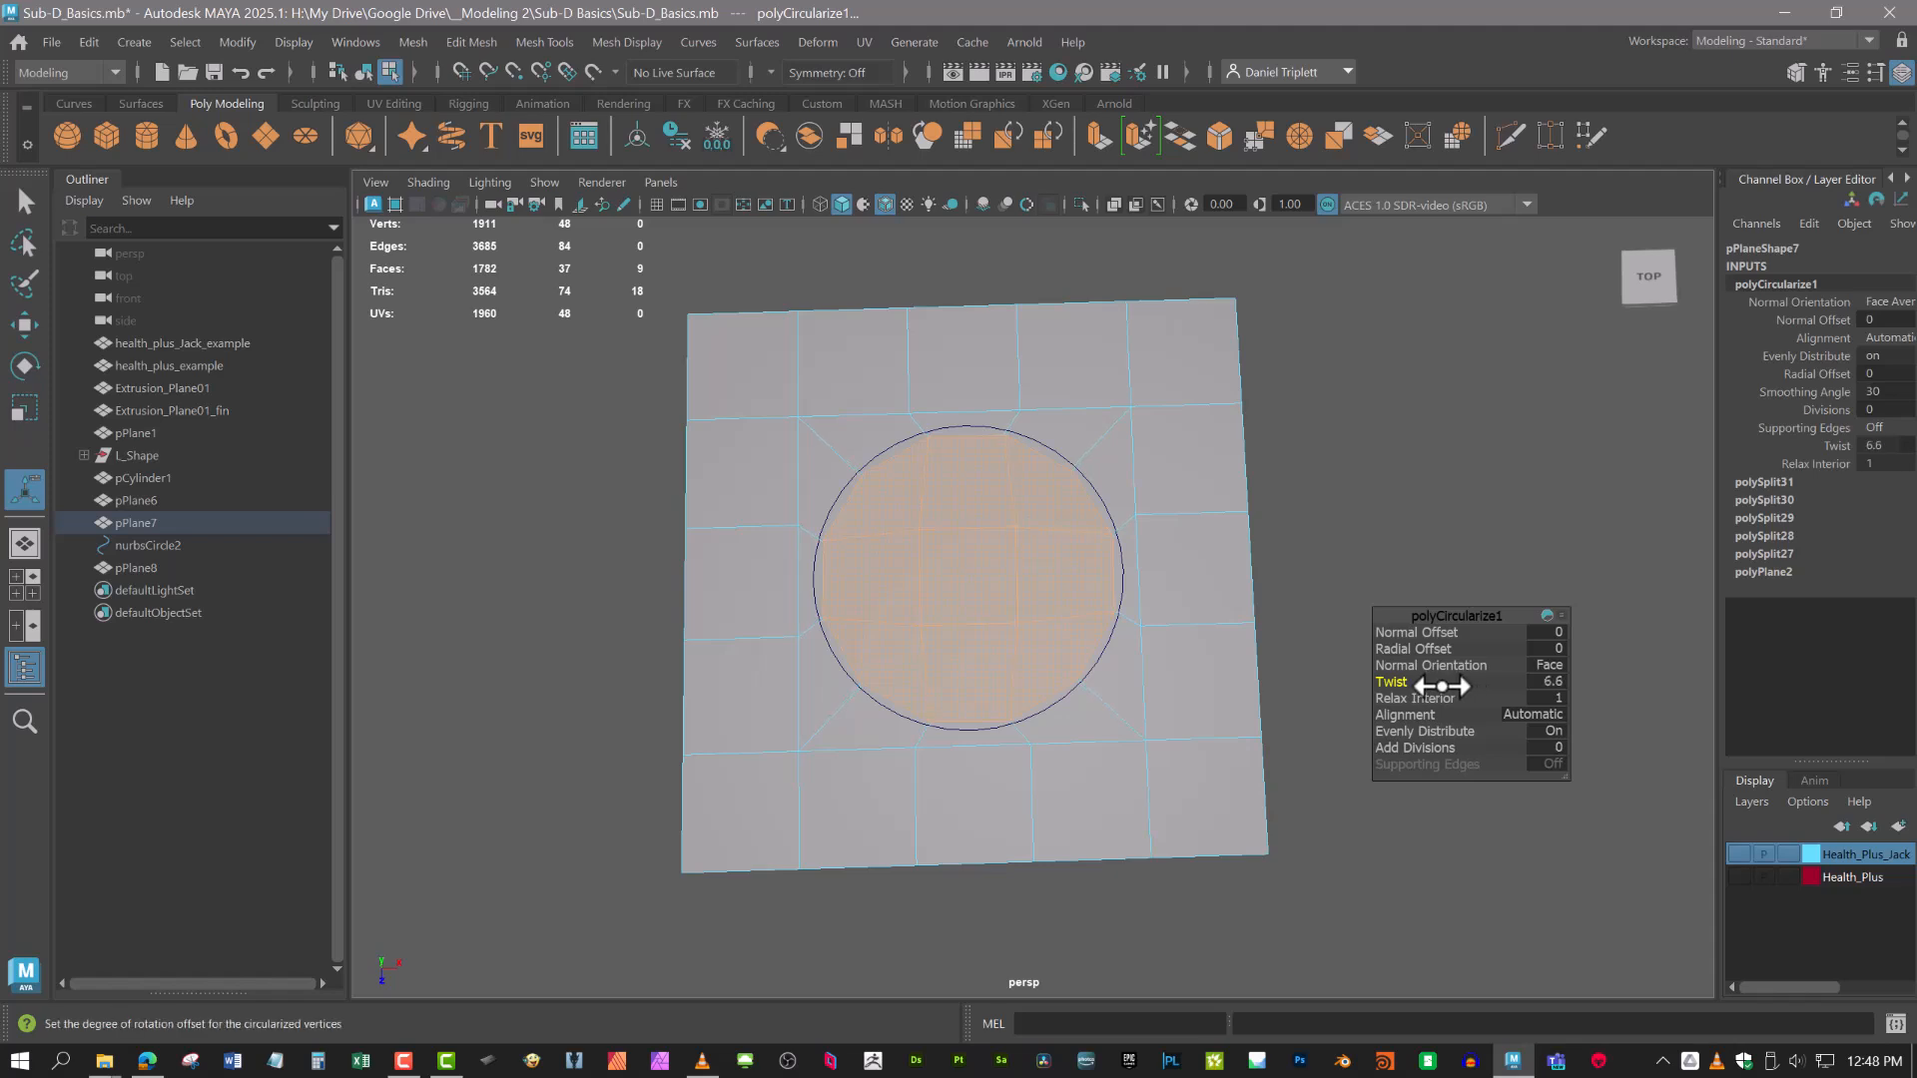
{"action": "middle_click_drag", "start_coordinate": [1104, 660], "coordinate": [1052, 612], "text": "alt"}
{"action": "right_click_drag", "start_coordinate": [1053, 612], "coordinate": [1216, 639], "text": "alt"}
{"action": "middle_click_drag", "start_coordinate": [1216, 639], "coordinate": [1126, 672], "text": "alt"}
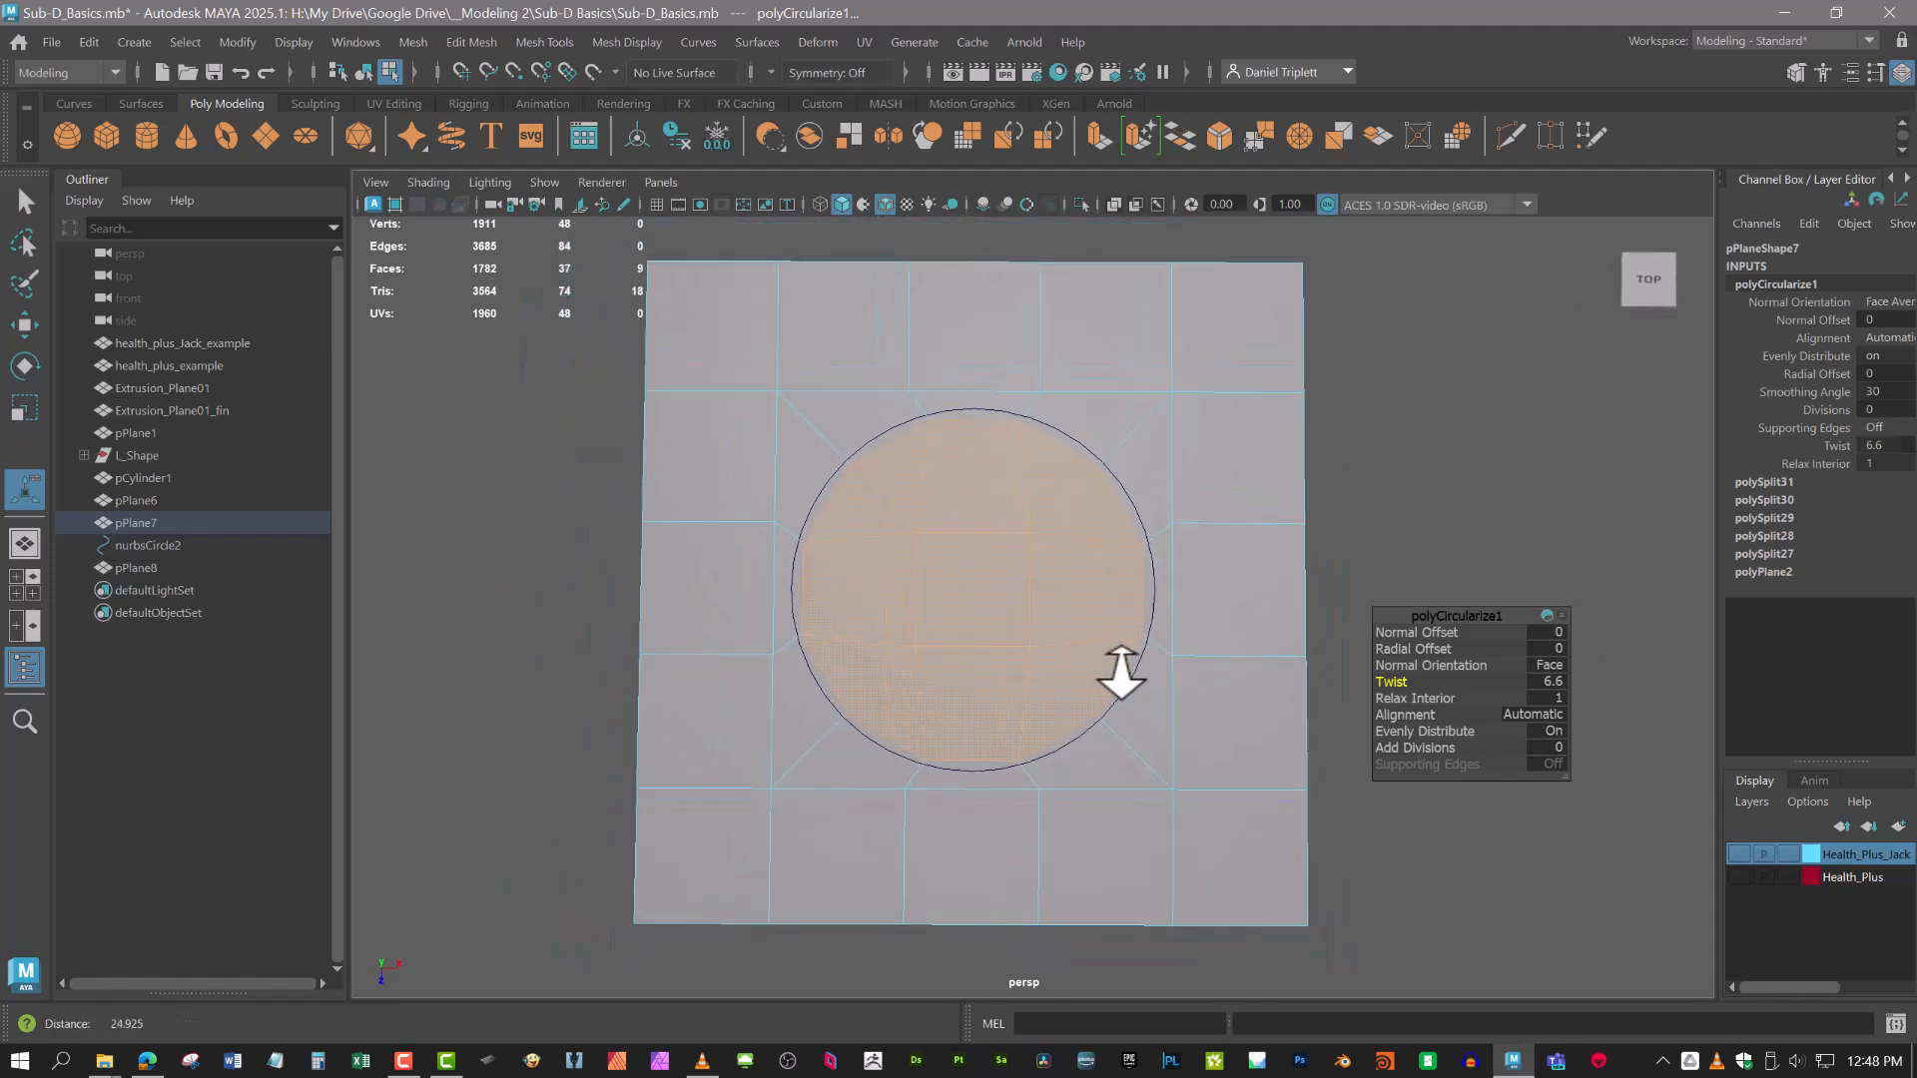
{"action": "left_click_drag", "start_coordinate": [1125, 672], "coordinate": [1139, 677], "text": "alt"}
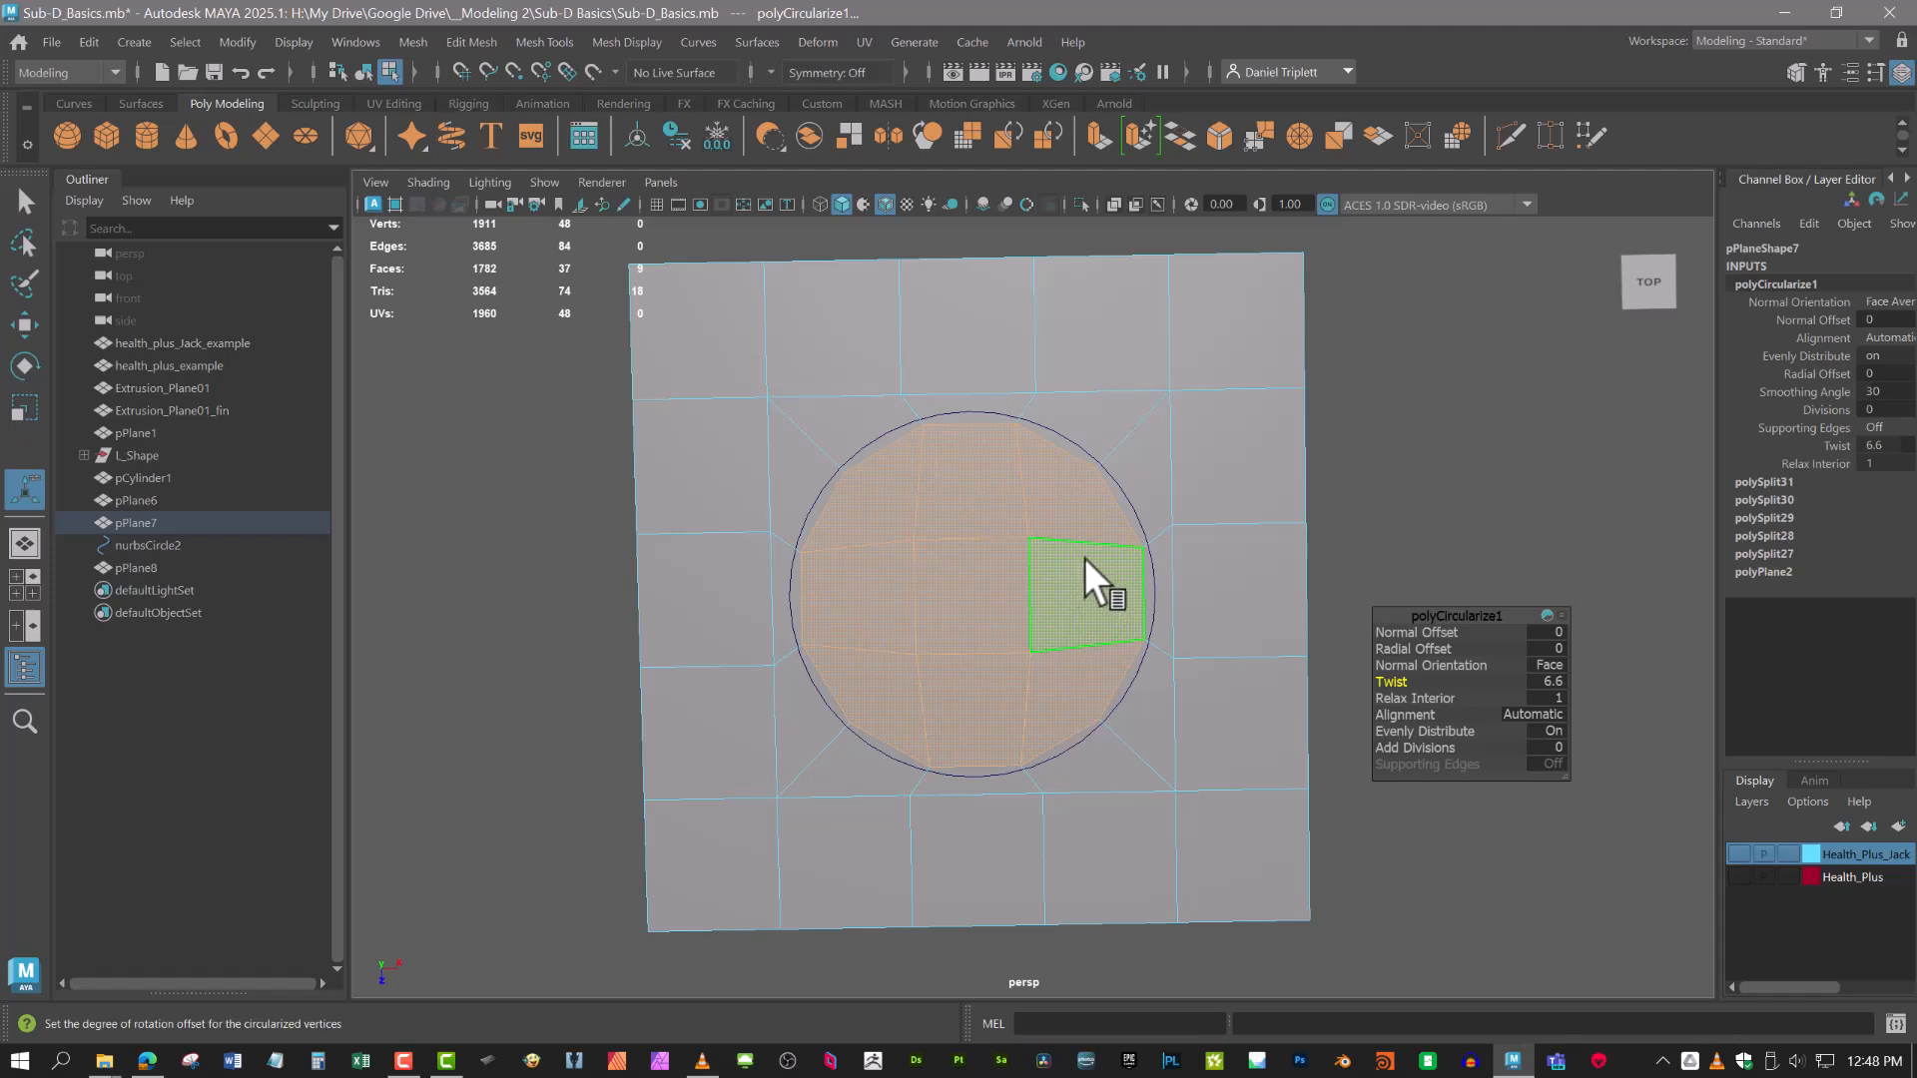
Extrude the circularized faces and scale them slightly inward in the ground plane to form a narrow supporting ring.
{"action": "key", "text": "r"}
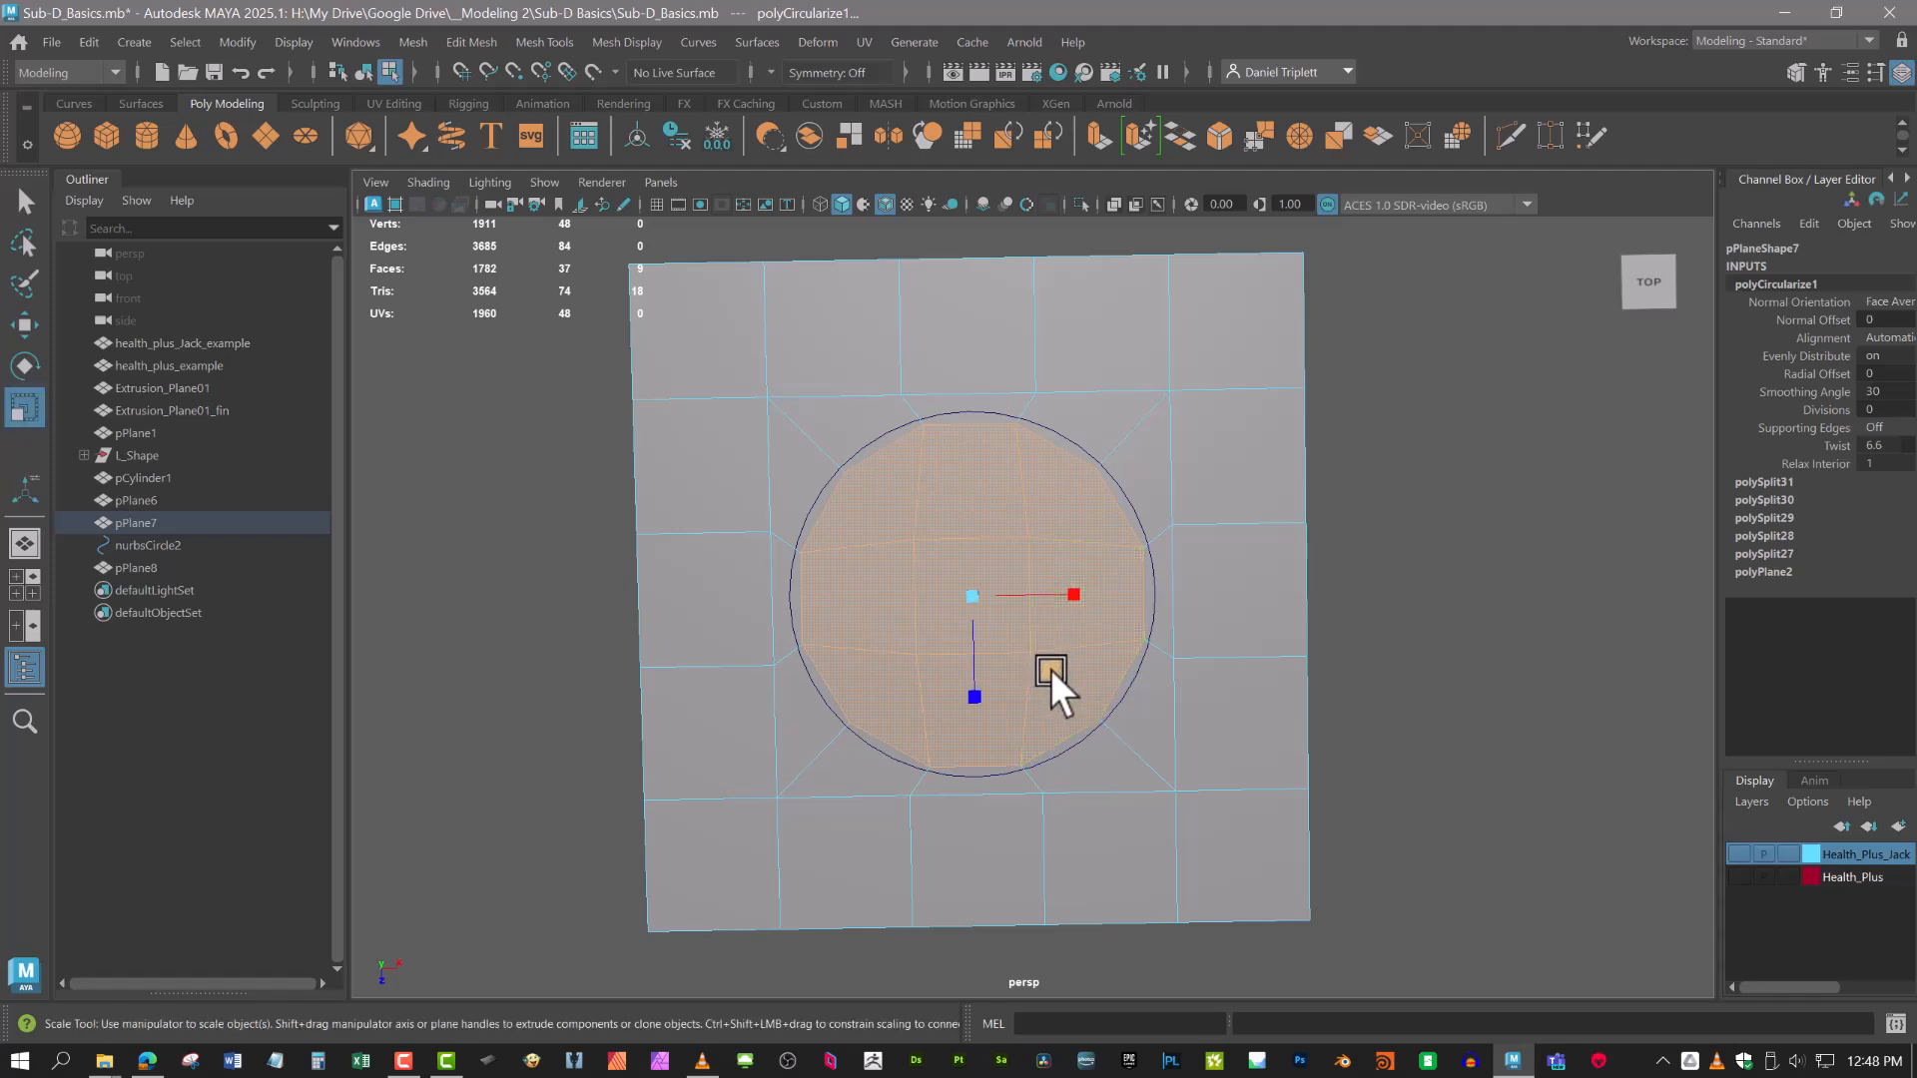
{"action": "left_click", "coordinate": [1051, 669], "text": "shift"}
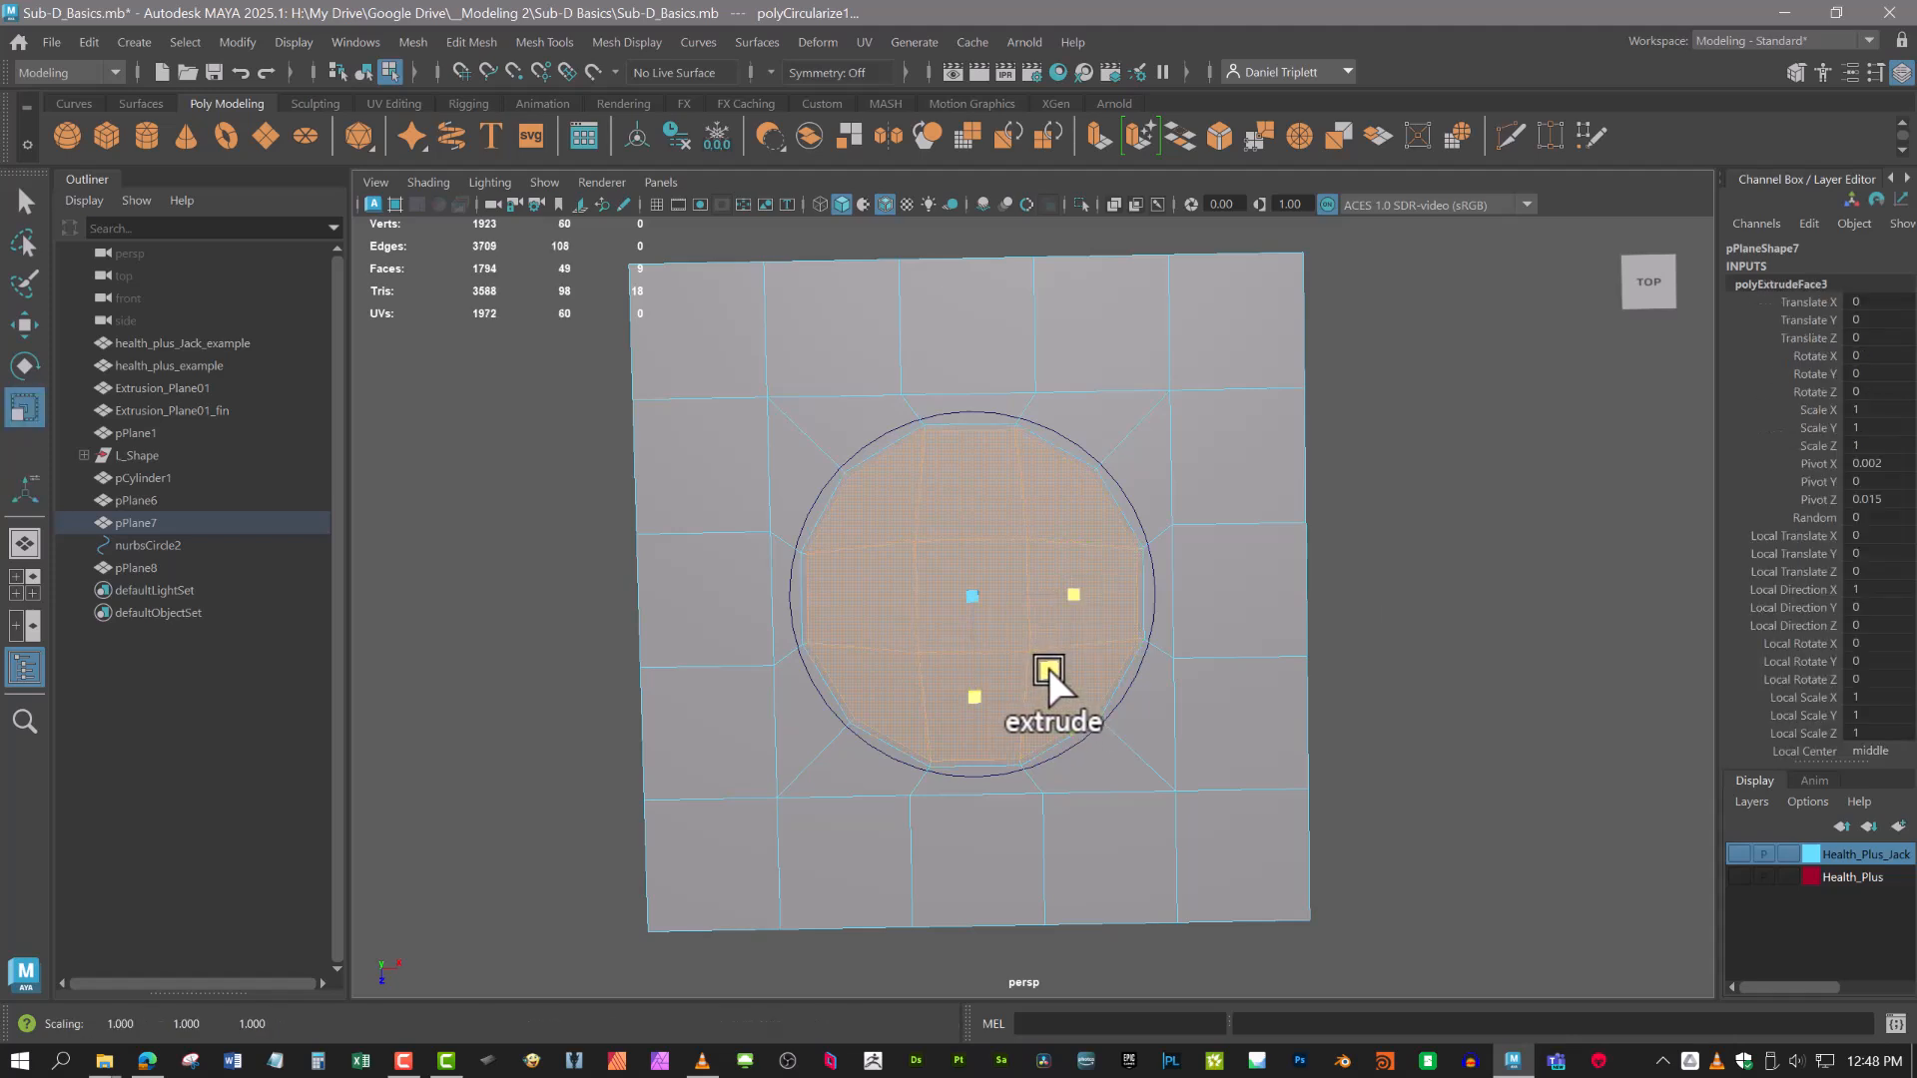
{"action": "left_click_drag", "start_coordinate": [1048, 668], "coordinate": [1045, 671], "text": "shift"}
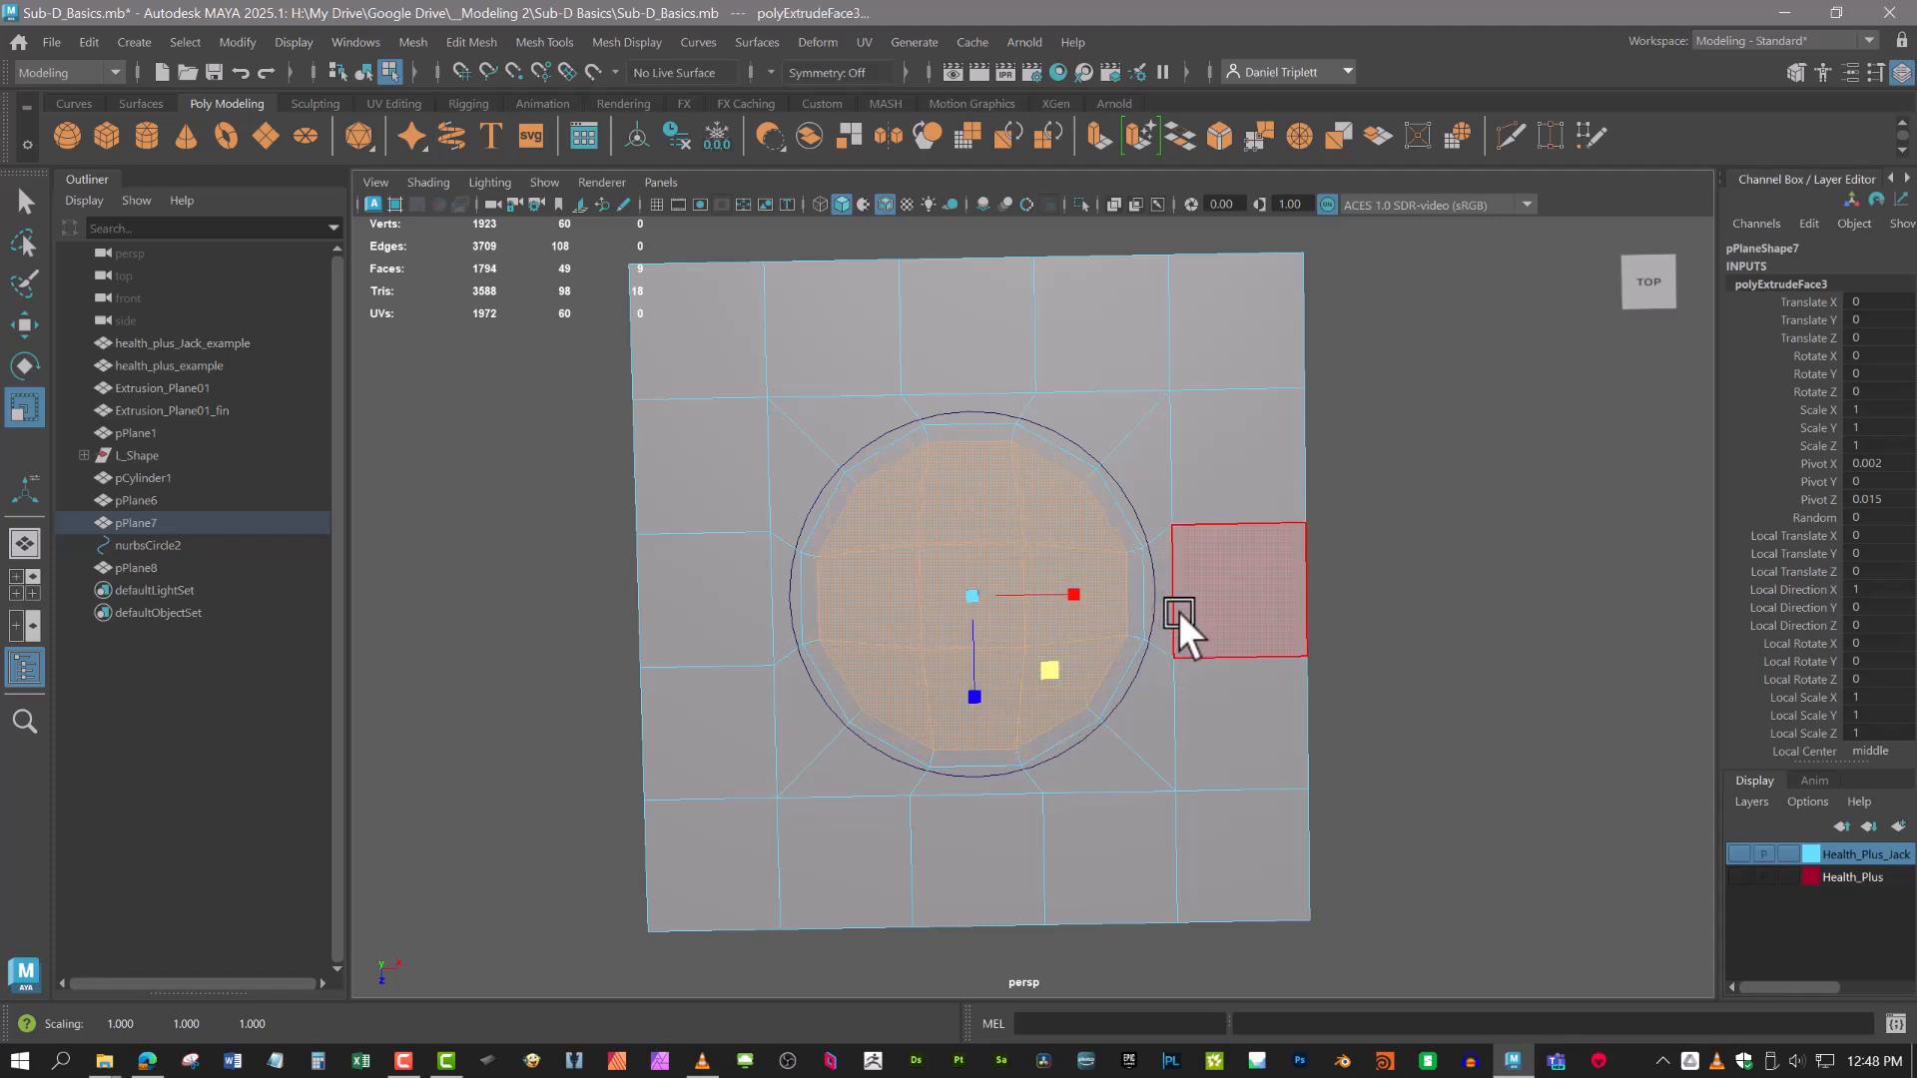
Delete the faces inside the ring to open the round hole and show the plane in smooth mesh preview.
{"action": "key", "text": "Delete"}
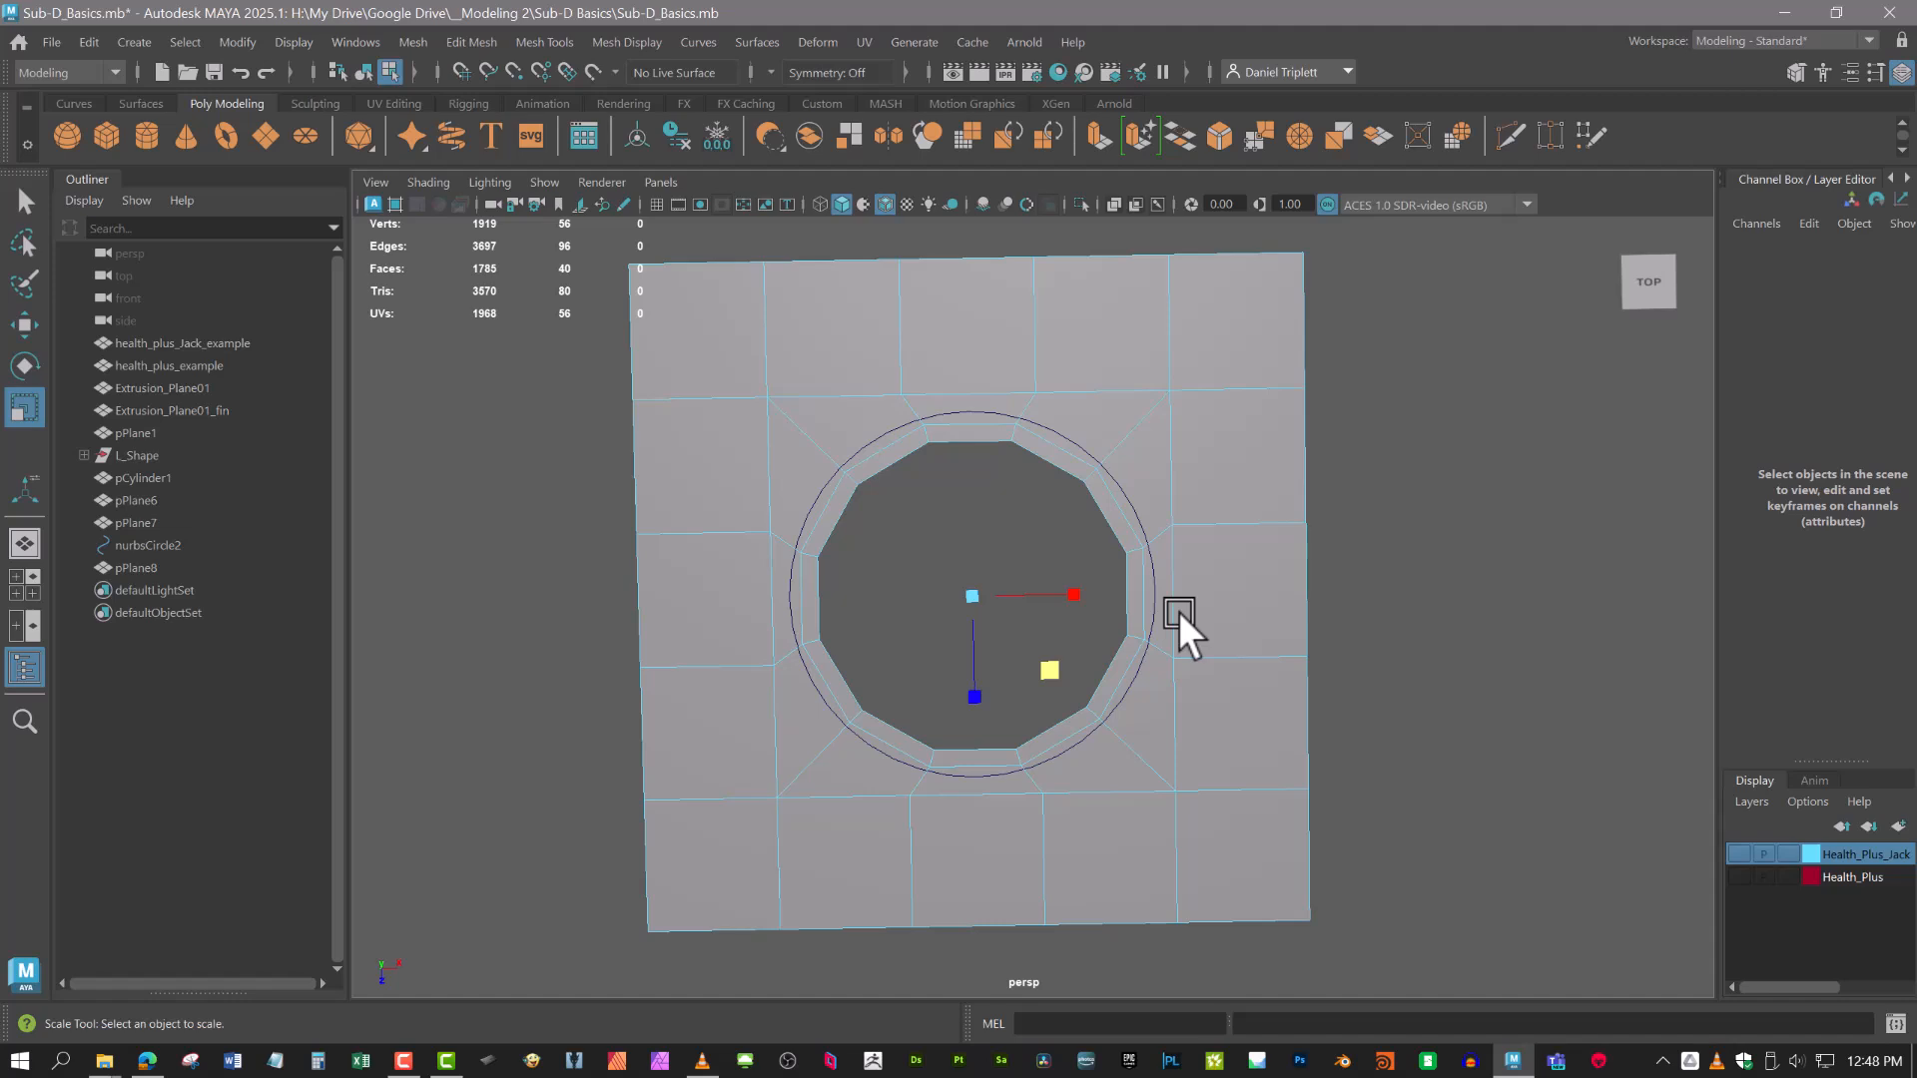
{"action": "key", "text": "3"}
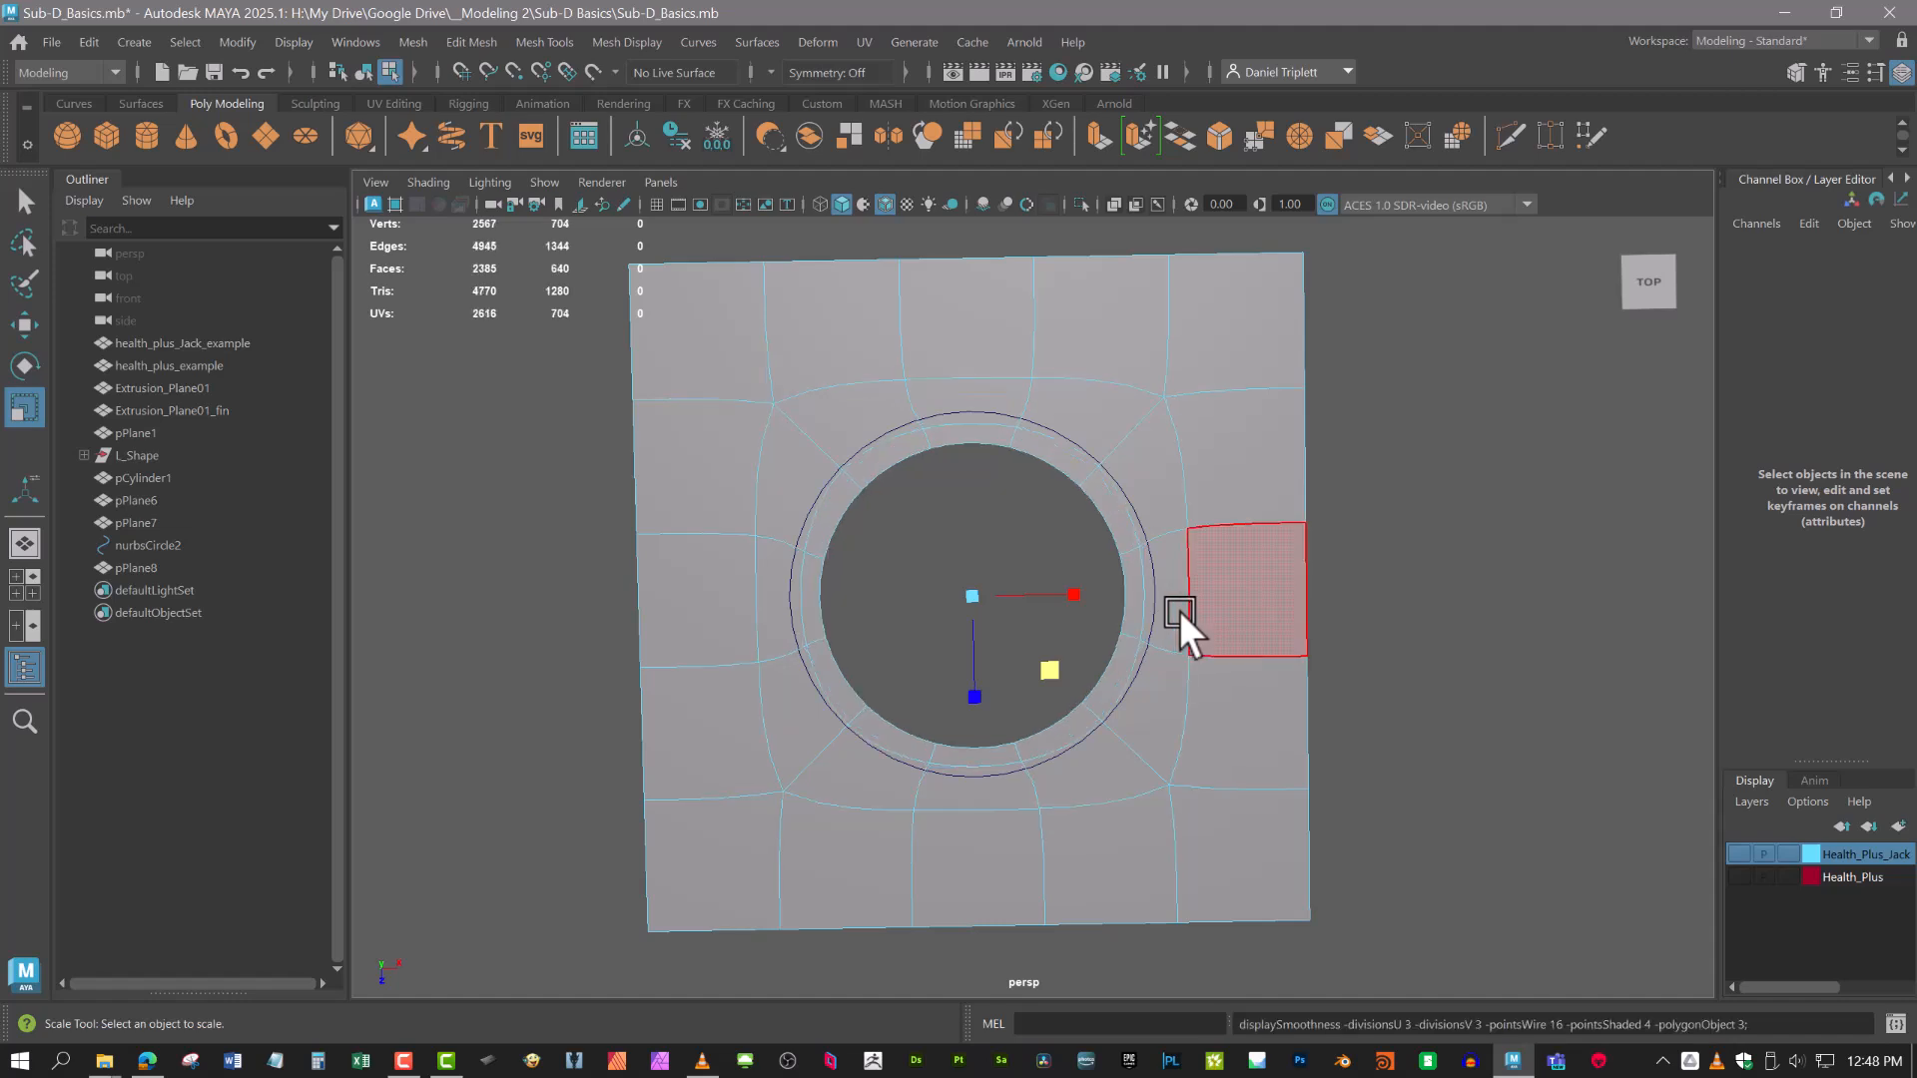
{"action": "left_click_drag", "start_coordinate": [1134, 605], "coordinate": [1148, 539], "text": "alt"}
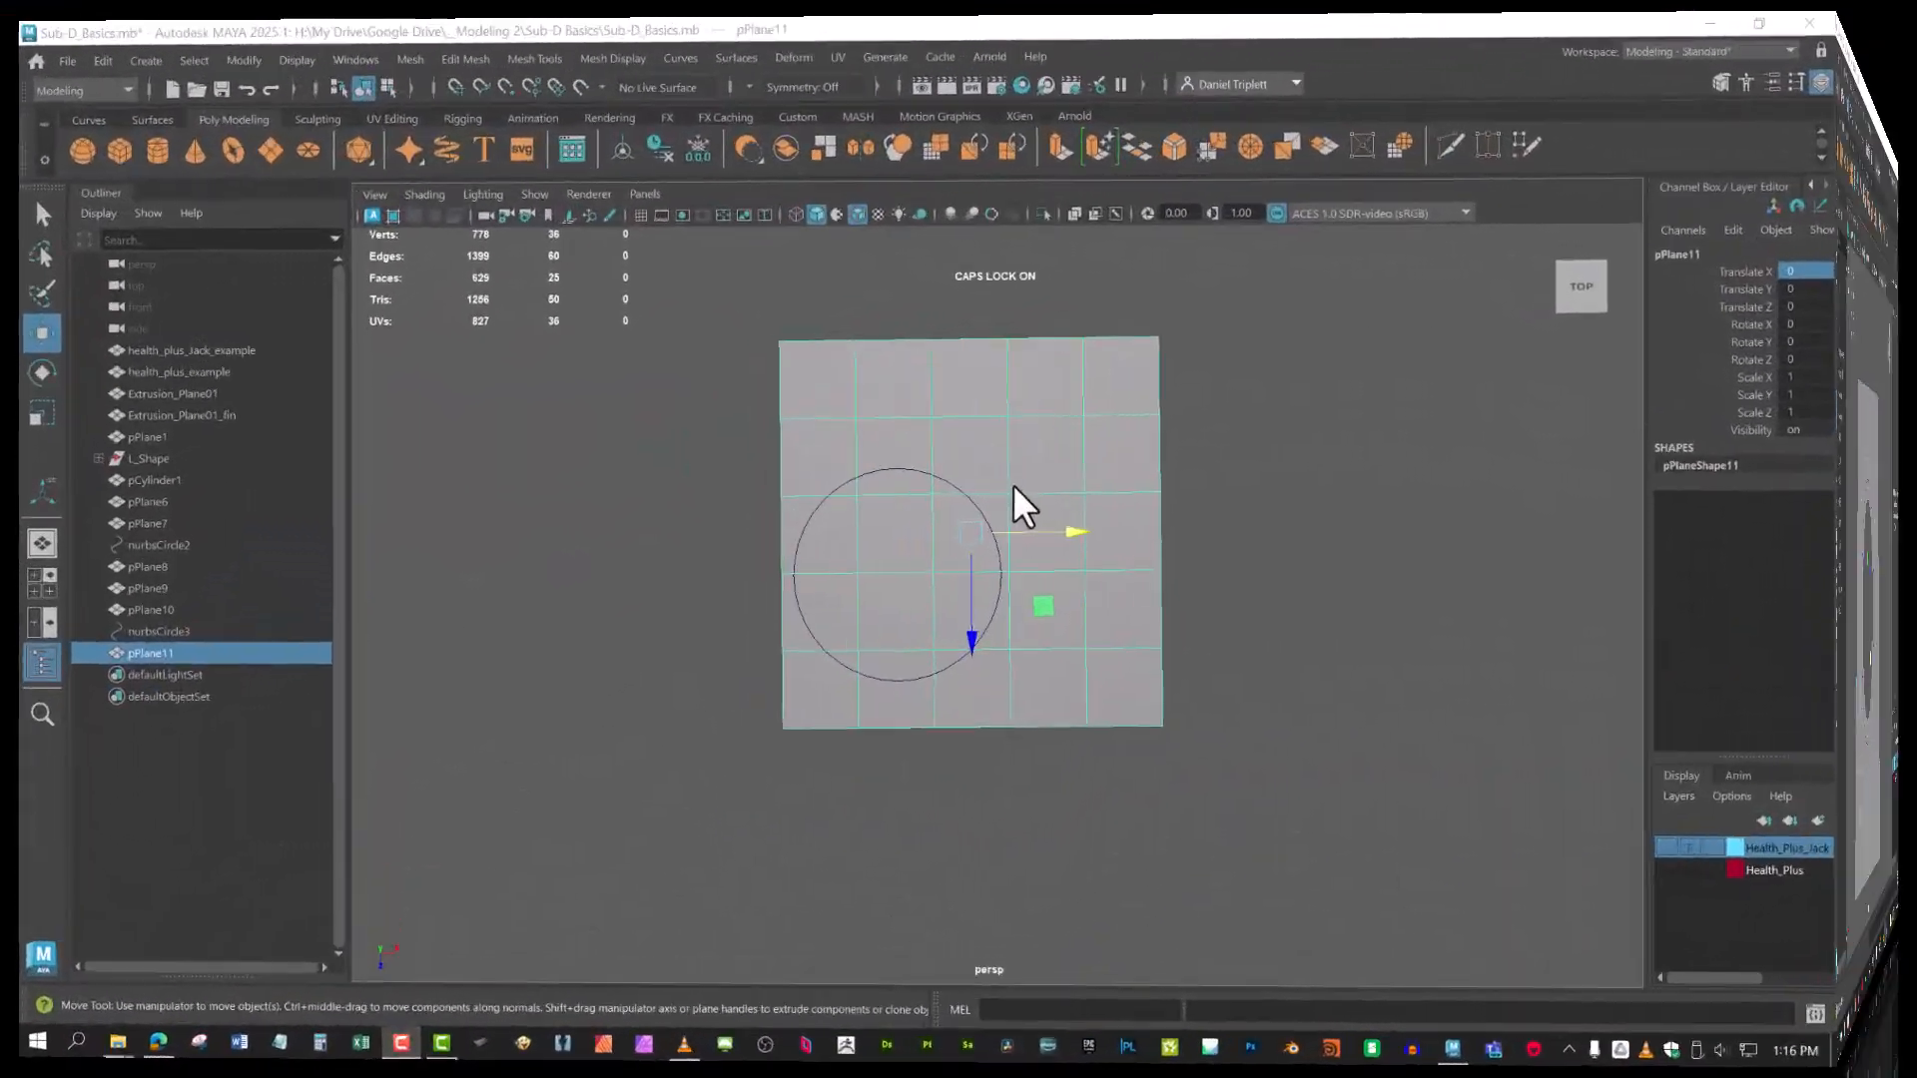
{"action": "scroll", "coordinate": [993, 555], "scroll_direction": "up", "scroll_amount": 1}
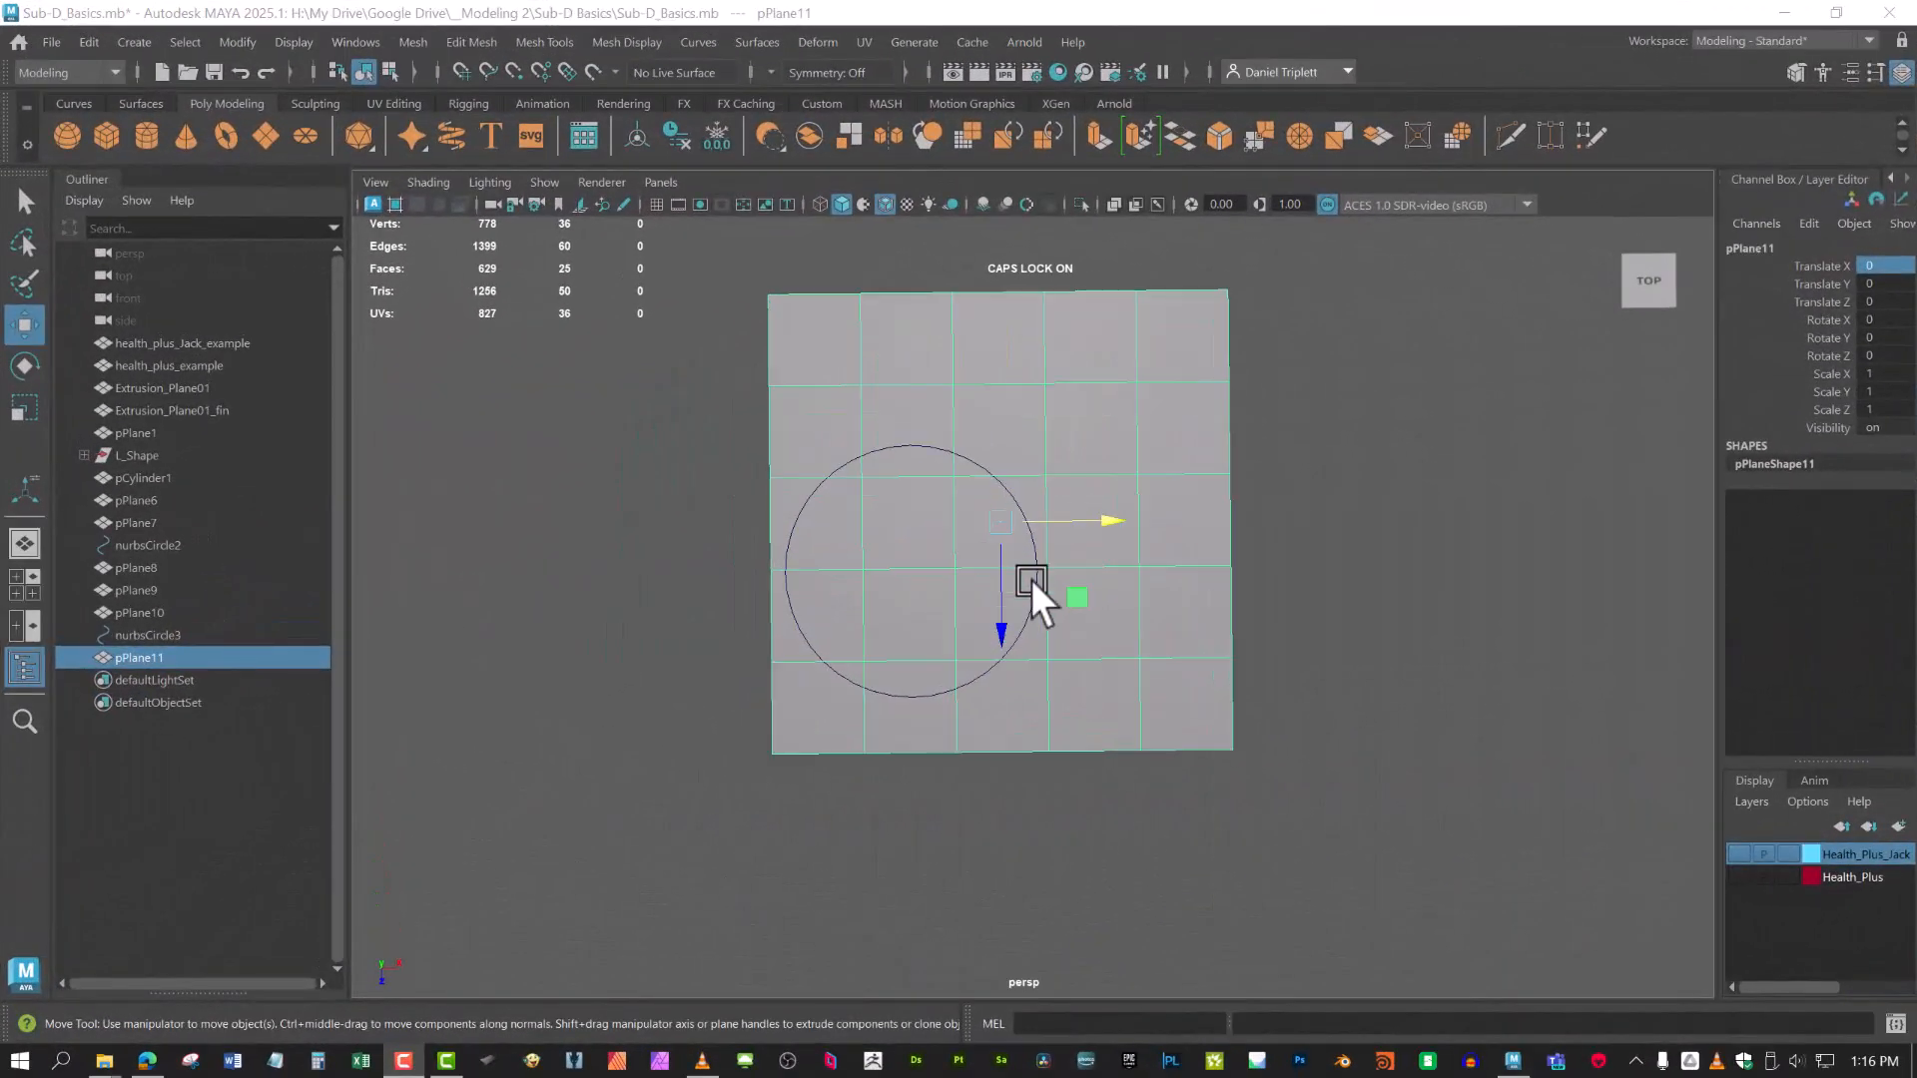
{"action": "middle_click_drag", "start_coordinate": [1288, 680], "coordinate": [1332, 683], "text": "alt"}
{"action": "middle_click_drag", "start_coordinate": [1148, 675], "coordinate": [1134, 677], "text": "alt"}
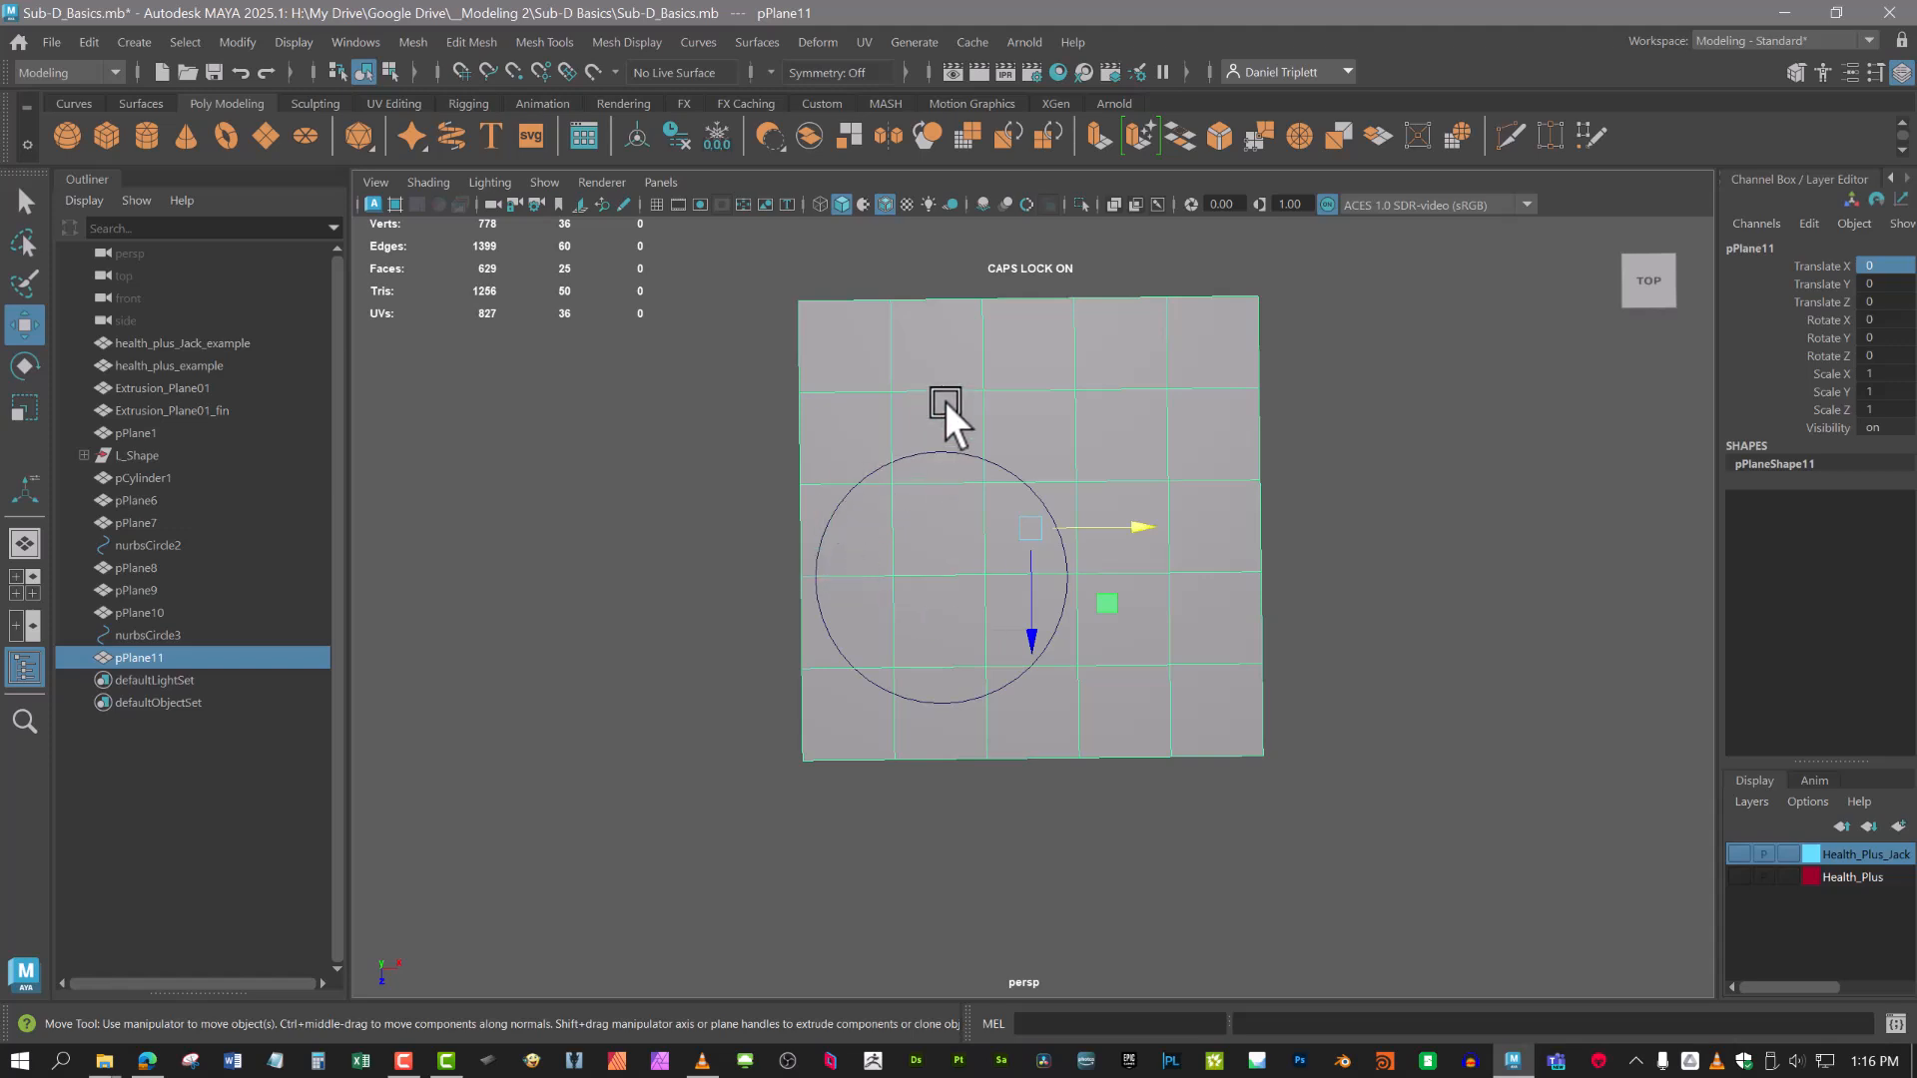
{"action": "middle_click_drag", "start_coordinate": [951, 470], "coordinate": [877, 560], "text": "alt"}
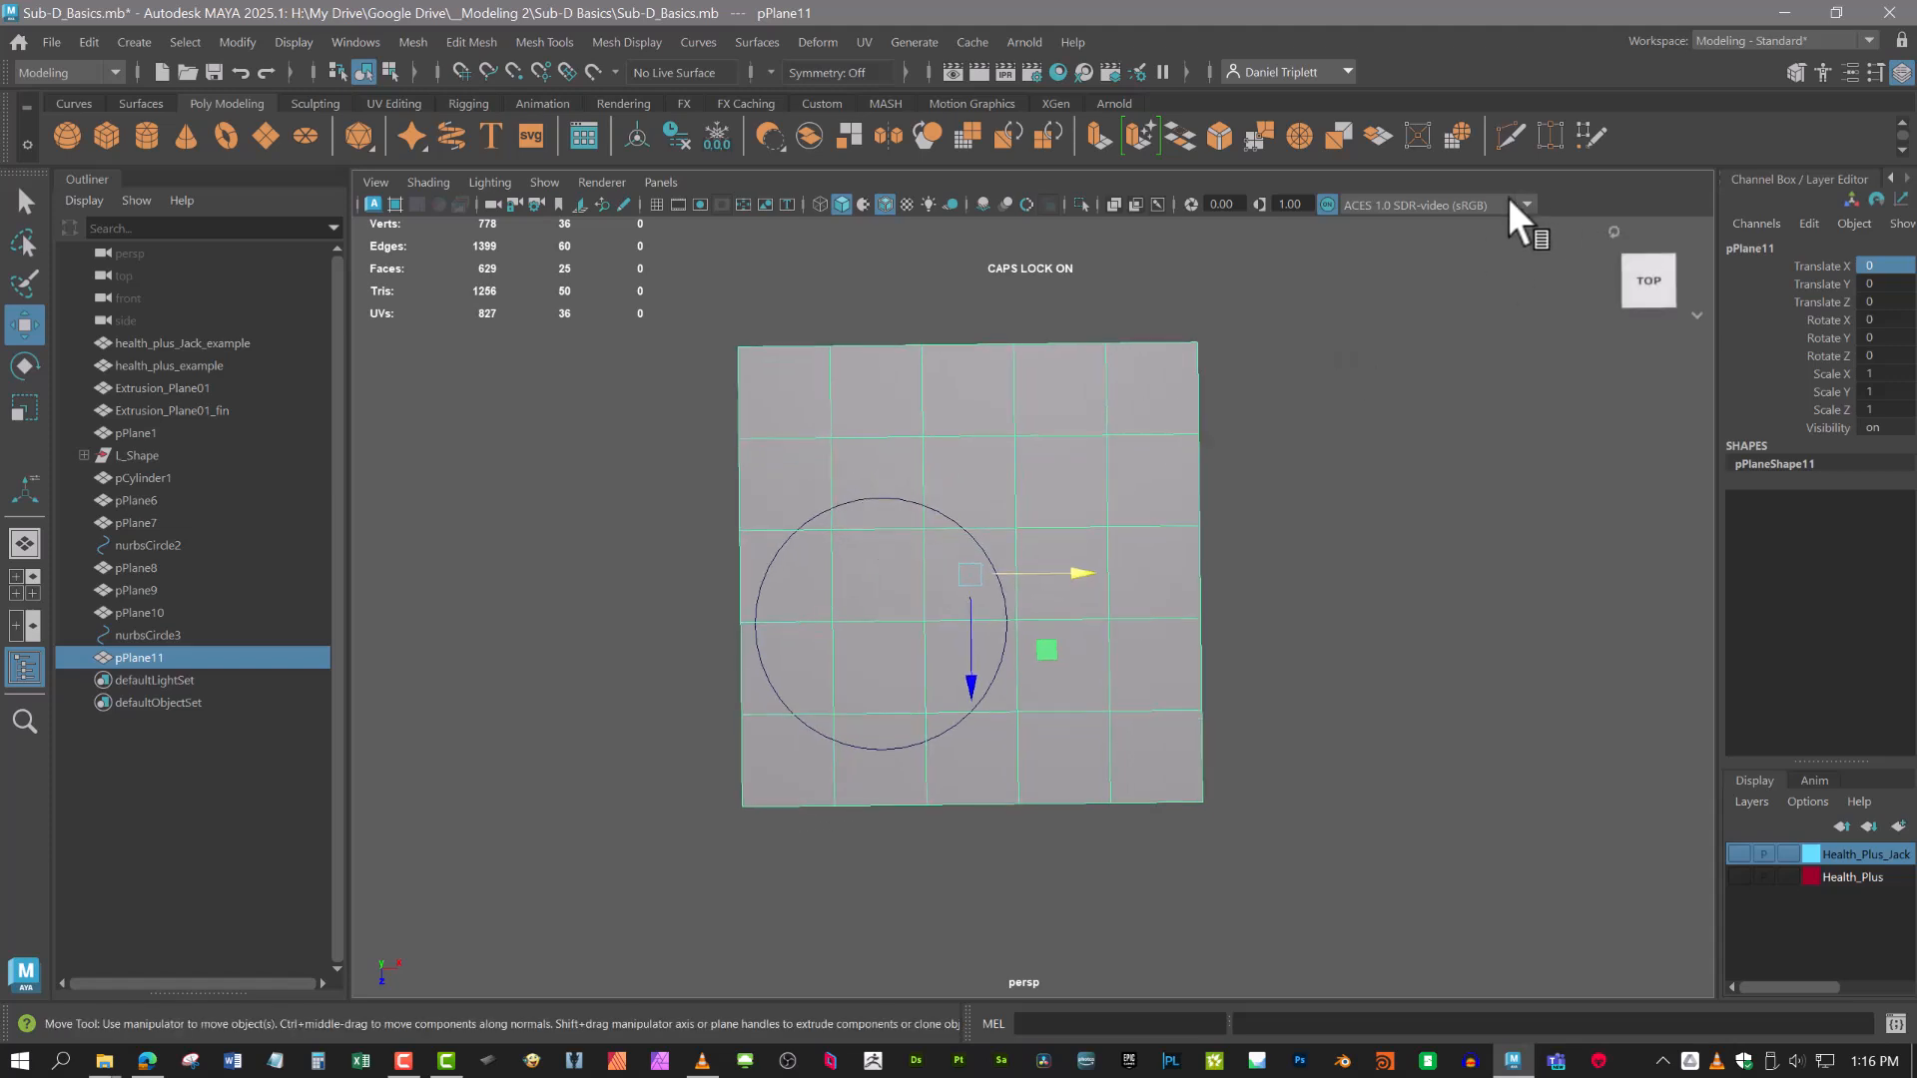
Cut a closed Multi-Cut loop into the plane, placing a point wherever a grid line crosses the off-centre guide circle.
{"action": "scroll", "coordinate": [1027, 416], "scroll_direction": "up", "scroll_amount": 3}
{"action": "middle_click_drag", "start_coordinate": [1120, 458], "coordinate": [1197, 545], "text": "alt"}
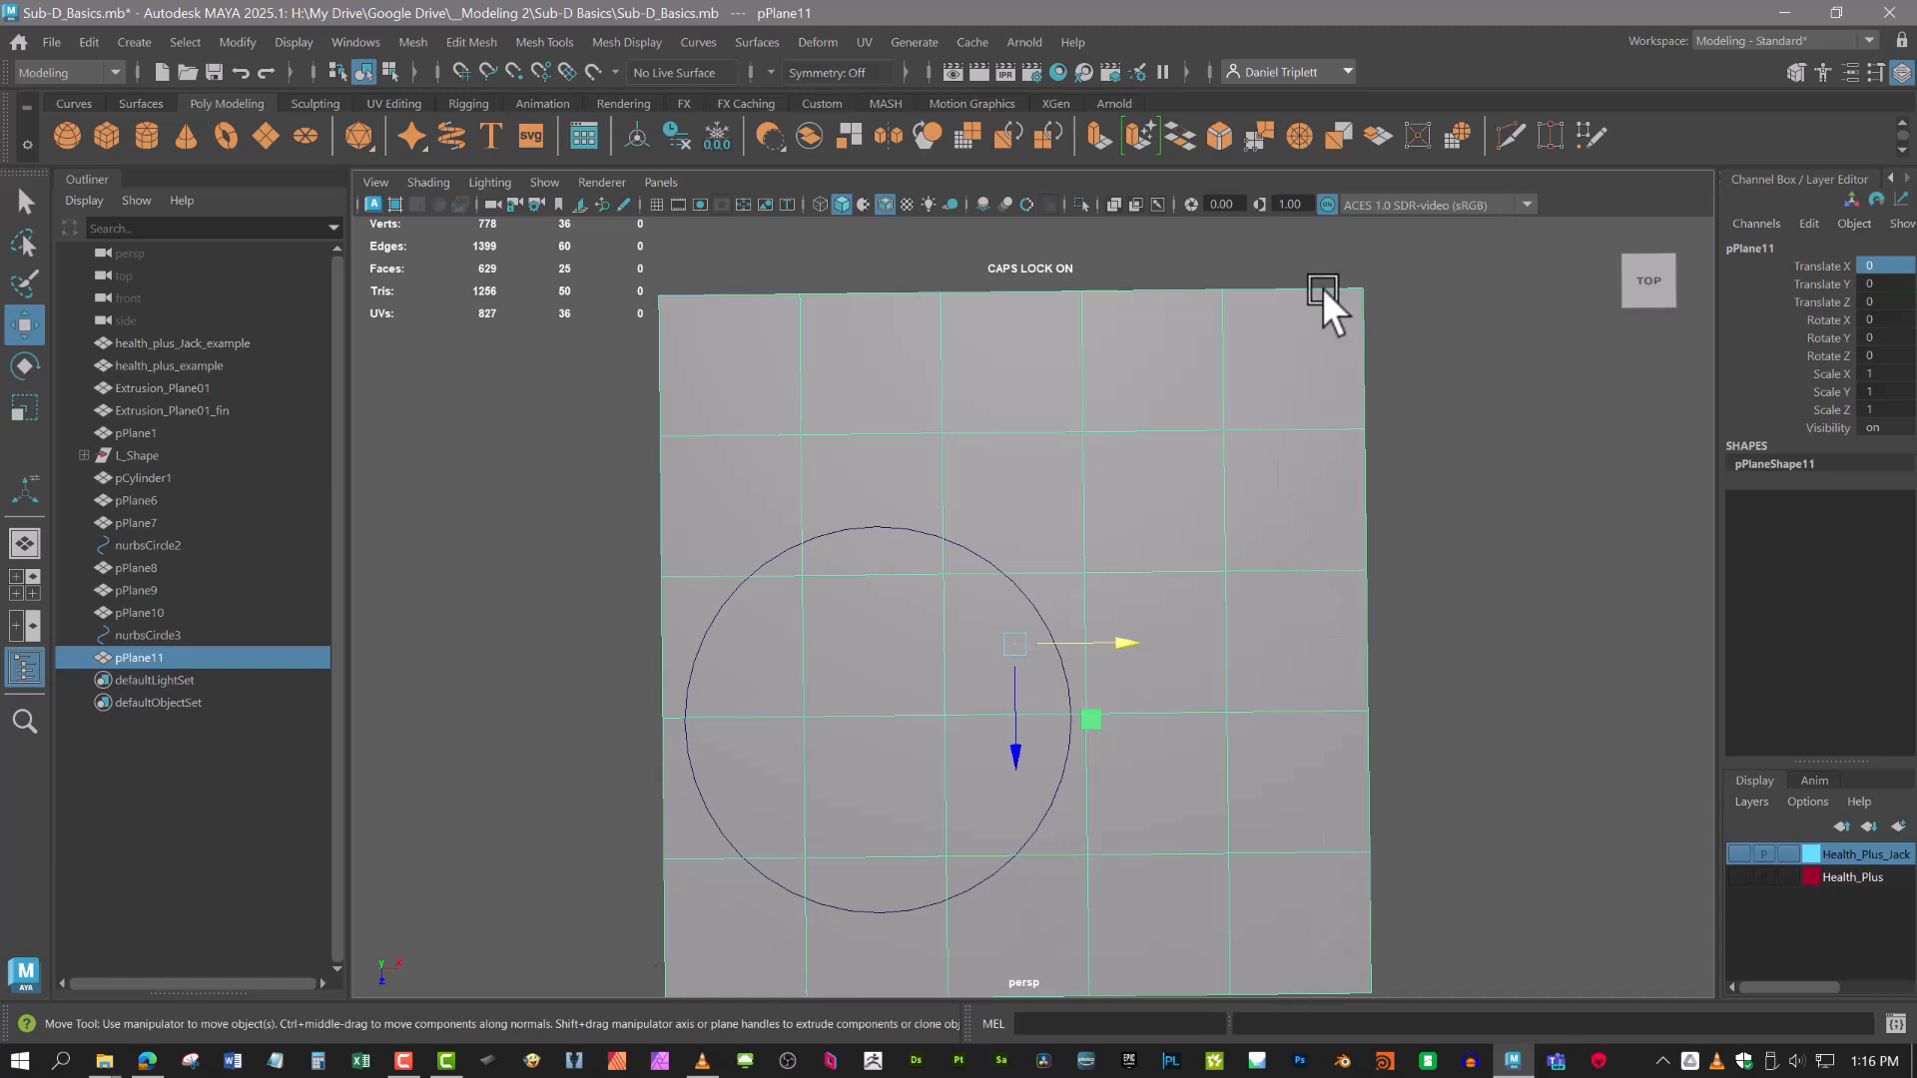
{"action": "left_click", "coordinate": [1518, 130]}
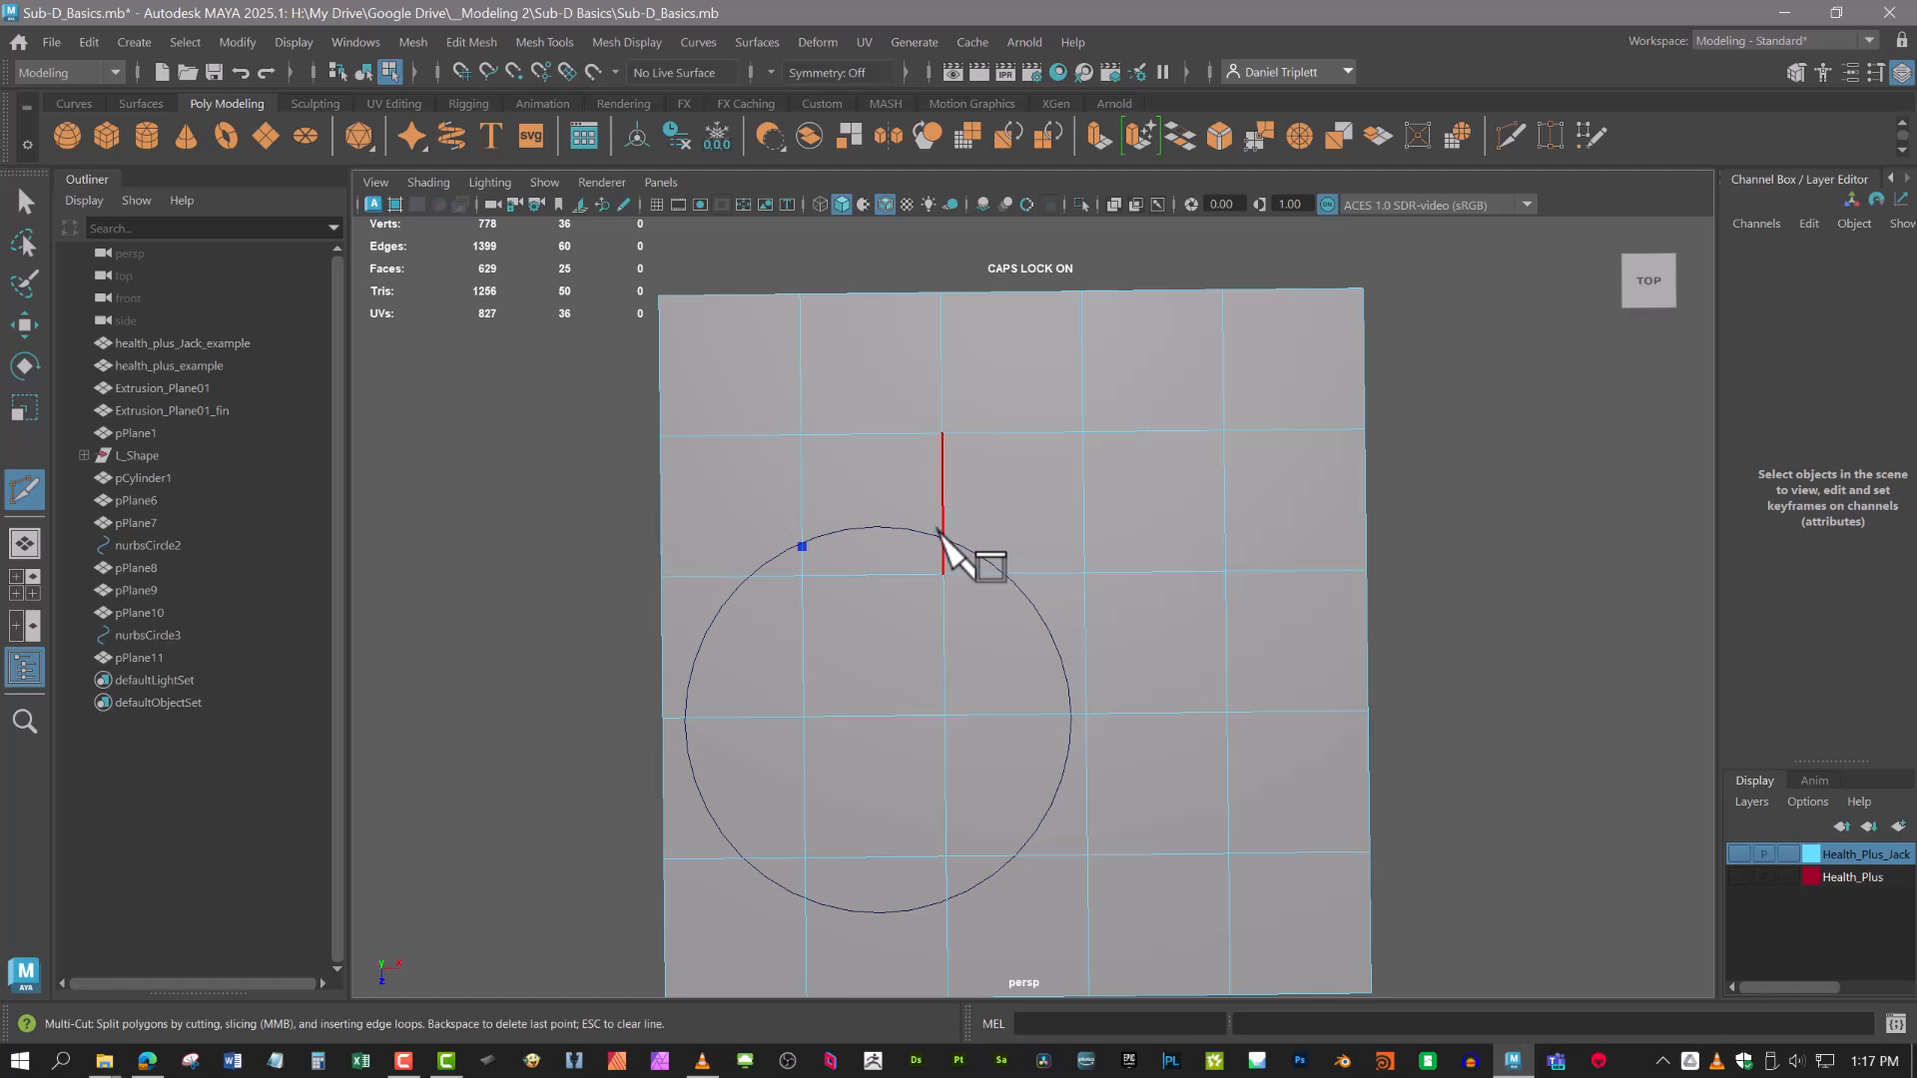
{"action": "left_click", "coordinate": [944, 537]}
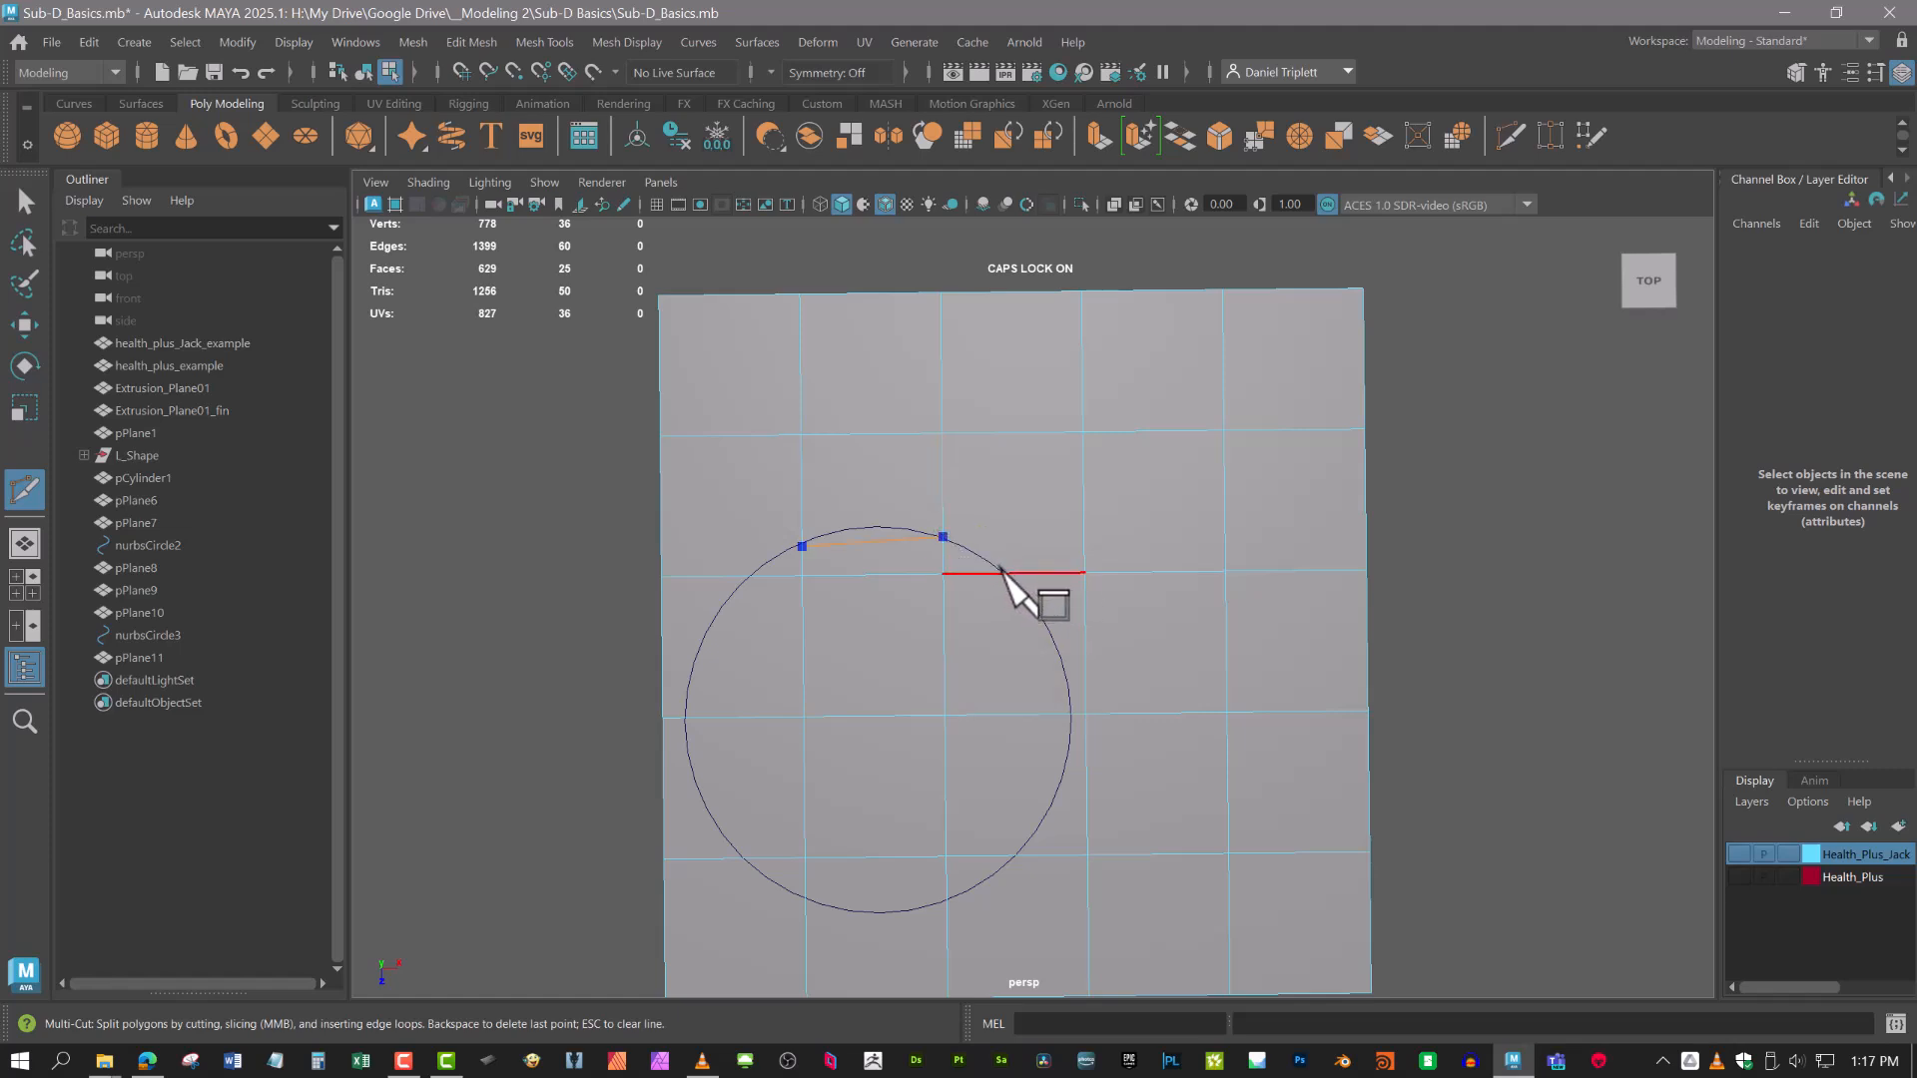
{"action": "left_click", "coordinate": [1002, 570]}
{"action": "middle_click_drag", "start_coordinate": [1076, 789], "coordinate": [1079, 685], "text": "alt"}
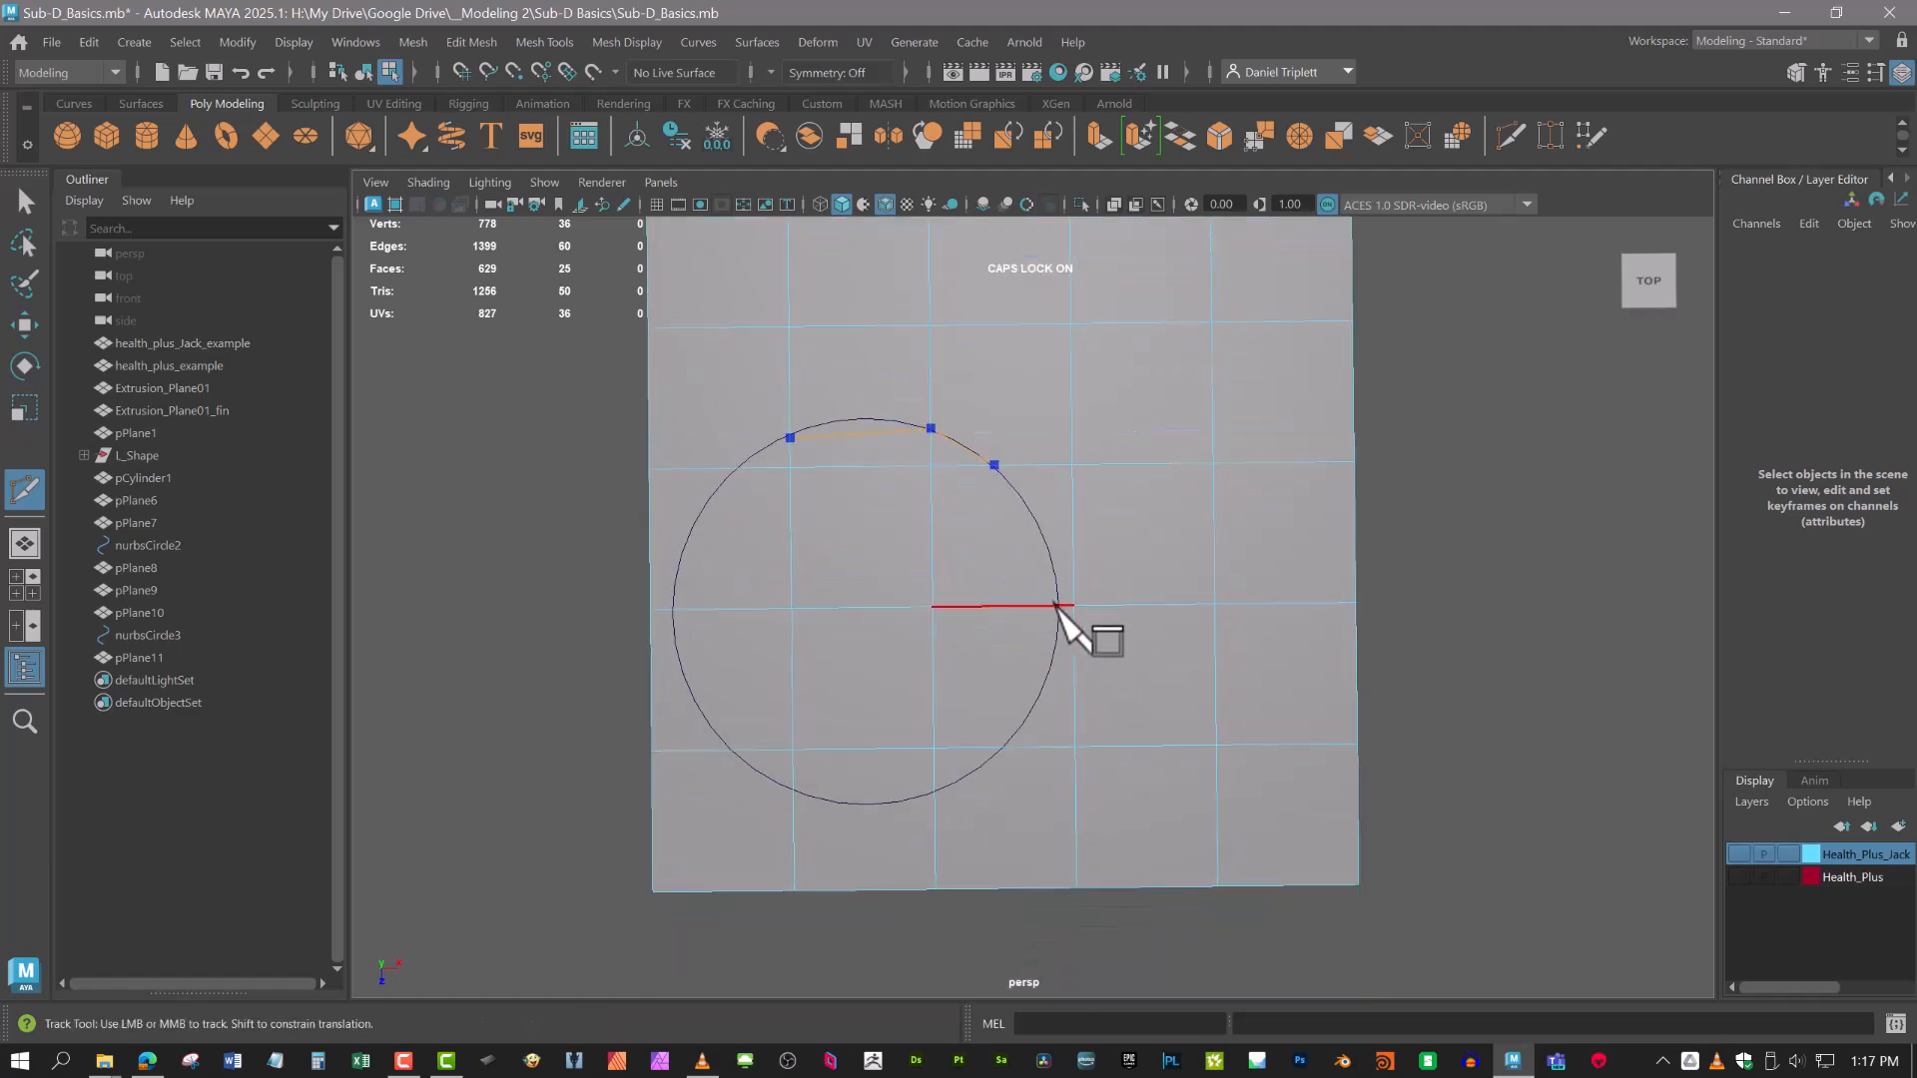
{"action": "left_click", "coordinate": [1058, 605]}
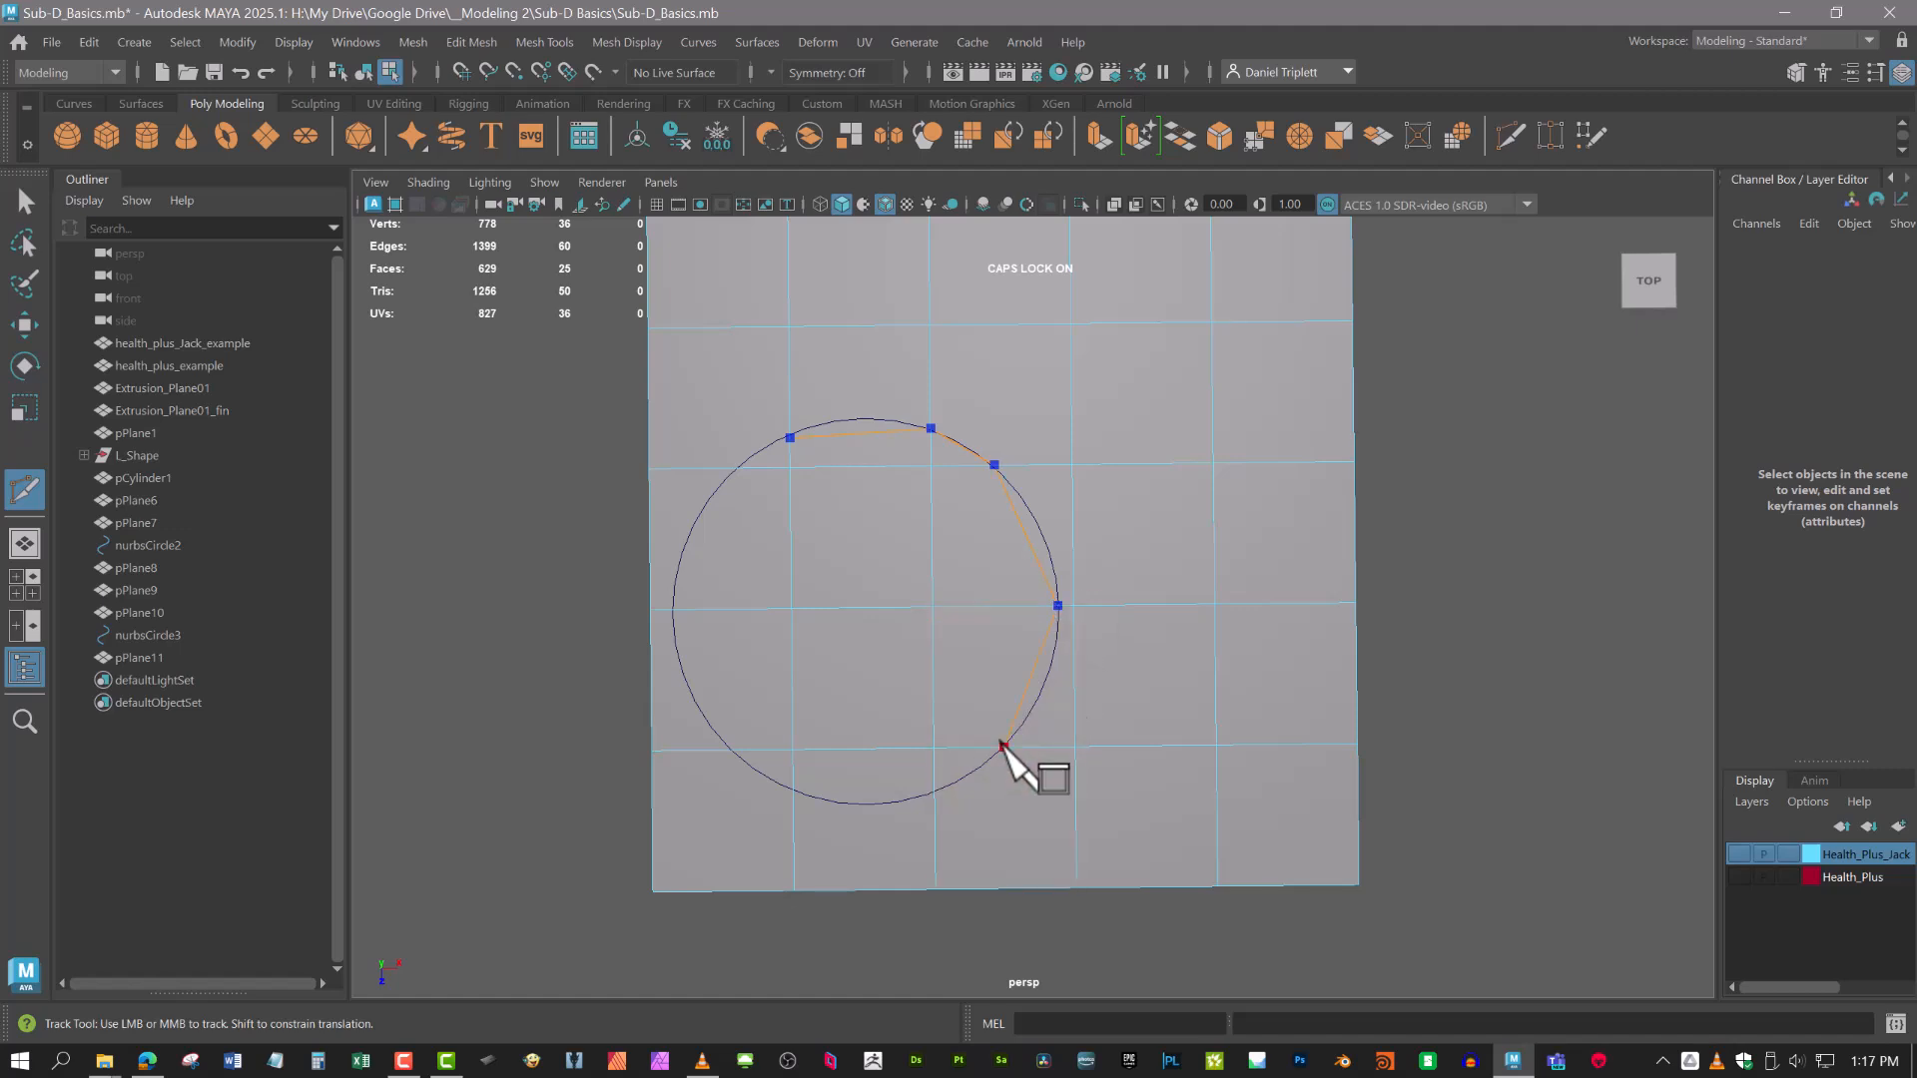
{"action": "left_click", "coordinate": [1002, 746]}
{"action": "left_click", "coordinate": [933, 793]}
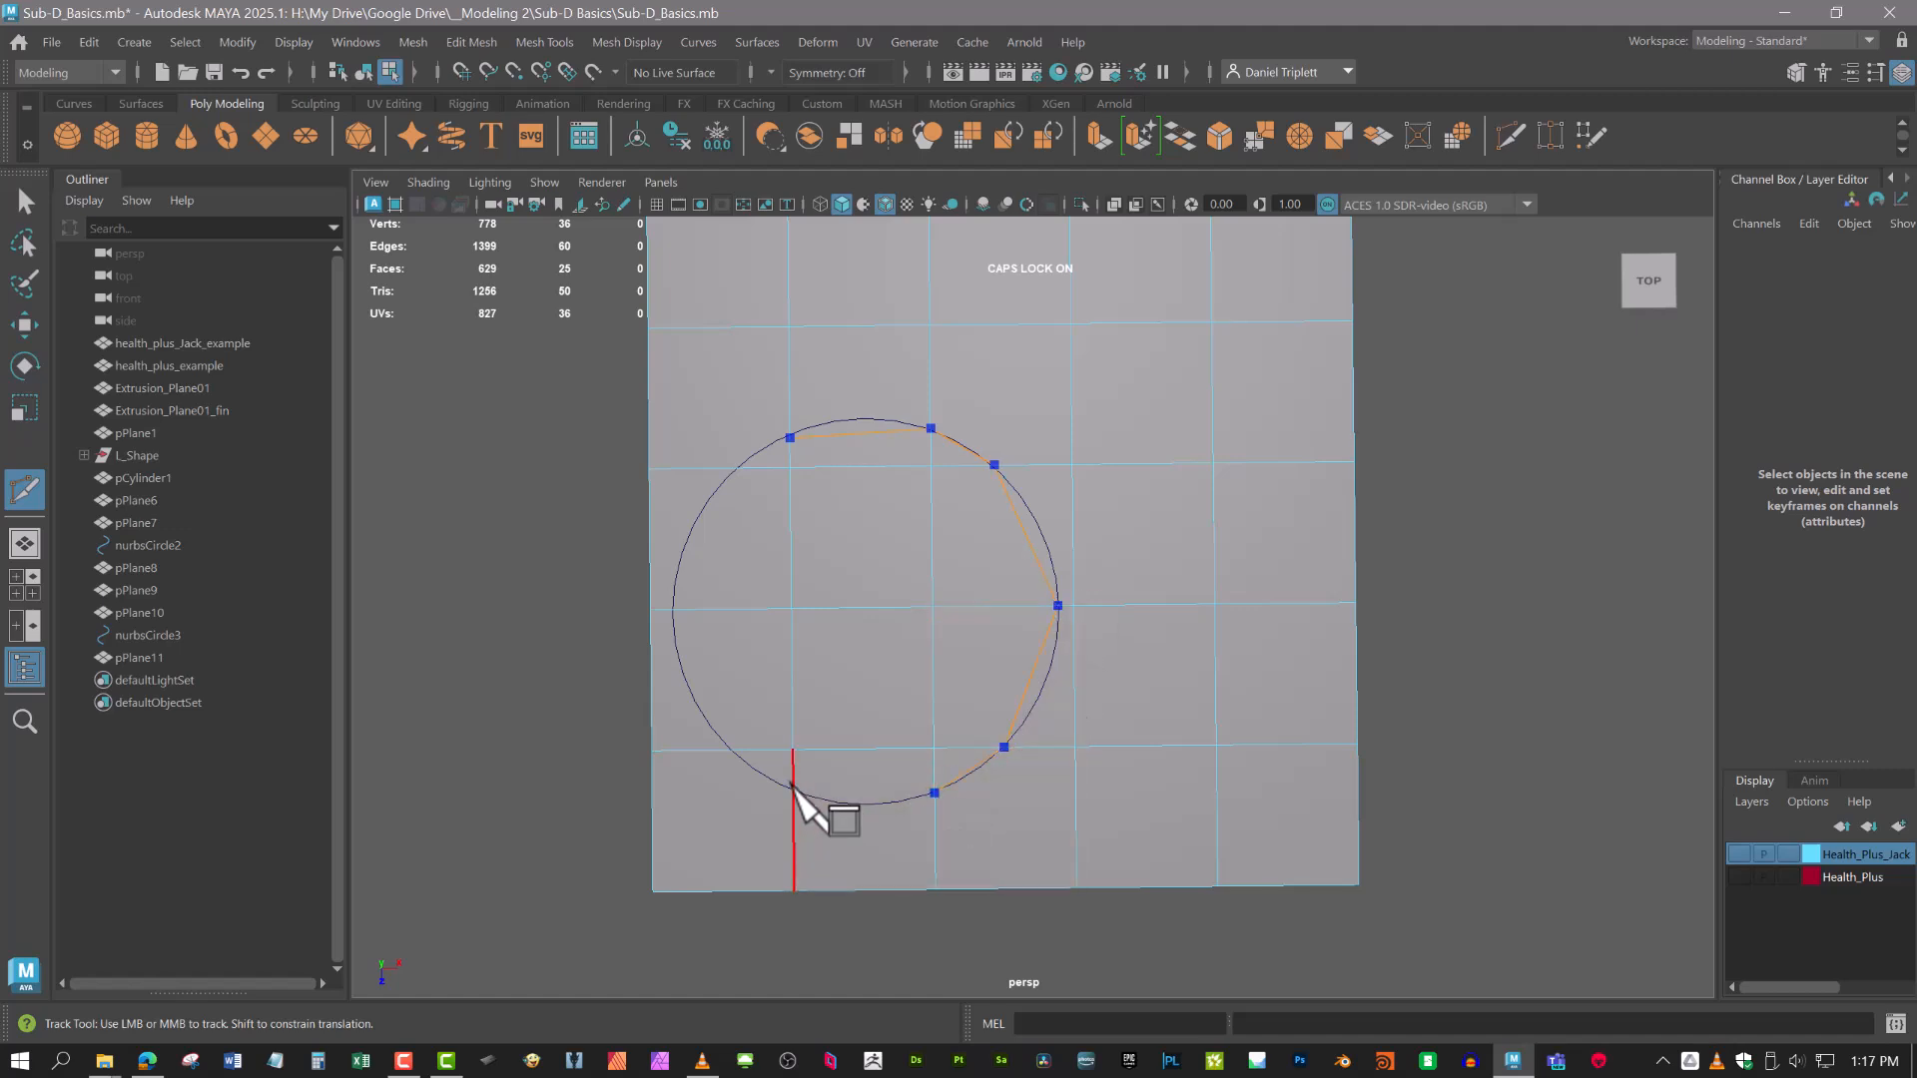
{"action": "left_click", "coordinate": [792, 790]}
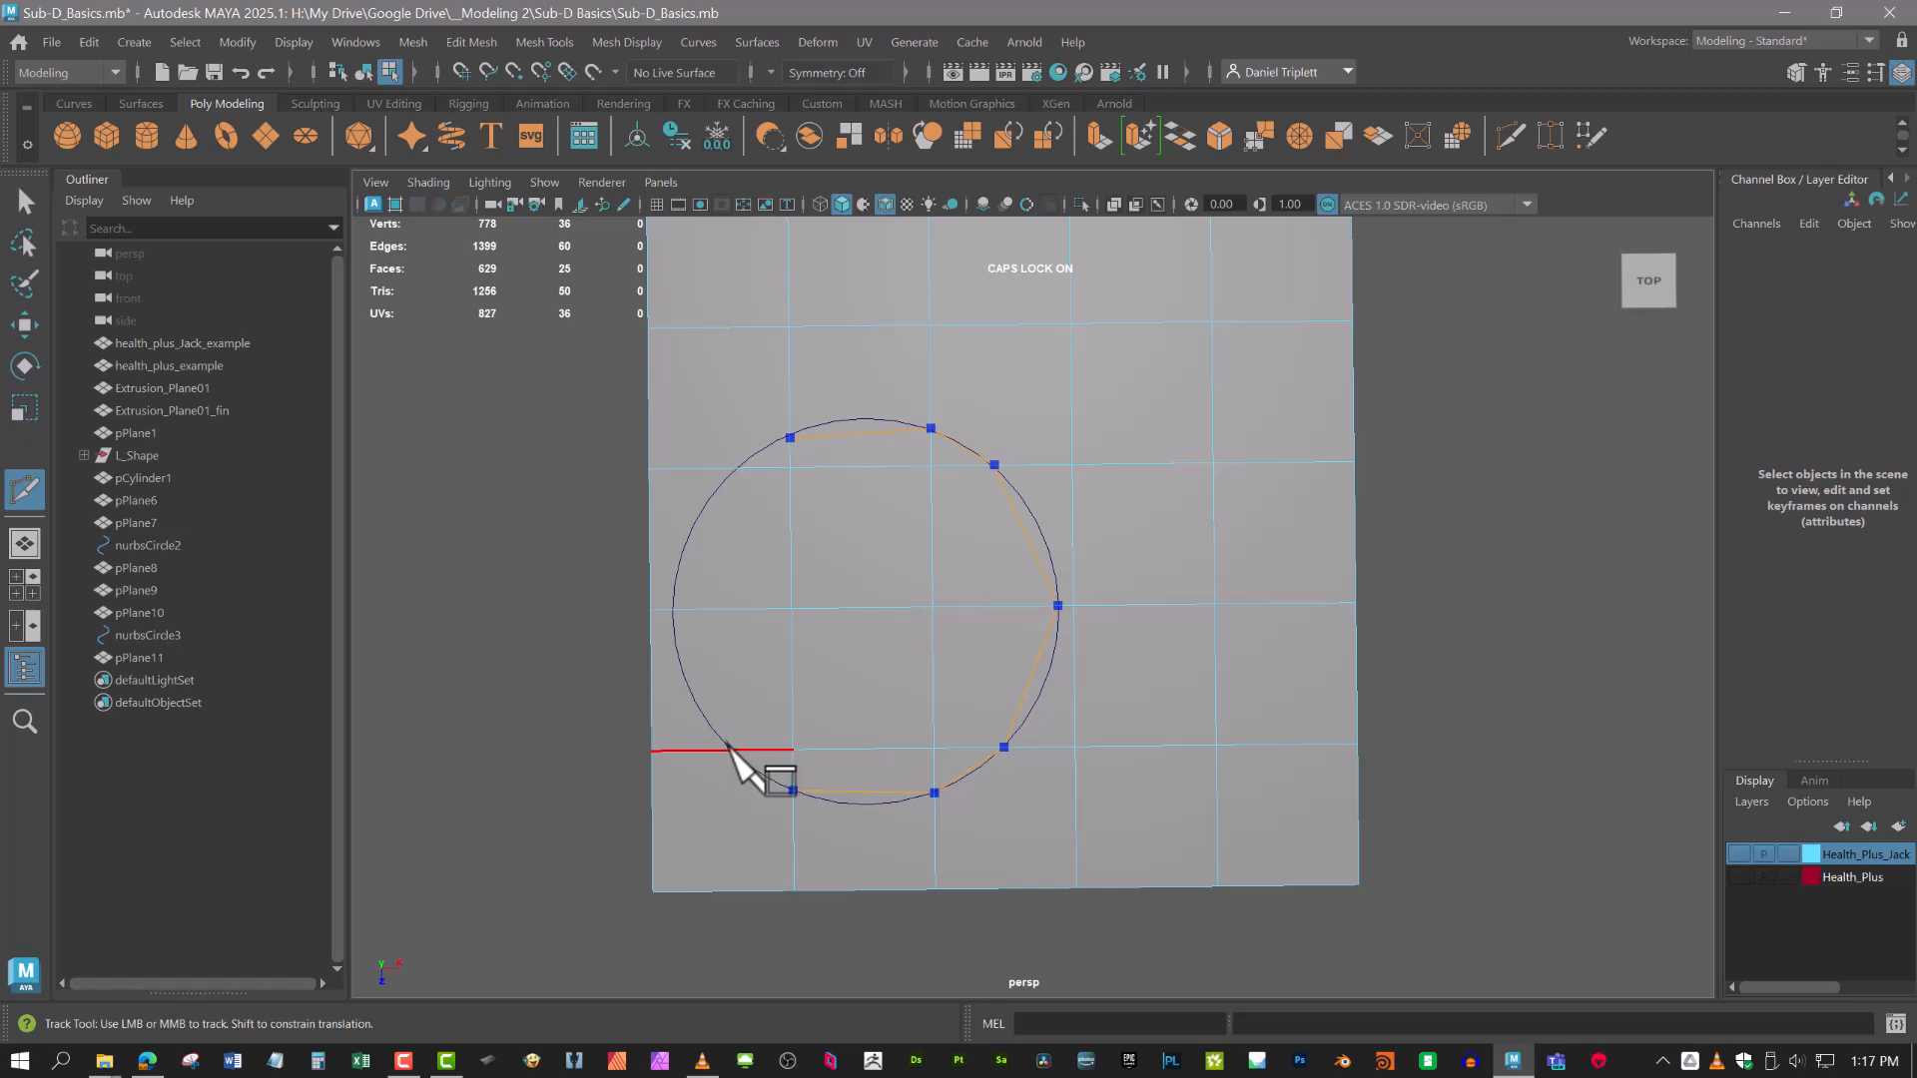
{"action": "left_click", "coordinate": [730, 749]}
{"action": "left_click", "coordinate": [672, 608]}
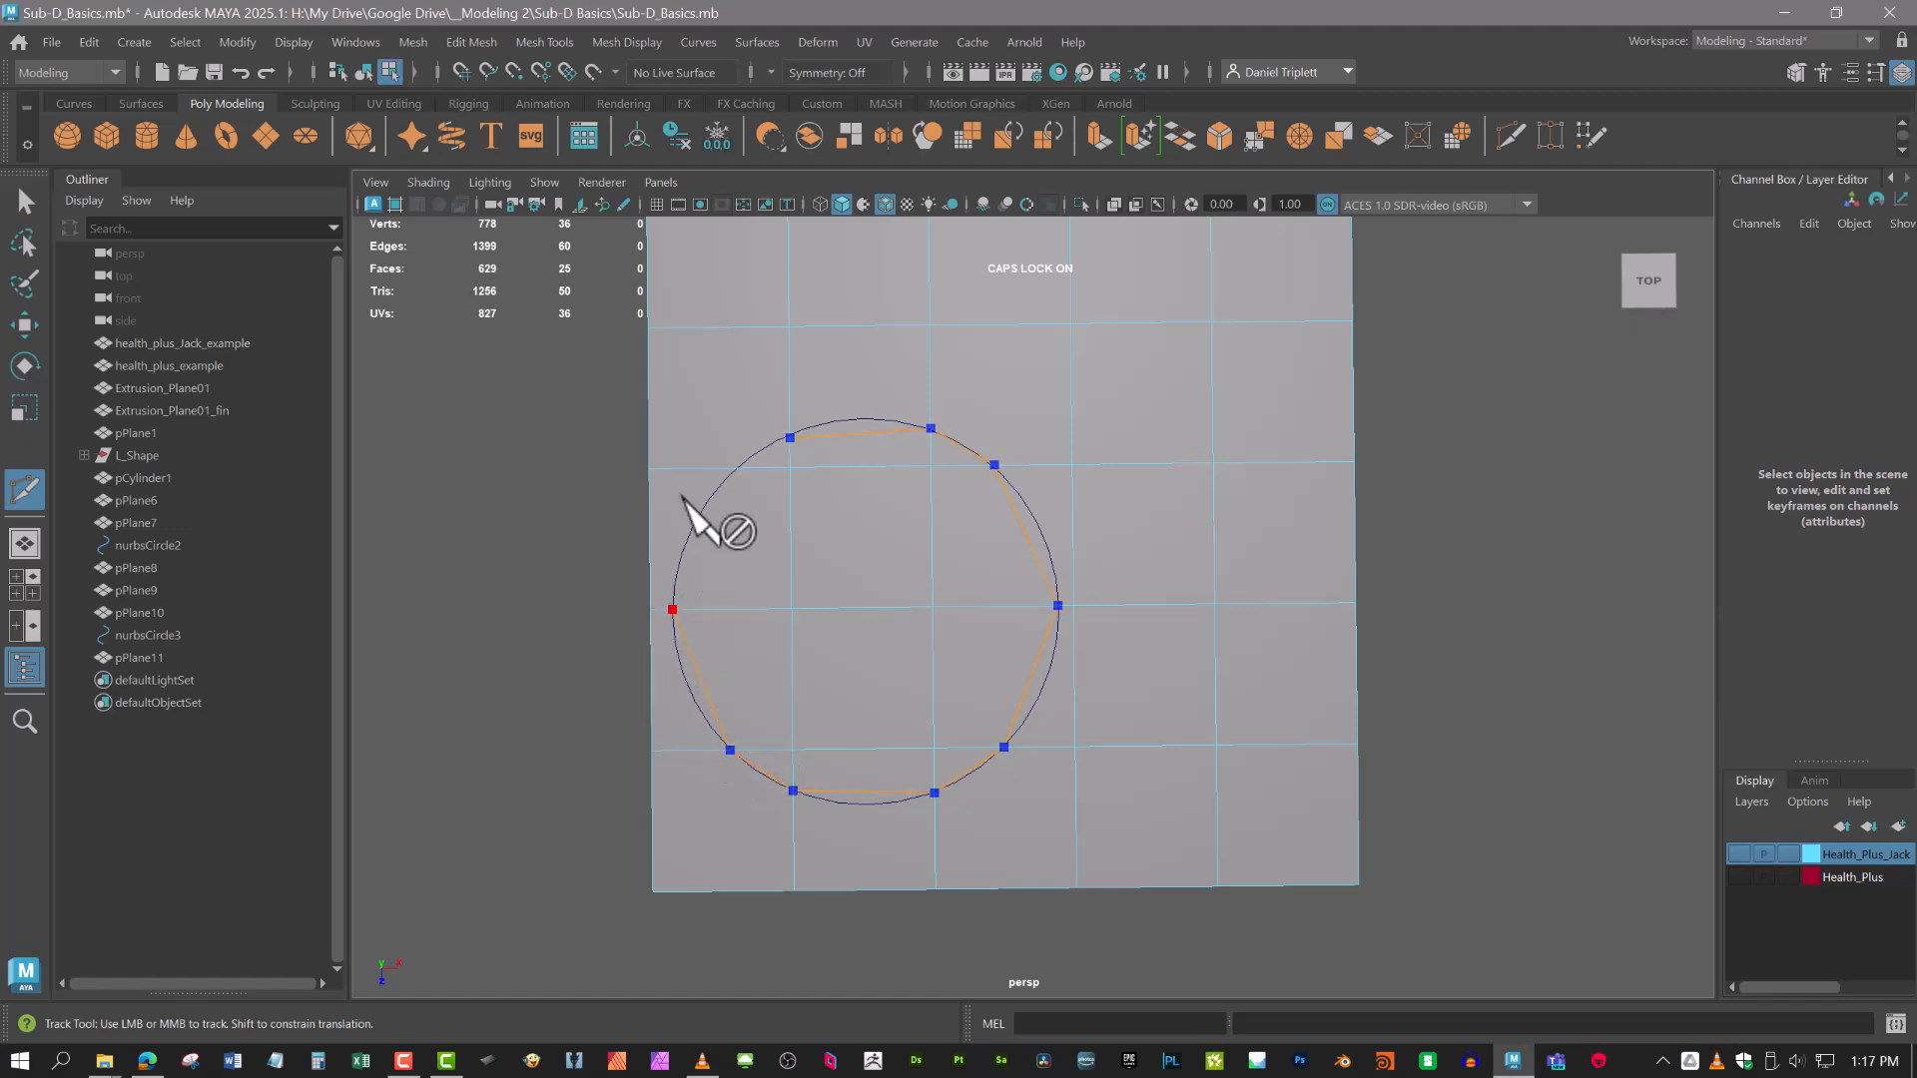
{"action": "left_click", "coordinate": [736, 466]}
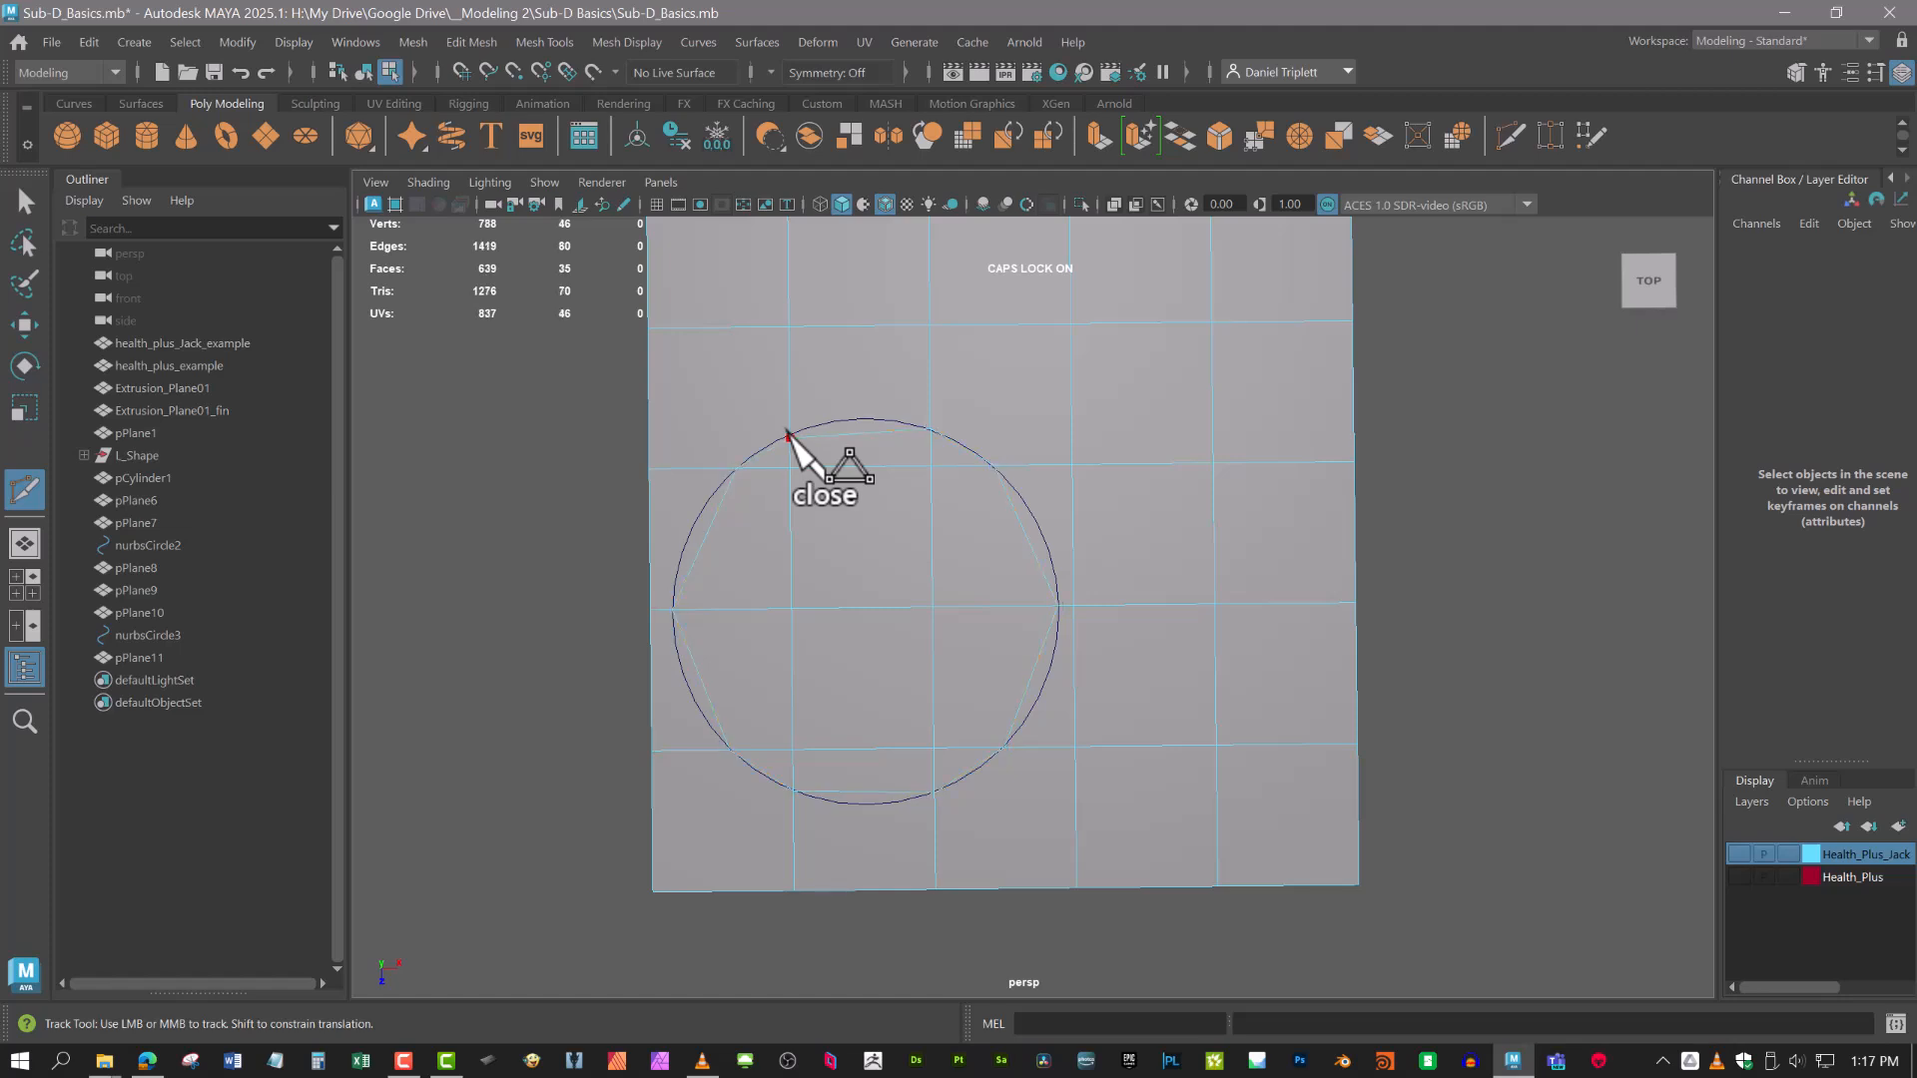
Multi-Cut a diagonal edge from each of the four surrounding grid corners to the middle of the loop's nearest slanted edge.
{"action": "left_click", "coordinate": [648, 327]}
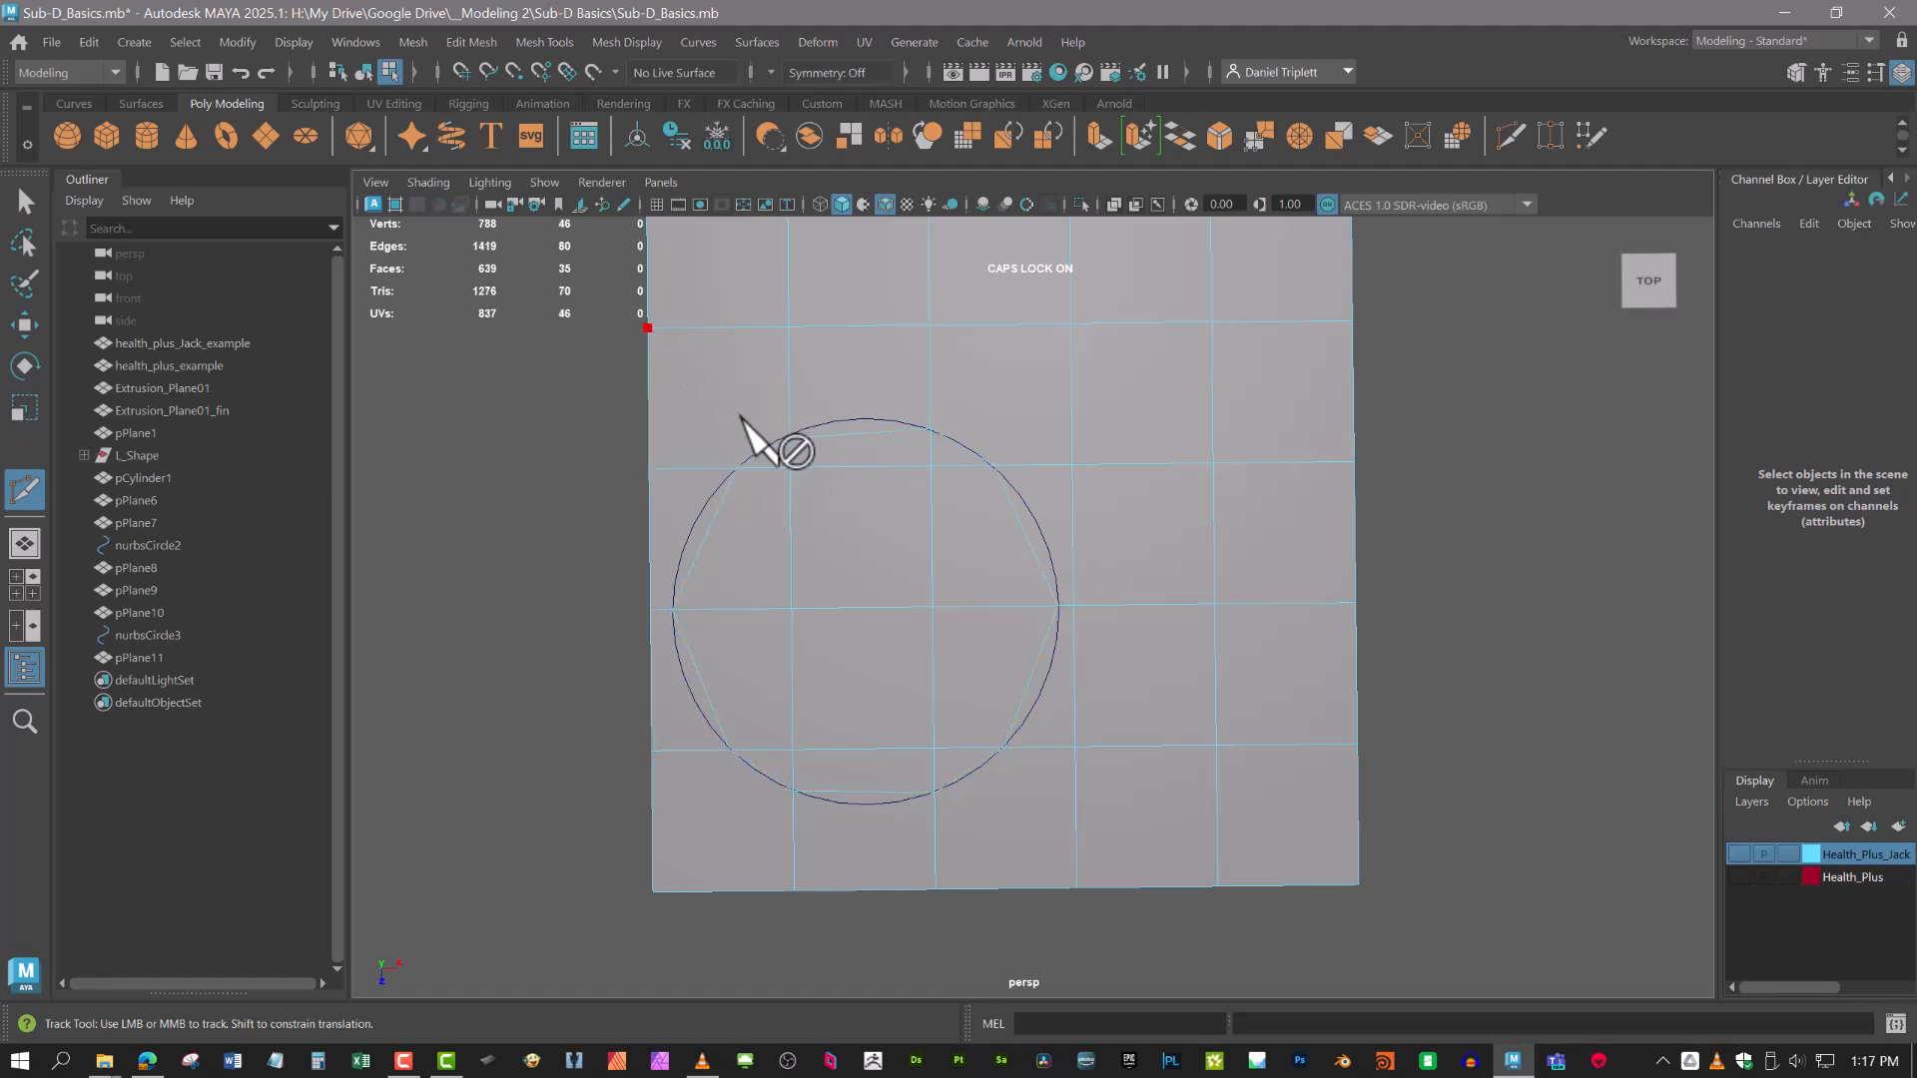
{"action": "left_click", "coordinate": [759, 439]}
{"action": "right_click", "coordinate": [758, 439]}
{"action": "left_click", "coordinate": [1069, 322]}
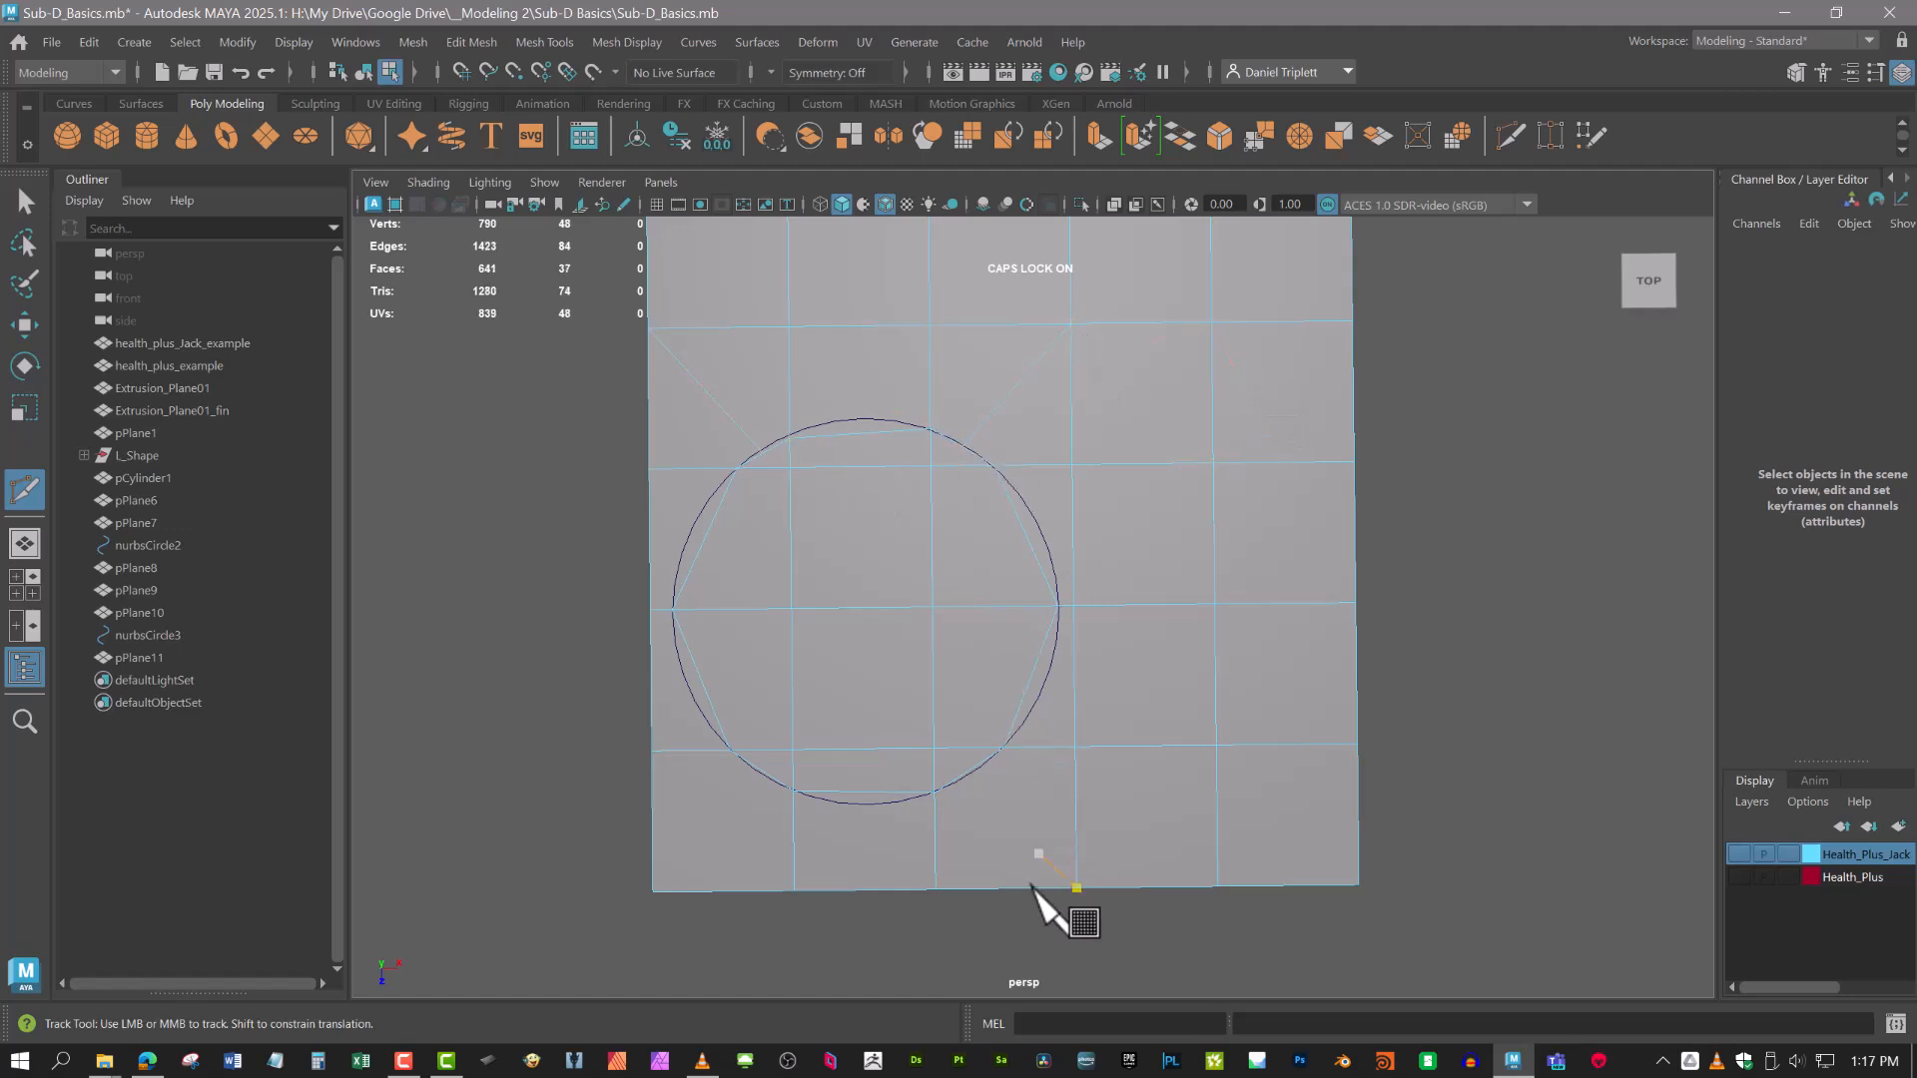
{"action": "left_click", "coordinate": [1016, 827]}
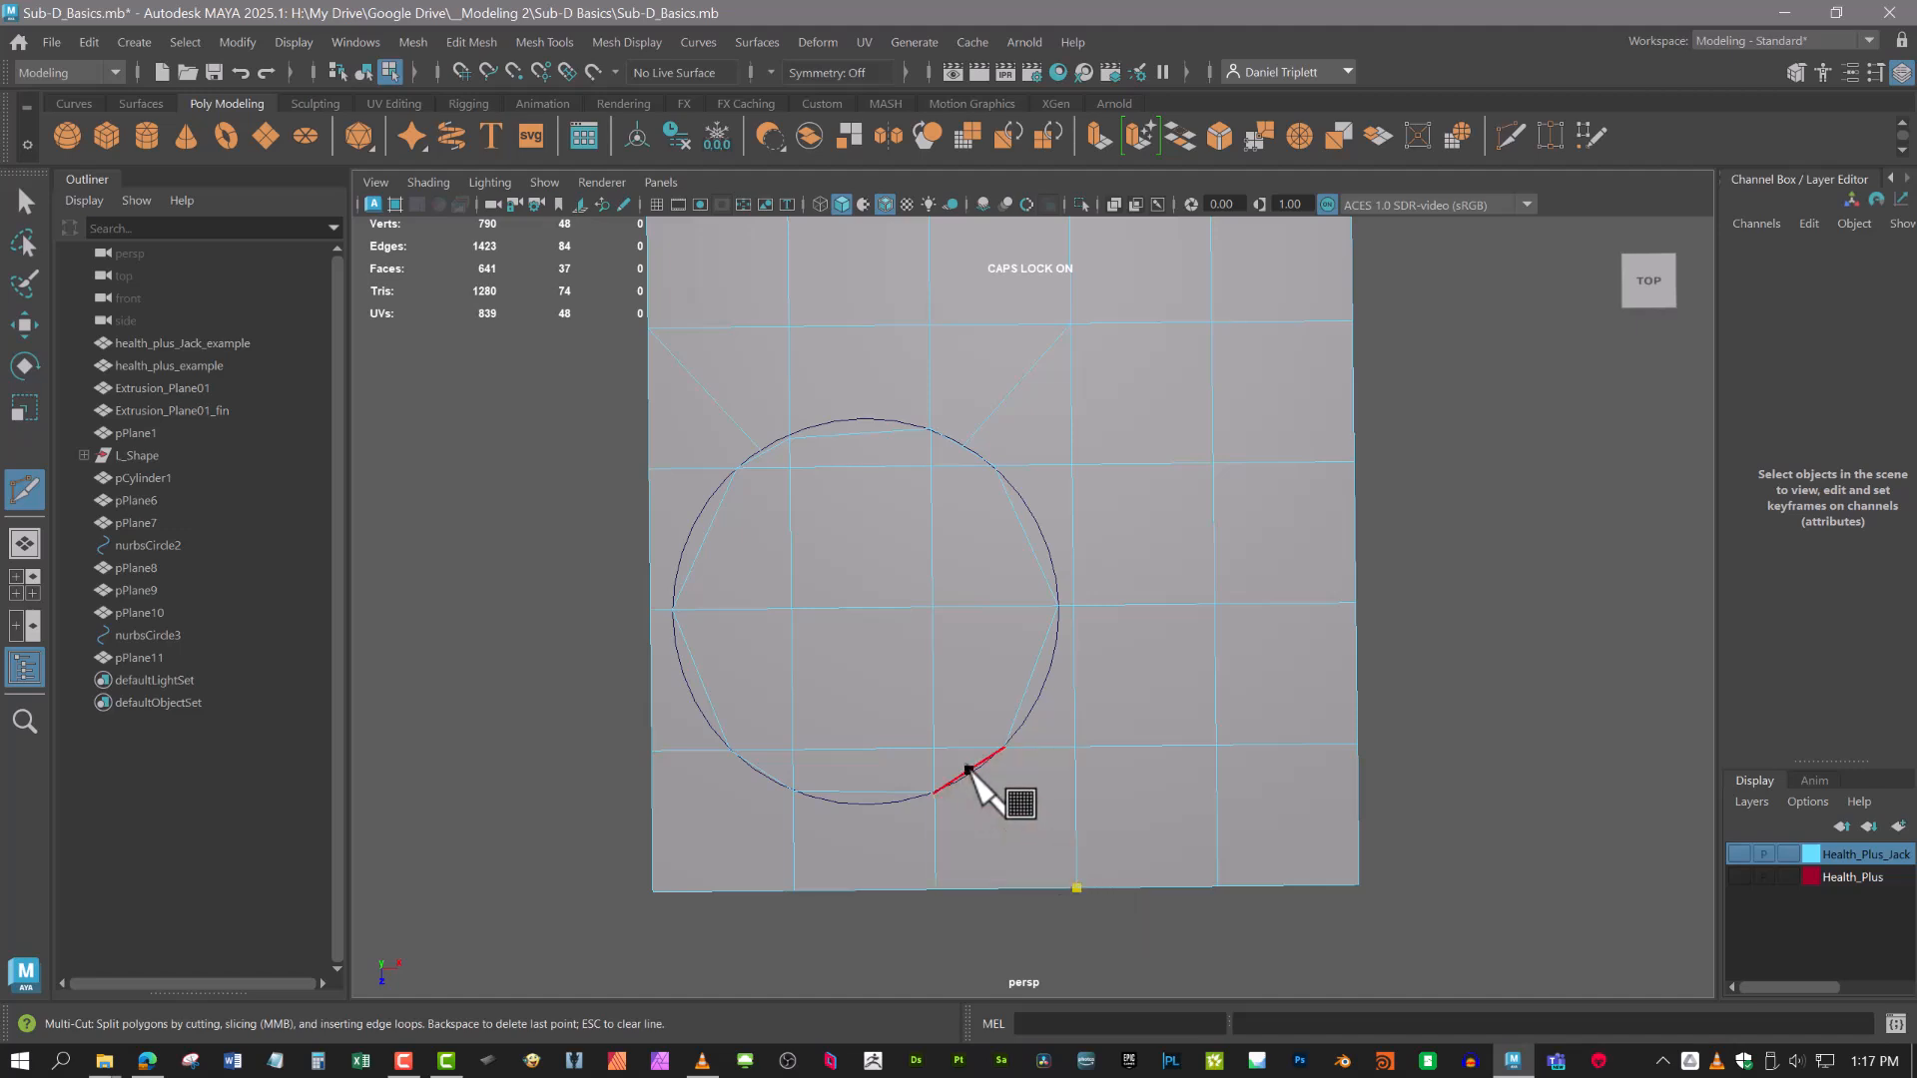
{"action": "left_click", "coordinate": [967, 769]}
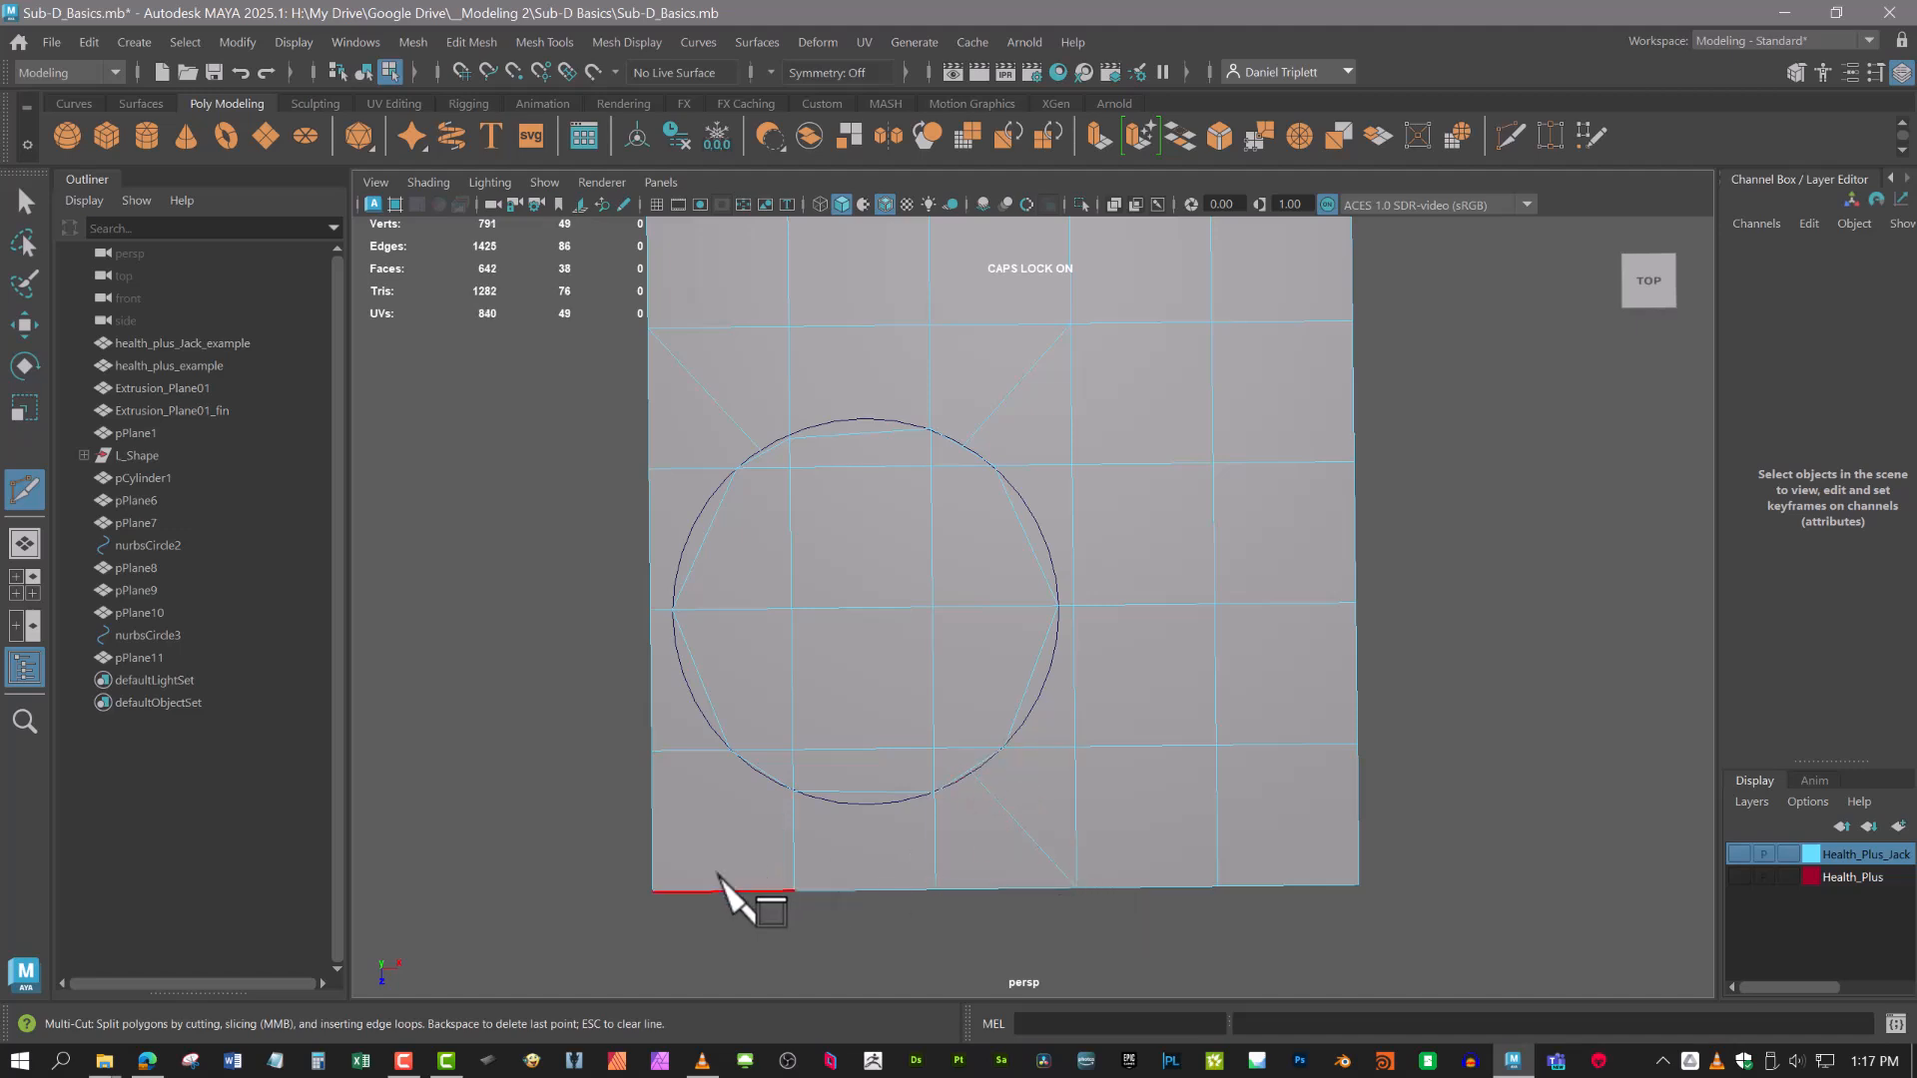
{"action": "left_click", "coordinate": [652, 889]}
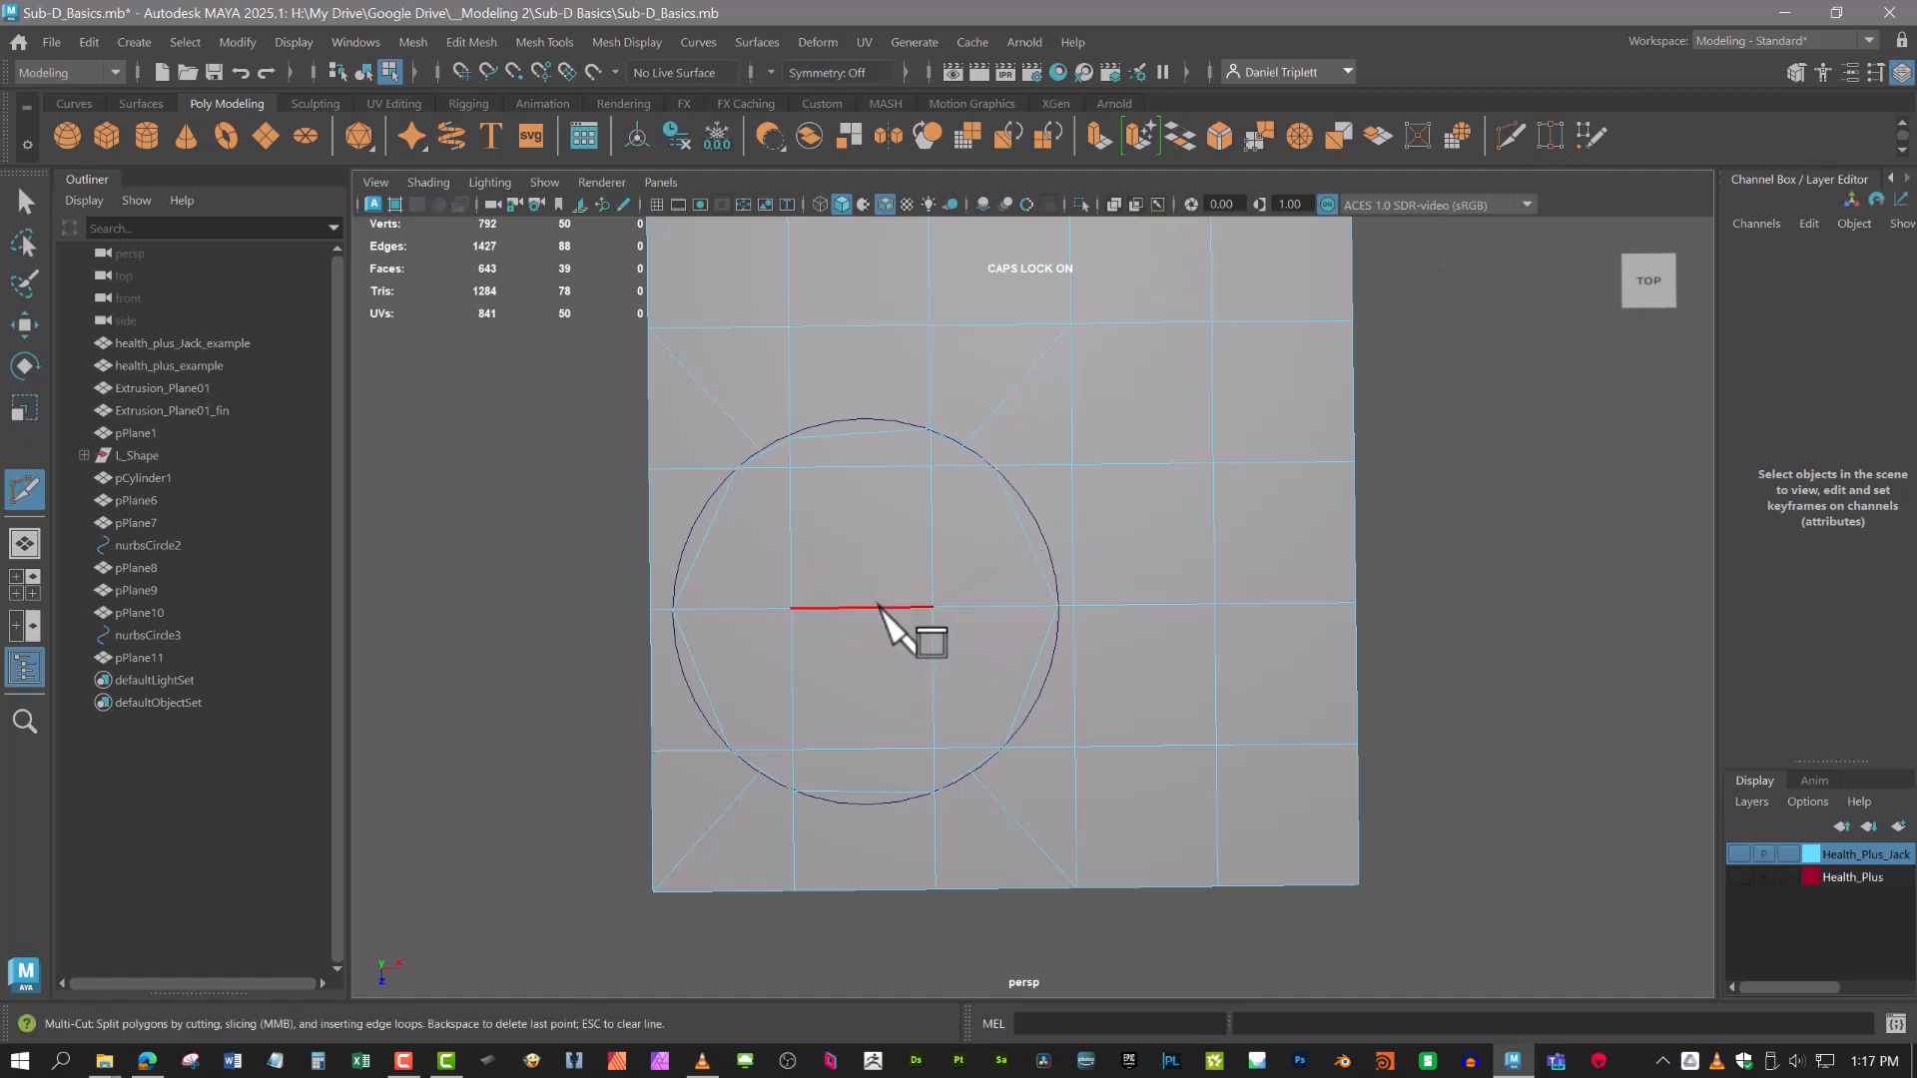
Select the two centre faces, grow the selection to all twelve faces inside the cut loop, and circularize them.
{"action": "key", "text": "q"}
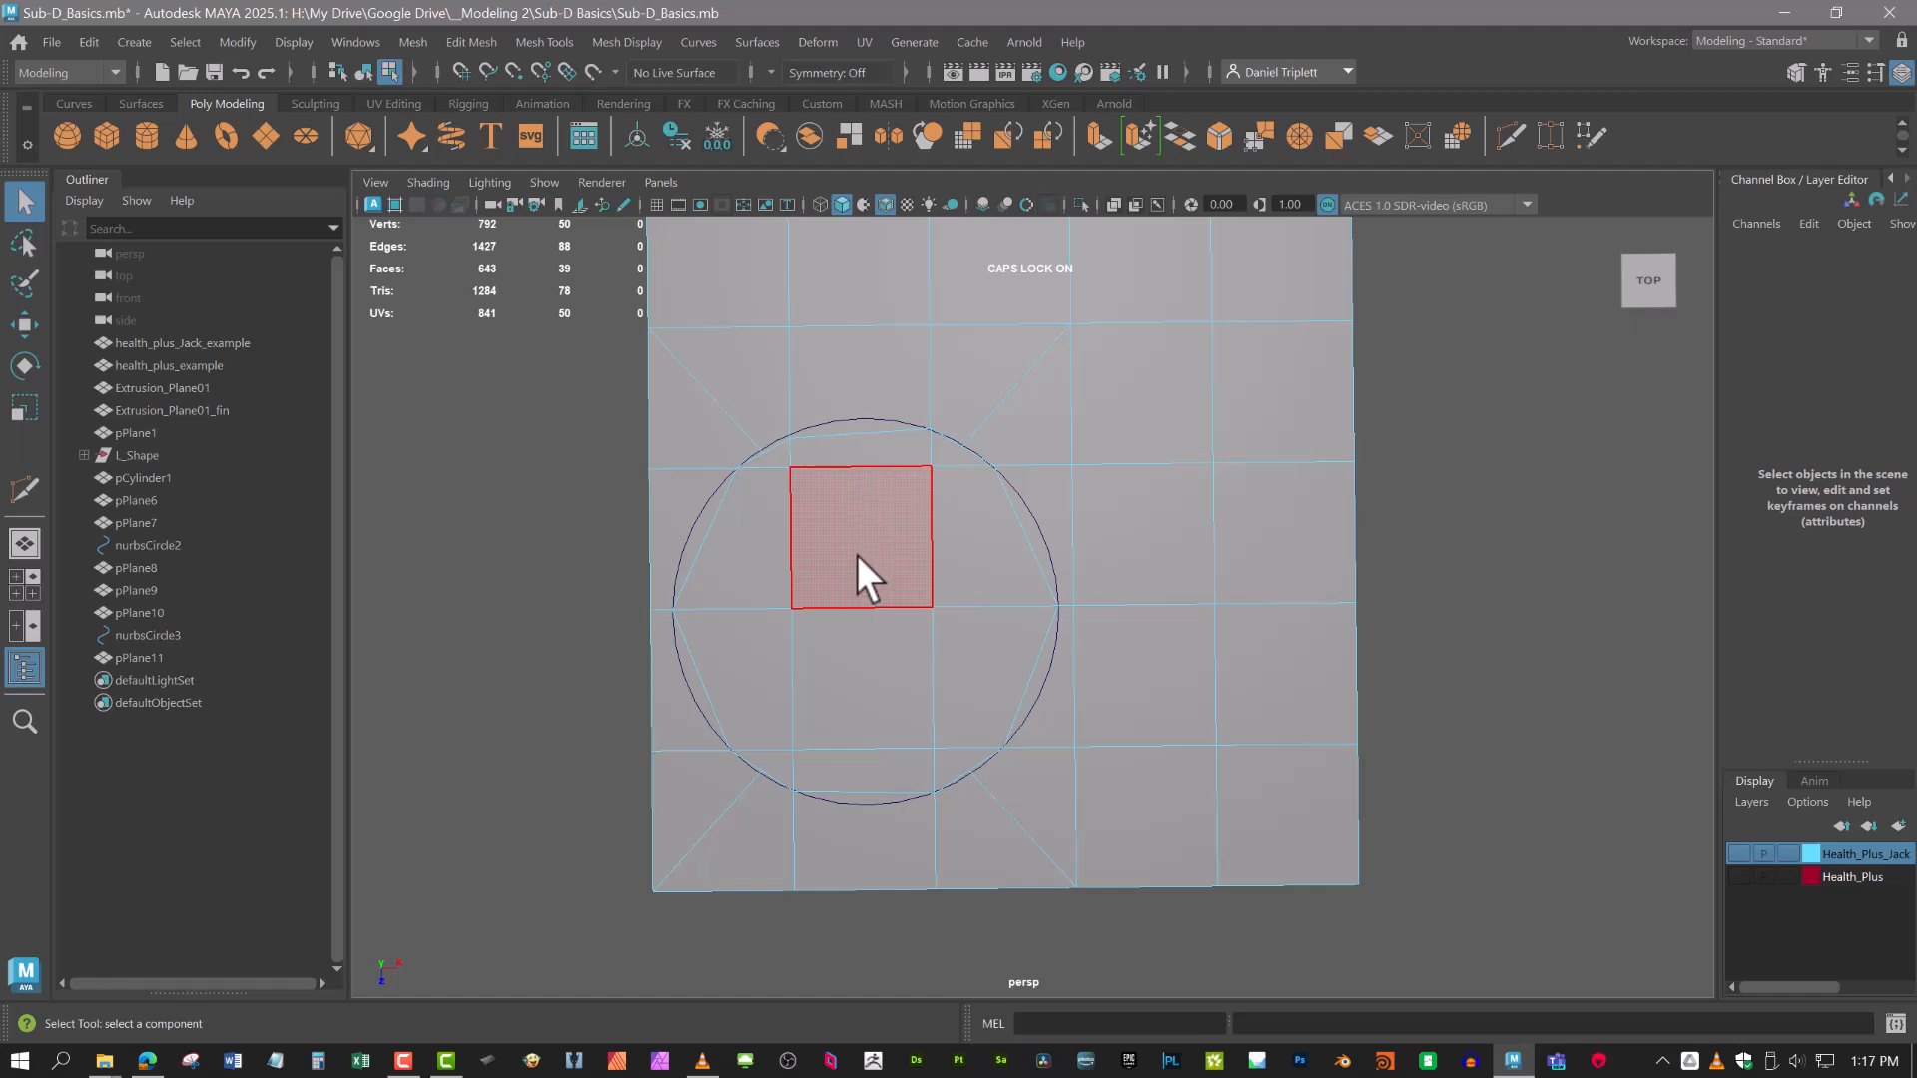
{"action": "left_click", "coordinate": [854, 561]}
{"action": "left_click", "coordinate": [859, 663], "text": "shift"}
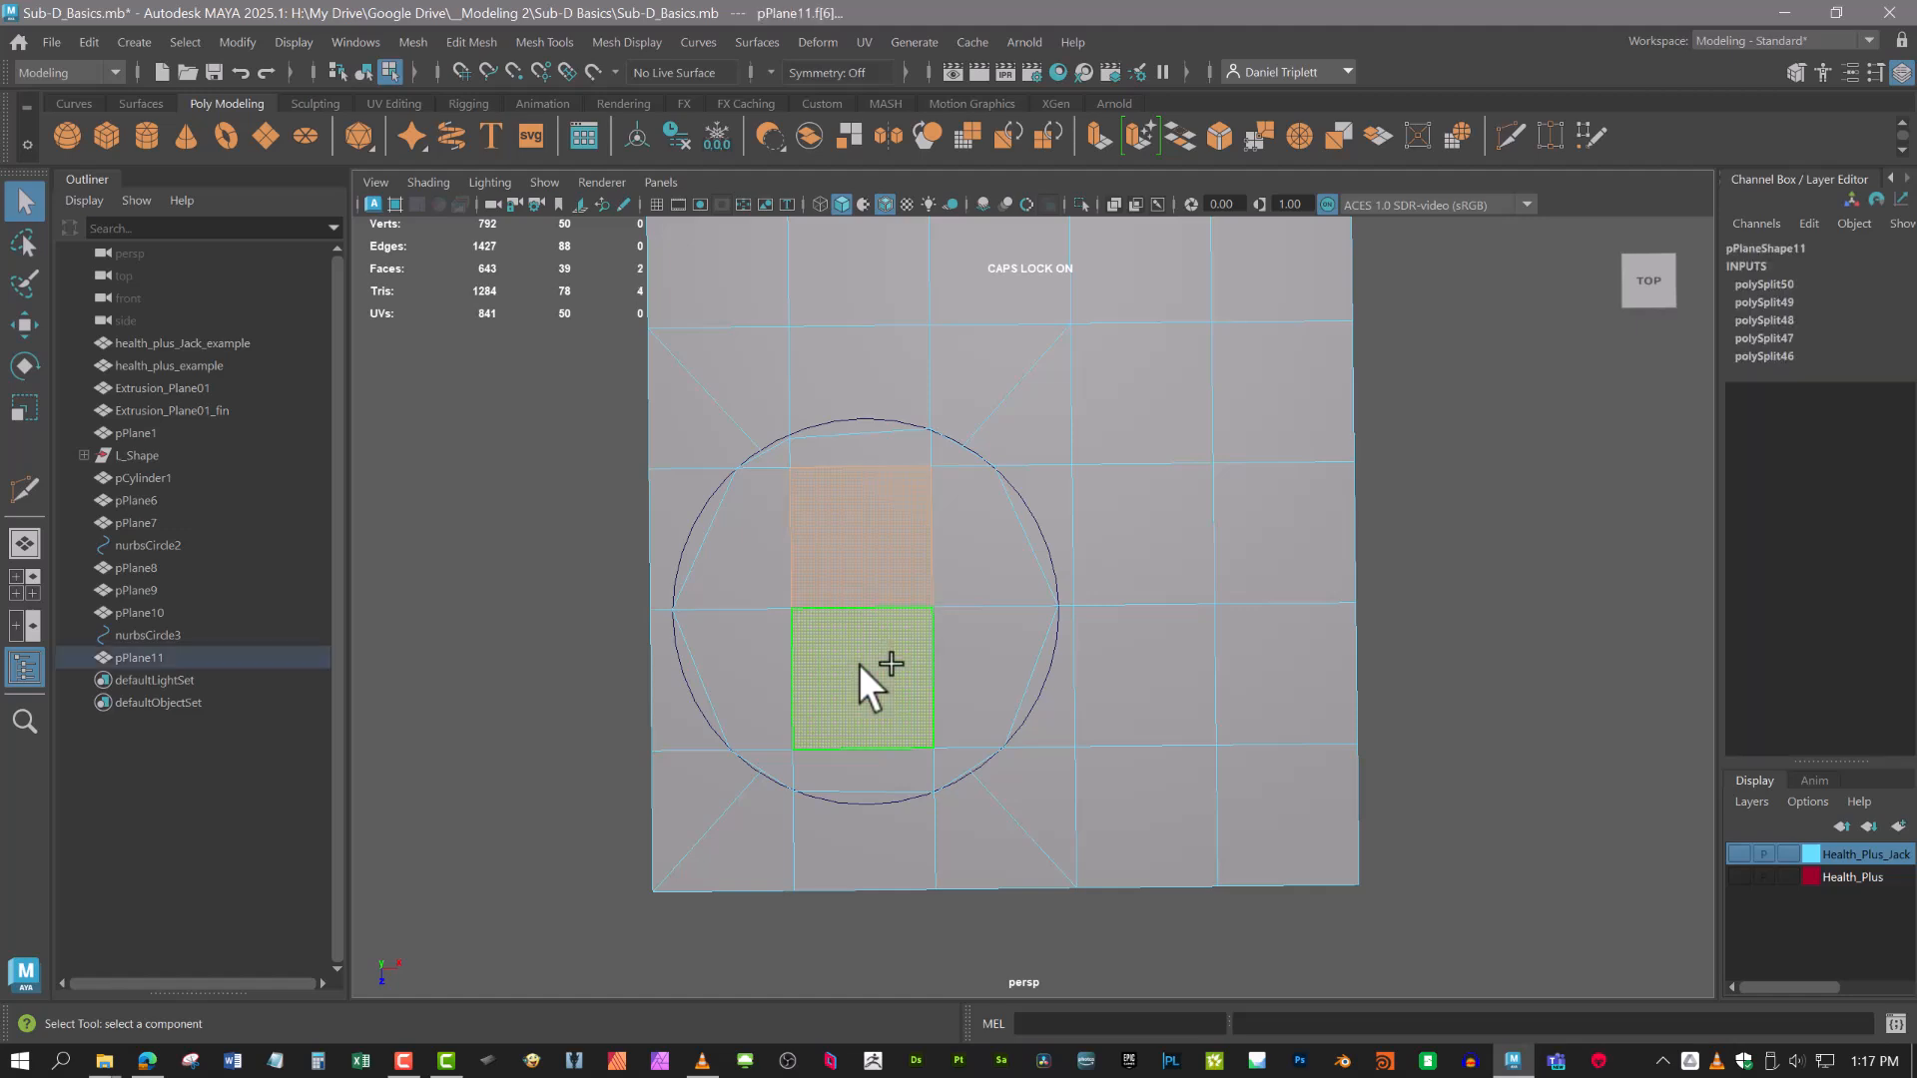
{"action": "key", "text": "shift+period"}
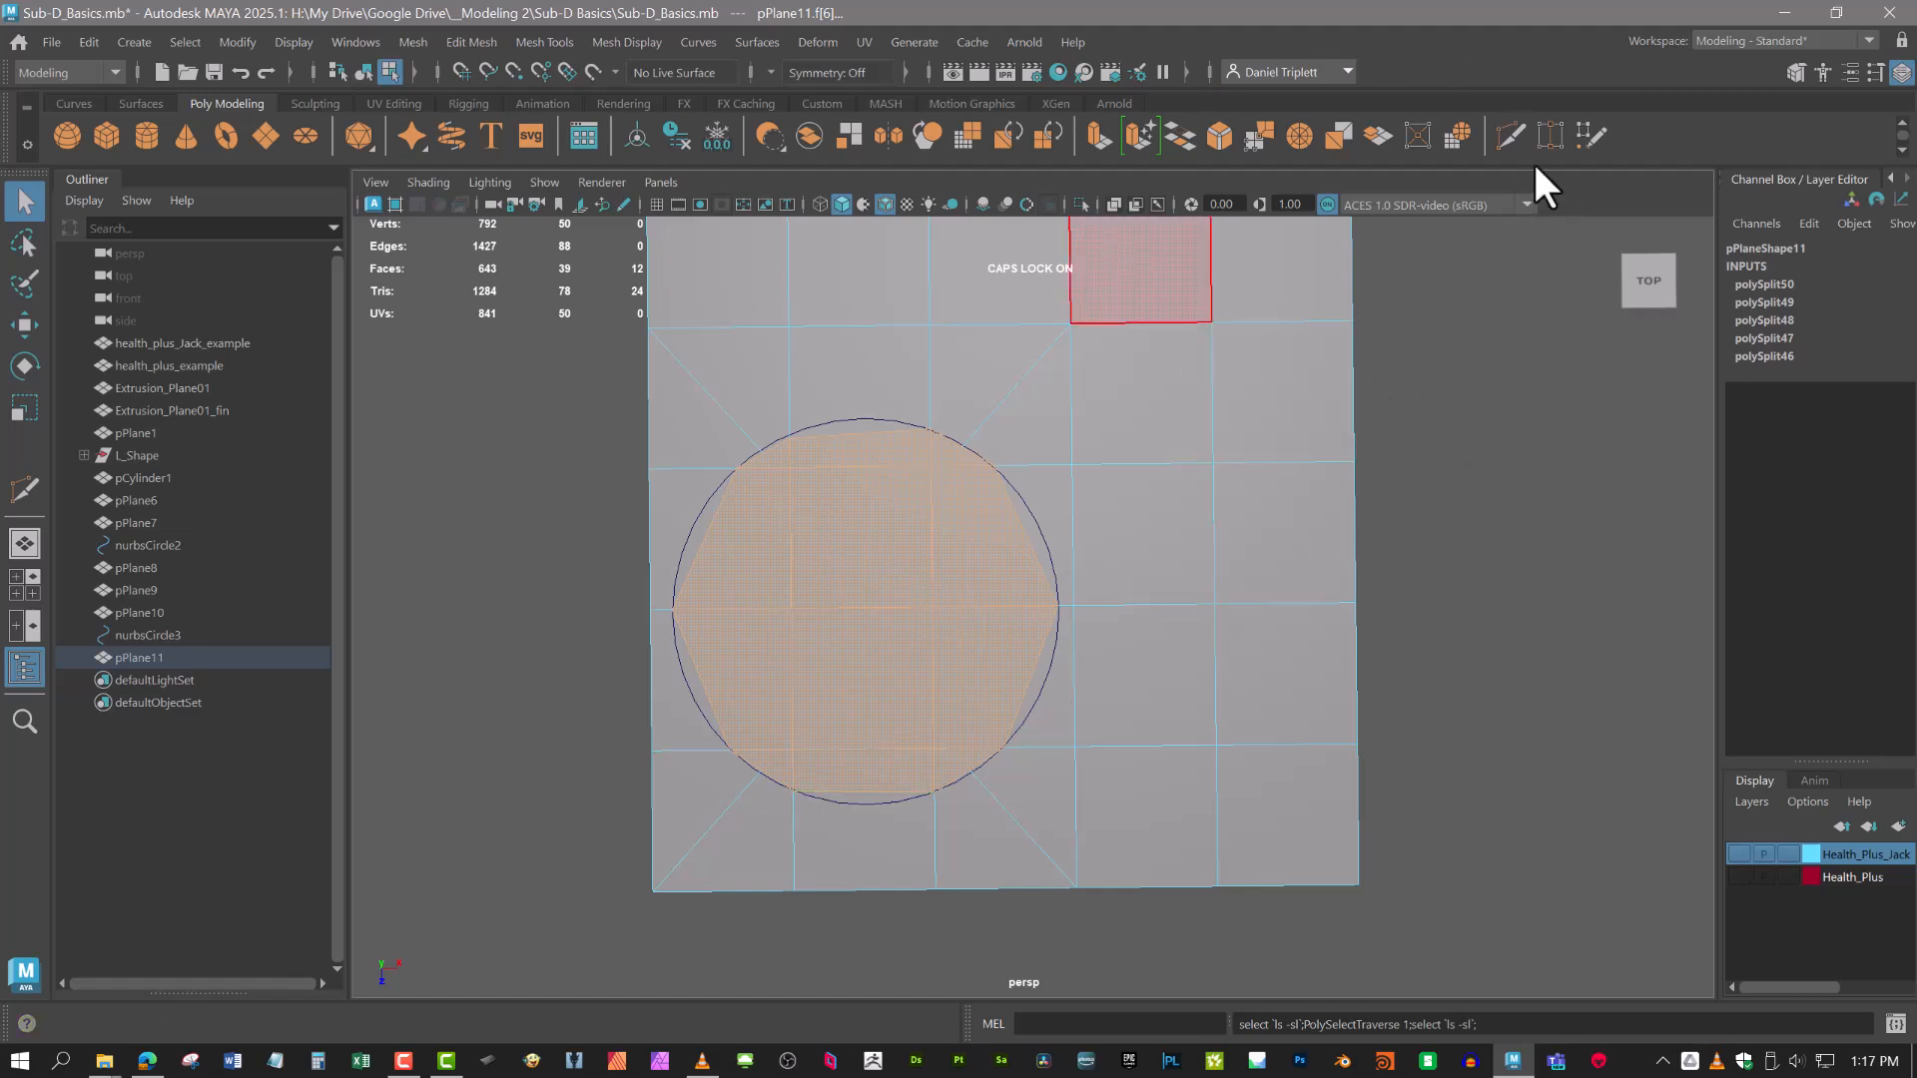
{"action": "left_click", "coordinate": [1458, 134]}
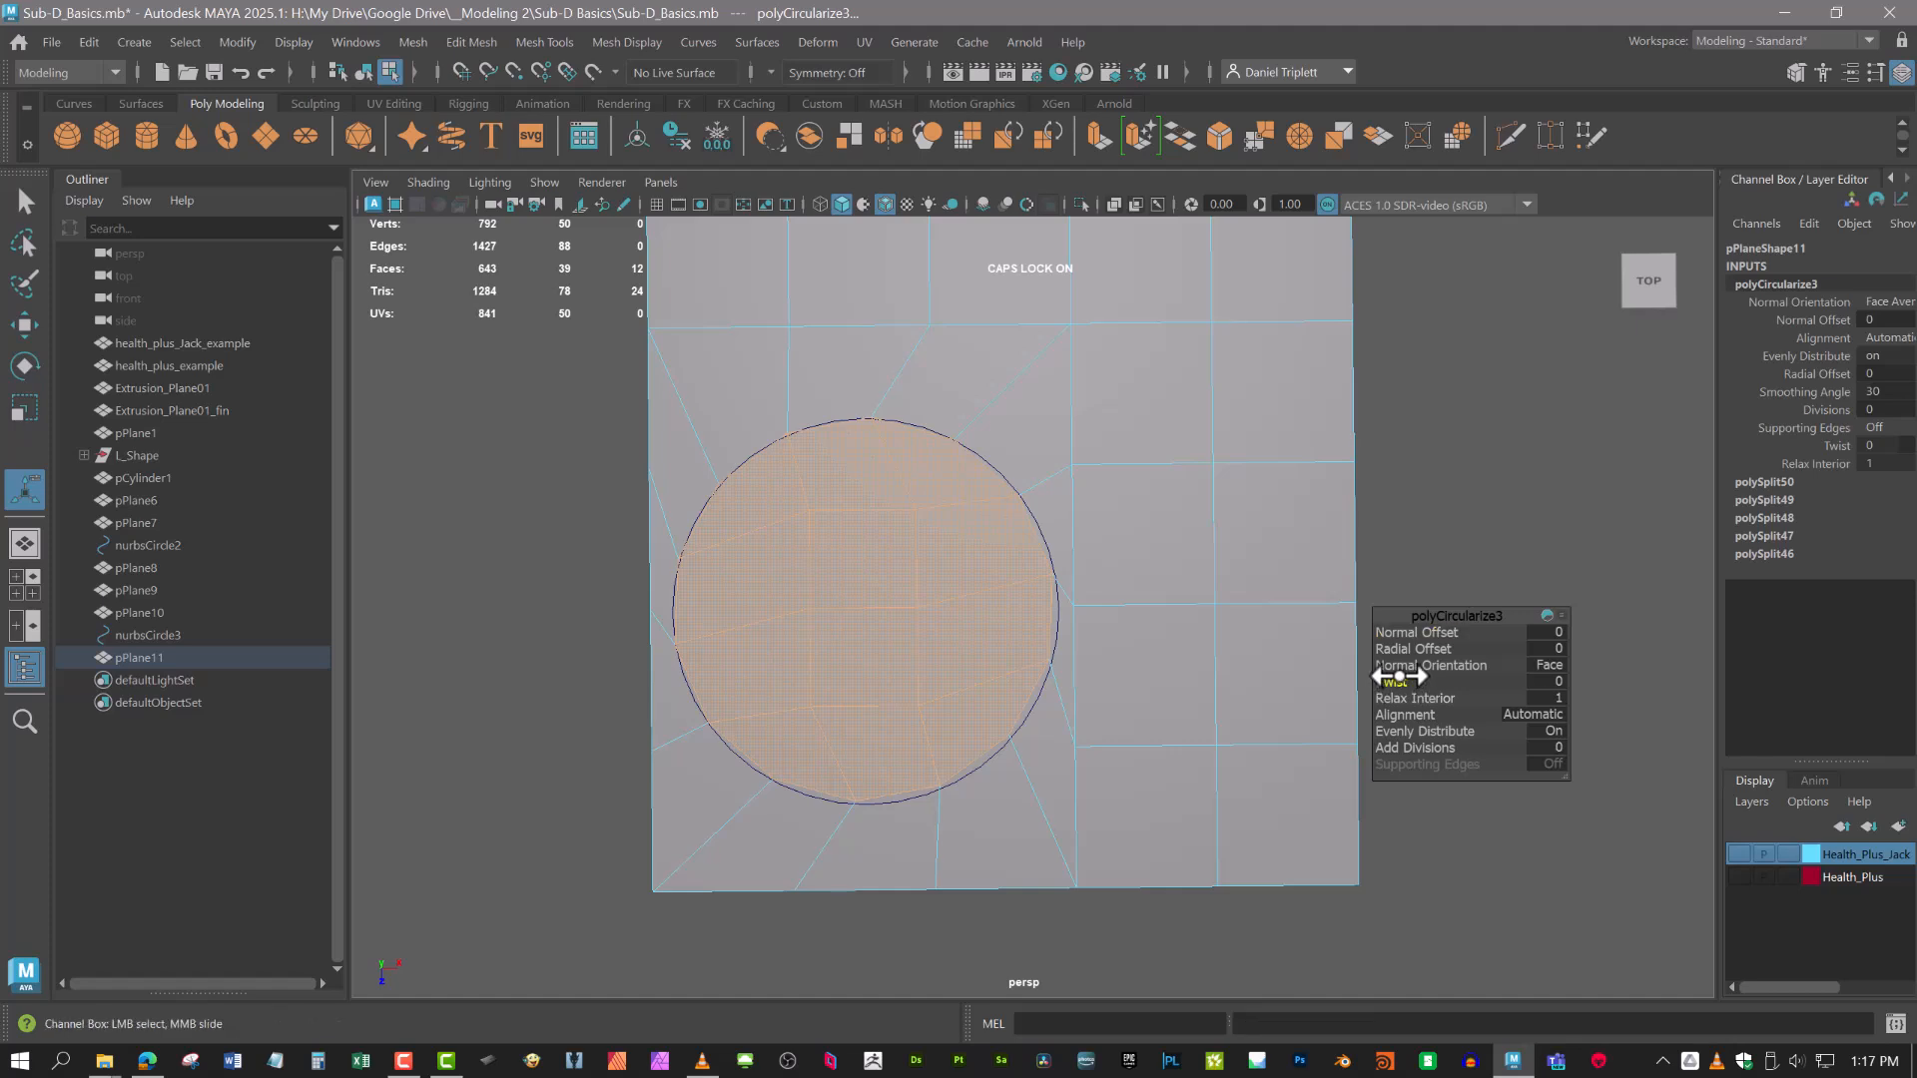
Set the Circularize twist to -10.4 to align the circle's points with the surrounding grid edges.
{"action": "left_click_drag", "start_coordinate": [1391, 679], "coordinate": [1319, 674]}
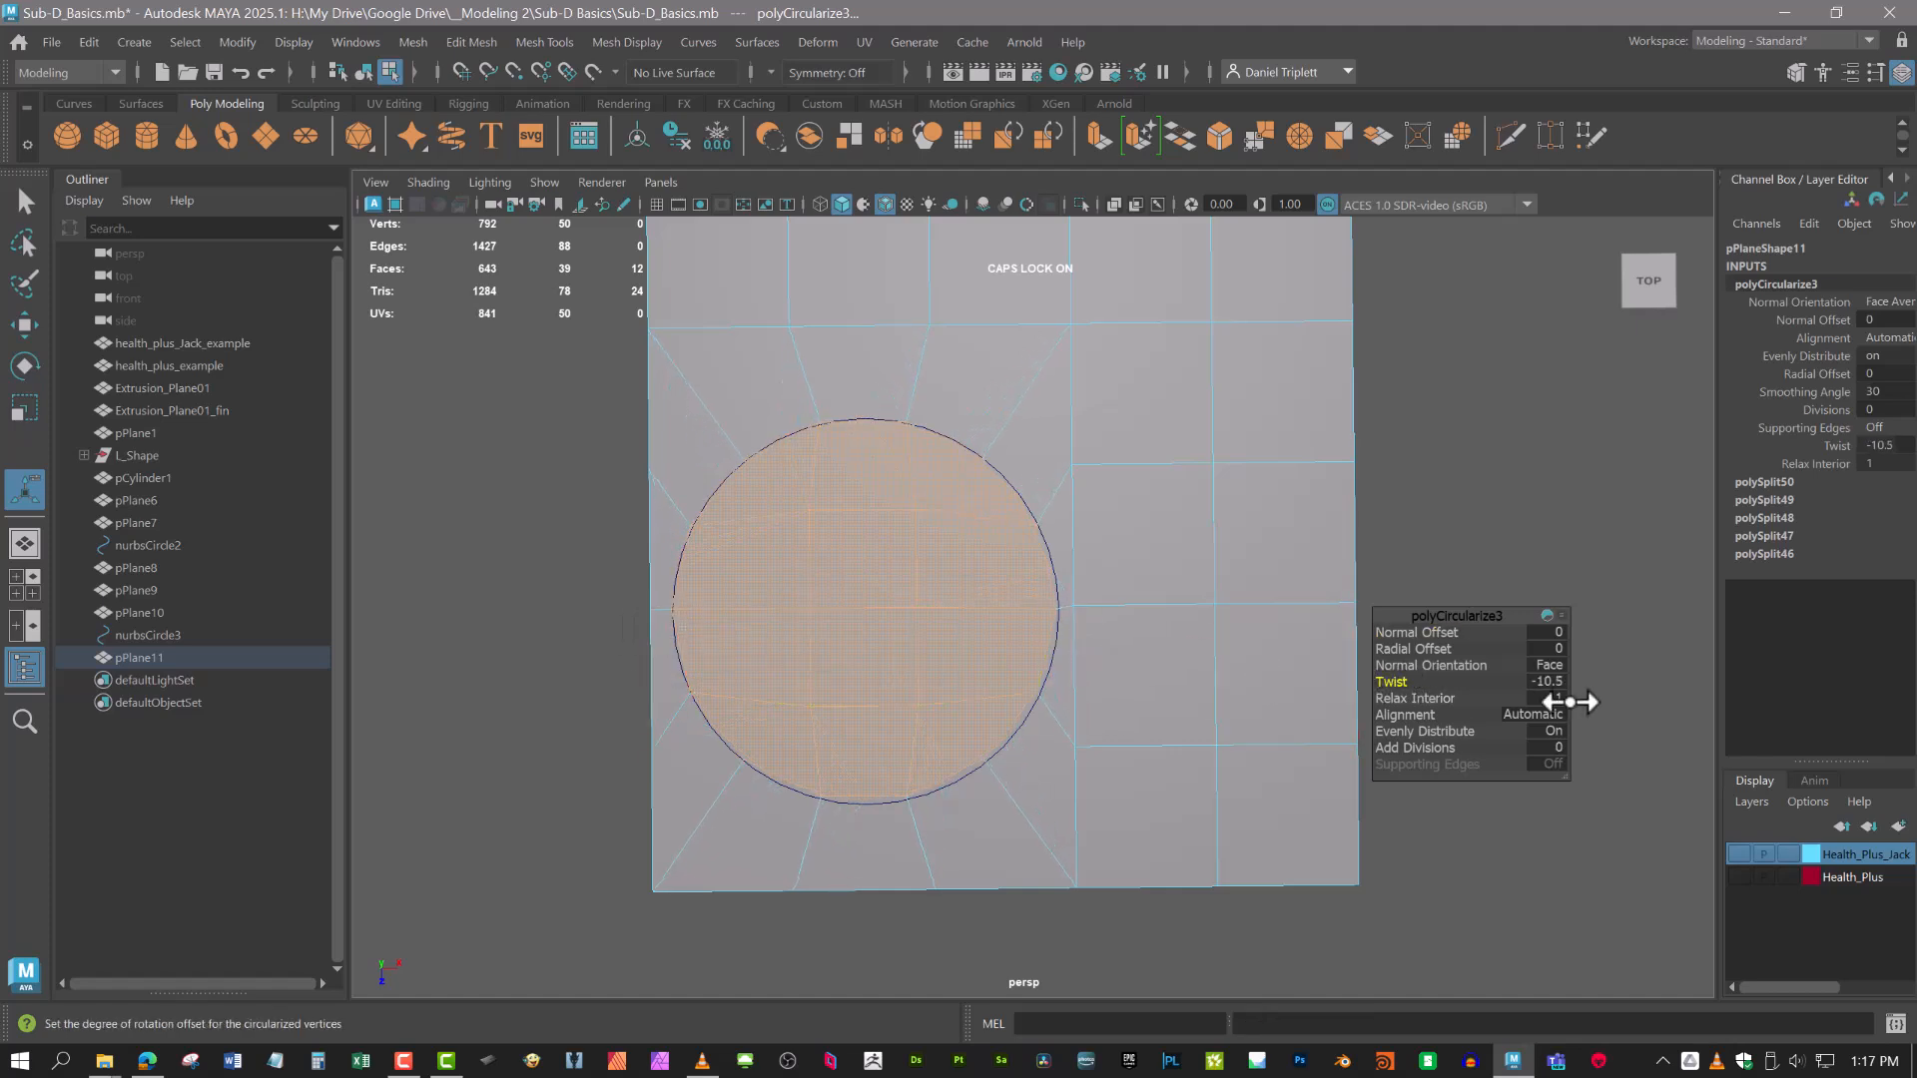
{"action": "left_click_drag", "start_coordinate": [1399, 677], "coordinate": [1403, 677]}
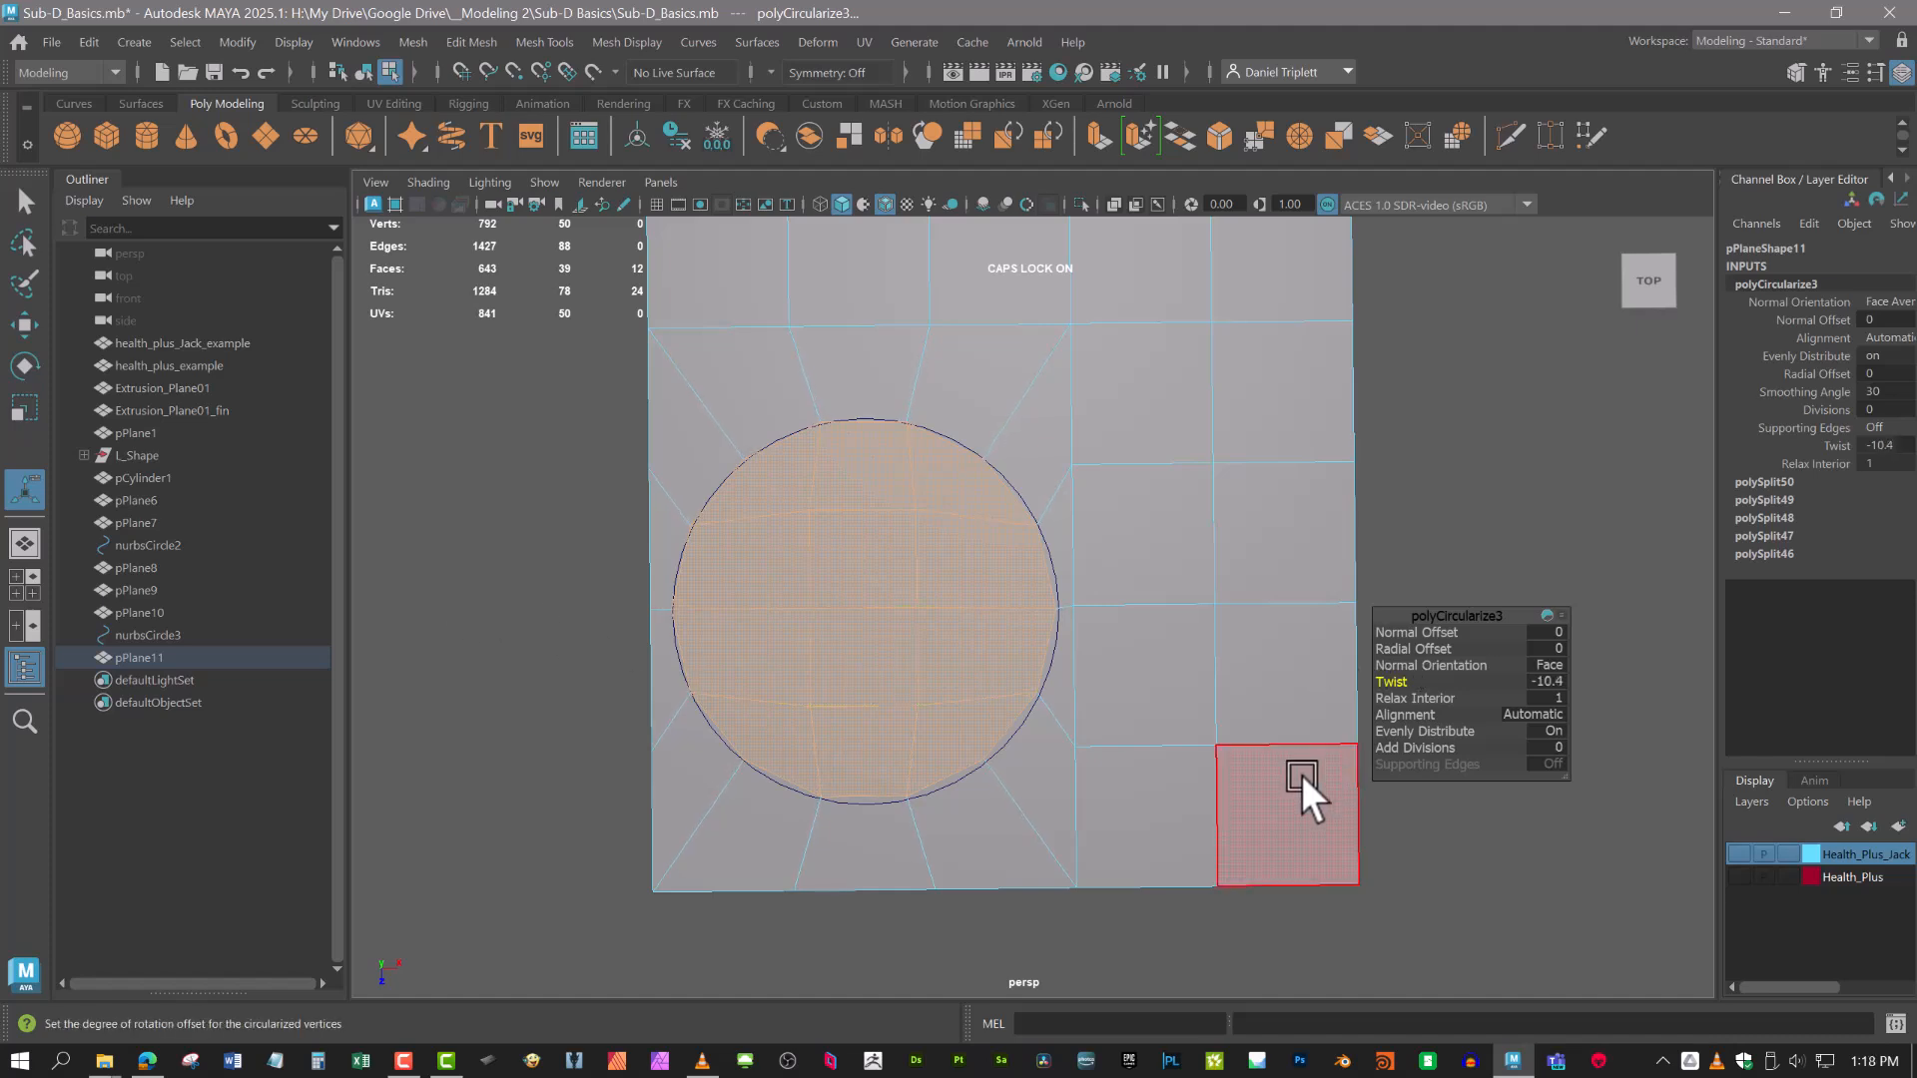
{"action": "mouse_move", "coordinate": [1096, 759]}
{"action": "middle_mouse_down", "text": "alt"}
{"action": "mouse_move", "coordinate": [1036, 775]}
{"action": "mouse_move", "coordinate": [1088, 791]}
{"action": "middle_mouse_up", "text": "alt"}
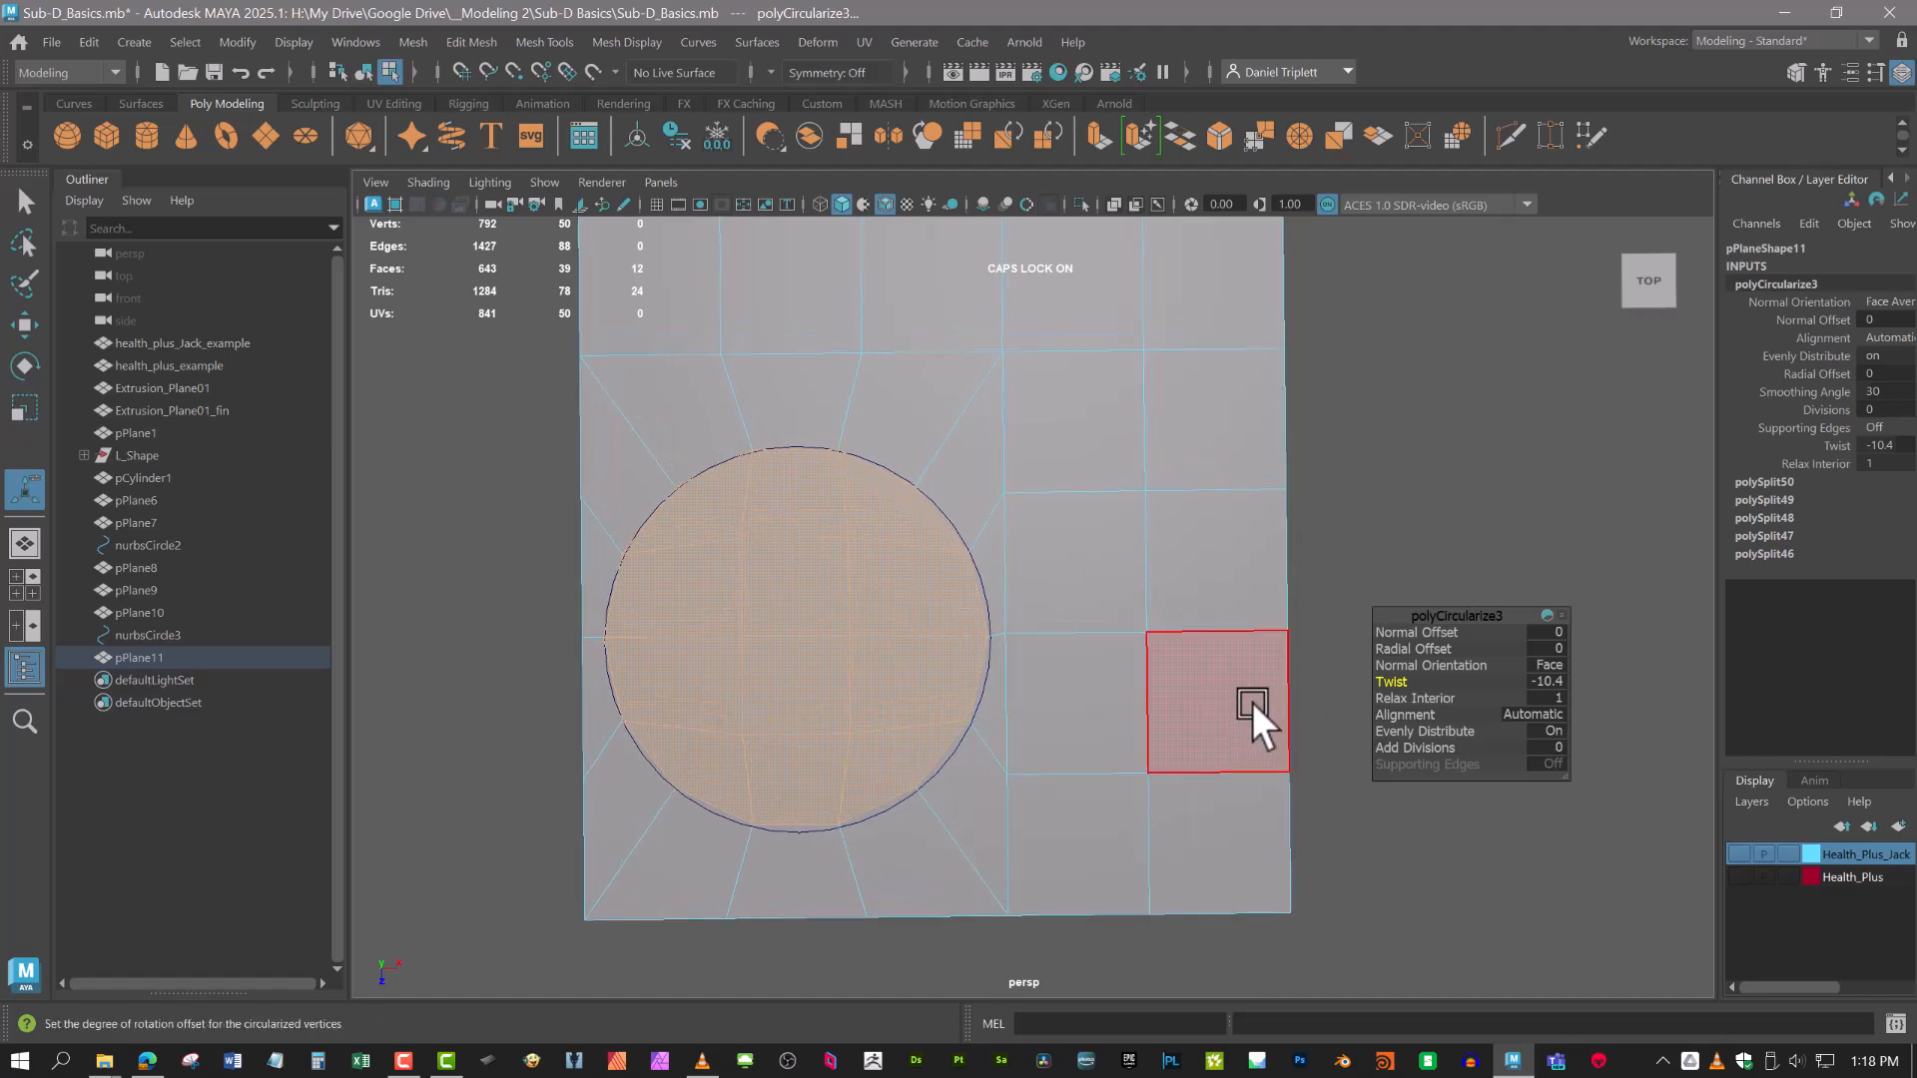
{"action": "key", "text": "q"}
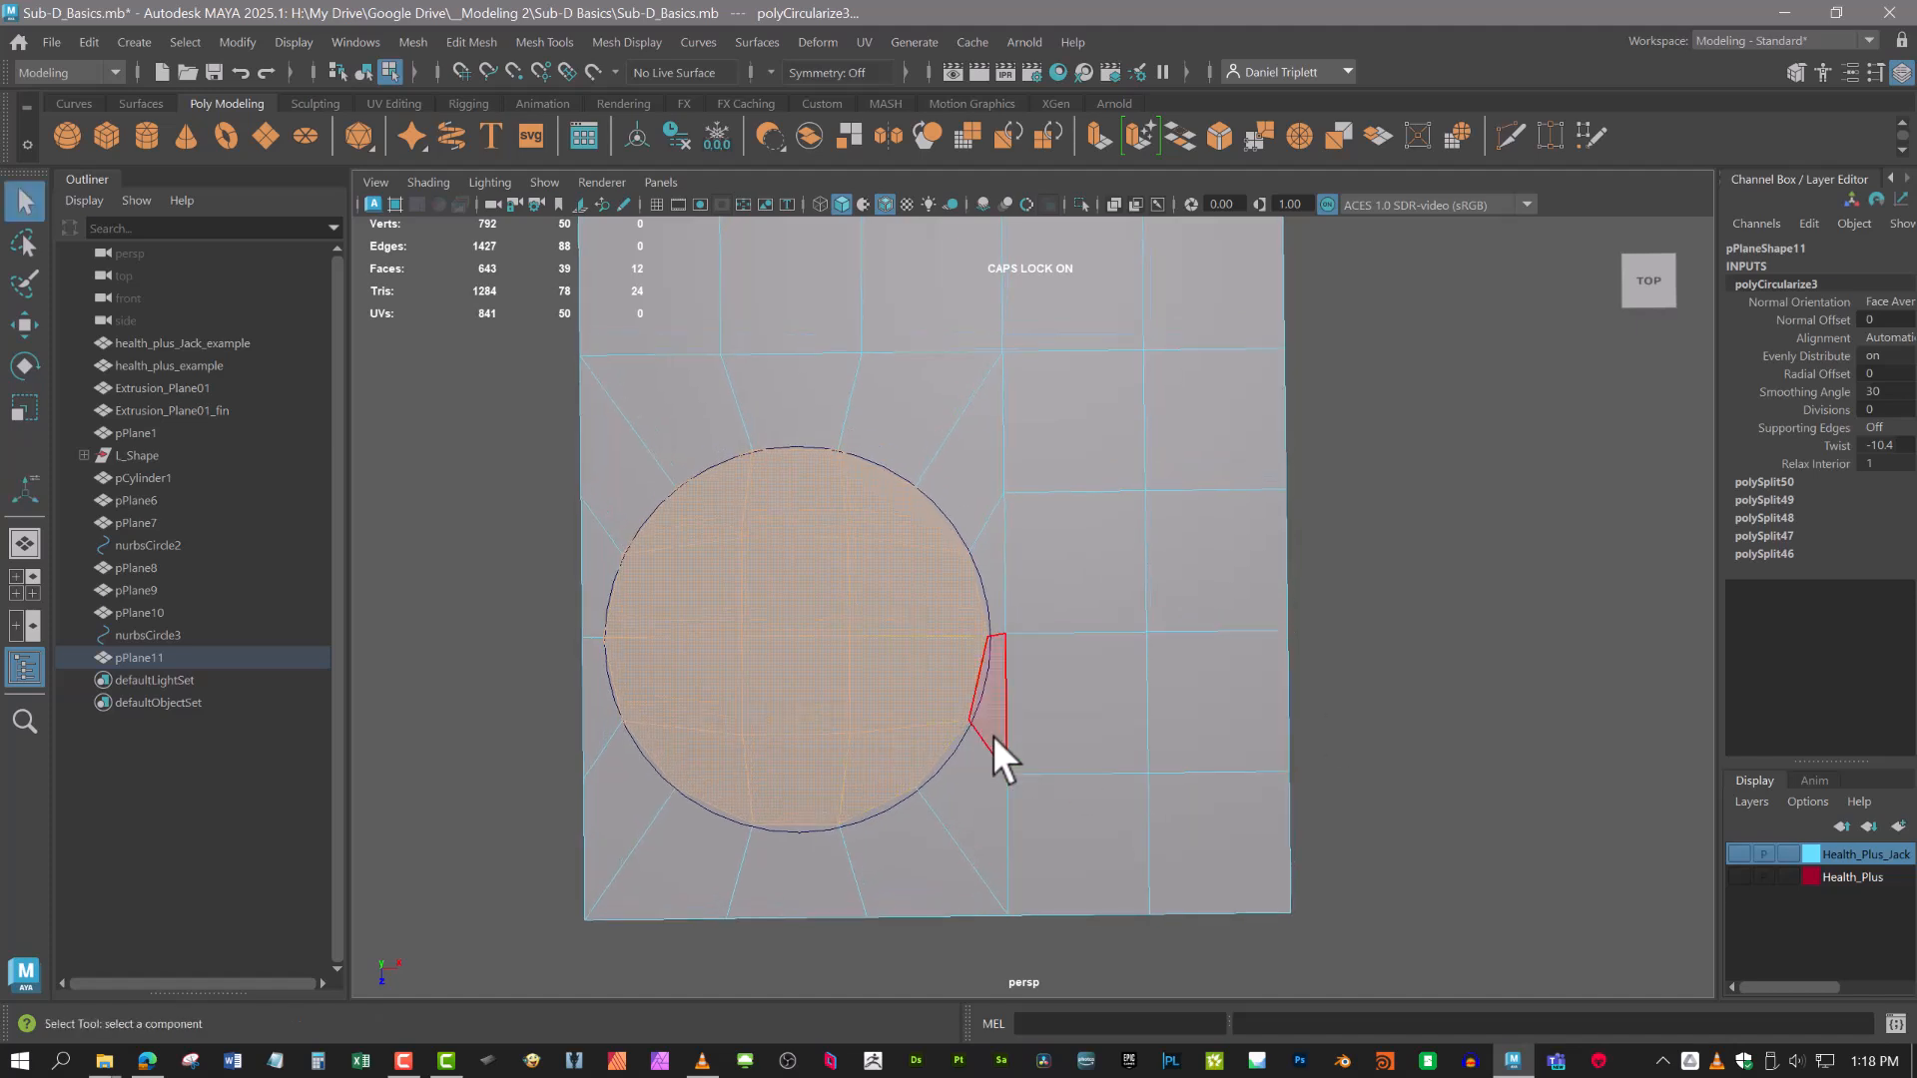
Multi-Cut a supporting arc above the circle, crossing the four radial edges between the grid vertices on either side.
{"action": "middle_click_drag", "start_coordinate": [993, 735], "coordinate": [1166, 788], "text": "alt"}
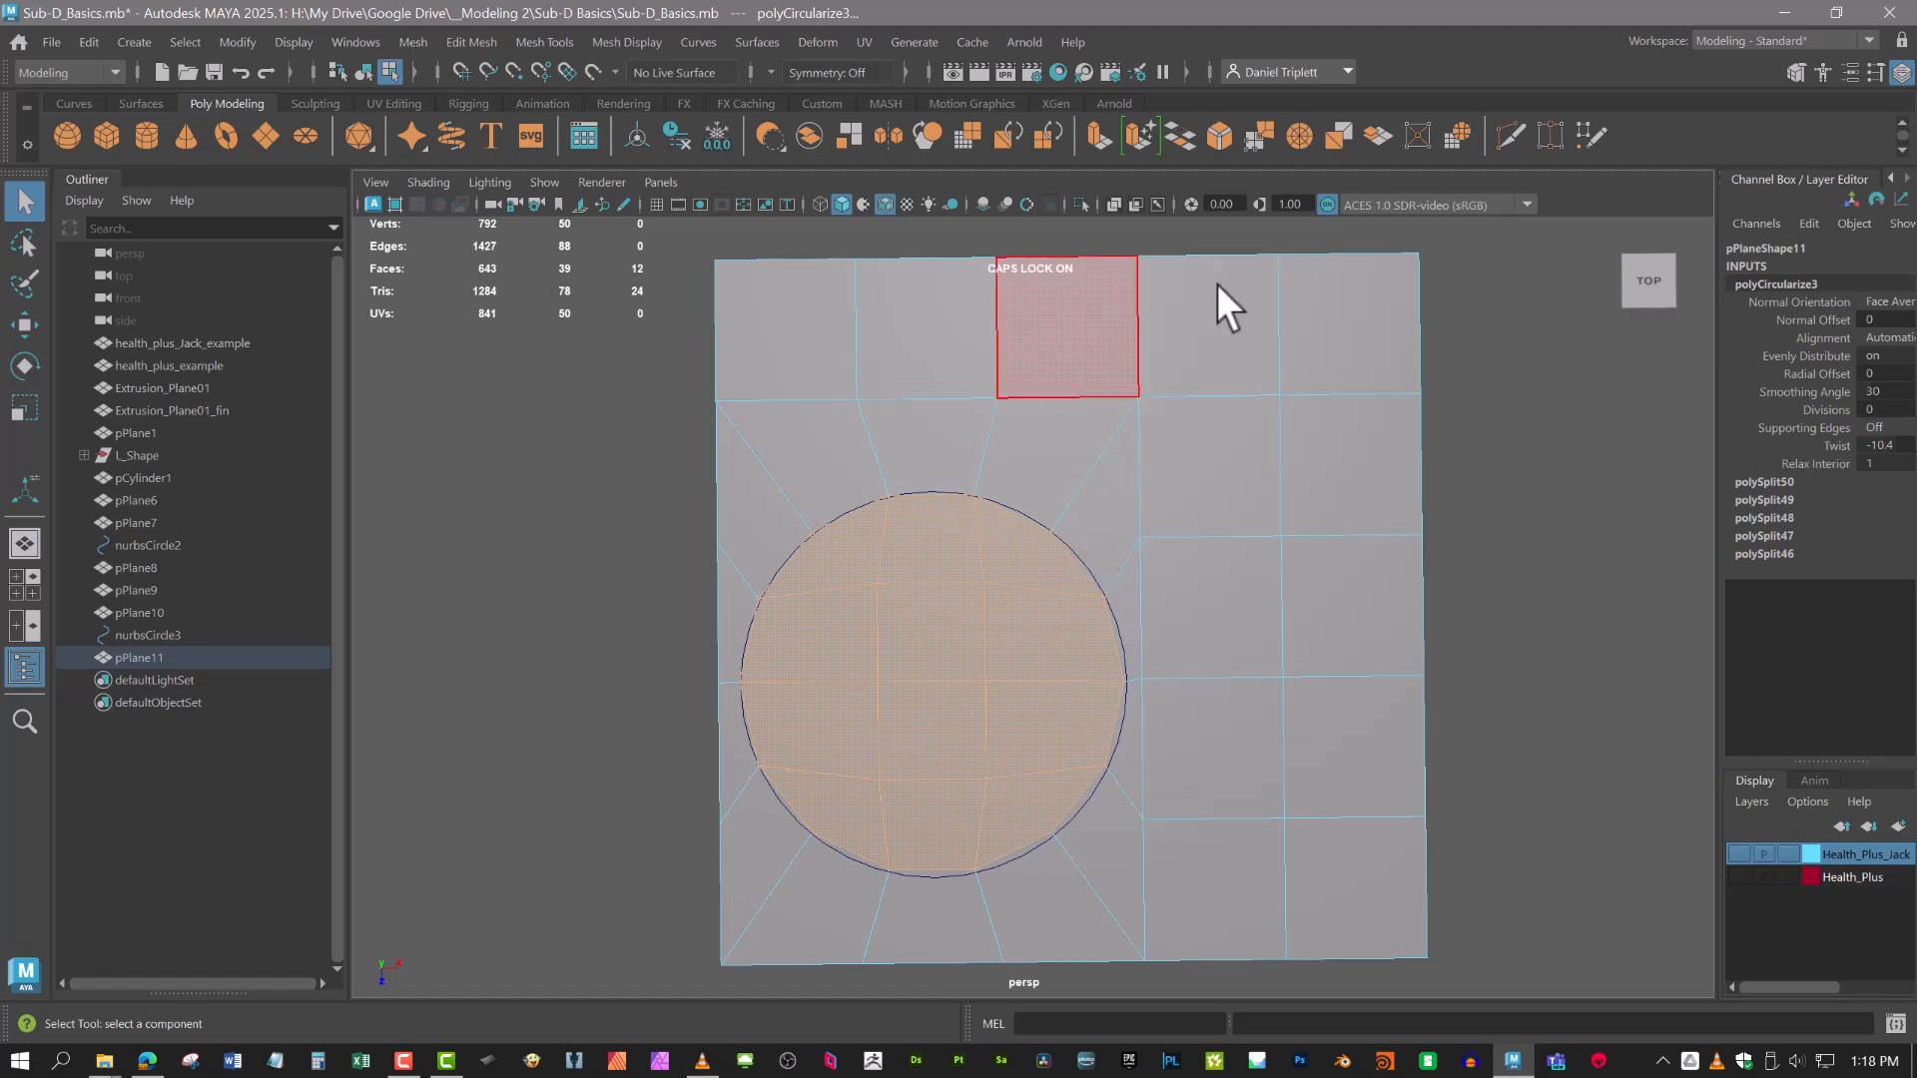
{"action": "right_click_drag", "start_coordinate": [1298, 542], "coordinate": [1135, 528], "text": "shift"}
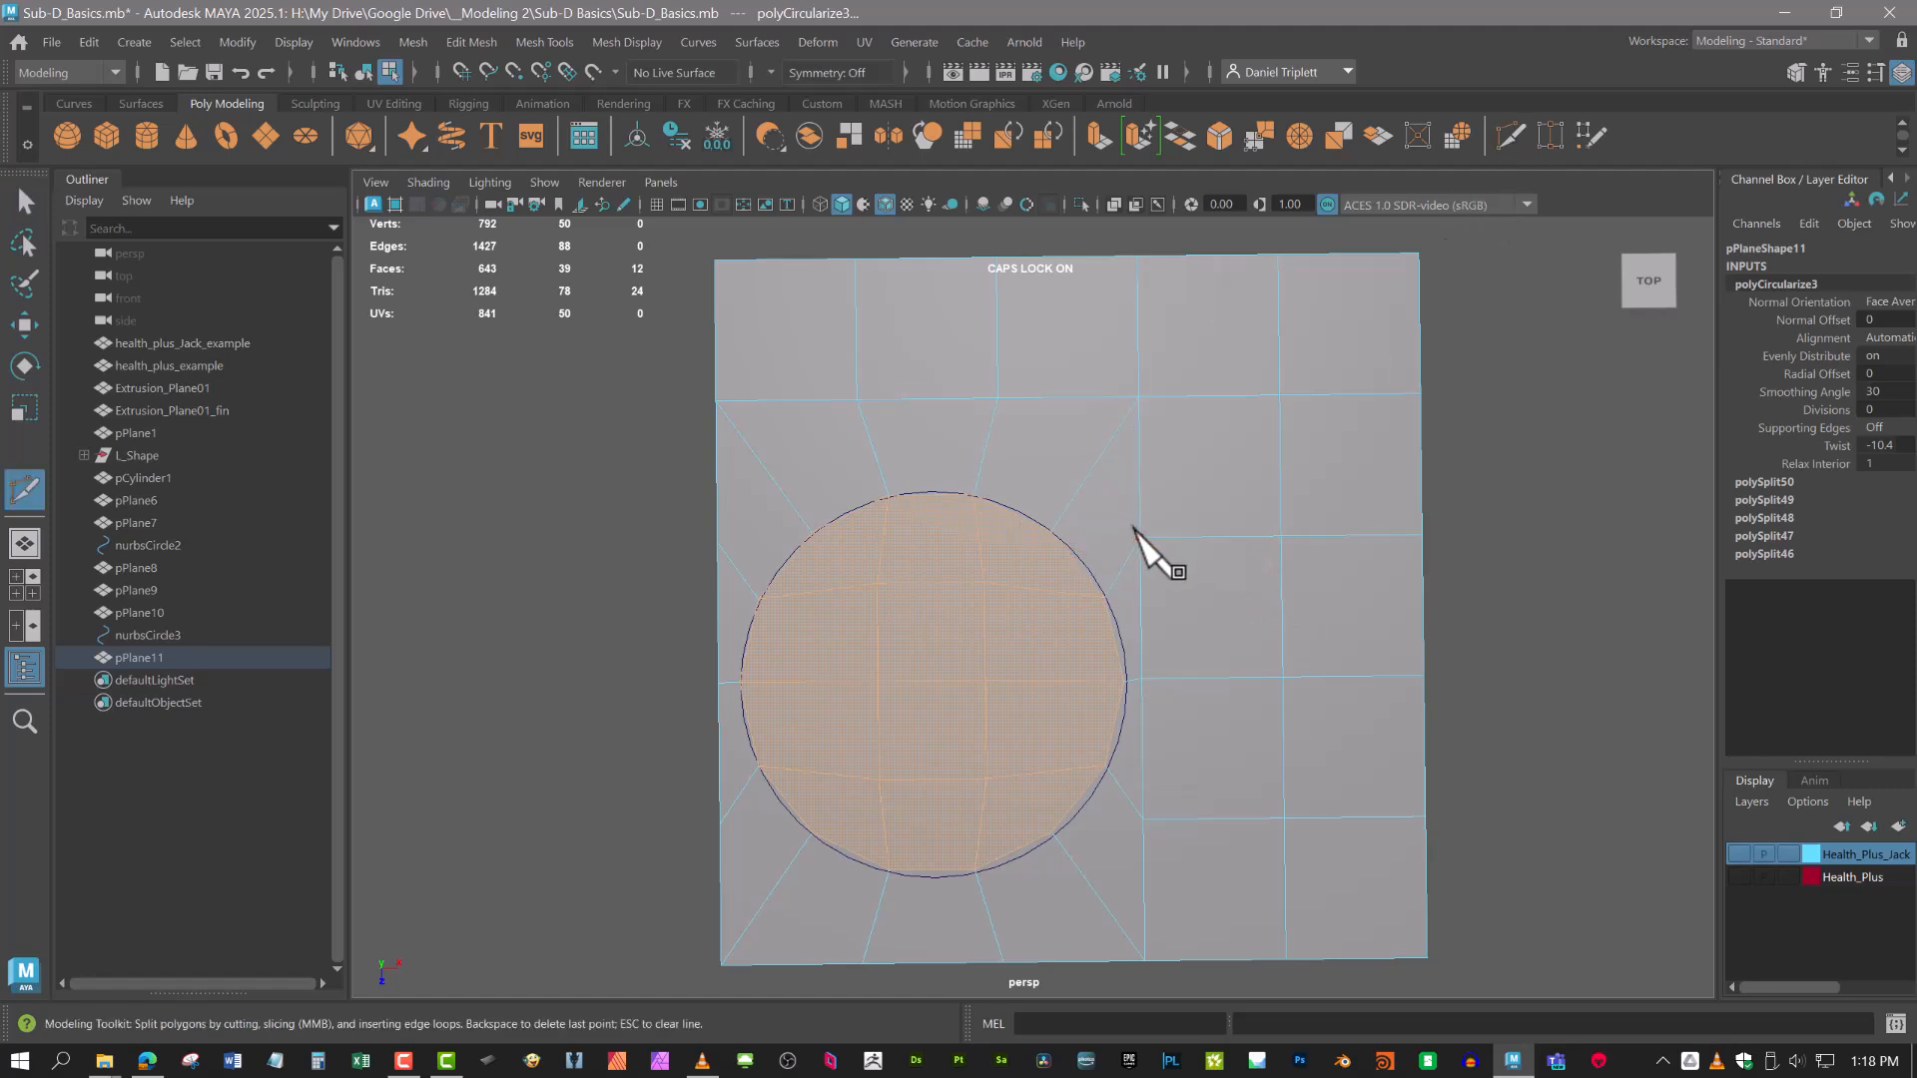
{"action": "left_click", "coordinate": [721, 541]}
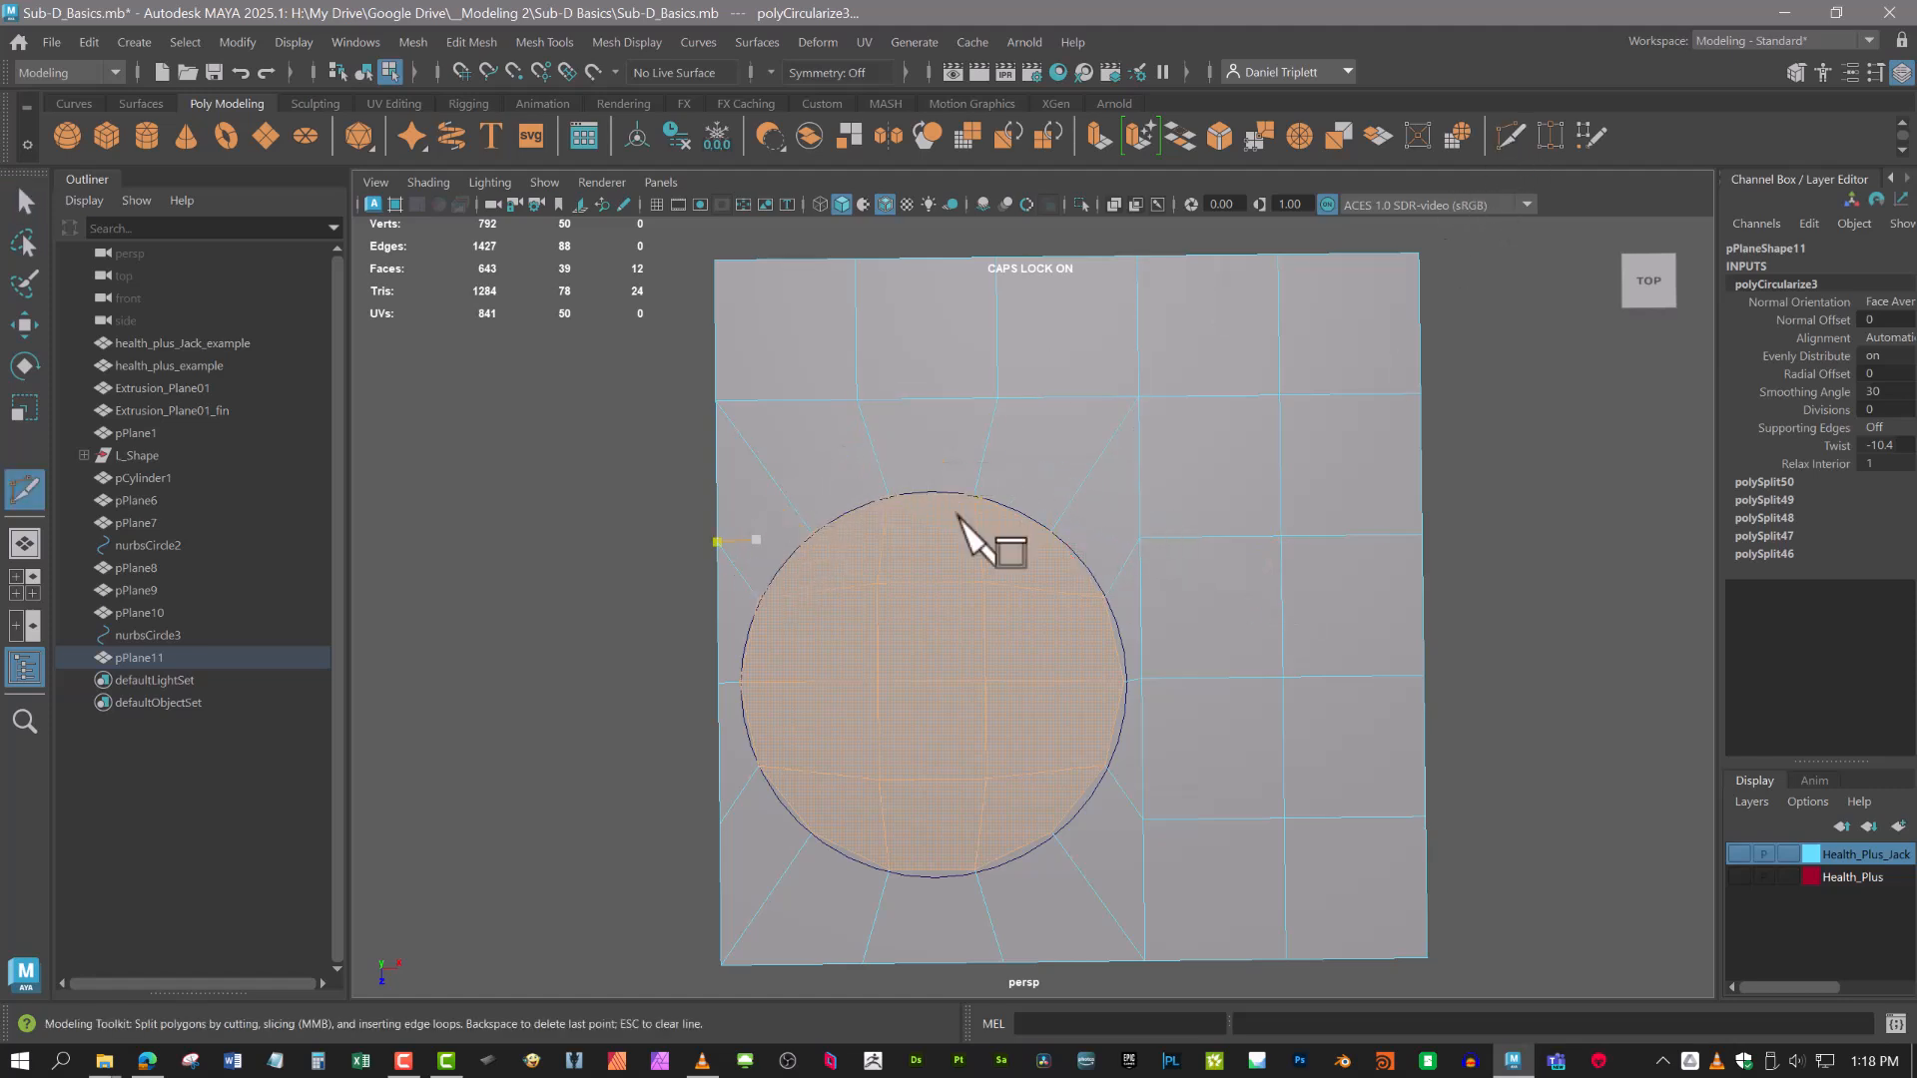
{"action": "left_click", "coordinate": [1135, 531]}
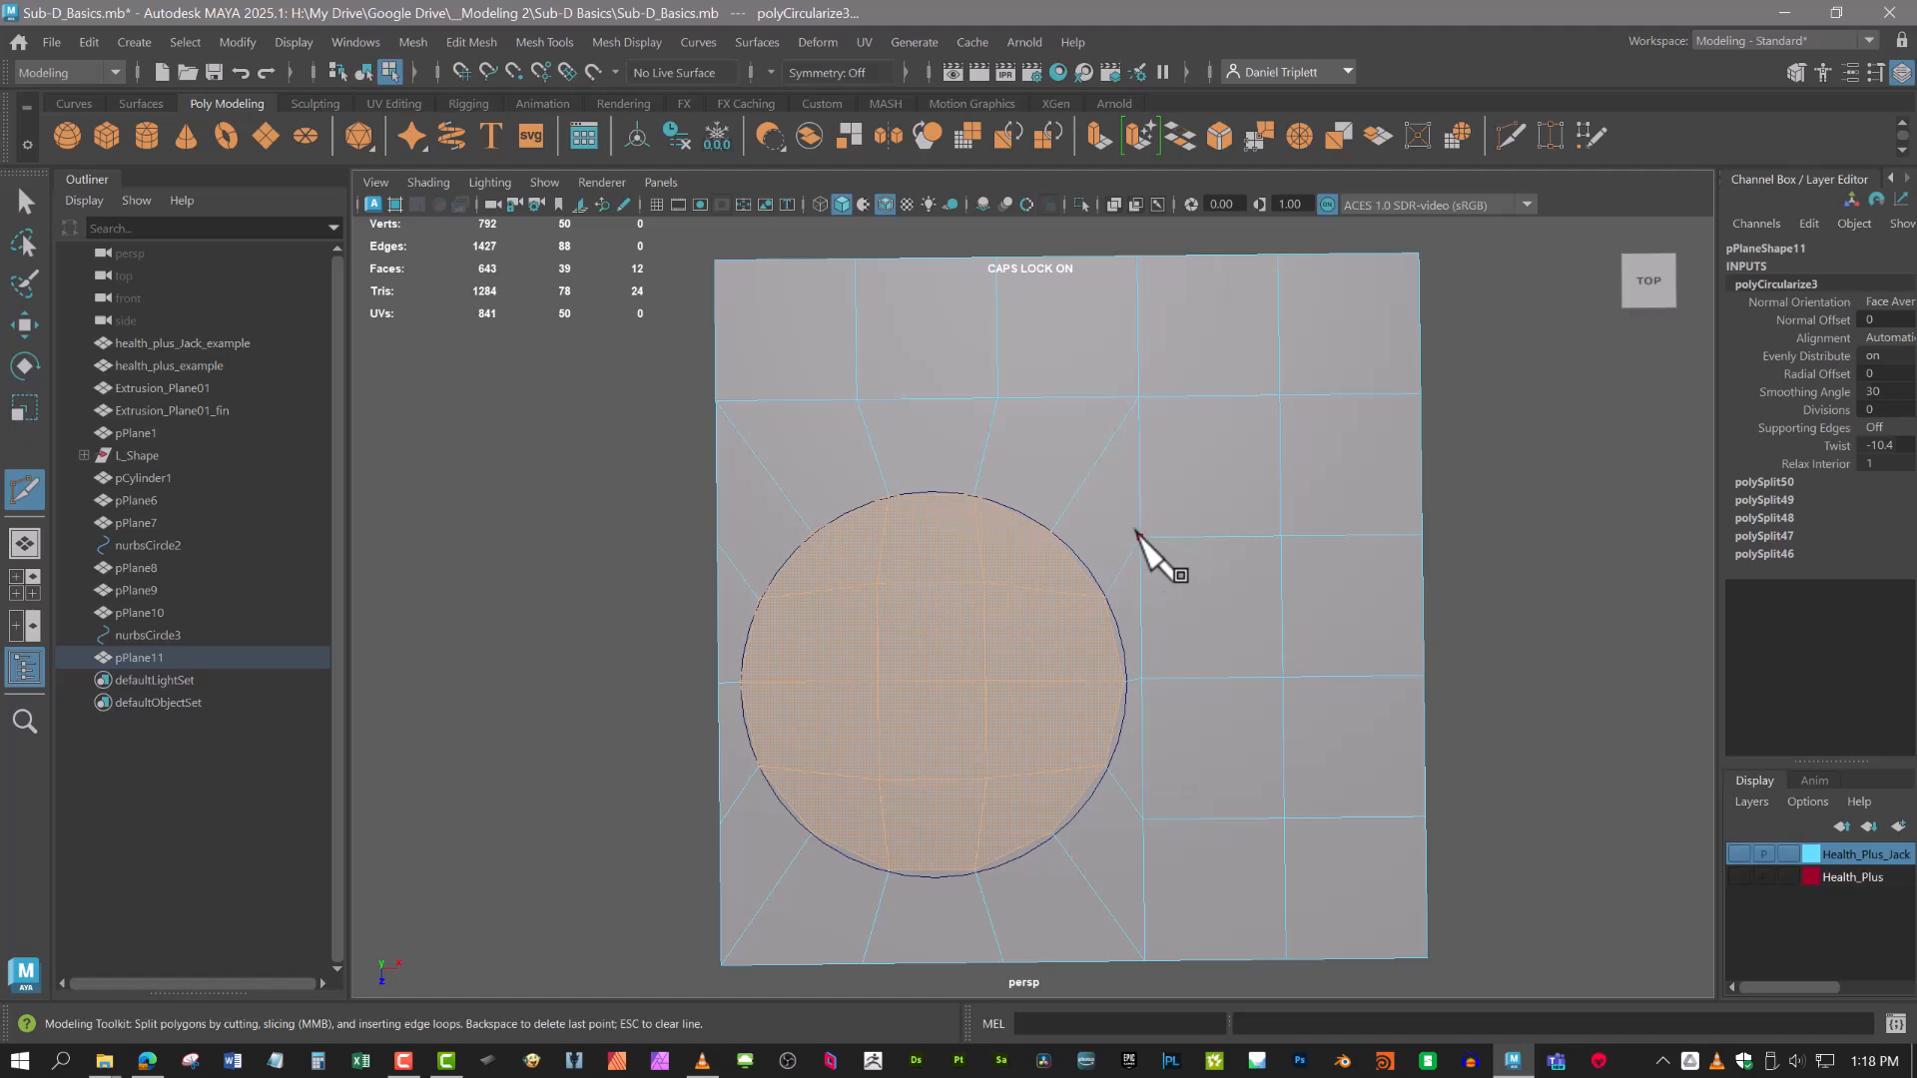
{"action": "left_click", "coordinate": [1086, 481]}
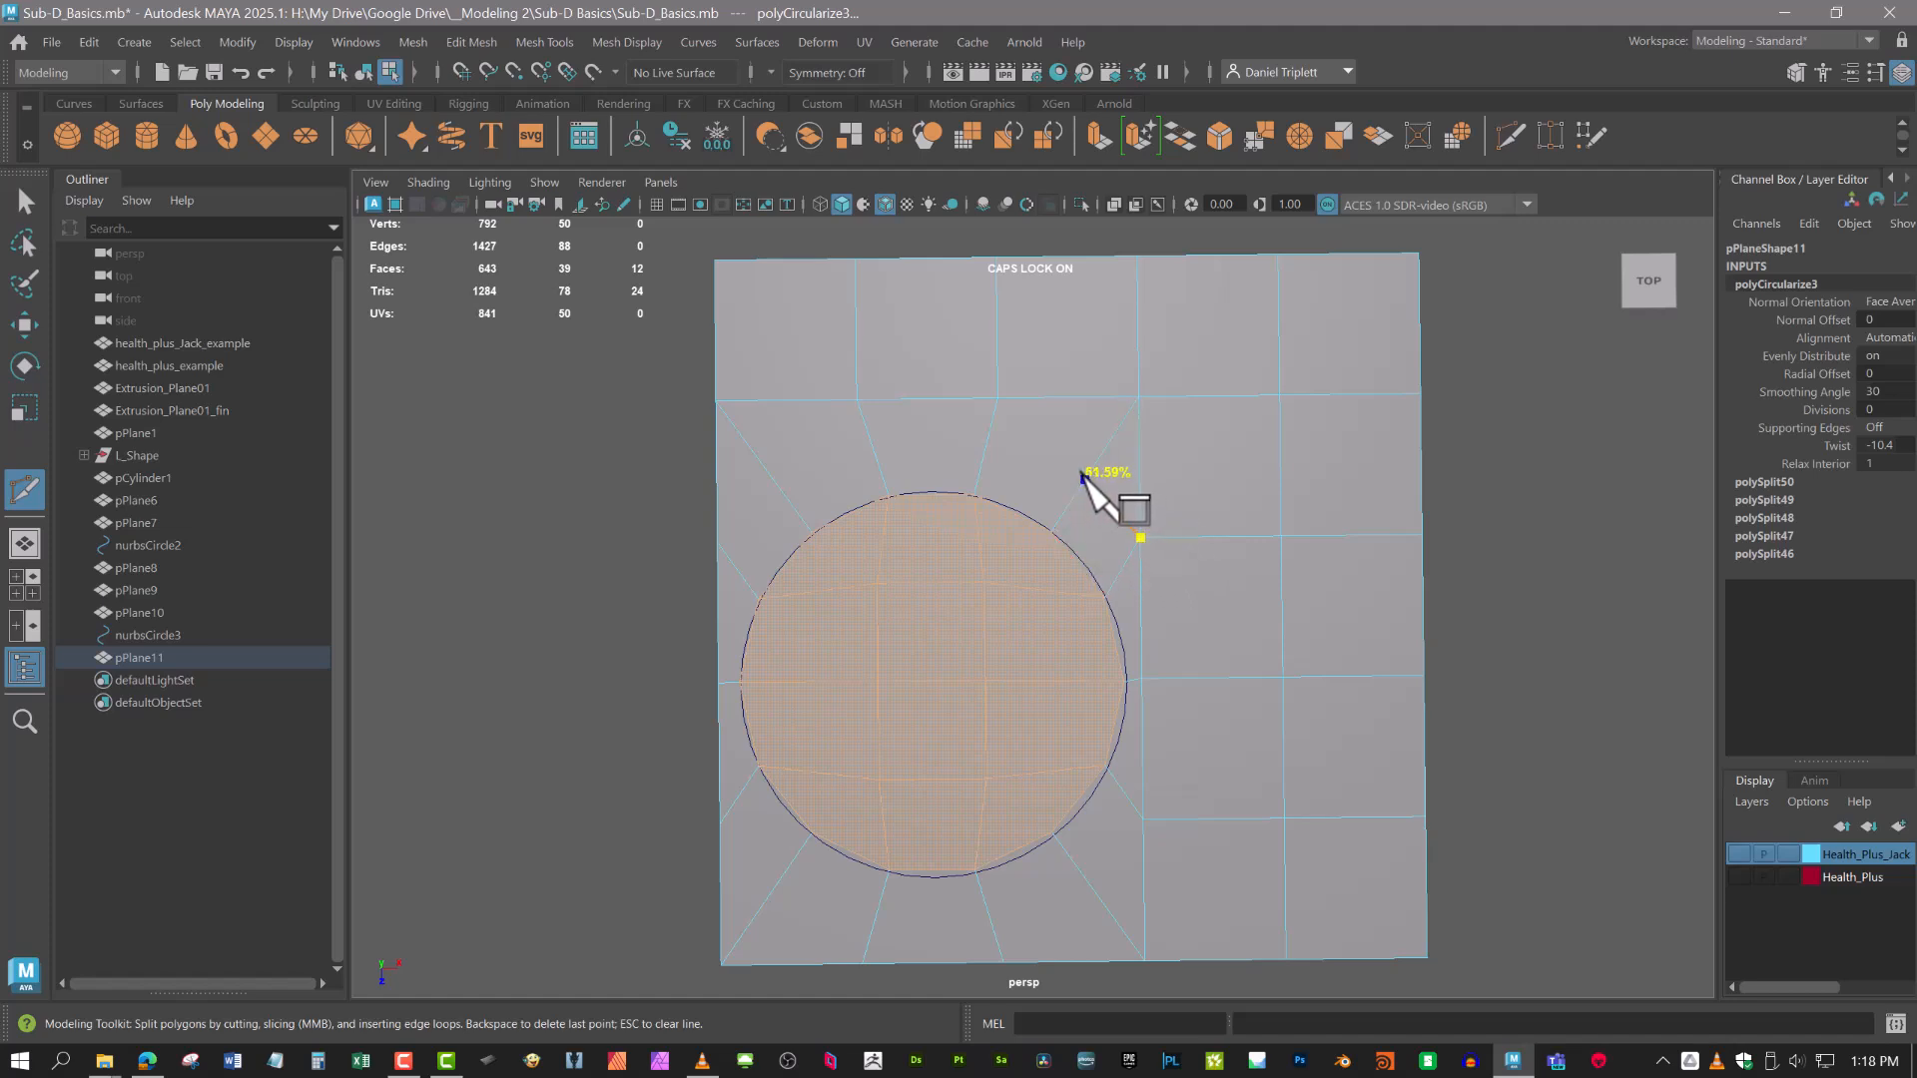
{"action": "left_click", "coordinate": [984, 451]}
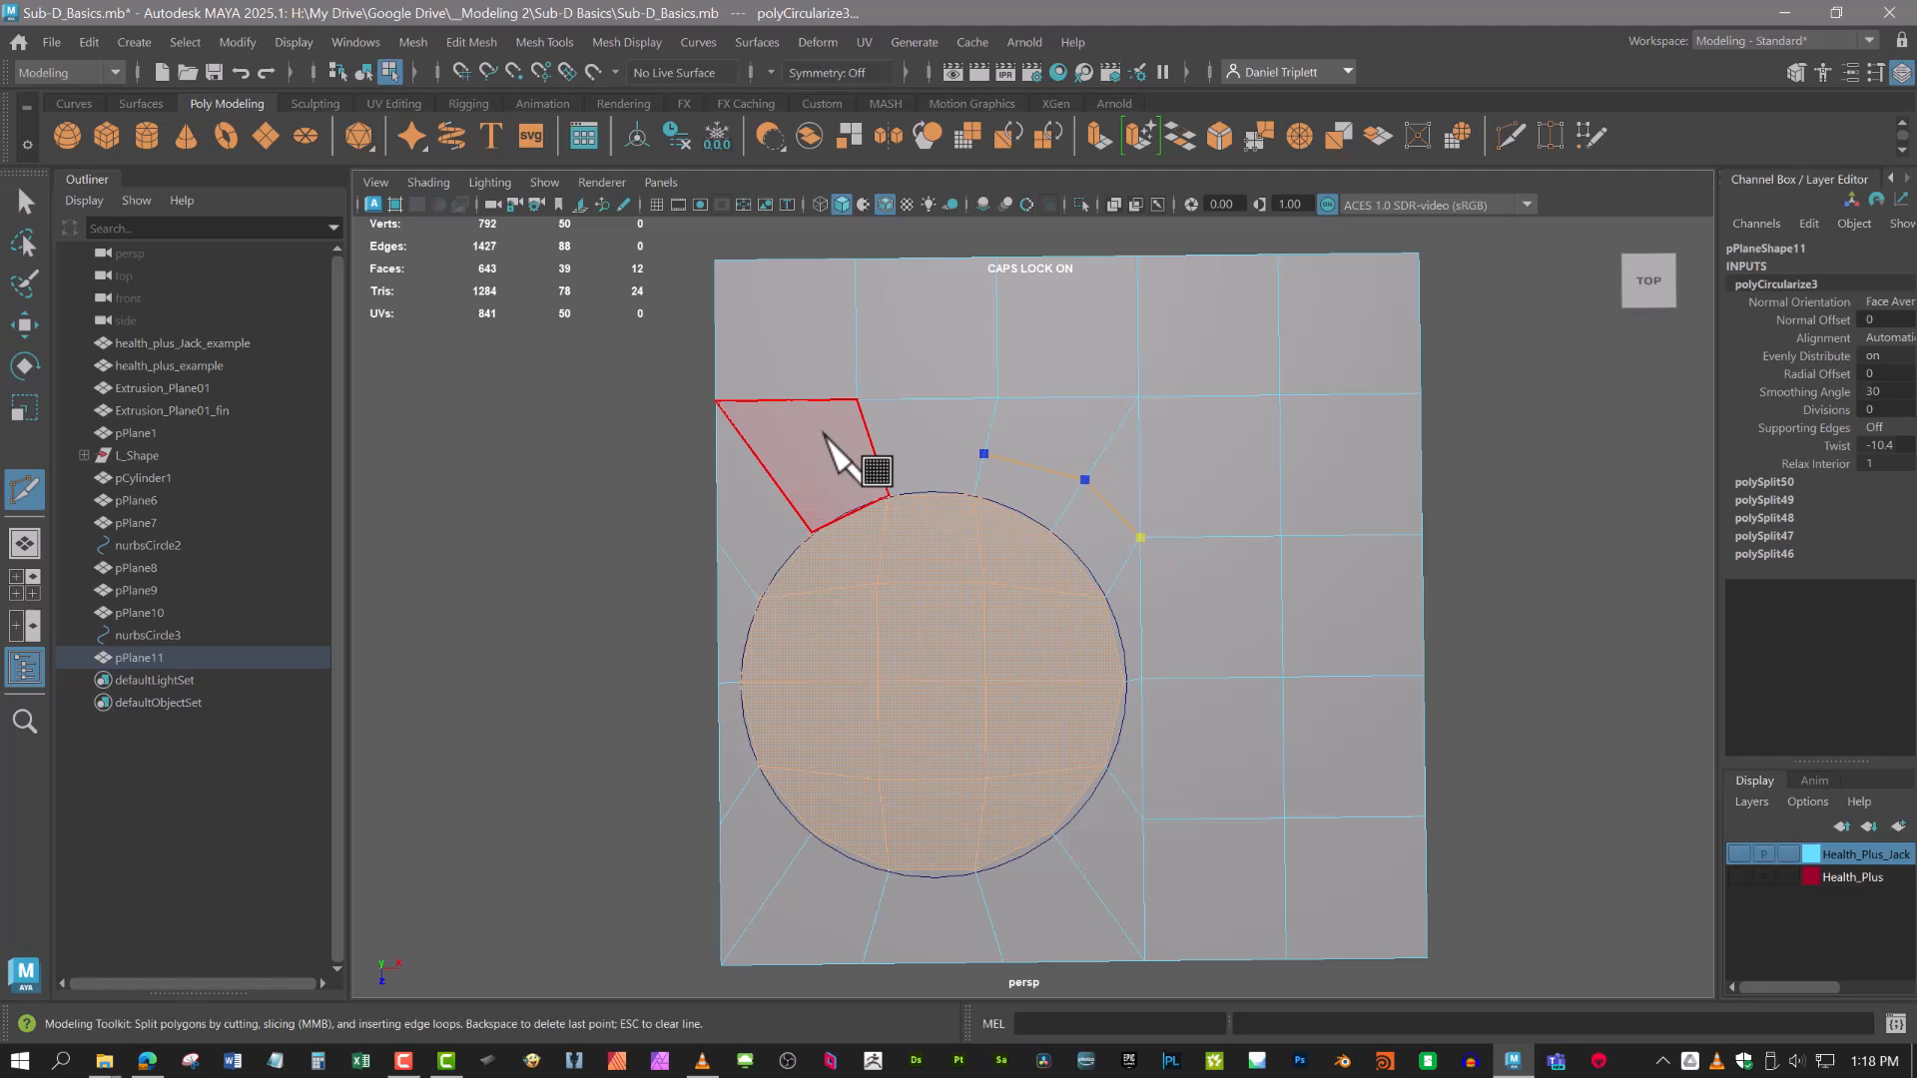
{"action": "left_click", "coordinate": [873, 450]}
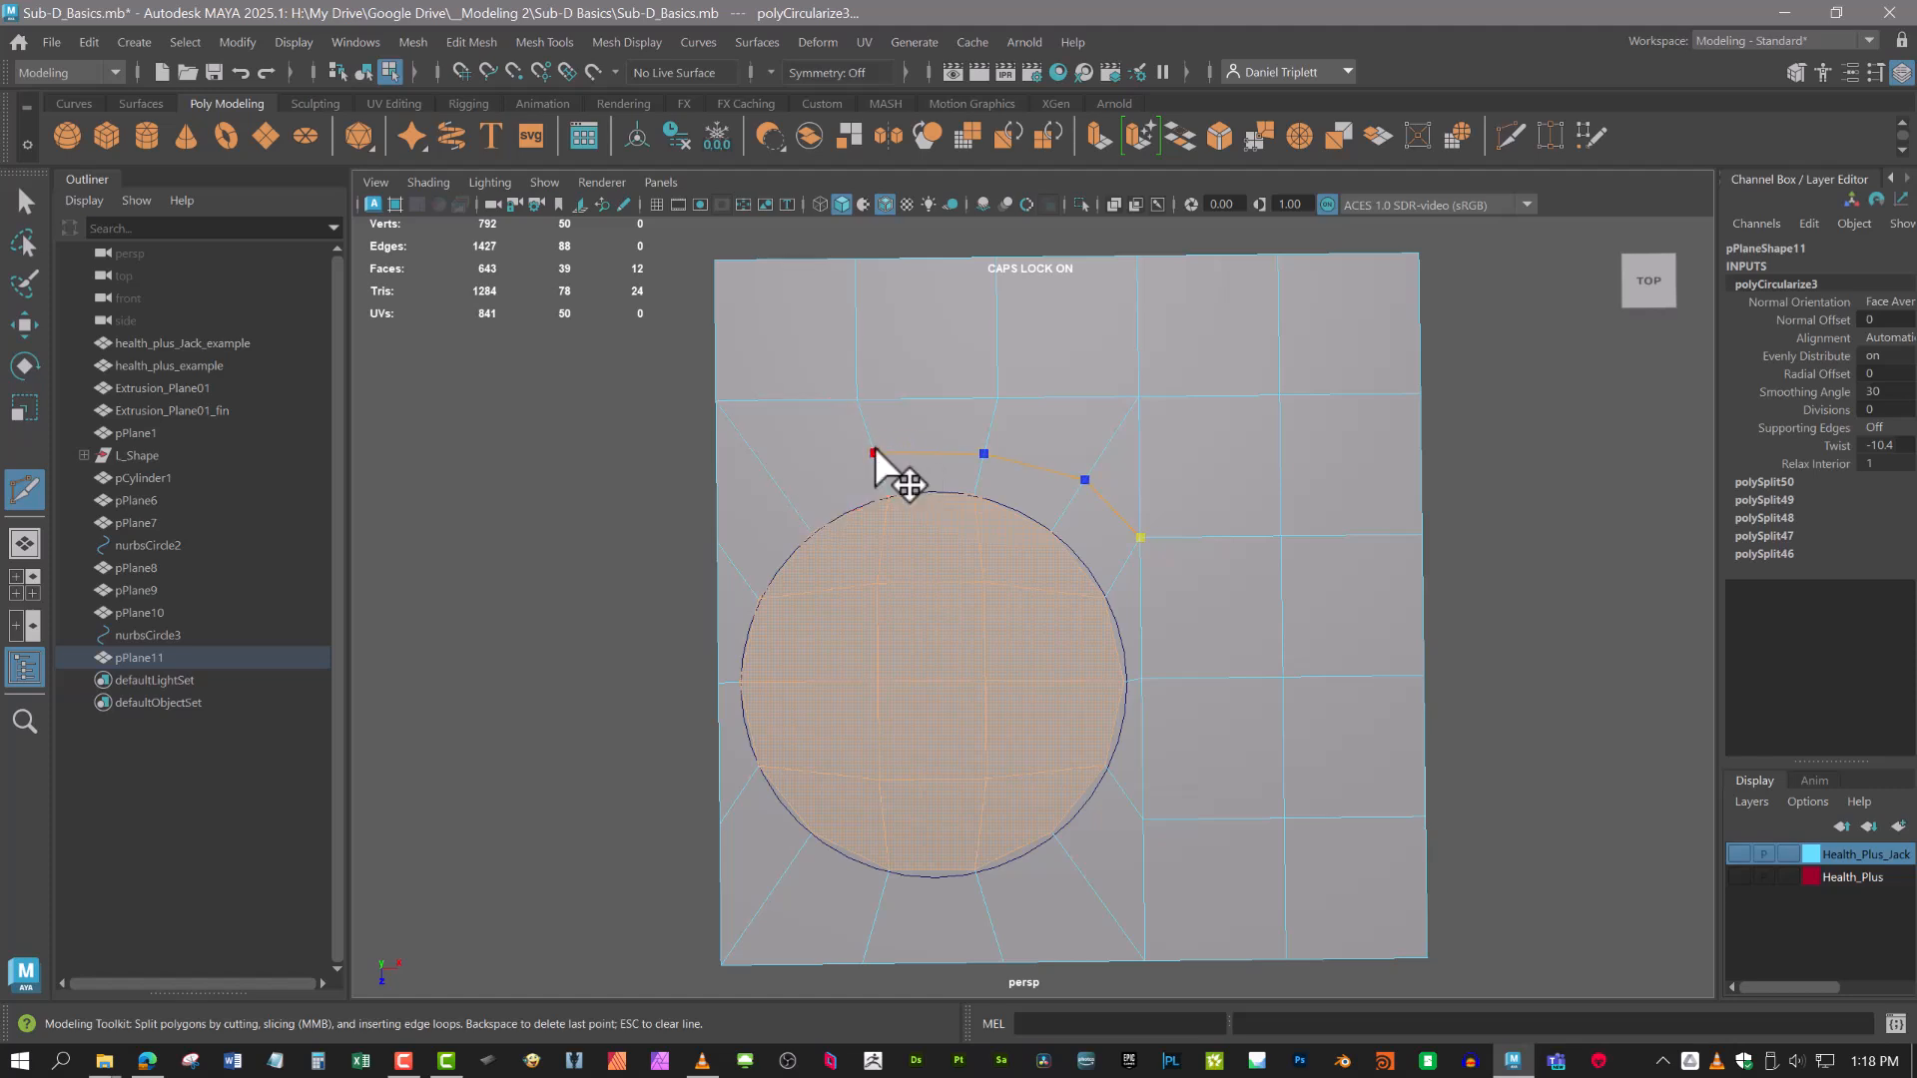
{"action": "left_click", "coordinate": [778, 485]}
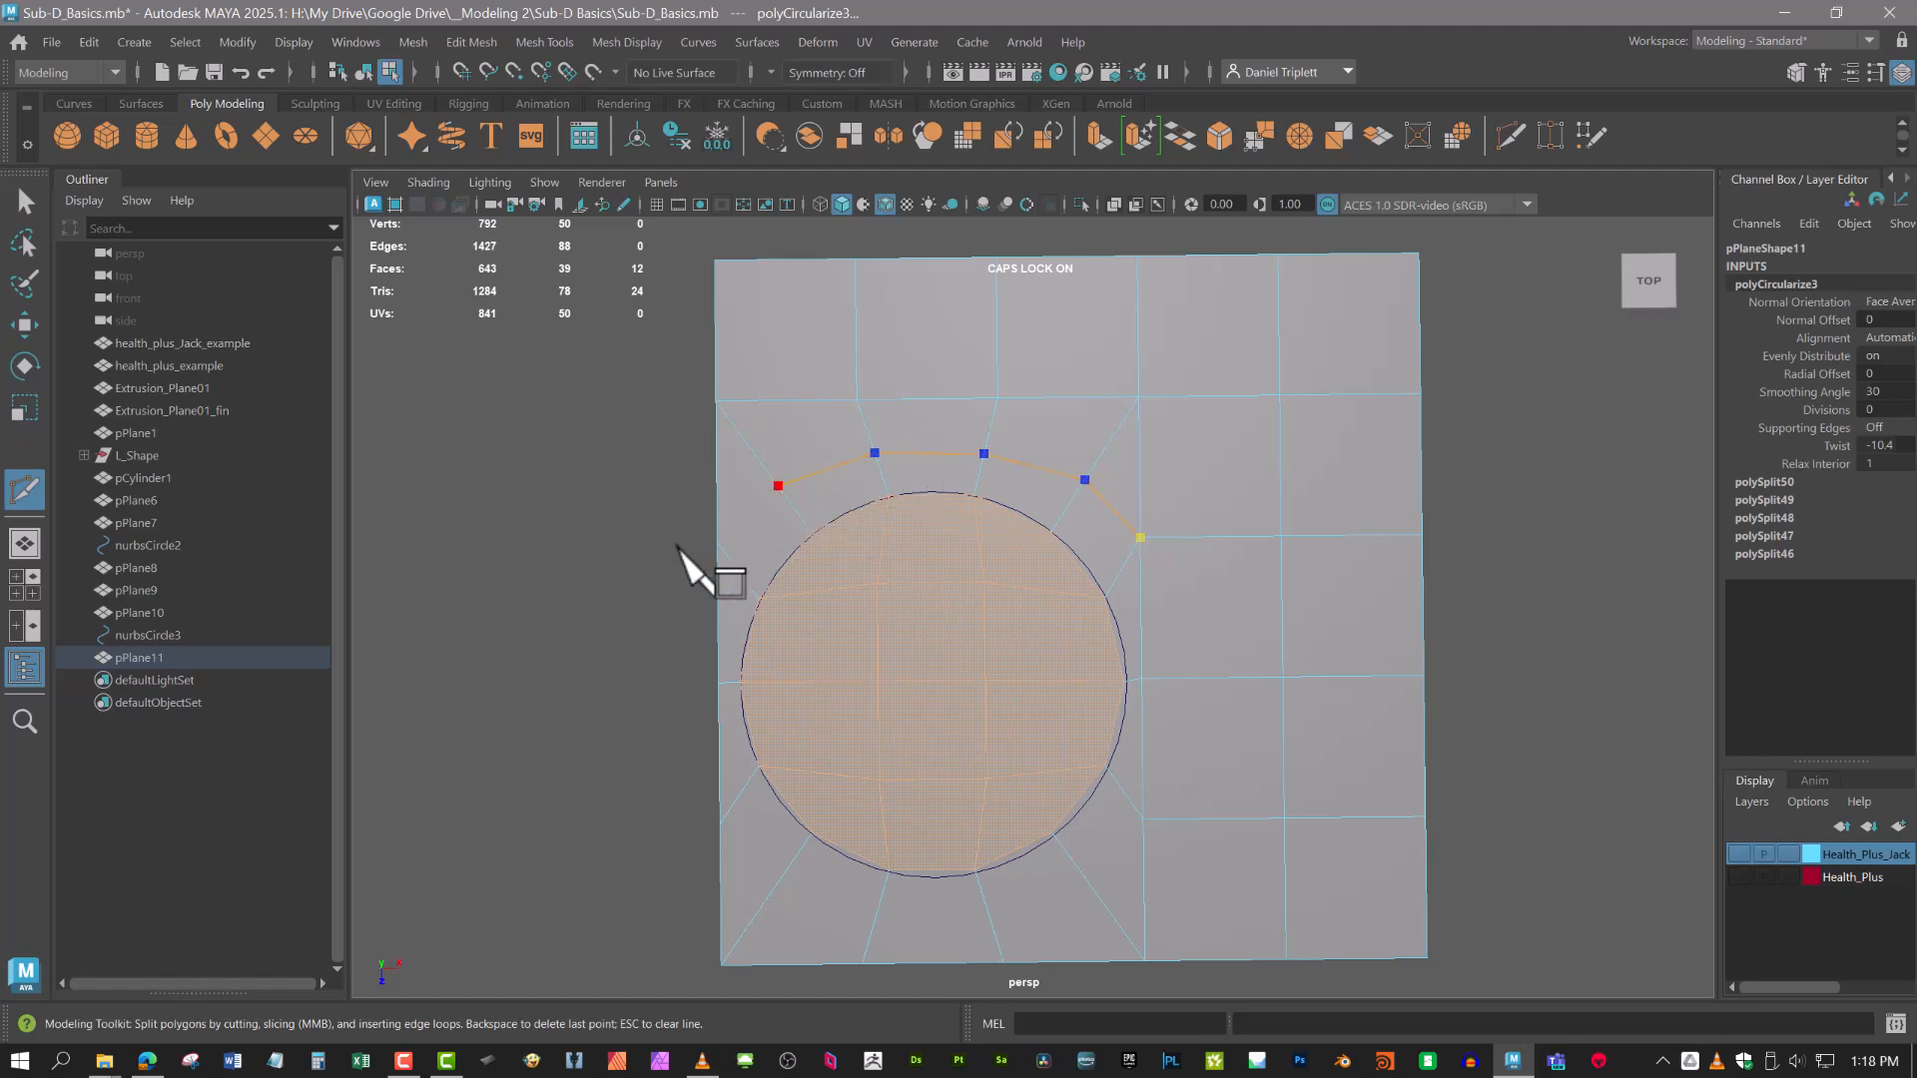
{"action": "key", "text": "Return"}
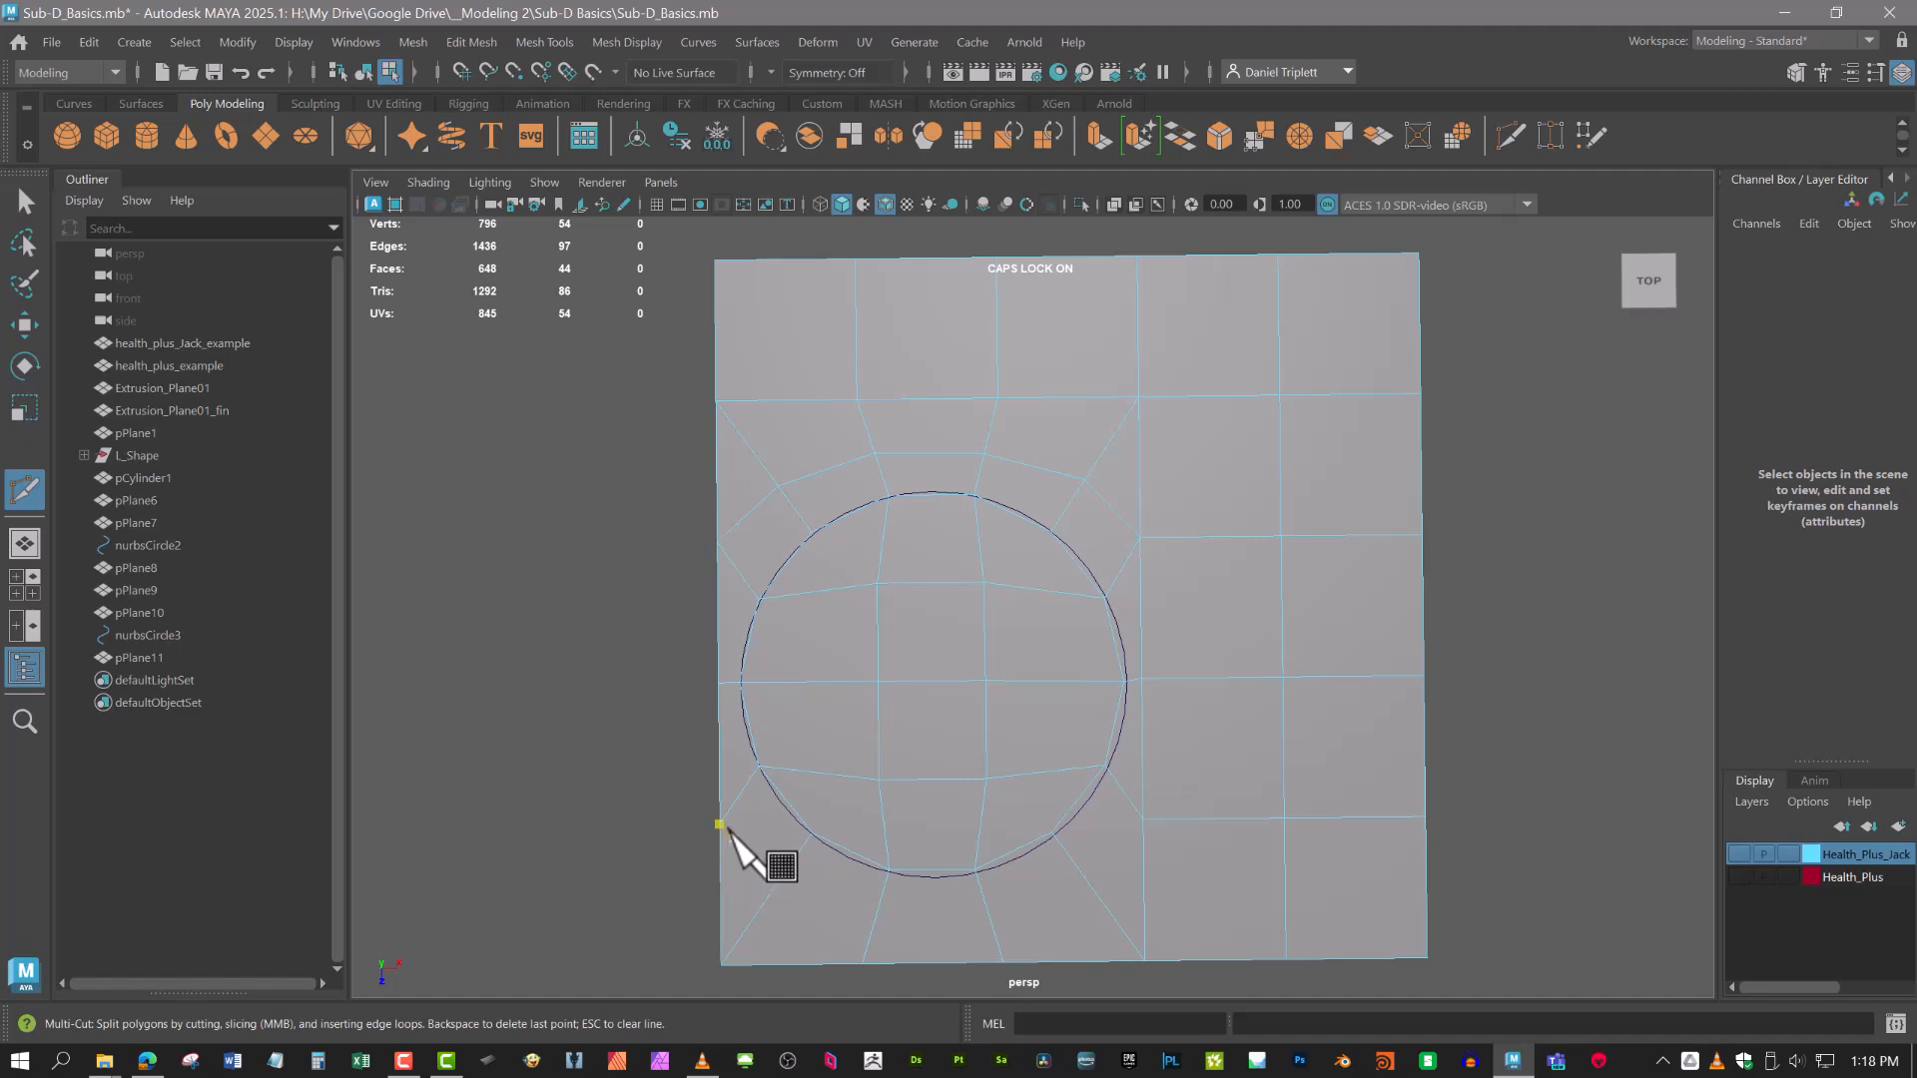
Multi-Cut a supporting arc below the circle, crossing the four radial edges between the grid vertices on either side.
{"action": "left_click", "coordinate": [1144, 820]}
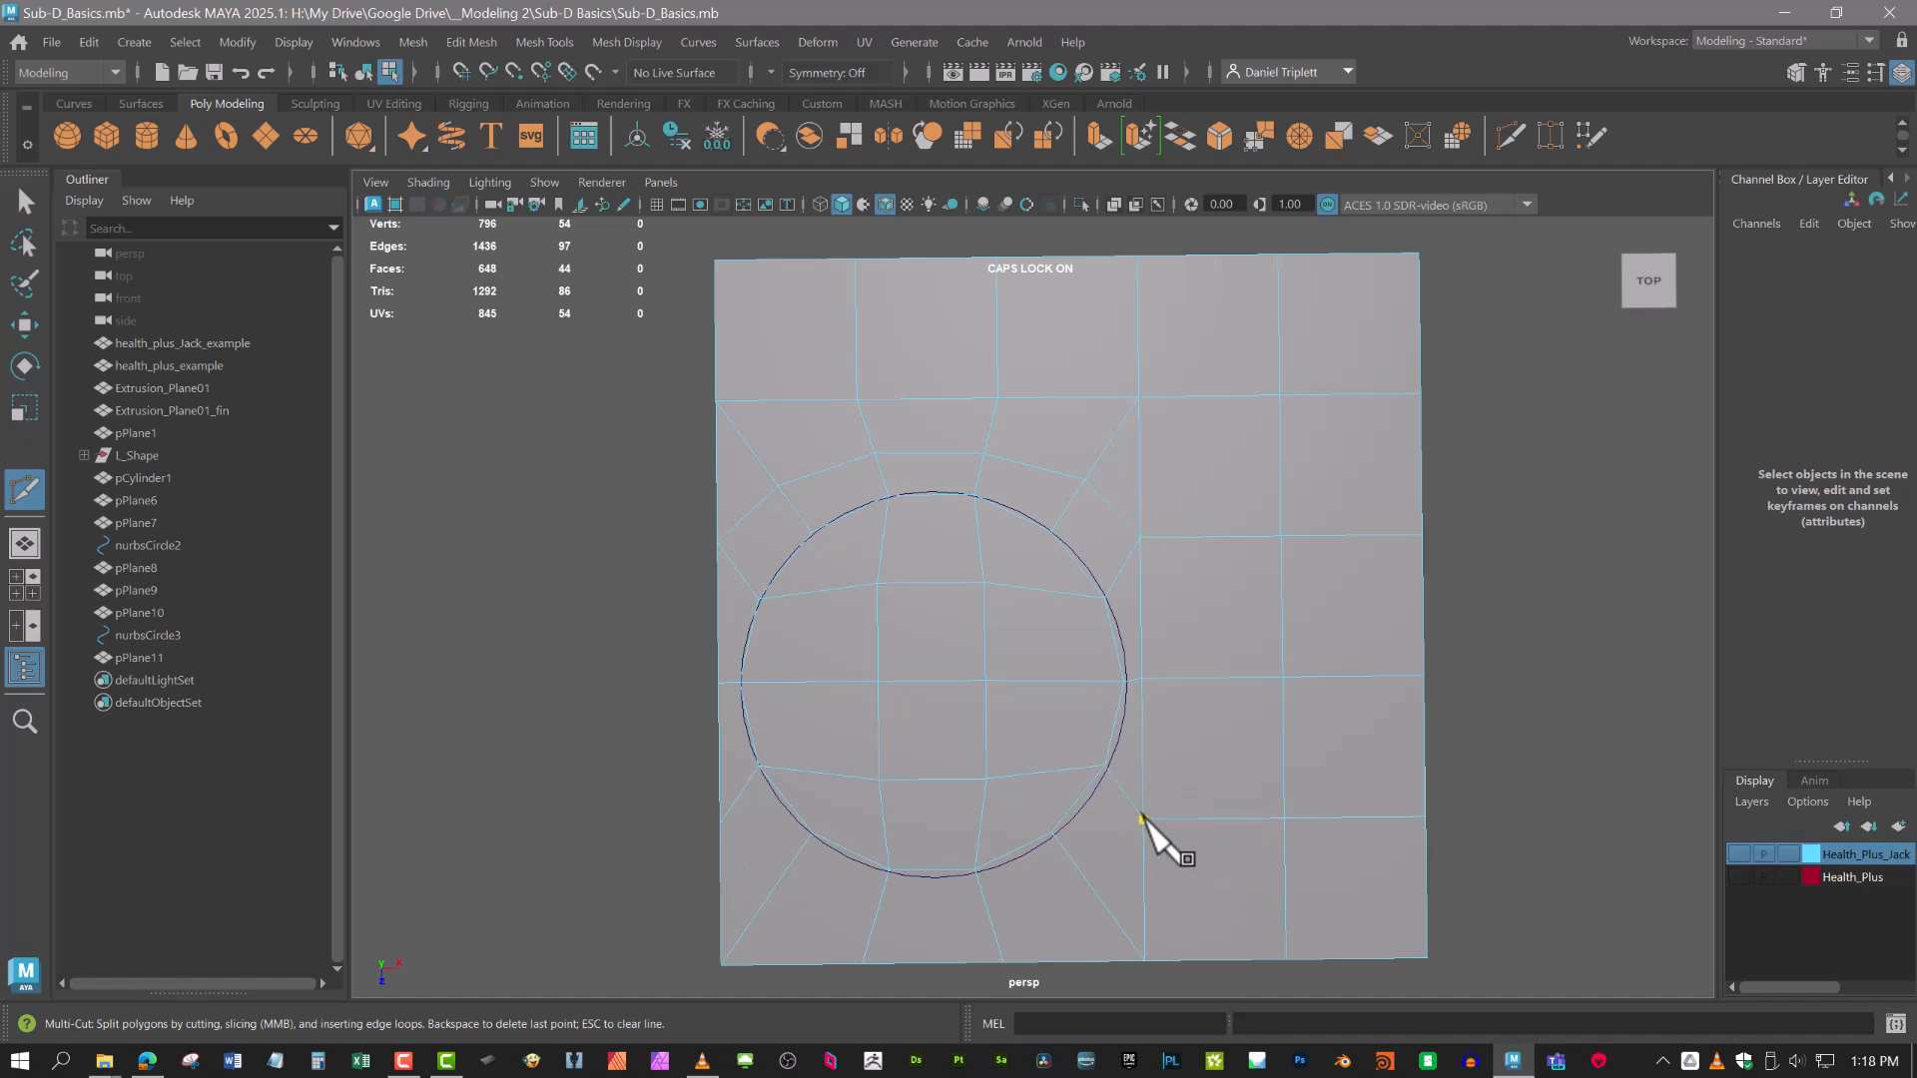
{"action": "left_click", "coordinate": [1094, 889]}
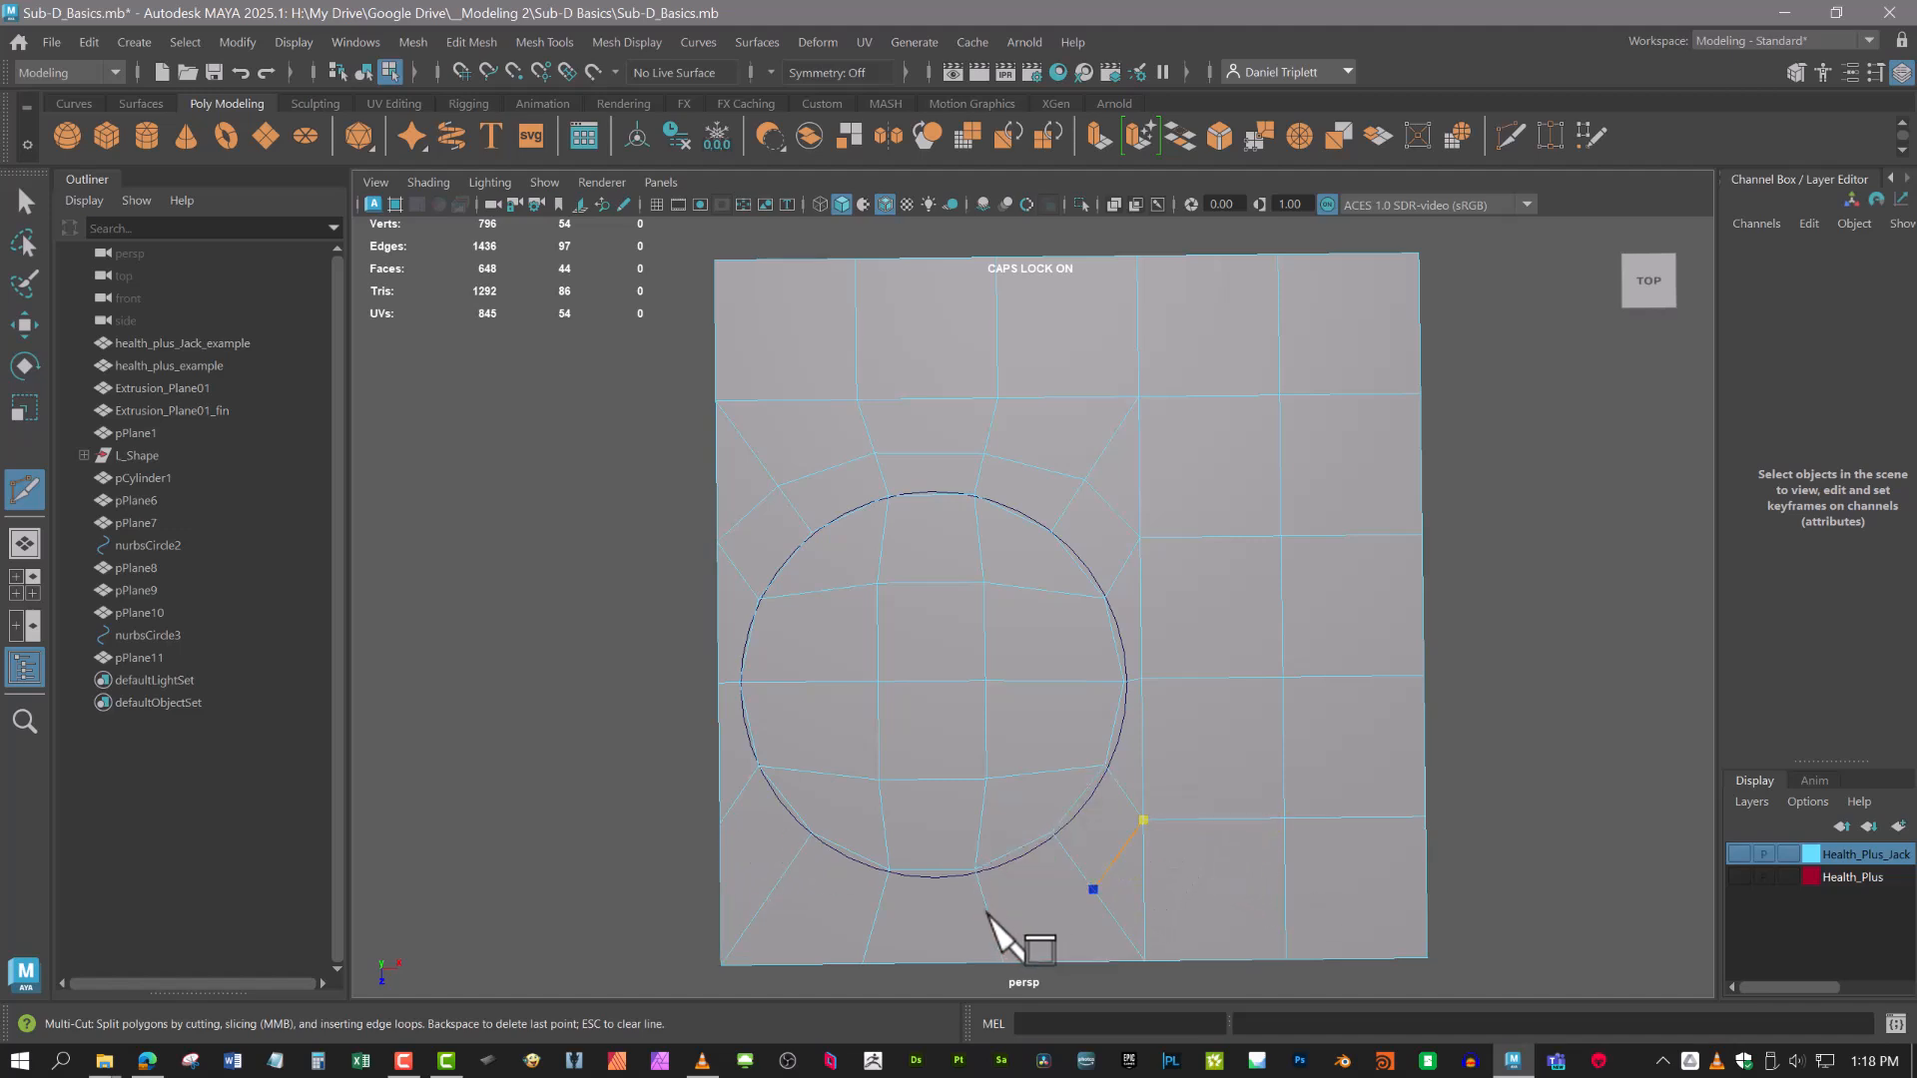
{"action": "left_click", "coordinate": [992, 927]}
{"action": "left_click", "coordinate": [875, 923]}
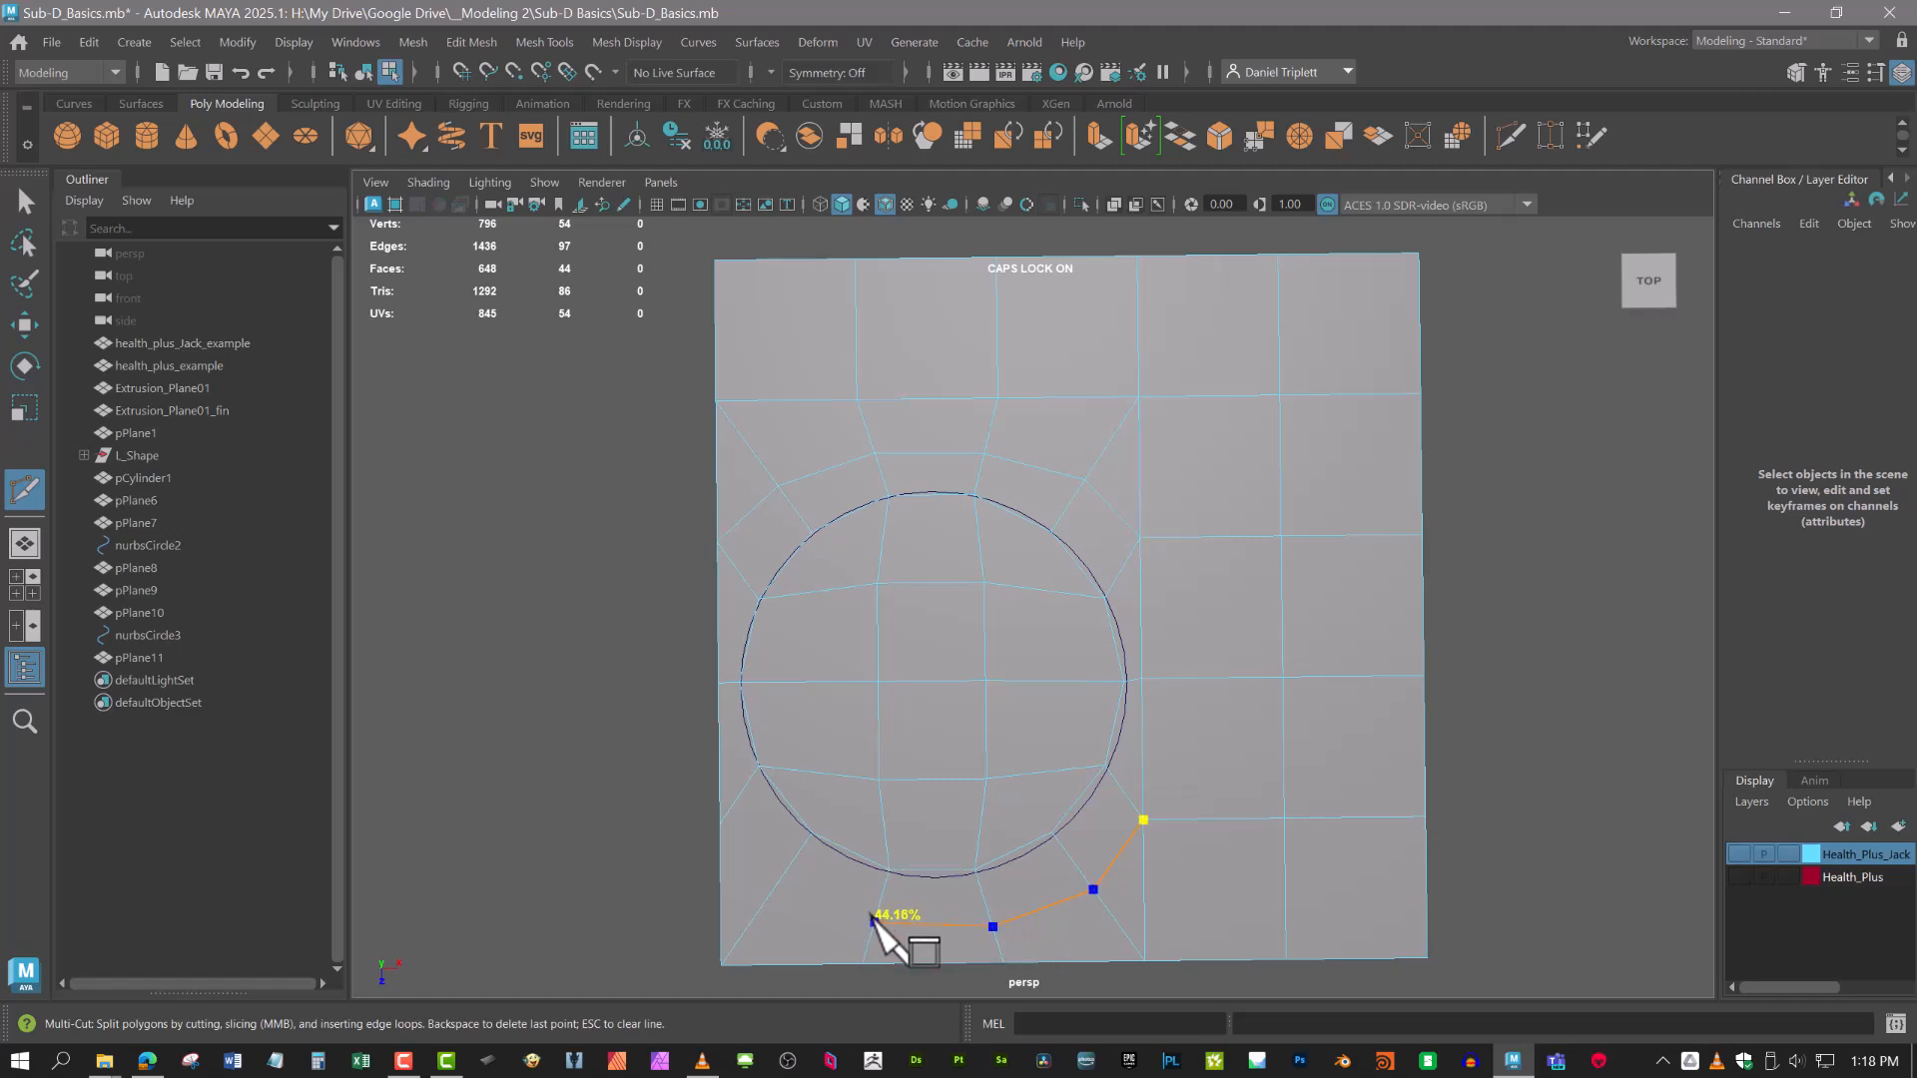
{"action": "left_click", "coordinate": [773, 889]}
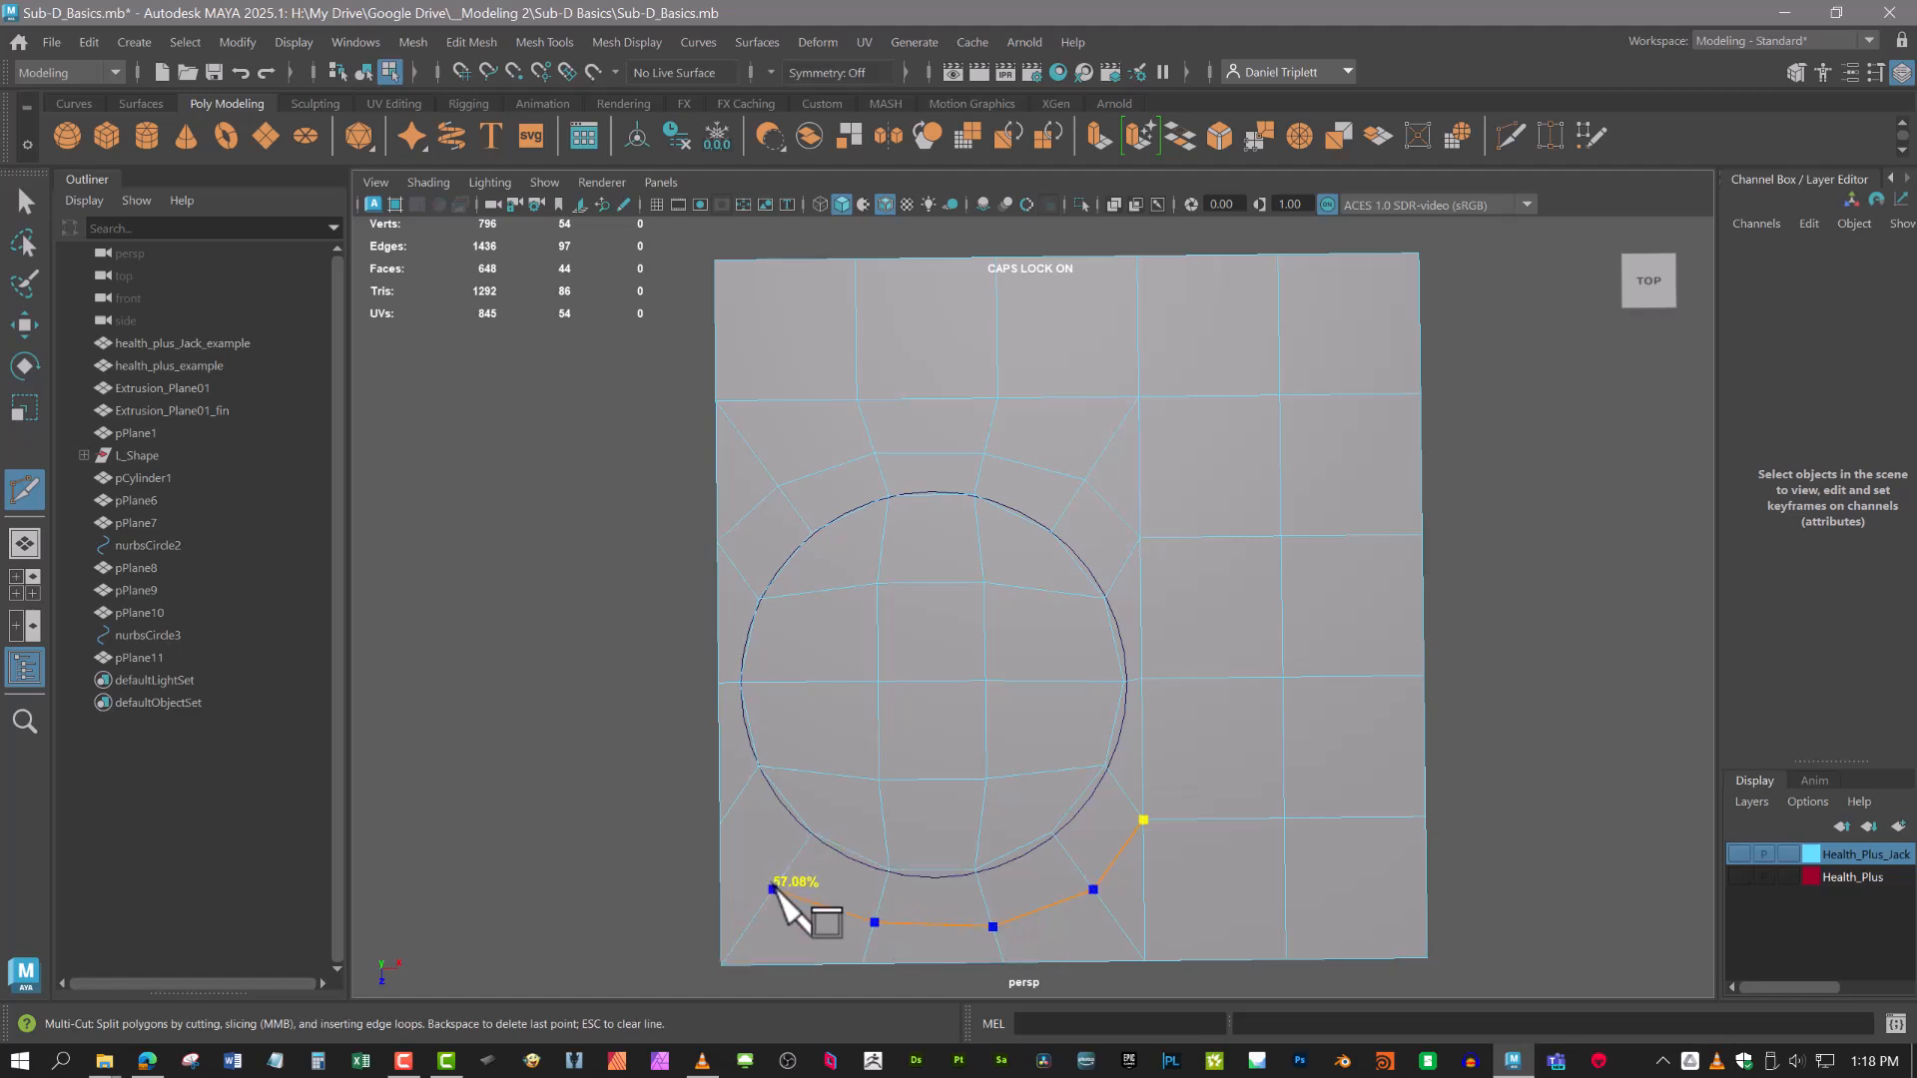
{"action": "left_click", "coordinate": [719, 823]}
{"action": "right_click", "coordinate": [900, 754]}
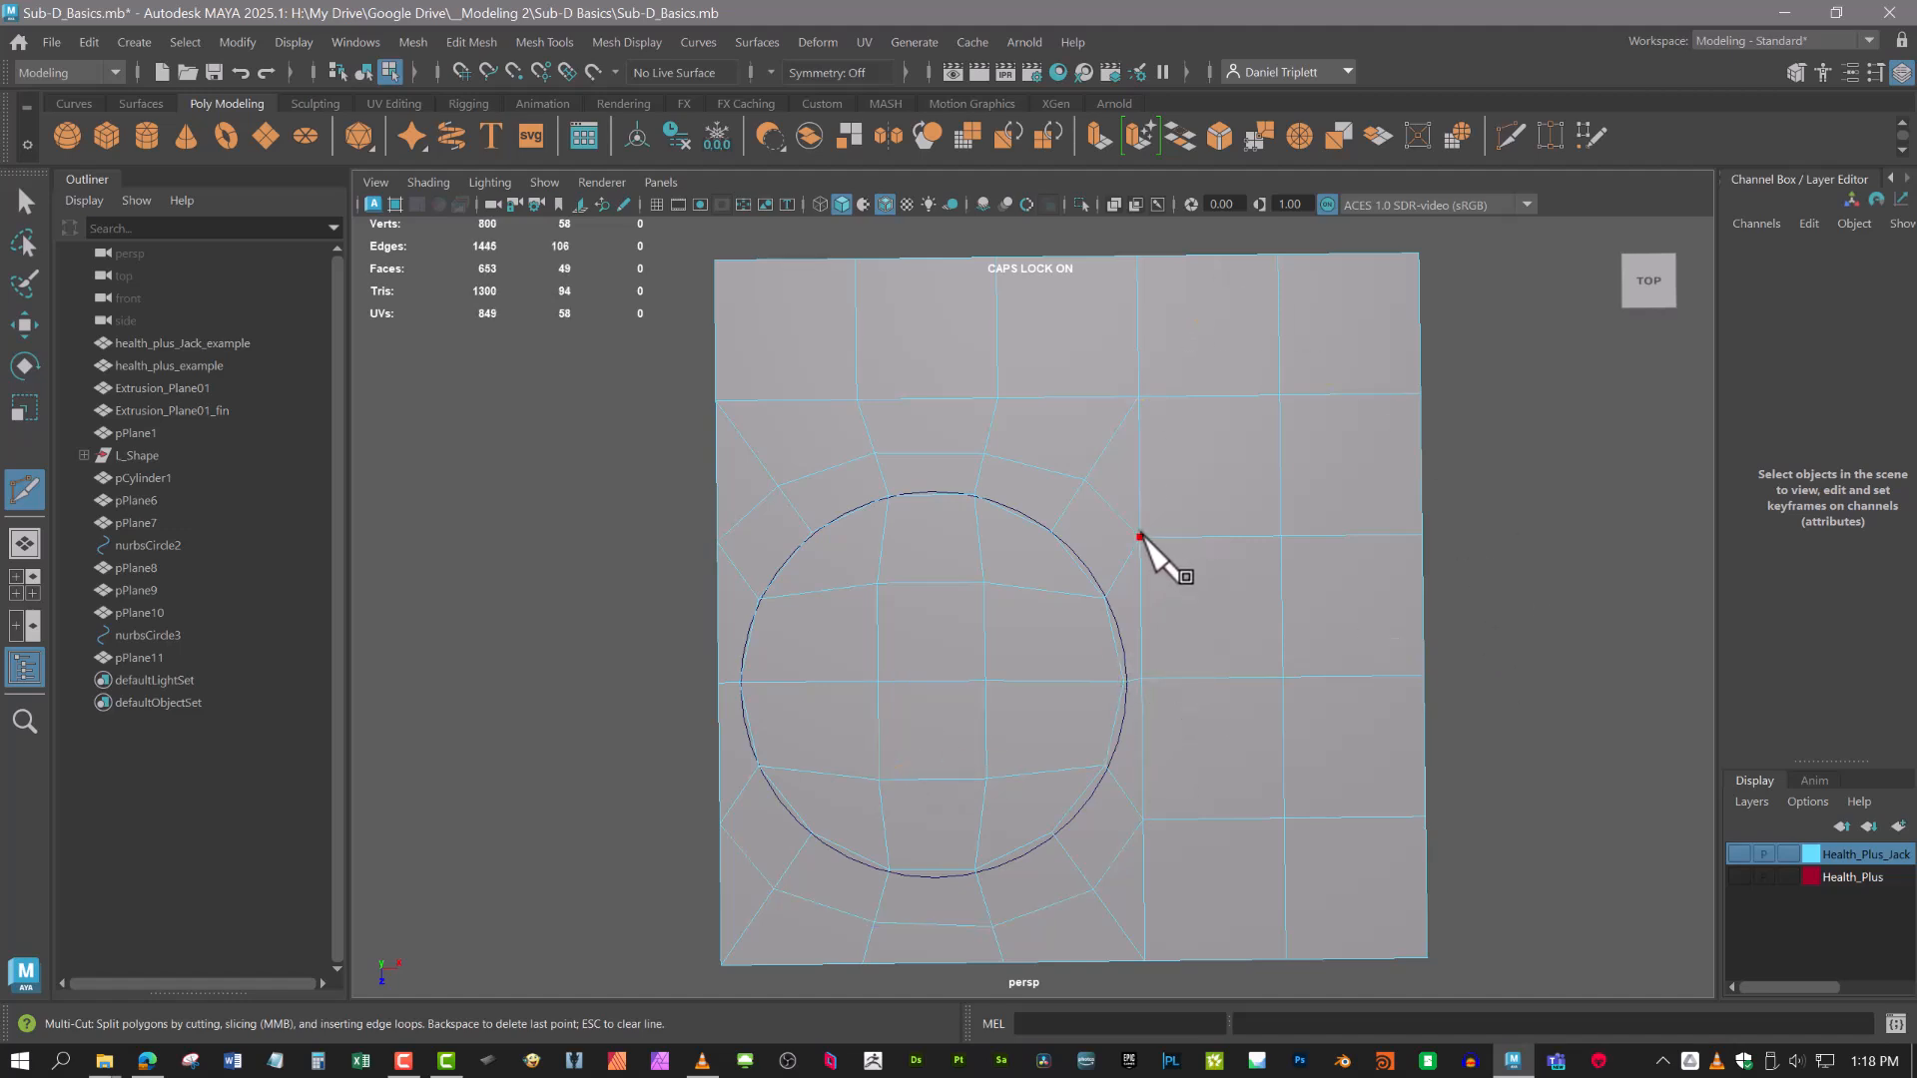
Multi-Cut a supporting arc just right of the circle between the two nearest grid vertices, and delete the two straight edges it replaces.
{"action": "left_click", "coordinate": [1162, 678]}
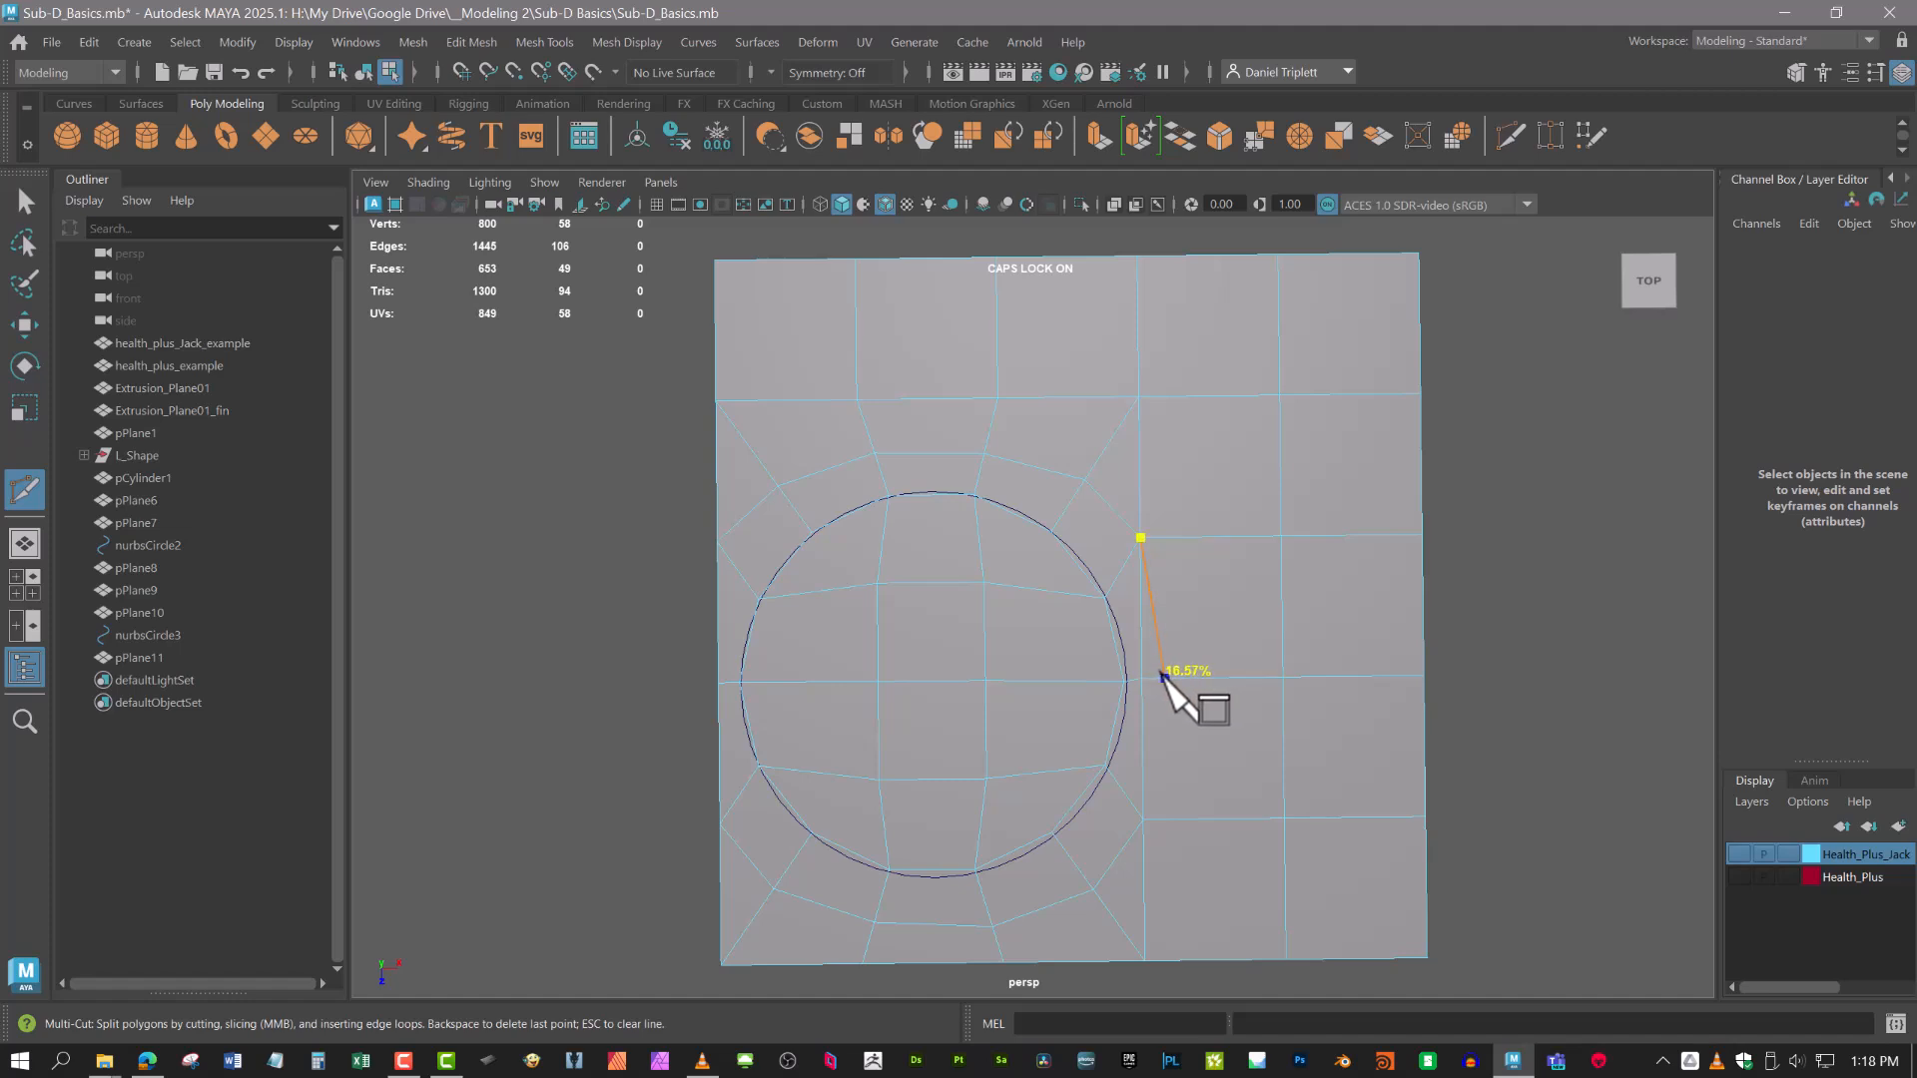
{"action": "left_click", "coordinate": [1144, 820]}
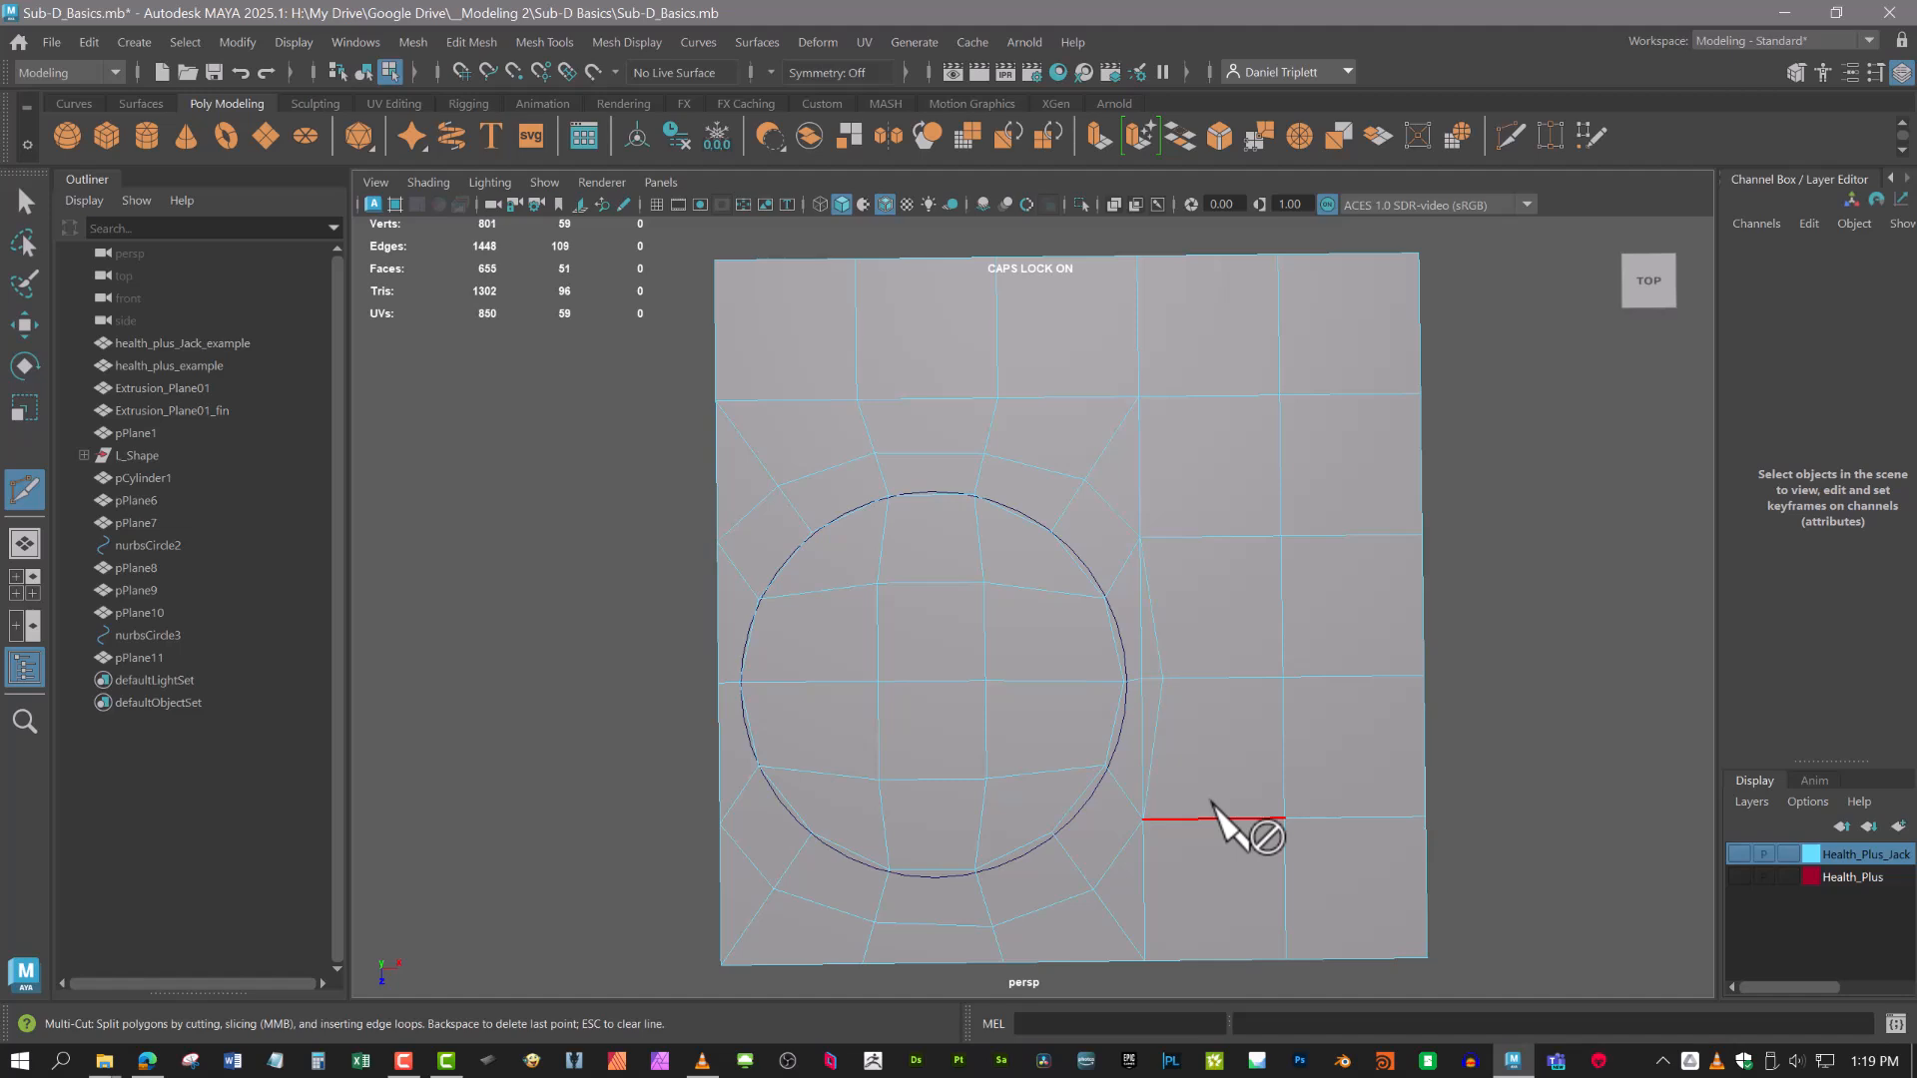
{"action": "key", "text": "w"}
{"action": "left_click", "coordinate": [1138, 623]}
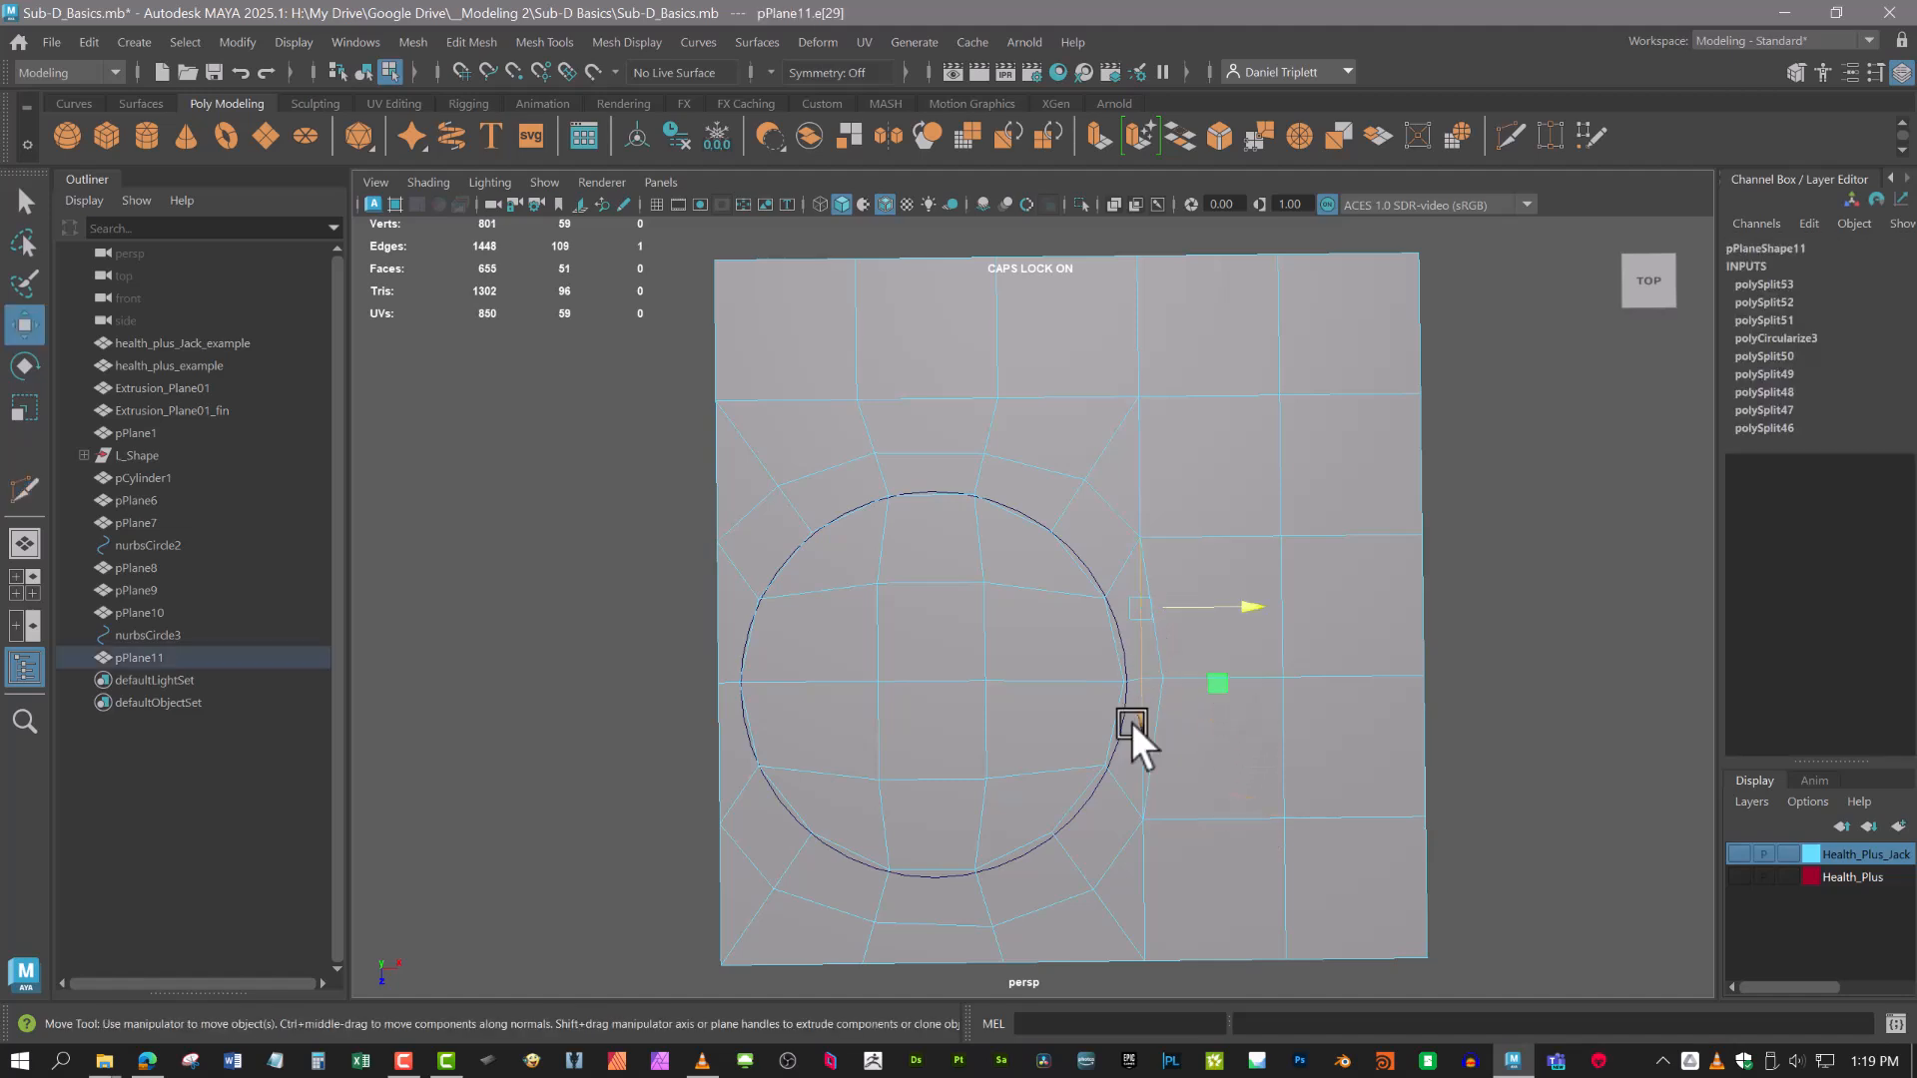
{"action": "left_click", "coordinate": [1197, 761], "text": "shift"}
{"action": "key", "text": "ctrl+z"}
{"action": "key", "text": "Delete"}
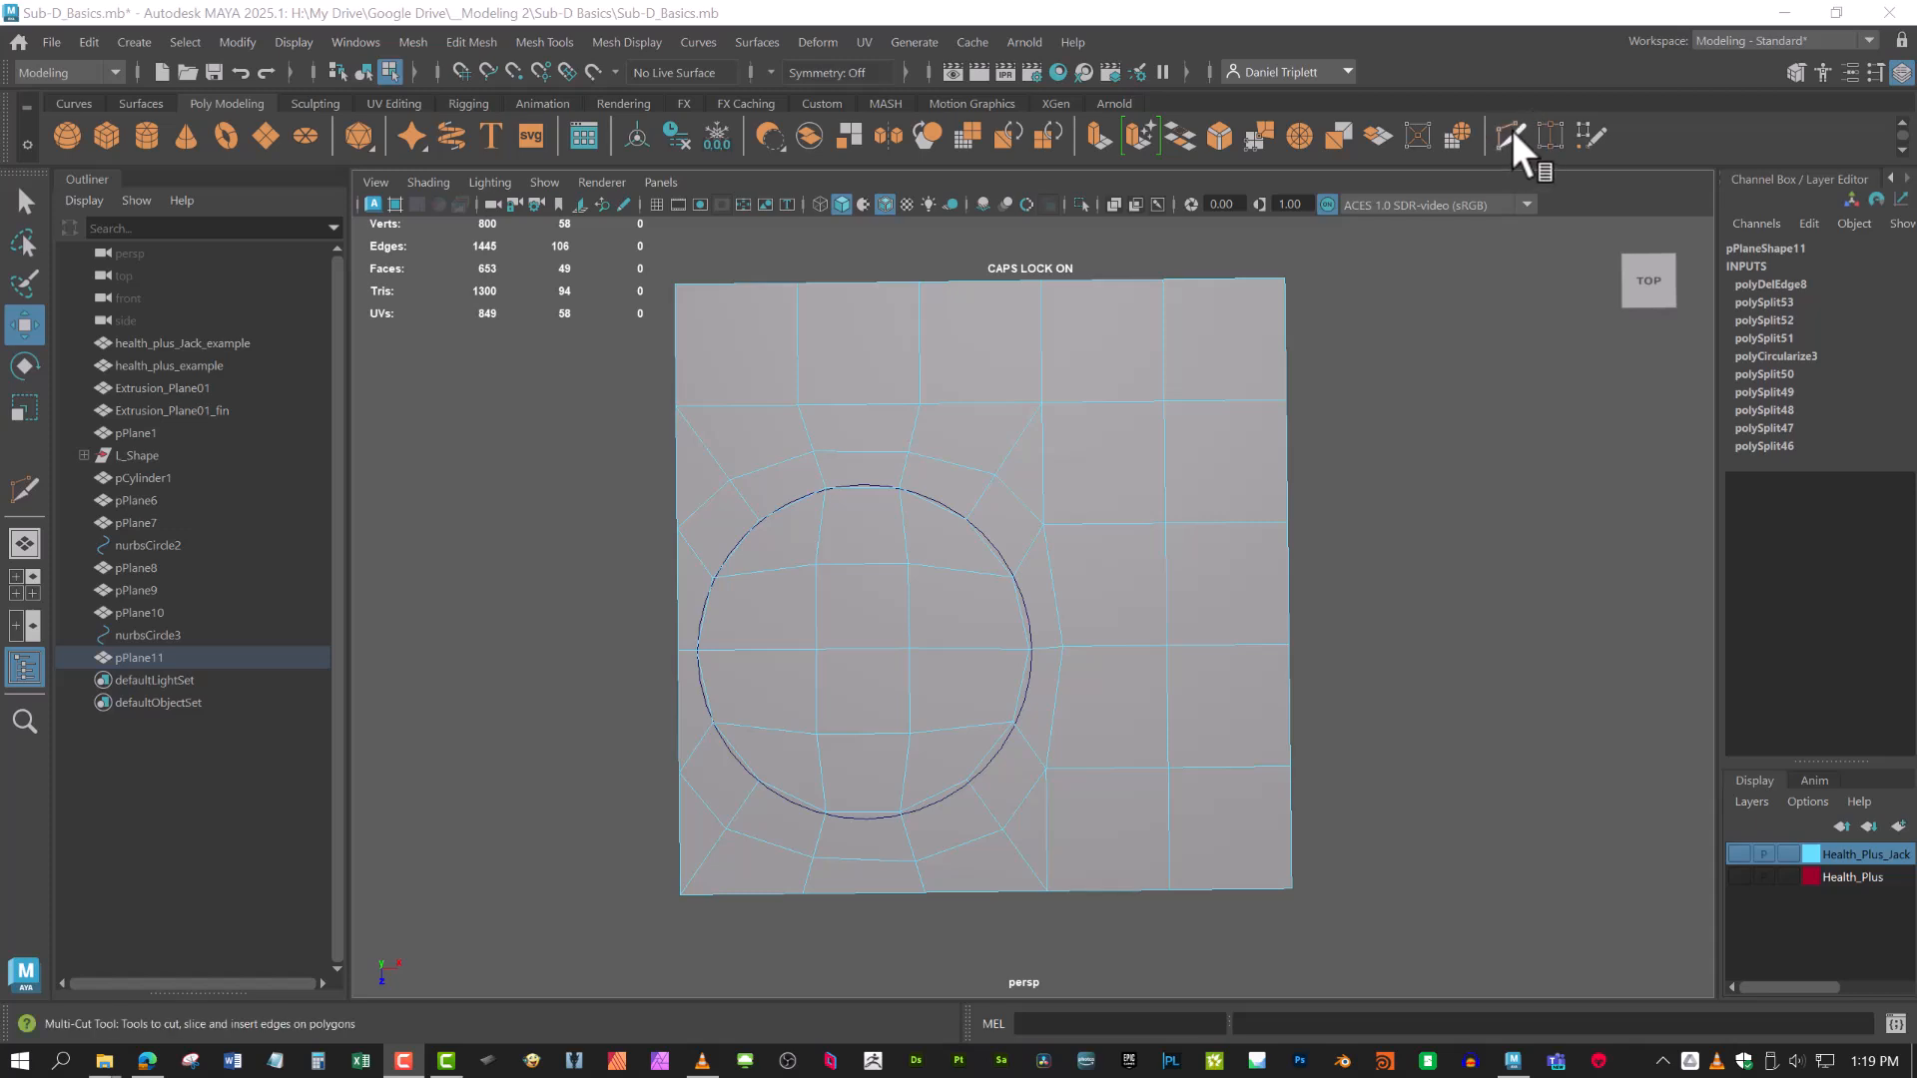
Multi-Cut an outer arc right of the circle, from the upper grid corner across three horizontal edges to the plane's bottom border vertex.
{"action": "left_click", "coordinate": [1504, 136]}
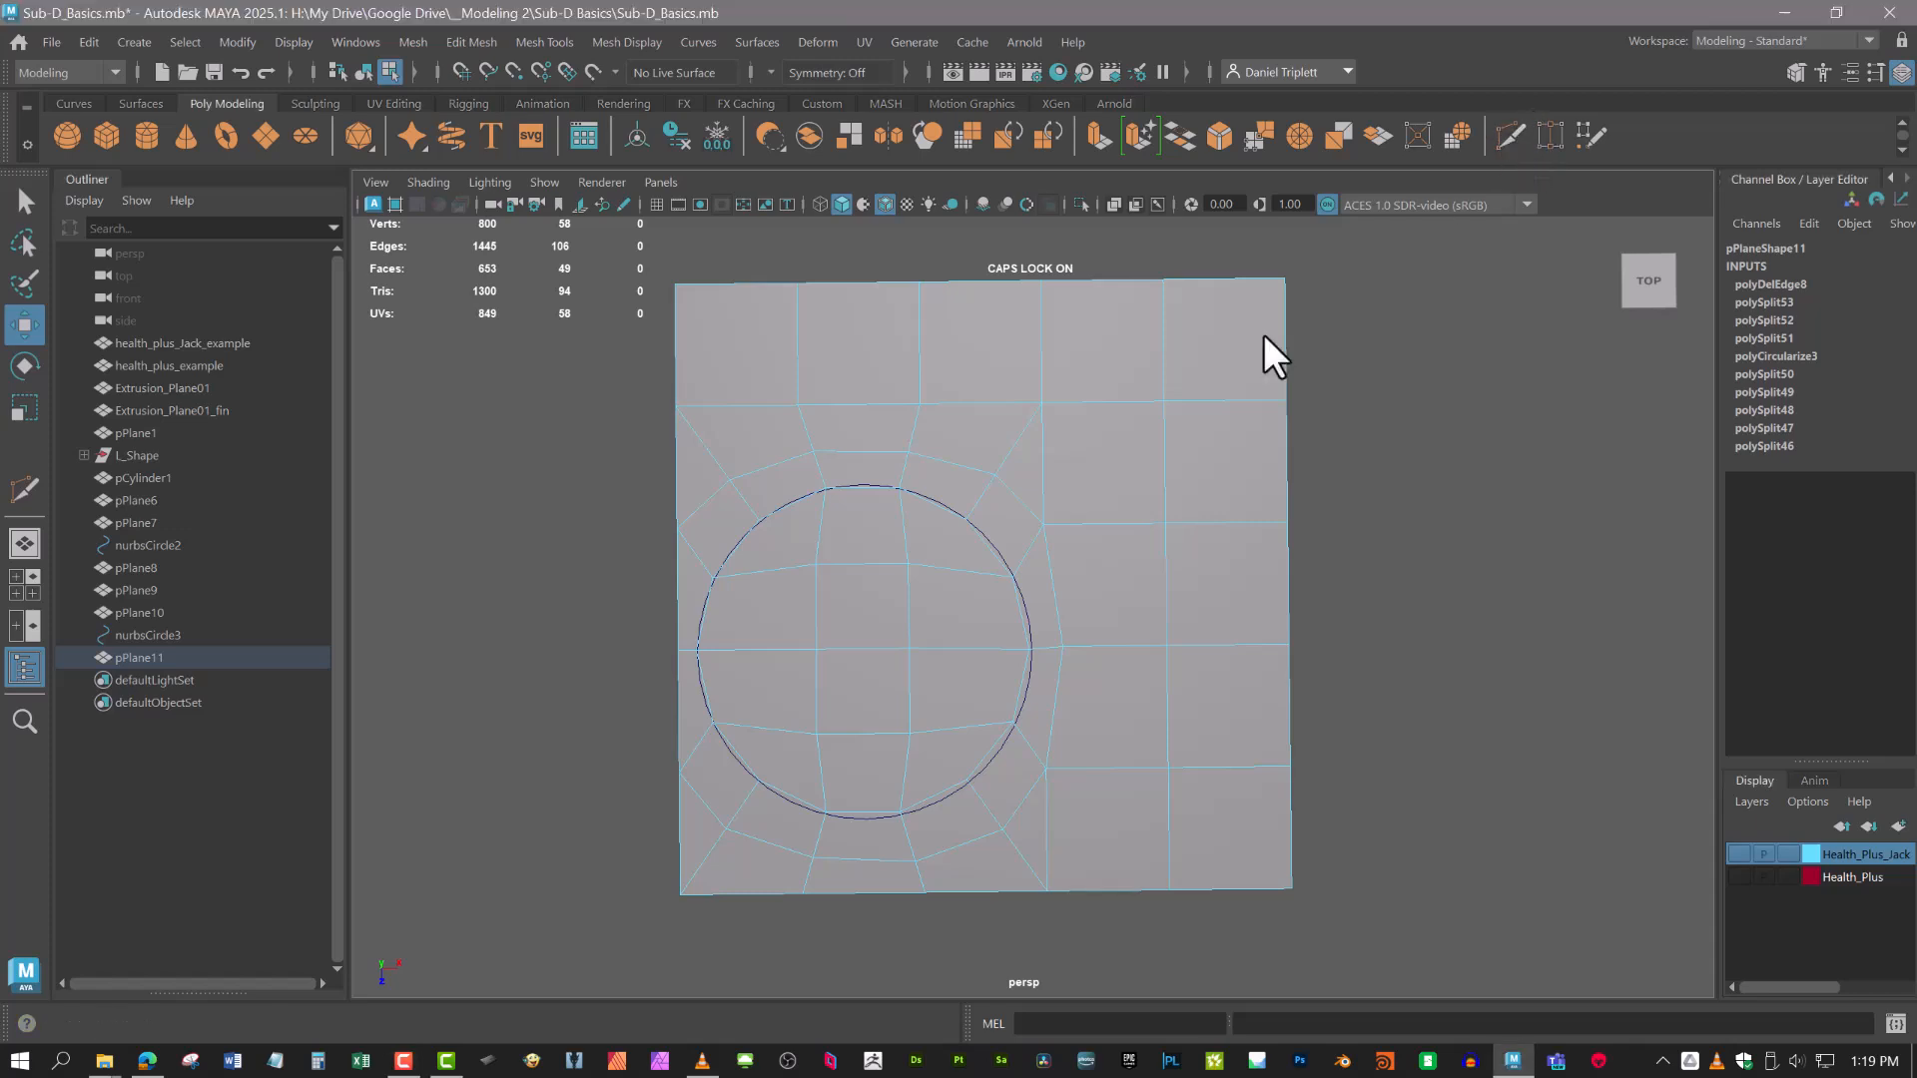
{"action": "left_click", "coordinate": [1042, 402]}
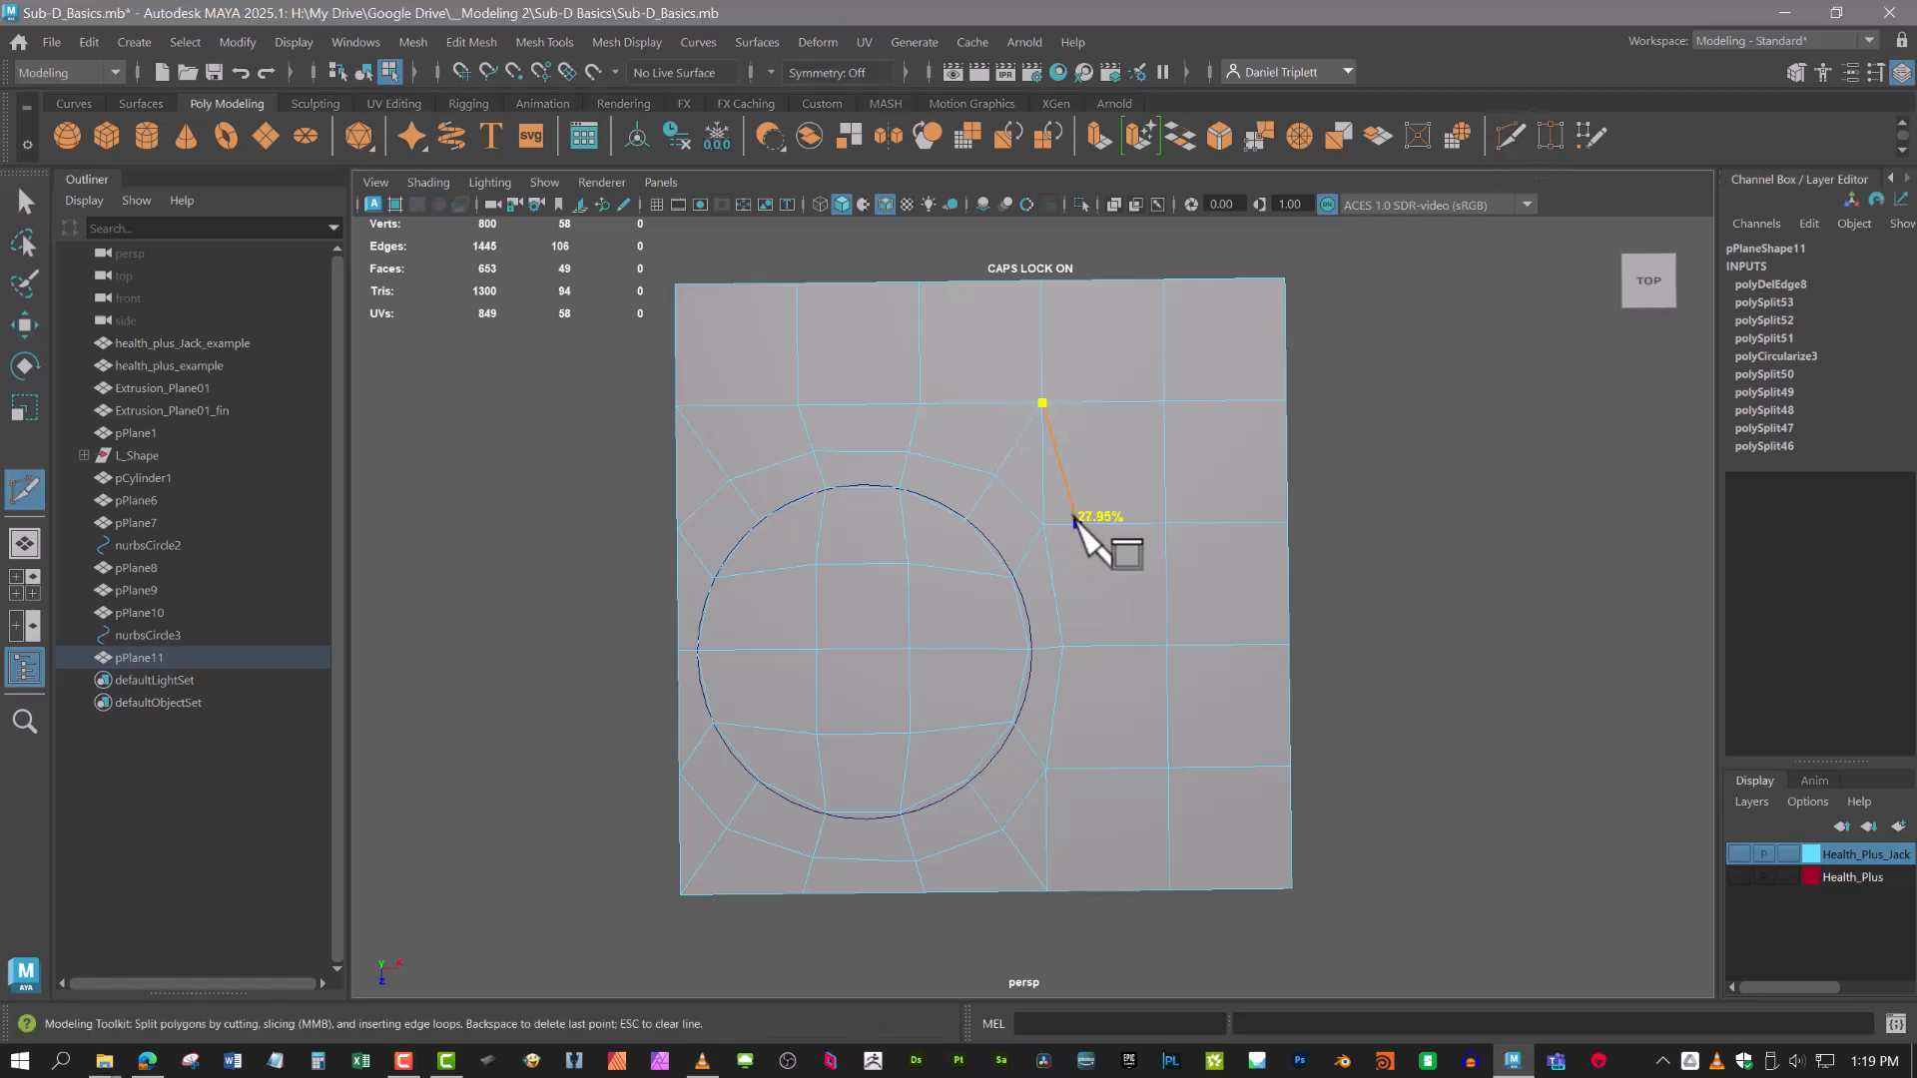
{"action": "left_click", "coordinate": [1078, 523]}
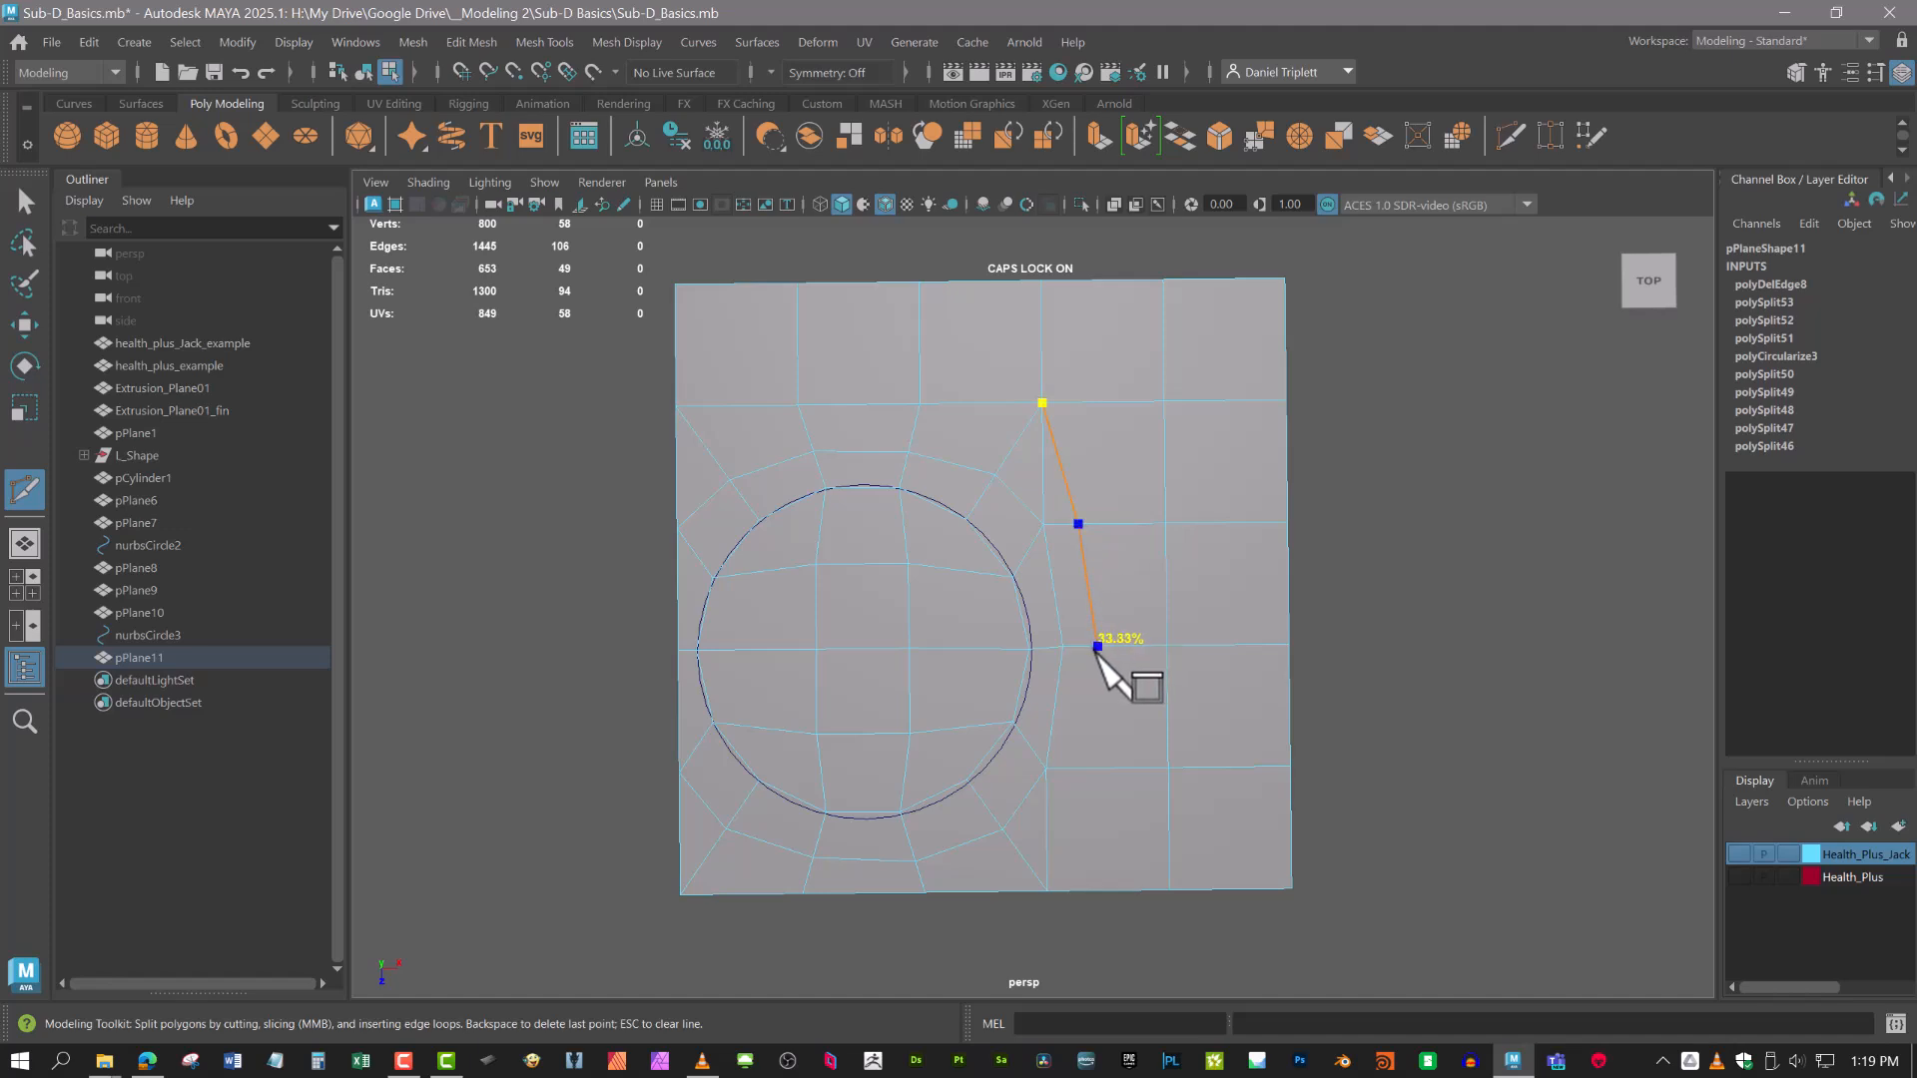
{"action": "left_click", "coordinate": [1096, 646]}
{"action": "left_click", "coordinate": [1094, 768]}
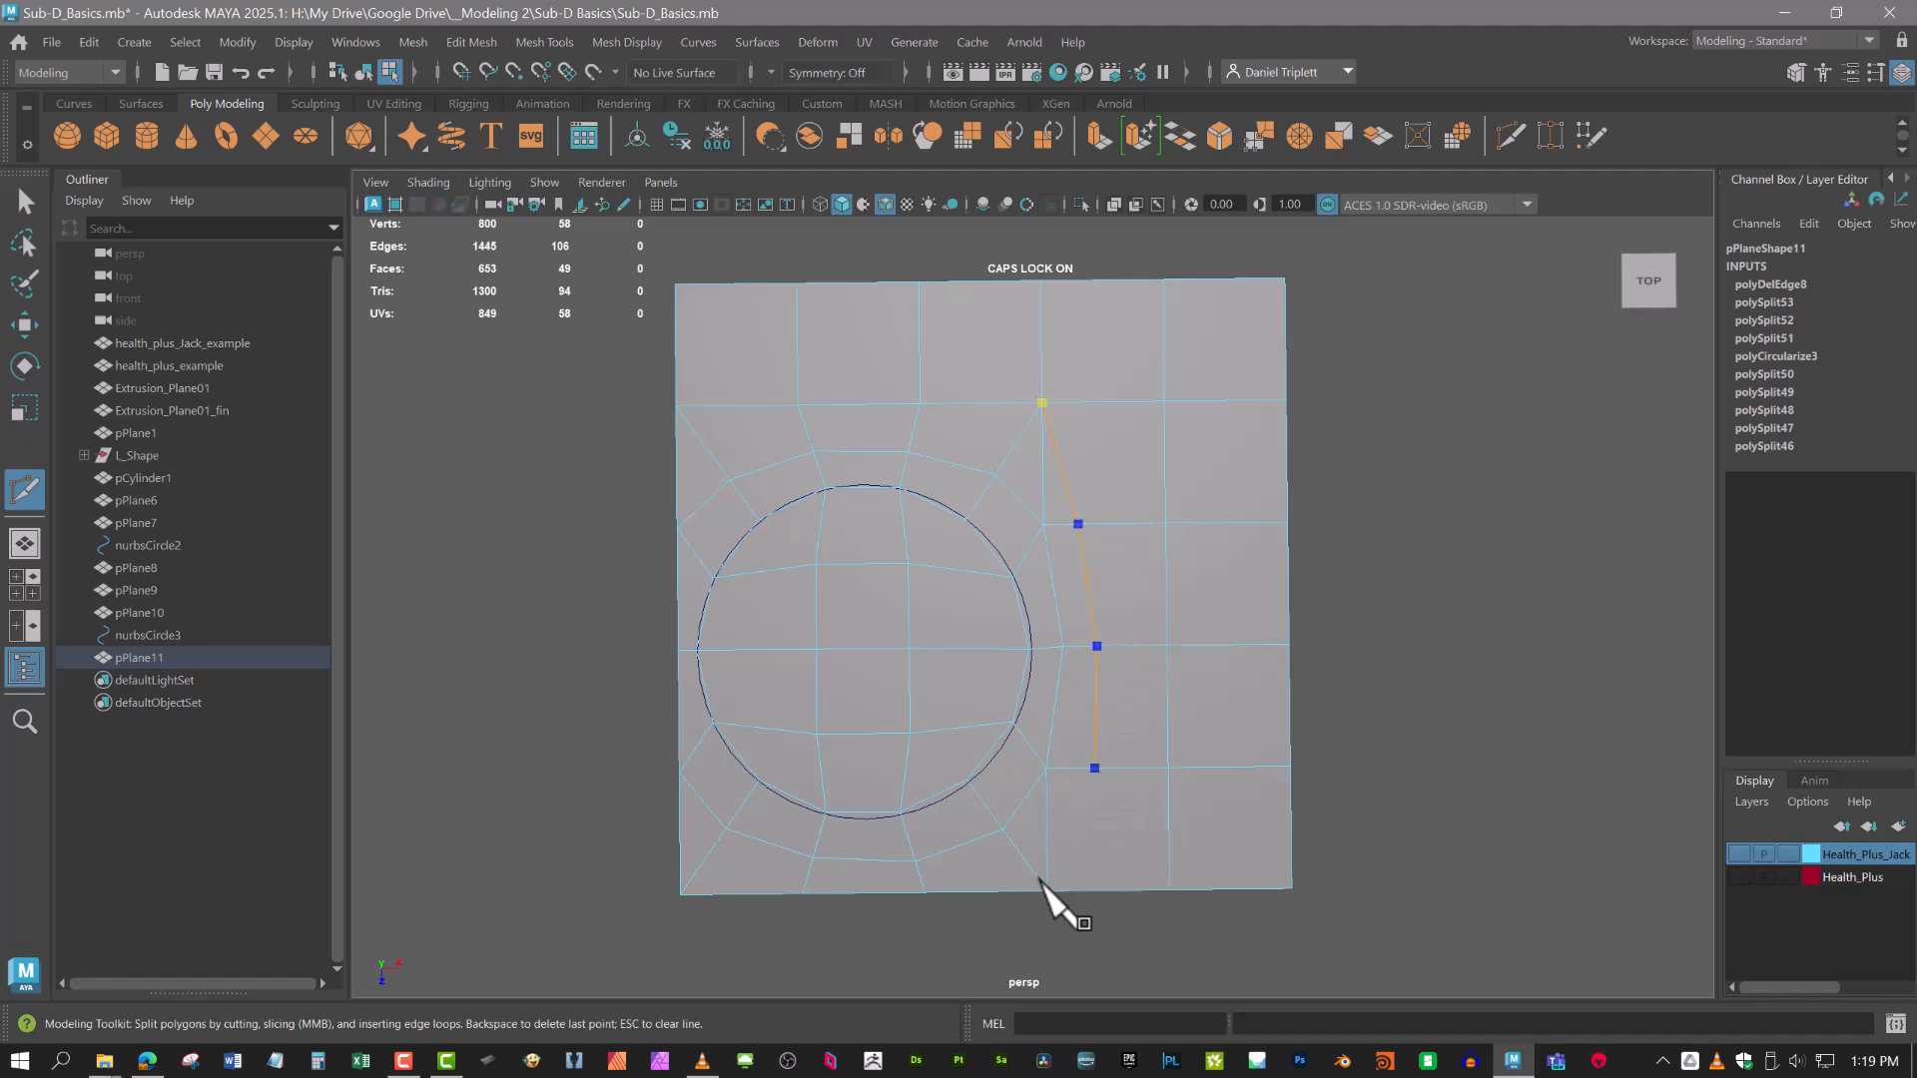
{"action": "left_click", "coordinate": [1045, 886]}
{"action": "key", "text": "Return"}
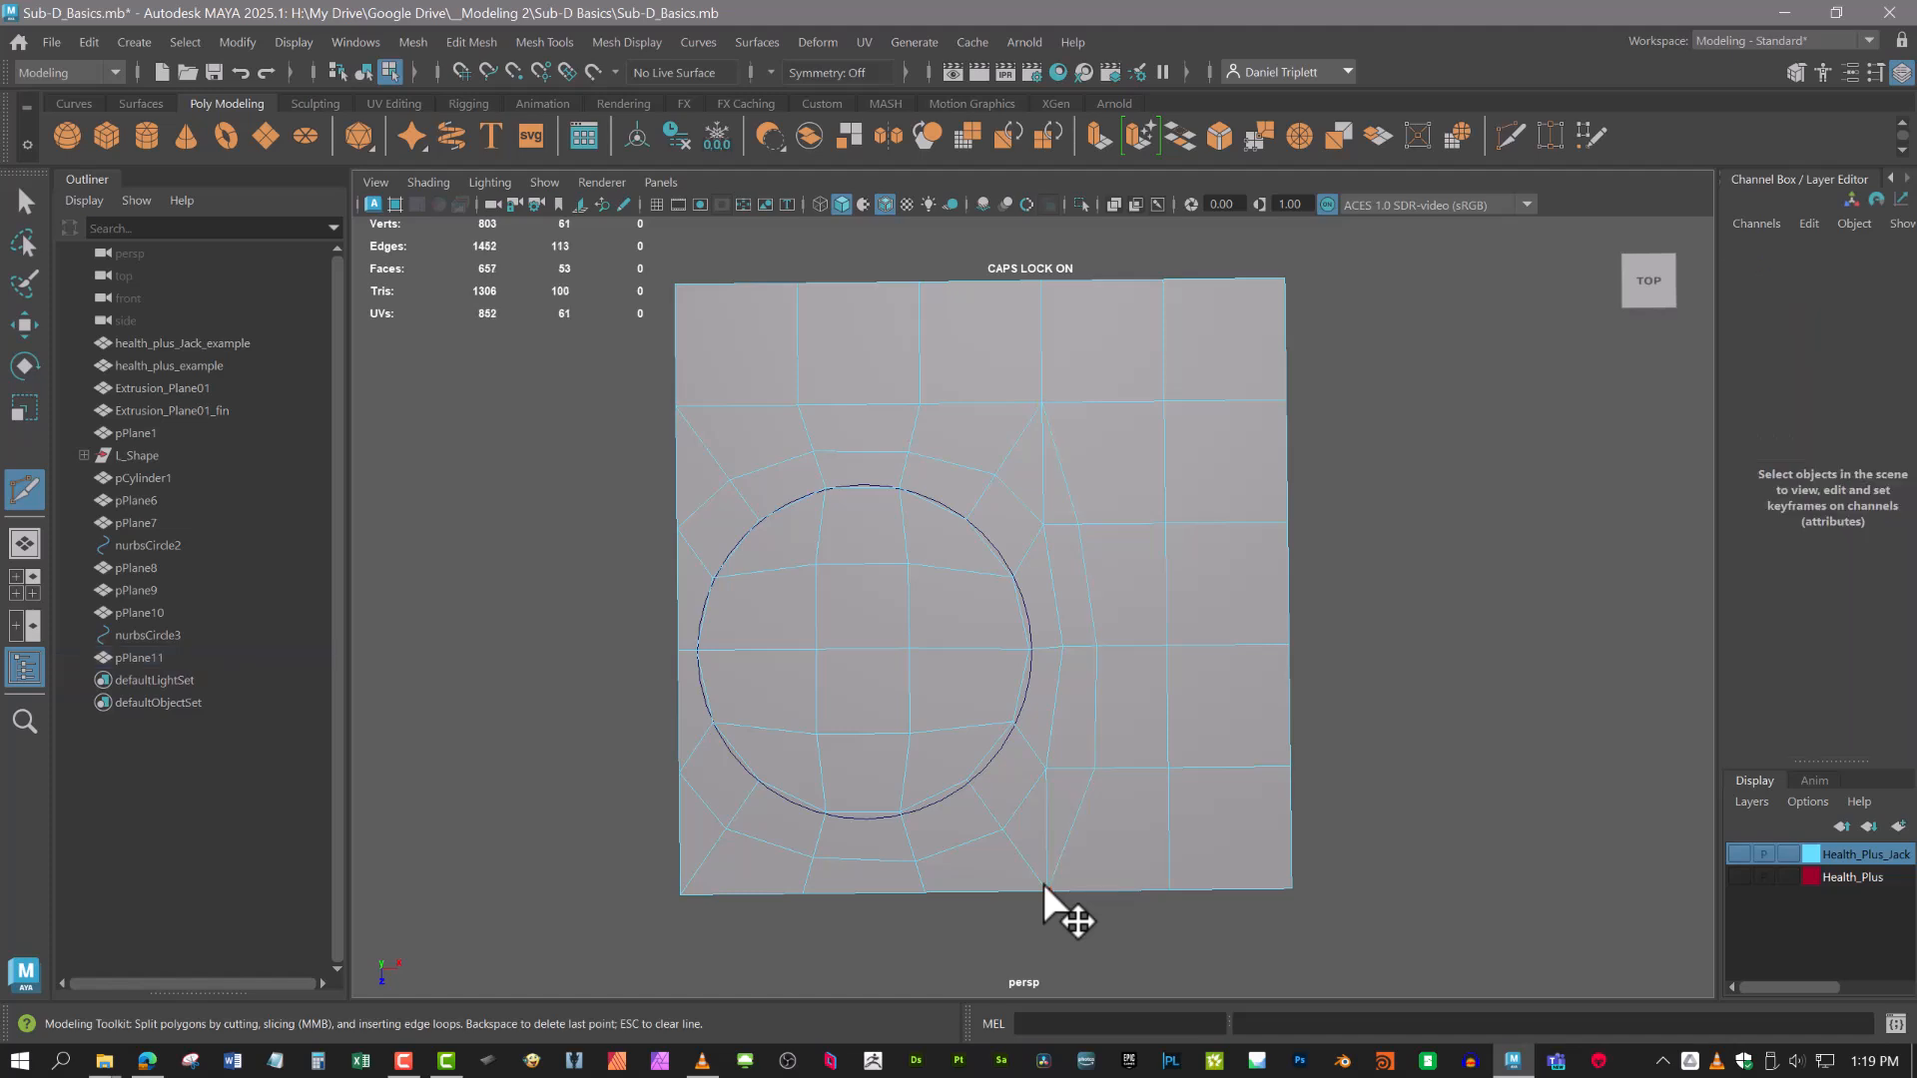
Delete the two straight vertical edges bypassed by the outer arc at its upper and lower ends.
{"action": "key", "text": "w"}
{"action": "left_click", "coordinate": [1046, 819]}
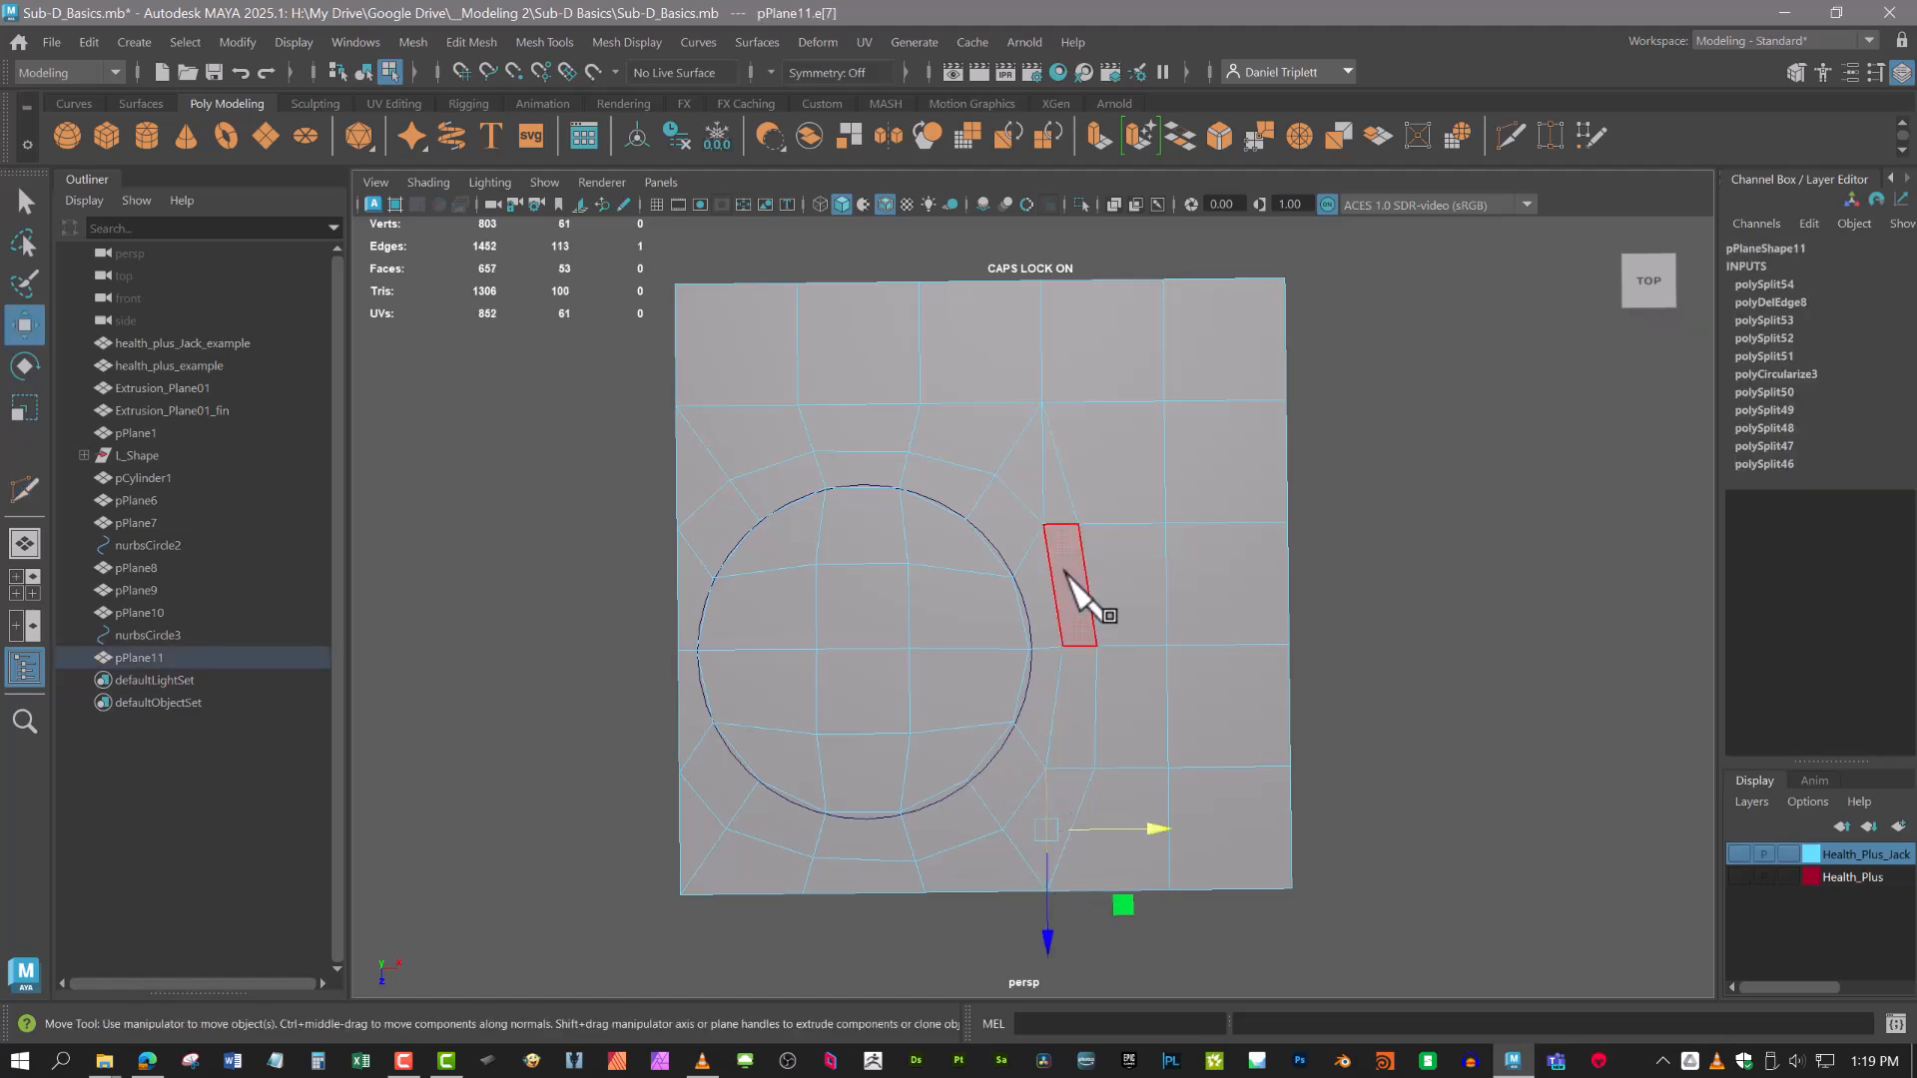
{"action": "key", "text": "Delete"}
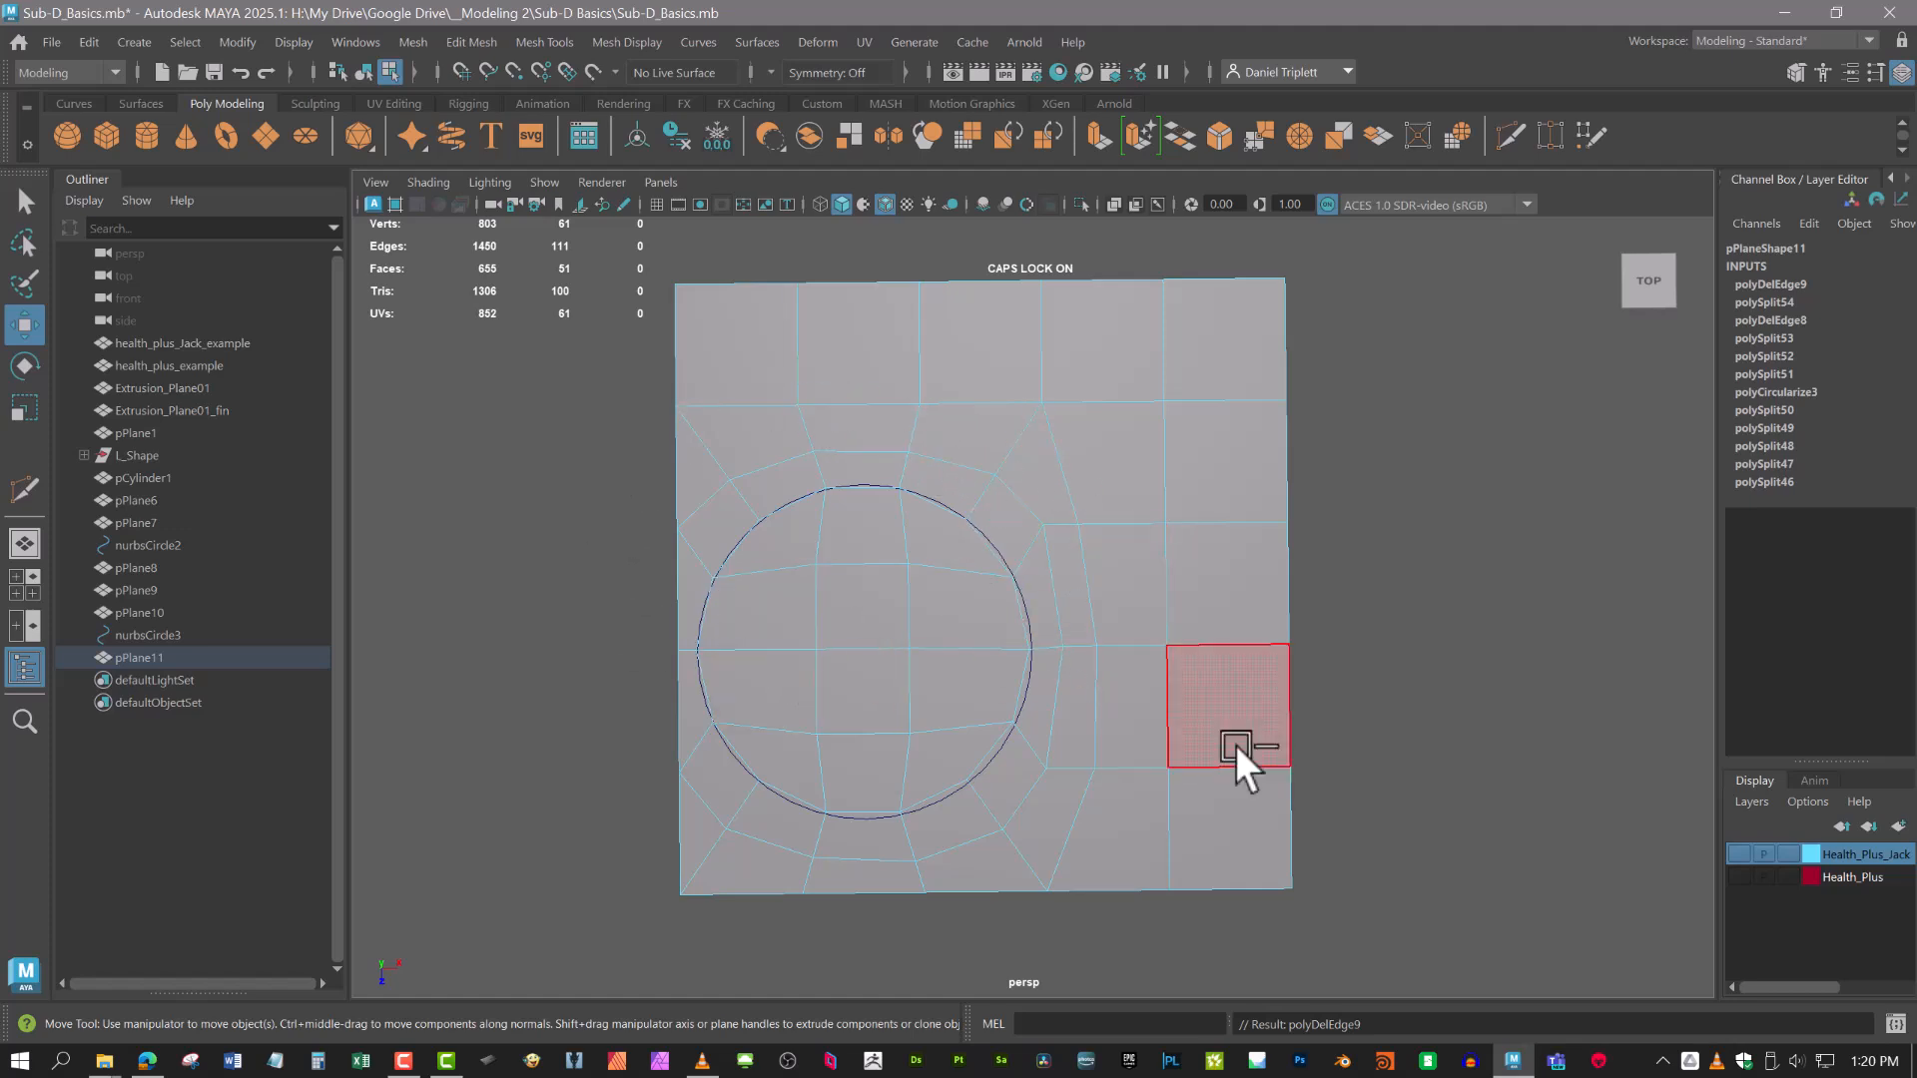
Select the outer arc's three middle vertices and move them slightly away from the circle to widen the spacing.
{"action": "middle_click_drag", "start_coordinate": [1112, 775], "coordinate": [1125, 744], "text": "alt"}
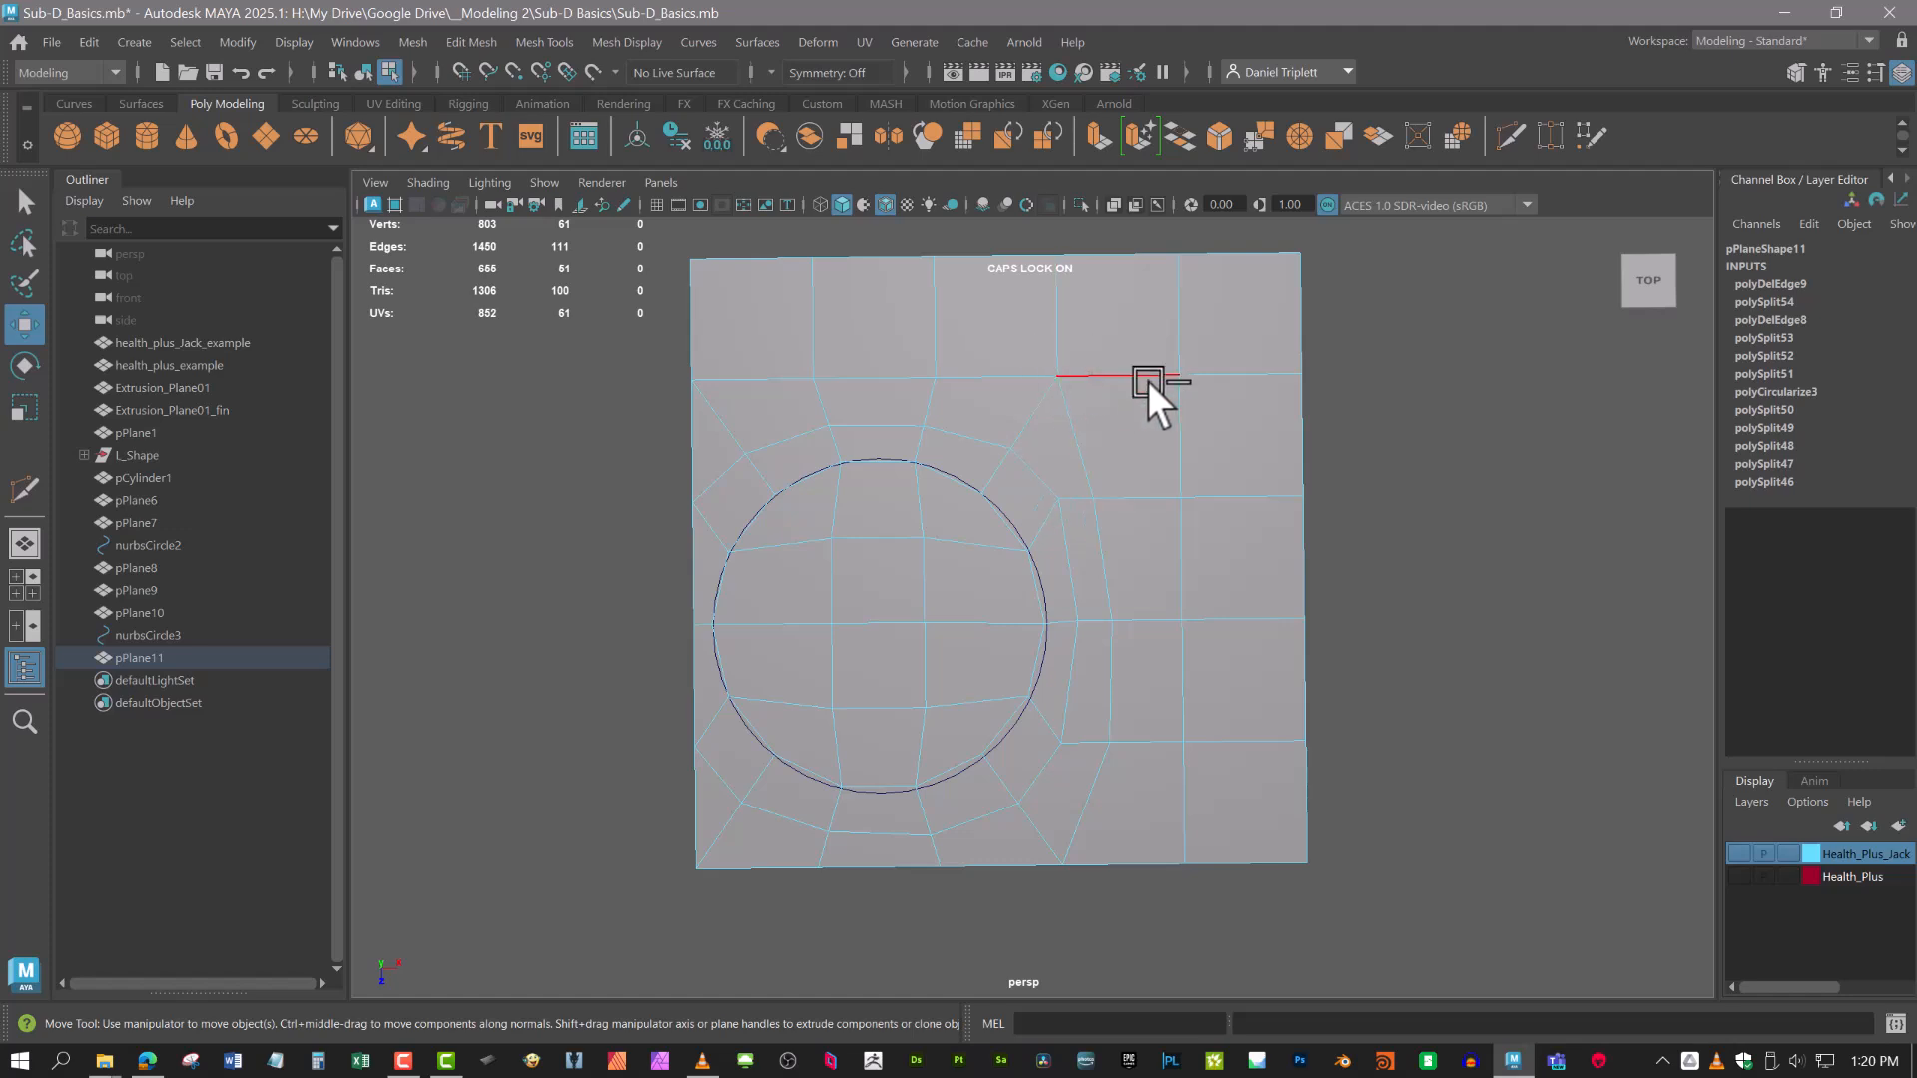
{"action": "middle_click_drag", "start_coordinate": [1121, 509], "coordinate": [1108, 484], "text": "alt"}
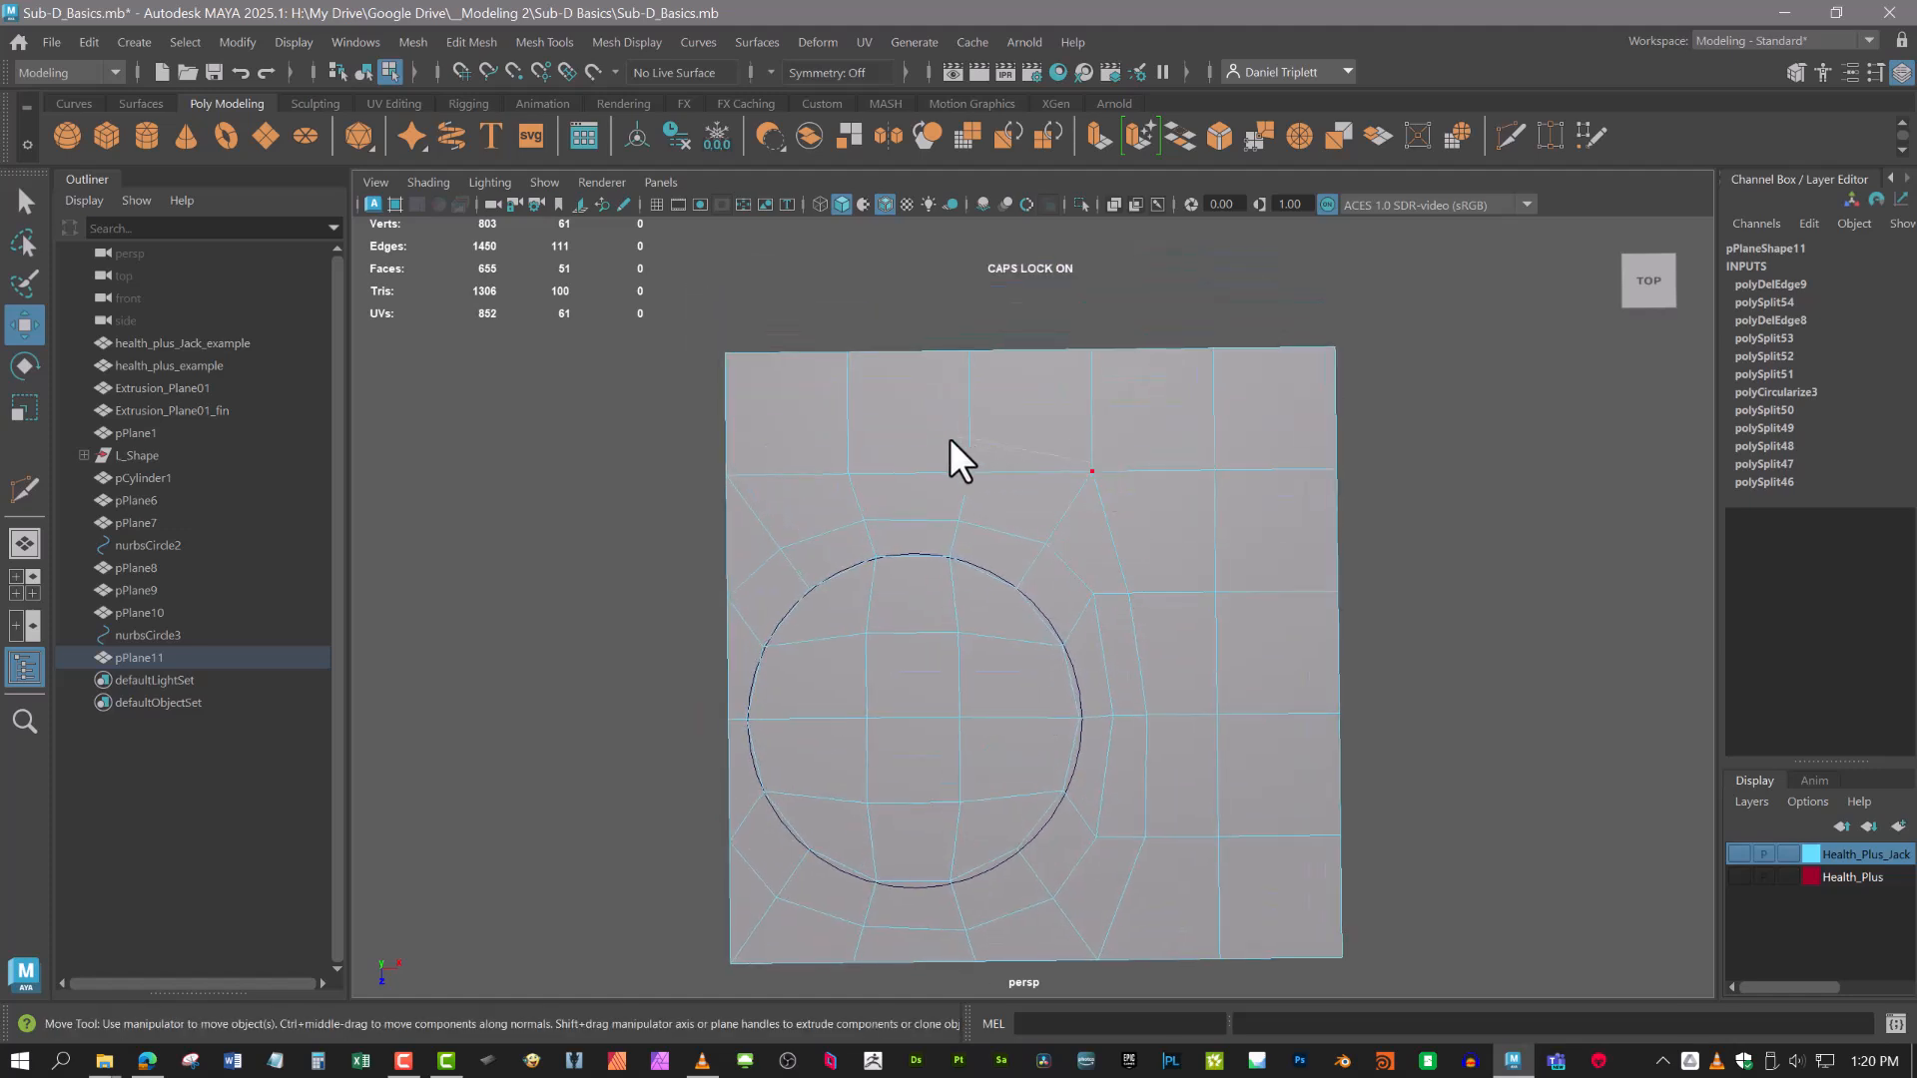
{"action": "right_click_drag", "start_coordinate": [1092, 409], "coordinate": [972, 415]}
{"action": "left_click", "coordinate": [1092, 470]}
{"action": "left_click", "coordinate": [1129, 592]}
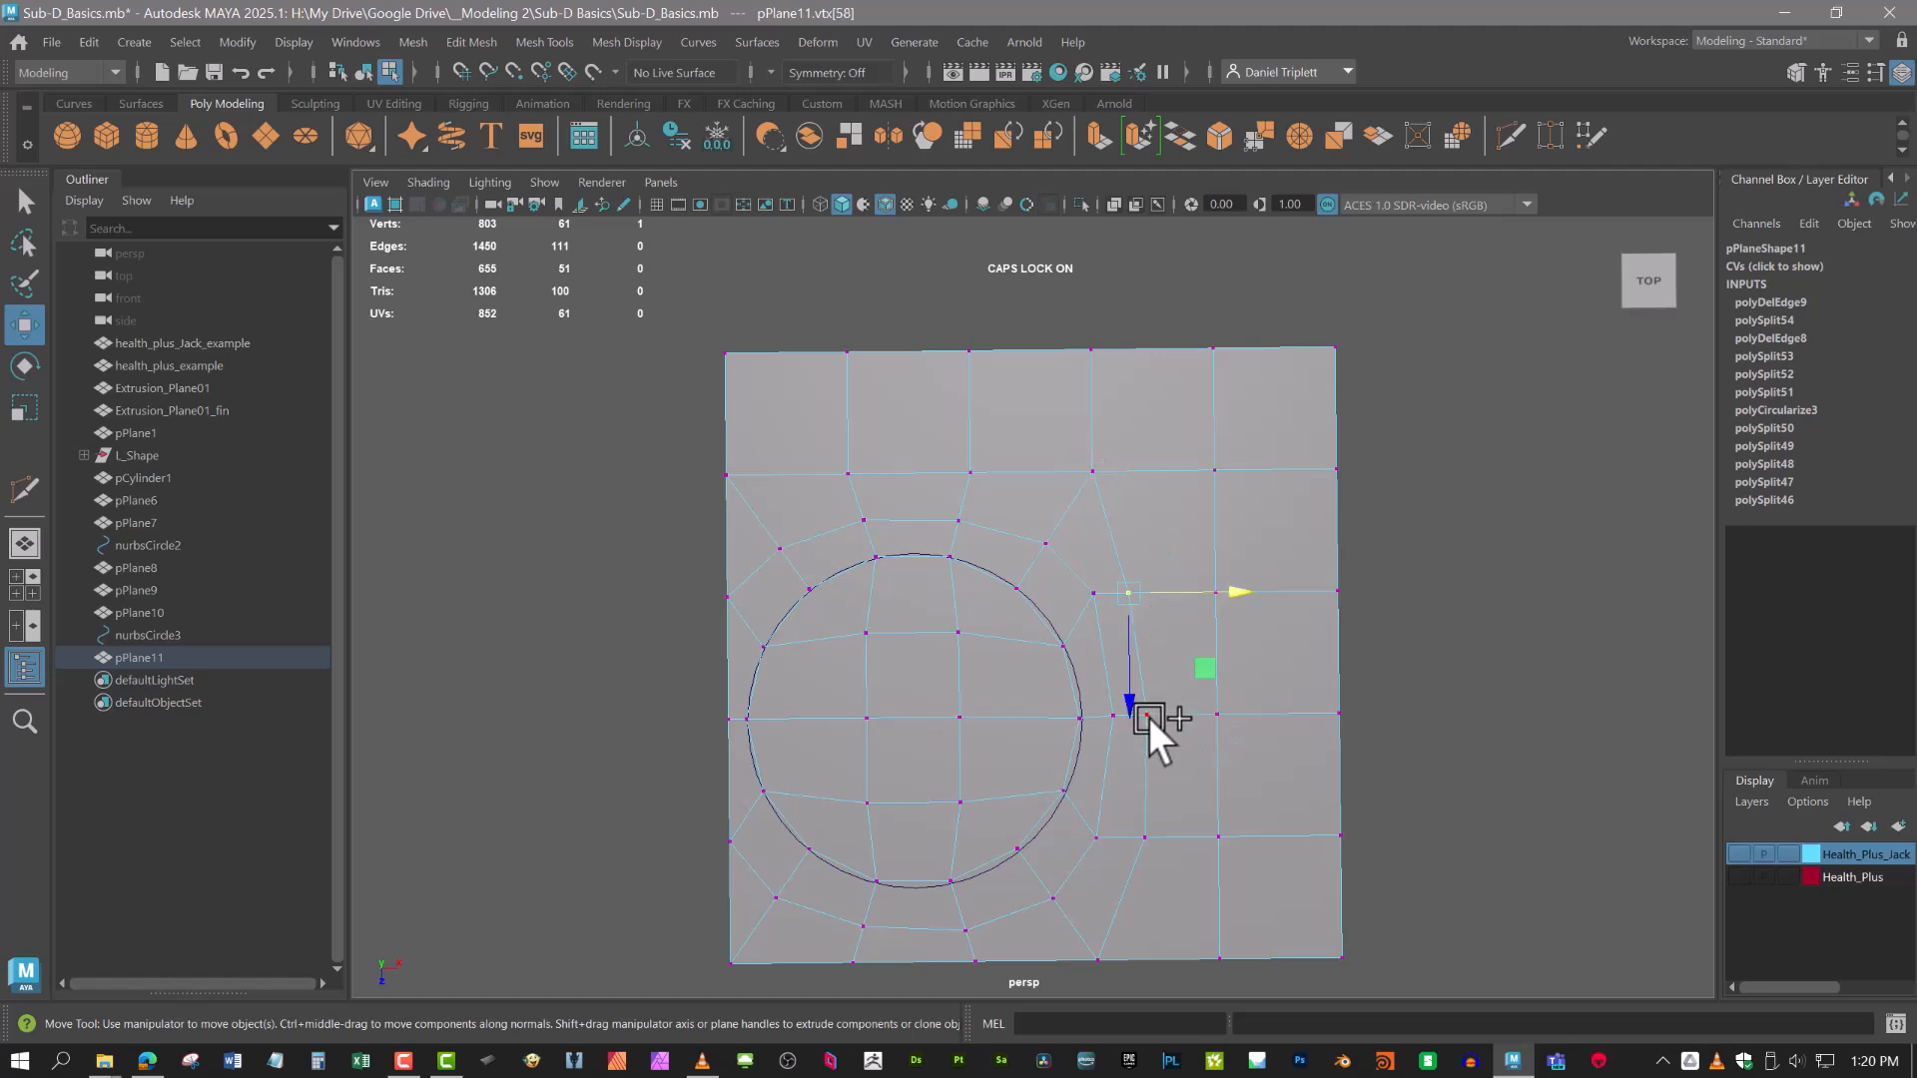
{"action": "left_click", "coordinate": [1146, 716], "text": "shift"}
{"action": "left_click", "coordinate": [1145, 837], "text": "shift"}
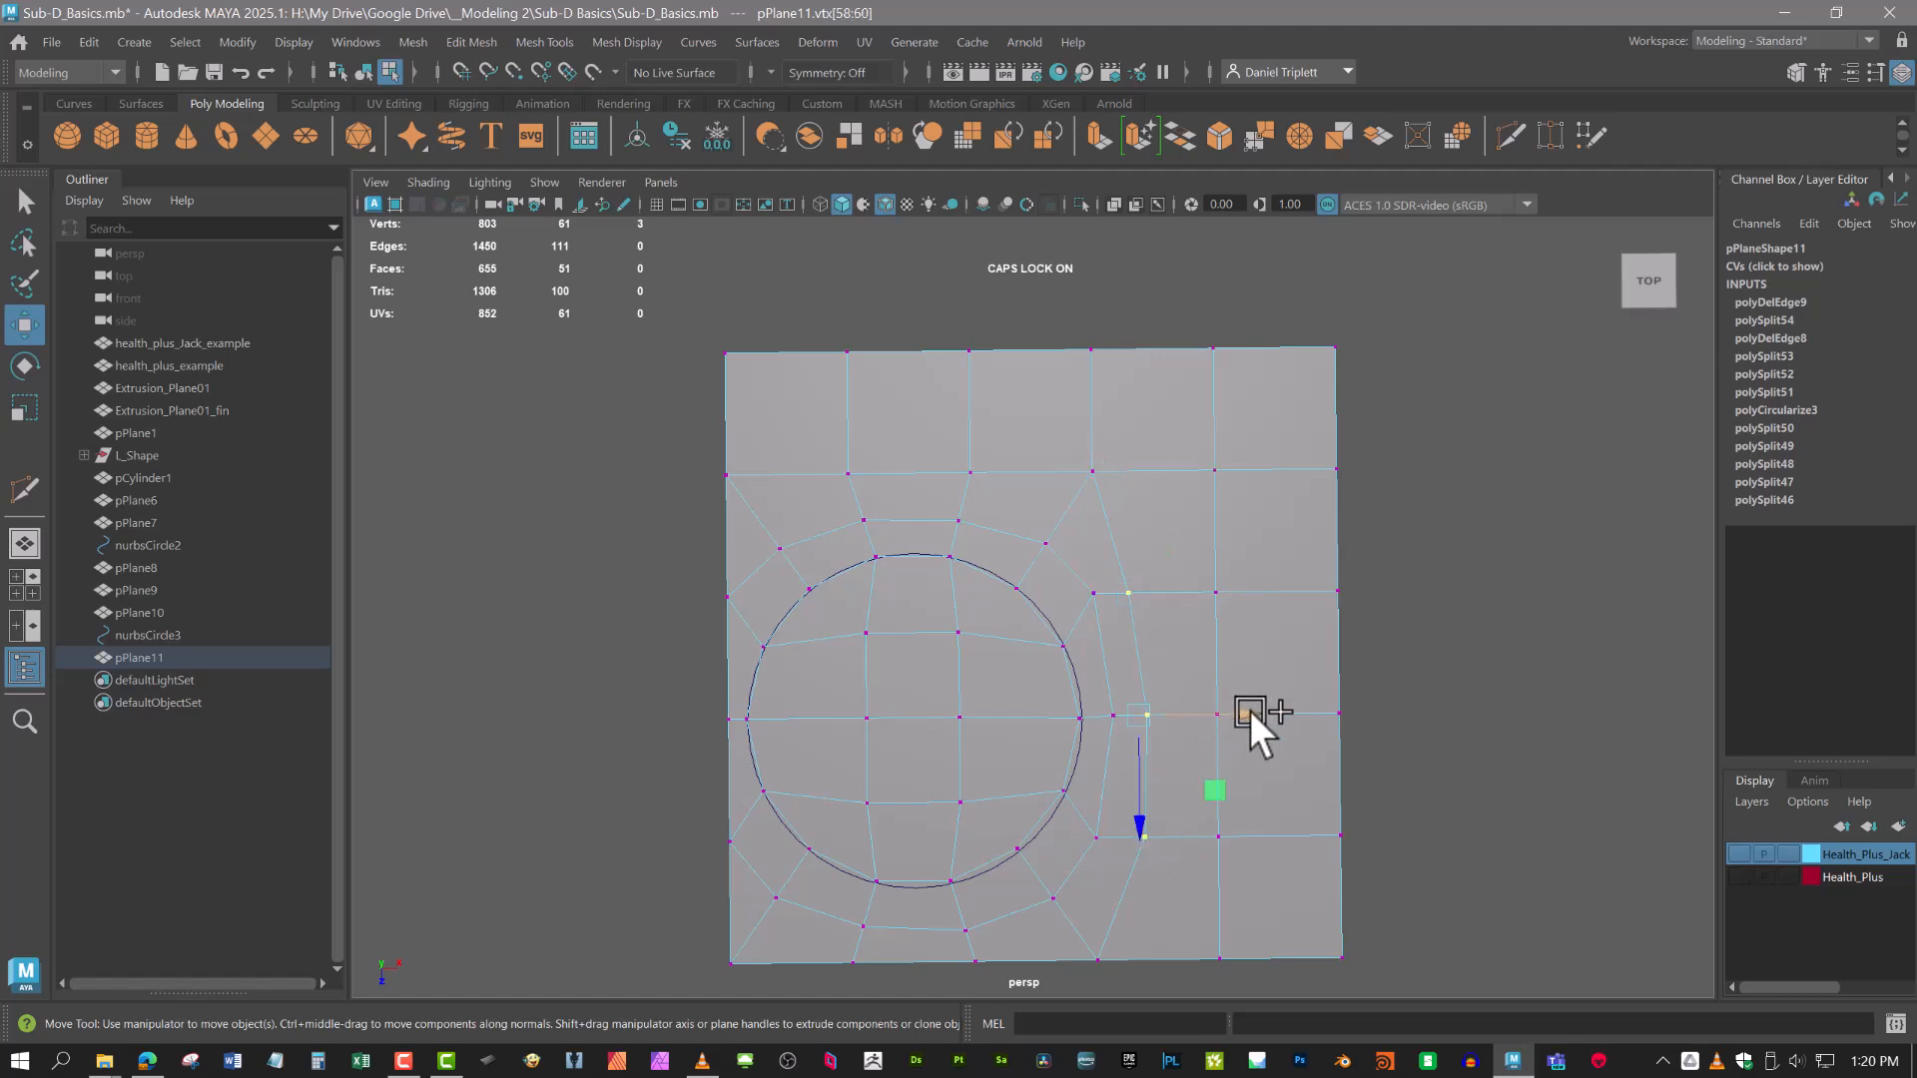
{"action": "left_click_drag", "start_coordinate": [1250, 711], "coordinate": [1259, 711]}
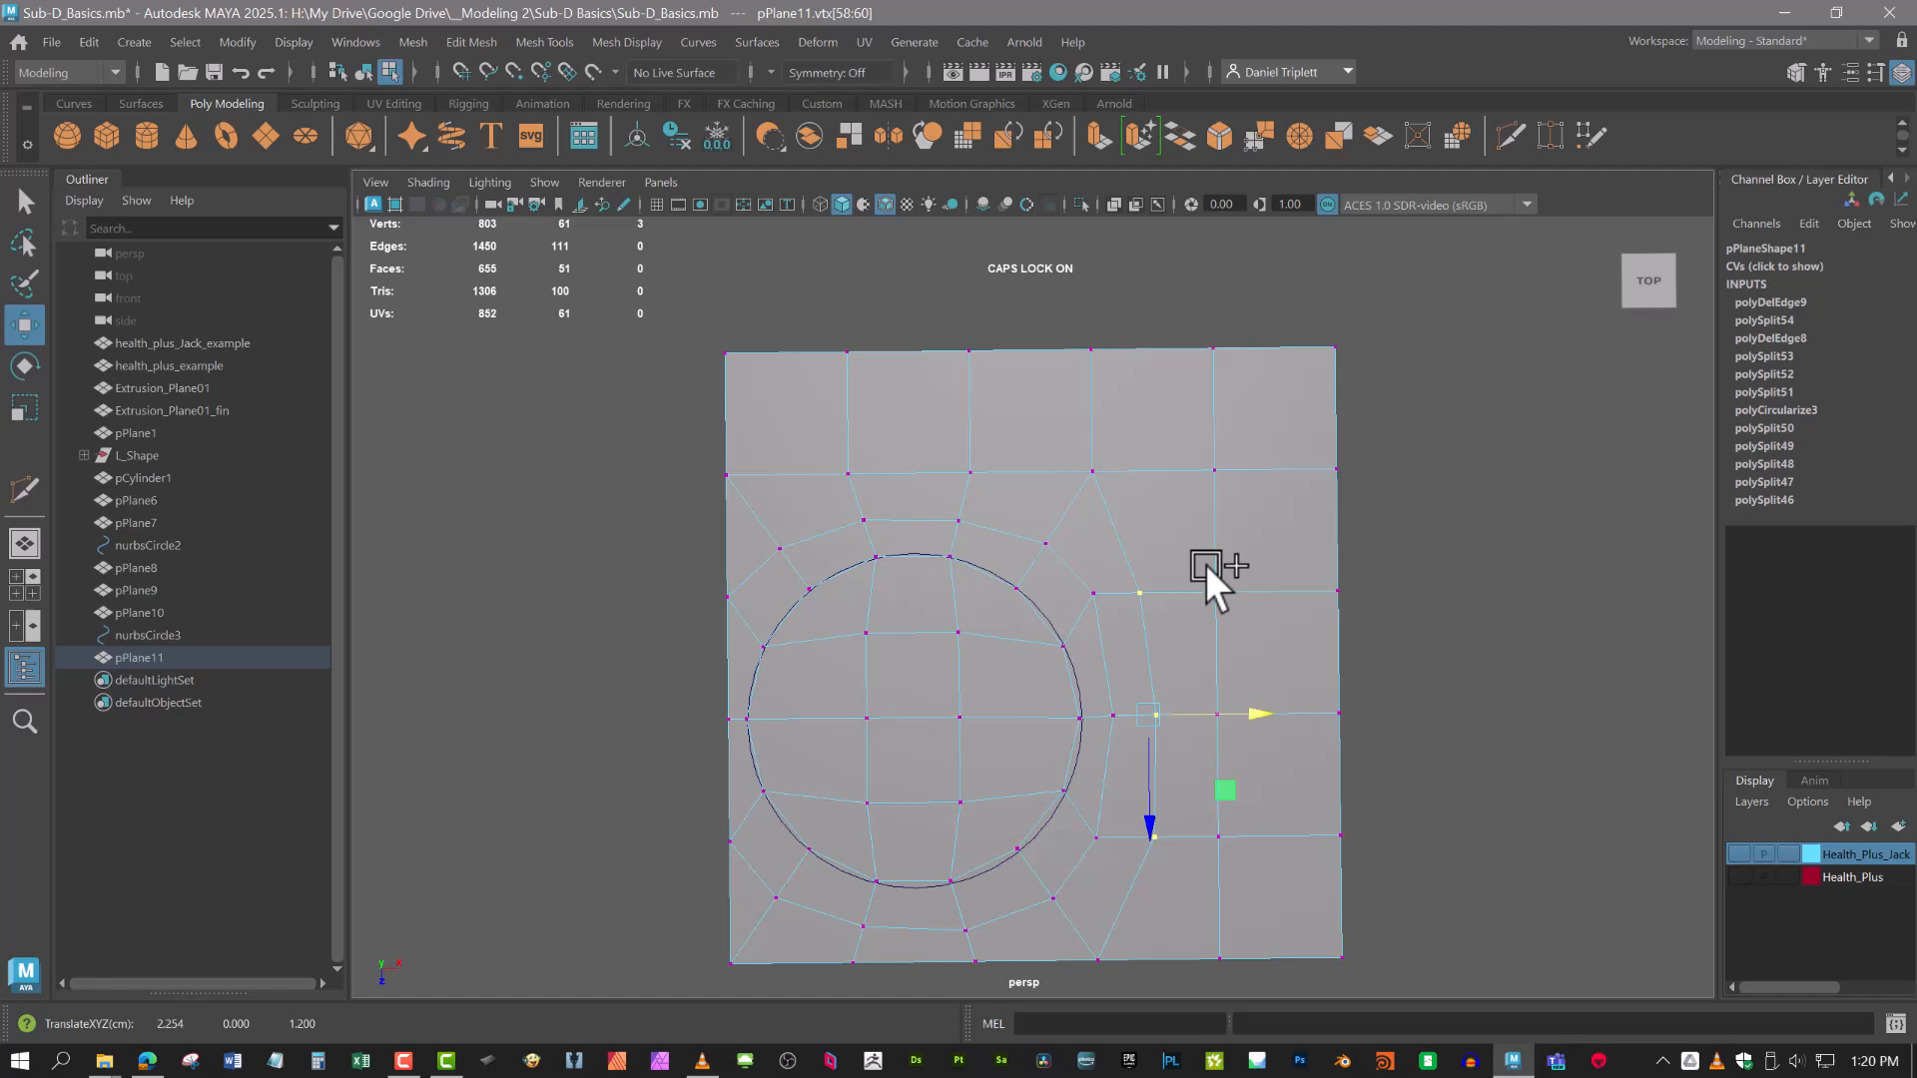
{"action": "left_click", "coordinate": [1084, 465]}
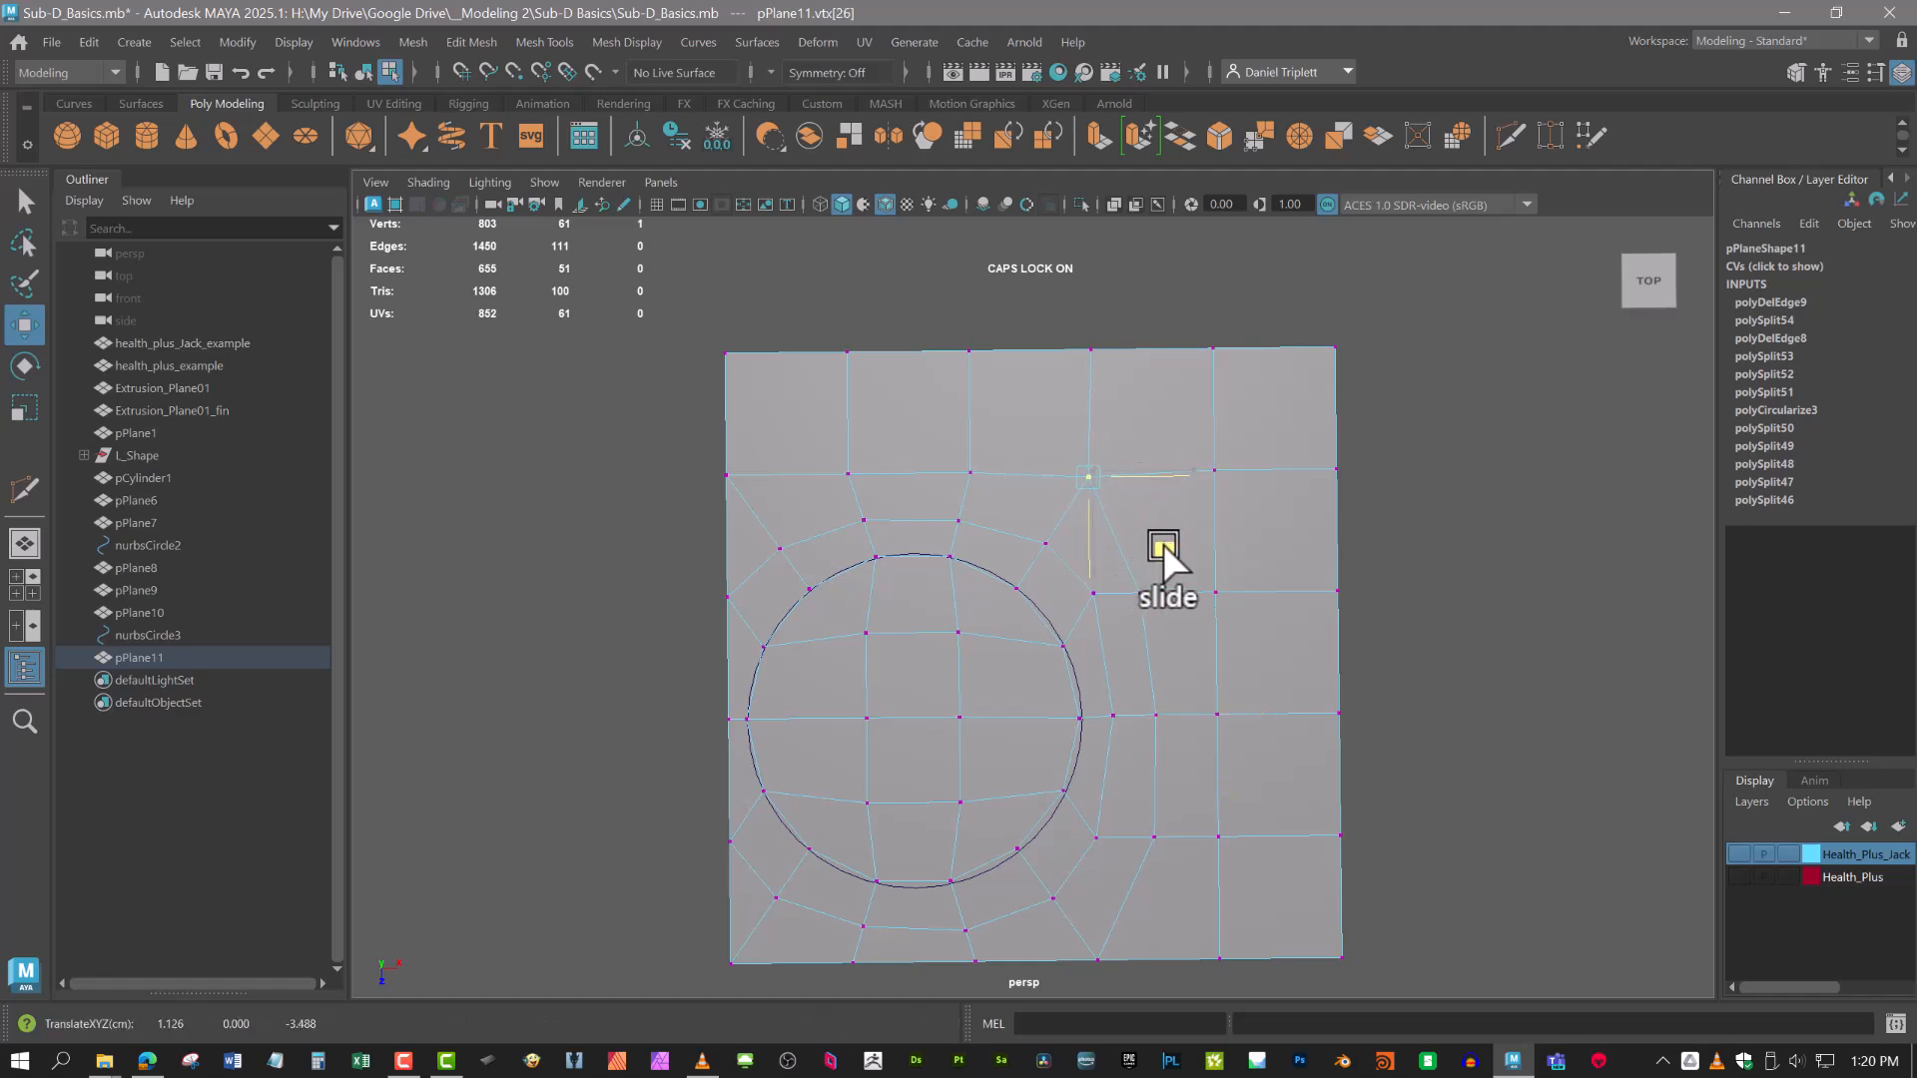
{"action": "left_click_drag", "start_coordinate": [1165, 543], "coordinate": [1163, 539]}
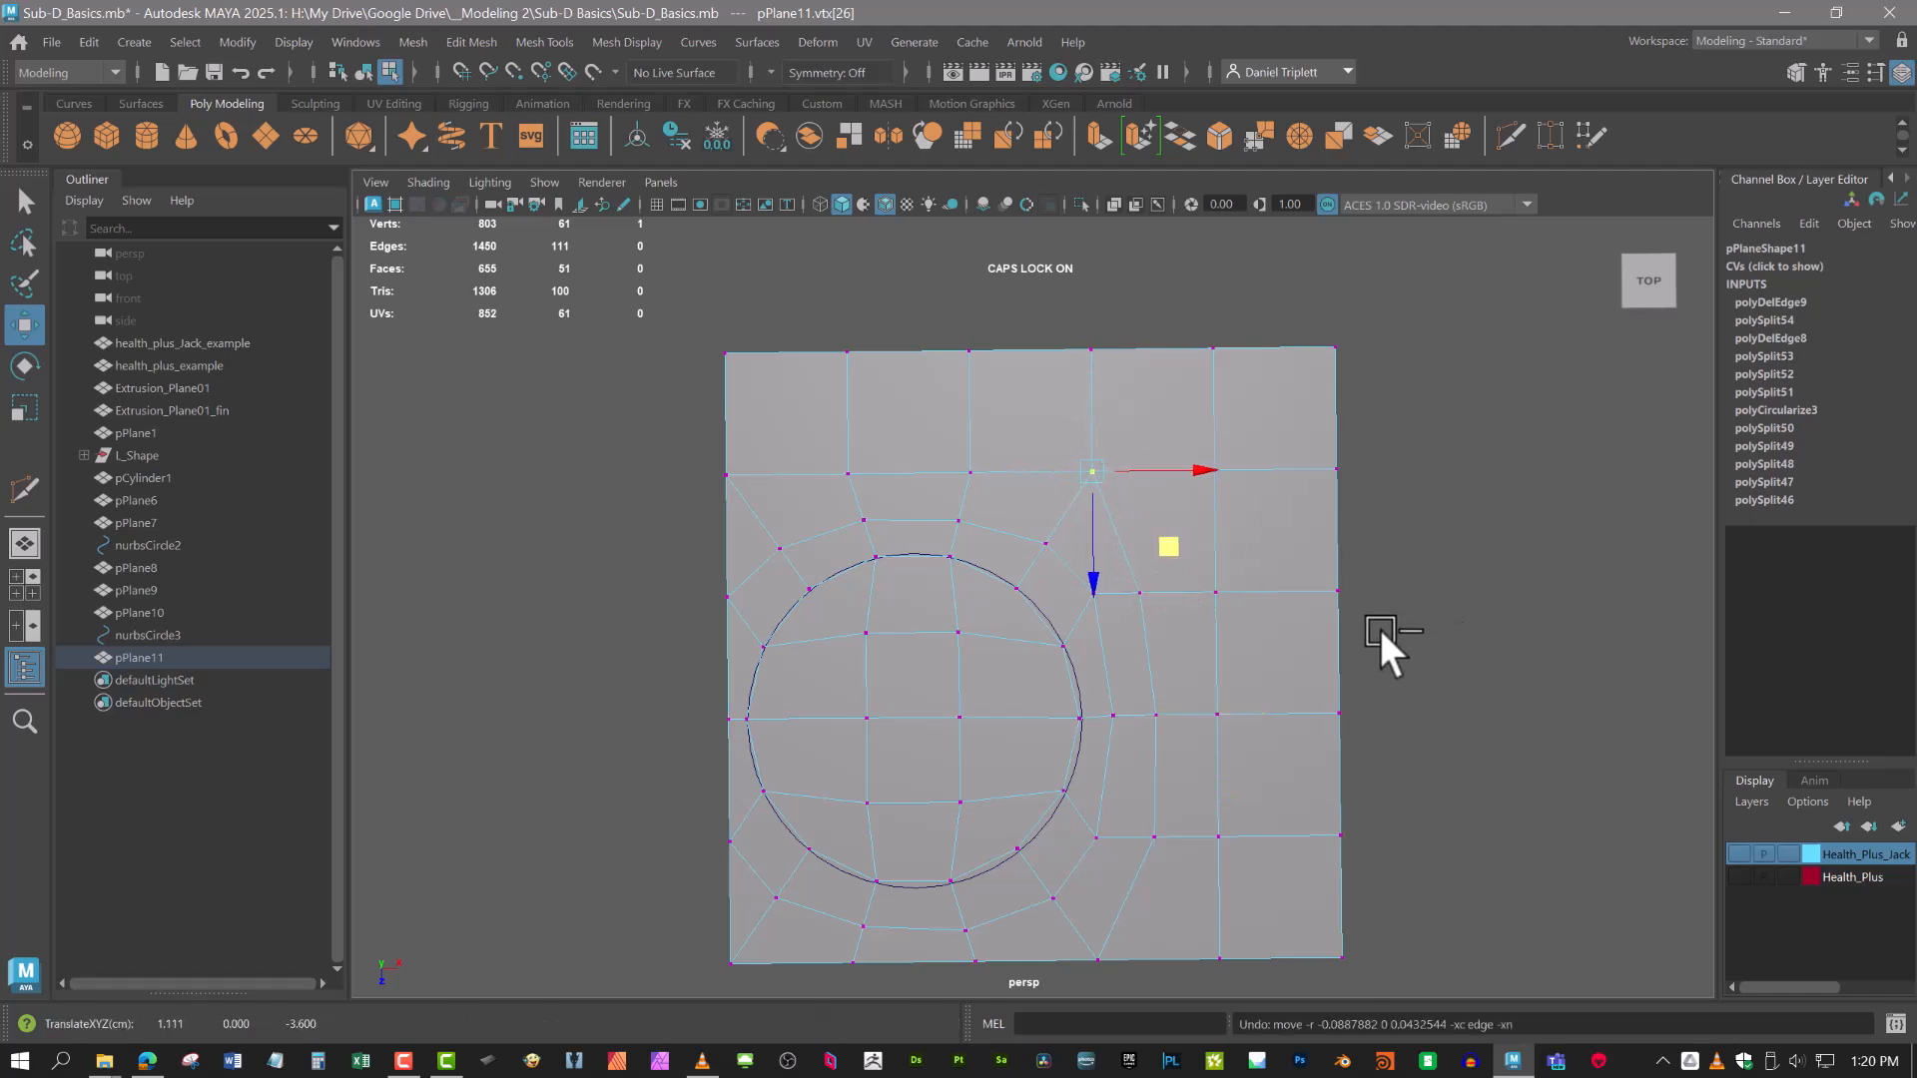
Extrude the twelve faces inside the circle slightly inward by scaling, and delete them to open the hole with a rim loop.
{"action": "middle_click_drag", "start_coordinate": [1327, 676], "coordinate": [1347, 591], "text": "alt"}
{"action": "right_click_drag", "start_coordinate": [917, 413], "coordinate": [895, 535]}
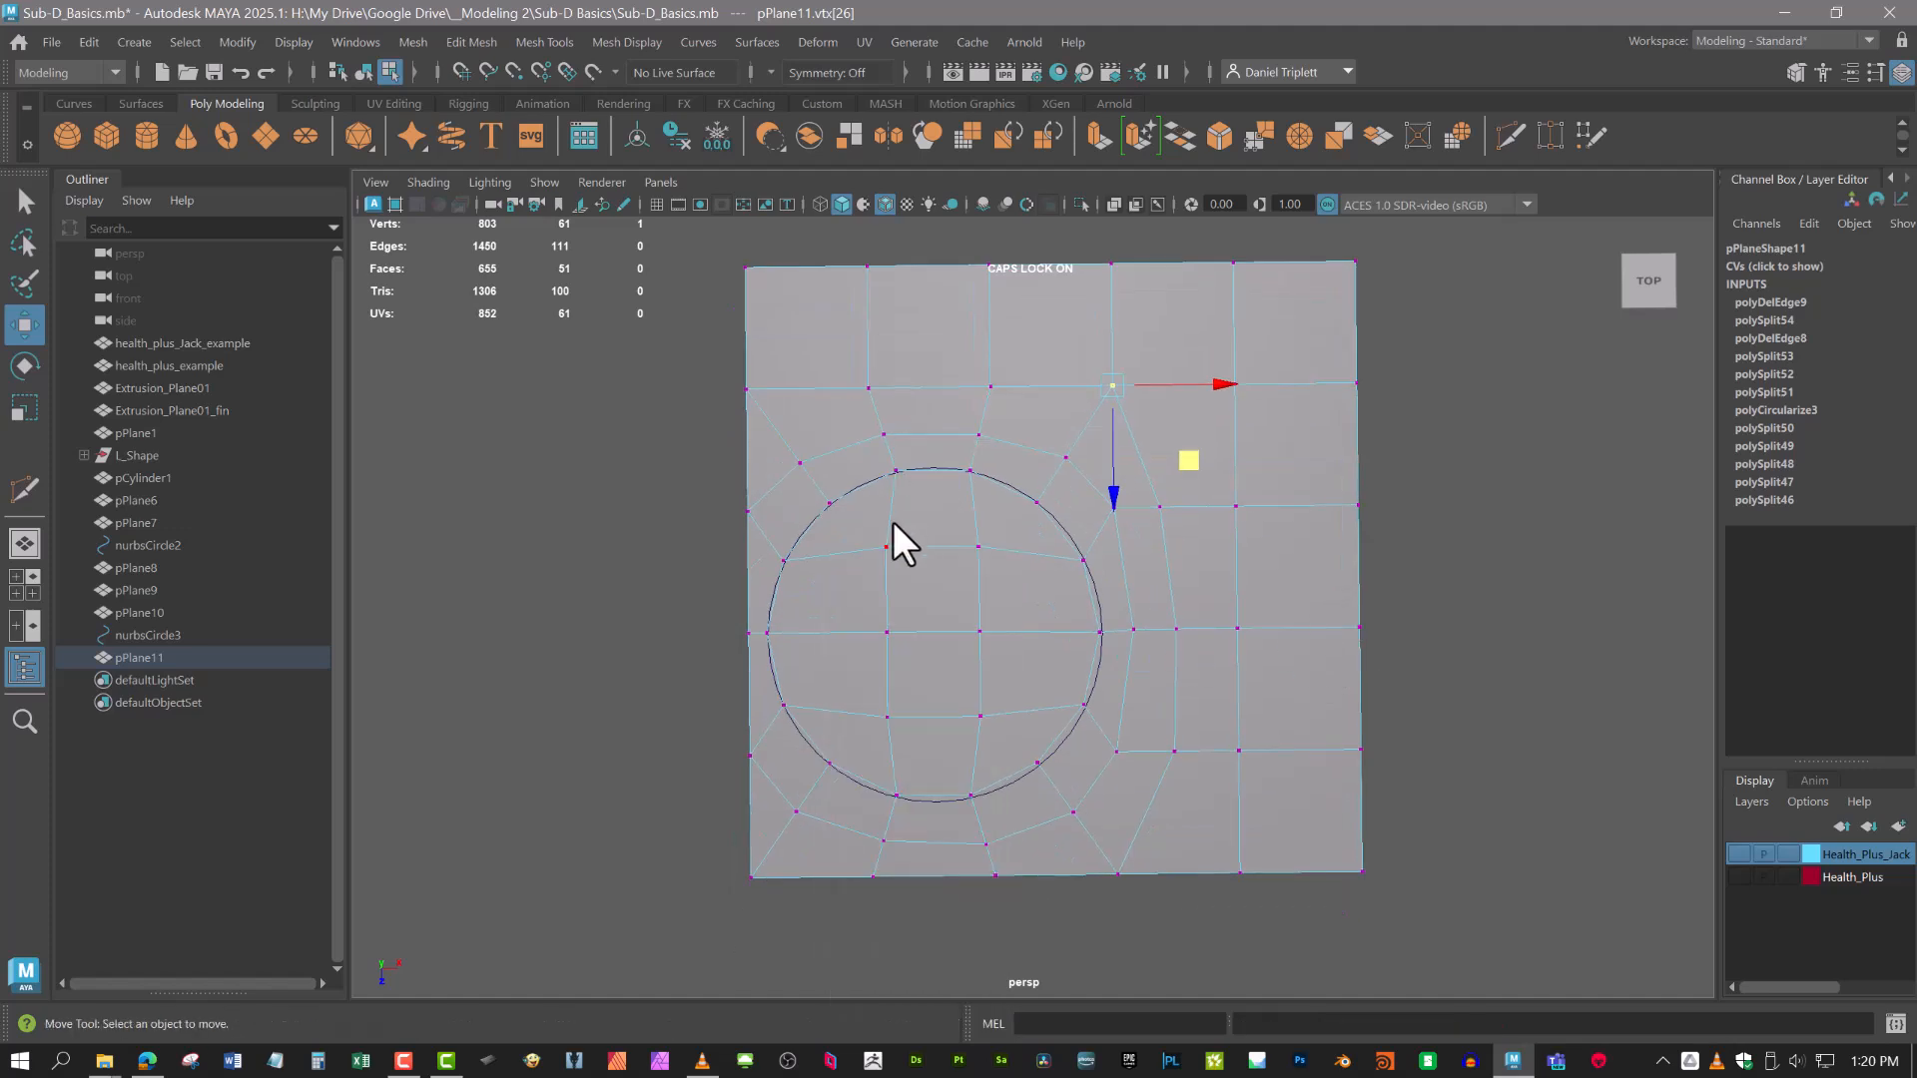
{"action": "left_click_drag", "start_coordinate": [912, 627], "coordinate": [943, 542]}
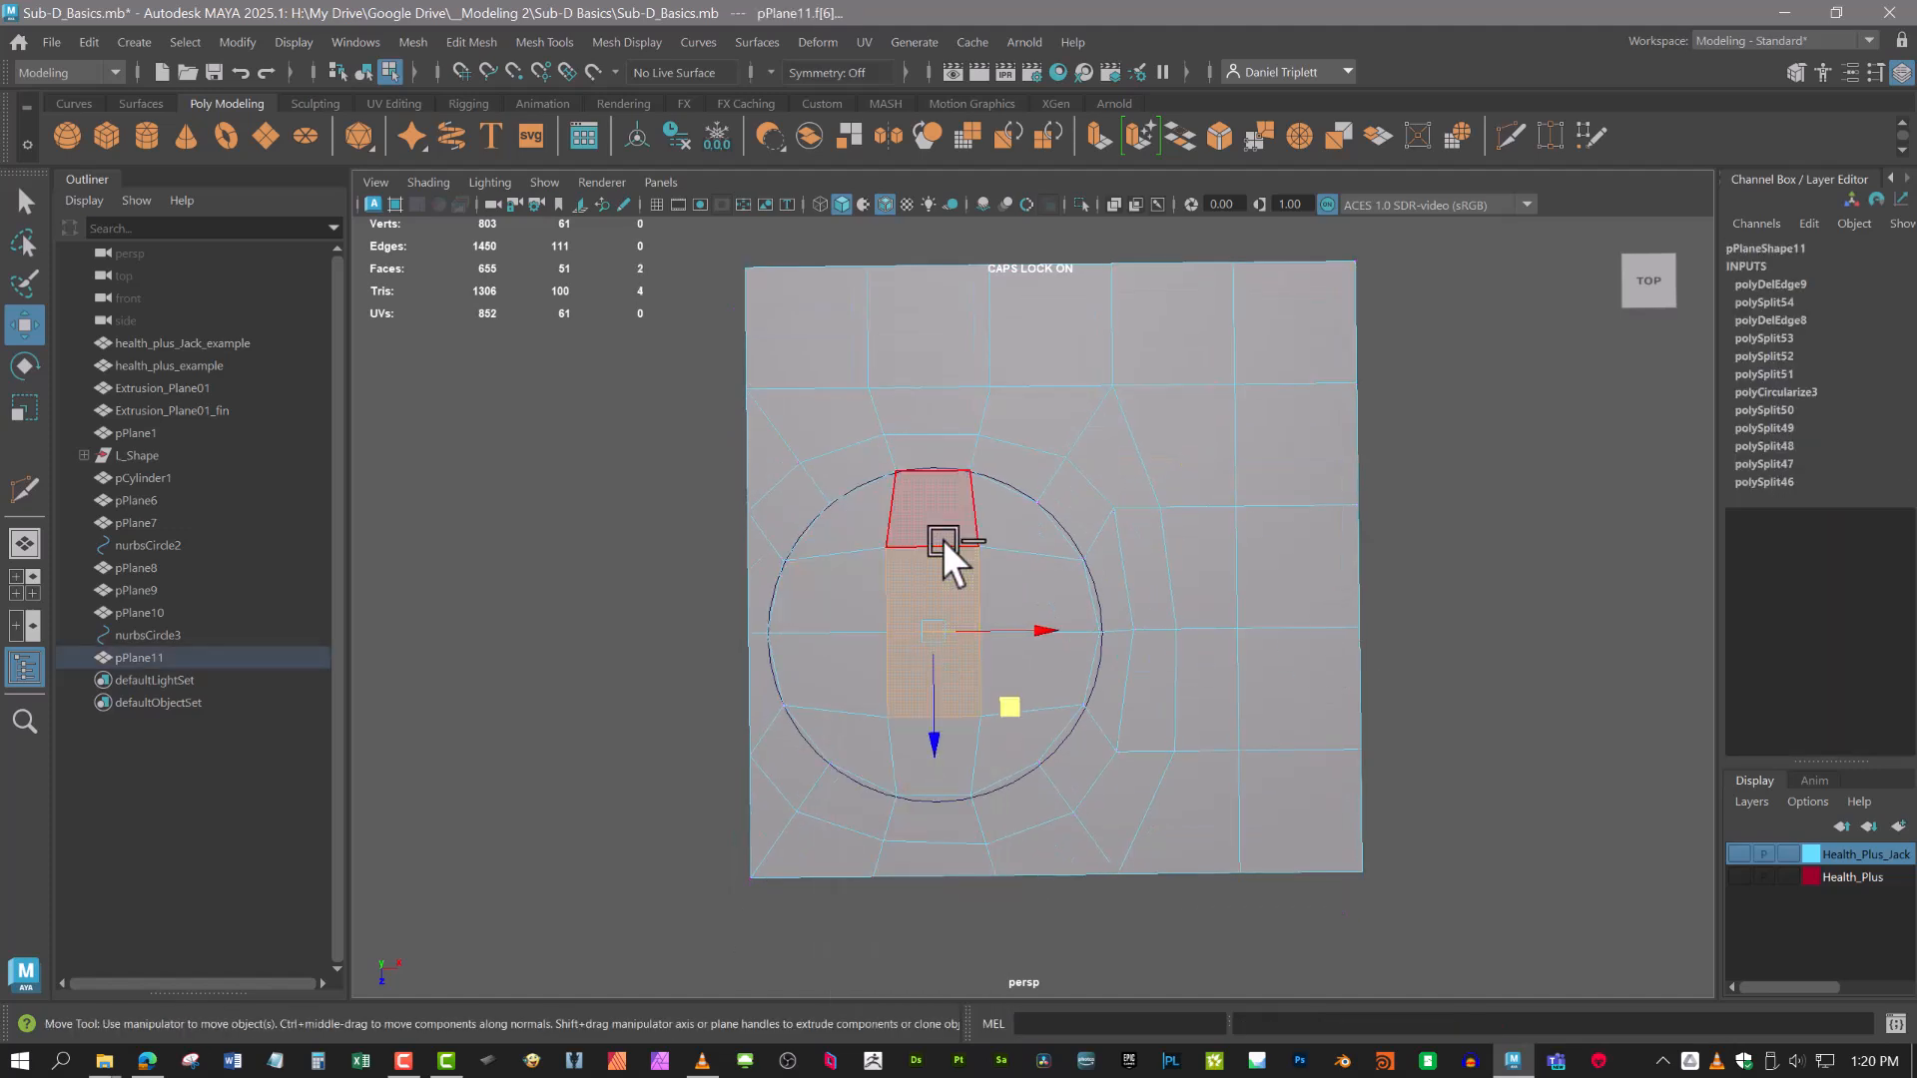
{"action": "key", "text": "shift+period"}
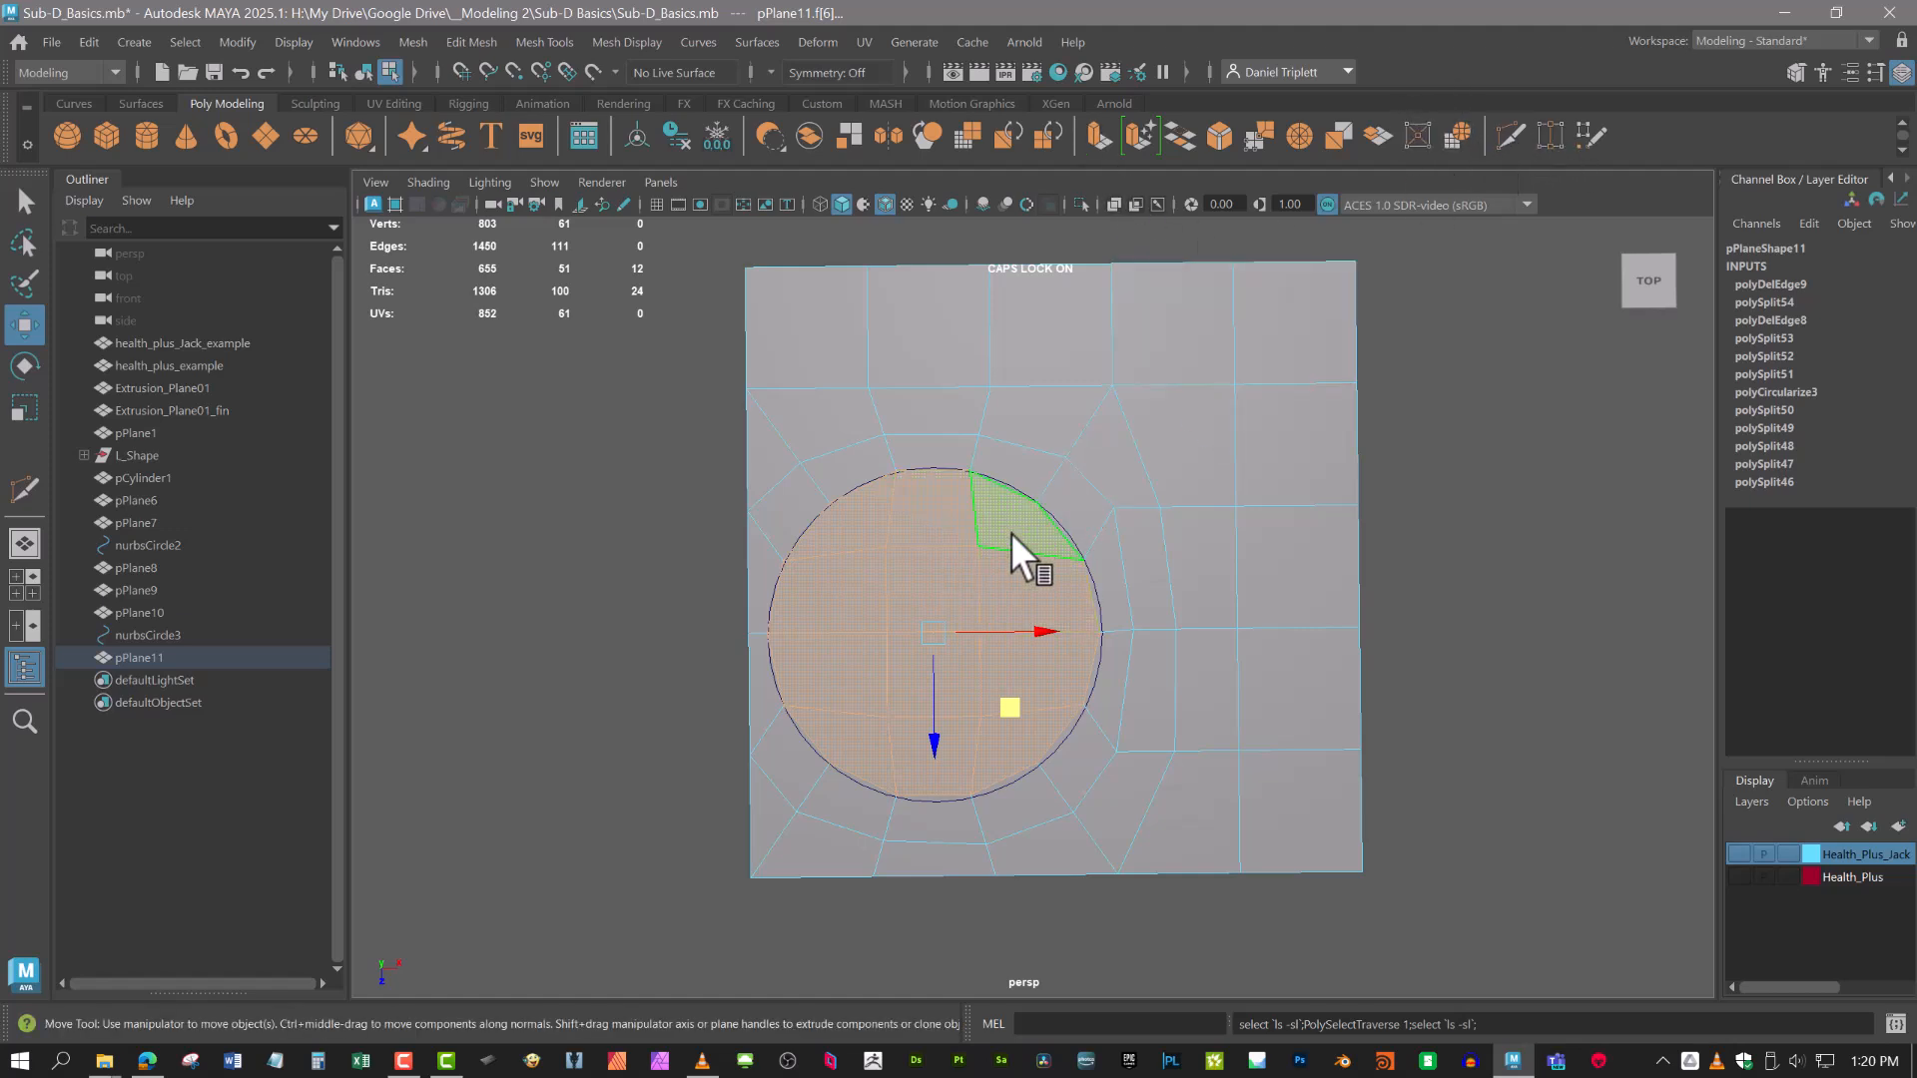
{"action": "key", "text": "e"}
{"action": "key", "text": "r"}
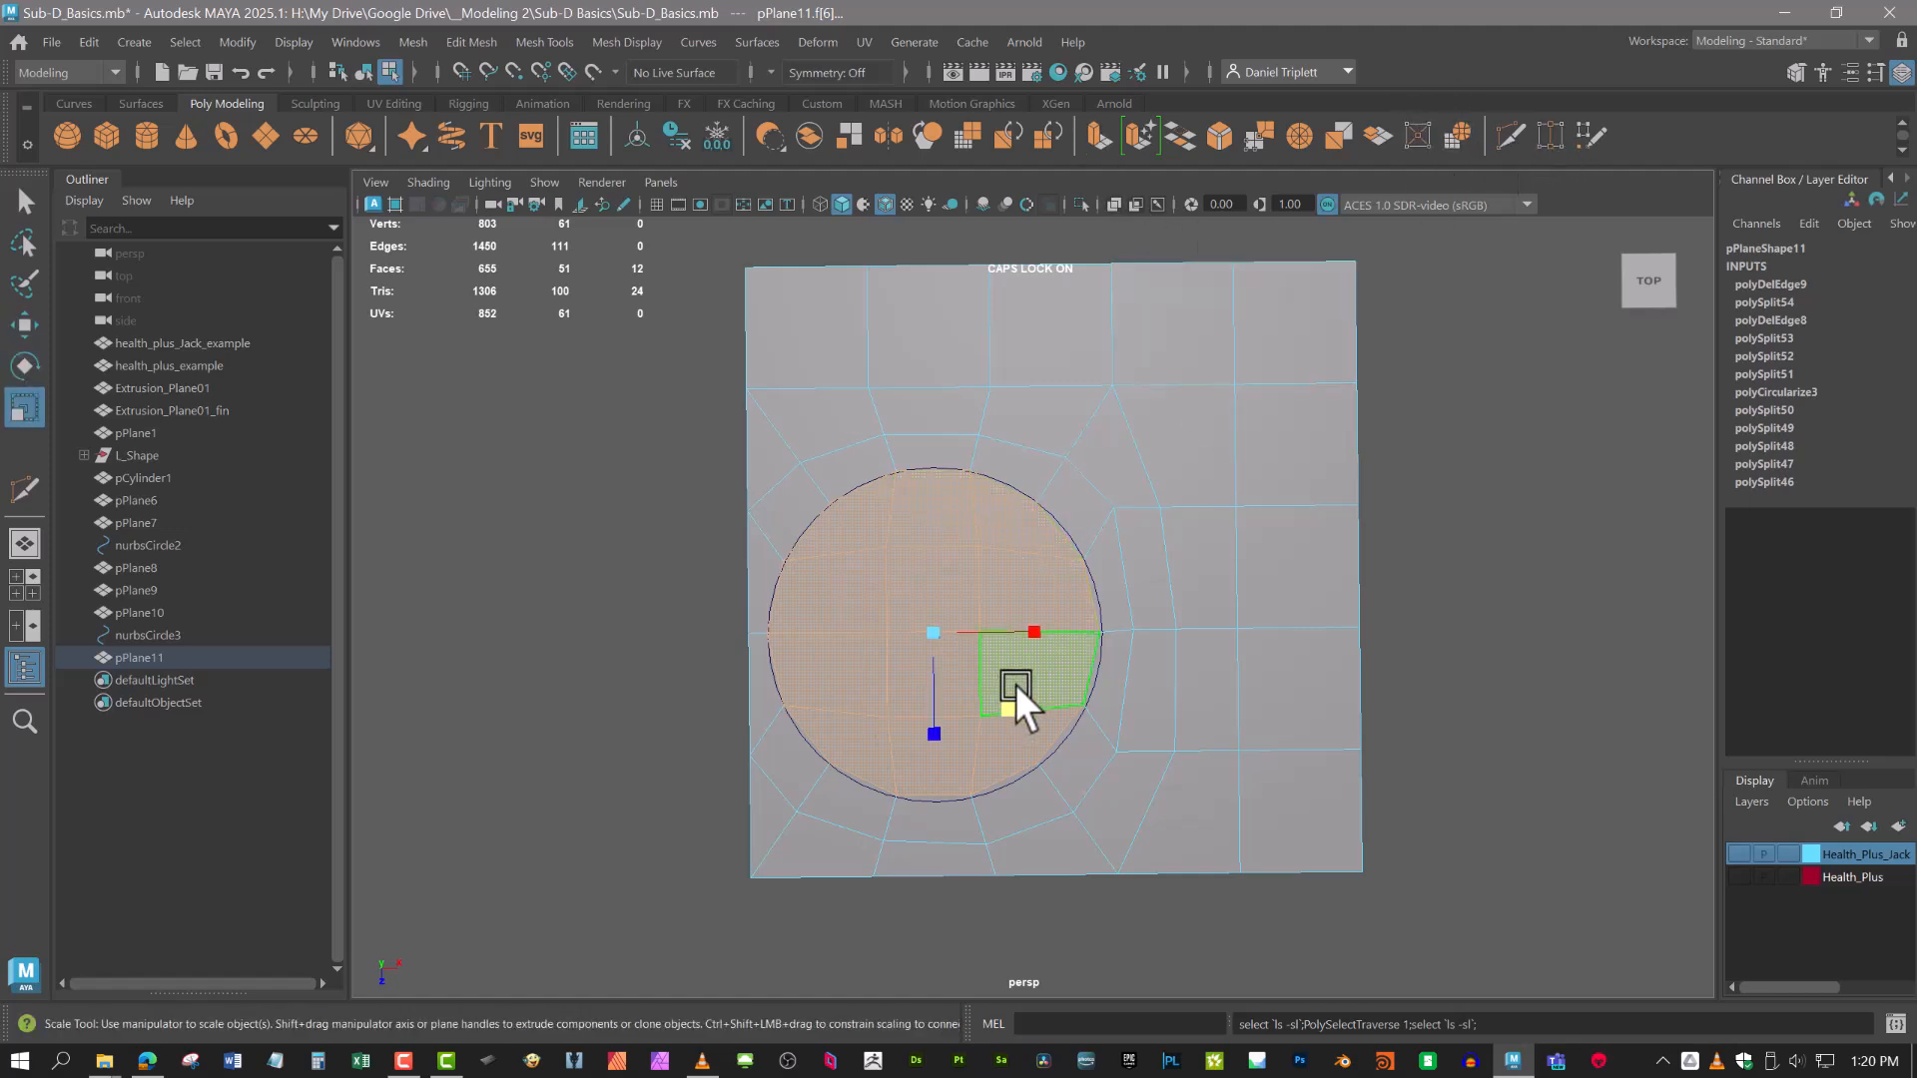
{"action": "left_click_drag", "start_coordinate": [1009, 704], "coordinate": [1006, 703], "text": "shift"}
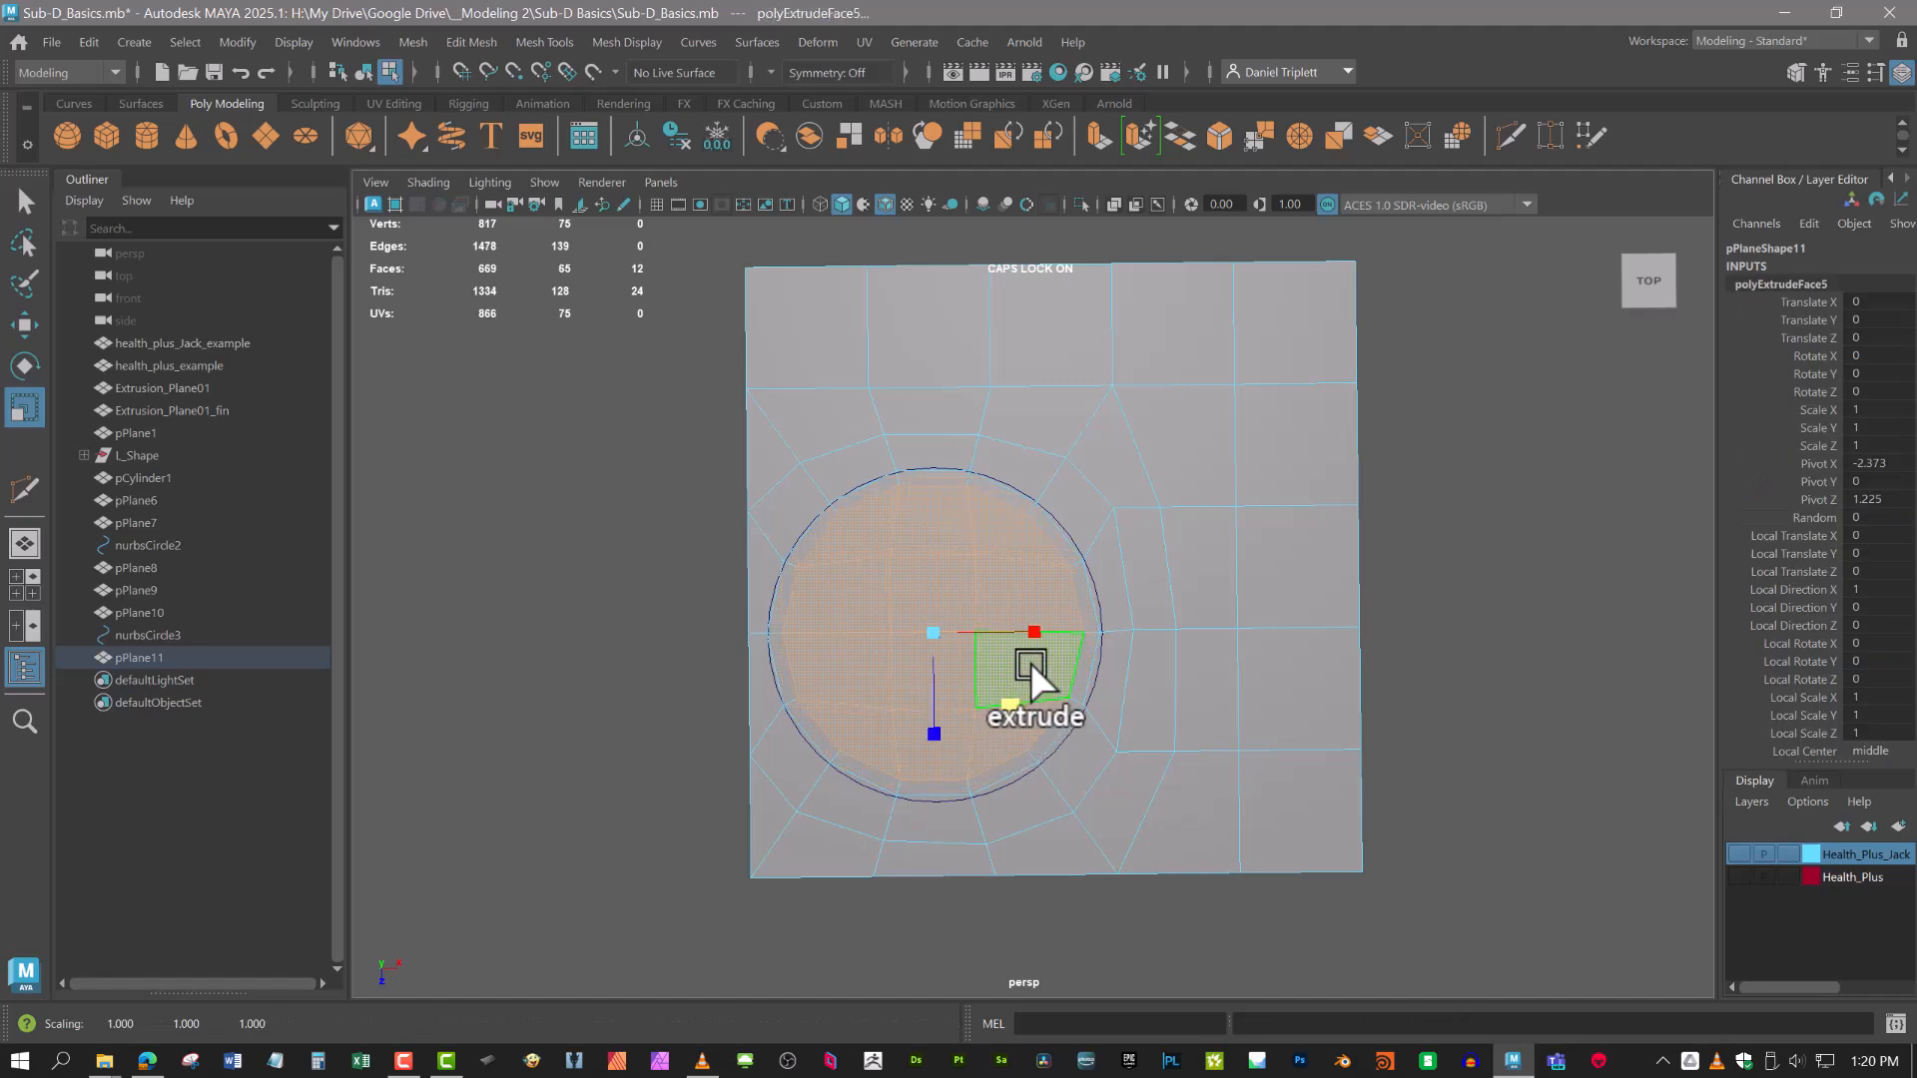
{"action": "key", "text": "Delete"}
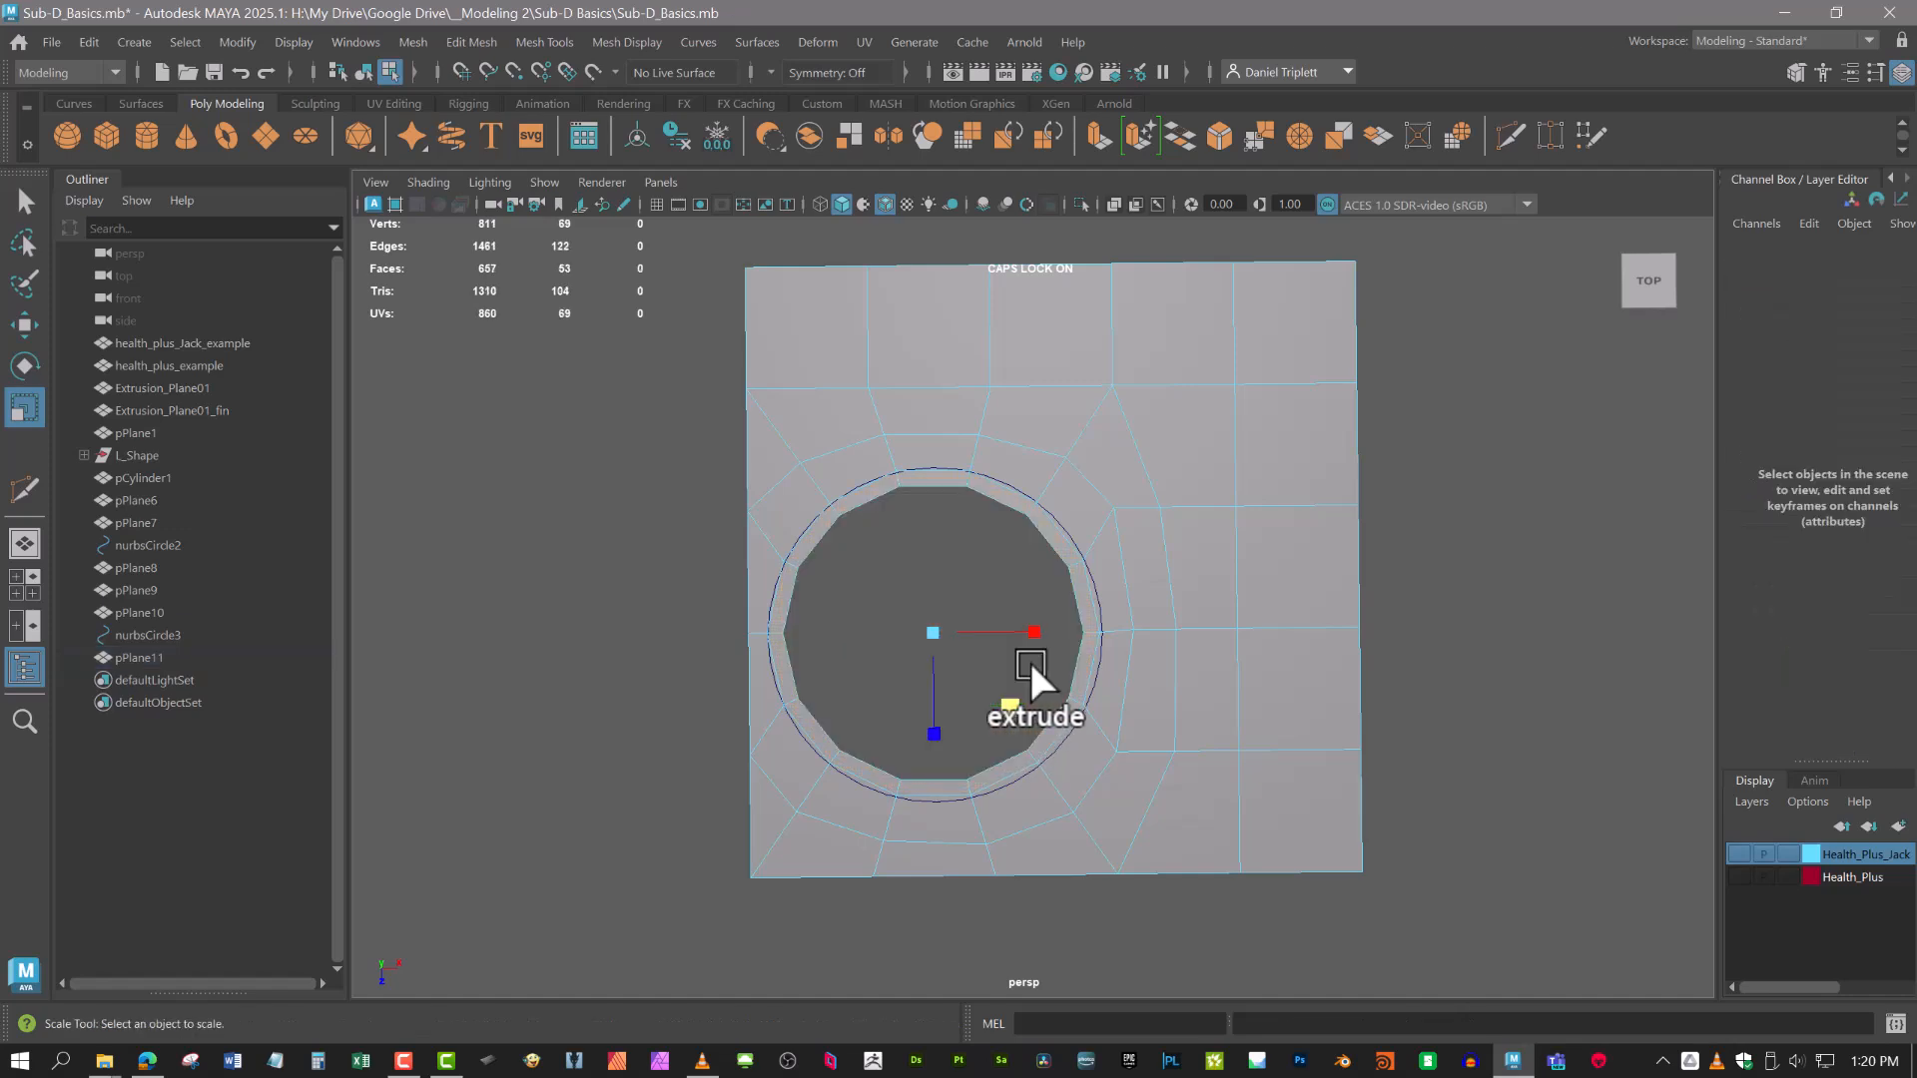
Preview the holed plane in smooth mesh display and return it to the unsmoothed display.
{"action": "key", "text": "3"}
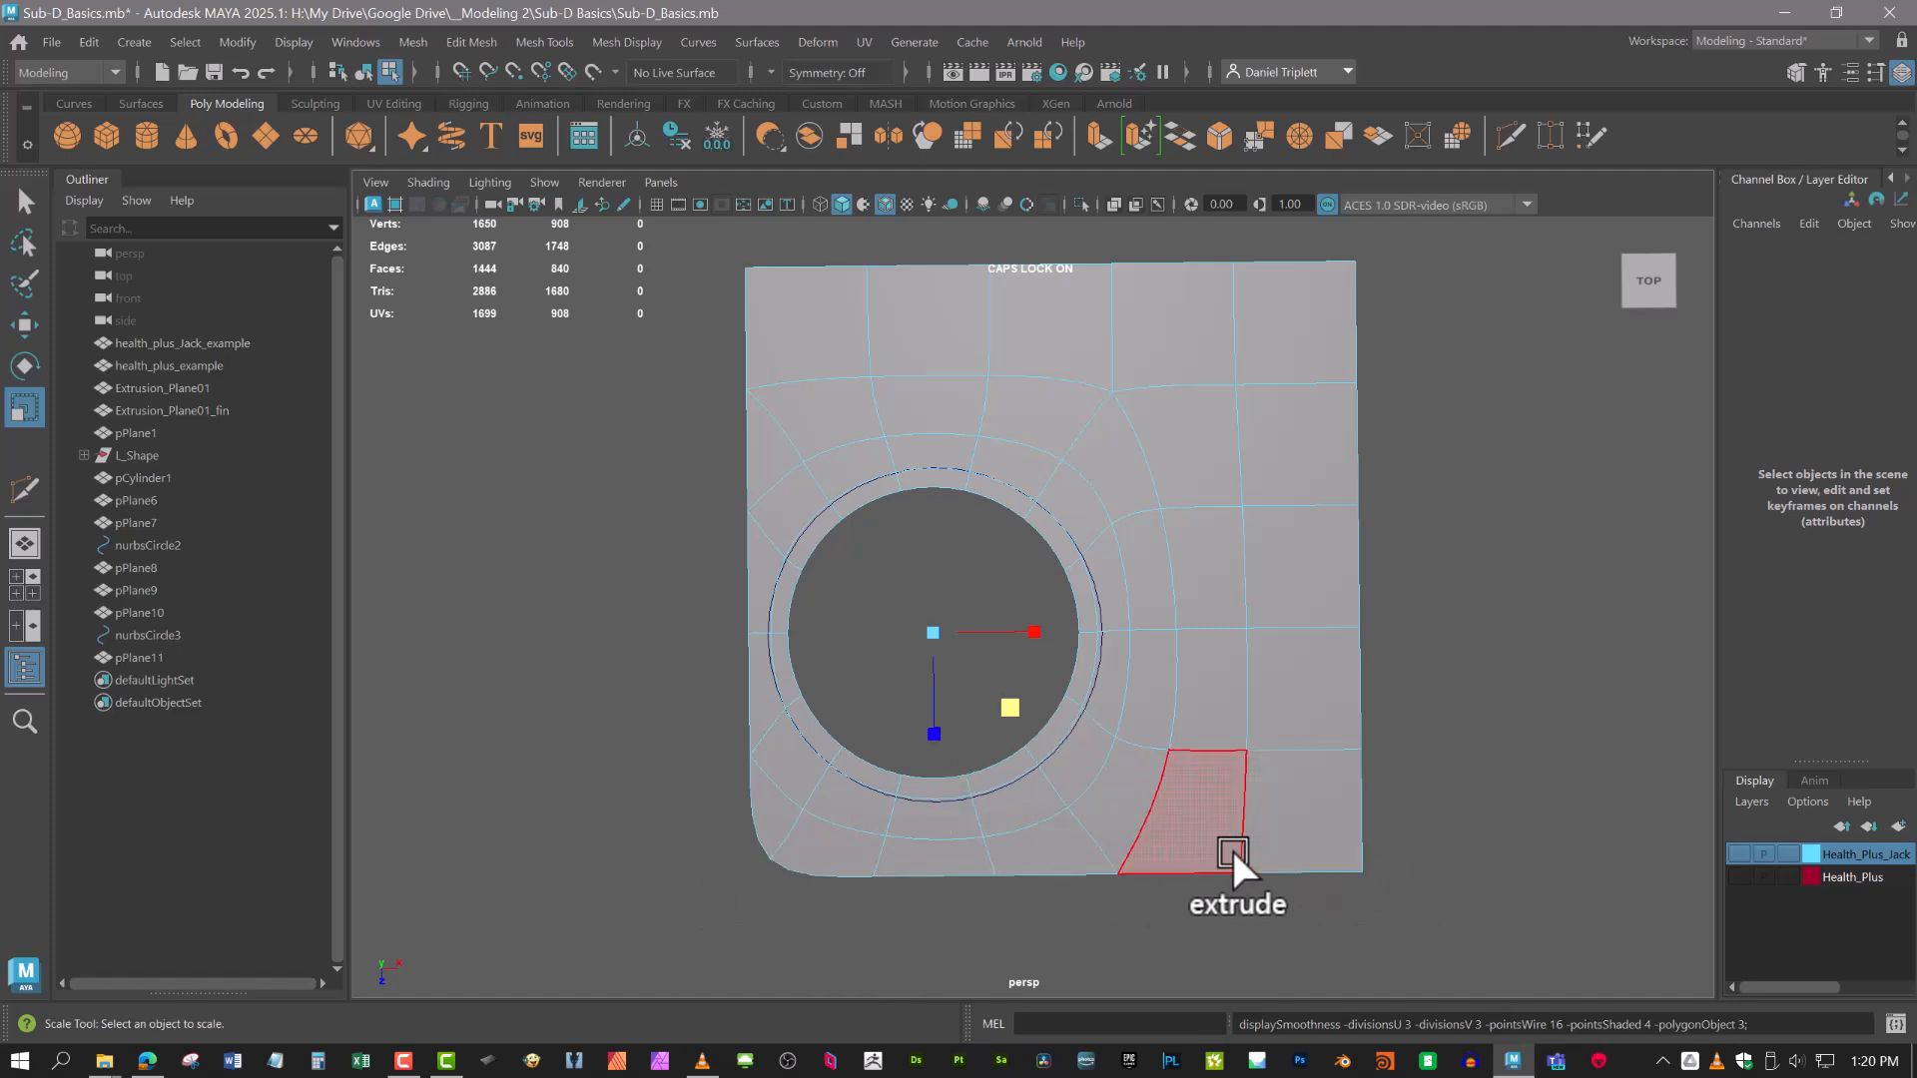
{"action": "key", "text": "1"}
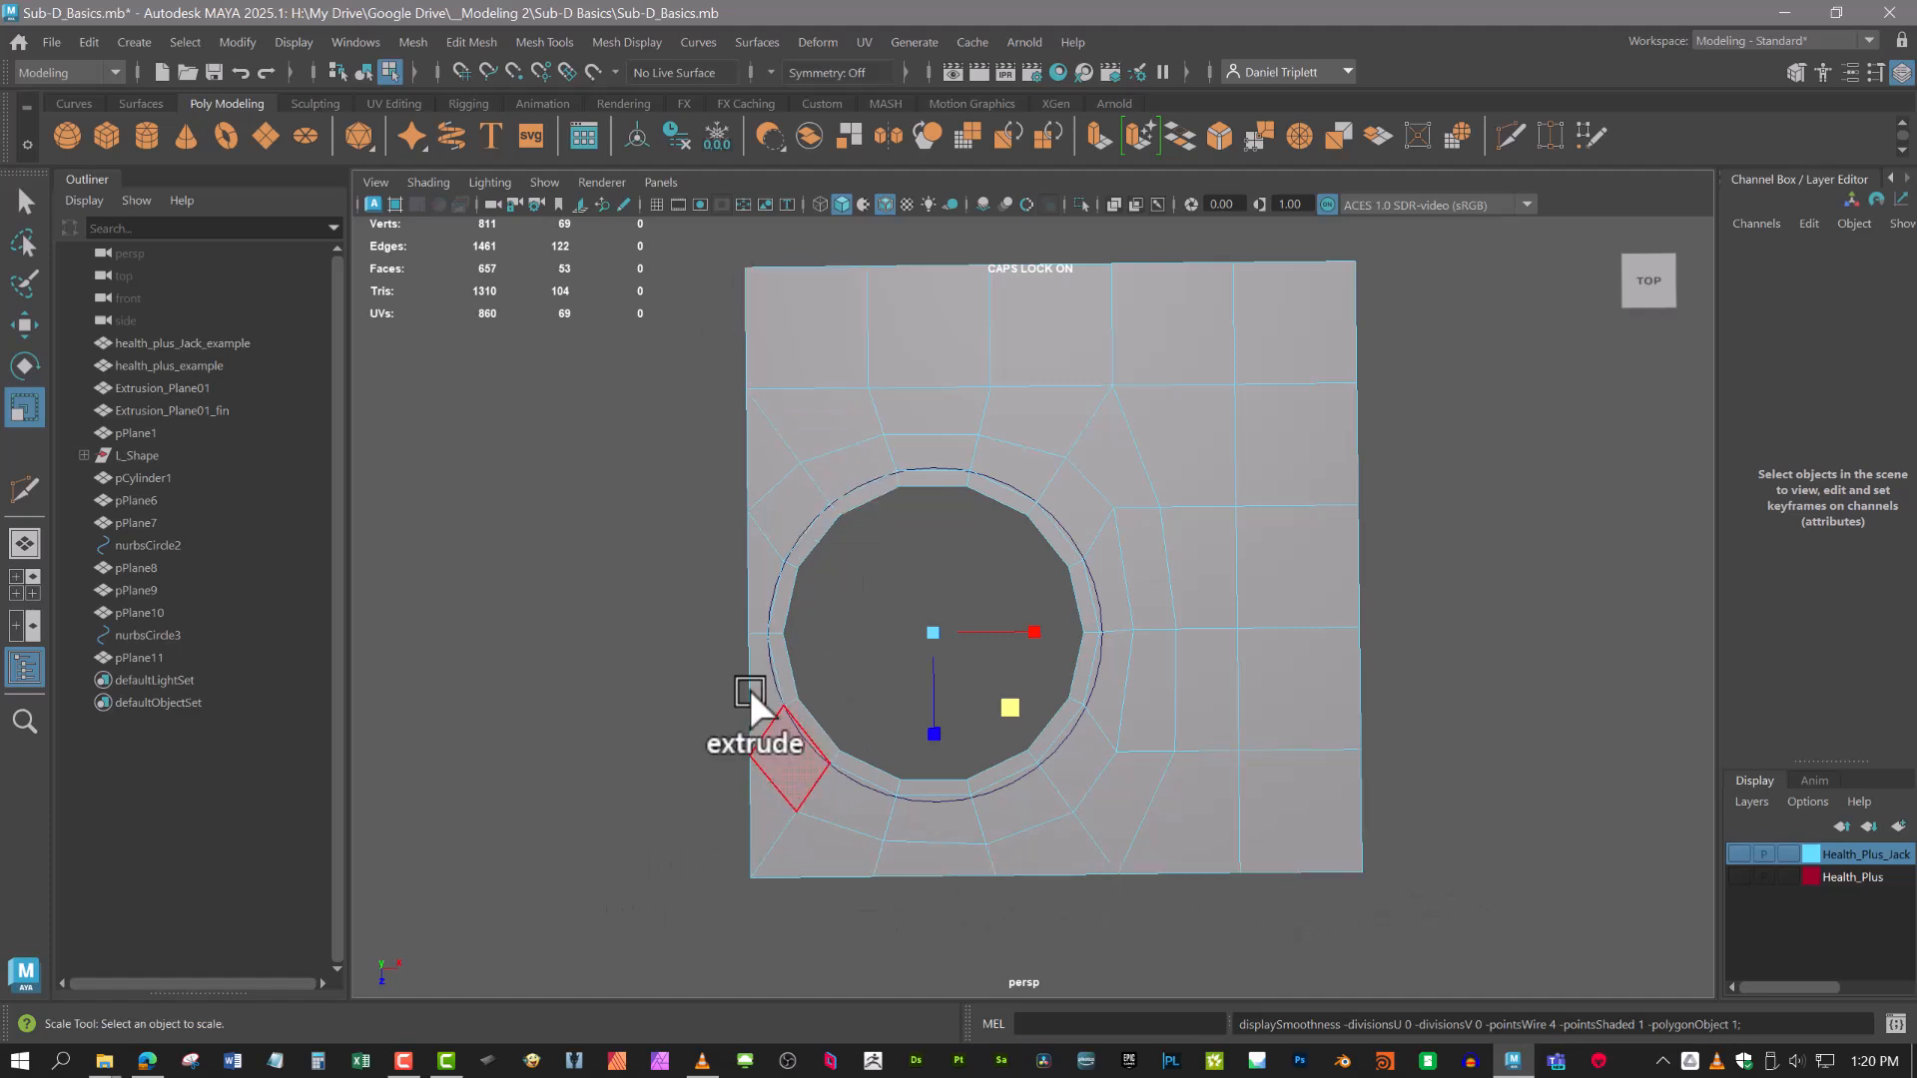
{"action": "middle_click_drag", "start_coordinate": [1121, 749], "coordinate": [1092, 719], "text": "alt"}
{"action": "right_click_drag", "start_coordinate": [1185, 736], "coordinate": [1049, 761], "text": "alt"}
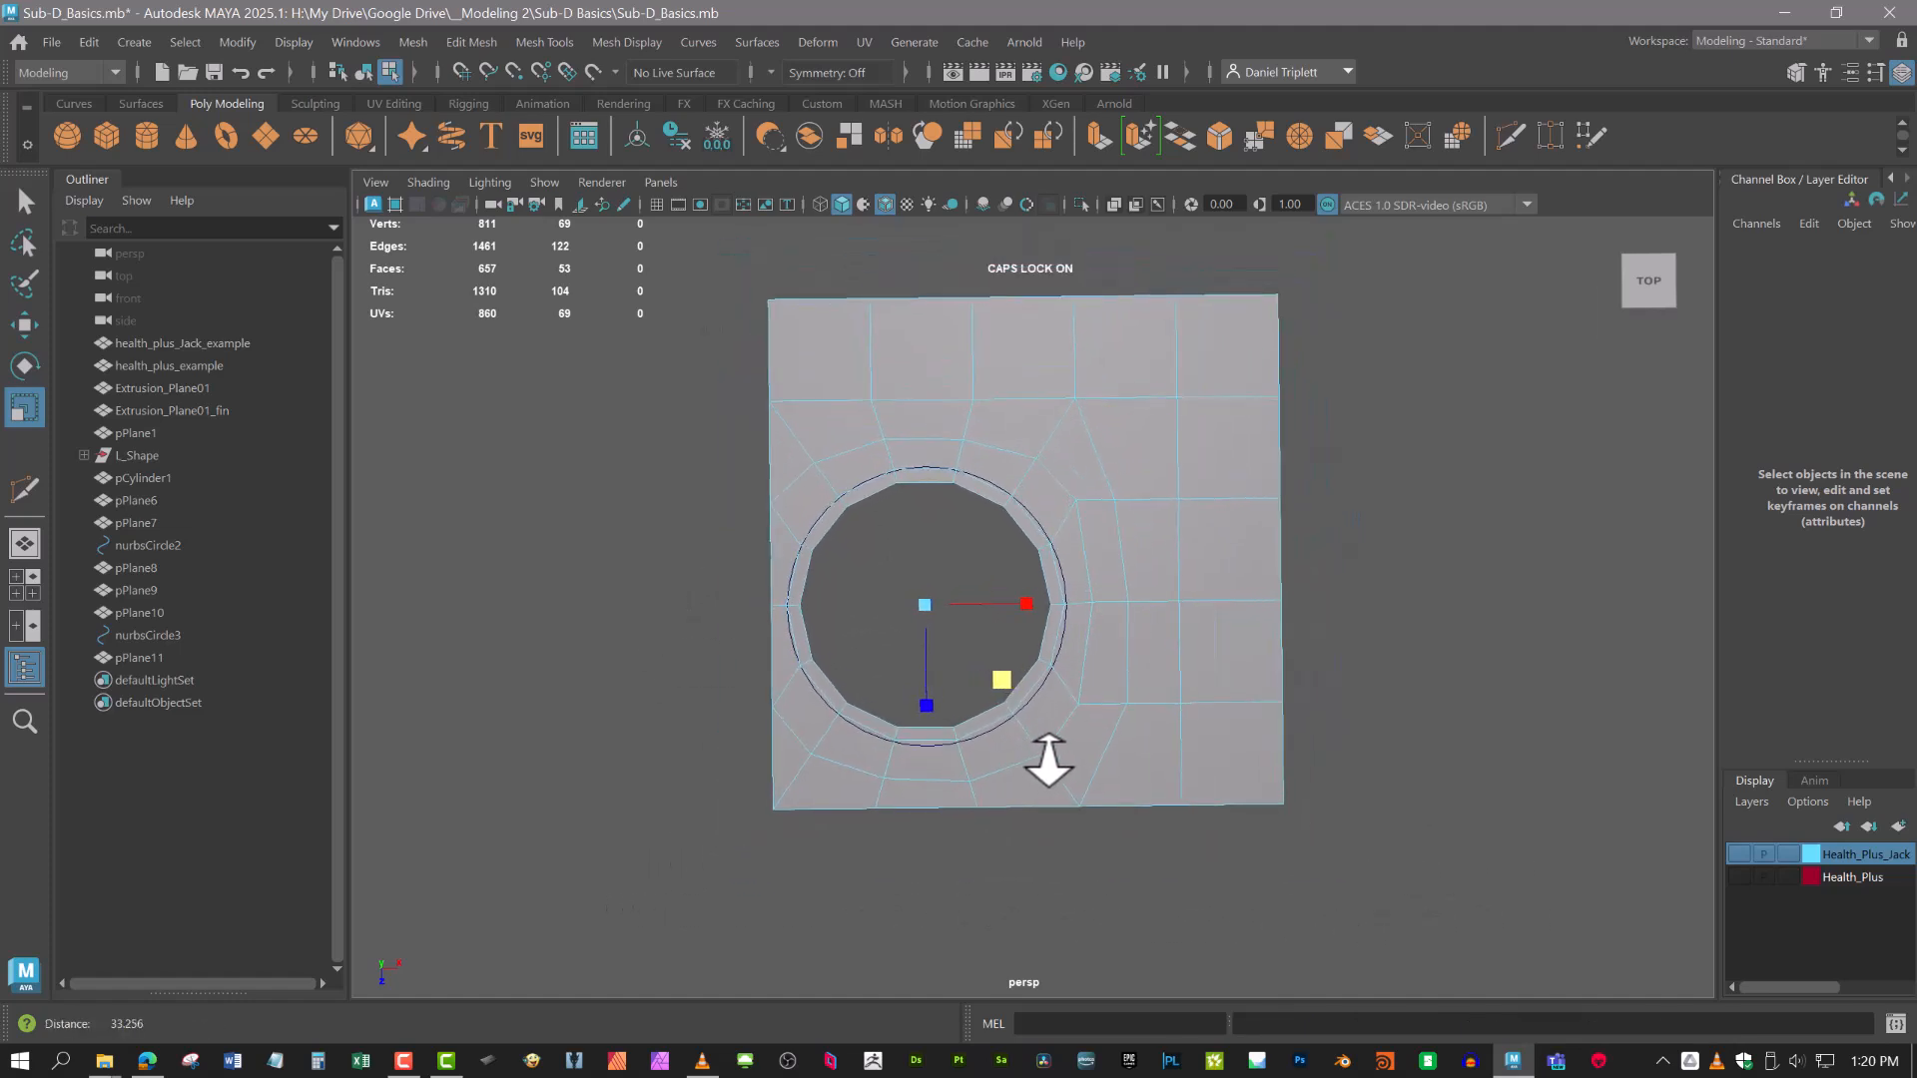
{"action": "mouse_move", "coordinate": [1049, 768]}
{"action": "middle_mouse_down", "text": "alt"}
{"action": "mouse_move", "coordinate": [1006, 782]}
{"action": "mouse_move", "coordinate": [1074, 783]}
{"action": "mouse_move", "coordinate": [1083, 757]}
{"action": "middle_mouse_up", "text": "alt"}
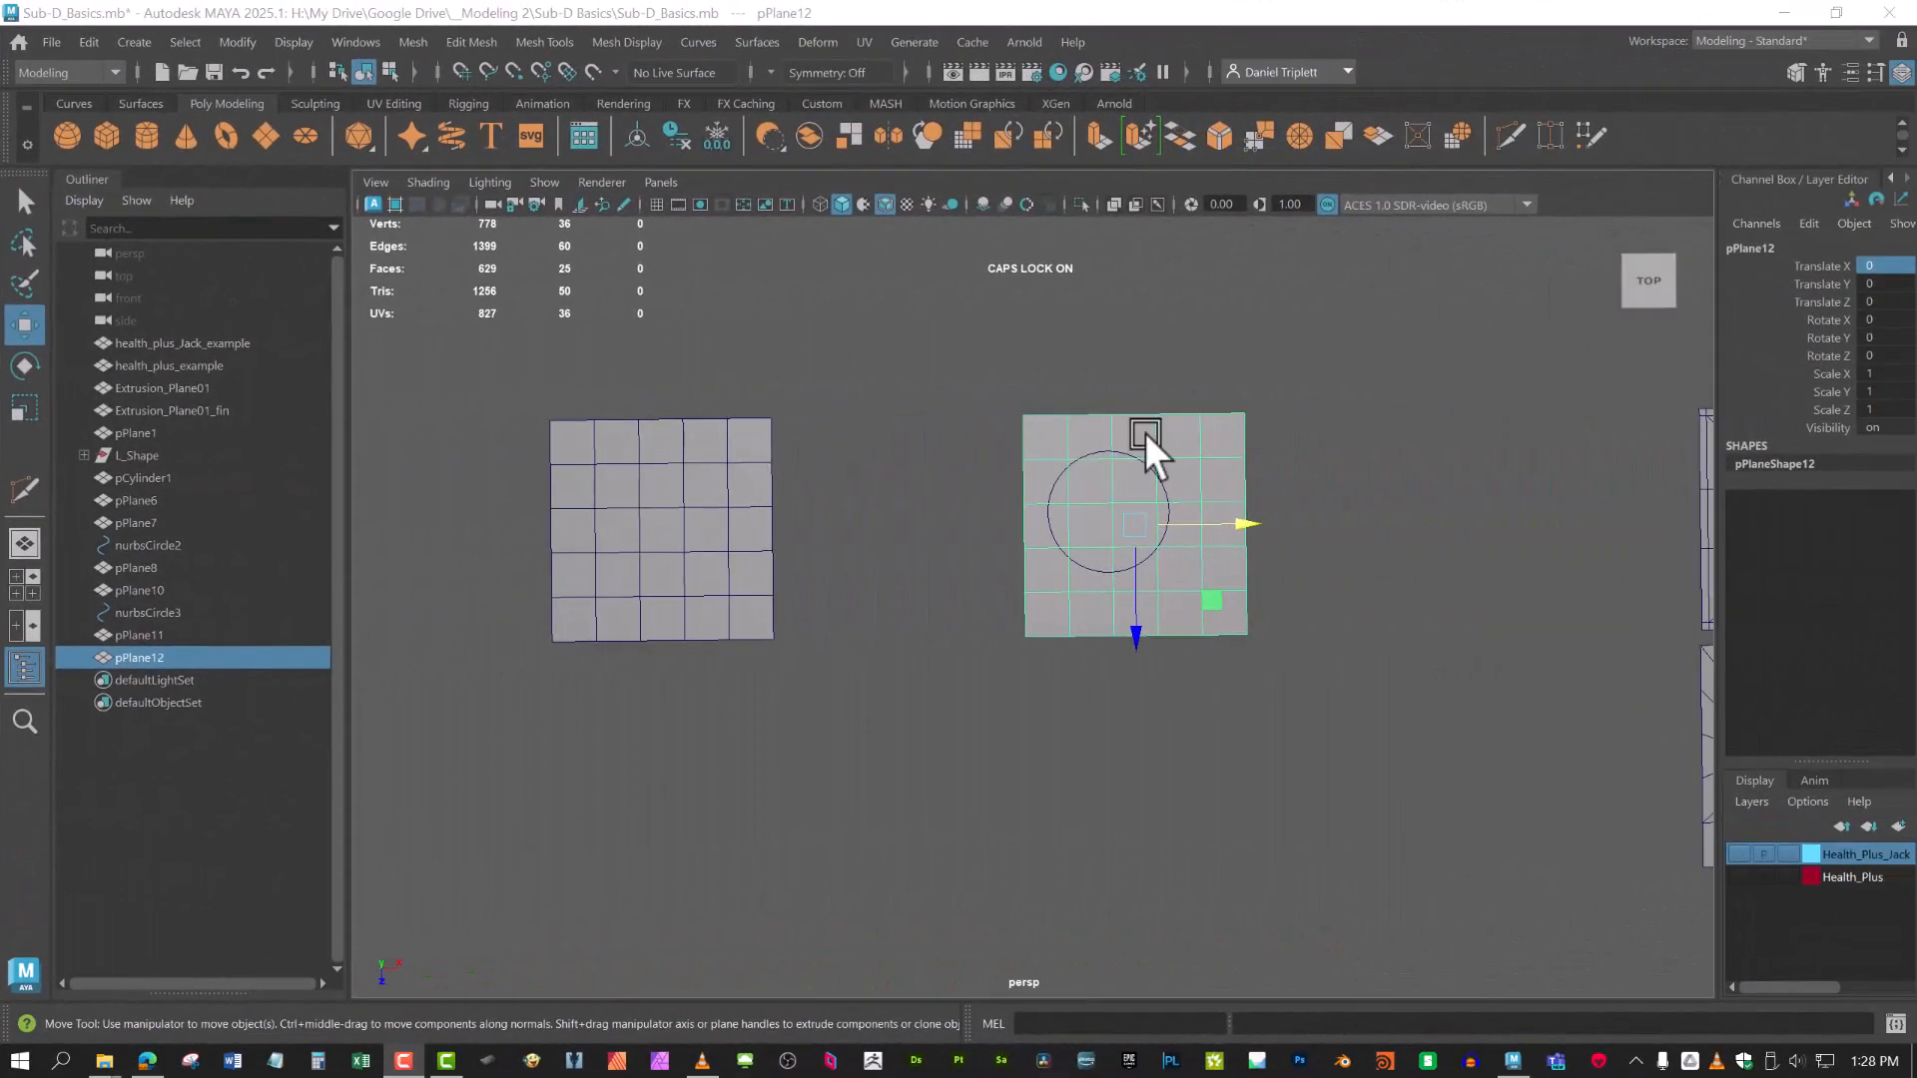
{"action": "middle_click_drag", "start_coordinate": [1292, 548], "coordinate": [1245, 520], "text": "alt"}
{"action": "scroll", "coordinate": [1248, 498], "scroll_direction": "up", "scroll_amount": 4}
{"action": "middle_click_drag", "start_coordinate": [1324, 443], "coordinate": [1338, 538], "text": "alt"}
{"action": "scroll", "coordinate": [1324, 549], "scroll_direction": "up", "scroll_amount": 3}
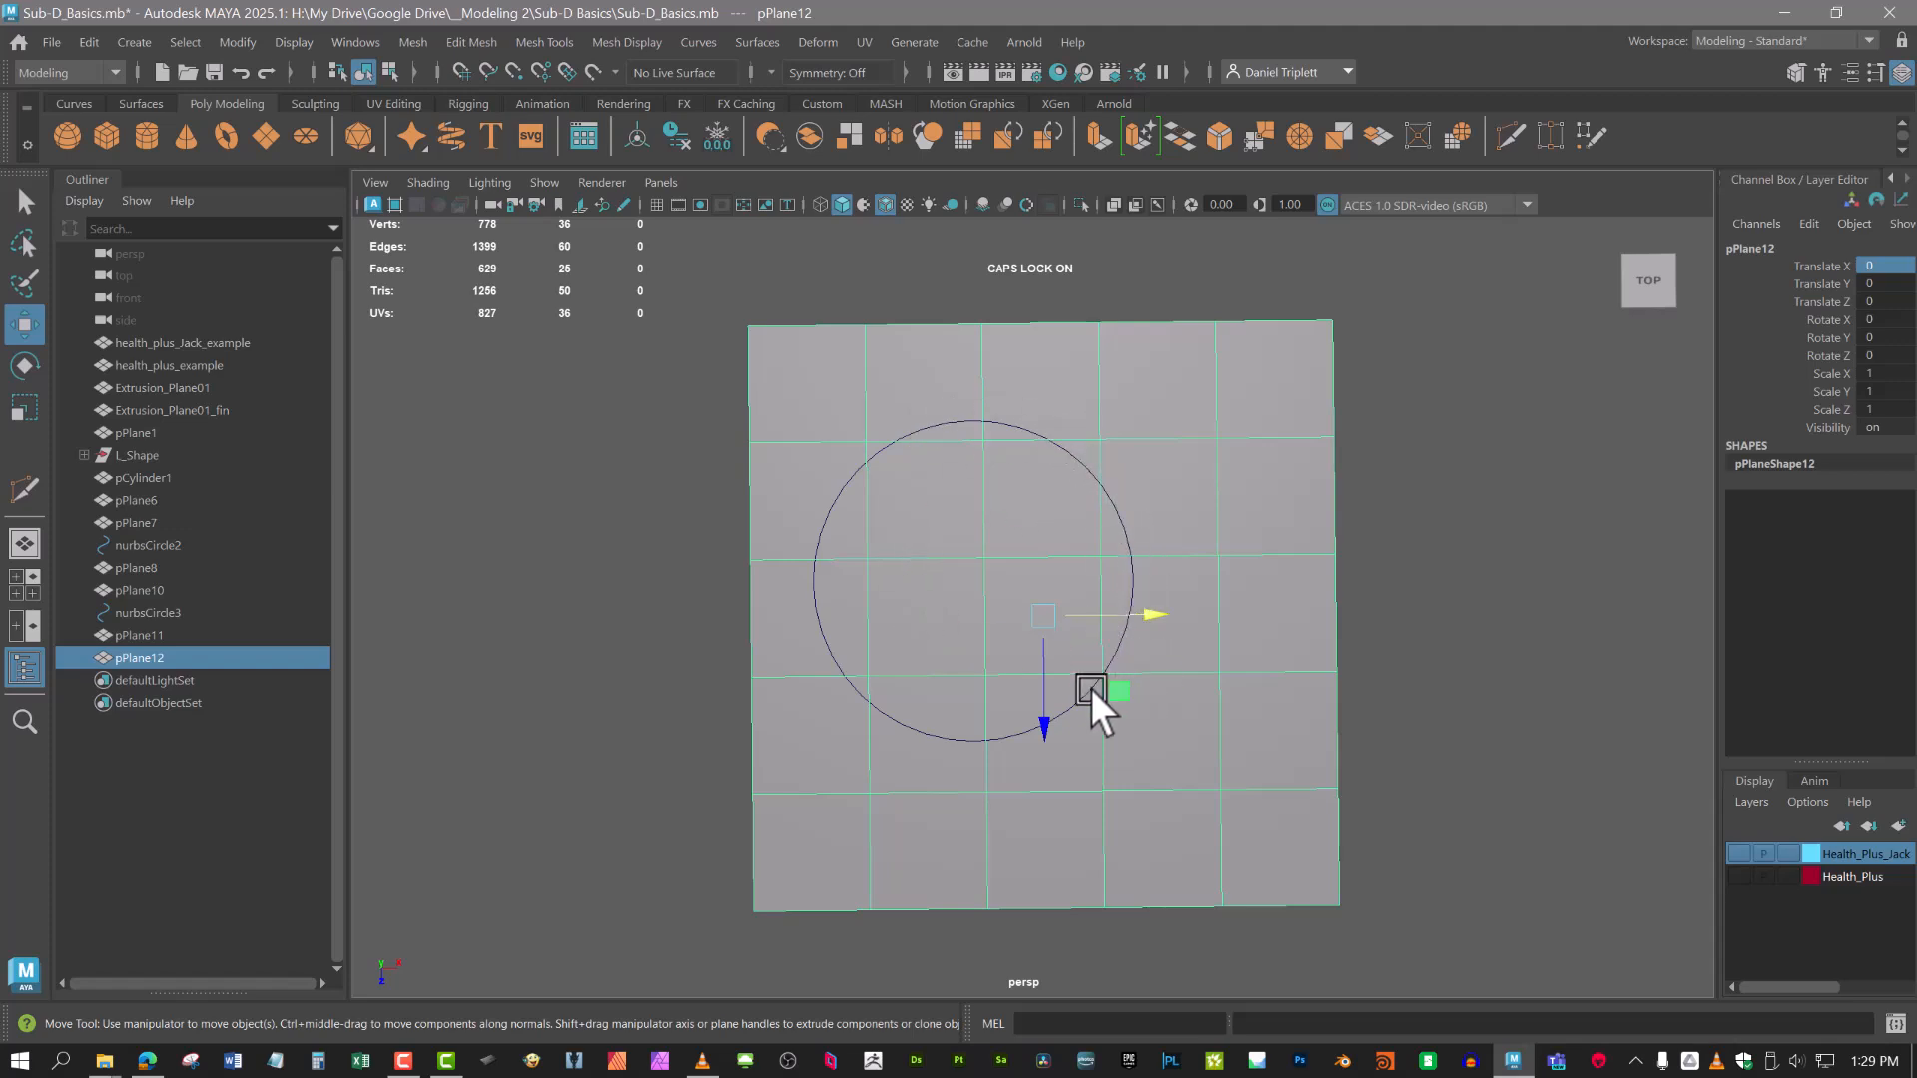
{"action": "scroll", "coordinate": [1070, 665], "scroll_direction": "up", "scroll_amount": 4}
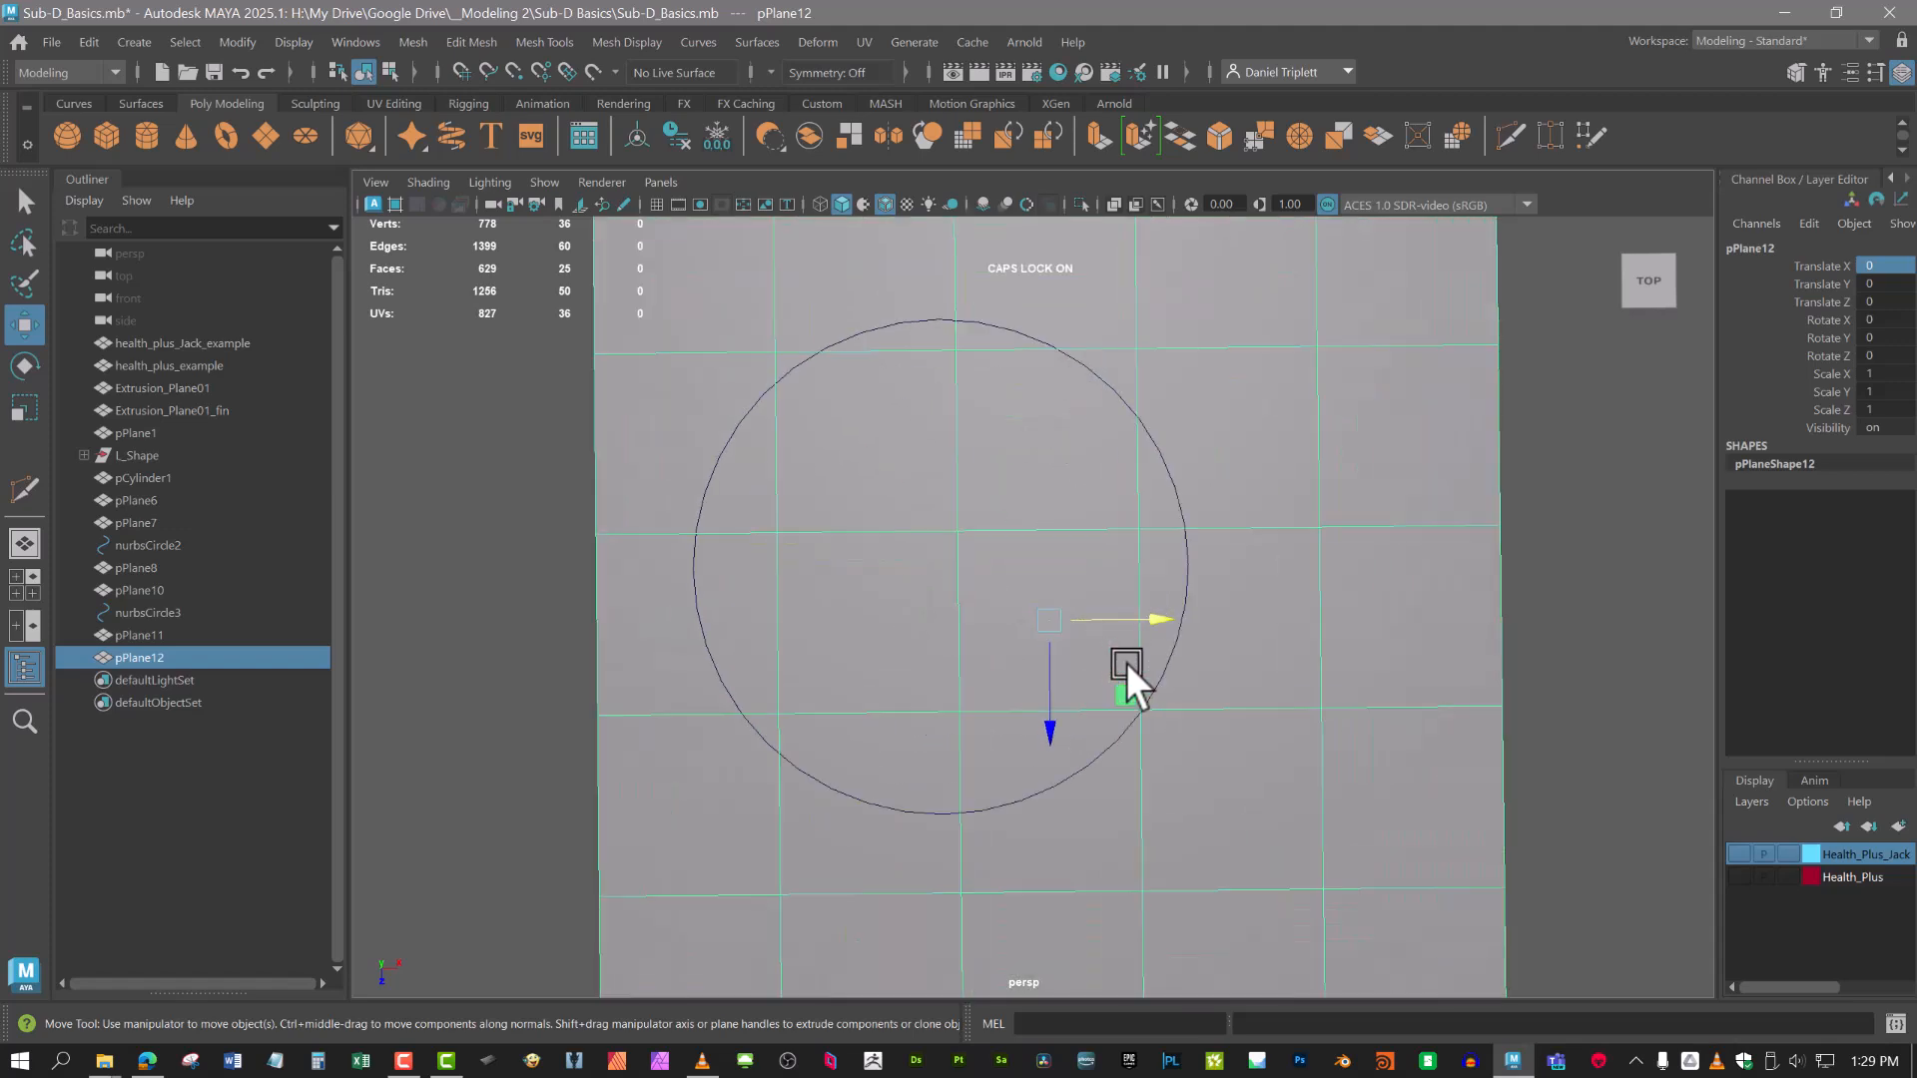
Start a Multi-Cut path along the guide circle on pPlane12, placing points at the grid crossings along its upper arc.
{"action": "scroll", "coordinate": [1147, 752], "scroll_direction": "down", "scroll_amount": 2}
{"action": "scroll", "coordinate": [1057, 453], "scroll_direction": "down", "scroll_amount": 2}
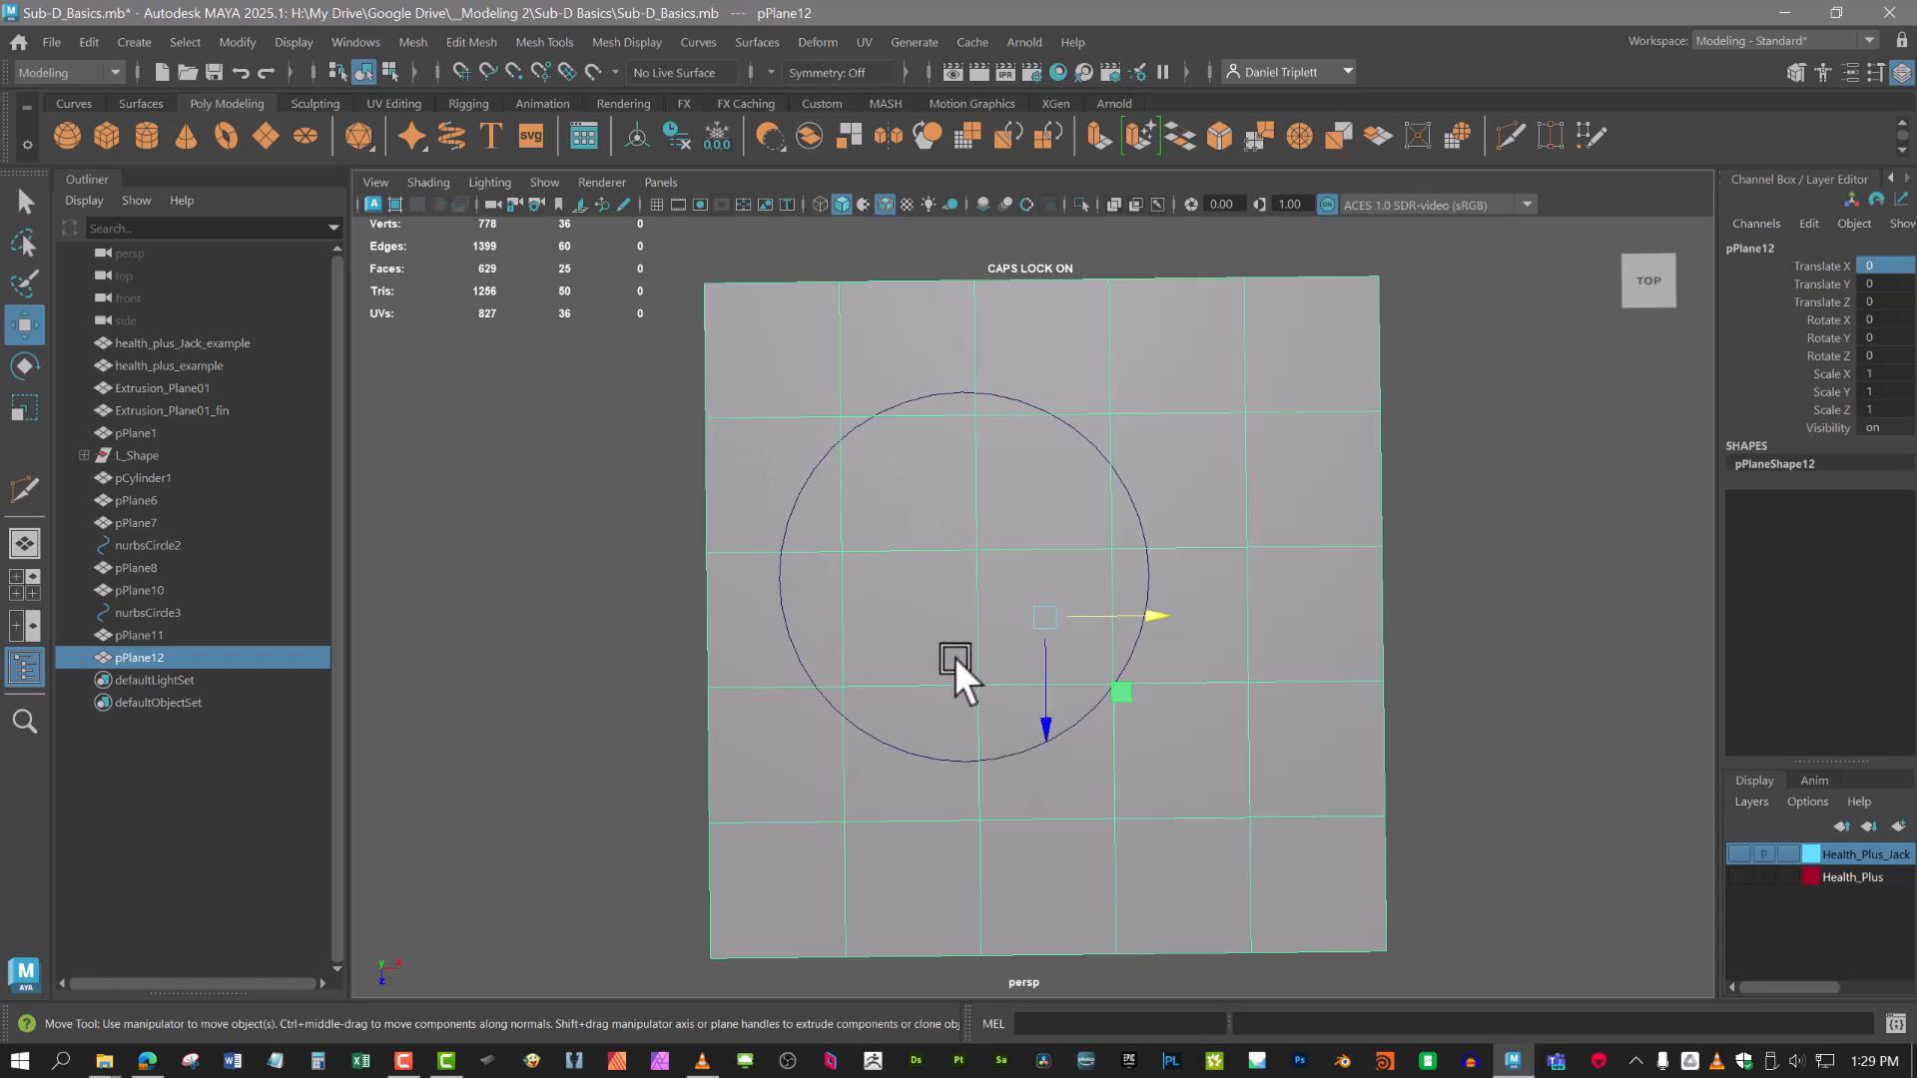
{"action": "mouse_move", "coordinate": [955, 657]}
{"action": "middle_mouse_down", "text": "alt"}
{"action": "mouse_move", "coordinate": [943, 629]}
{"action": "mouse_move", "coordinate": [931, 656]}
{"action": "middle_mouse_up", "text": "alt"}
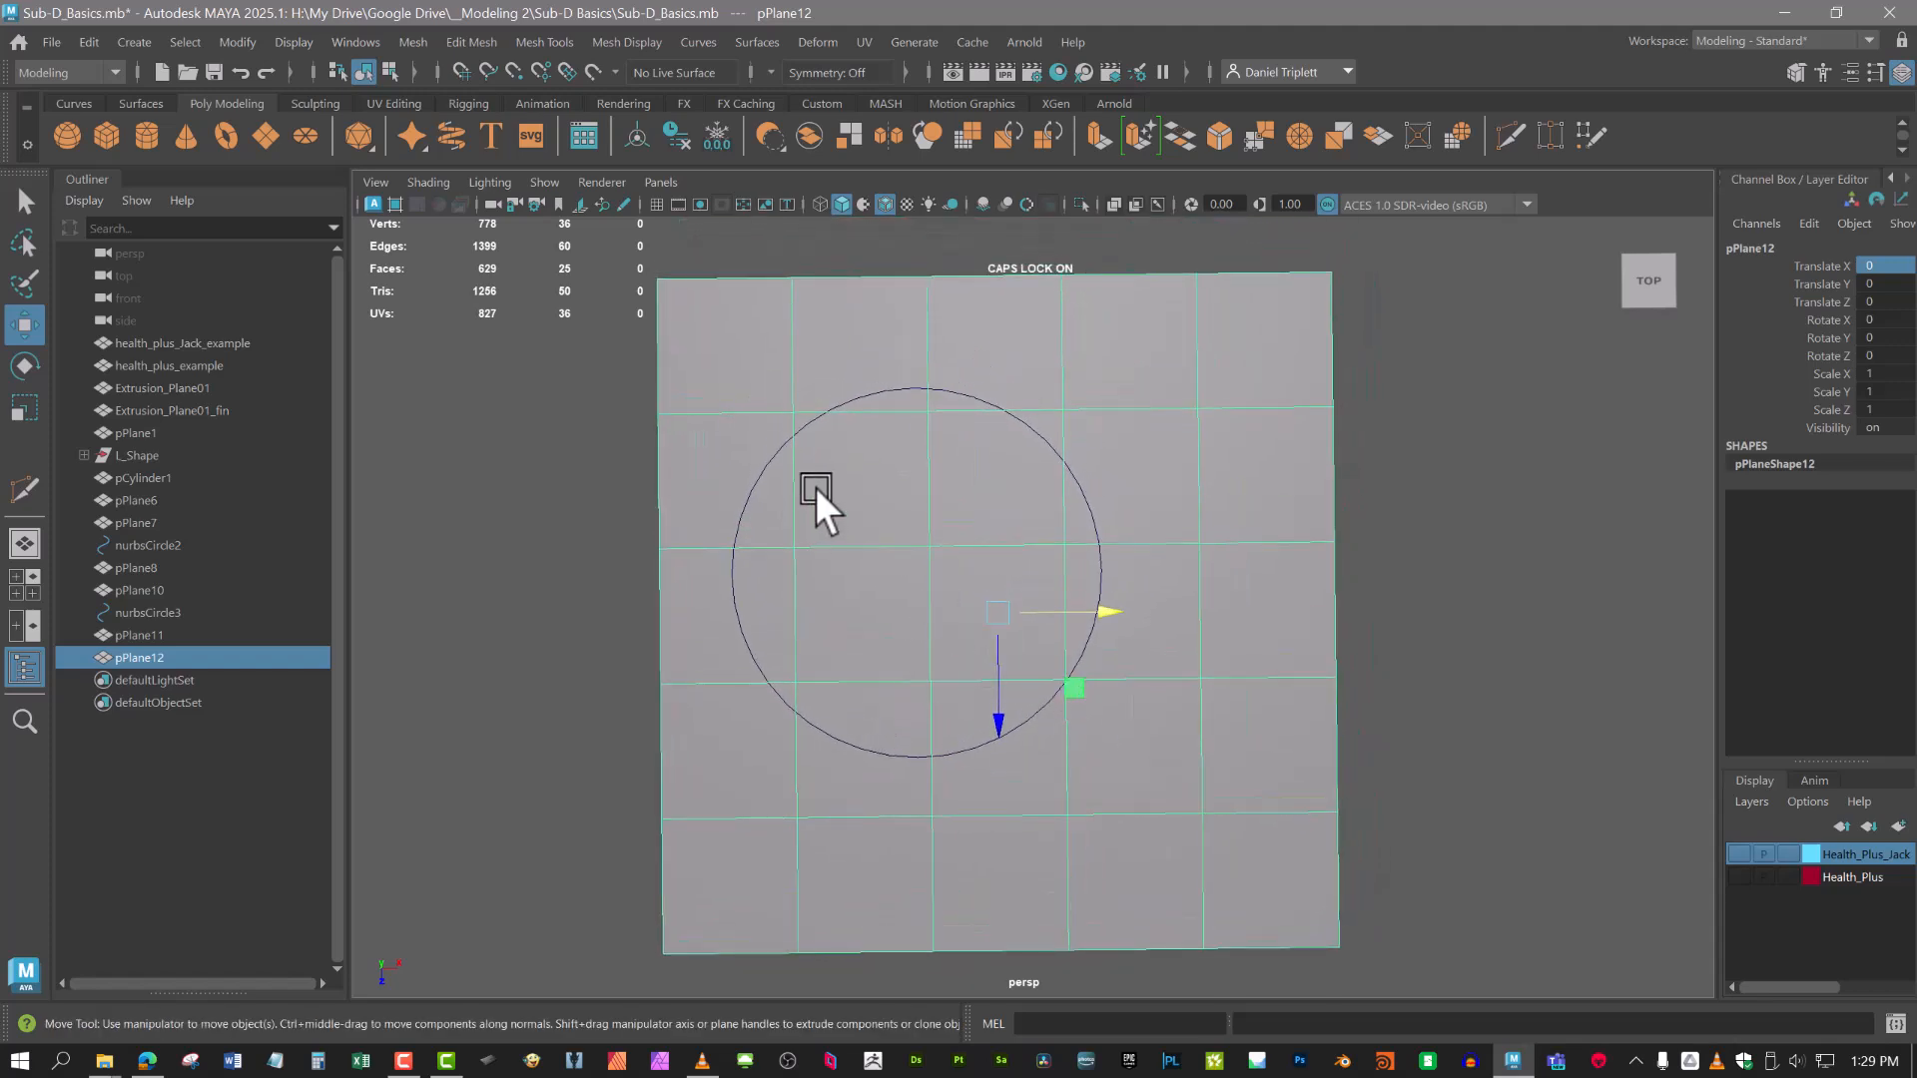
{"action": "middle_click_drag", "start_coordinate": [769, 445], "coordinate": [770, 470], "text": "alt"}
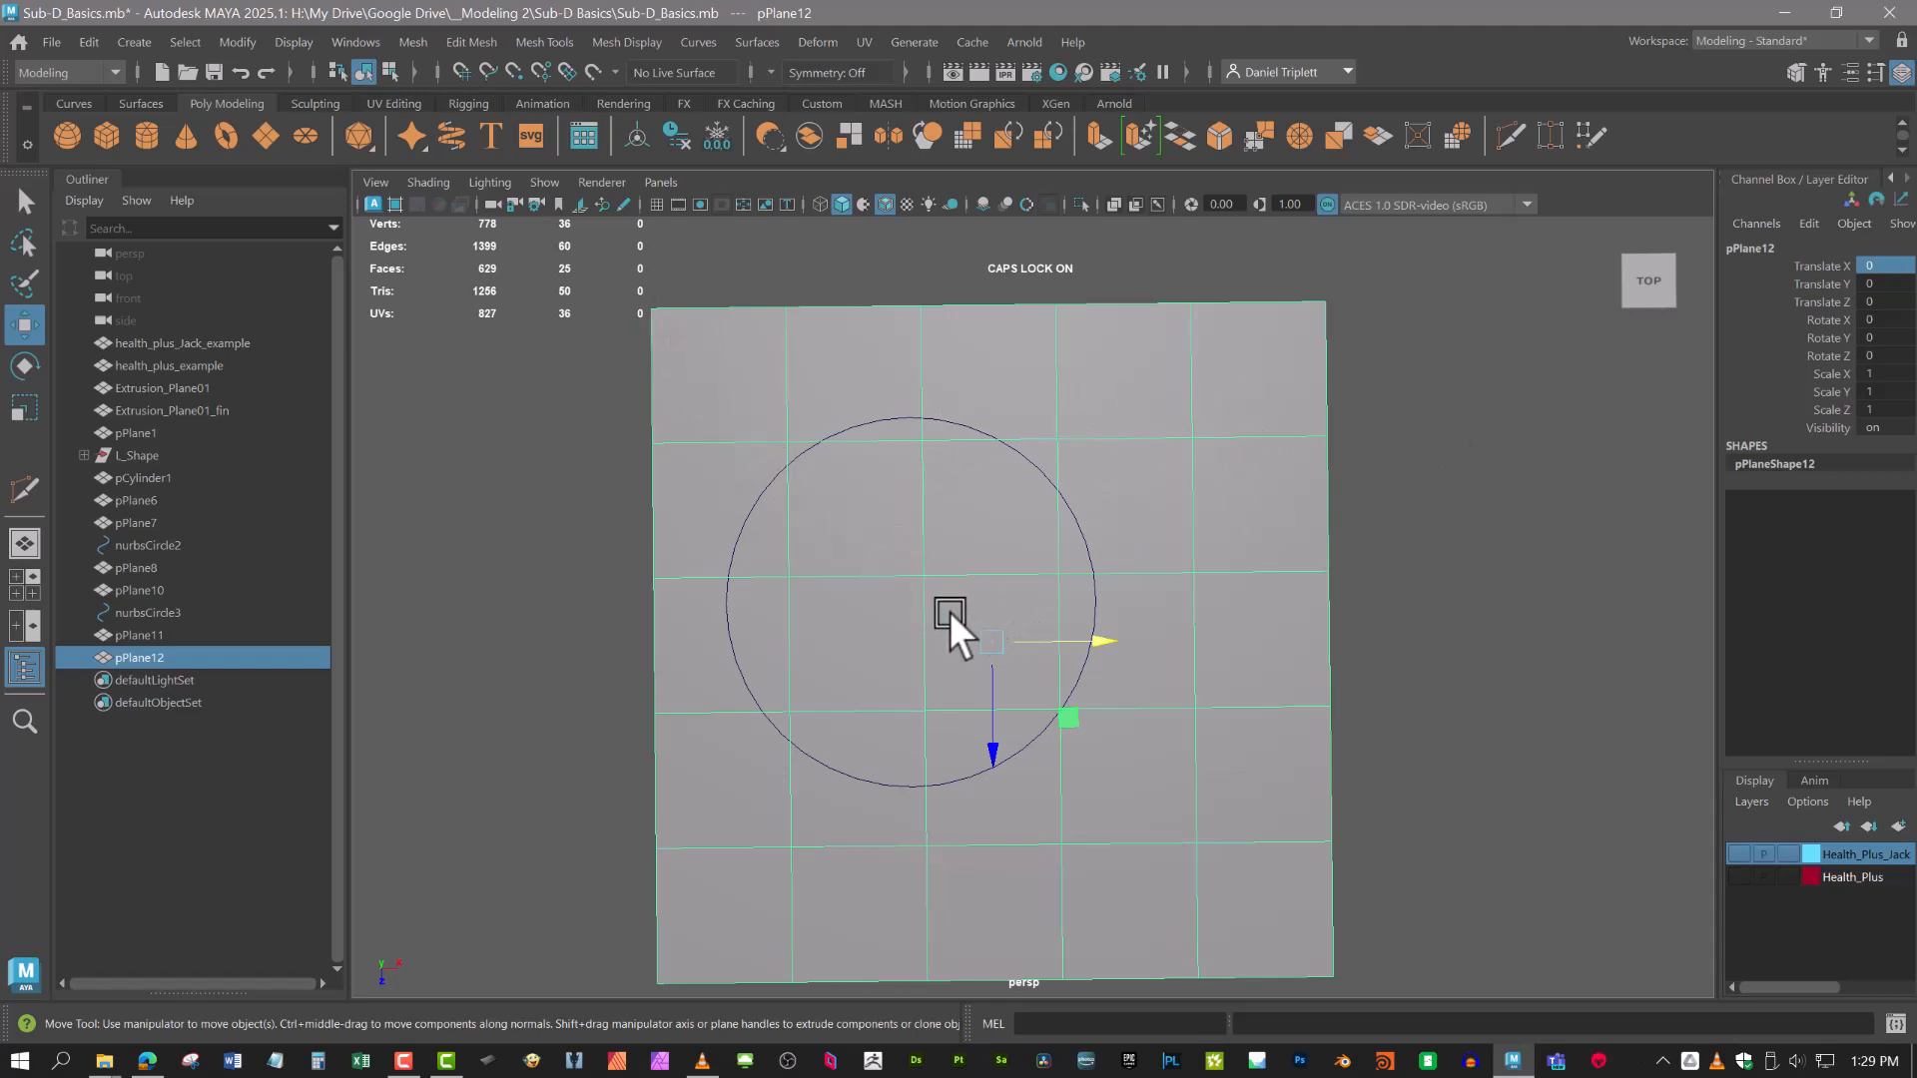
{"action": "left_click", "coordinate": [1509, 136]}
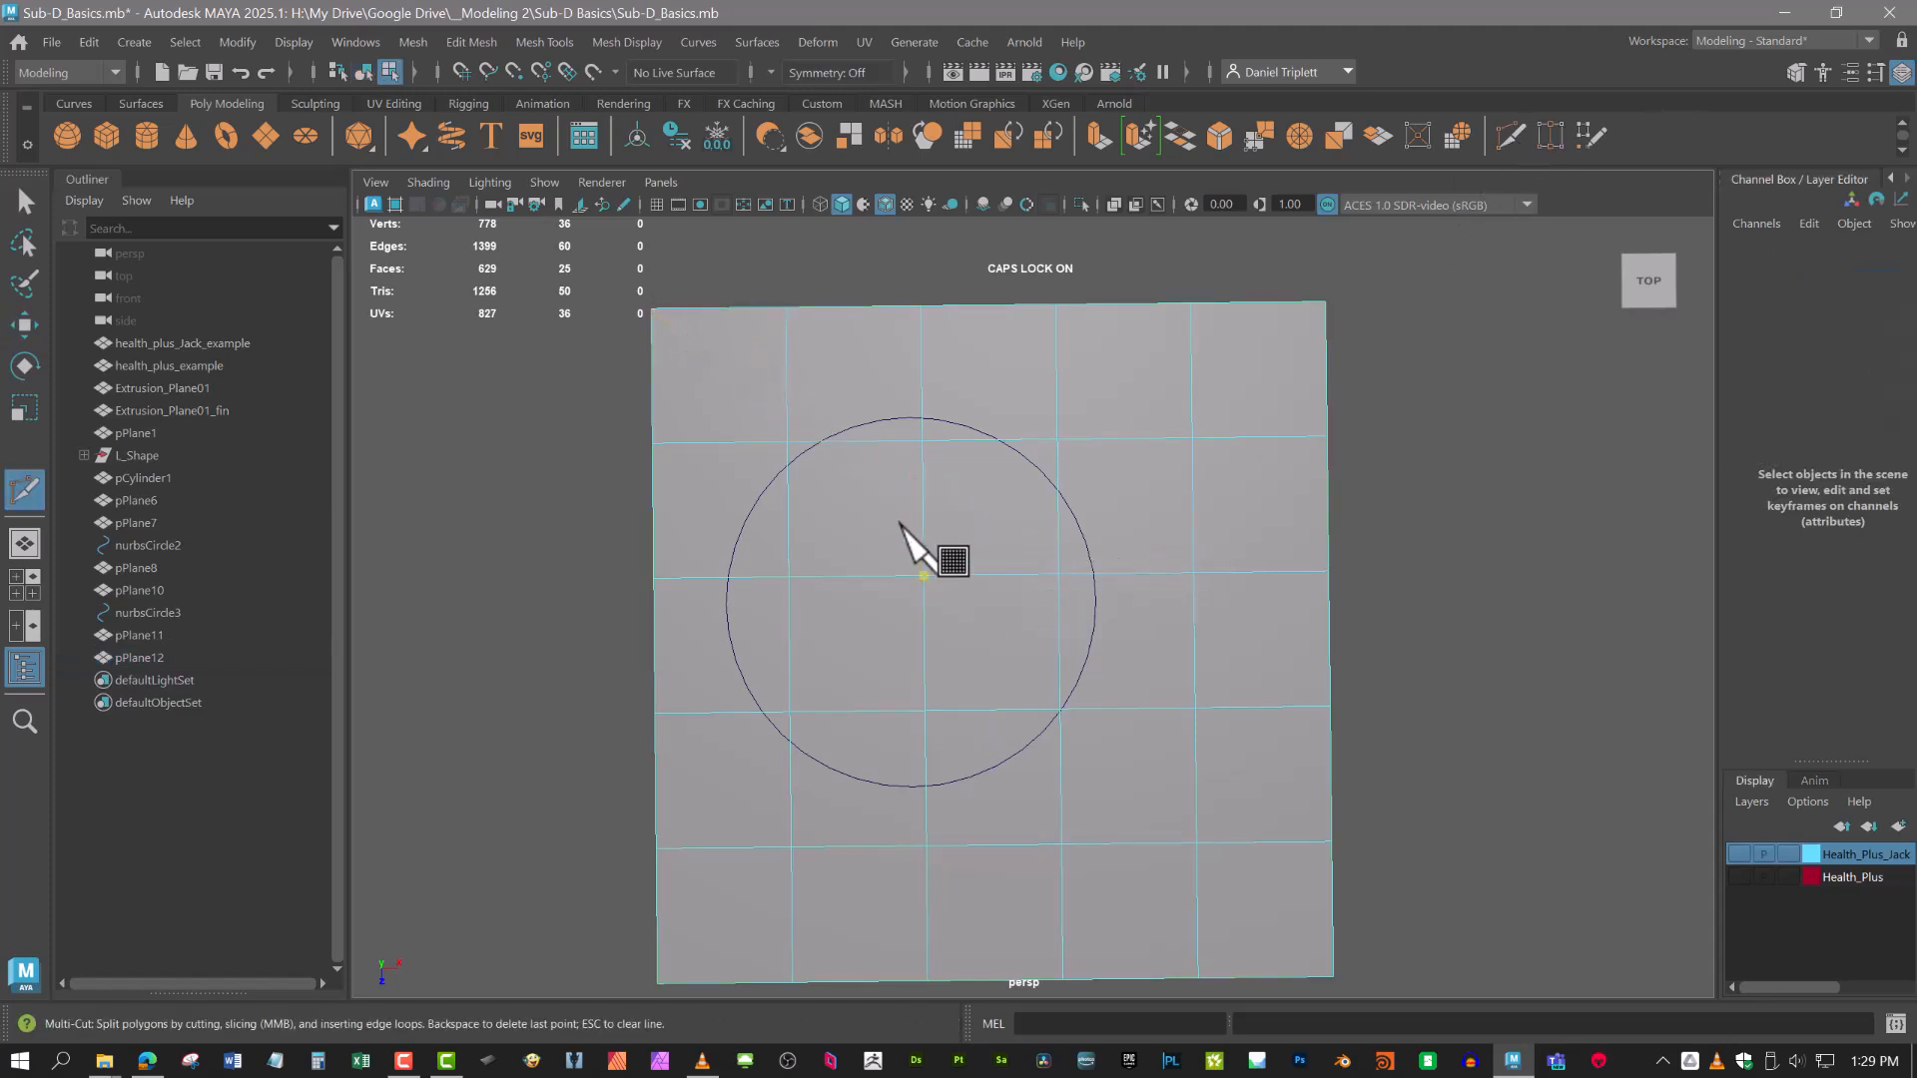
{"action": "right_click_drag", "start_coordinate": [881, 571], "coordinate": [811, 521], "text": "alt"}
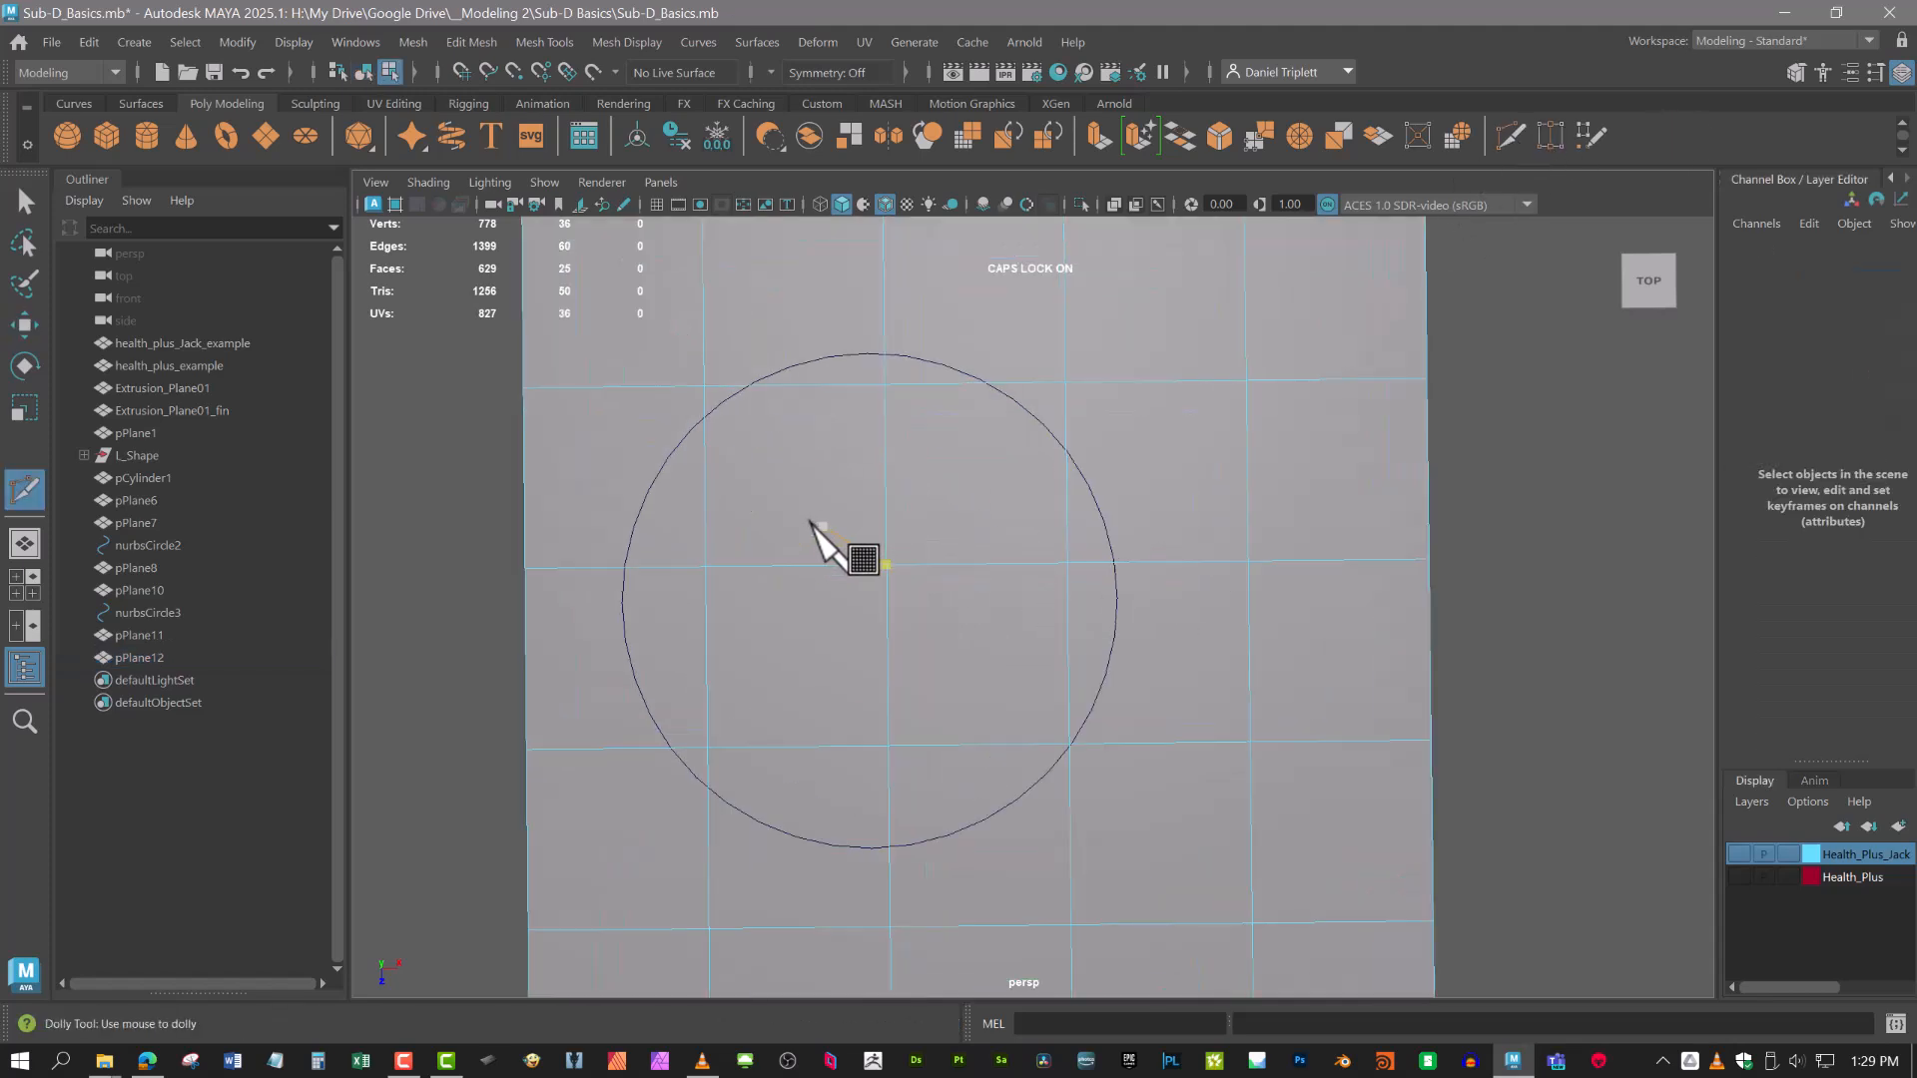
{"action": "left_click", "coordinate": [705, 420]}
{"action": "left_click", "coordinate": [744, 386]}
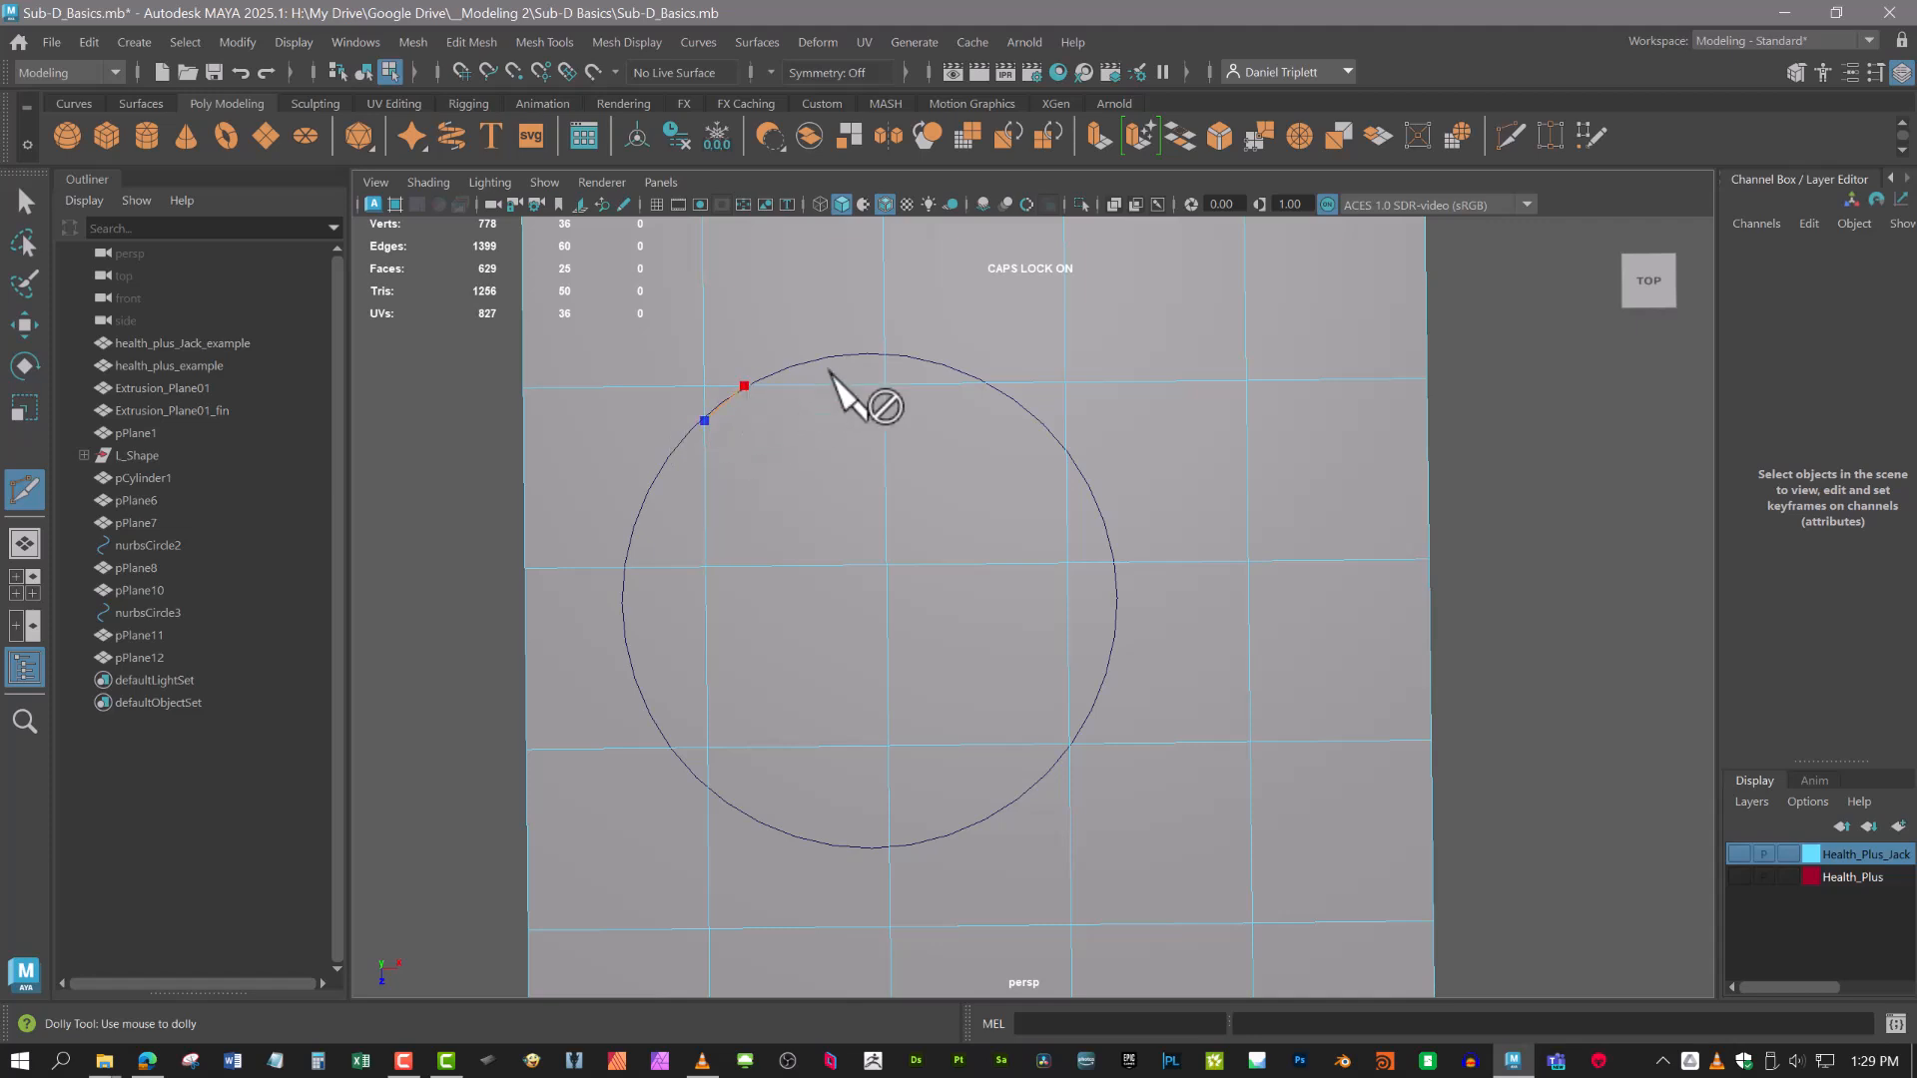
{"action": "left_click", "coordinate": [884, 355]}
{"action": "left_click", "coordinate": [989, 383]}
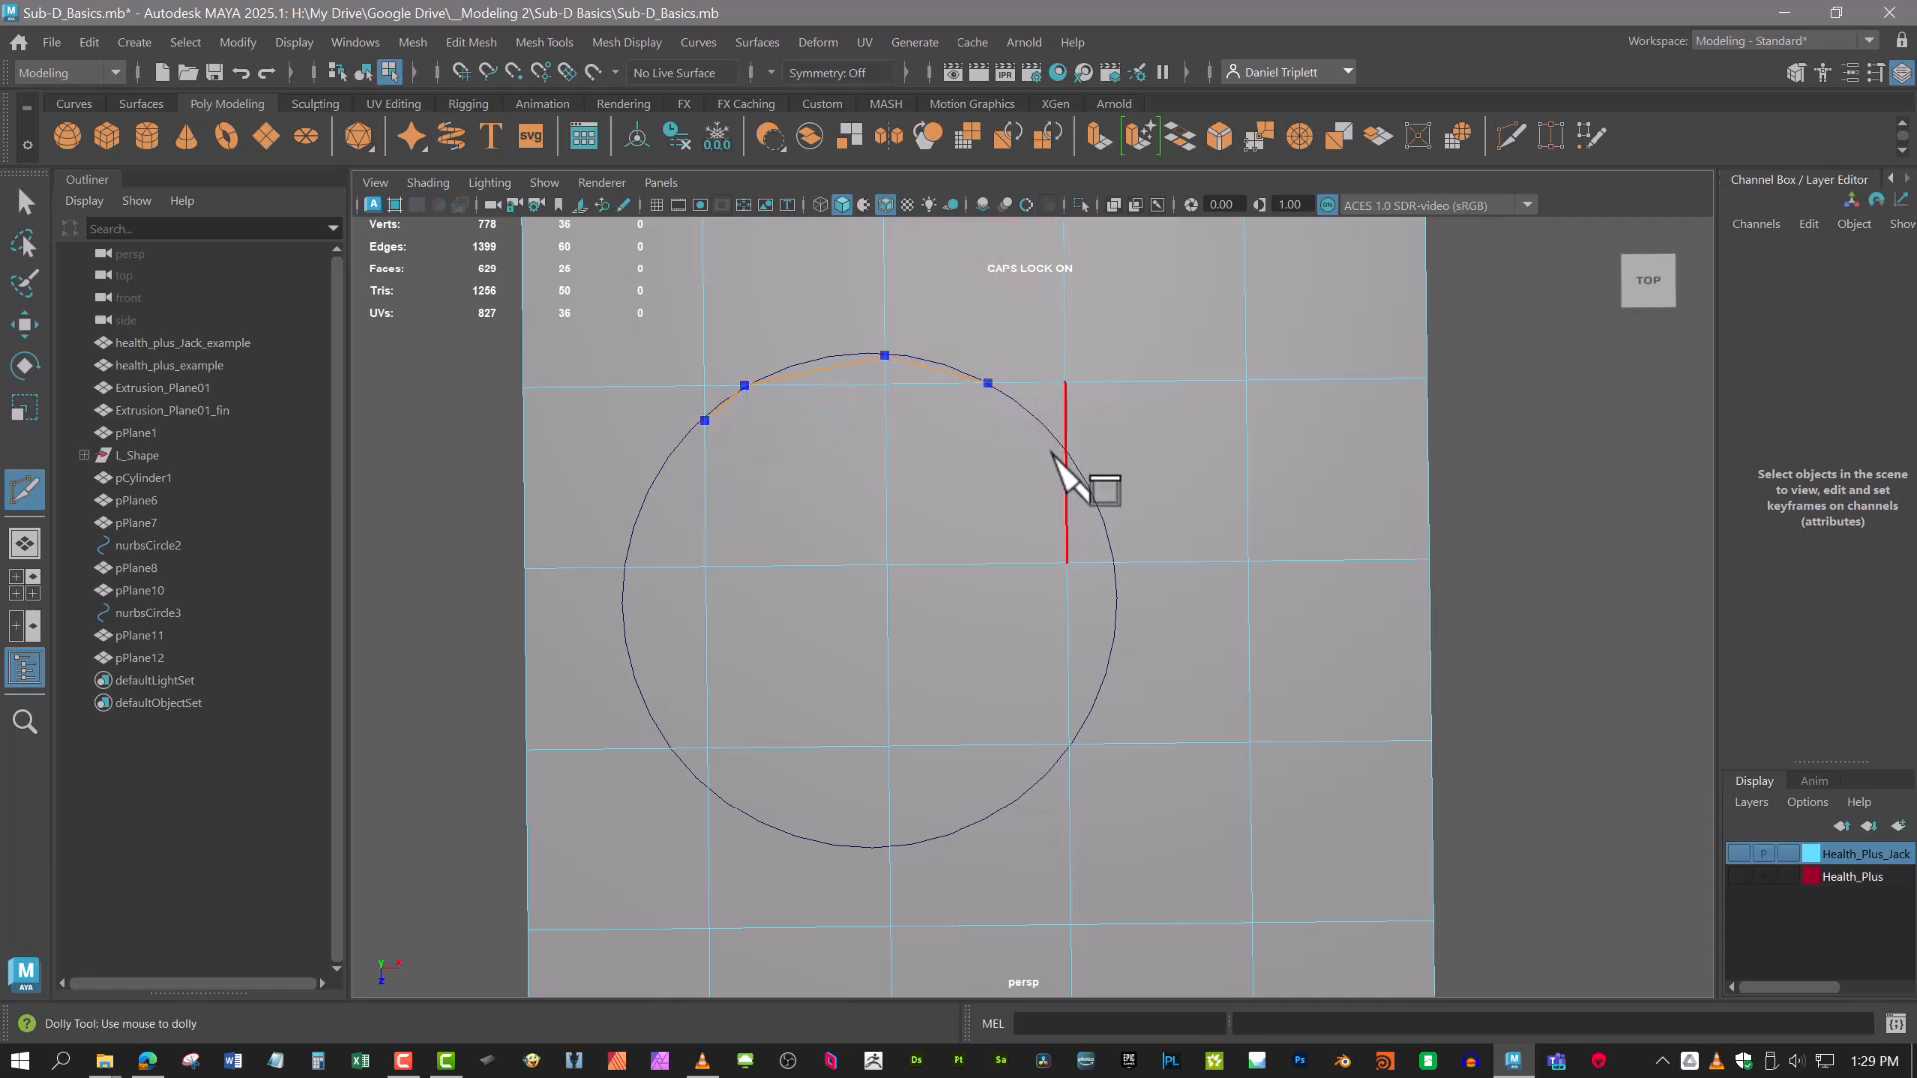
{"action": "left_click", "coordinate": [1066, 448]}
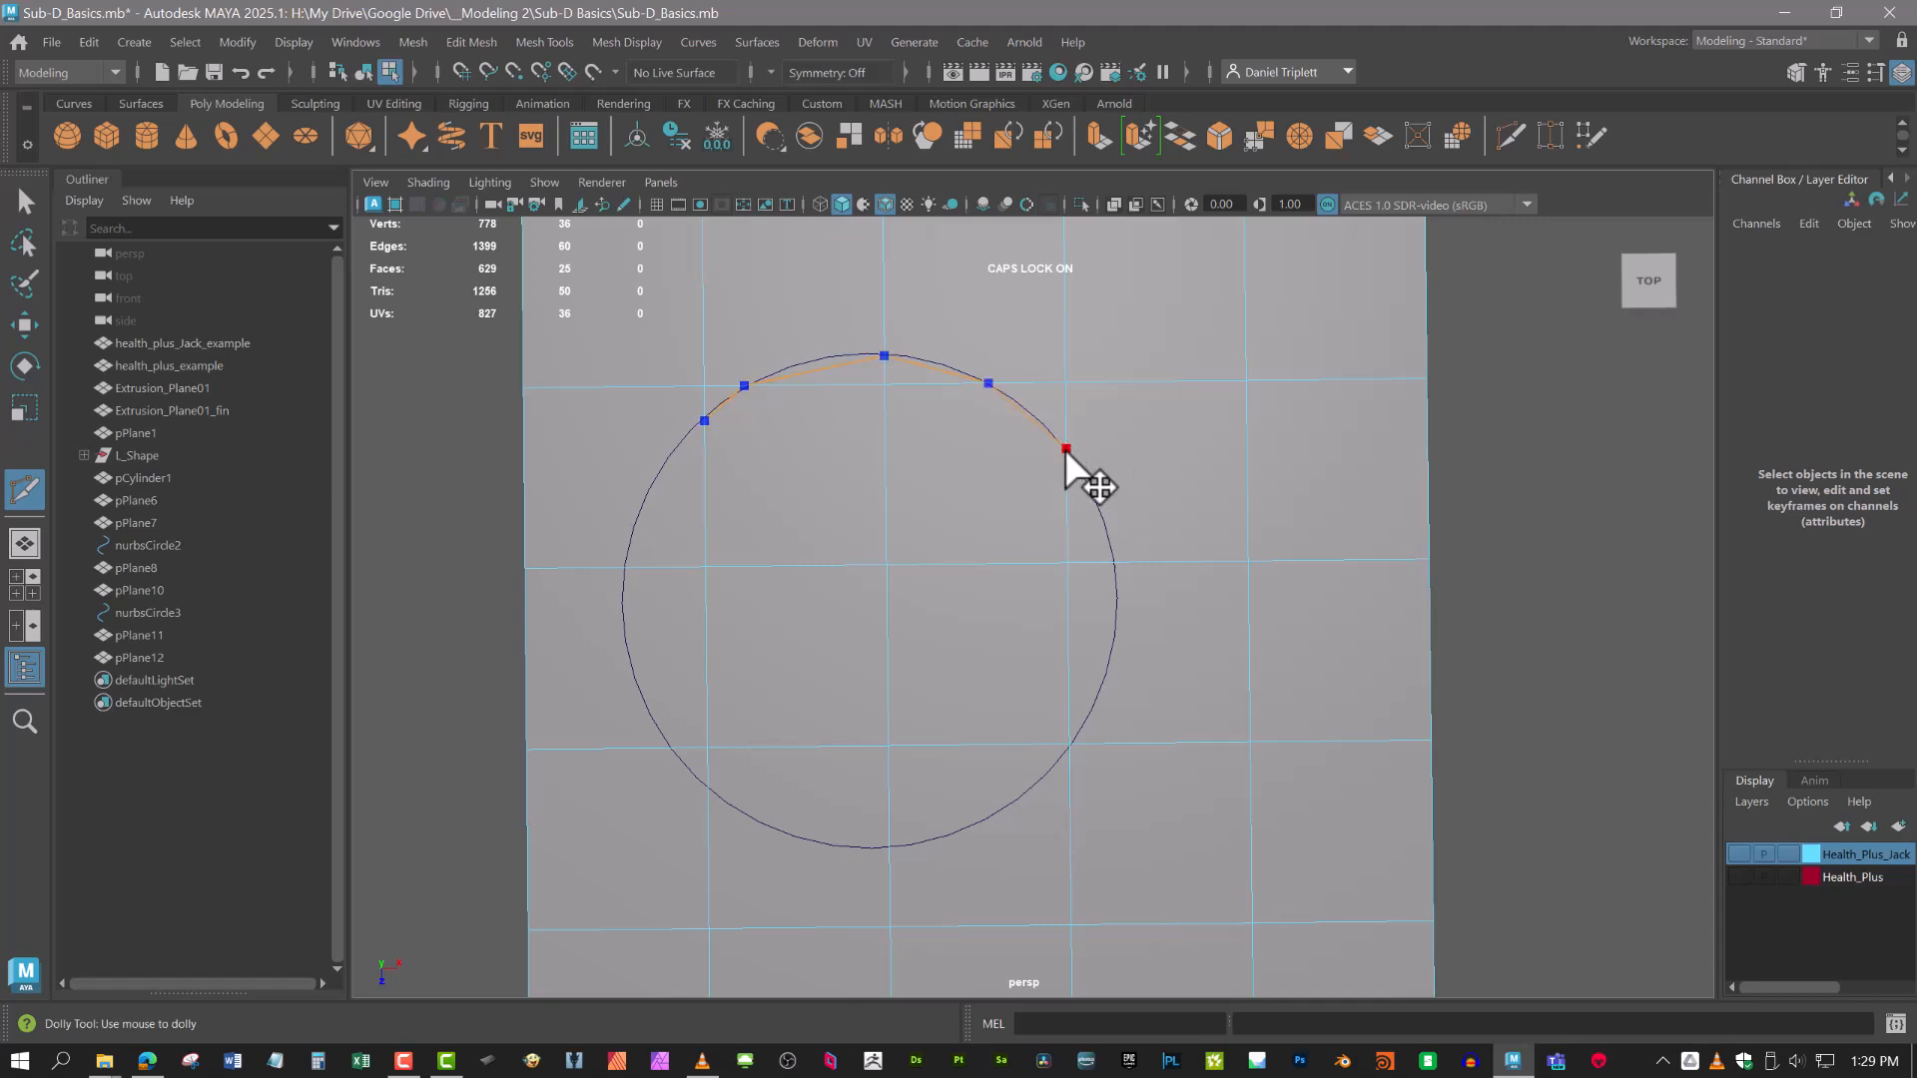
Continue the cut through the circle's right, bottom and left grid crossings and close it at its first point.
{"action": "left_click", "coordinate": [1115, 562]}
{"action": "left_click", "coordinate": [1069, 744]}
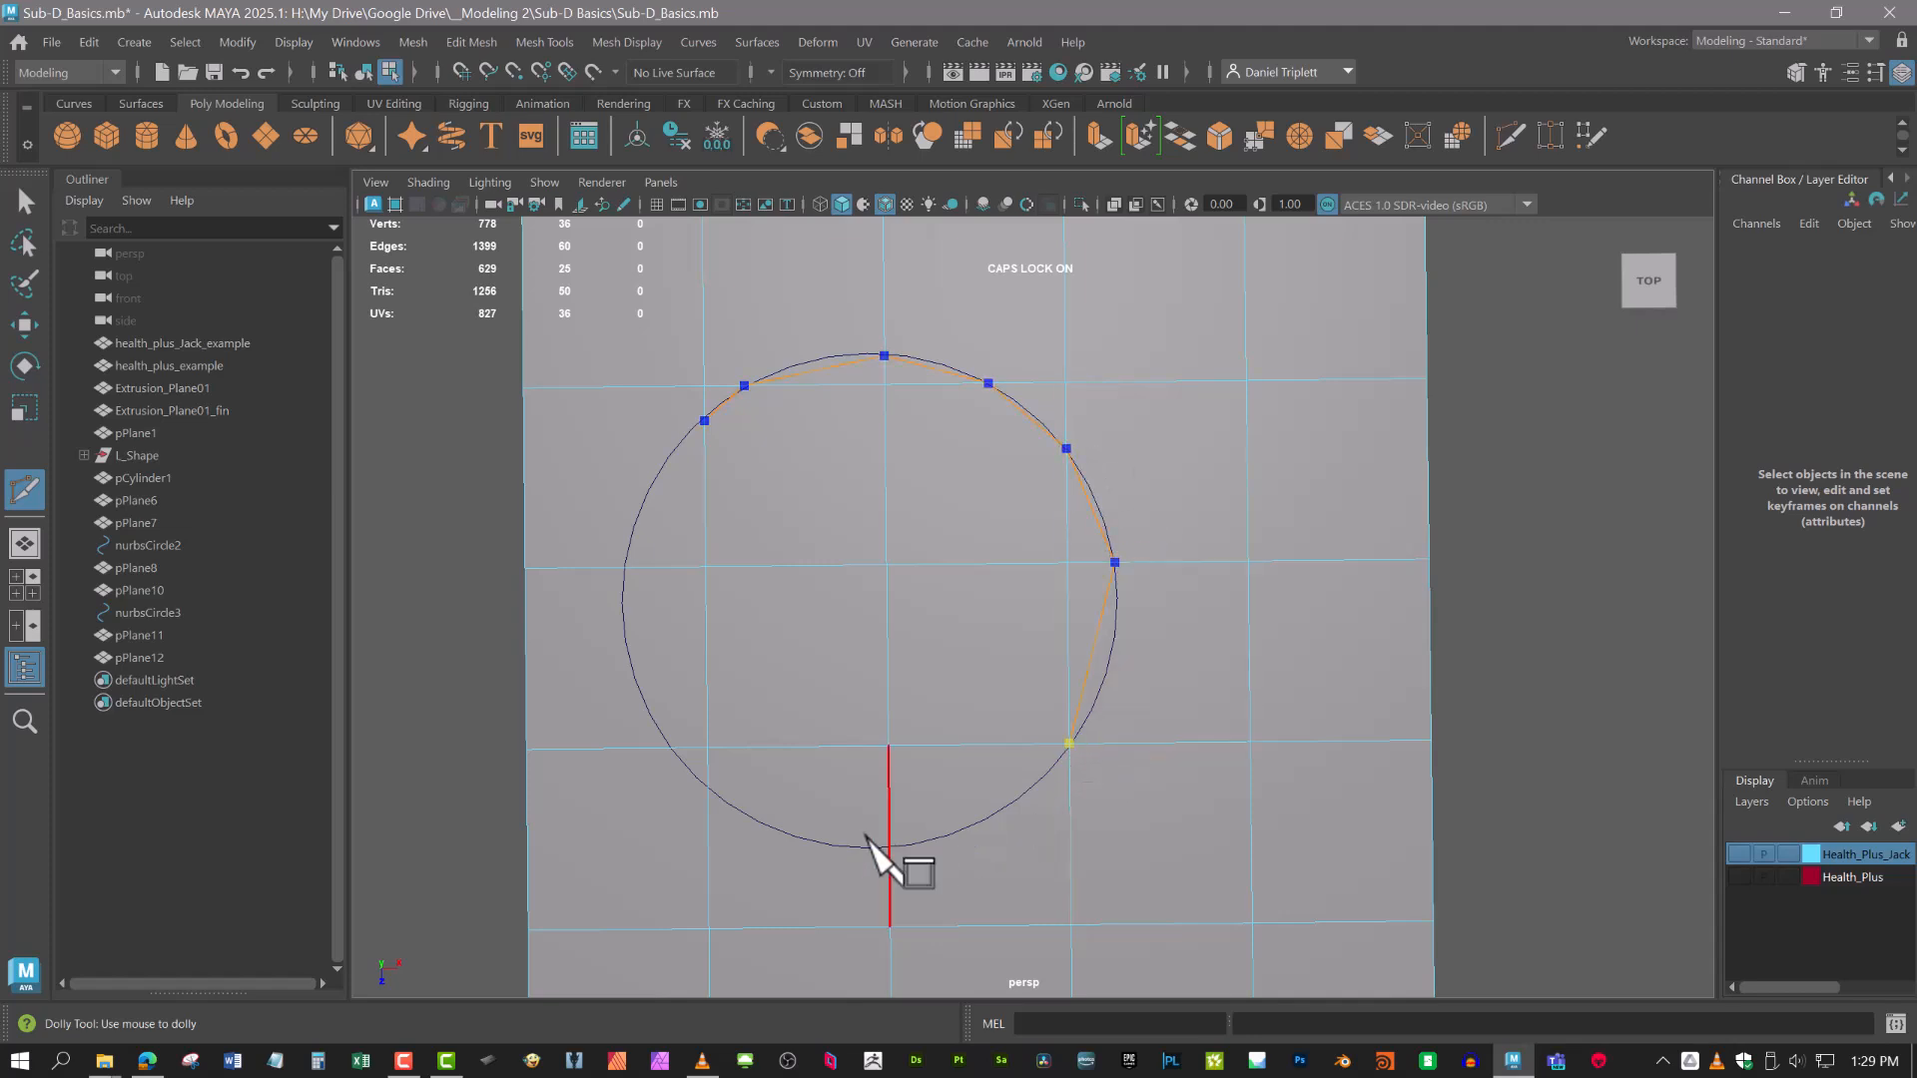
{"action": "left_click", "coordinate": [890, 848]}
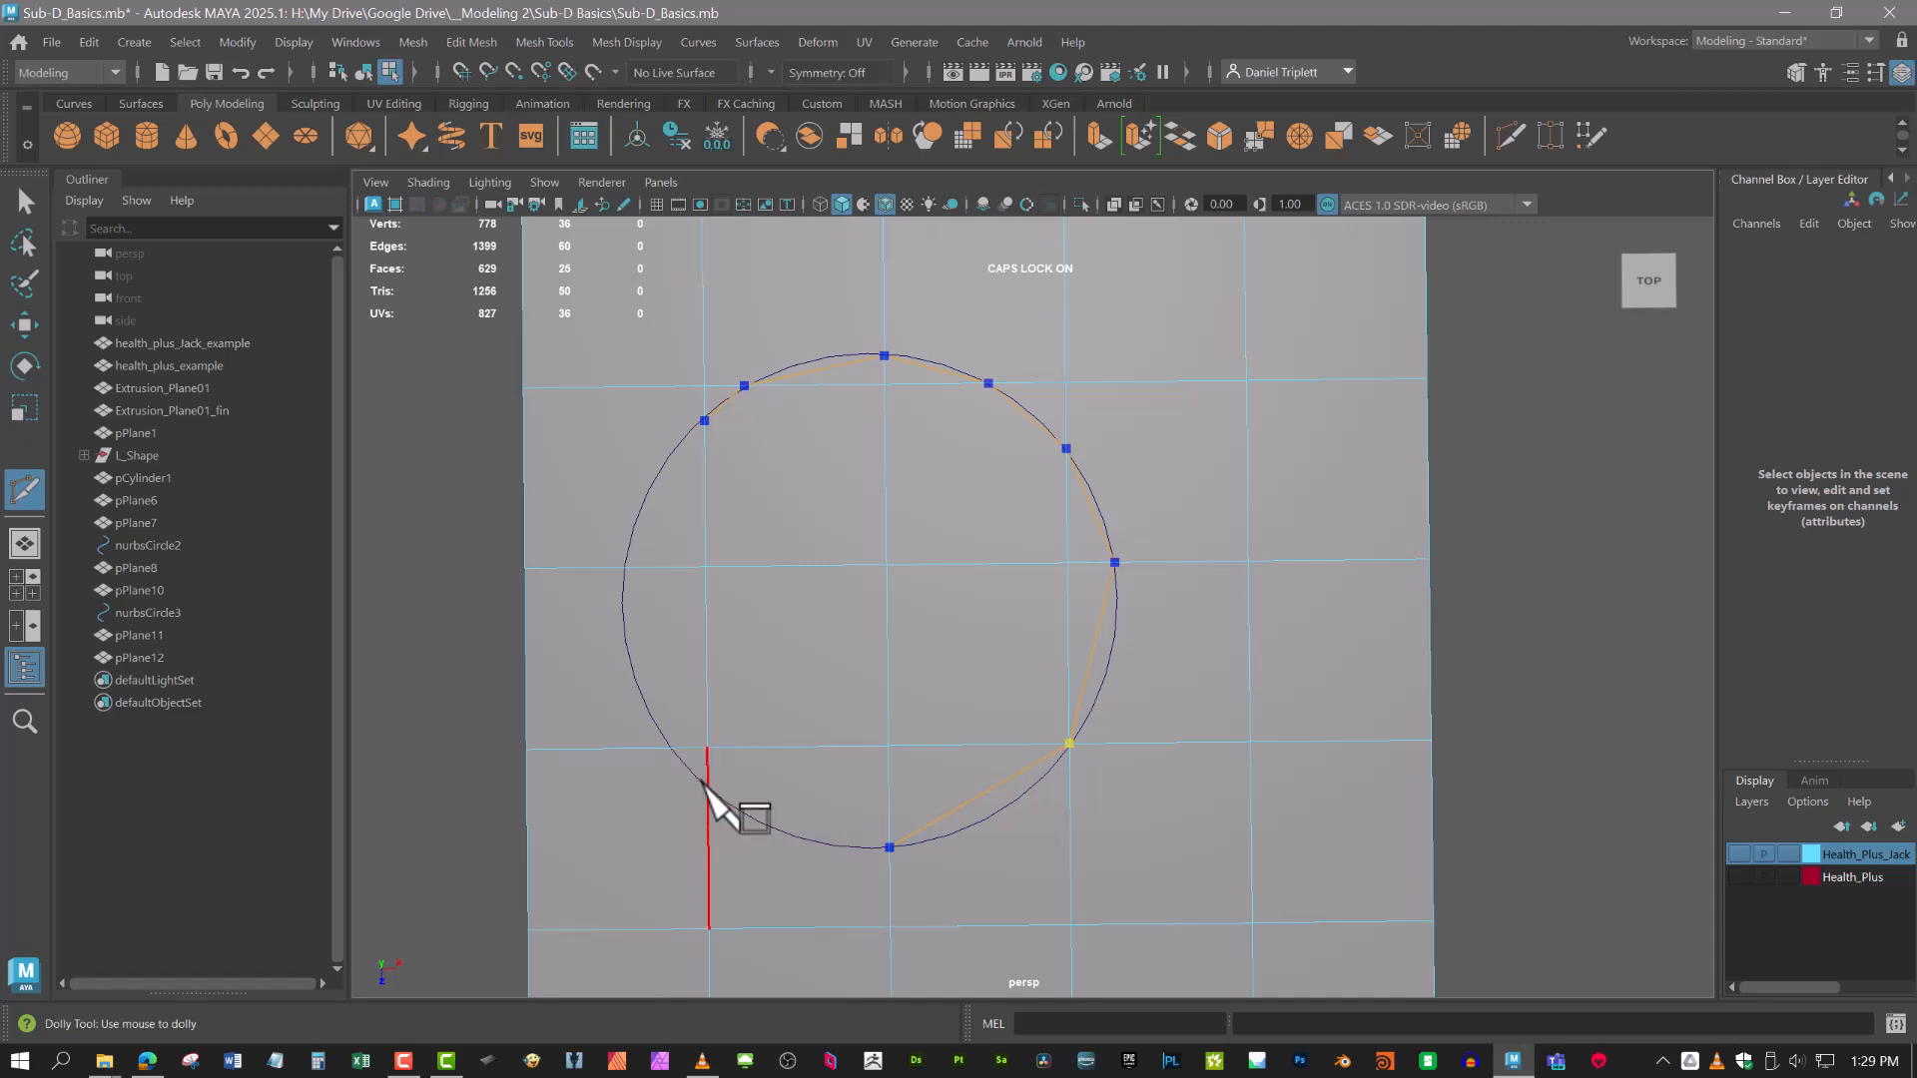
{"action": "left_click", "coordinate": [707, 787]}
{"action": "left_click", "coordinate": [668, 748]}
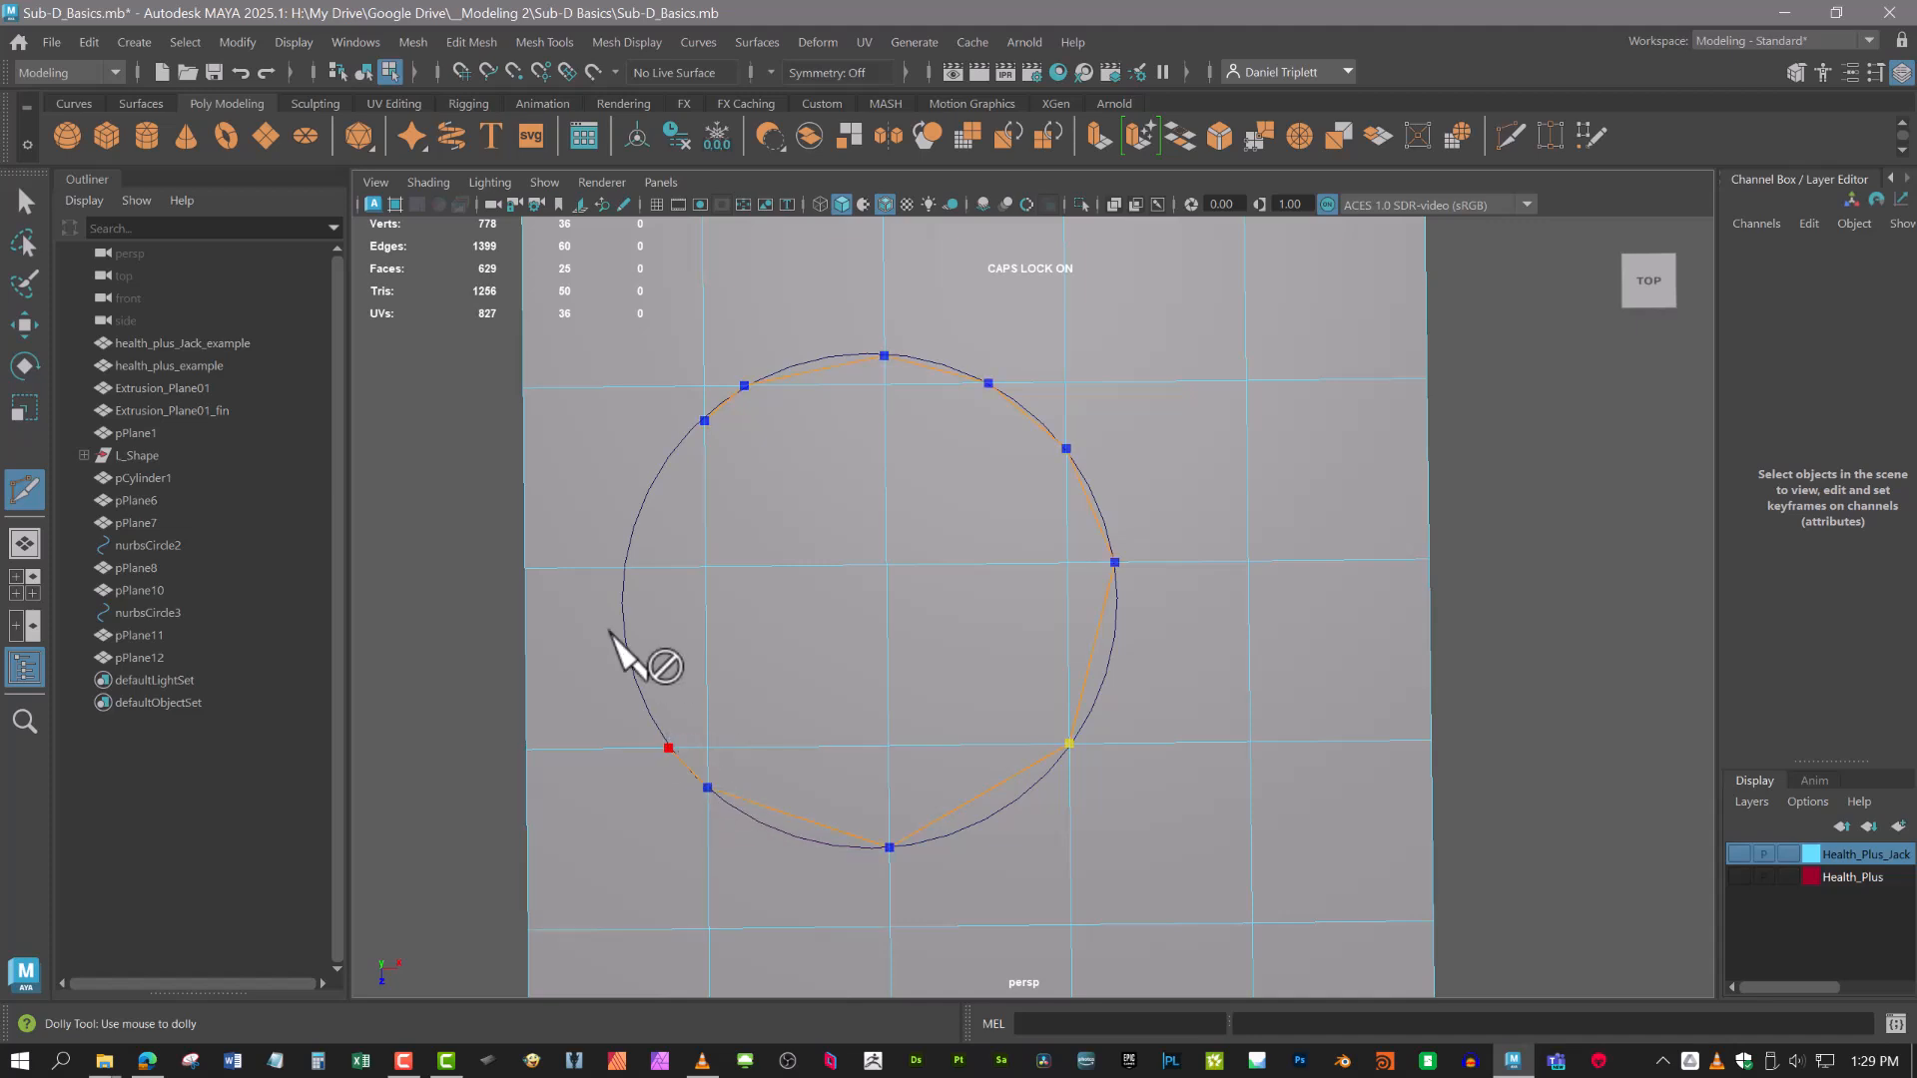
{"action": "left_click", "coordinate": [623, 569]}
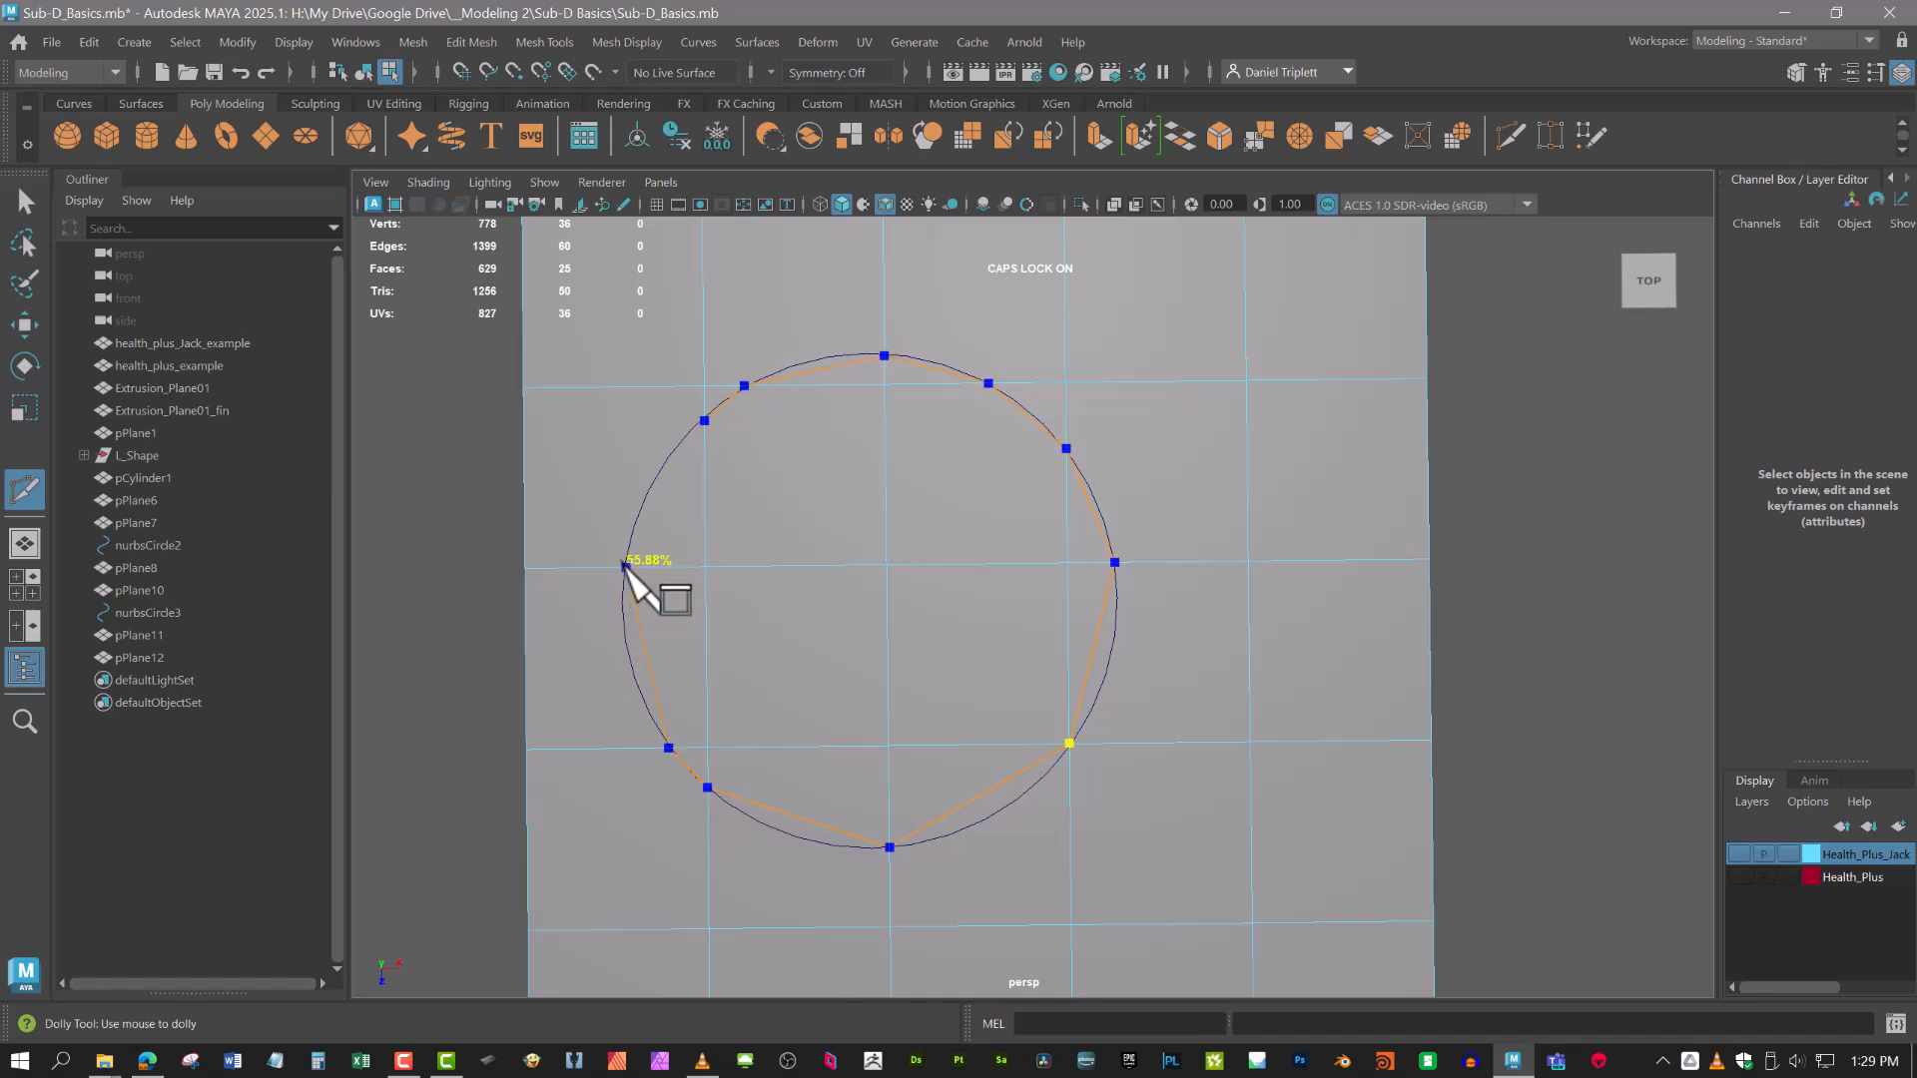
{"action": "left_click", "coordinate": [704, 420]}
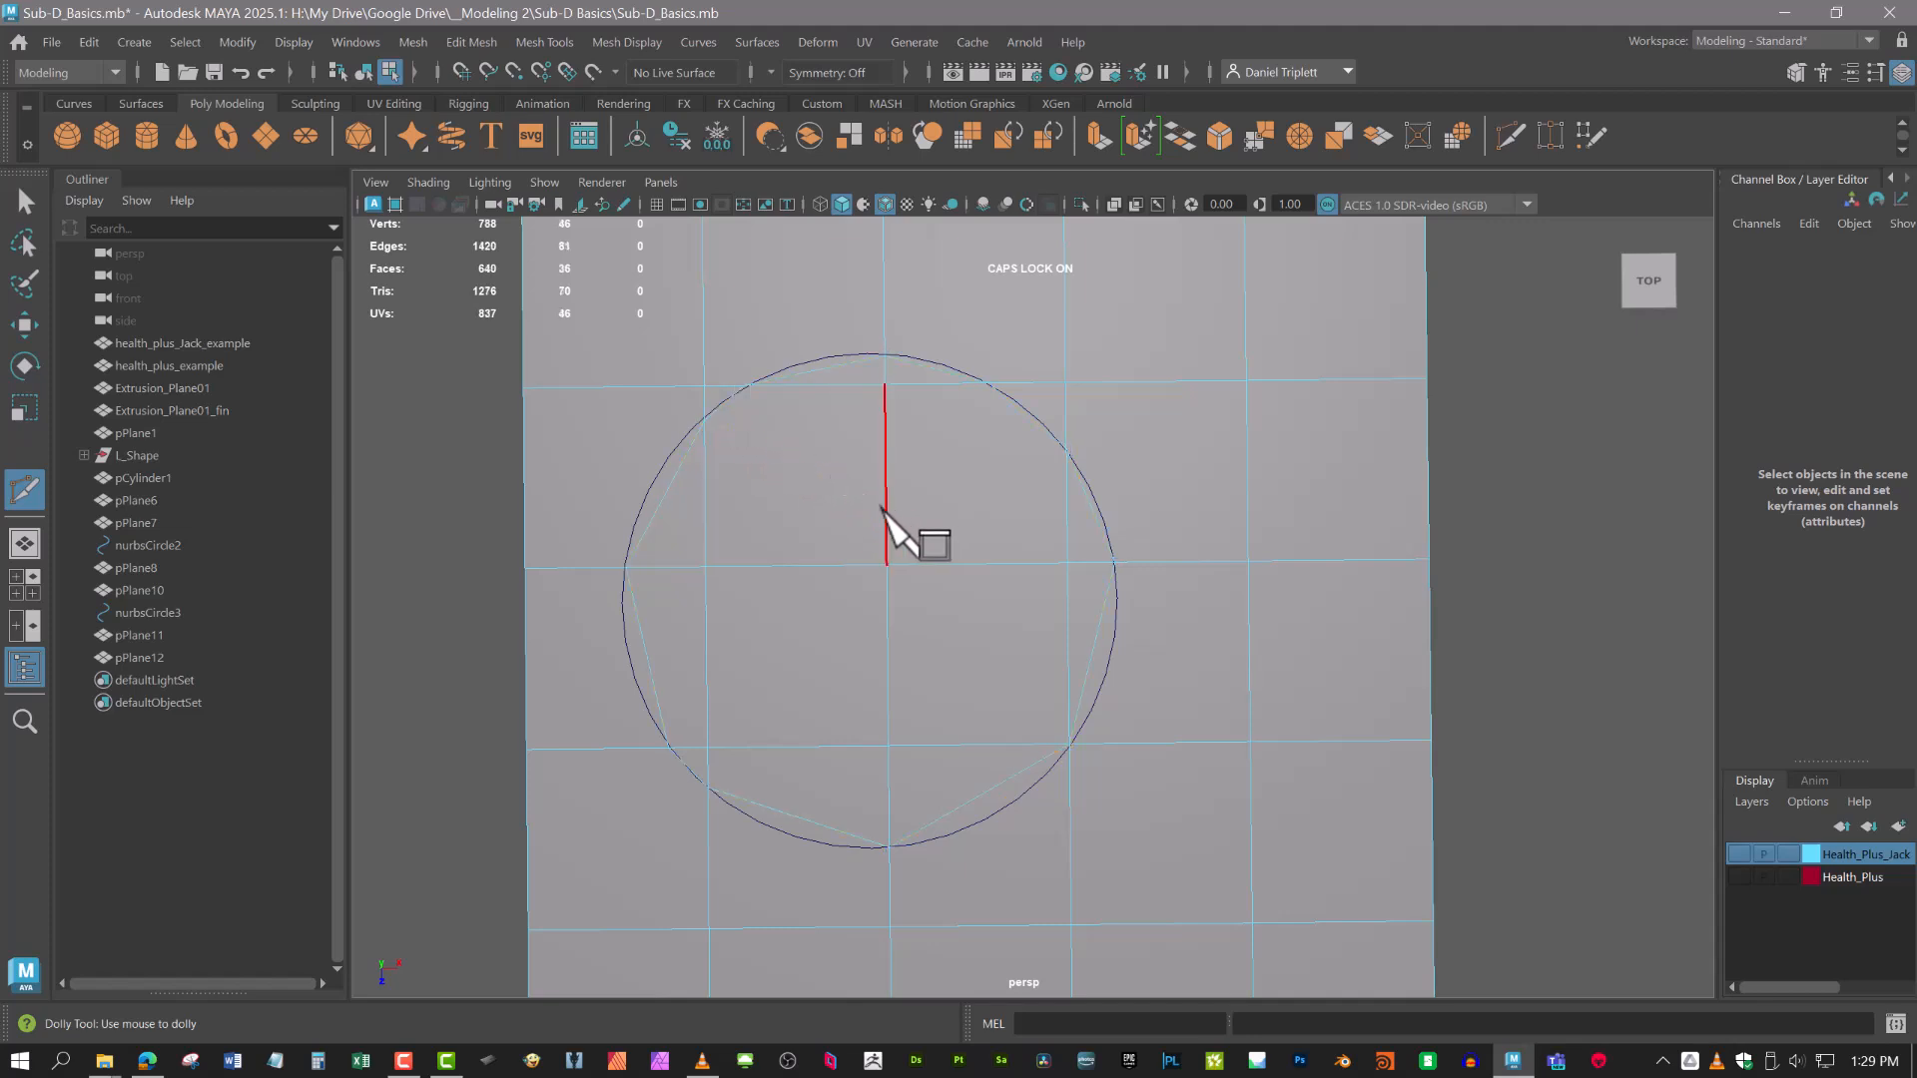
Select the four central faces inside the circle, the two left side faces and the small lower-left corner triangle.
{"action": "key", "text": "w"}
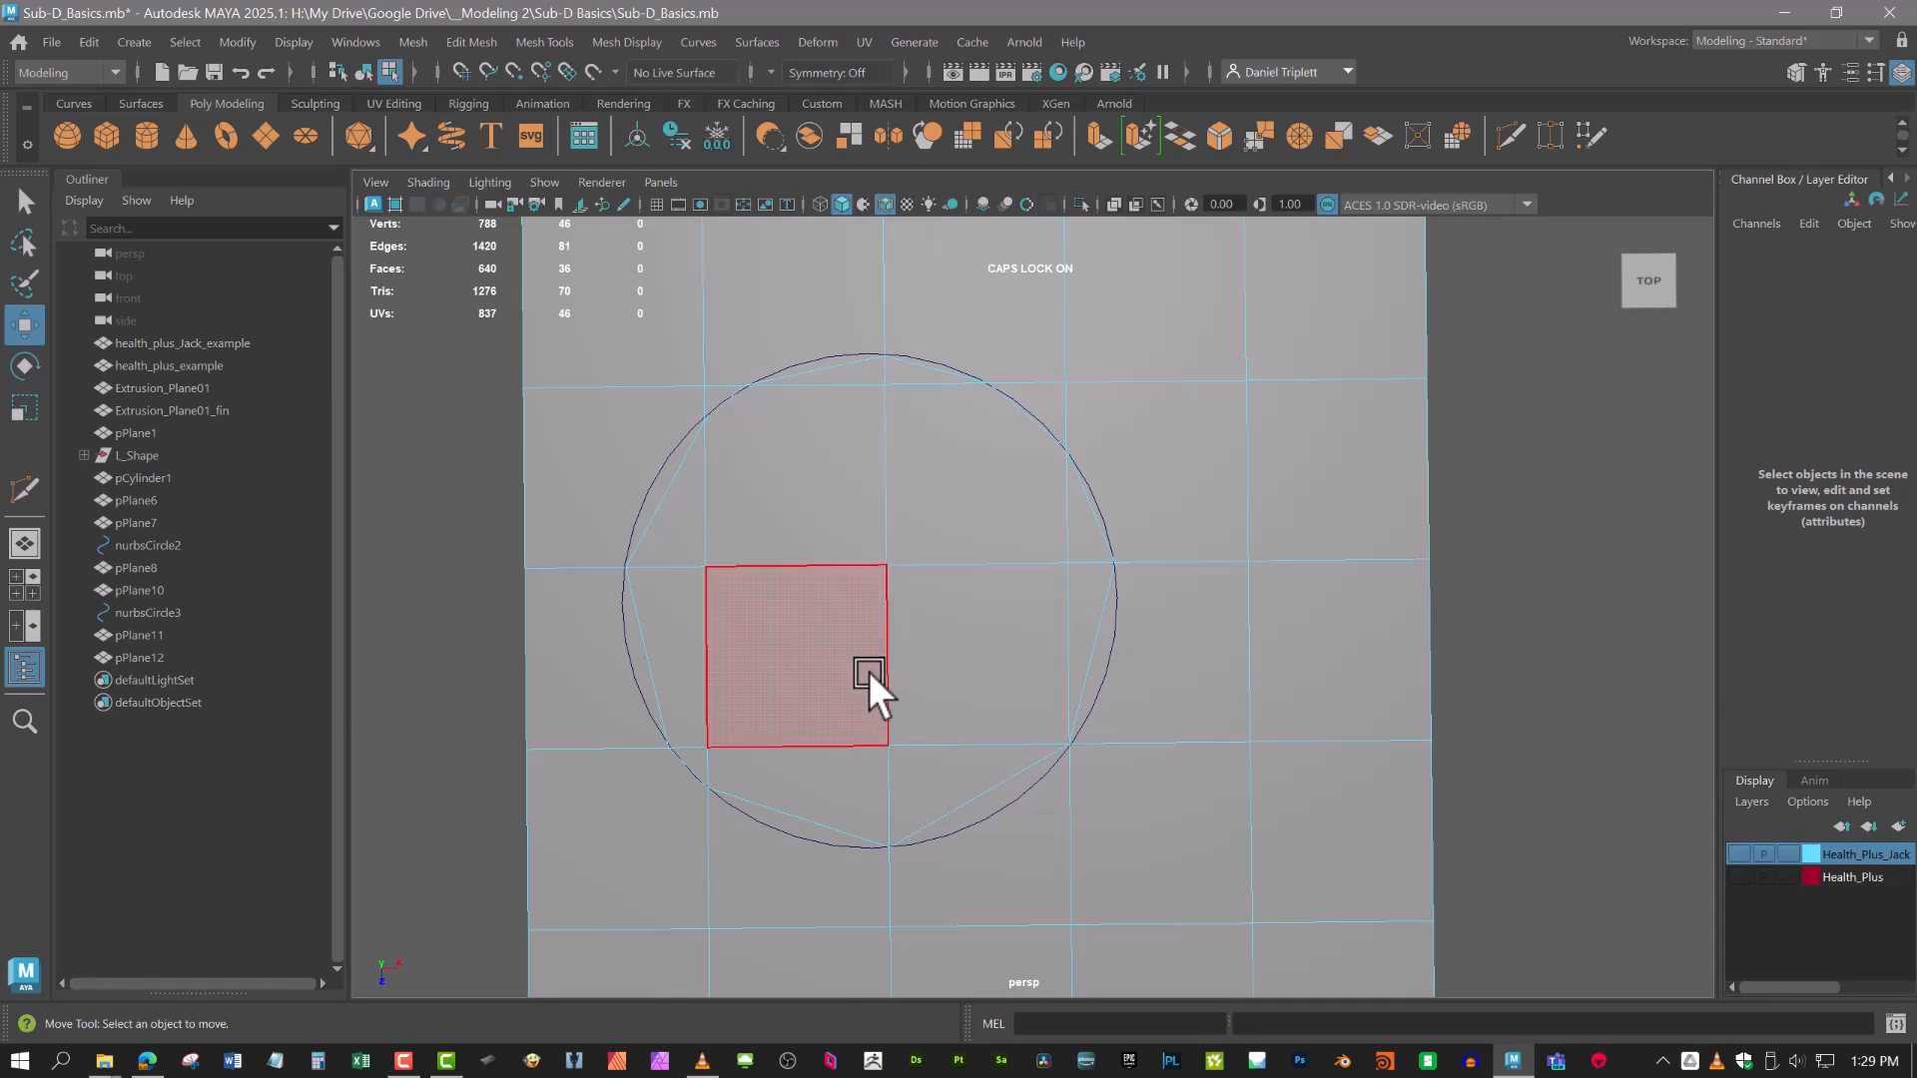
{"action": "left_click", "coordinate": [869, 674]}
{"action": "left_click", "coordinate": [1027, 613], "text": "shift"}
{"action": "left_click", "coordinate": [993, 490], "text": "shift"}
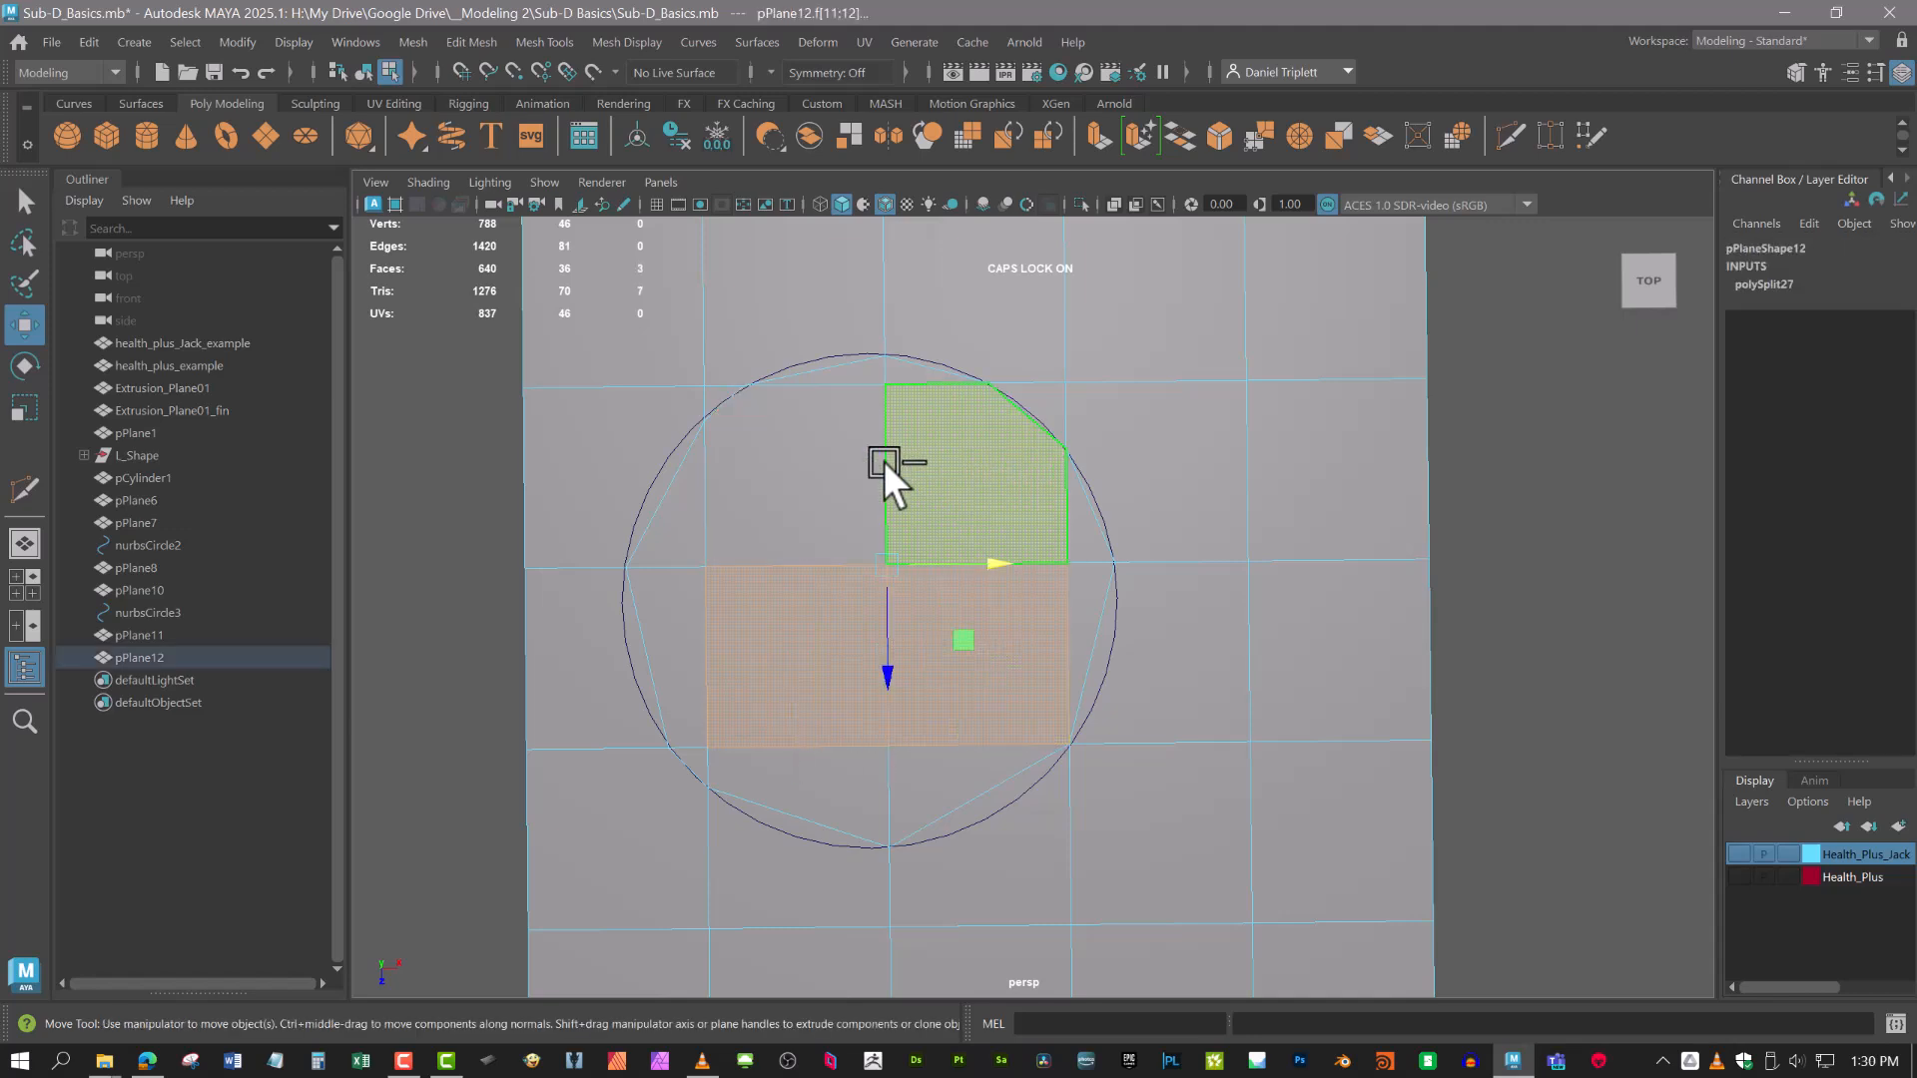
{"action": "left_click", "coordinate": [769, 423], "text": "shift"}
{"action": "left_click", "coordinate": [663, 531], "text": "shift"}
{"action": "left_click", "coordinate": [693, 695], "text": "shift"}
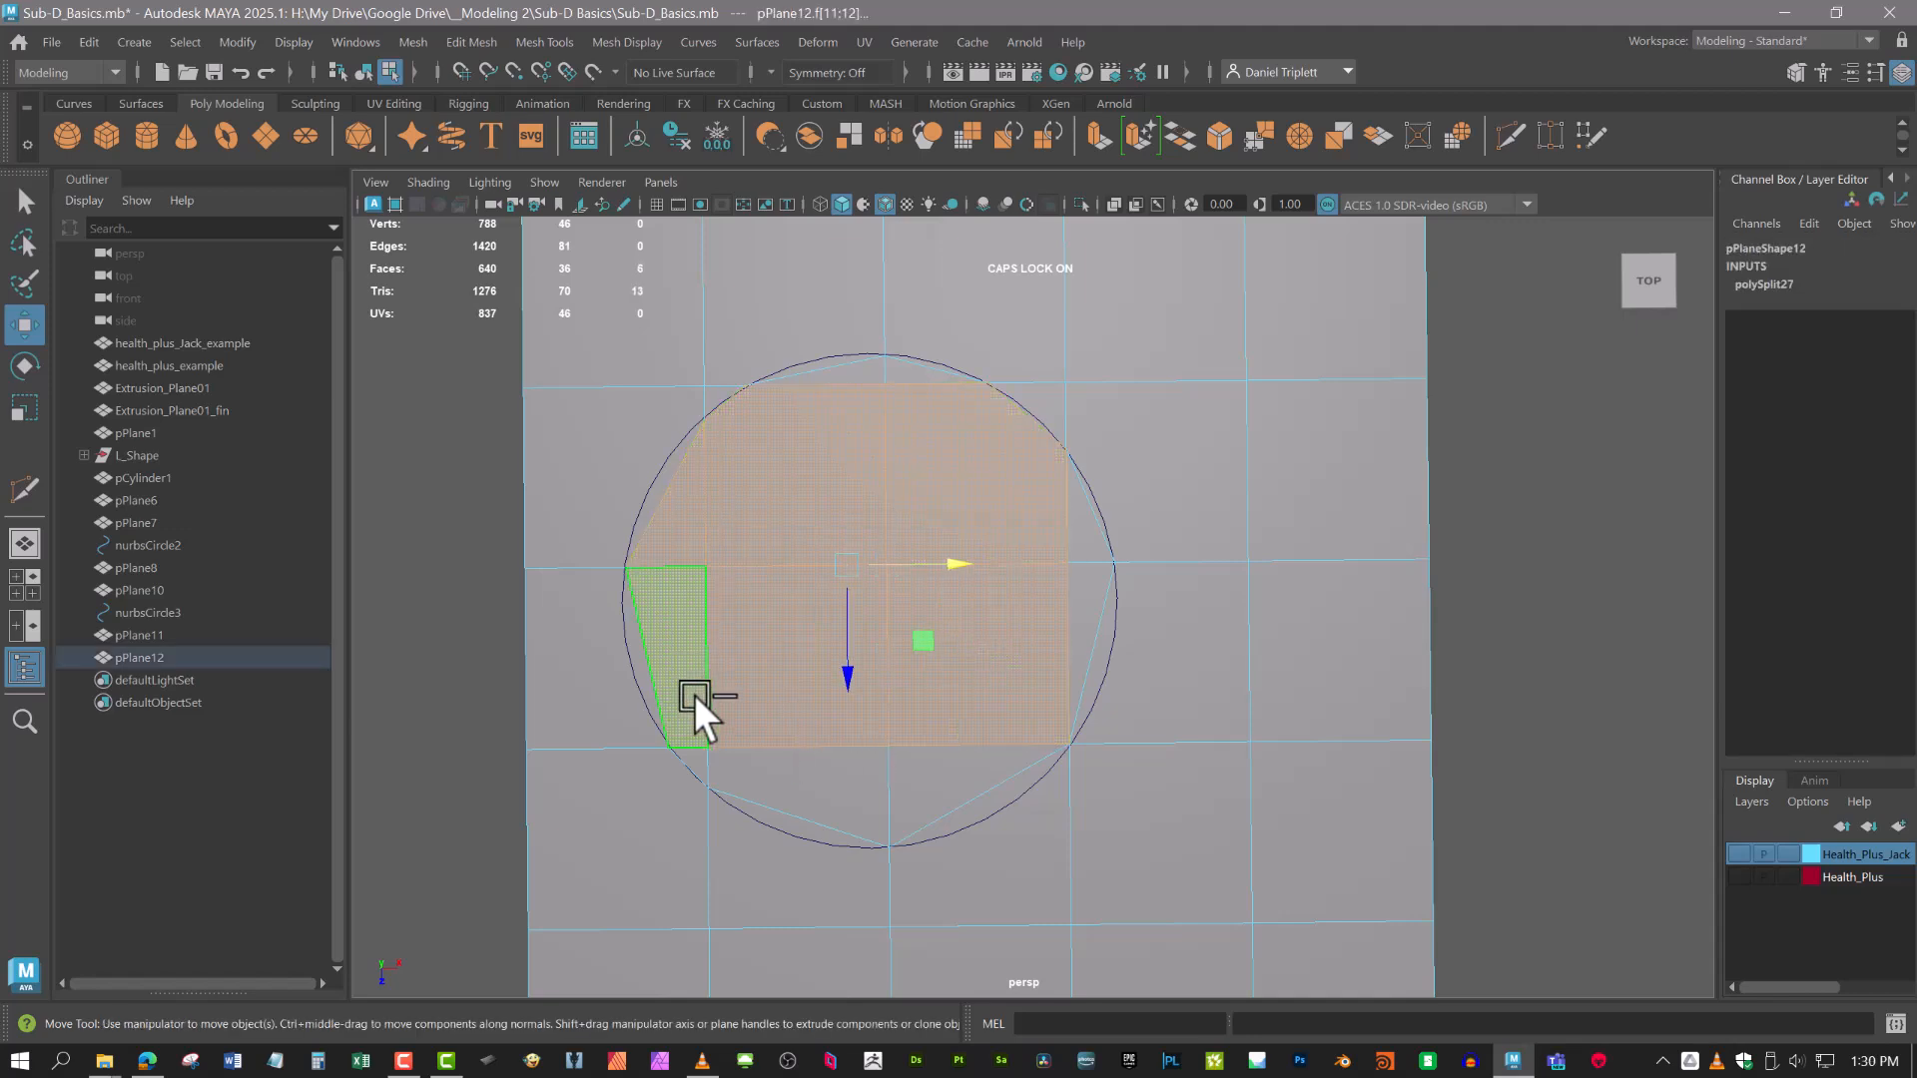
{"action": "left_click", "coordinate": [693, 756], "text": "shift"}
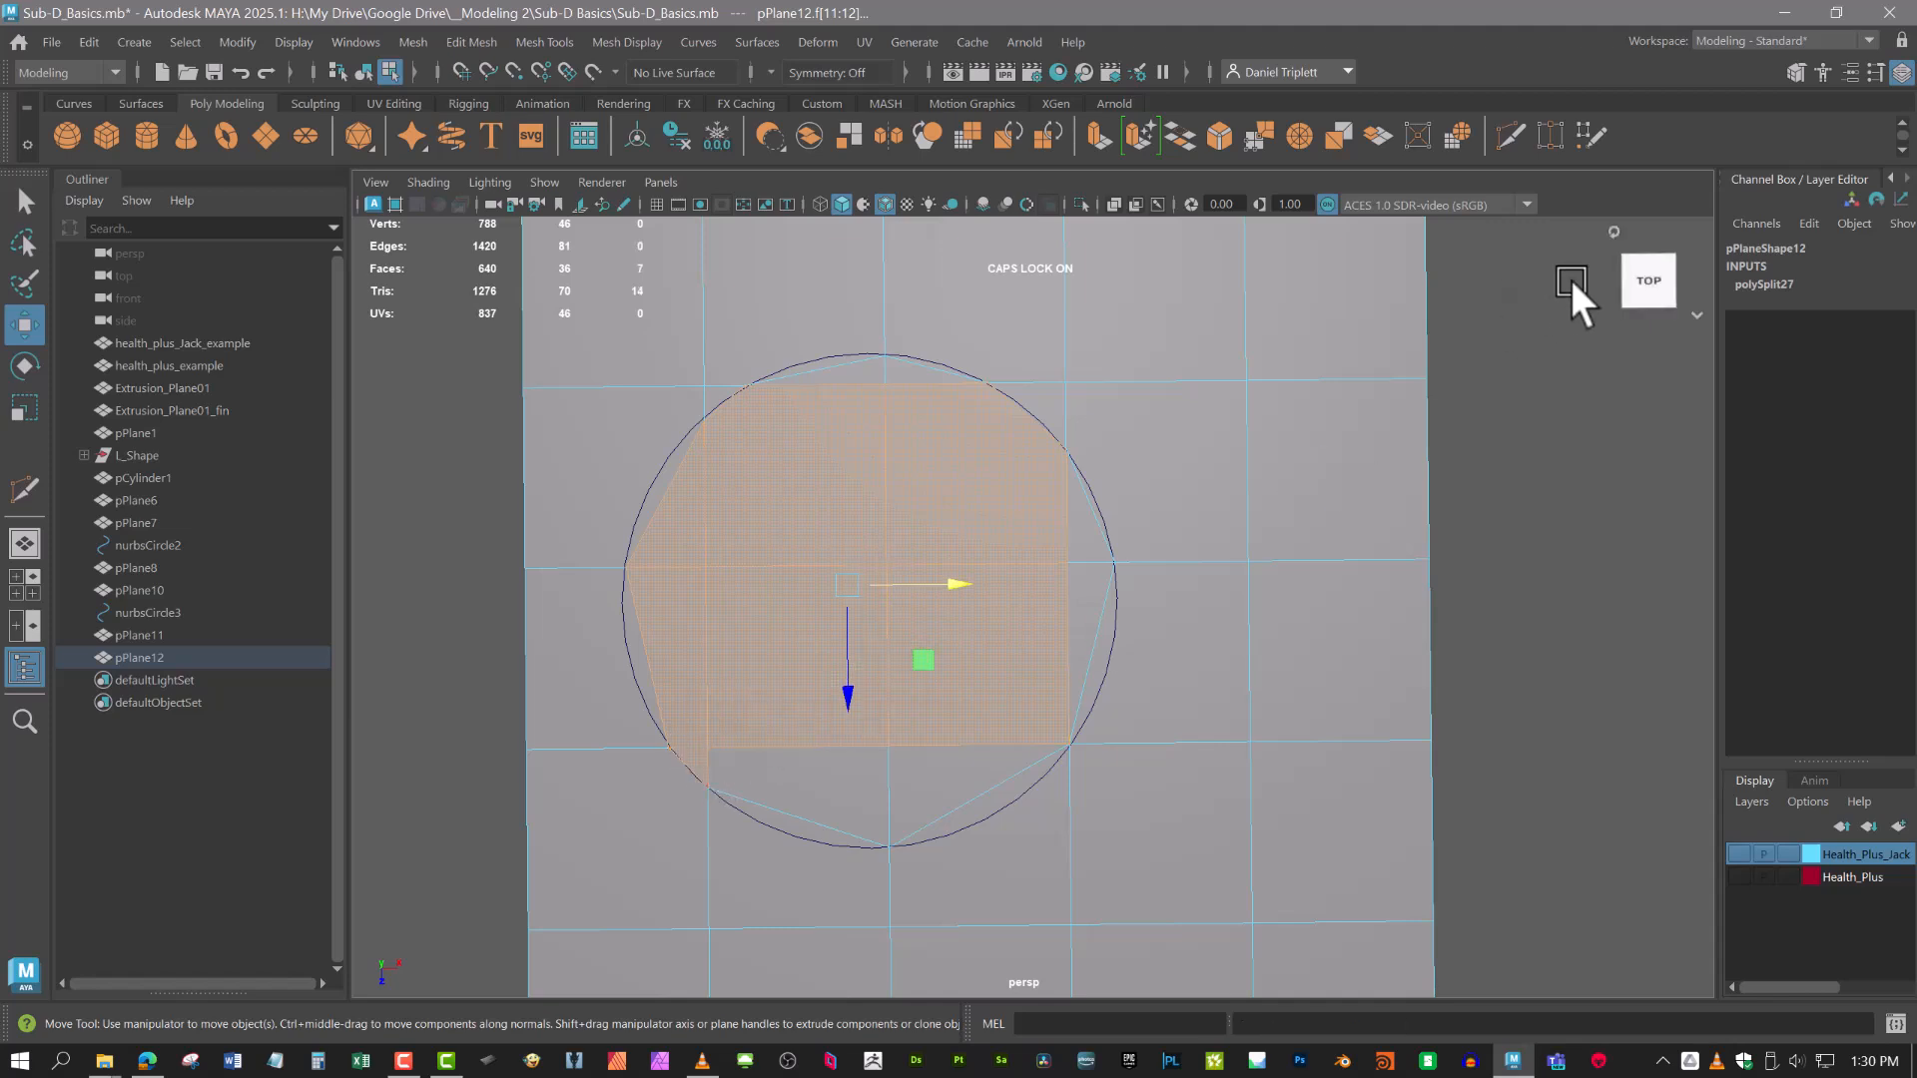
Show the Modeling Toolkit and, in face mode, extend the selection to all thirteen faces inside the circle.
{"action": "left_click", "coordinate": [1798, 72]}
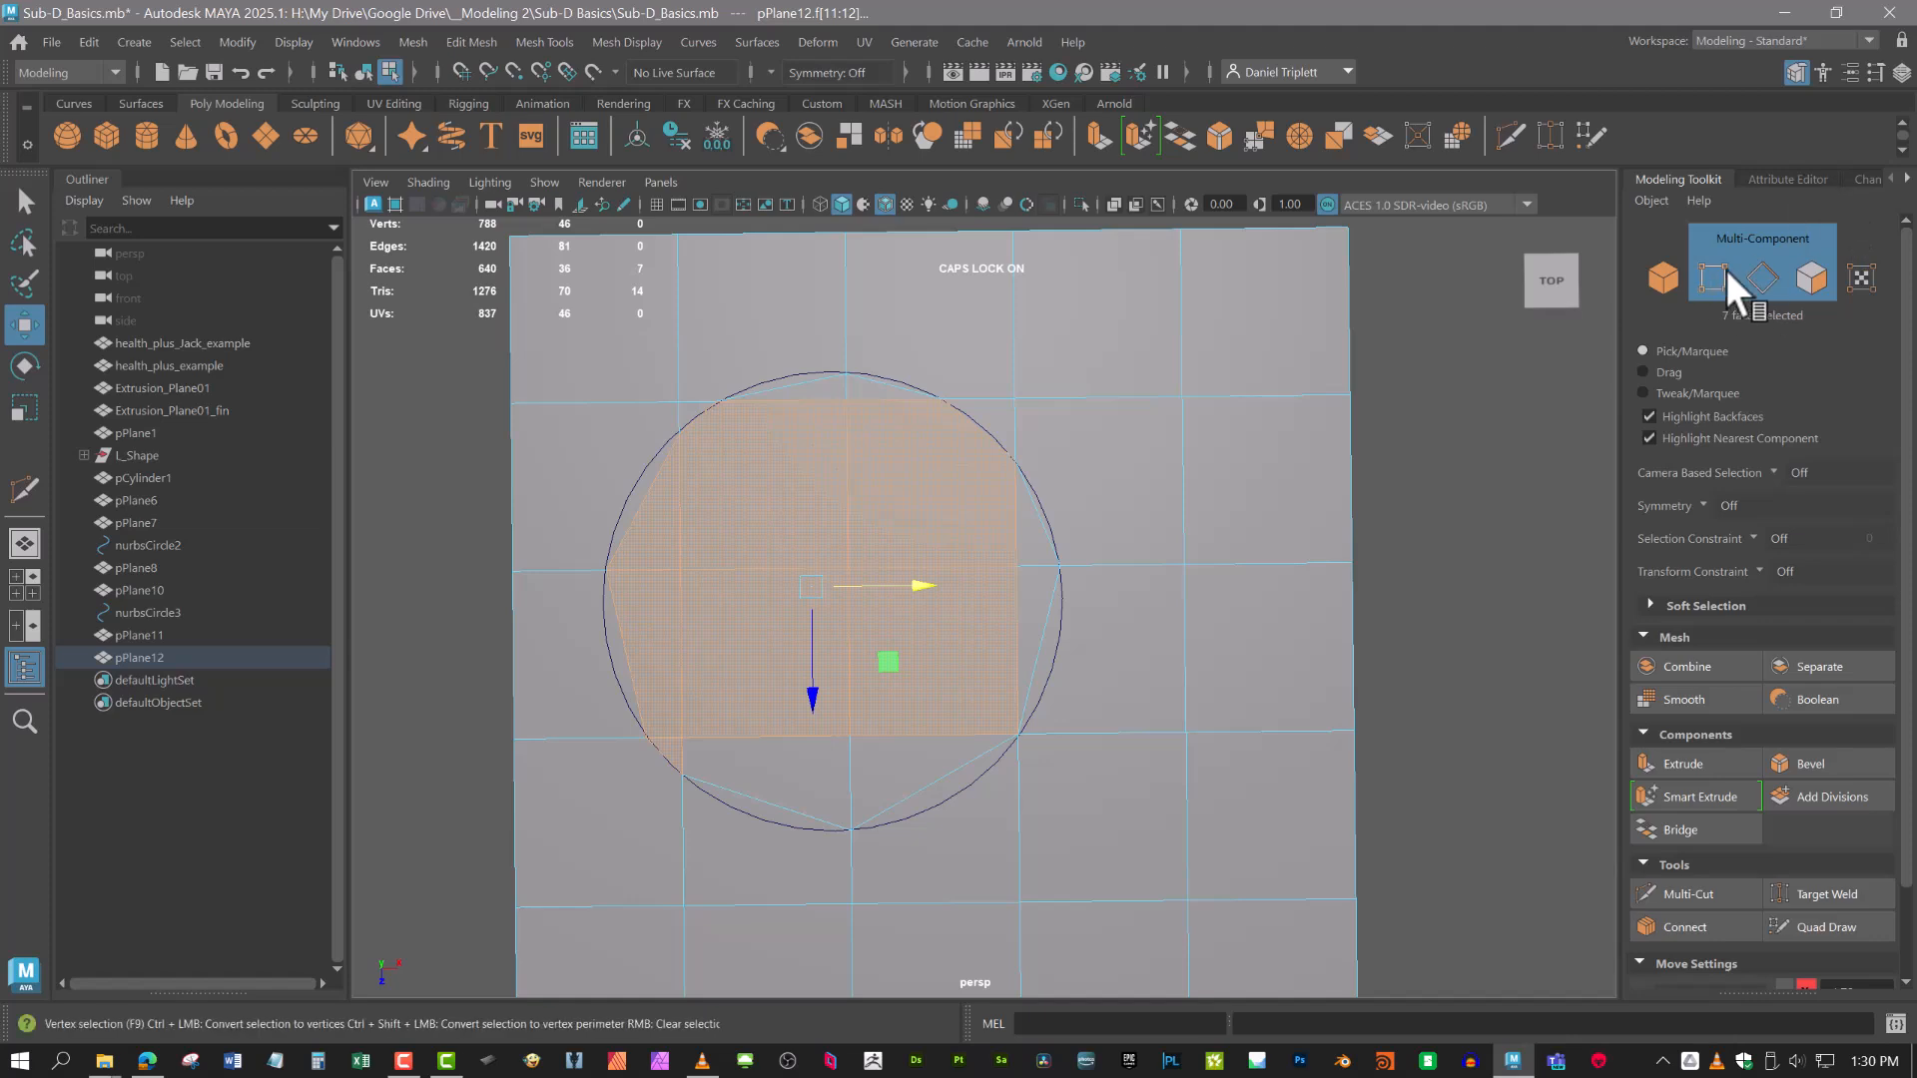
{"action": "key", "text": "F8"}
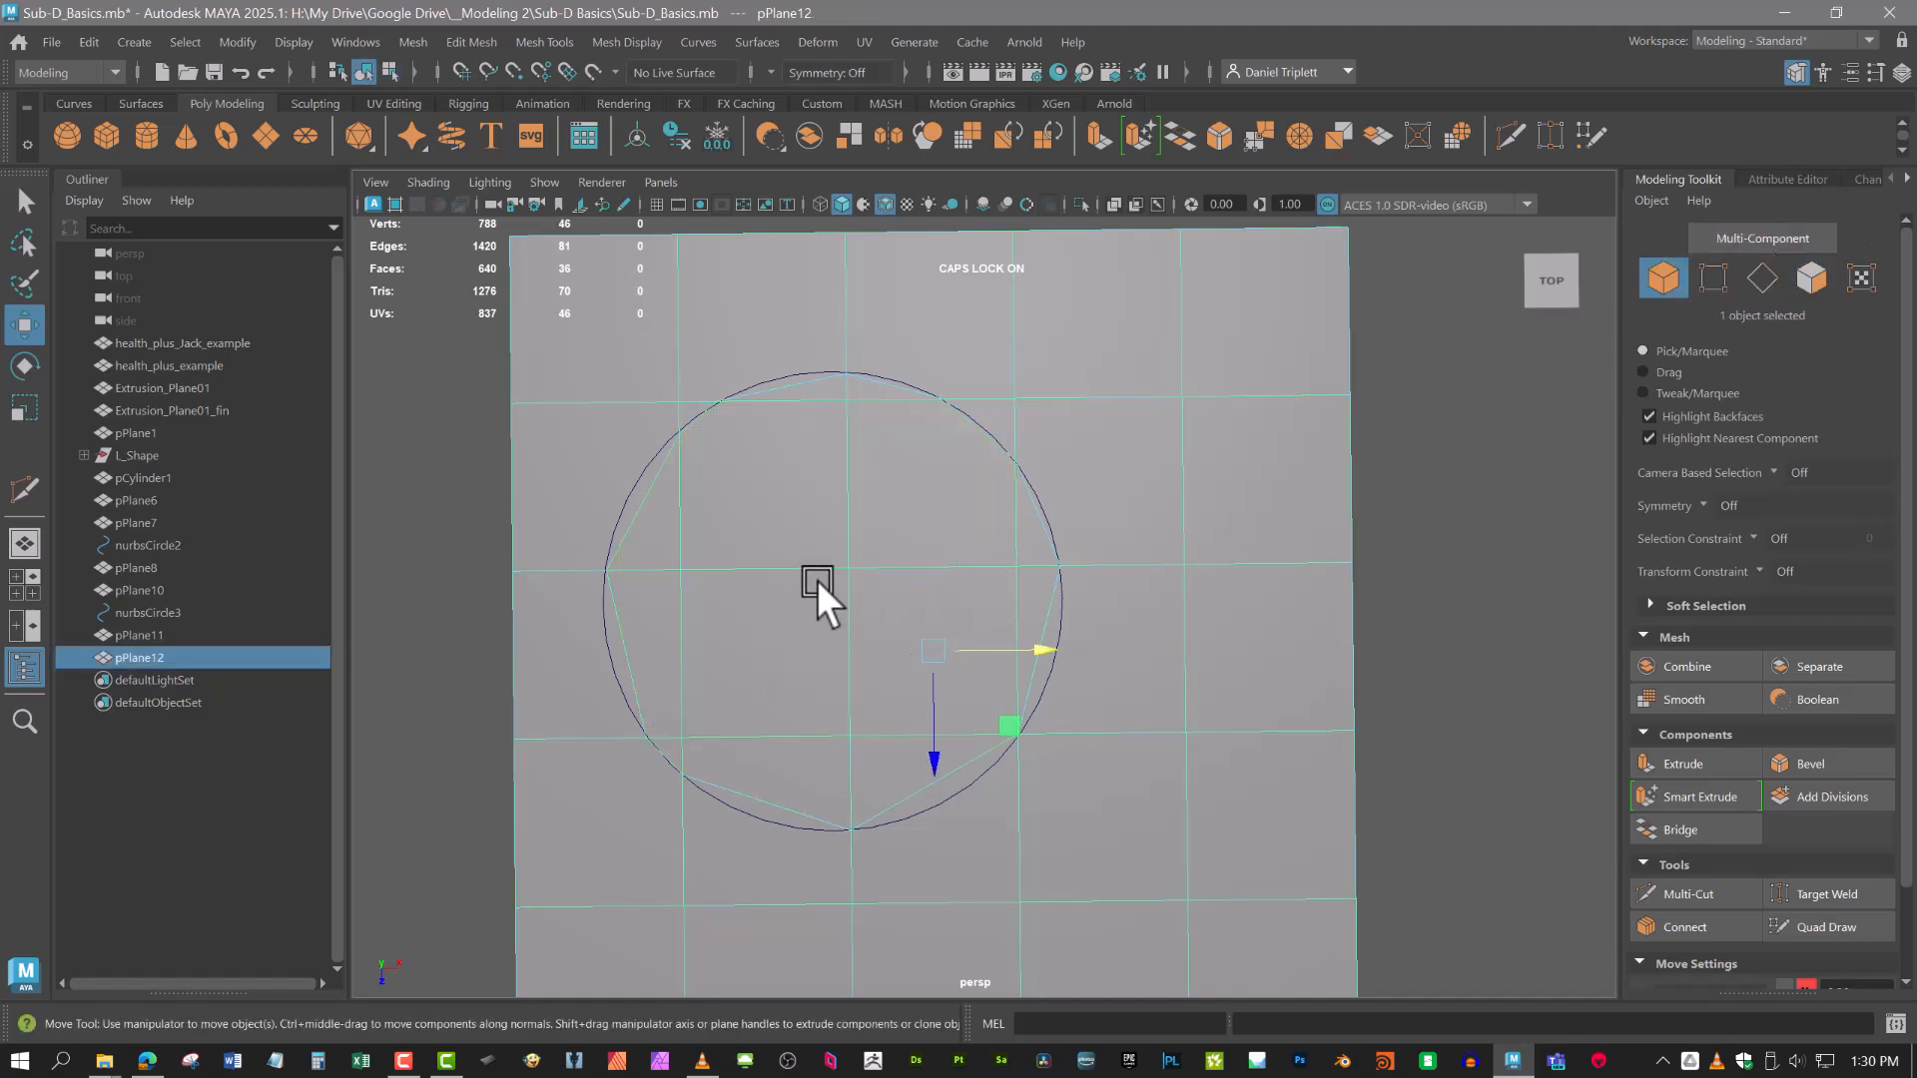
{"action": "right_click_drag", "start_coordinate": [813, 453], "coordinate": [804, 552]}
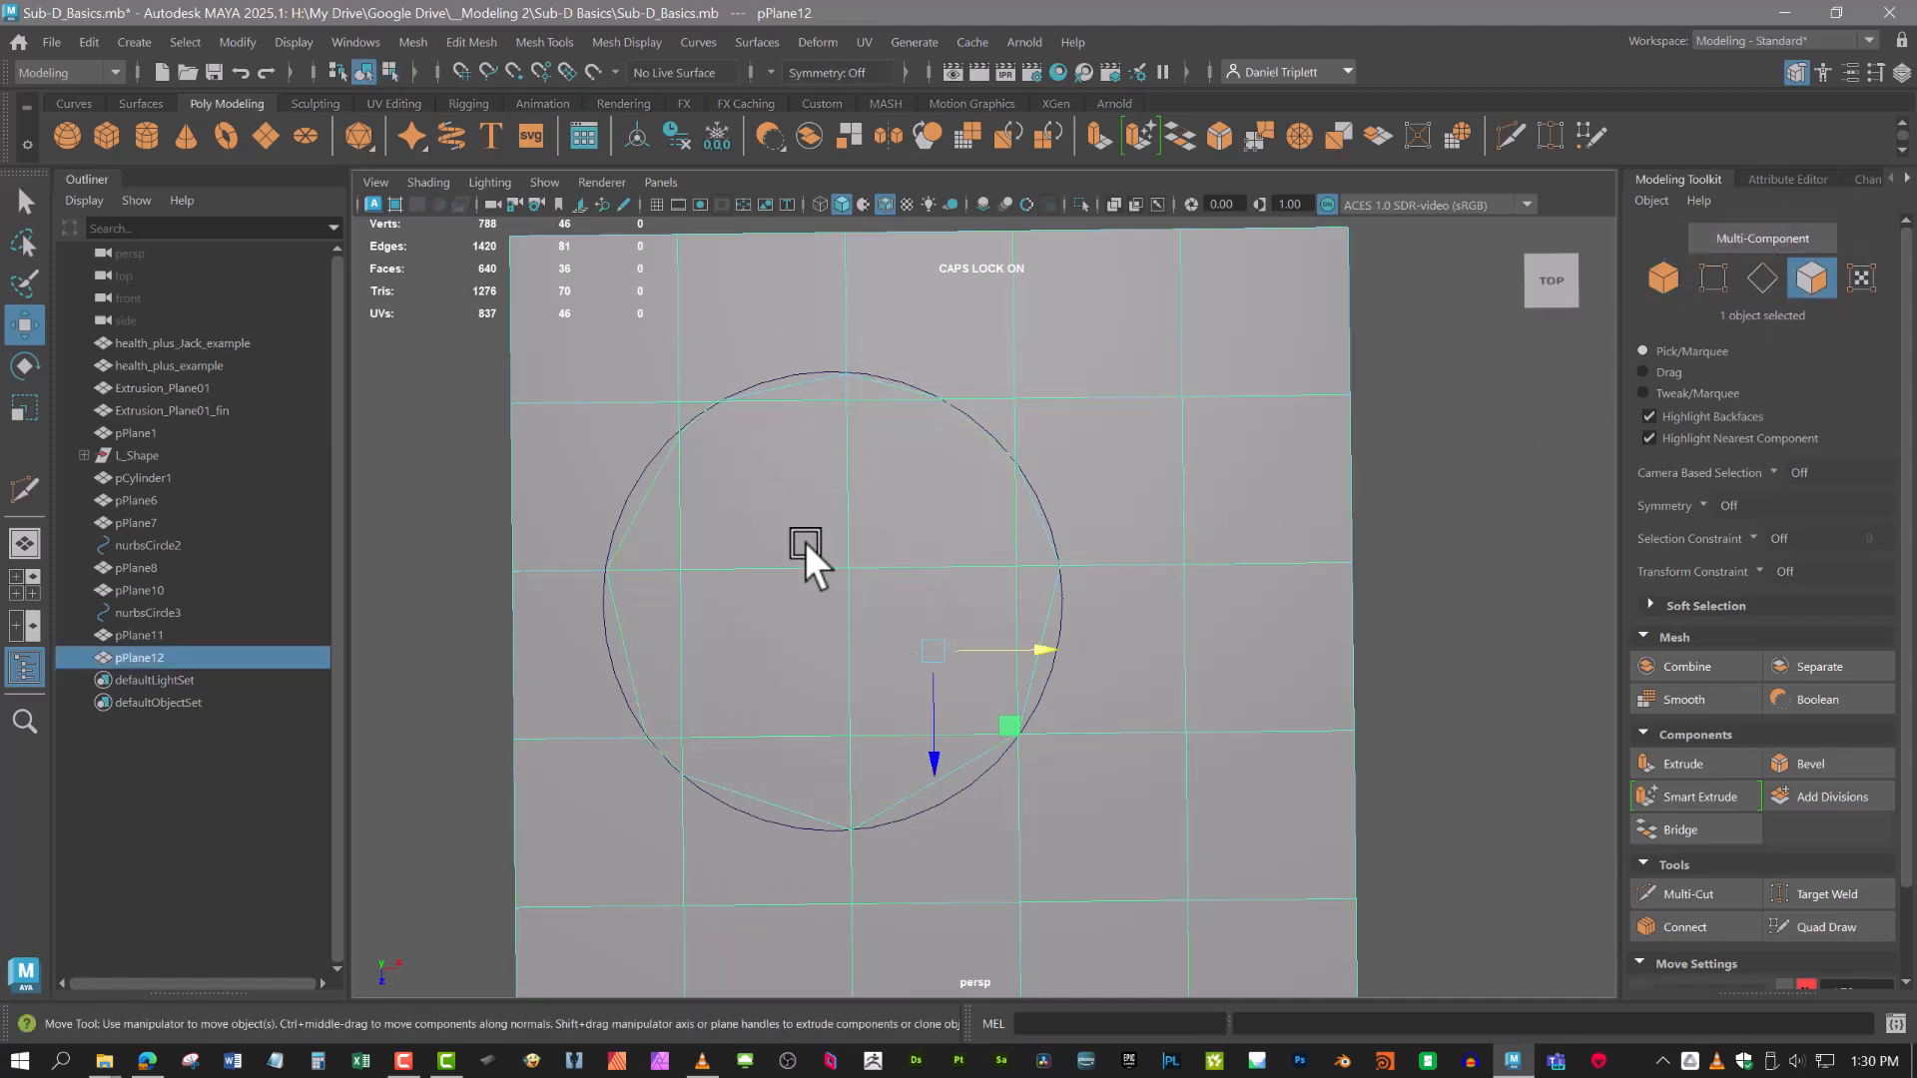
{"action": "left_click", "coordinate": [803, 771], "text": "shift"}
{"action": "left_click", "coordinate": [889, 764], "text": "shift"}
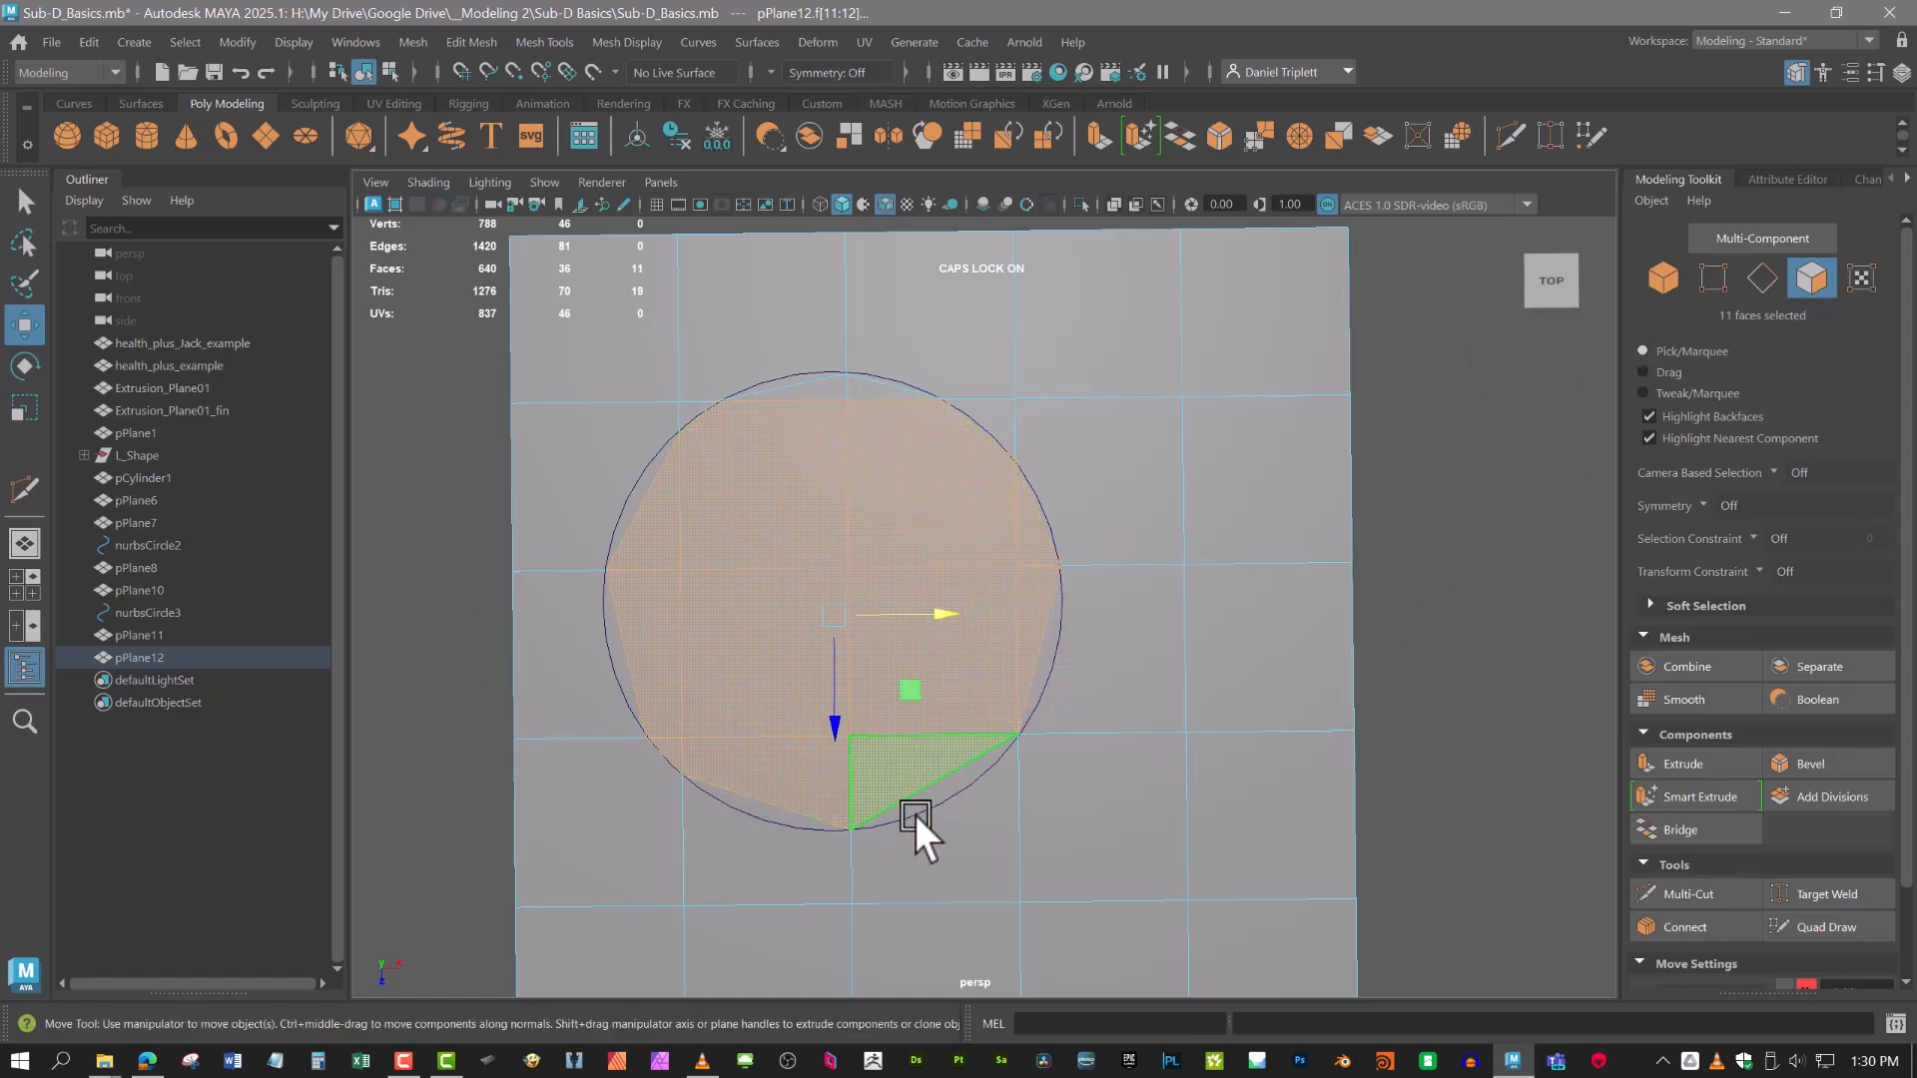
{"action": "left_click", "coordinate": [996, 789], "text": "shift"}
{"action": "left_click", "coordinate": [867, 387], "text": "shift"}
{"action": "middle_click_drag", "start_coordinate": [1001, 727], "coordinate": [1075, 711], "text": "alt"}
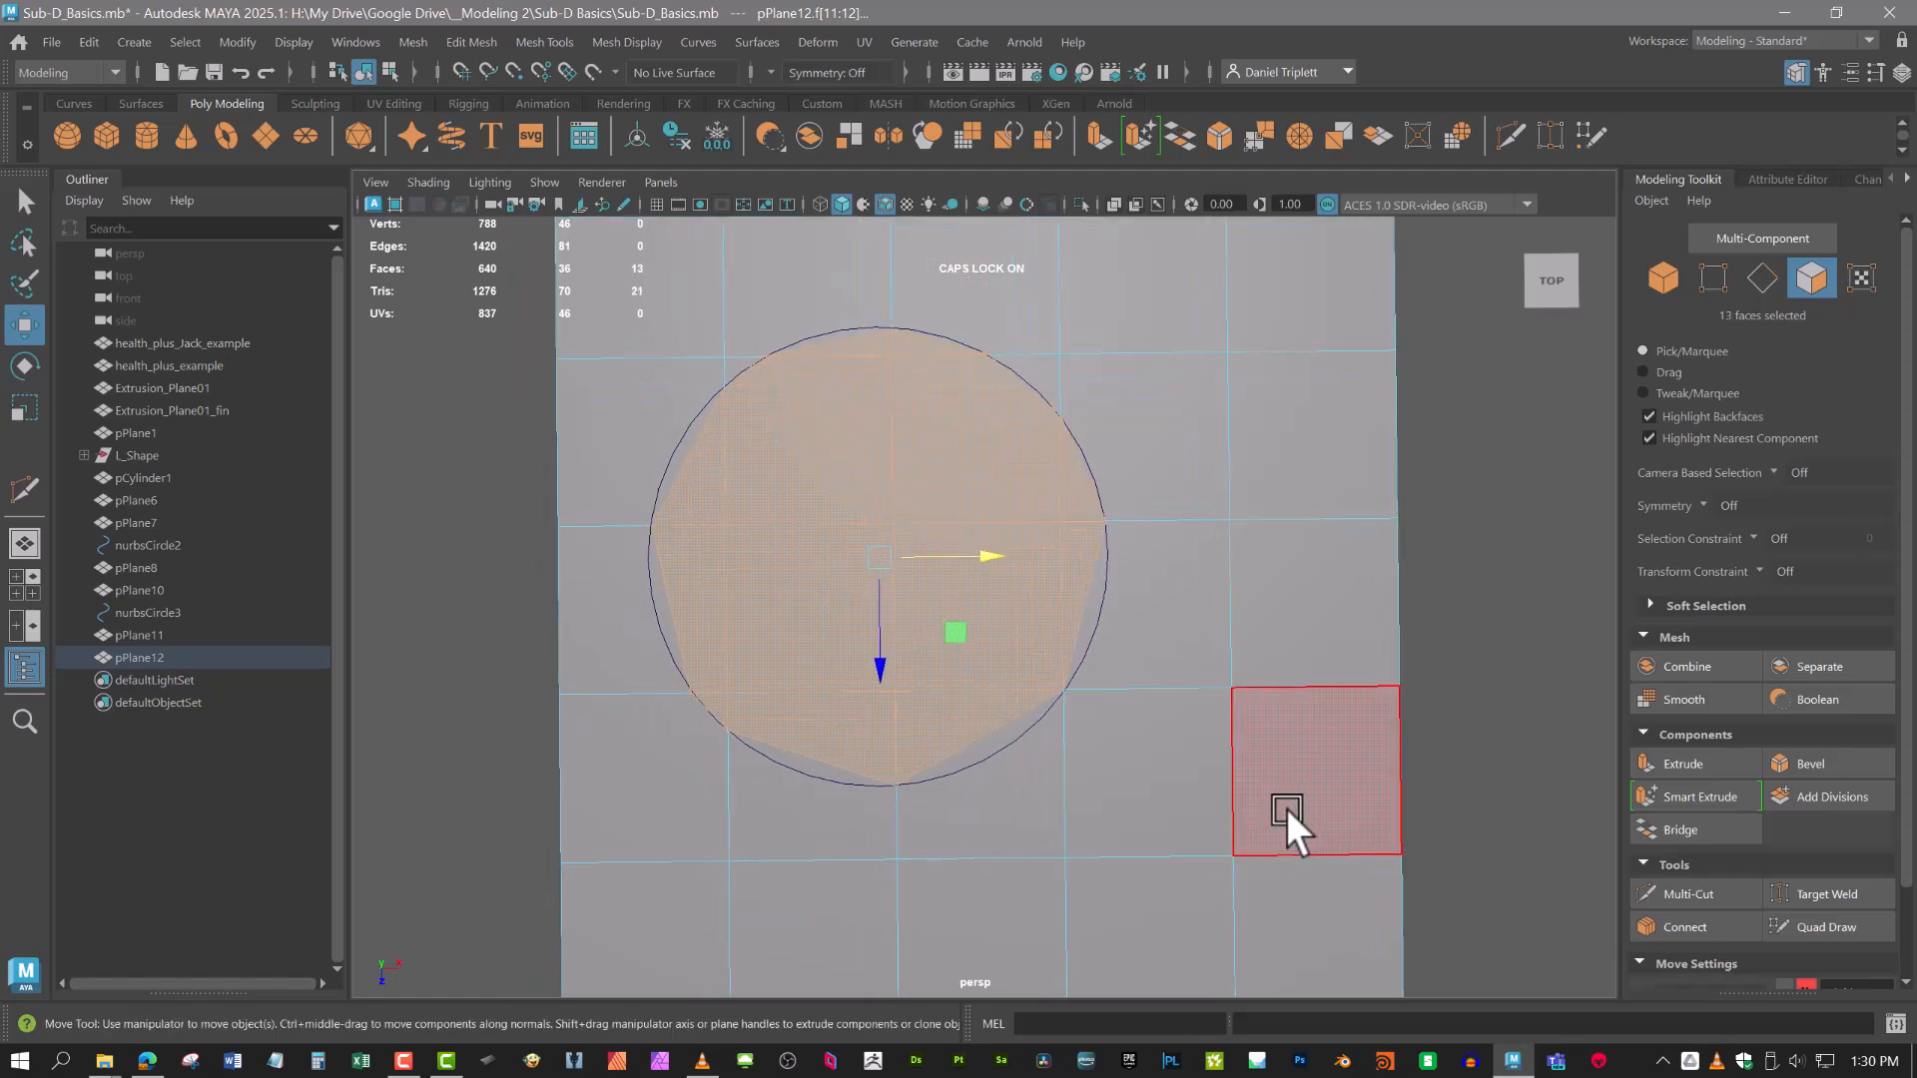
Circularize the selected faces with a Twist of -8.4 and move them to line up with the guide circle.
{"action": "left_click", "coordinate": [1418, 135]}
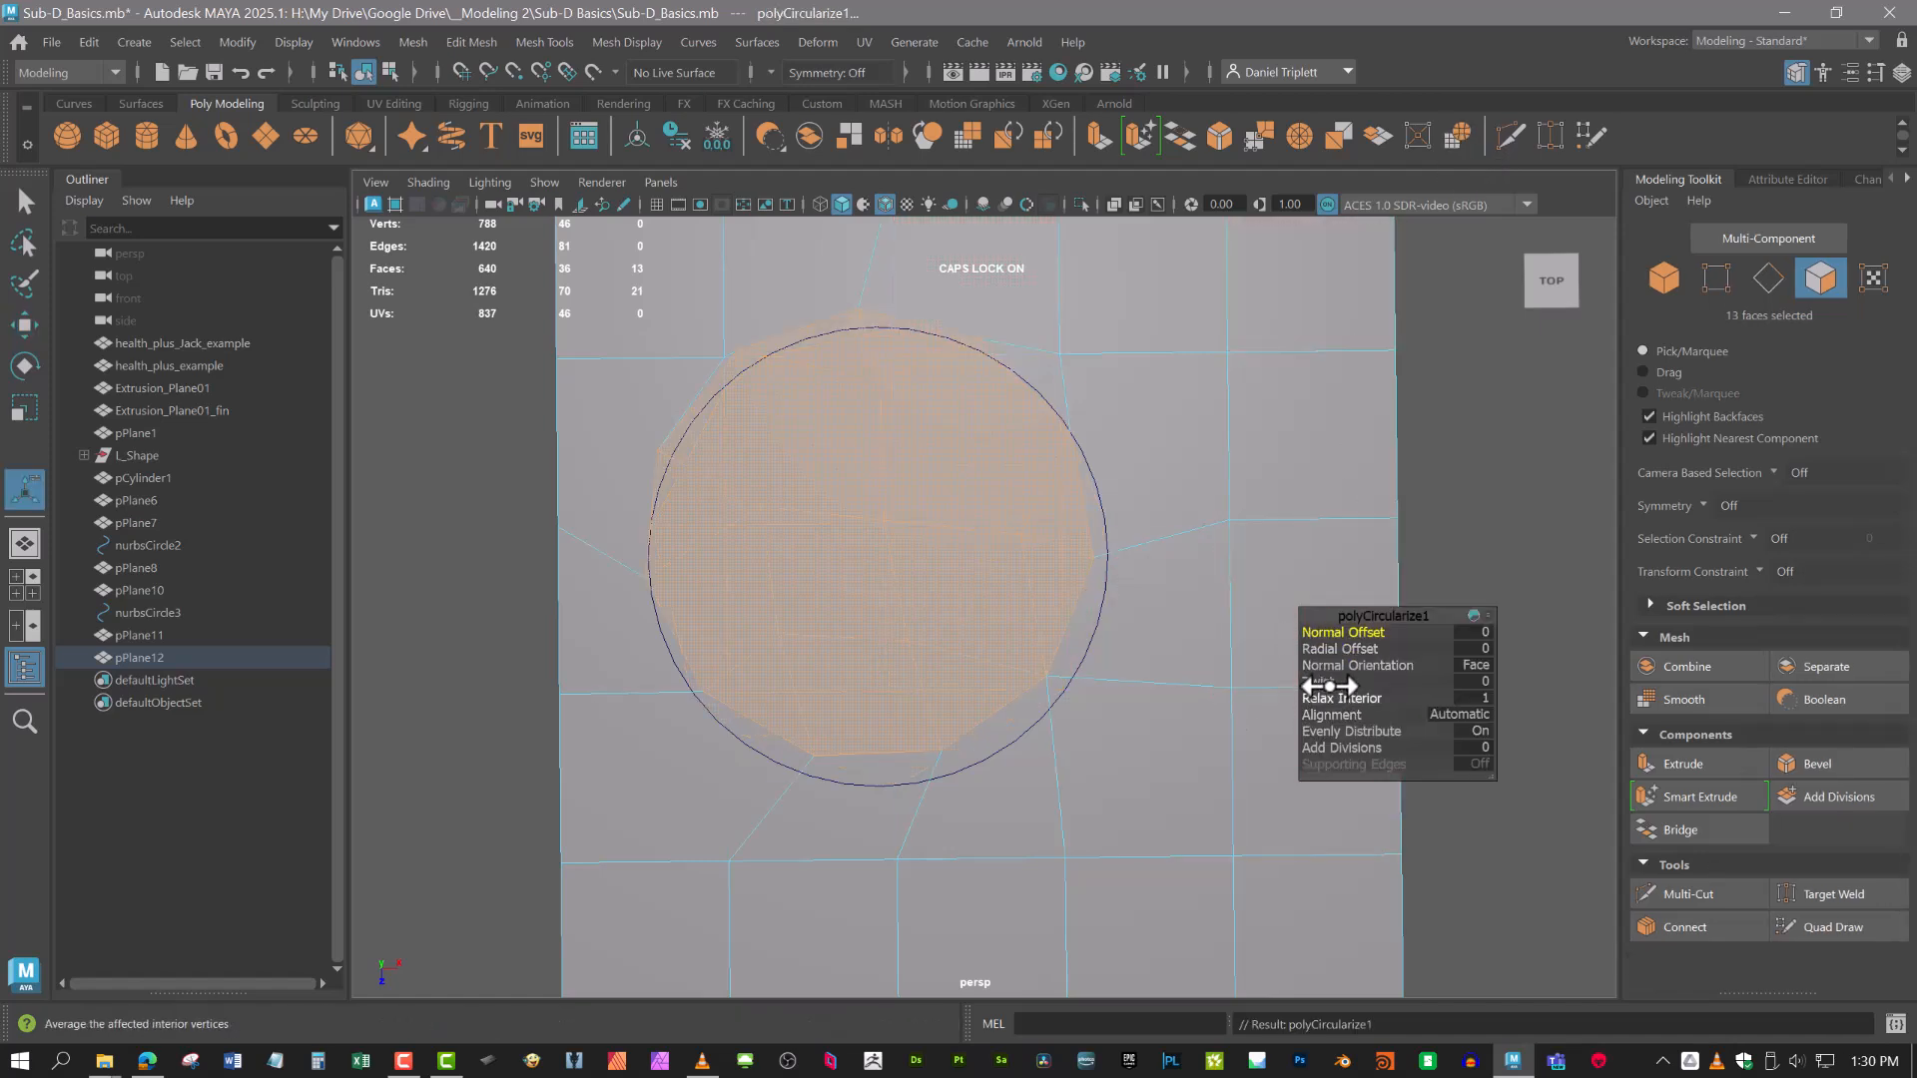
{"action": "left_click_drag", "start_coordinate": [1329, 686], "coordinate": [1258, 669]}
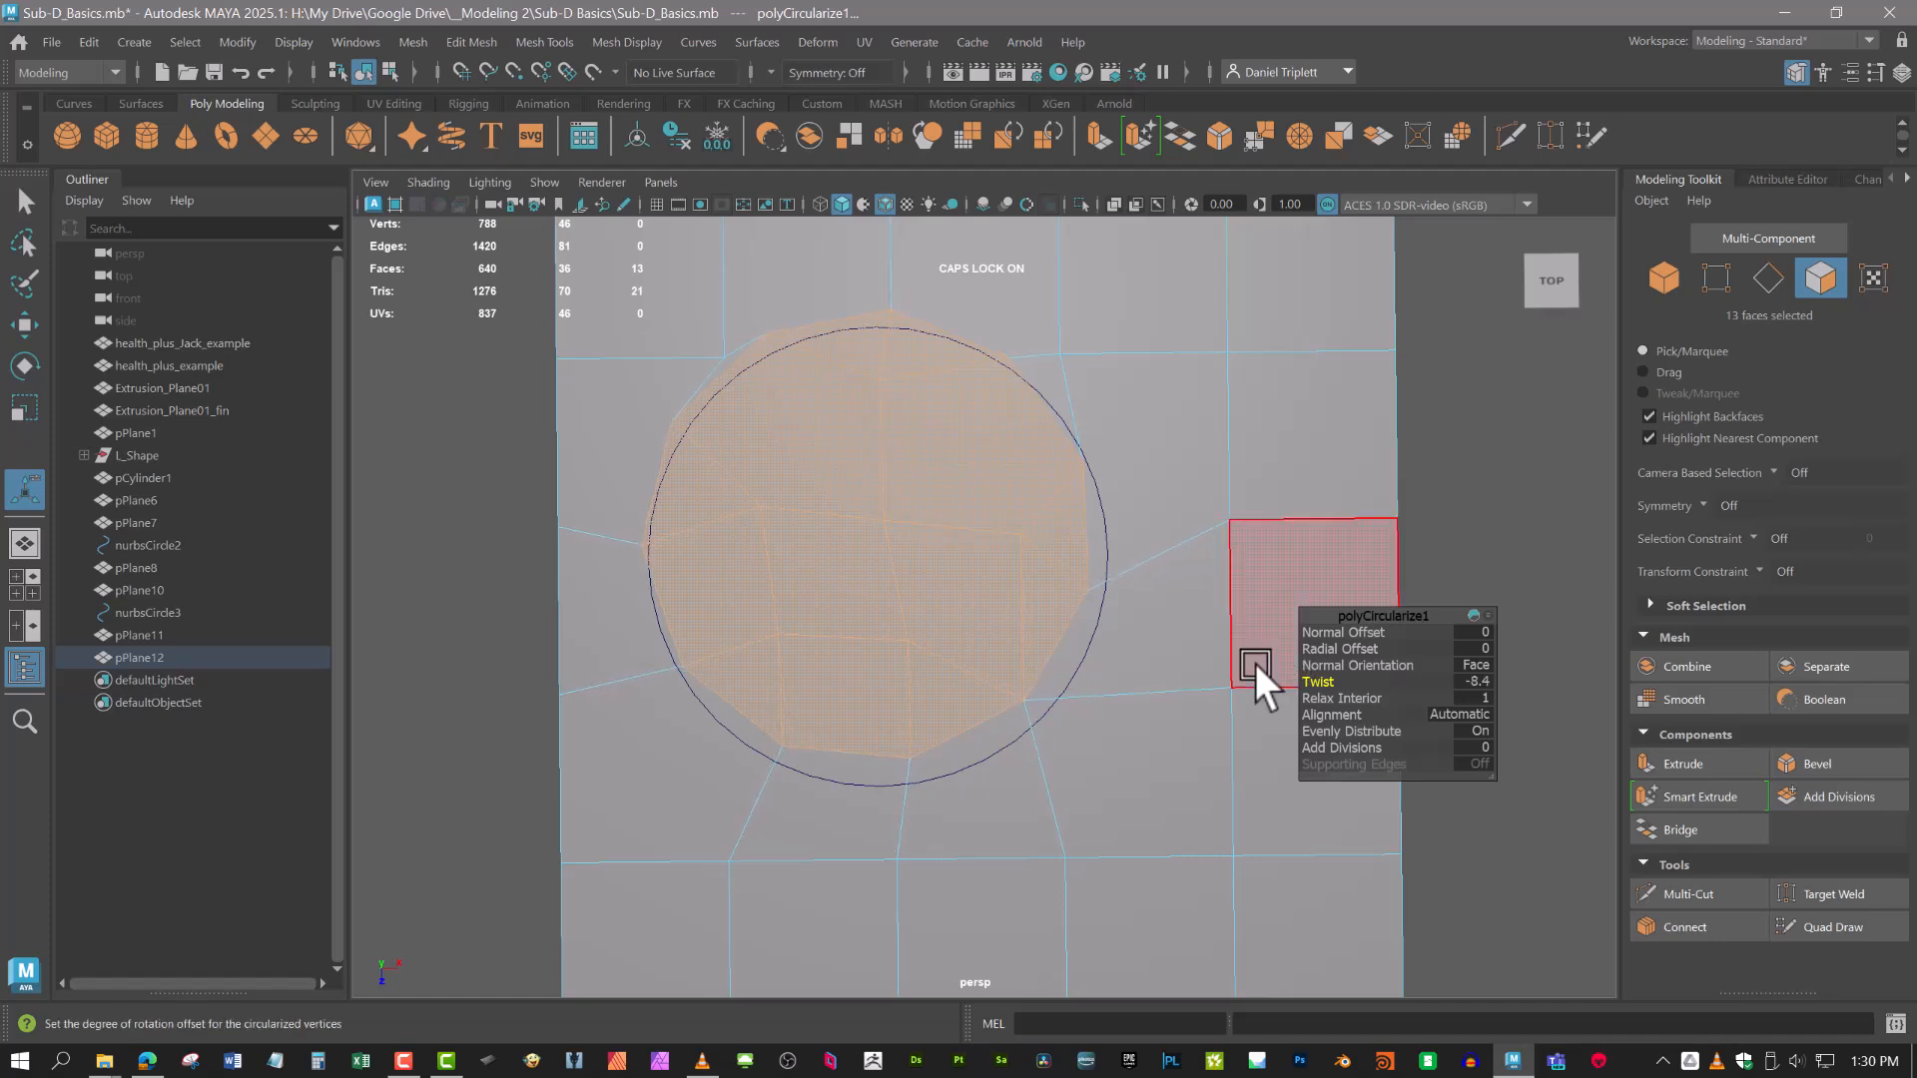
{"action": "key", "text": "w"}
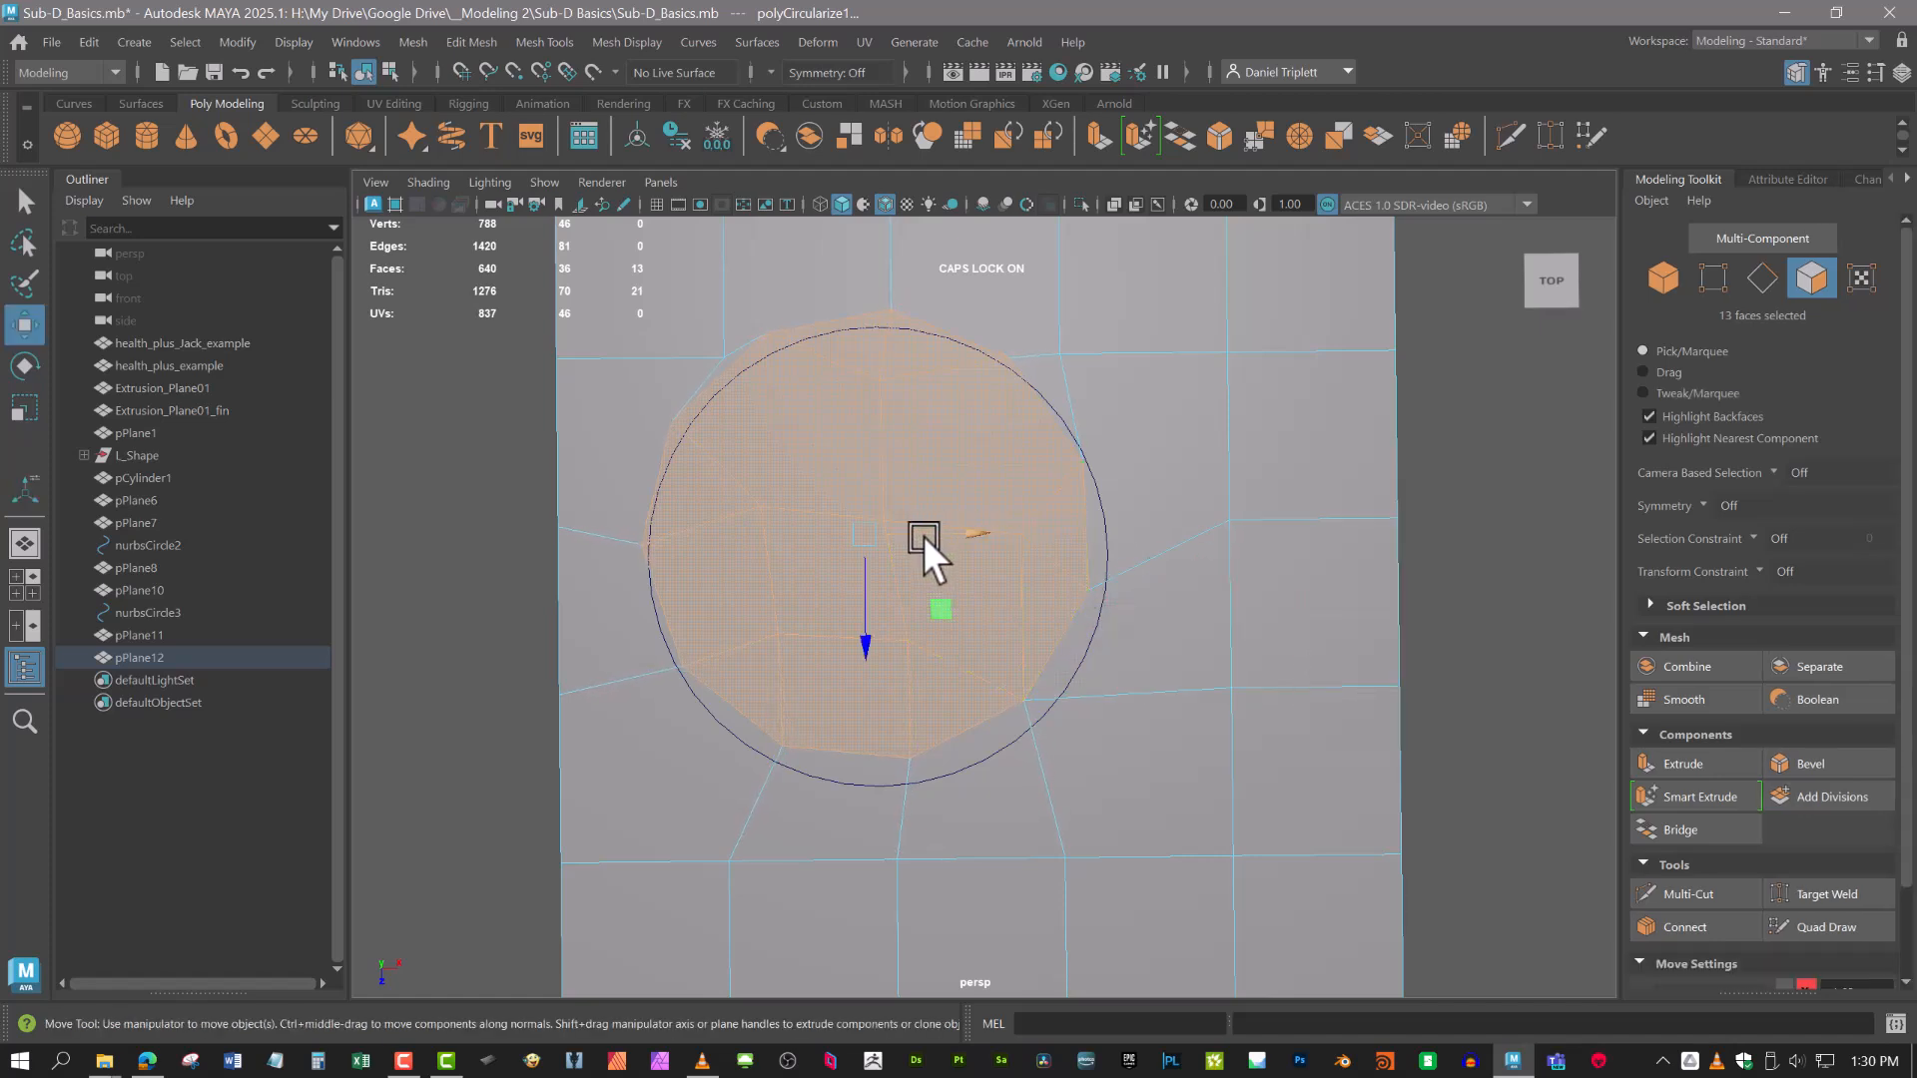
{"action": "left_click_drag", "start_coordinate": [945, 600], "coordinate": [961, 625]}
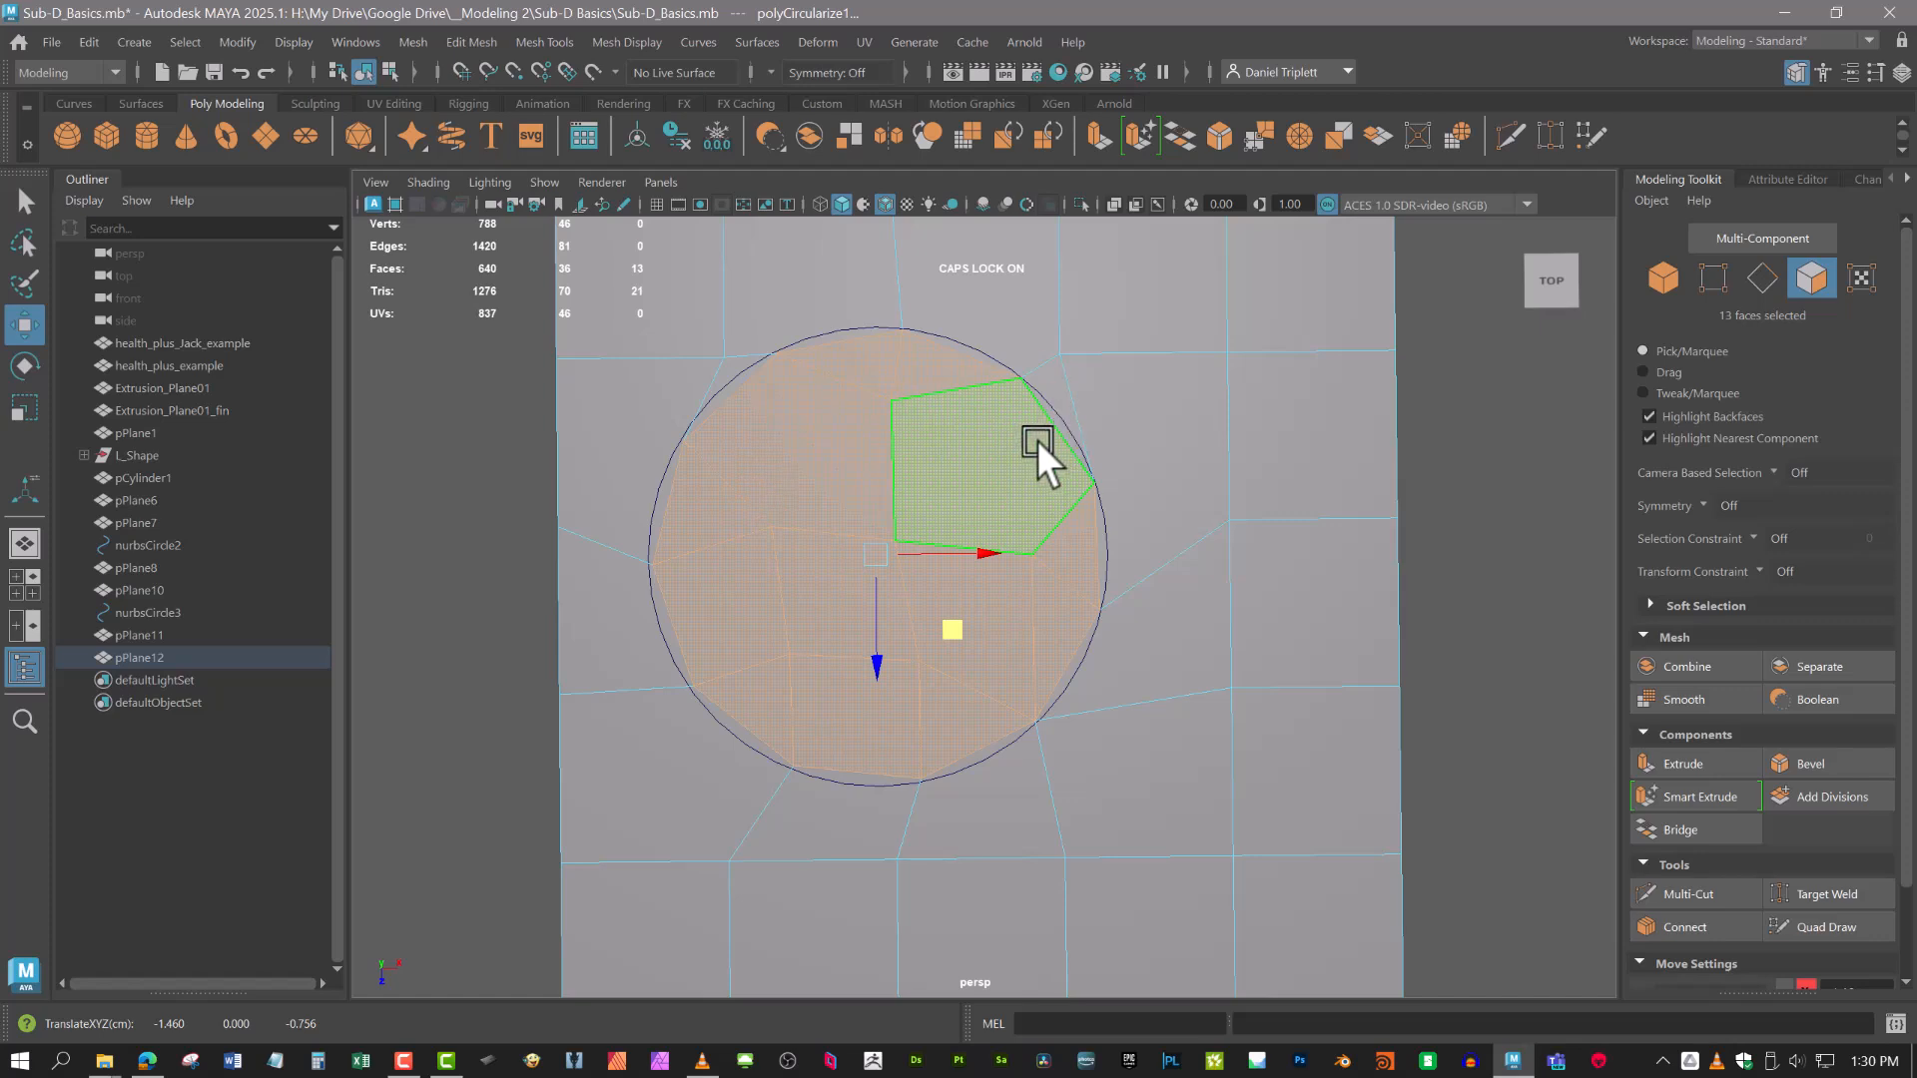
Undo the move and the Circularize with its twist, and clear the face selection.
{"action": "scroll", "coordinate": [1036, 445], "scroll_direction": "down", "scroll_amount": 1}
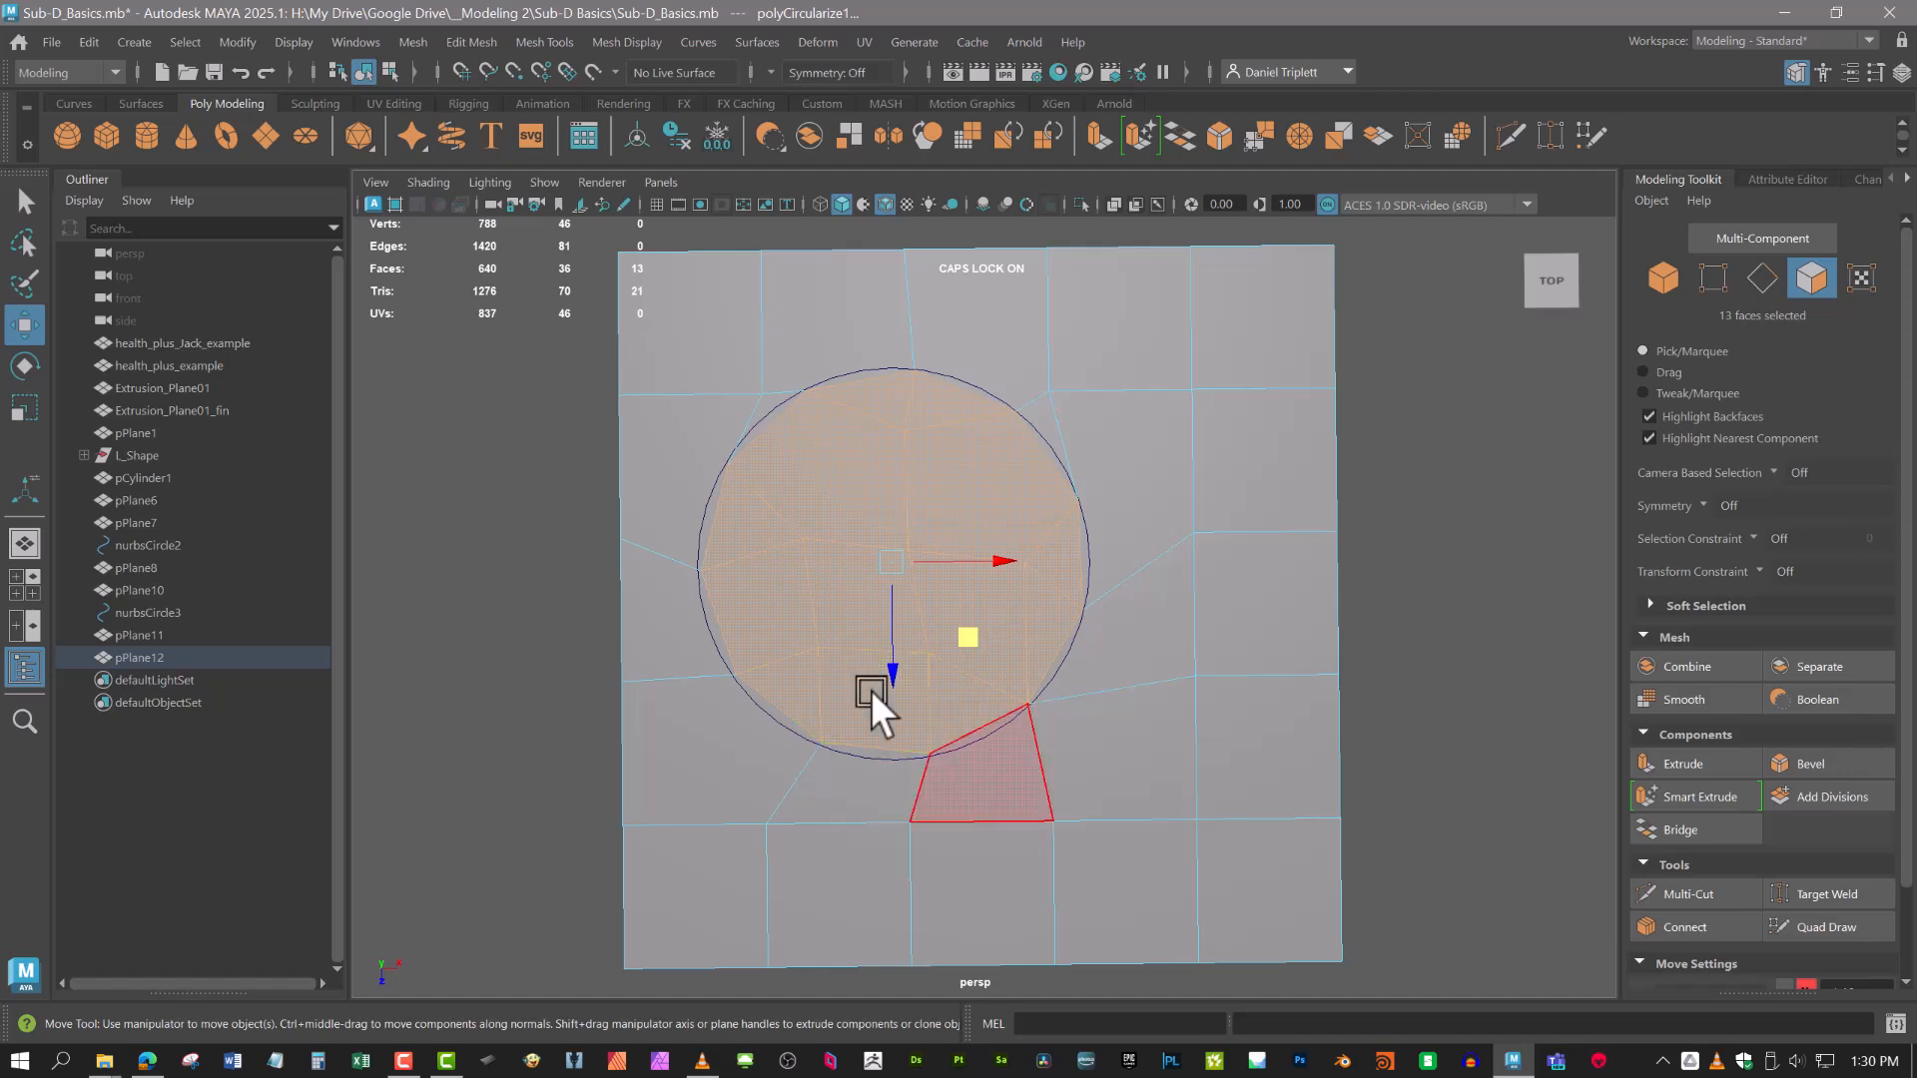
{"action": "key", "text": "ctrl+z"}
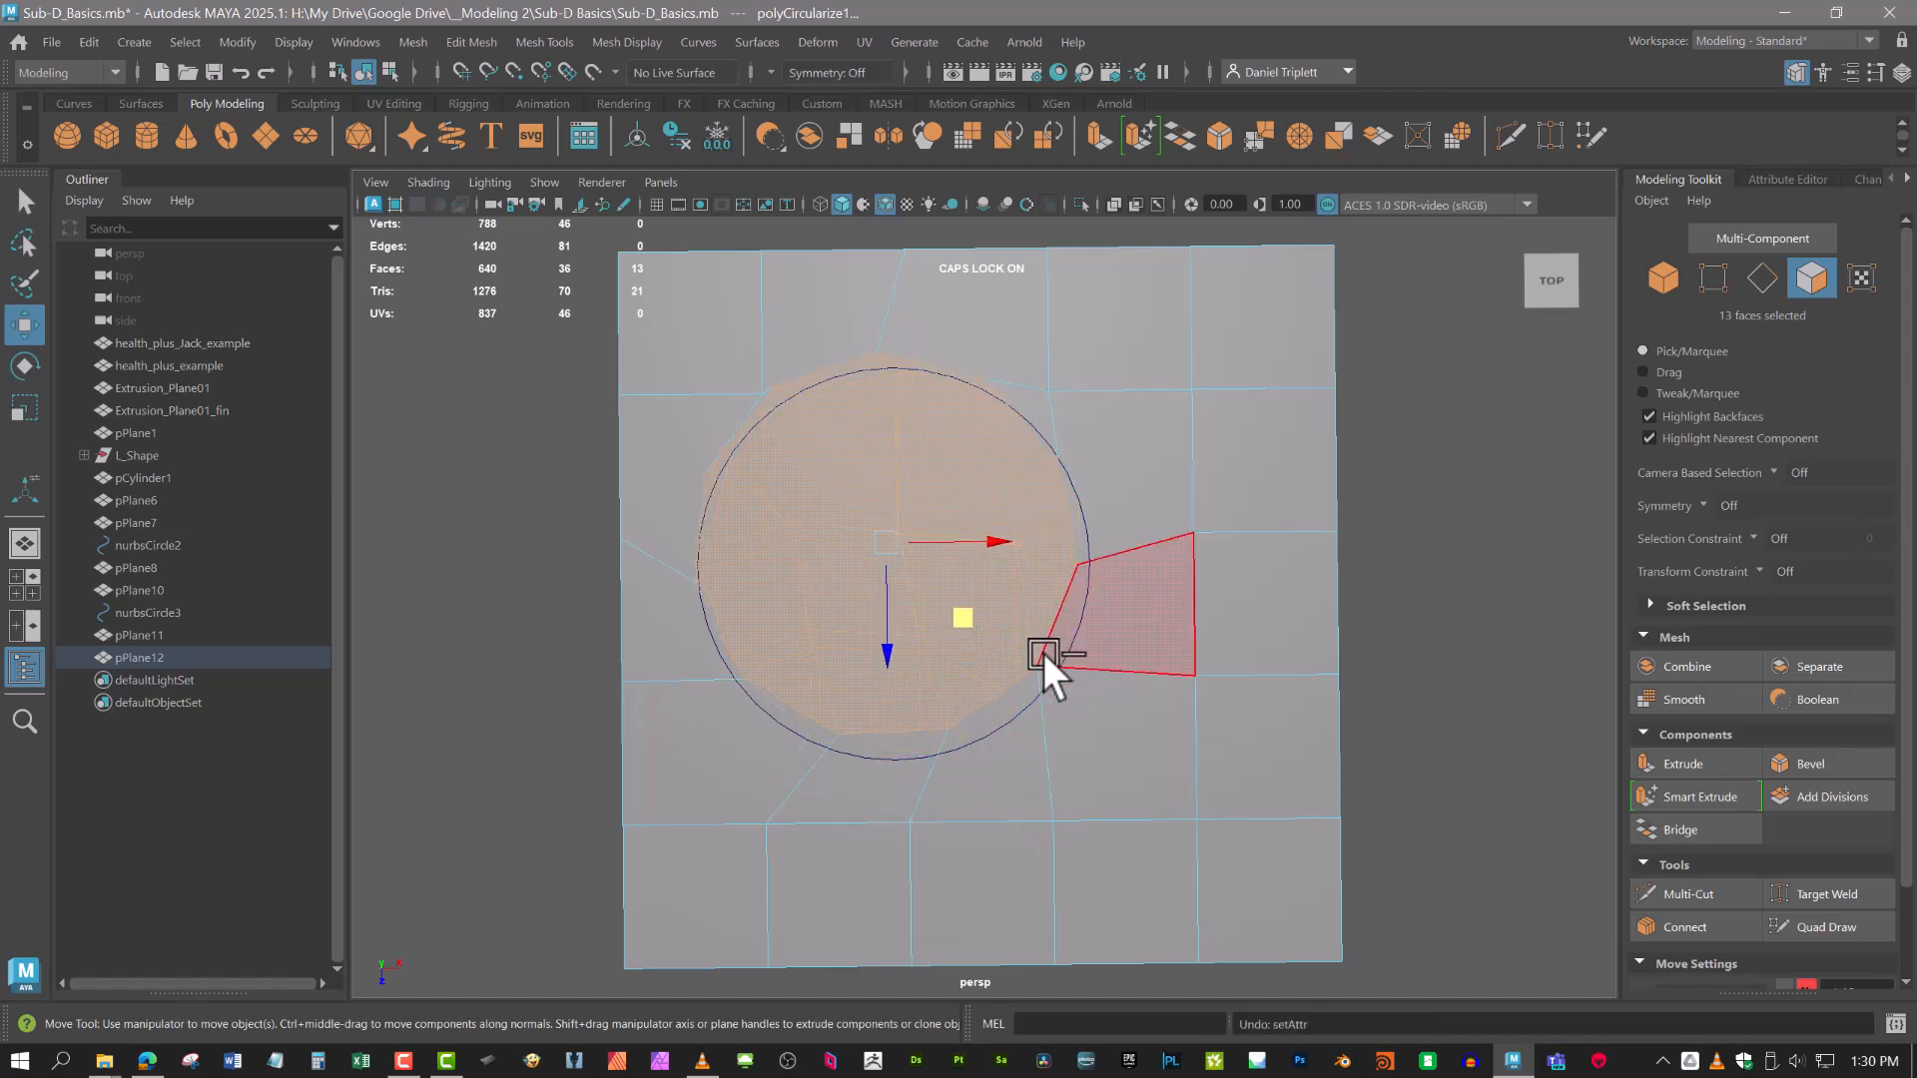
{"action": "key", "text": "ctrl+z"}
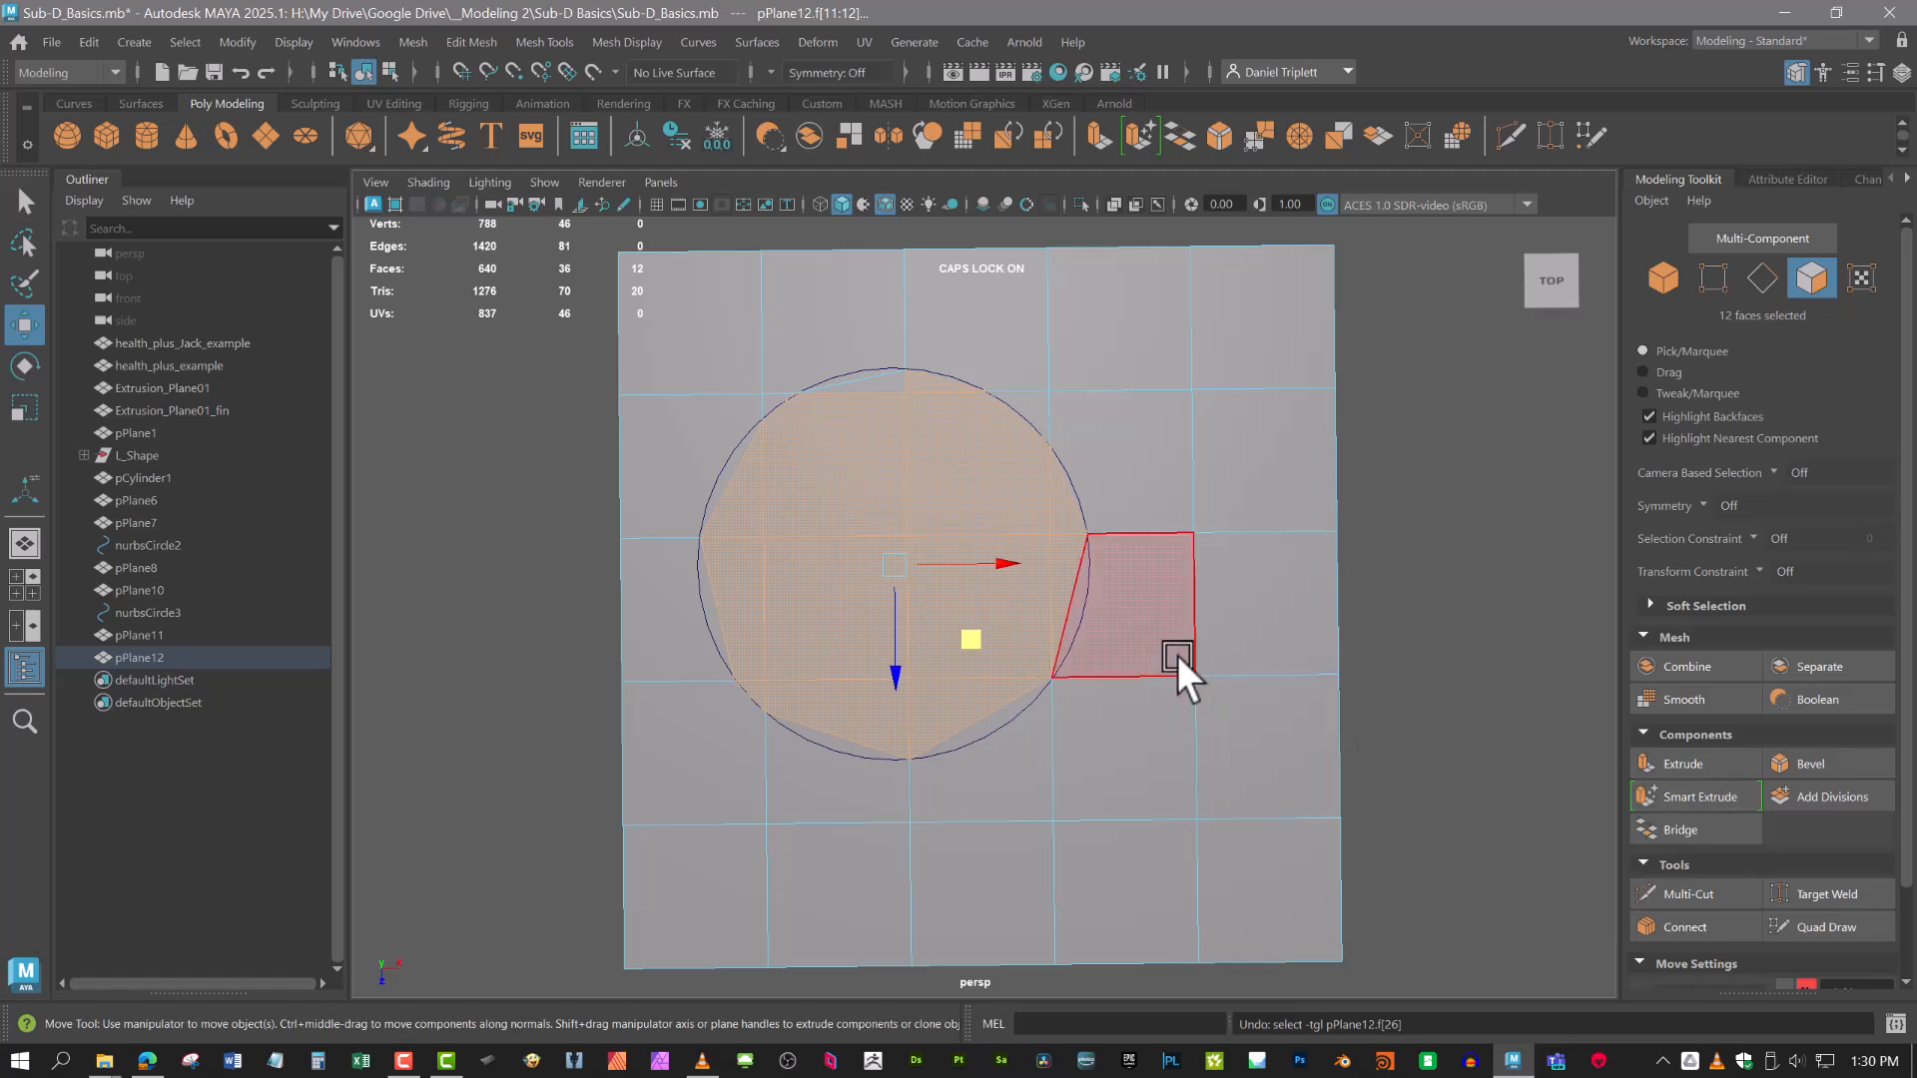
{"action": "middle_click_drag", "start_coordinate": [1169, 650], "coordinate": [1206, 753], "text": "alt"}
{"action": "left_click", "coordinate": [559, 447]}
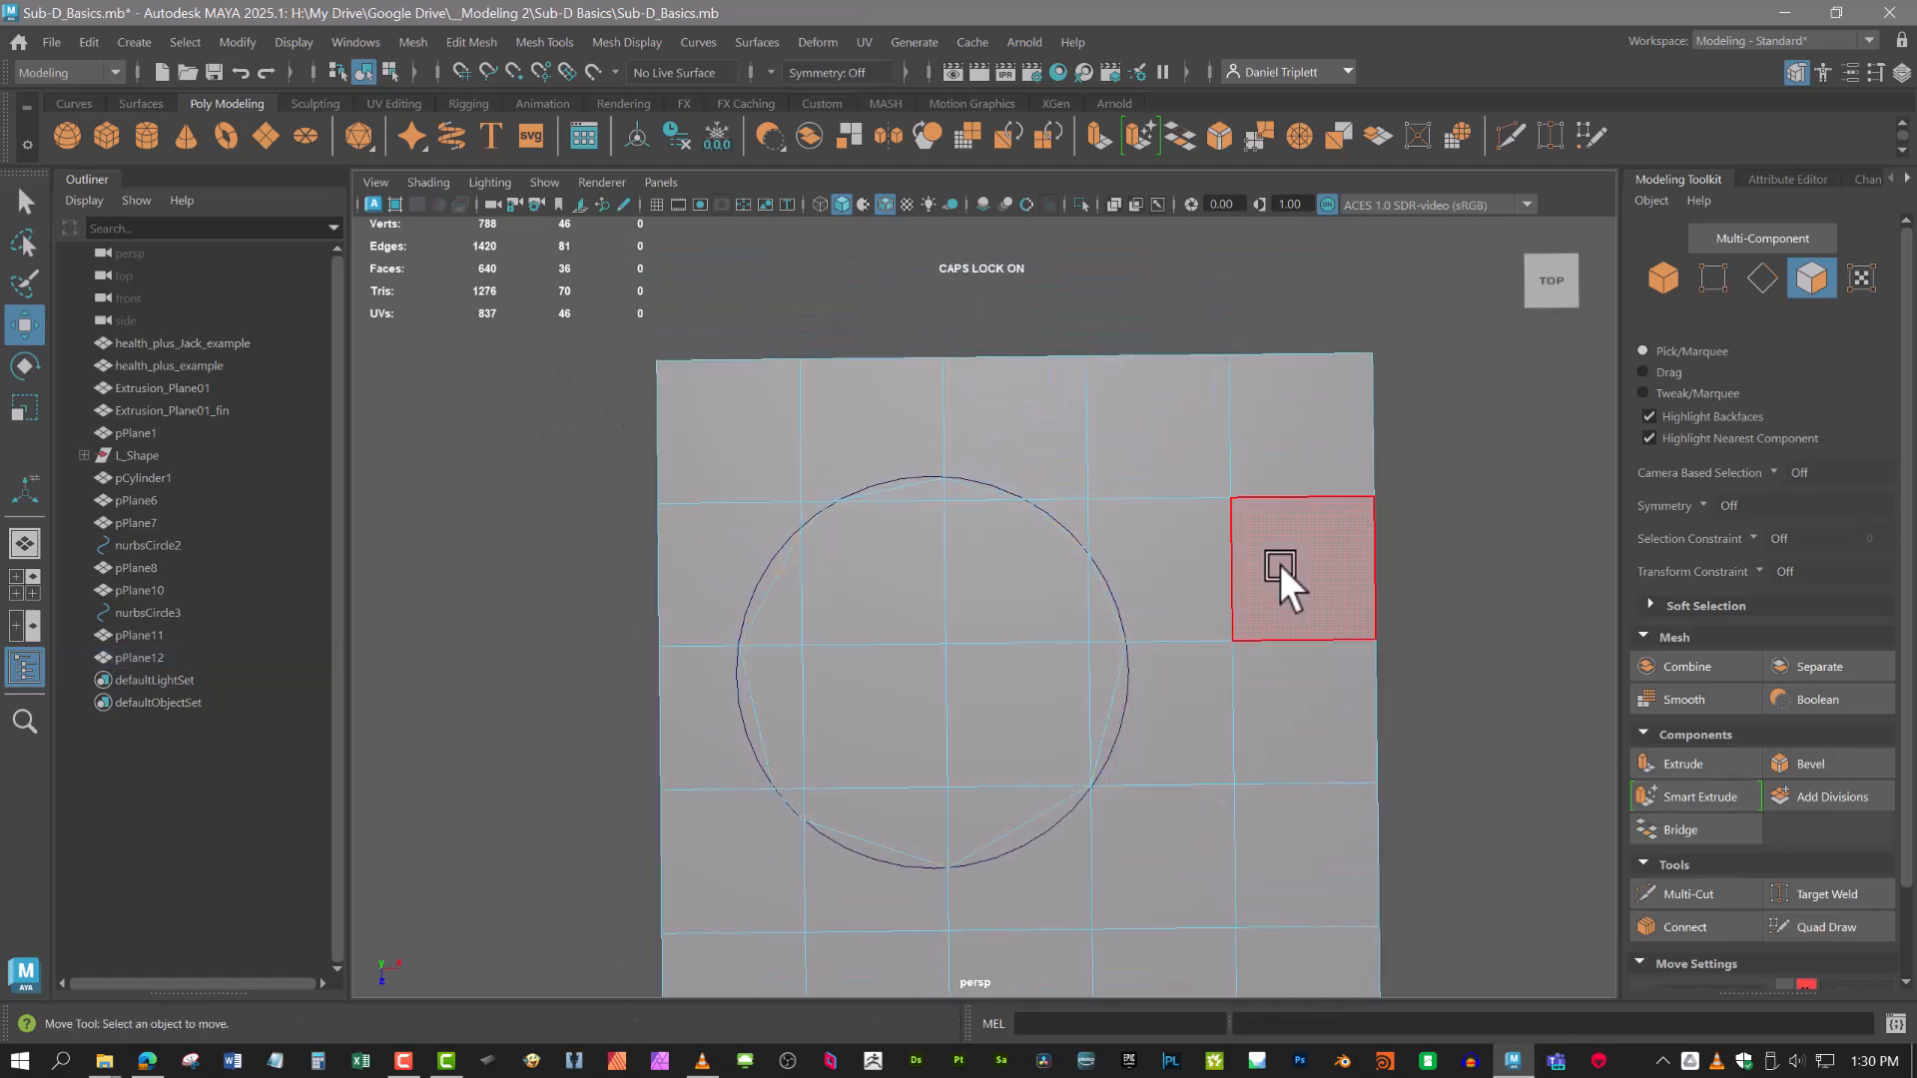
{"action": "middle_click_drag", "start_coordinate": [1149, 573], "coordinate": [1063, 603], "text": "alt"}
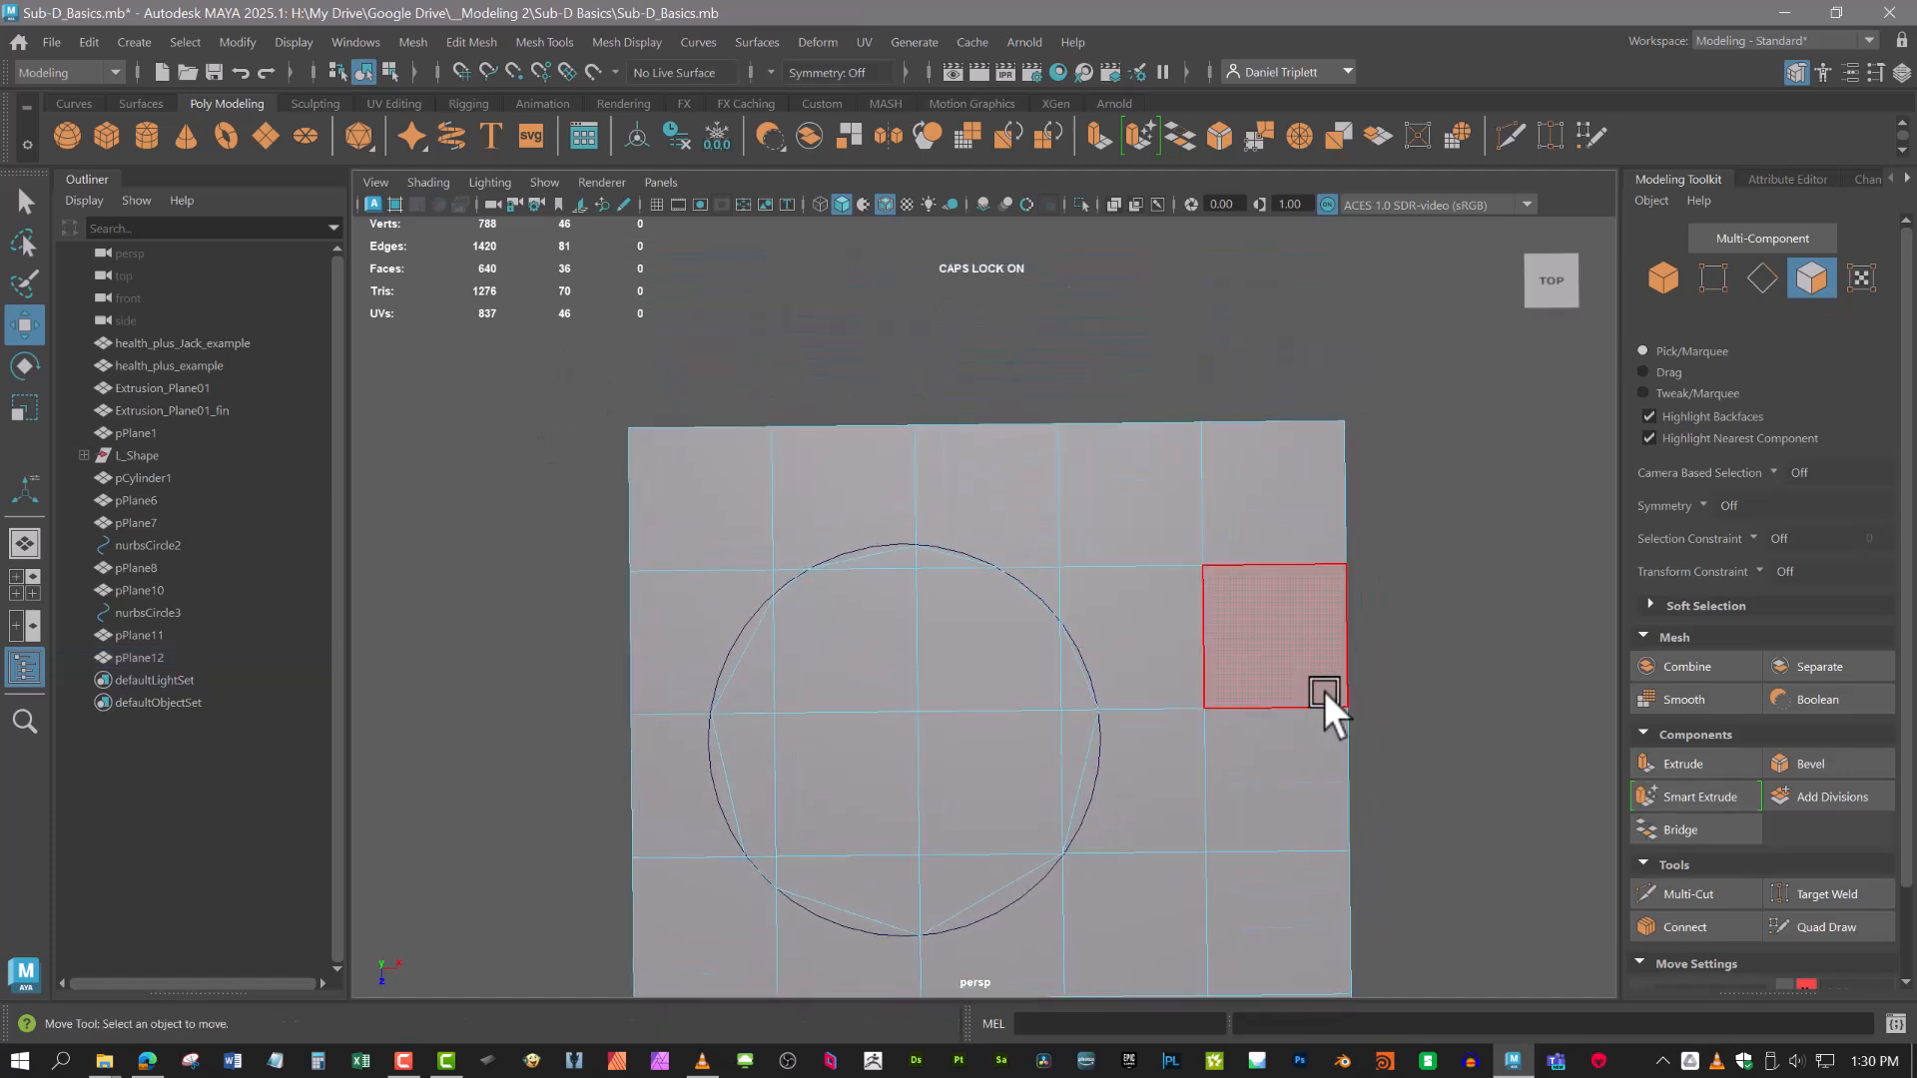
{"action": "middle_click_drag", "start_coordinate": [962, 693], "coordinate": [816, 471], "text": "alt"}
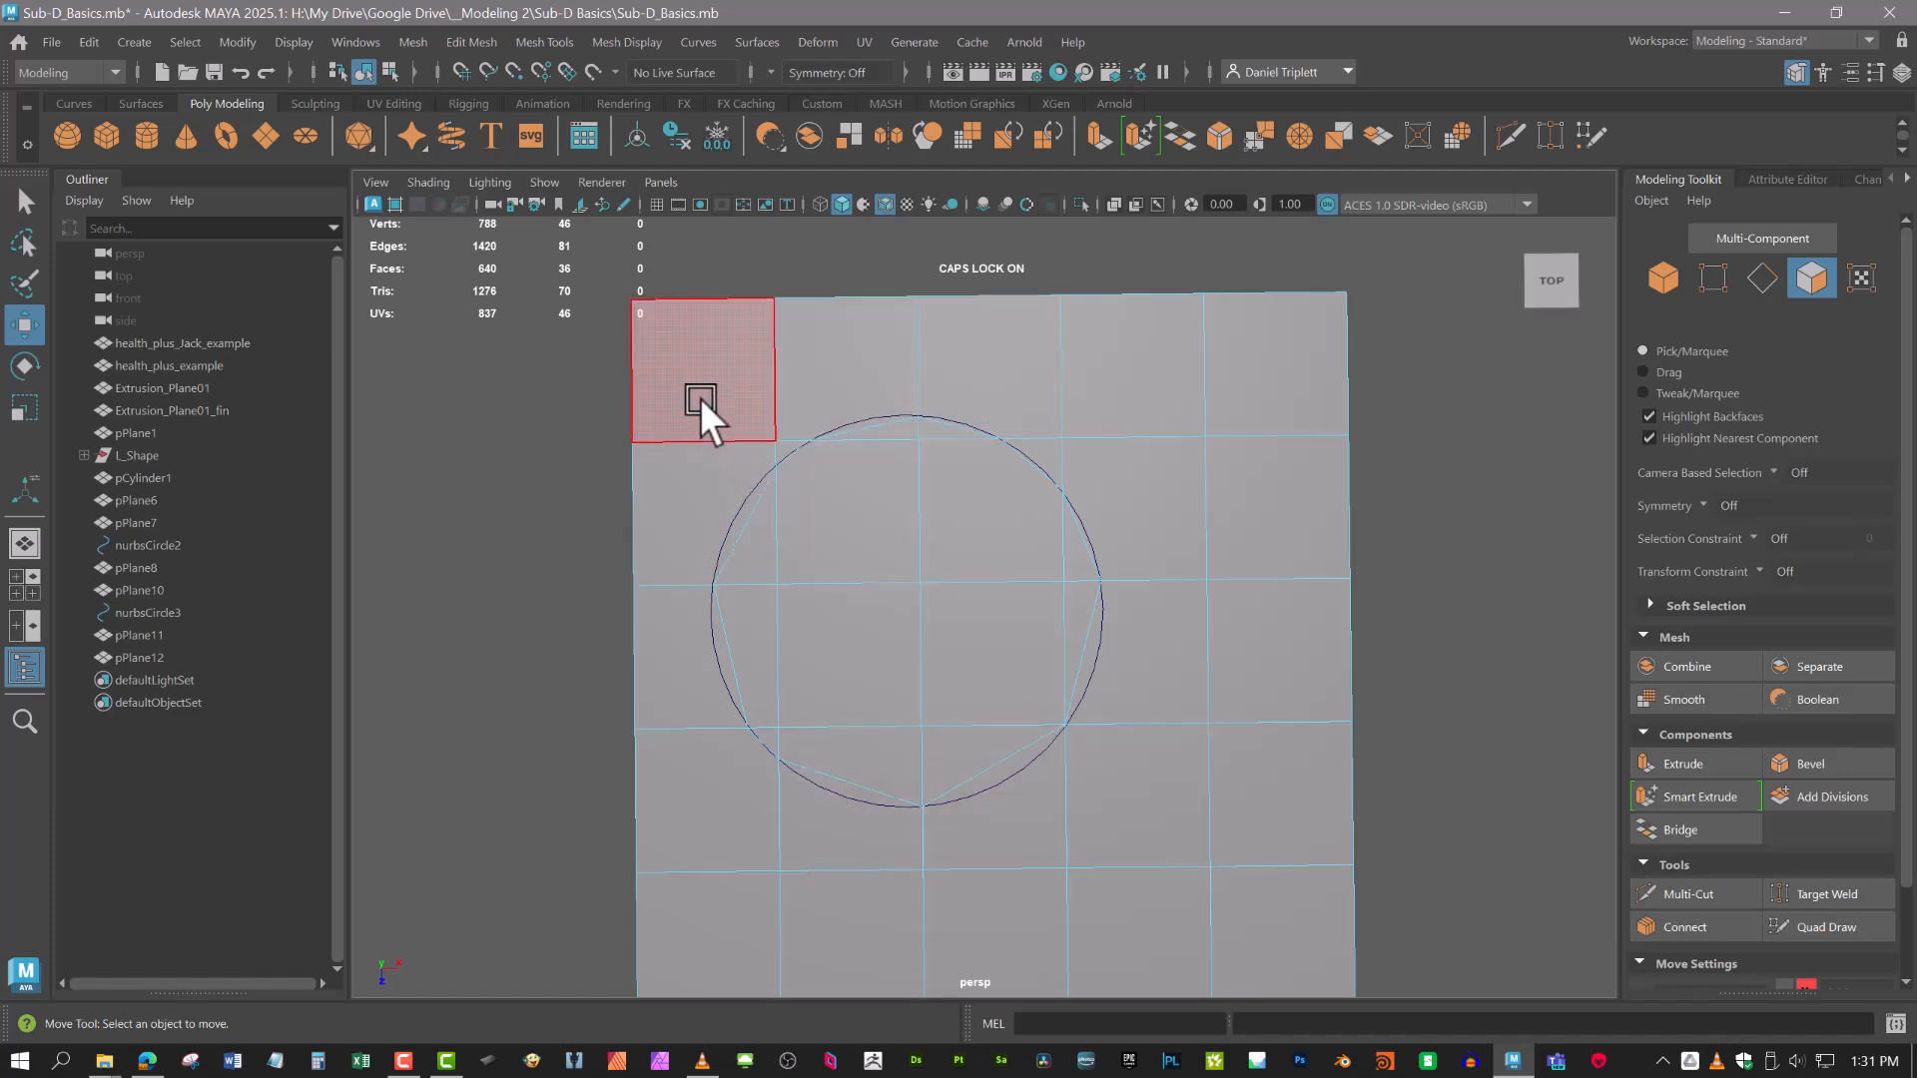
Multi-Cut diagonals from the plane's upper-left corner and the left-border vertex just below it to a shared point at the circle's centre.
{"action": "scroll", "coordinate": [930, 500], "scroll_direction": "up", "scroll_amount": 2}
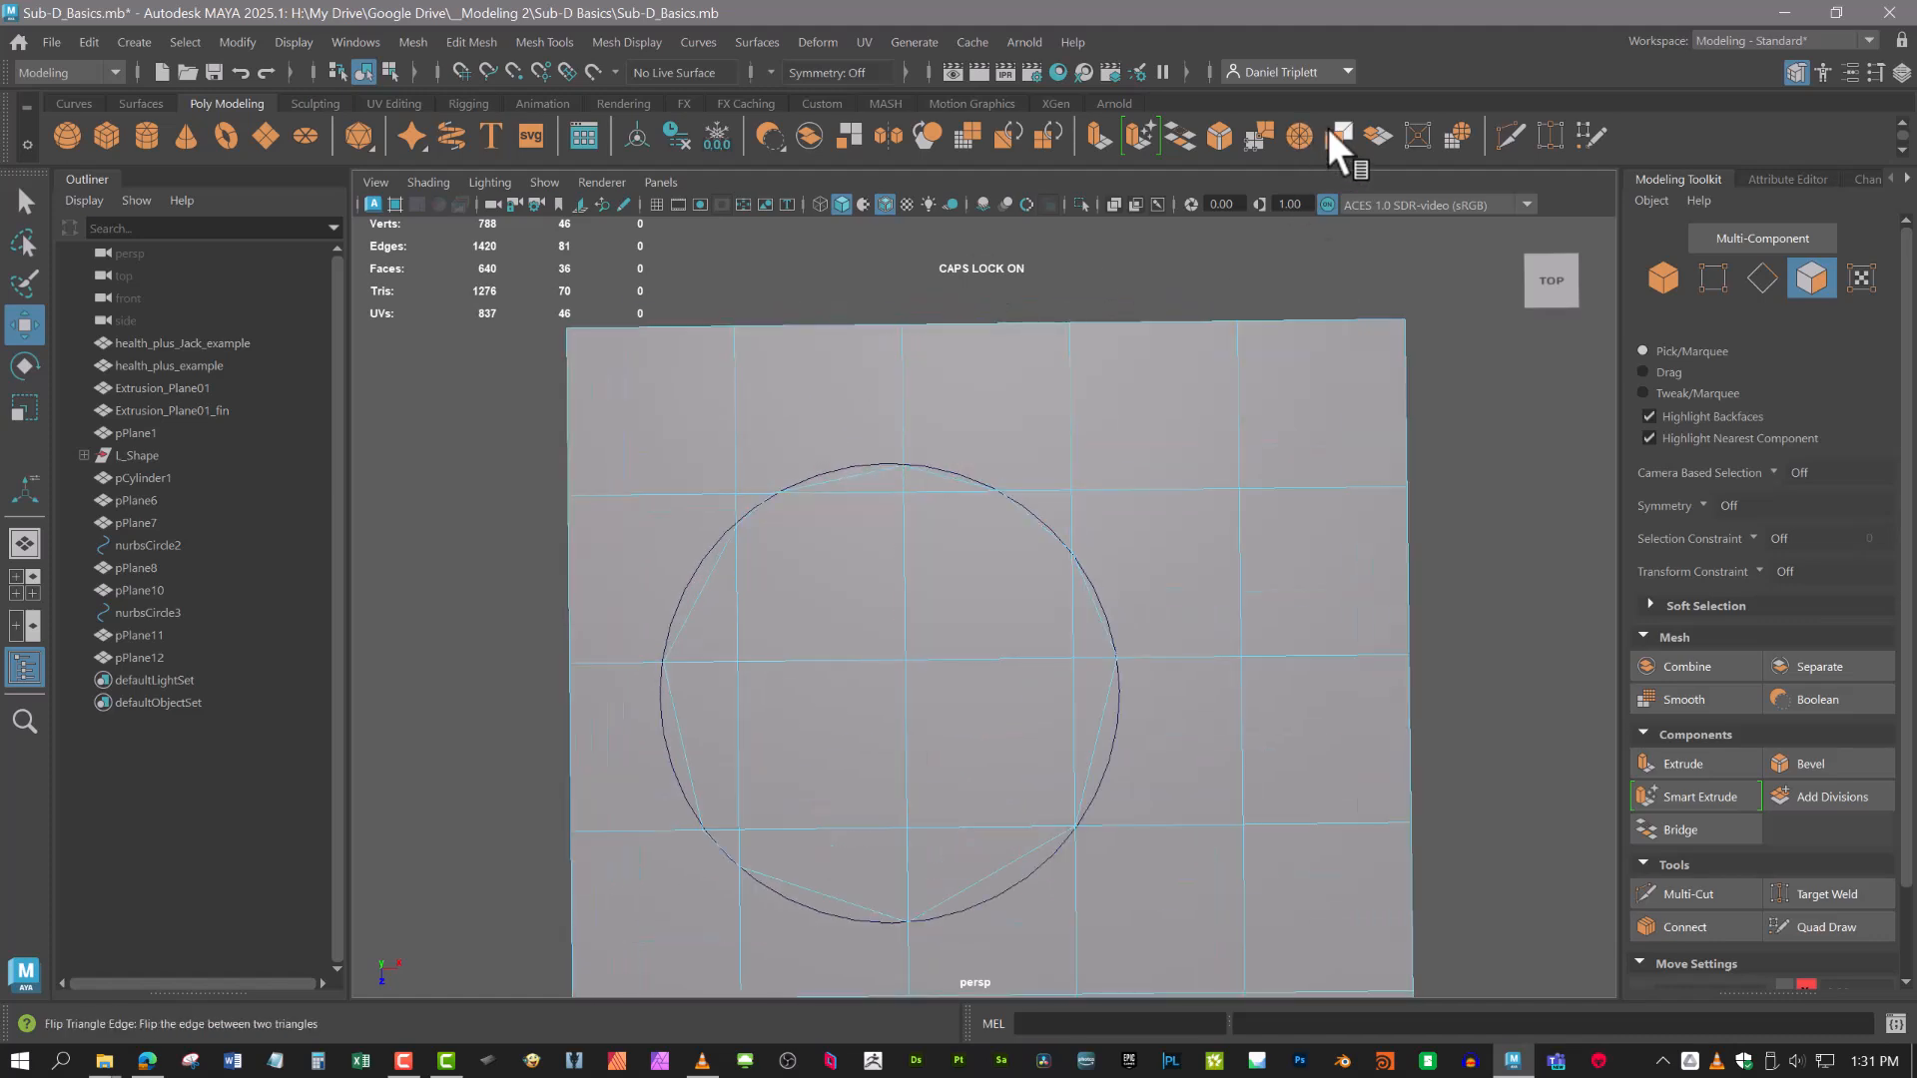
{"action": "left_click", "coordinate": [1510, 134]}
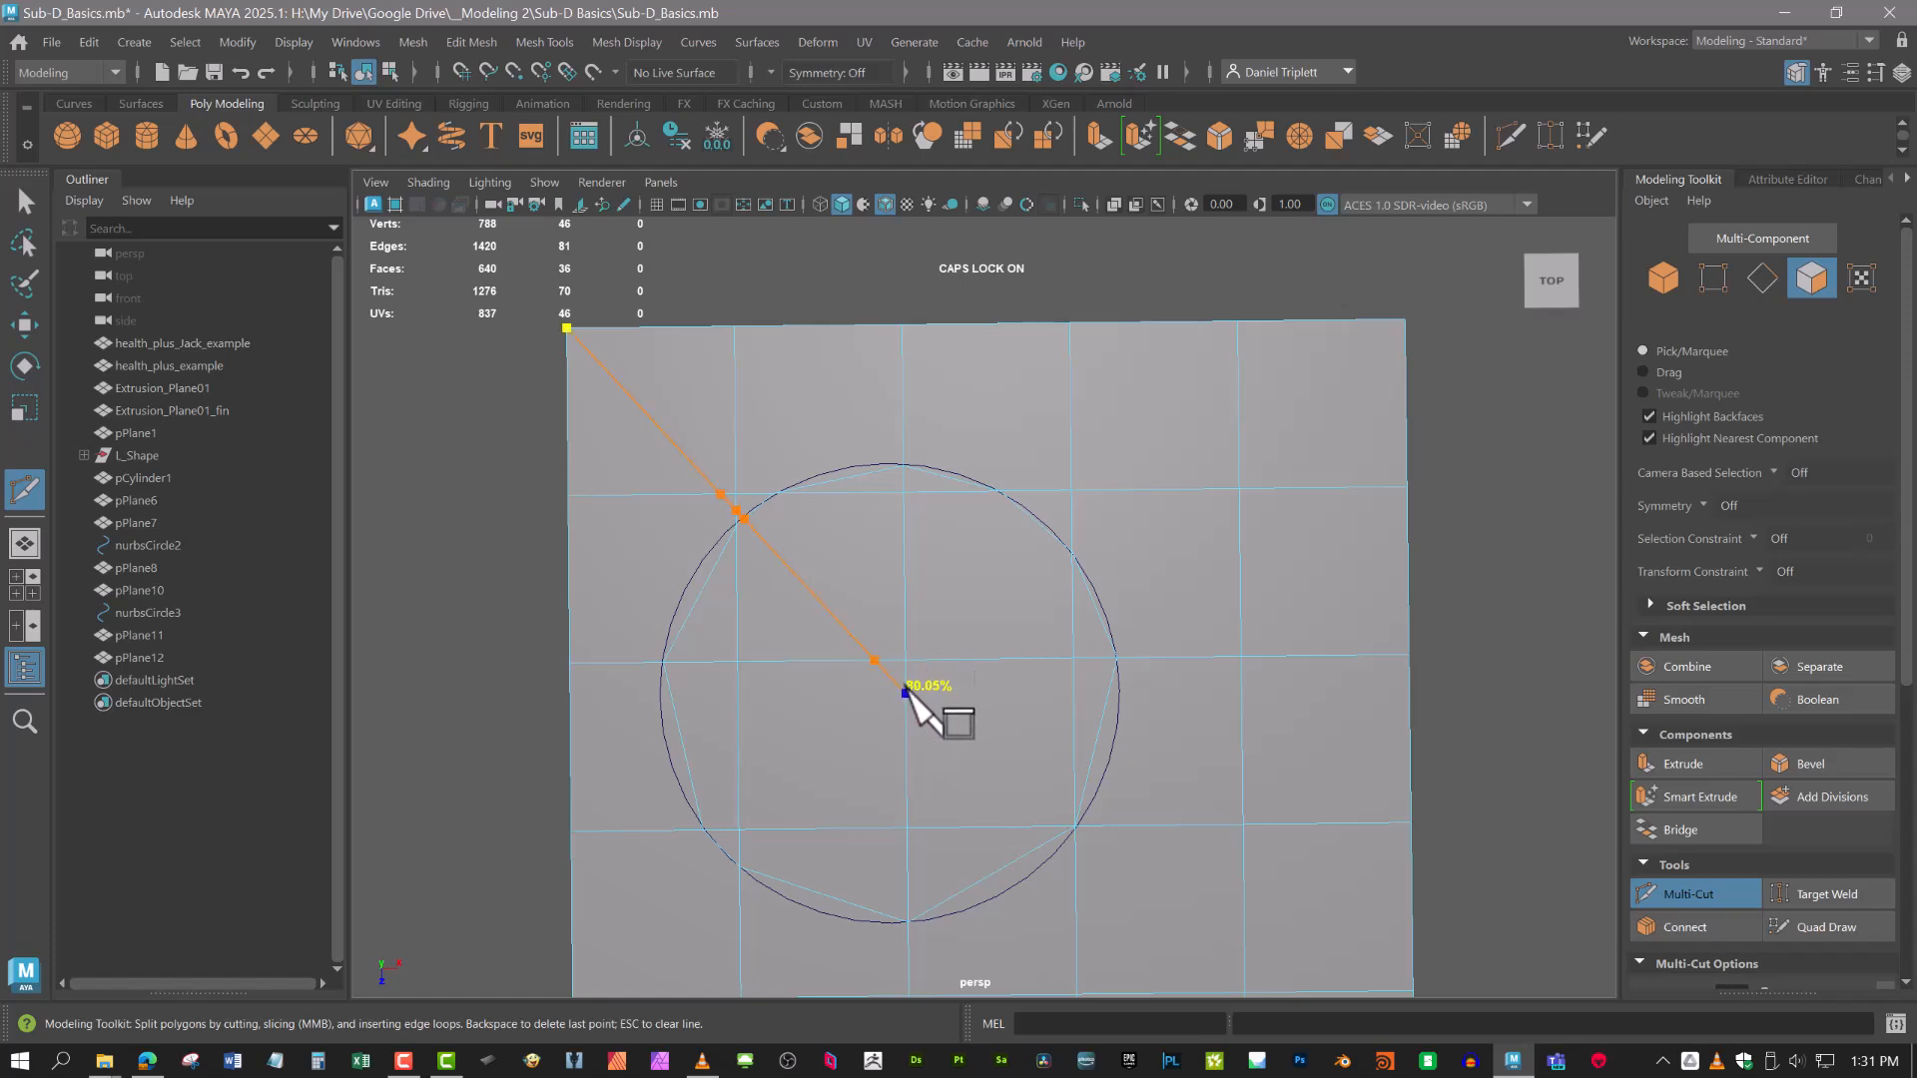
{"action": "left_click", "coordinate": [904, 690]}
{"action": "key", "text": "Return"}
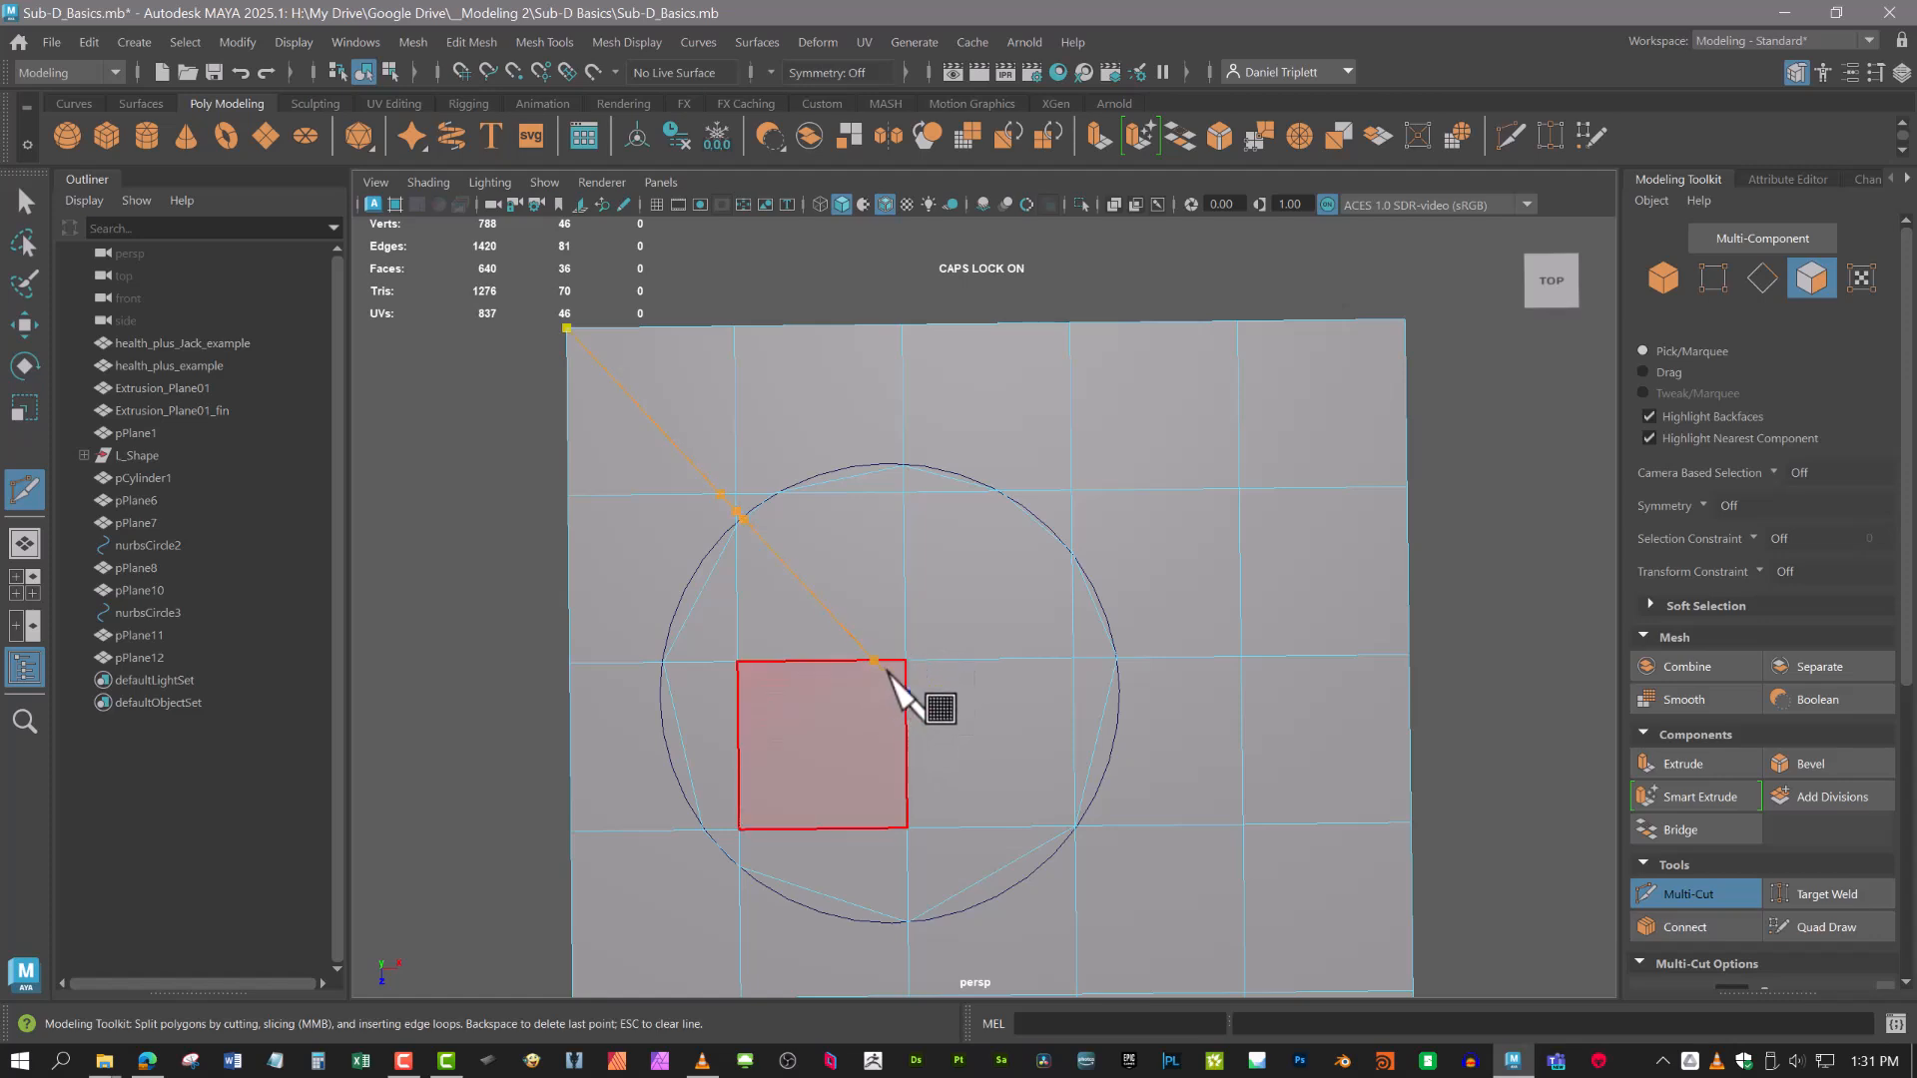
{"action": "left_click", "coordinate": [566, 494]}
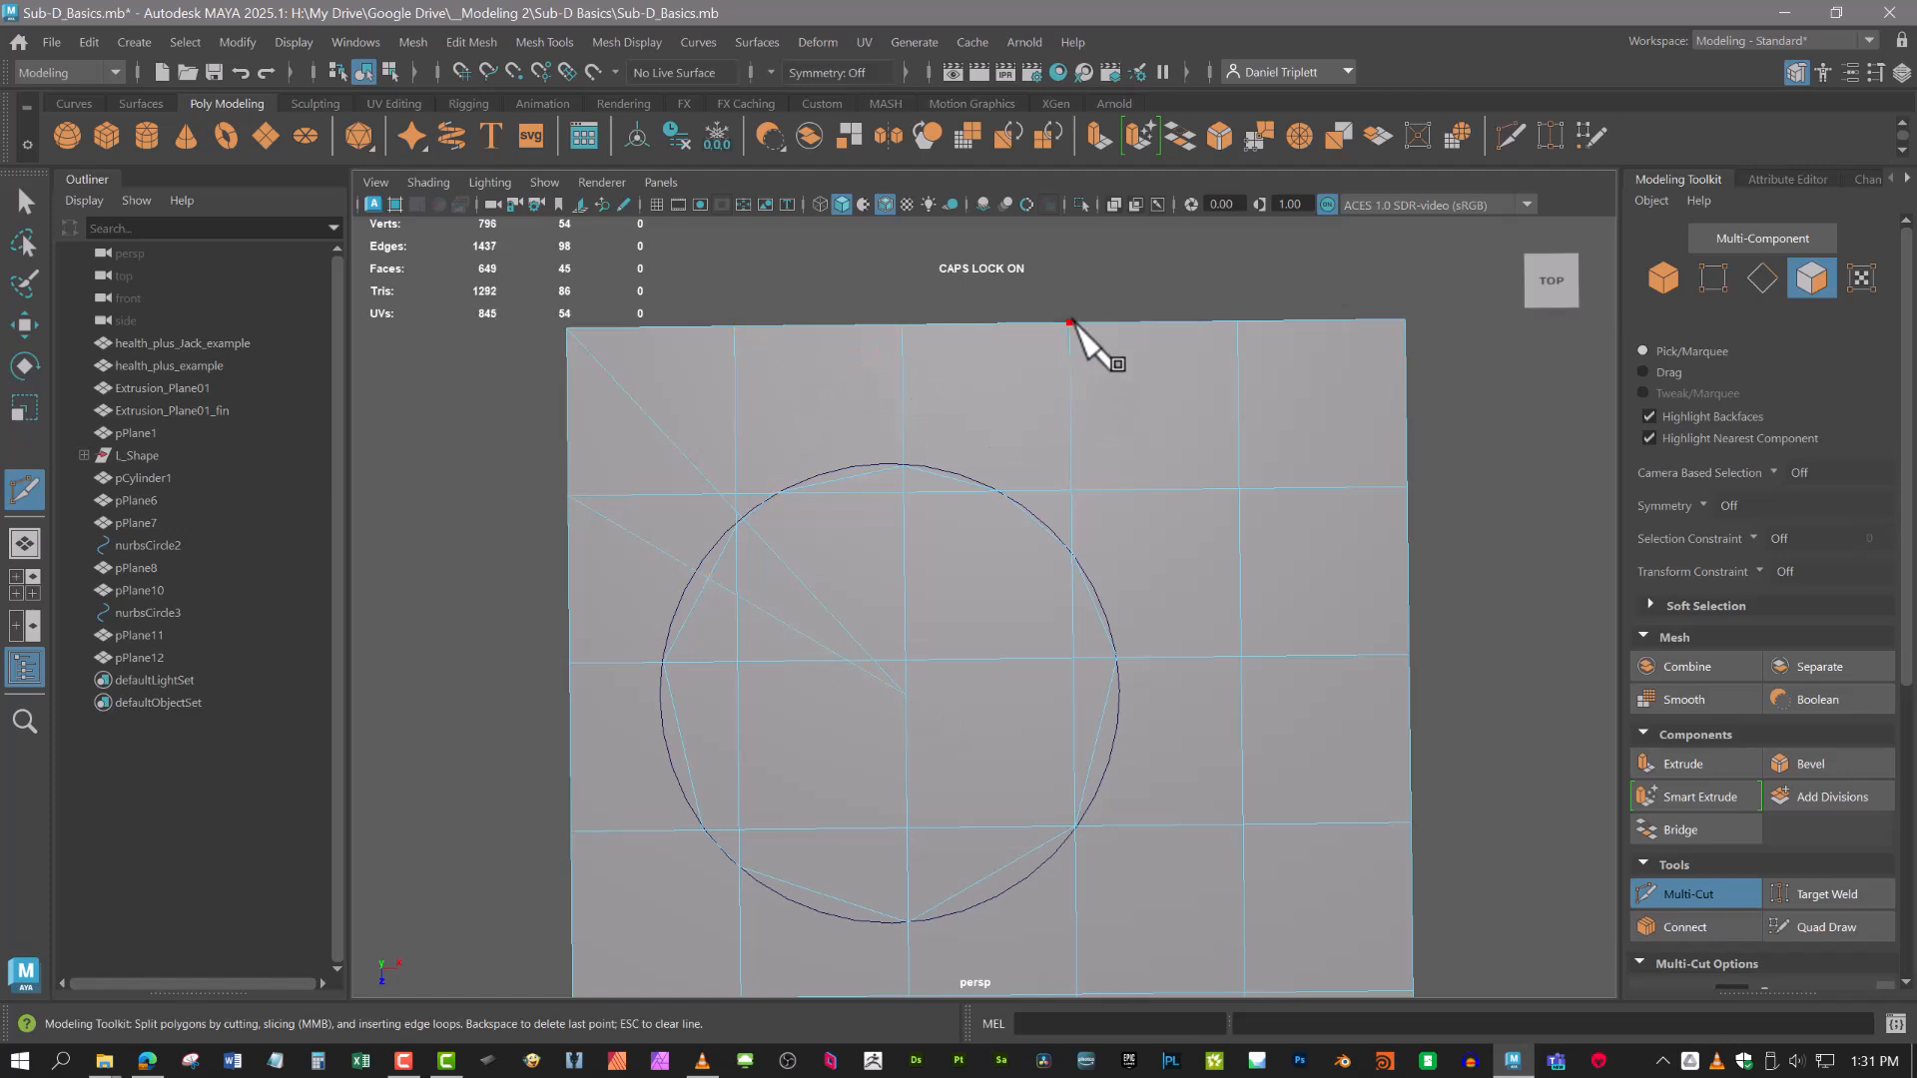
Multi-Cut from the two top-border grid vertices upper right of the circle and the interior grid vertex below to the centre point.
{"action": "left_click", "coordinate": [1236, 320]}
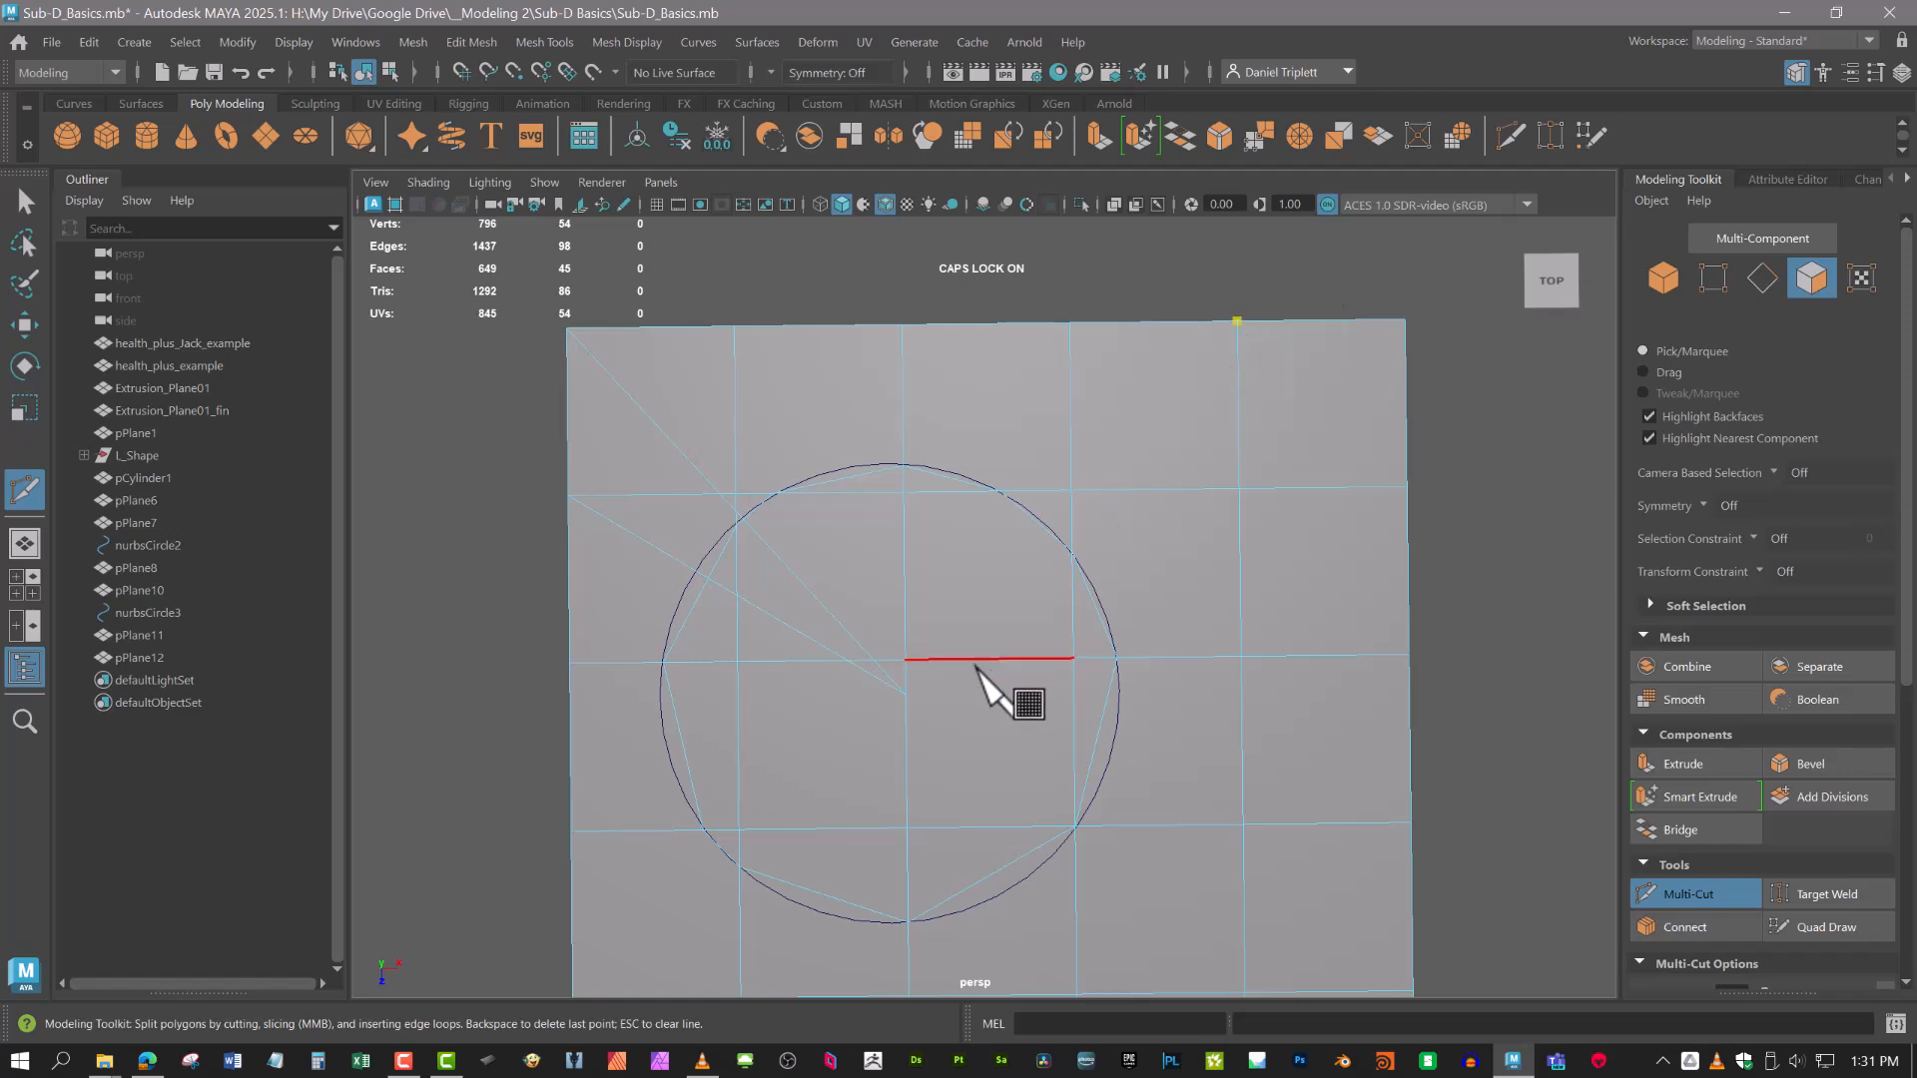
{"action": "left_click", "coordinate": [904, 693]}
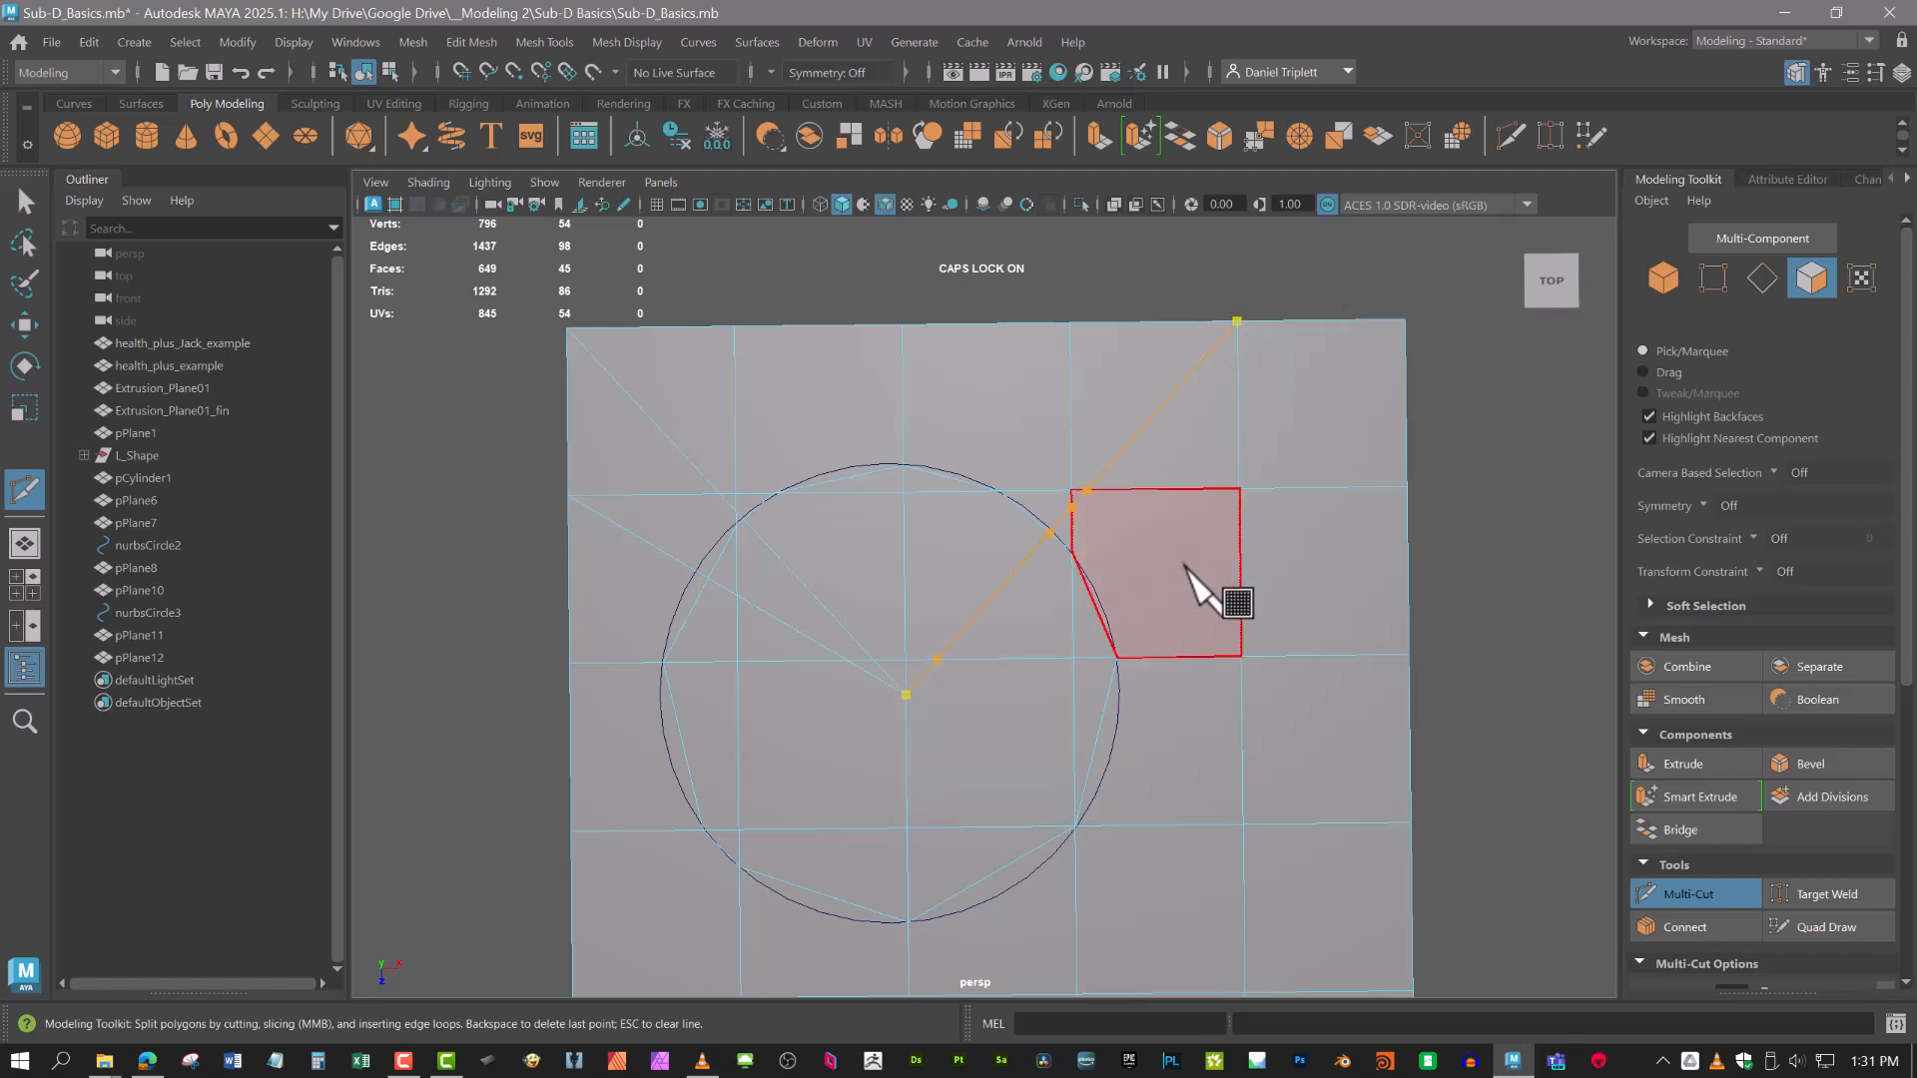
{"action": "key", "text": "Return"}
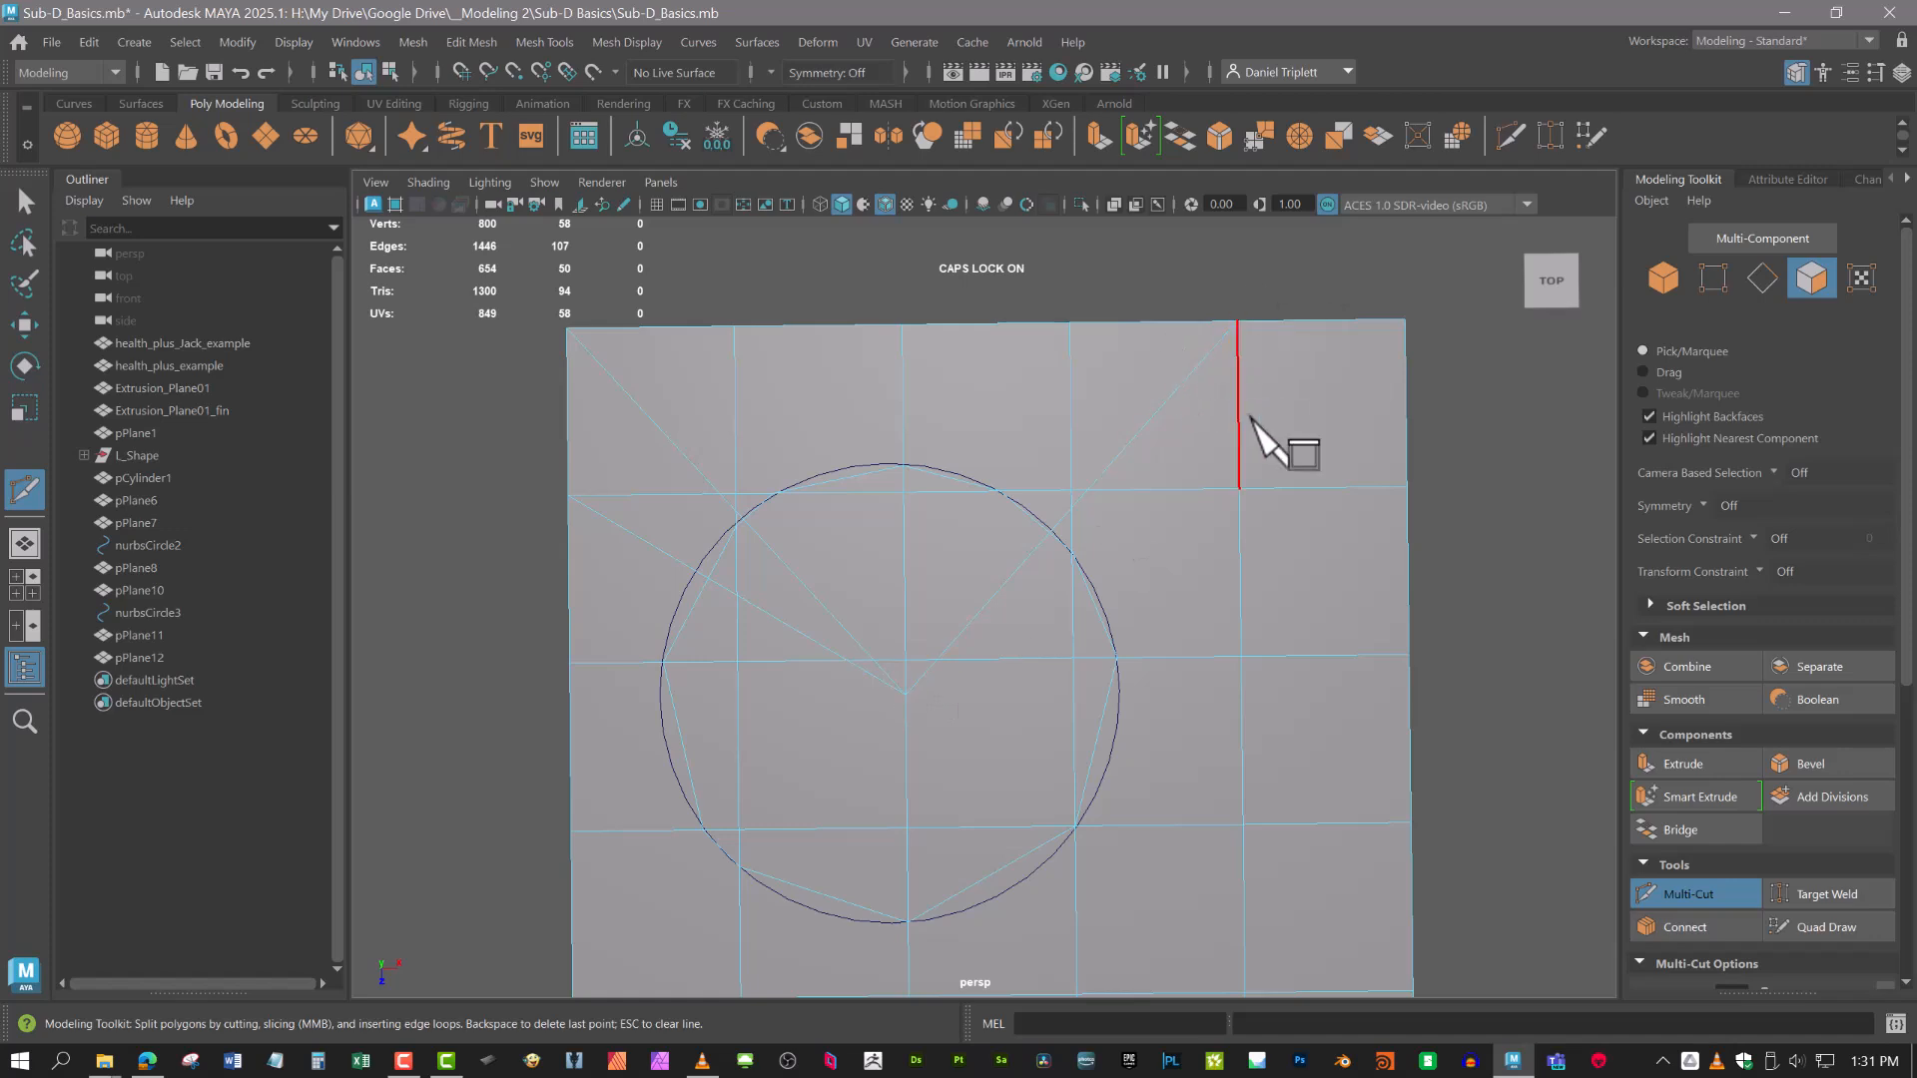
{"action": "left_click", "coordinate": [1239, 488]}
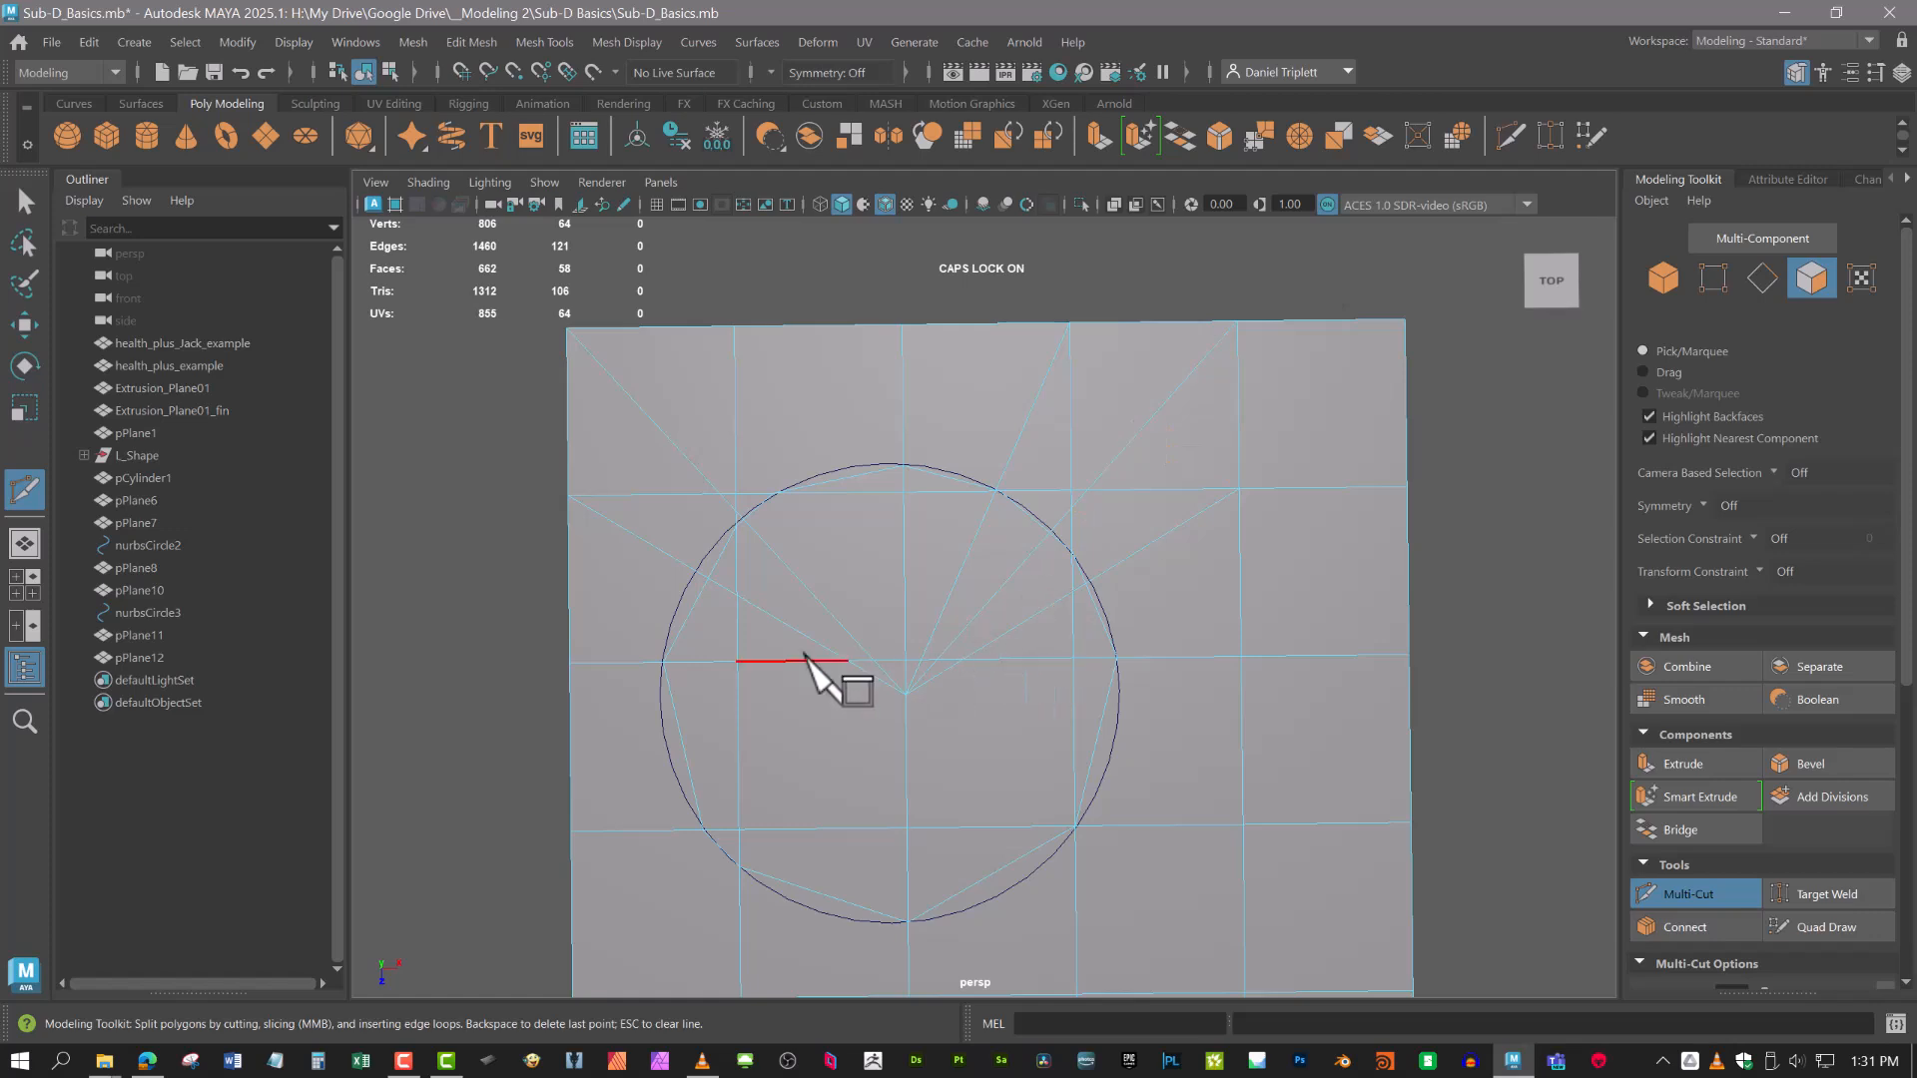
Multi-Cut from the grid vertices around the circle's lower left, bottom and lower right to its centre point.
{"action": "middle_click_drag", "start_coordinate": [879, 889], "coordinate": [736, 775], "text": "alt"}
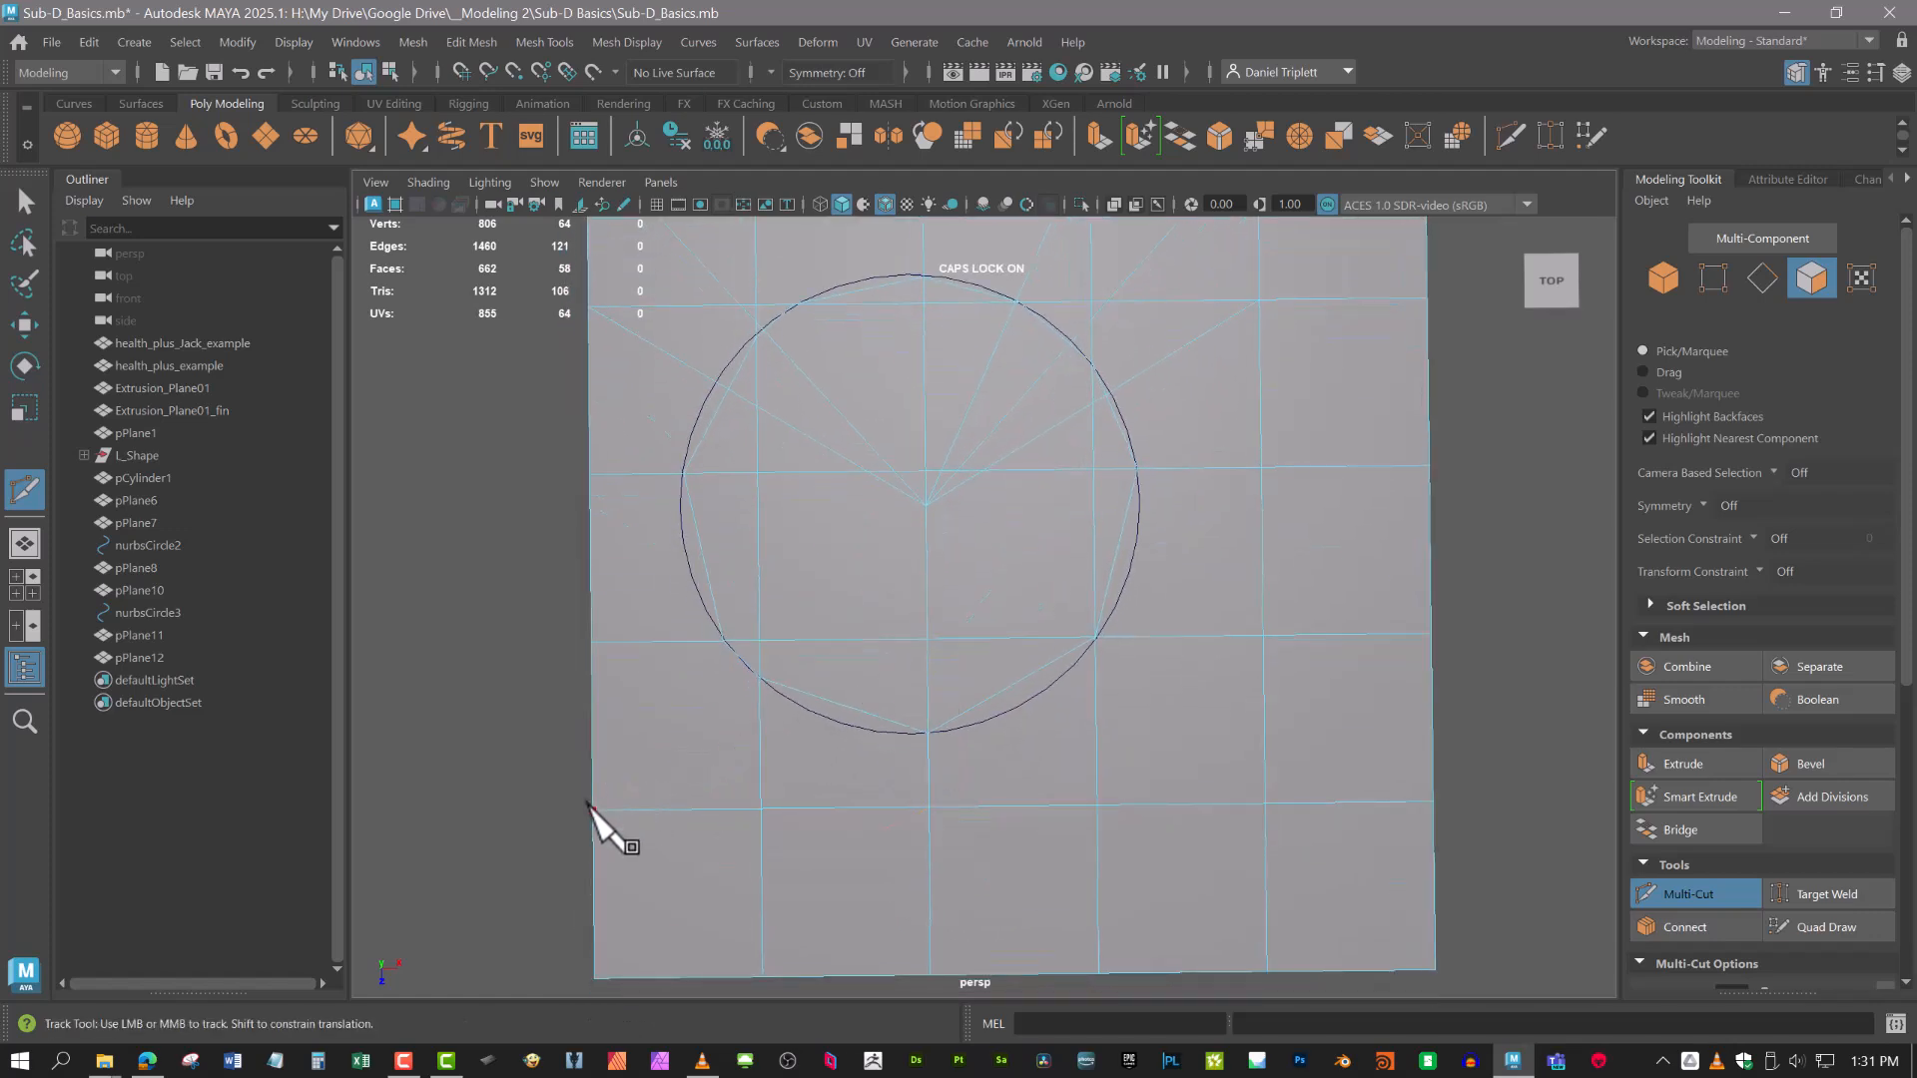
{"action": "left_click", "coordinate": [592, 809]}
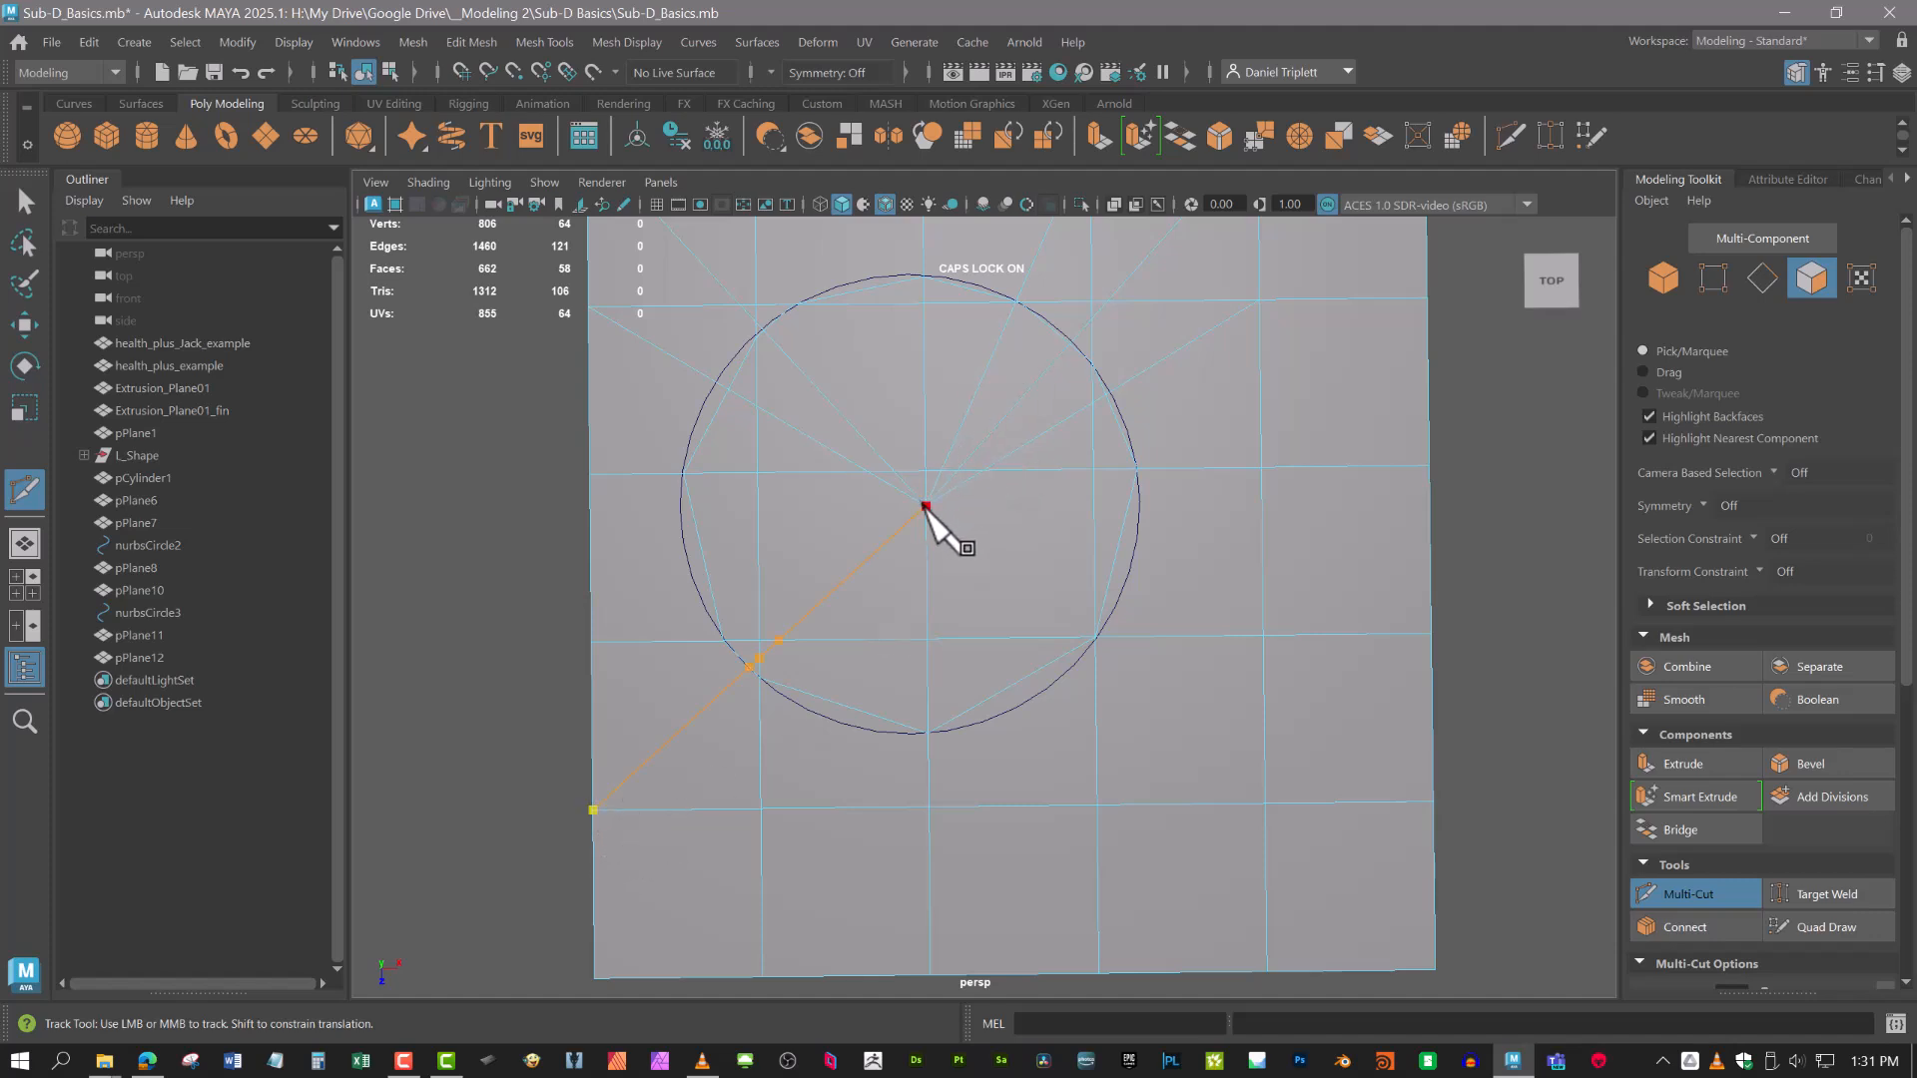
{"action": "left_click", "coordinate": [761, 808]}
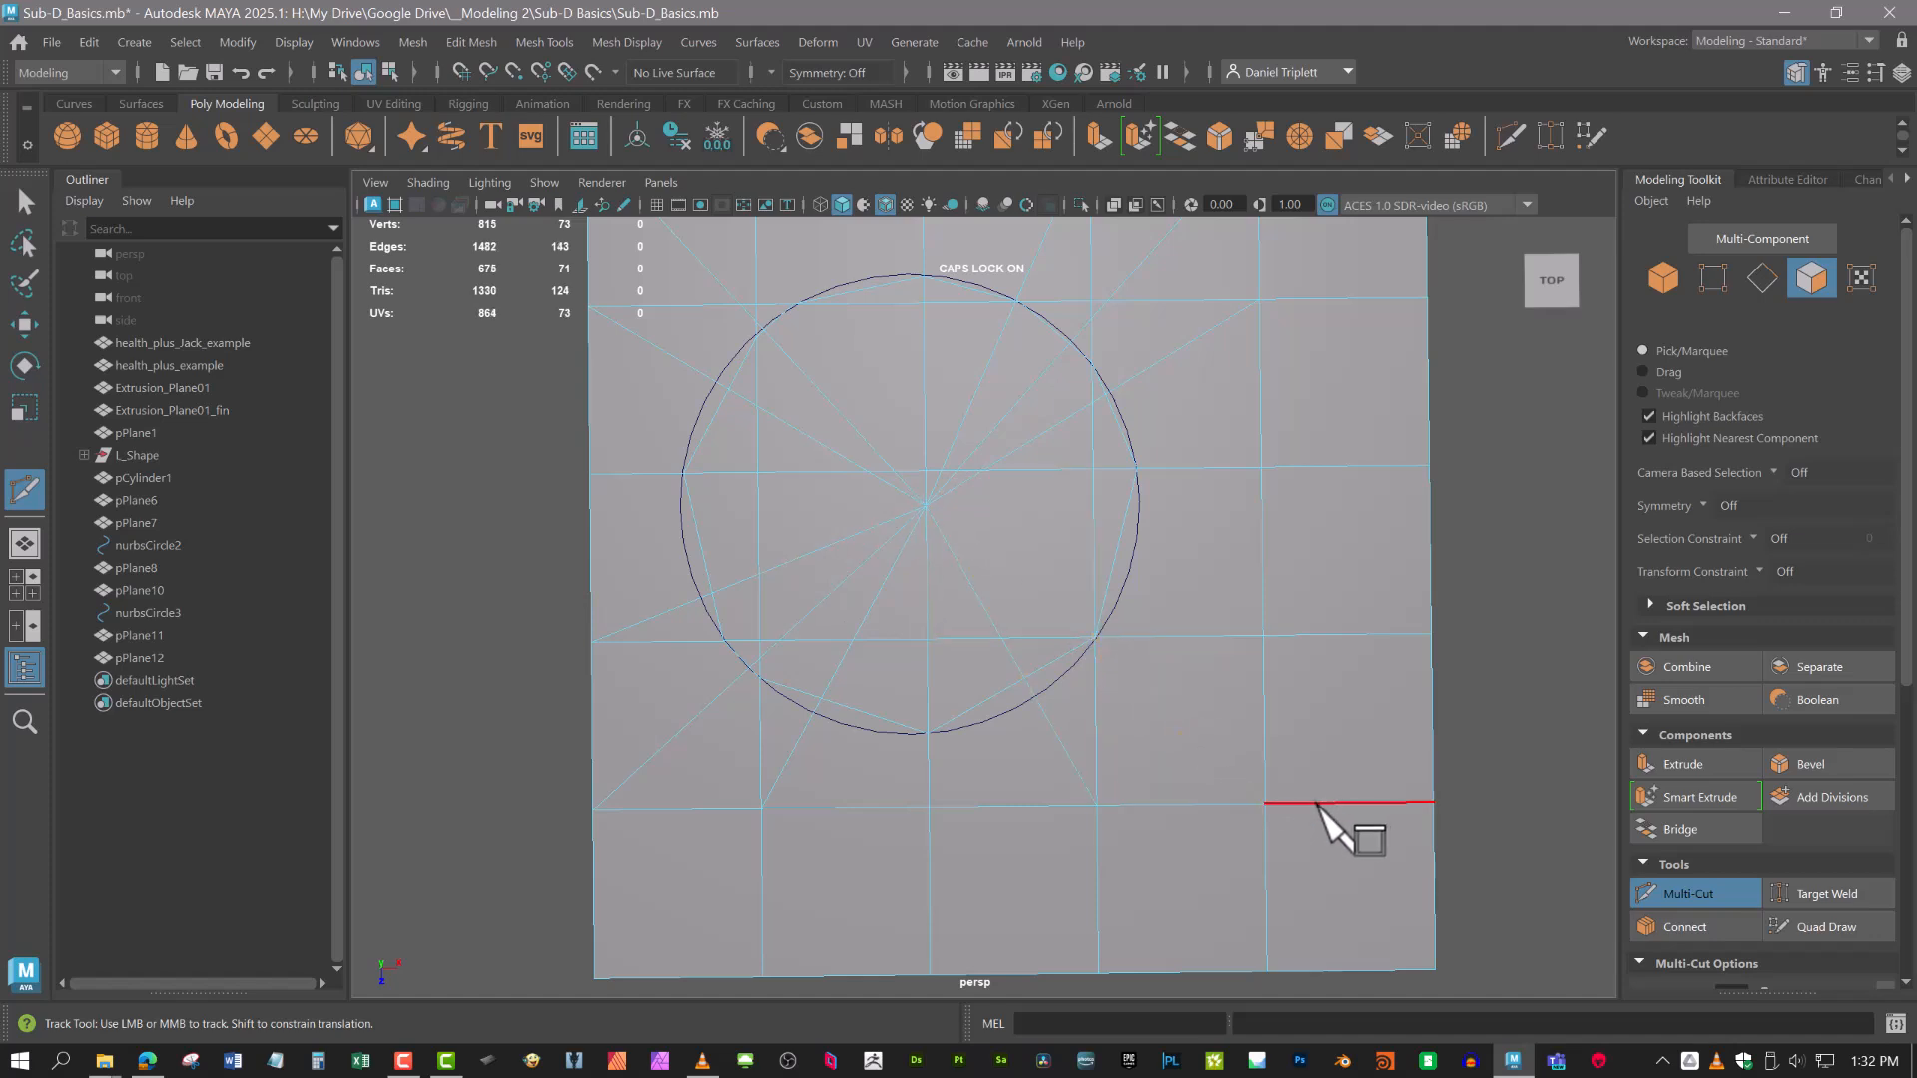
{"action": "left_click", "coordinate": [1264, 801]}
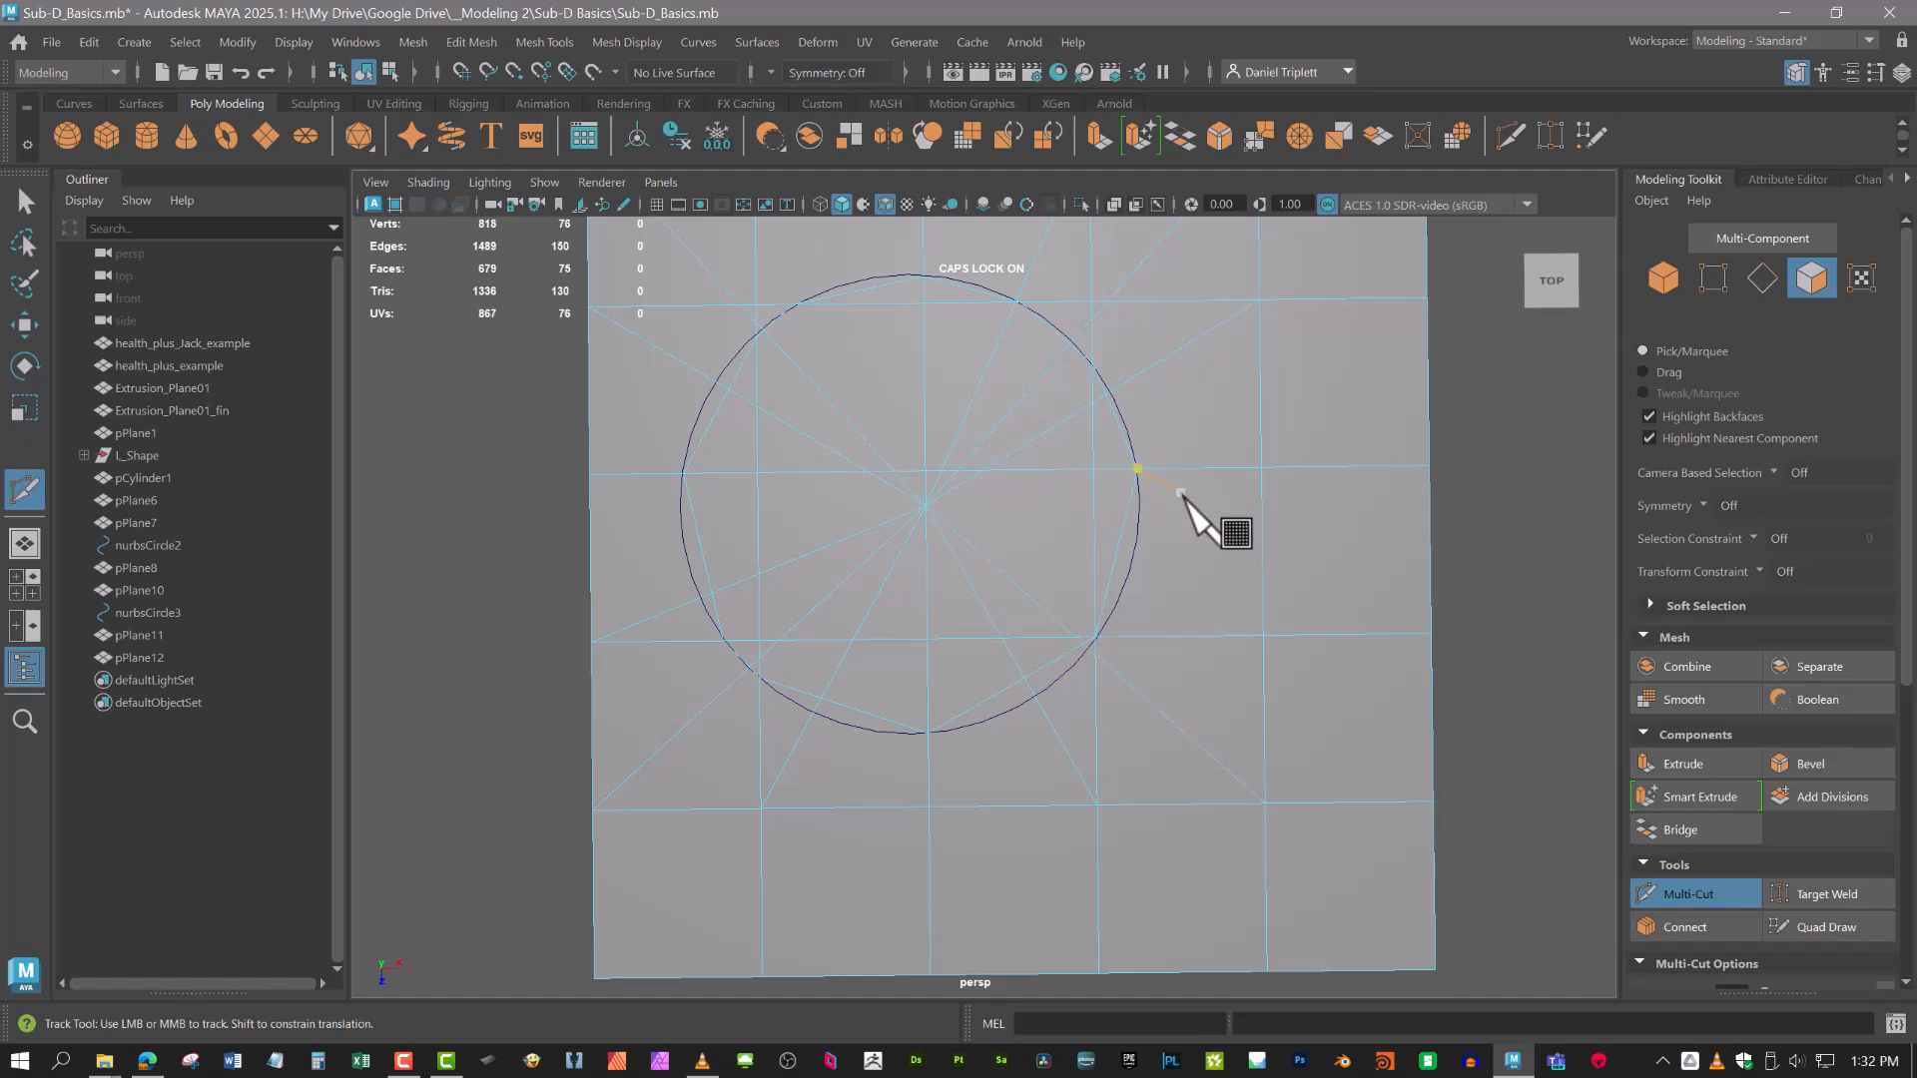
{"action": "left_click", "coordinate": [1263, 635]}
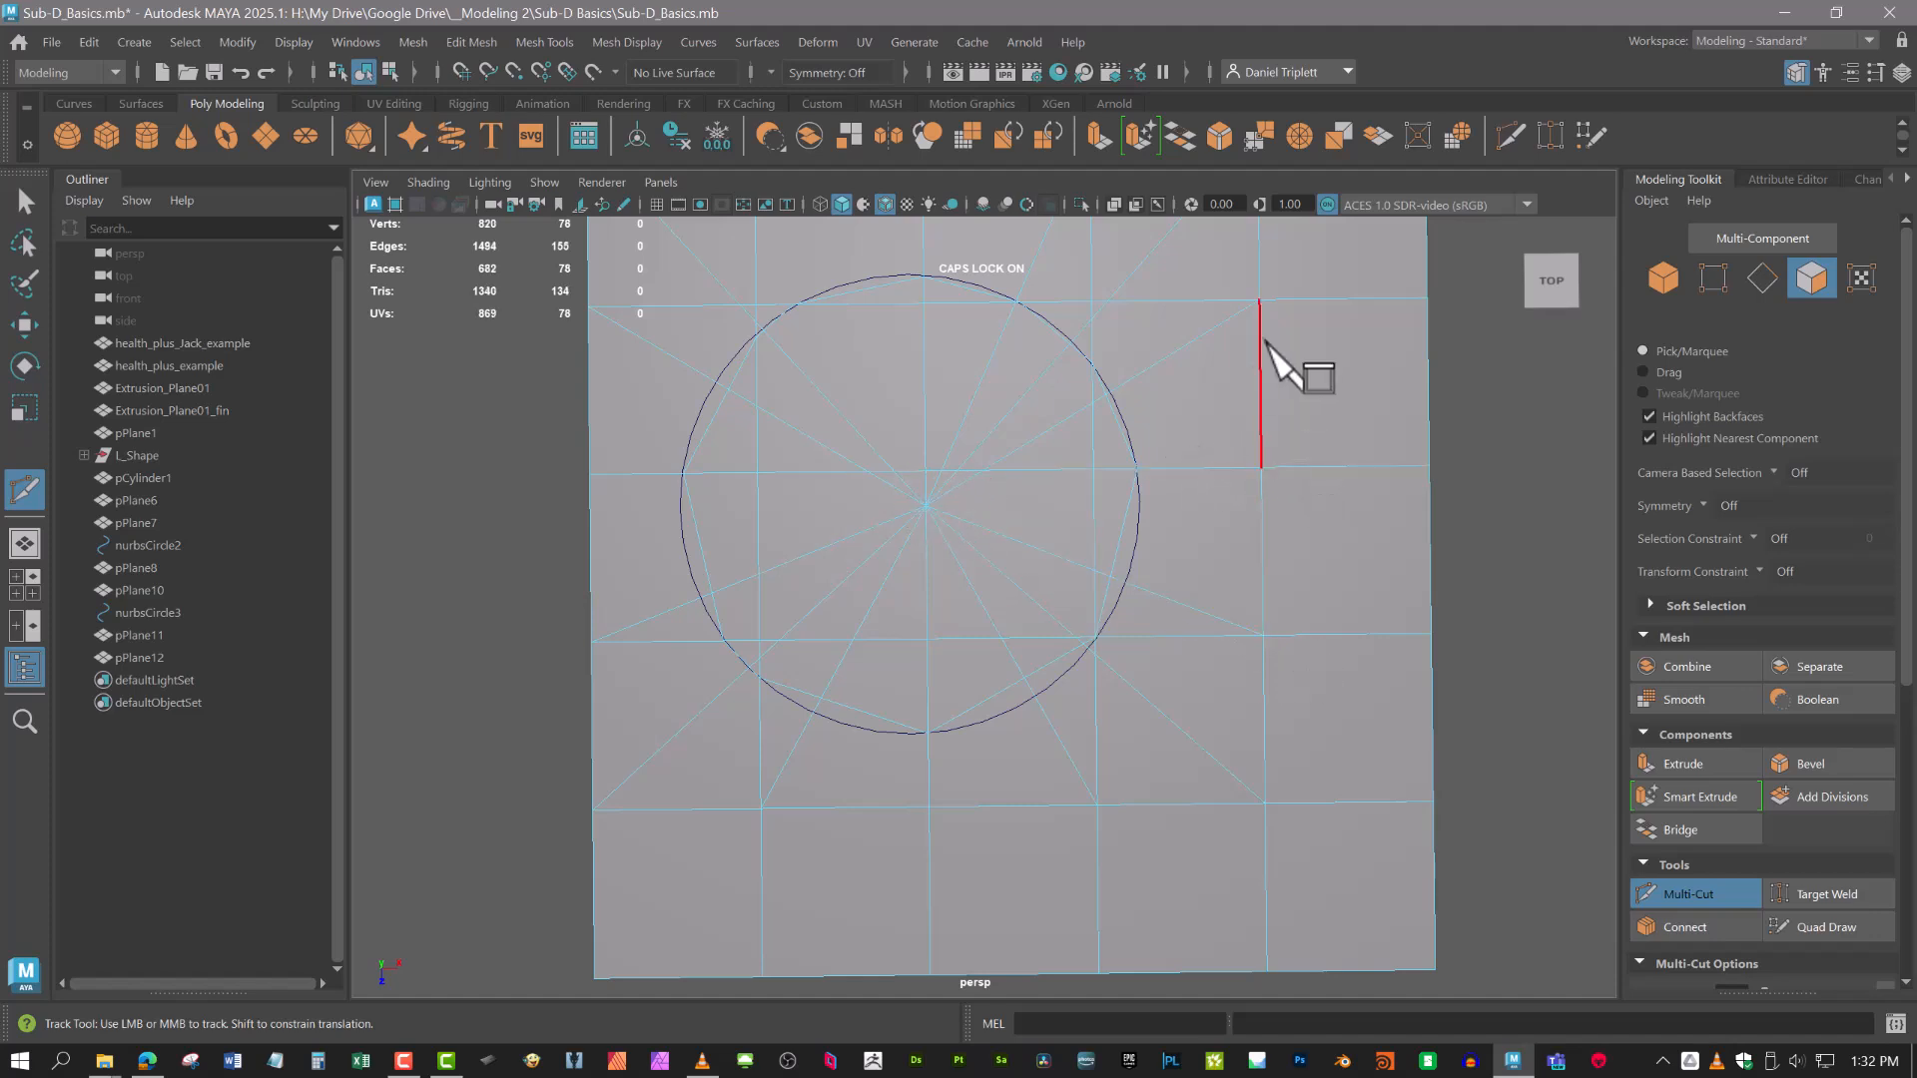
Multi-Cut the missing spoke from the top-border vertex beside the upper-left corner to the centre point and cancel the stray cut.
{"action": "middle_click_drag", "start_coordinate": [1284, 364], "coordinate": [1234, 589], "text": "alt"}
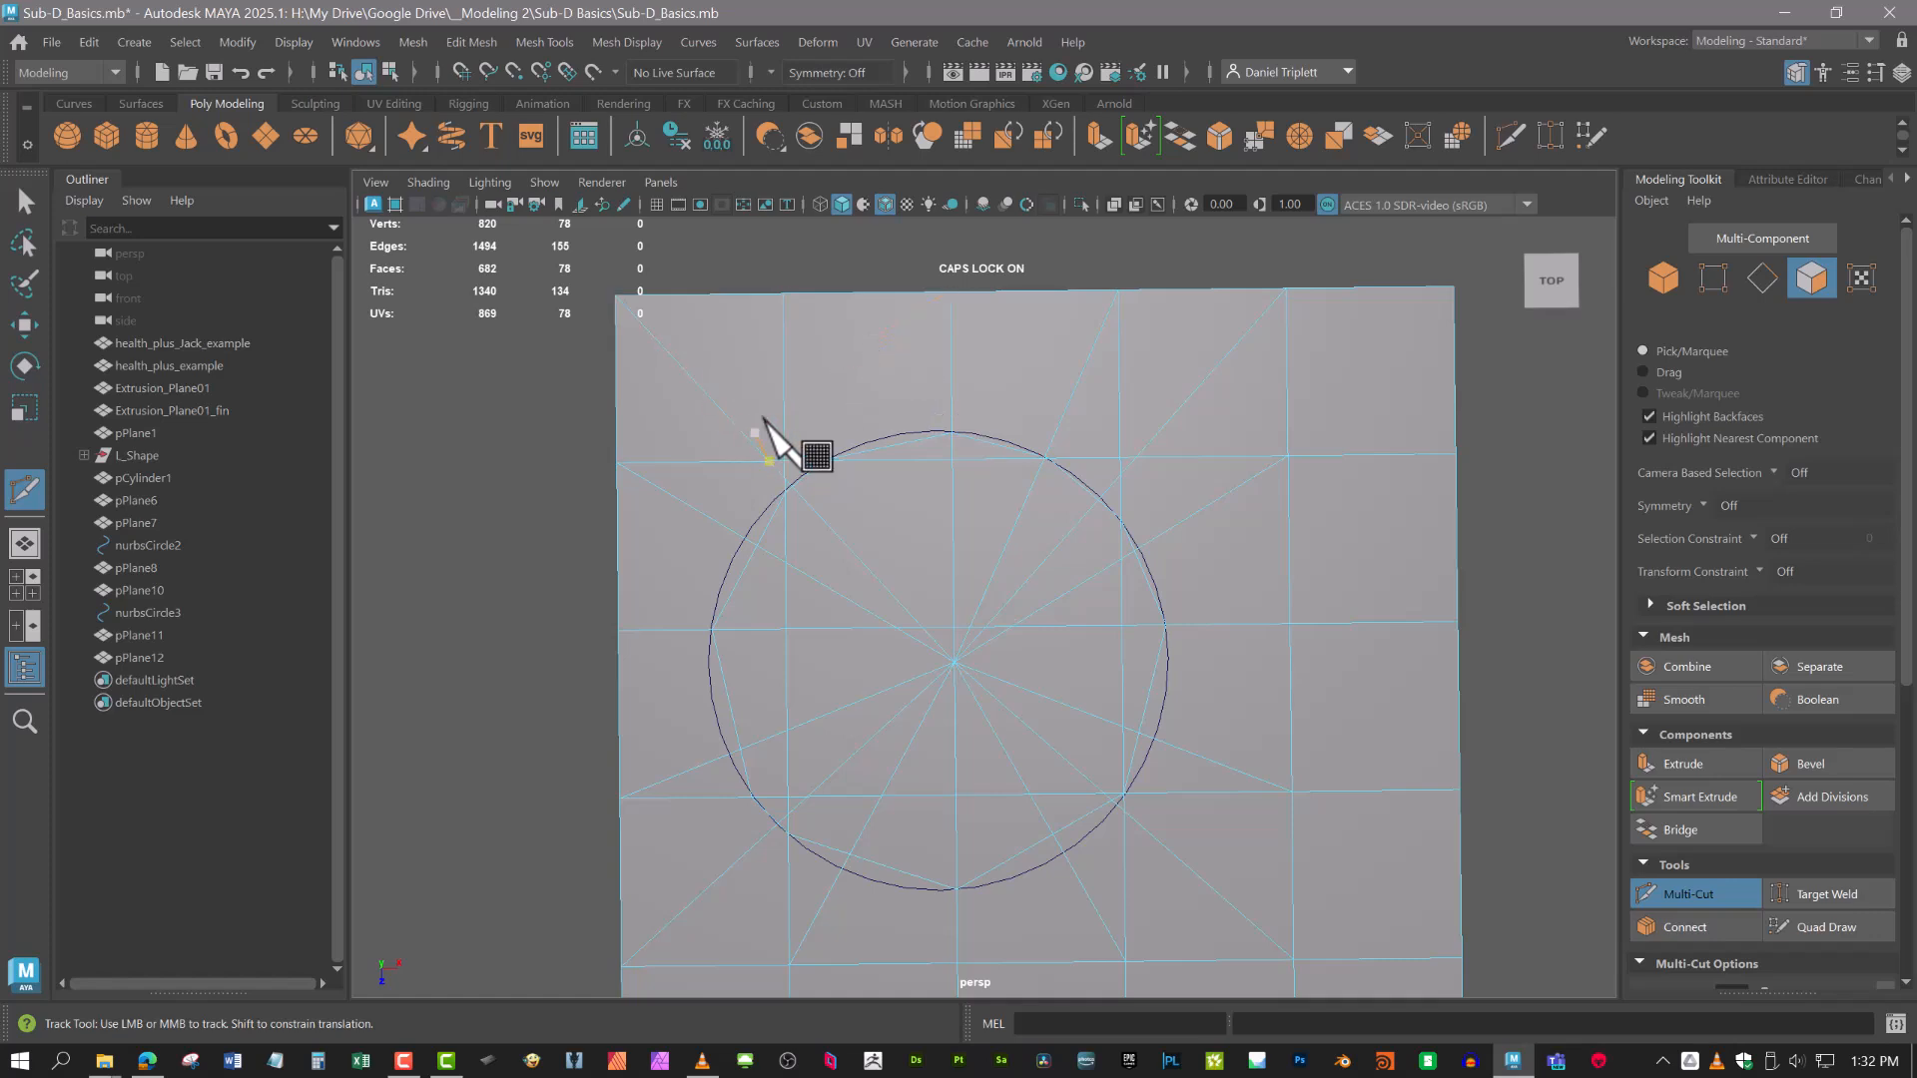
{"action": "left_click", "coordinate": [783, 294]}
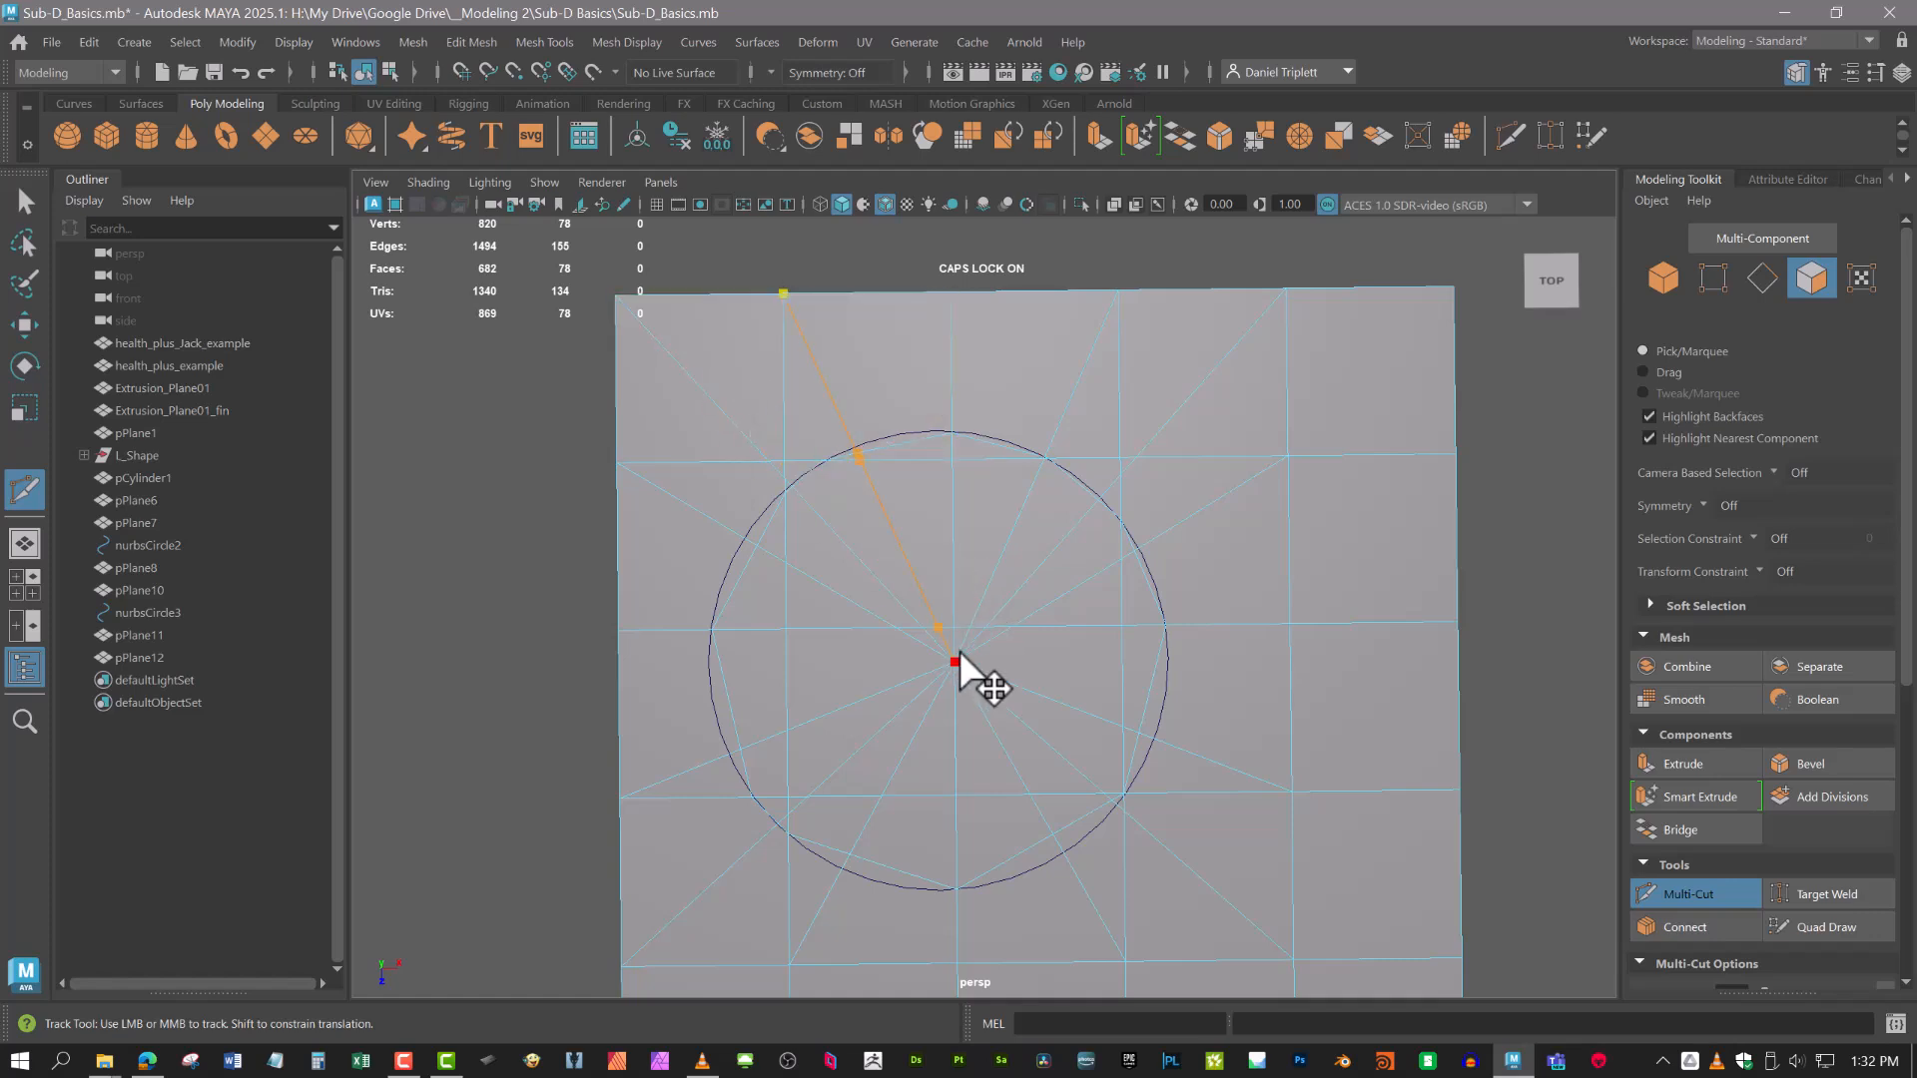
{"action": "left_click", "coordinate": [959, 655]}
{"action": "right_click", "coordinate": [960, 655]}
{"action": "middle_click_drag", "start_coordinate": [983, 677], "coordinate": [985, 565], "text": "alt"}
{"action": "left_click", "coordinate": [852, 743]}
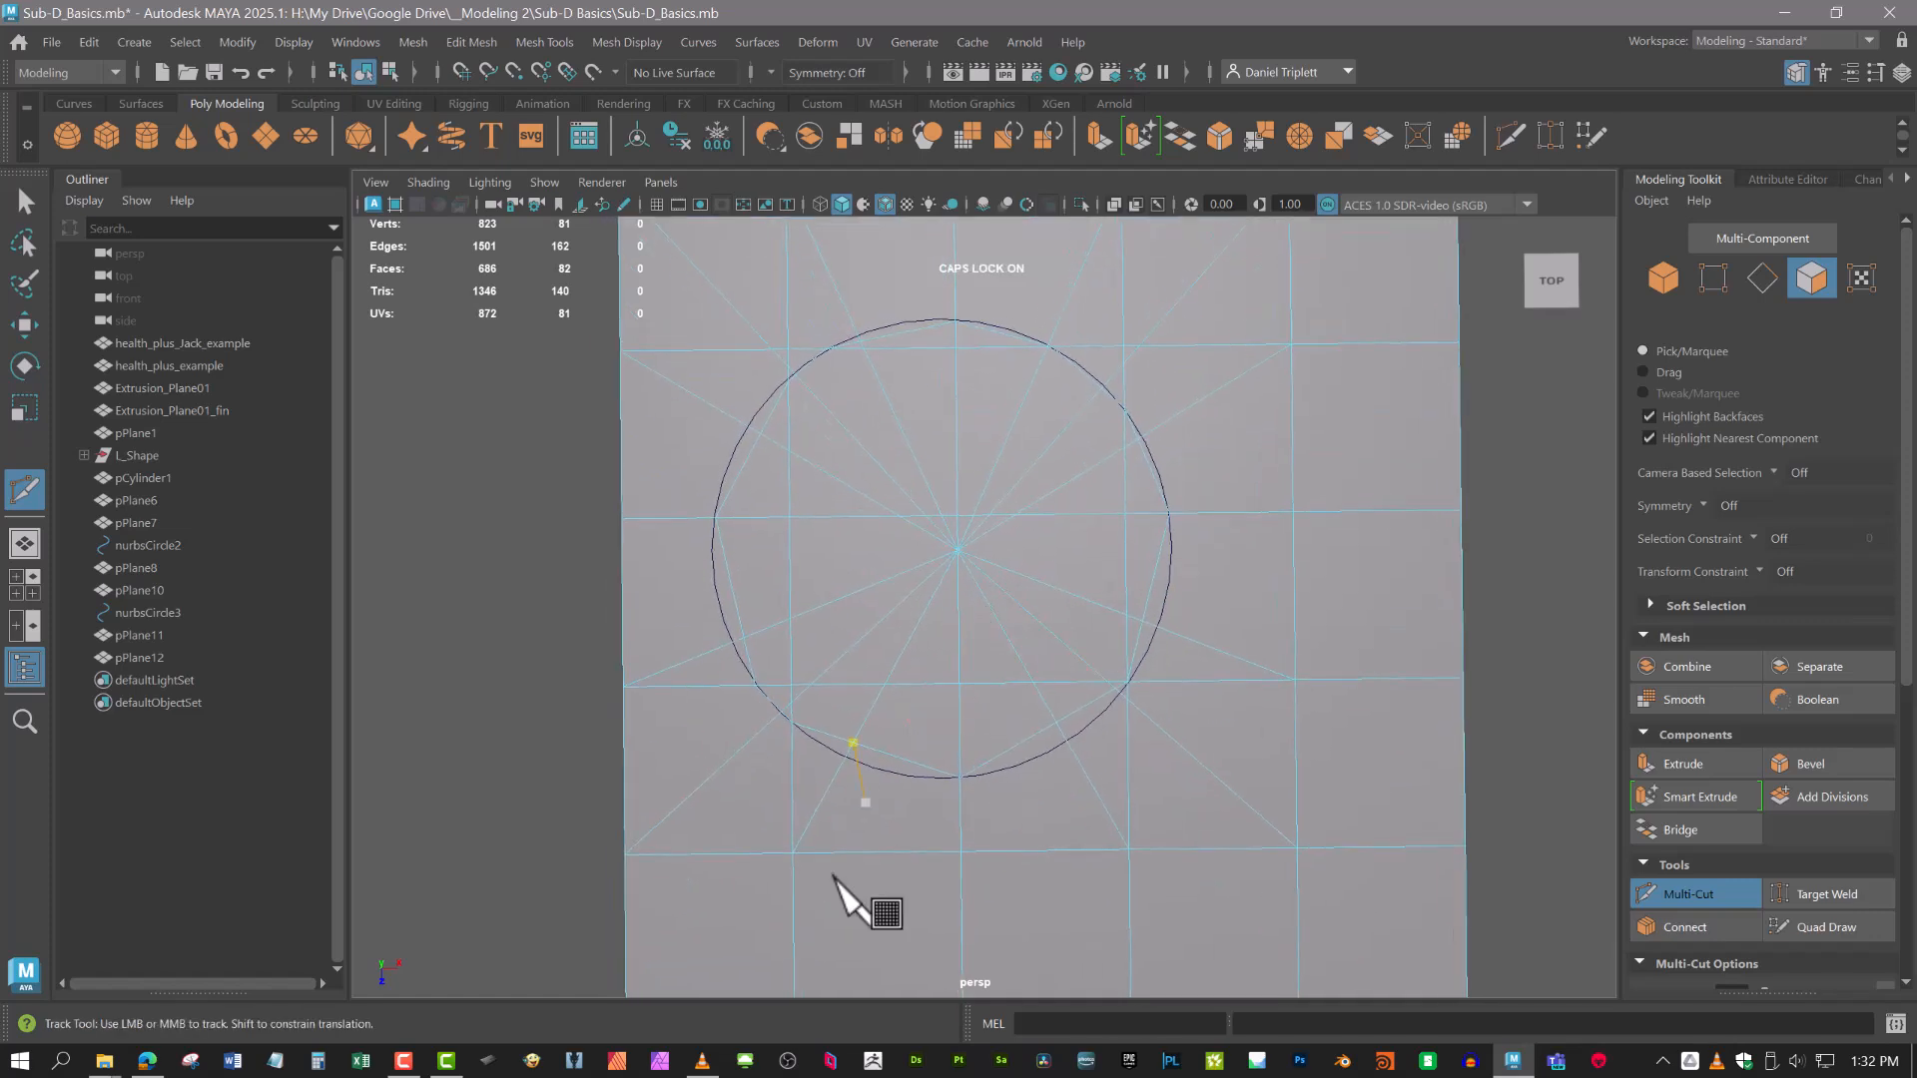
{"action": "key", "text": "Escape"}
{"action": "middle_click_drag", "start_coordinate": [872, 642], "coordinate": [928, 692], "text": "alt"}
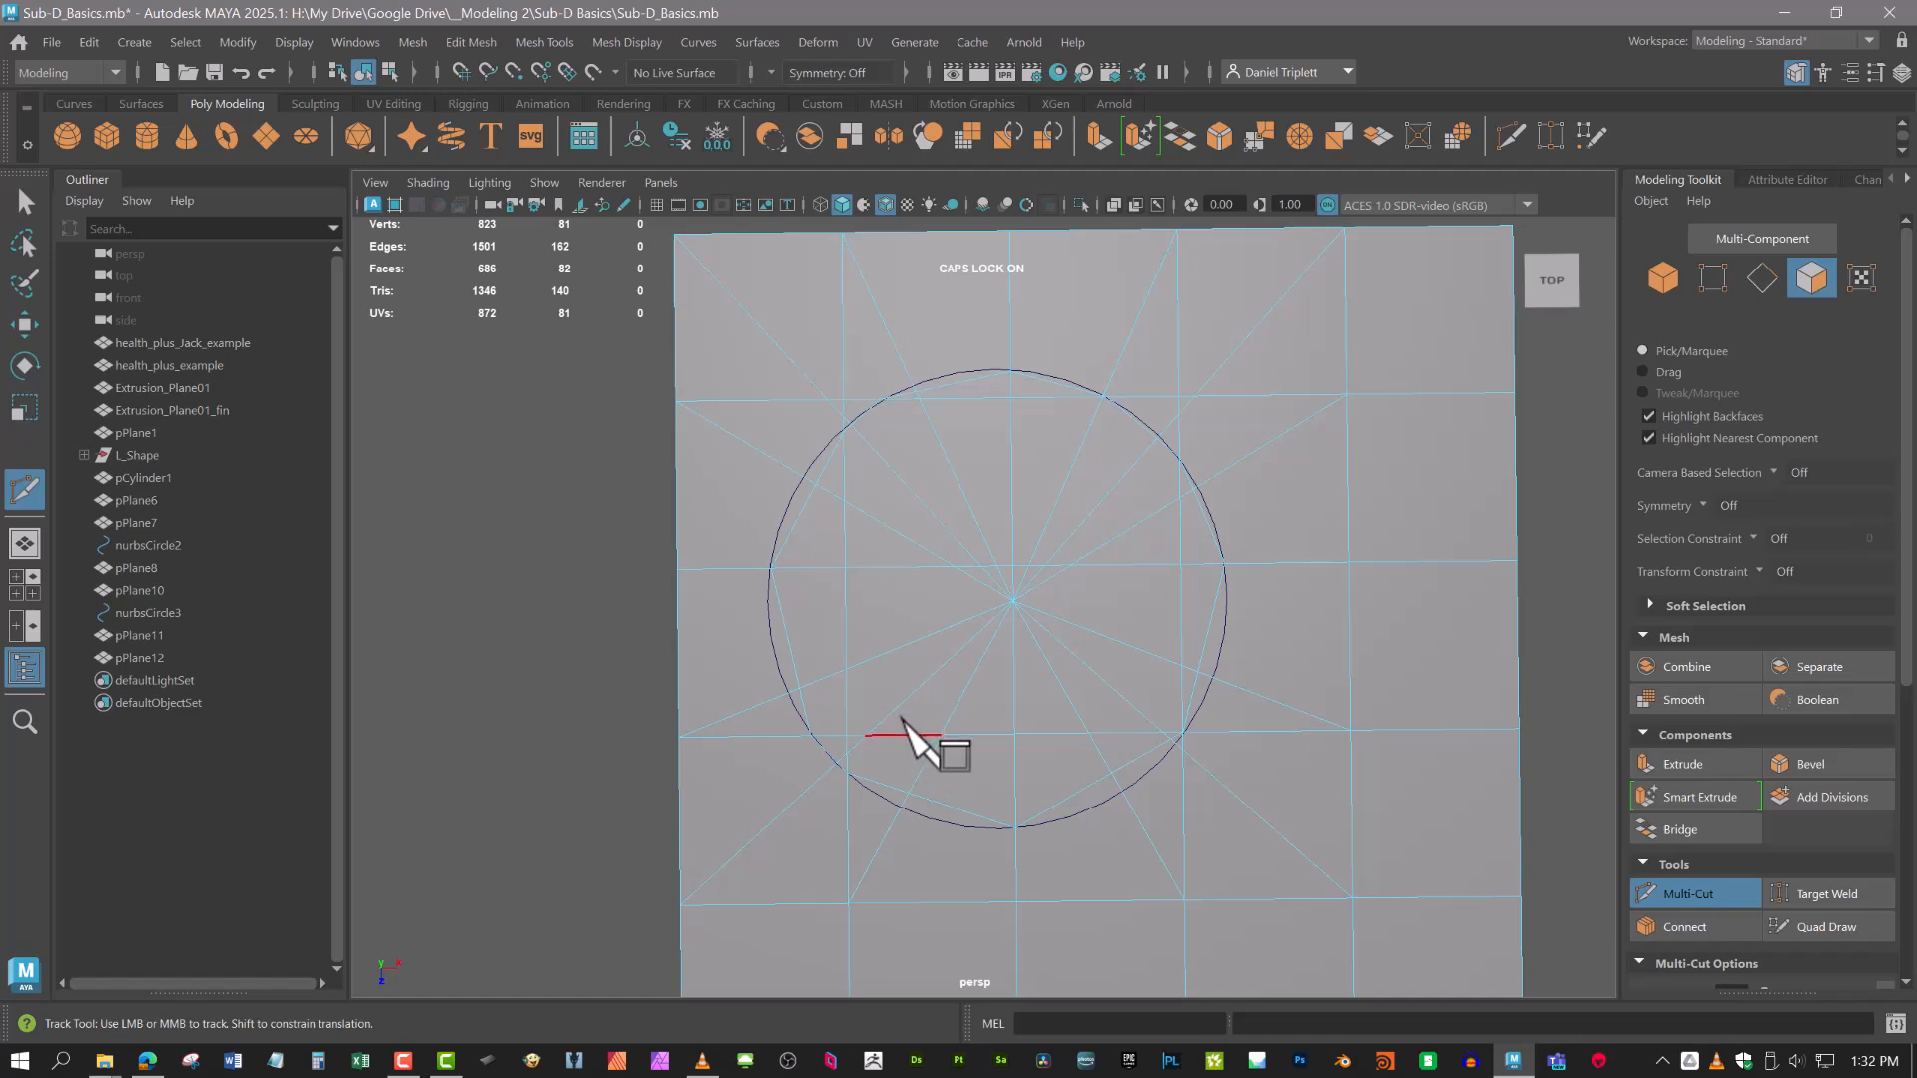
In edge mode, delete the two leftover horizontal grid edges running from the plane's left border to the circle's lower-left part.
{"action": "key", "text": "w"}
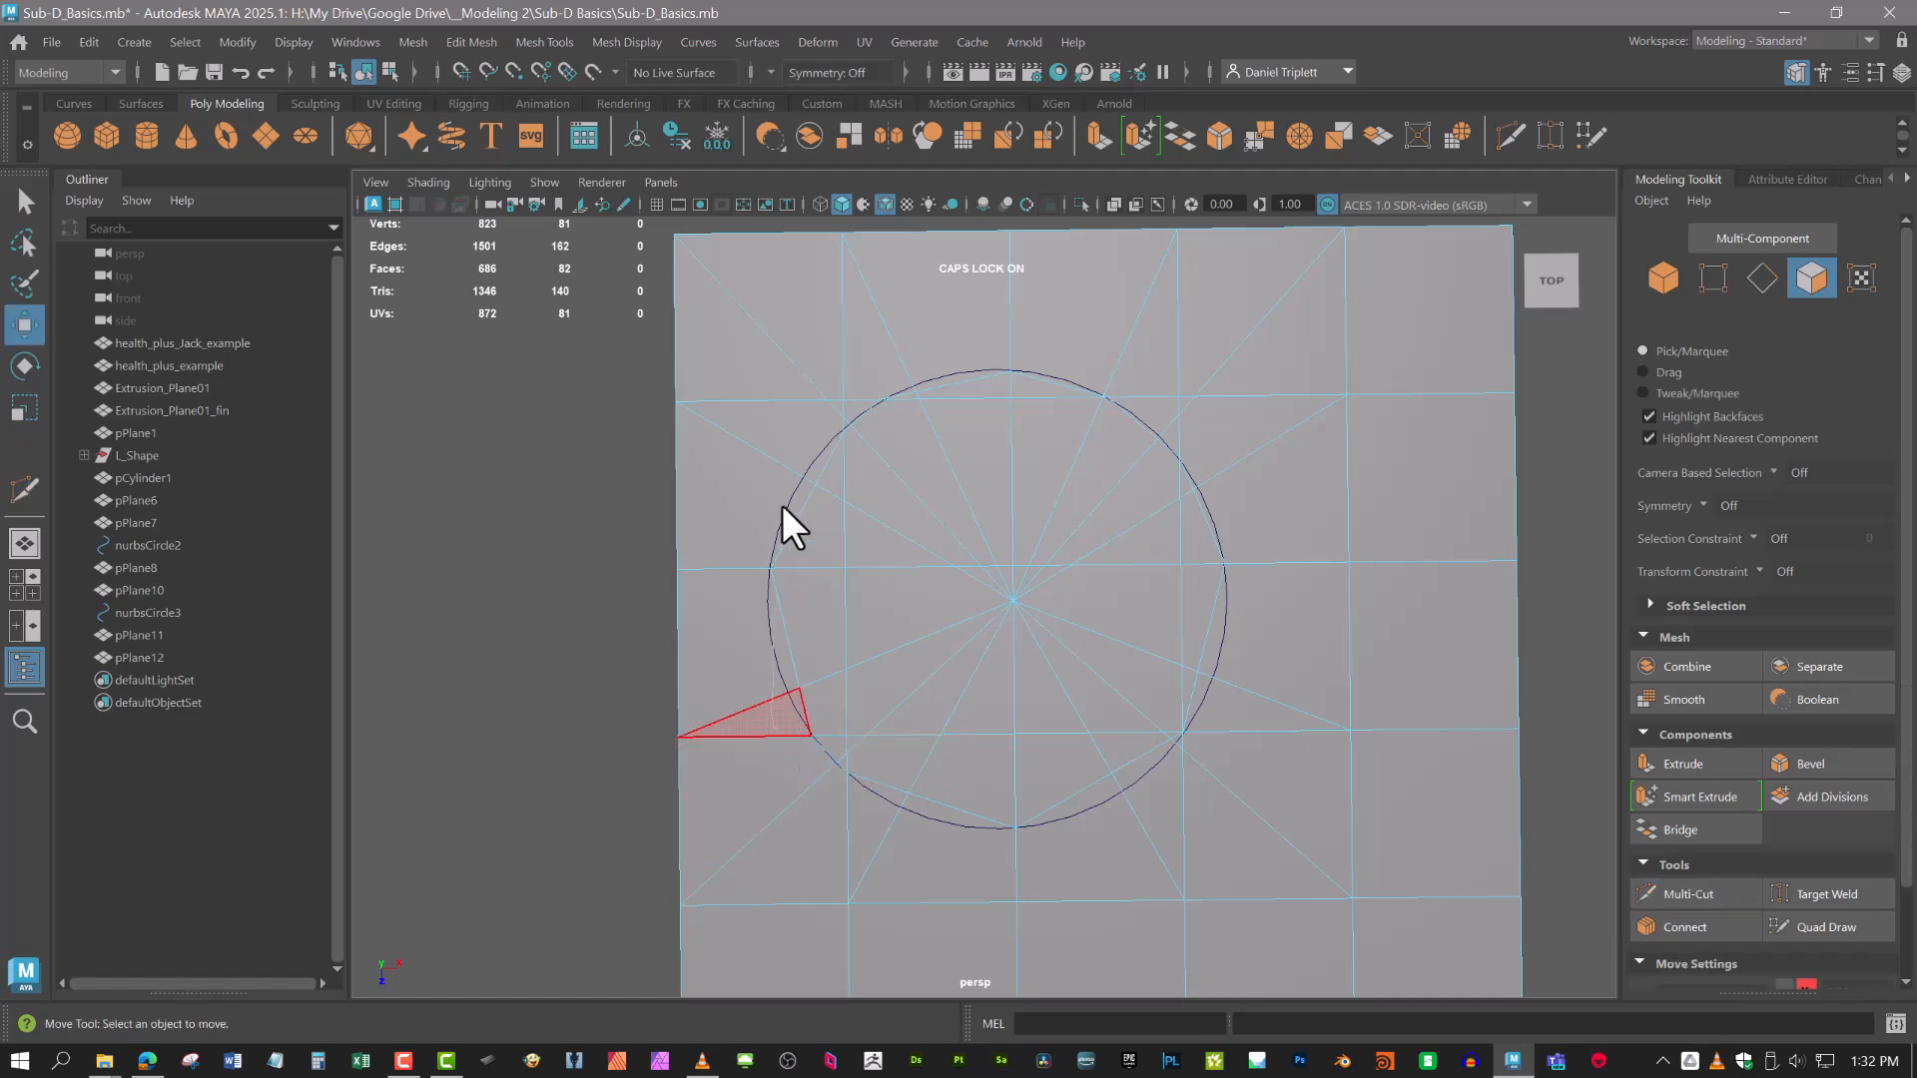
{"action": "right_click_drag", "start_coordinate": [782, 505], "coordinate": [777, 352]}
{"action": "left_click", "coordinate": [777, 730]}
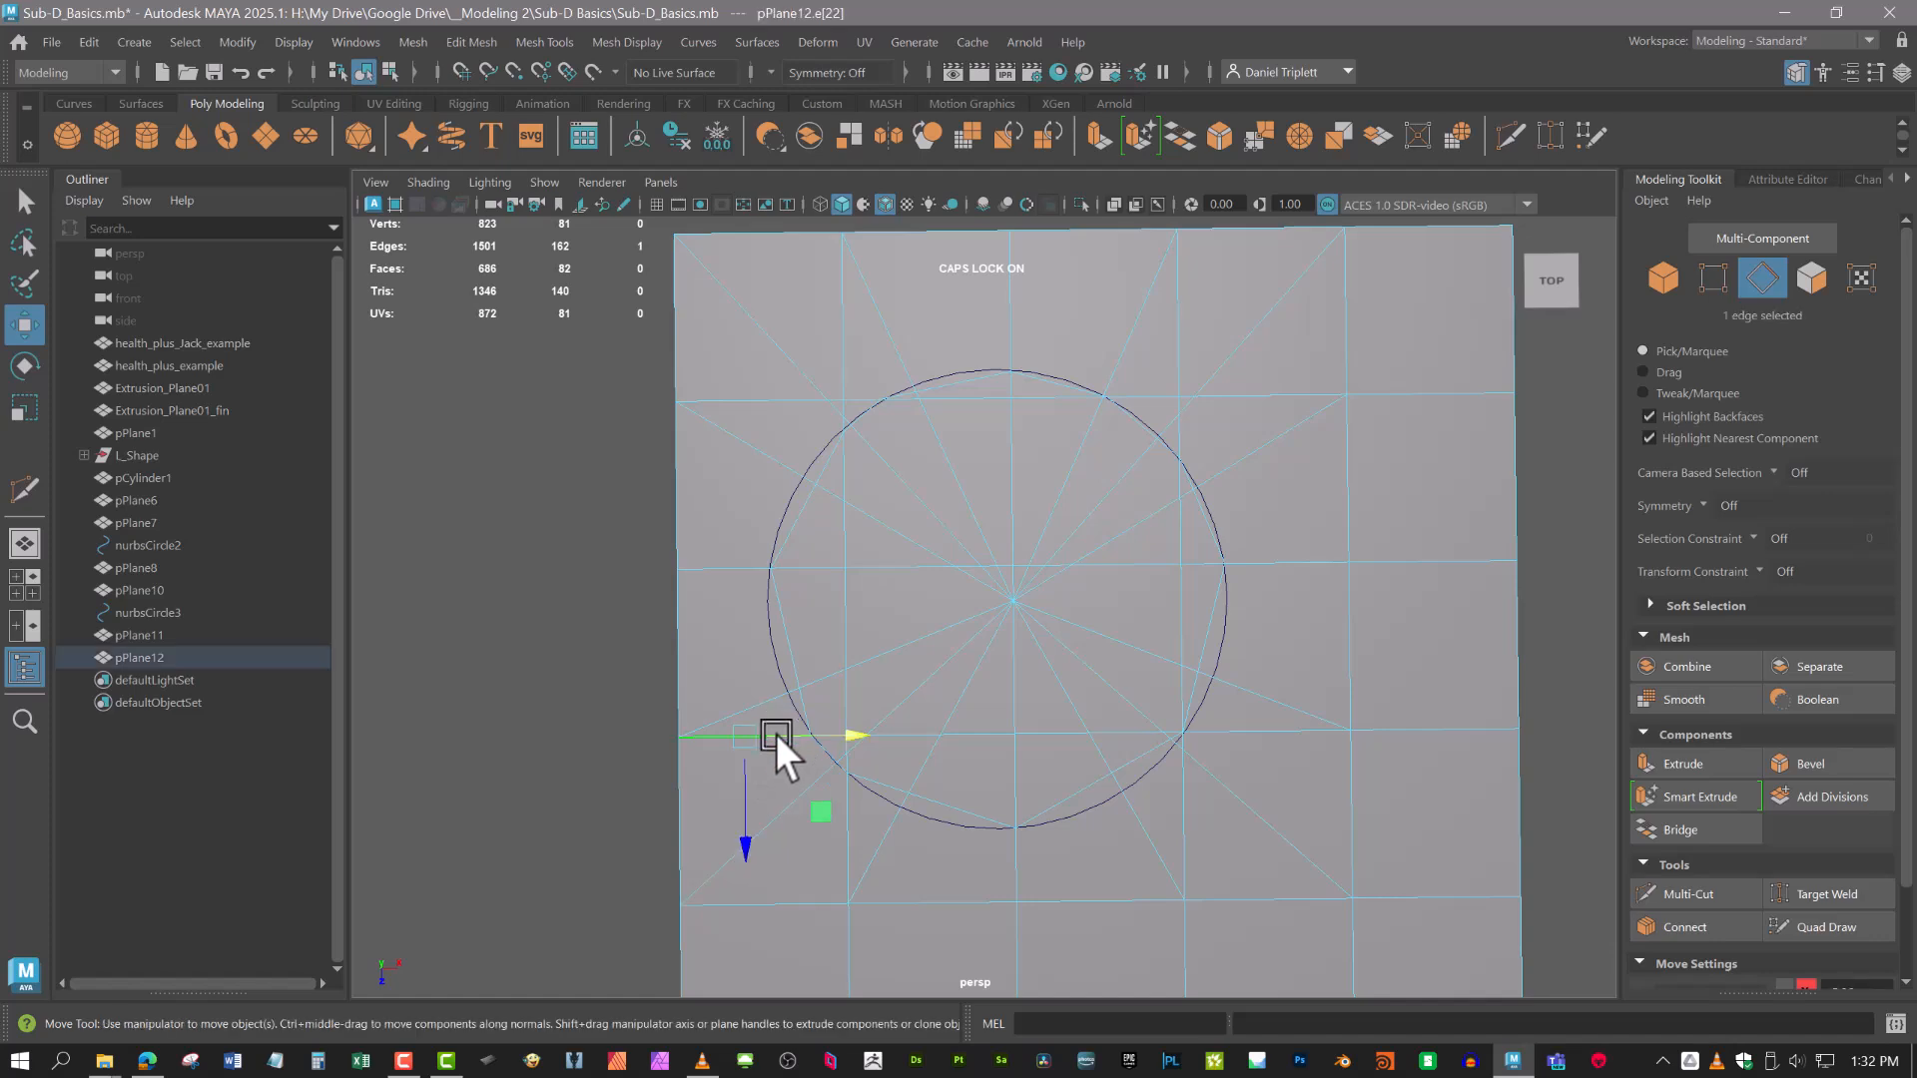
{"action": "scroll", "coordinate": [858, 797], "scroll_direction": "up", "scroll_amount": 3}
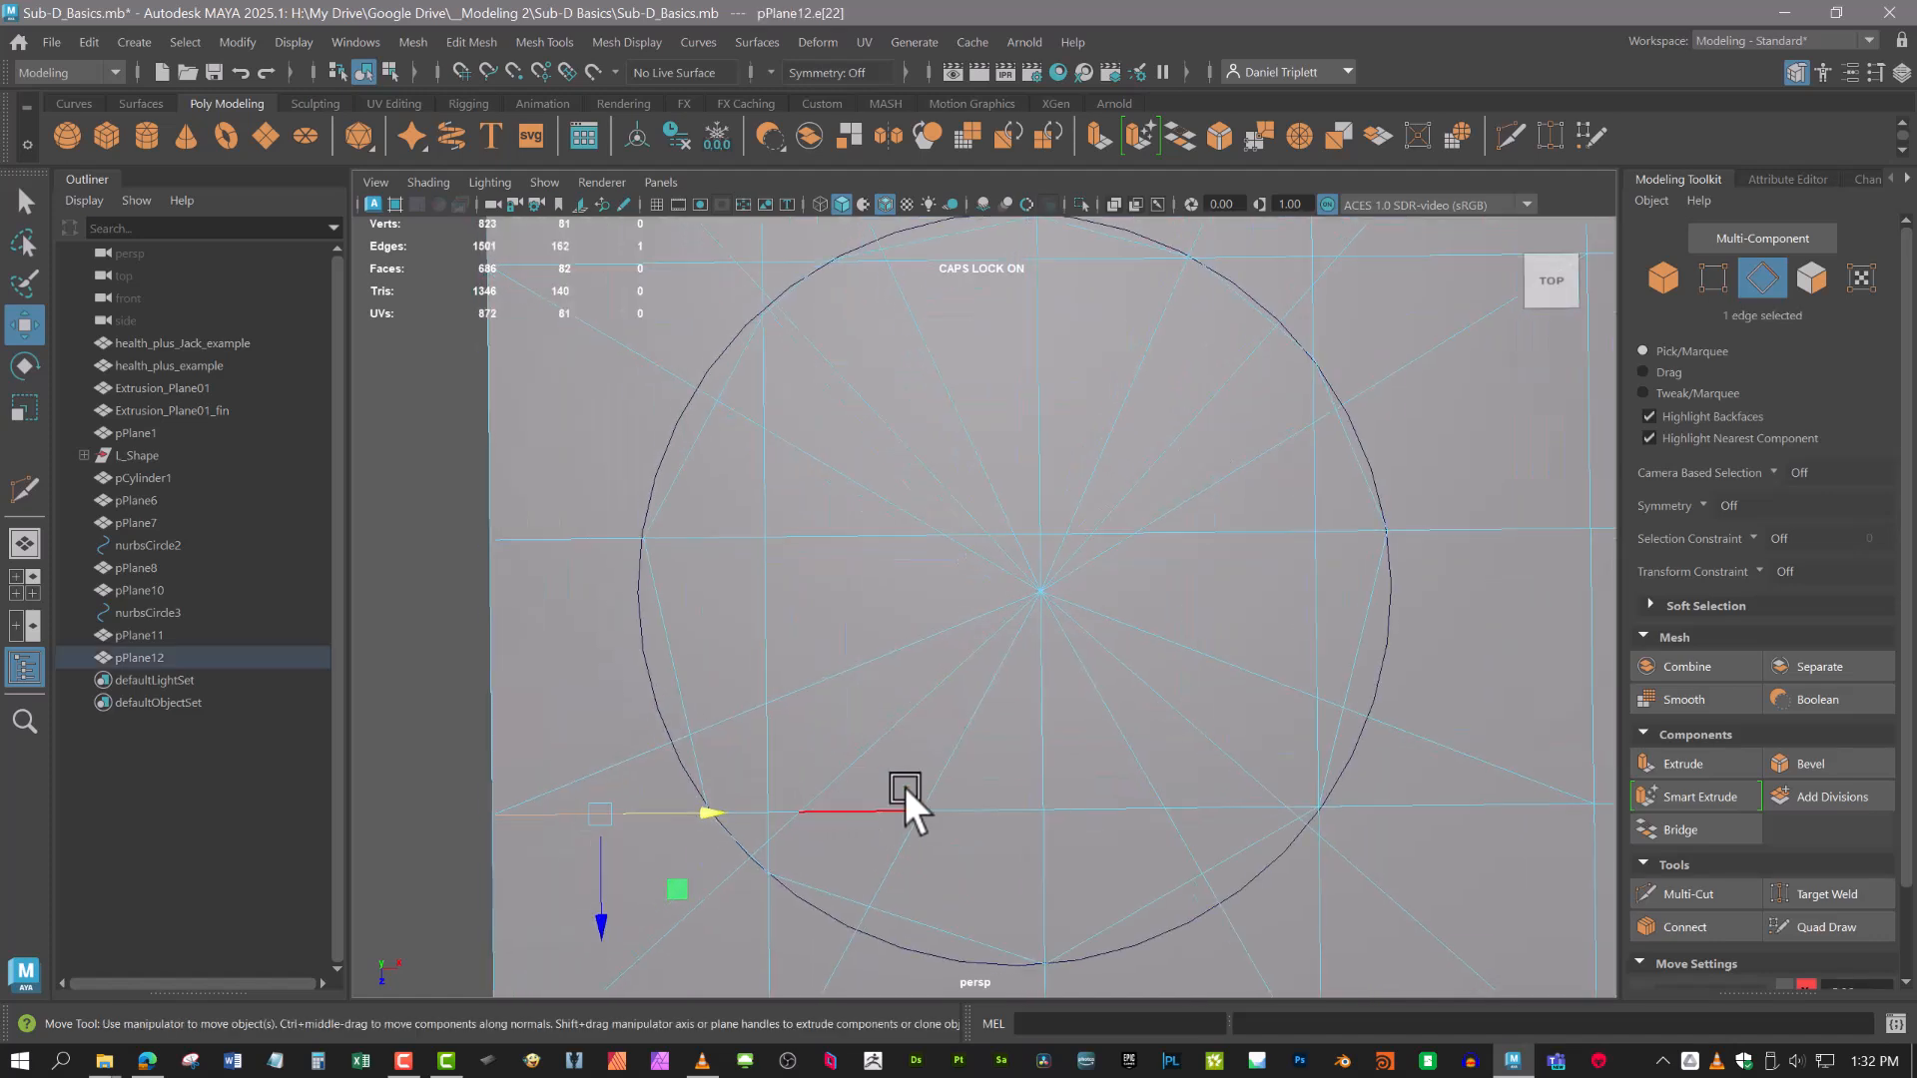
{"action": "middle_click_drag", "start_coordinate": [905, 787], "coordinate": [988, 757], "text": "alt"}
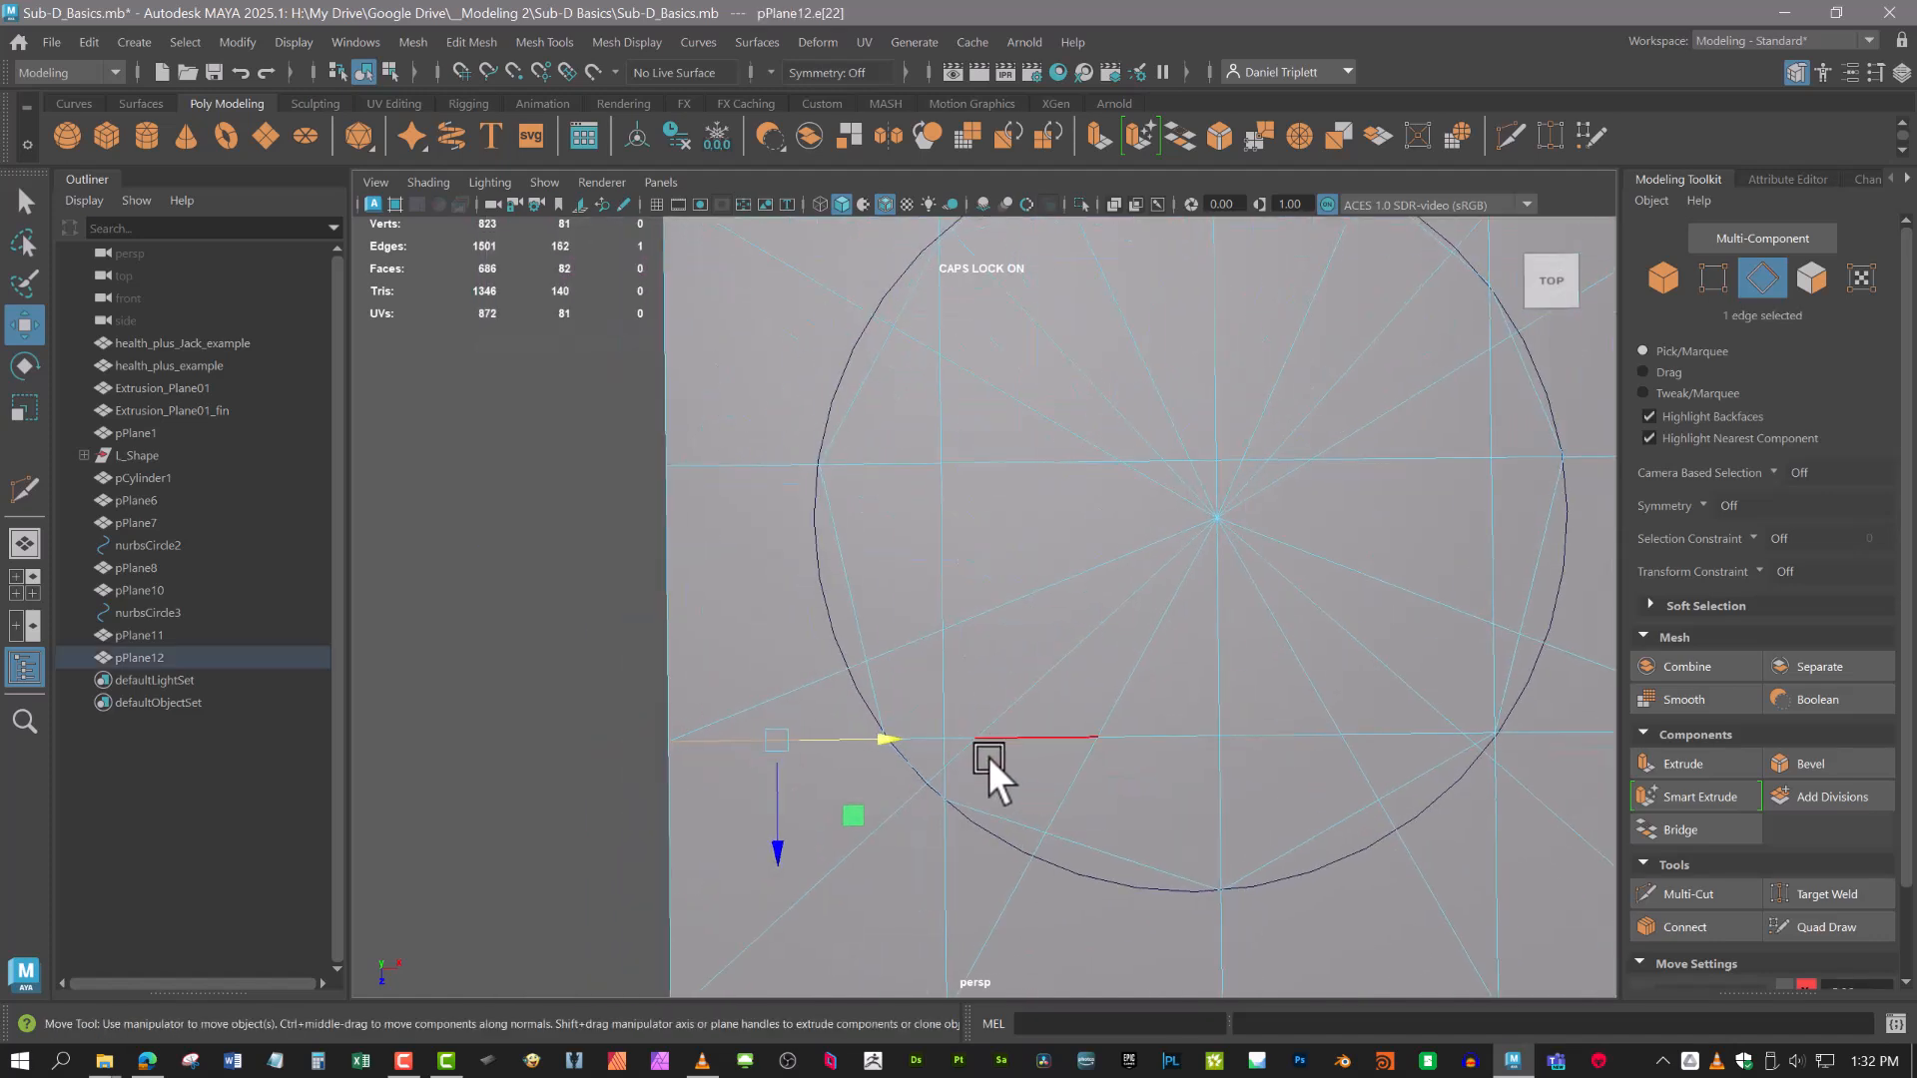
{"action": "left_click", "coordinate": [929, 735], "text": "shift"}
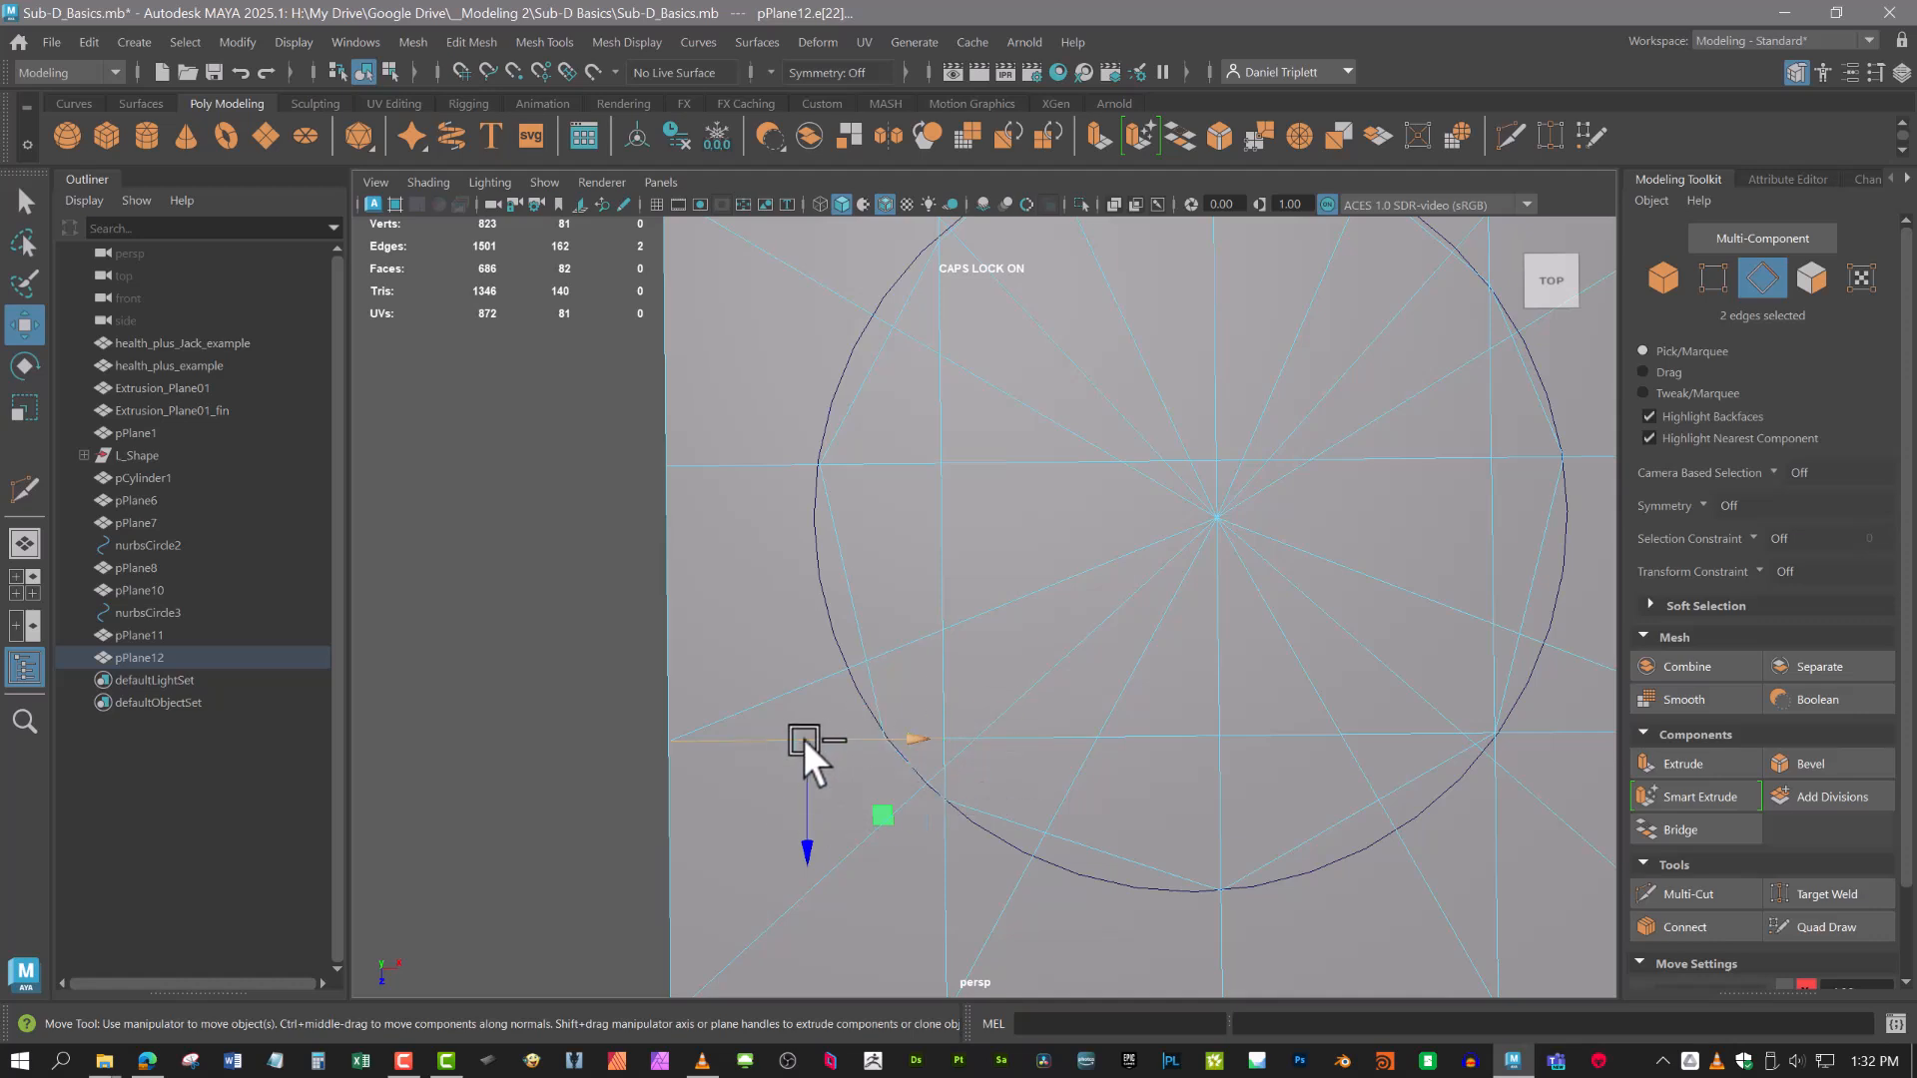
{"action": "key", "text": "Delete"}
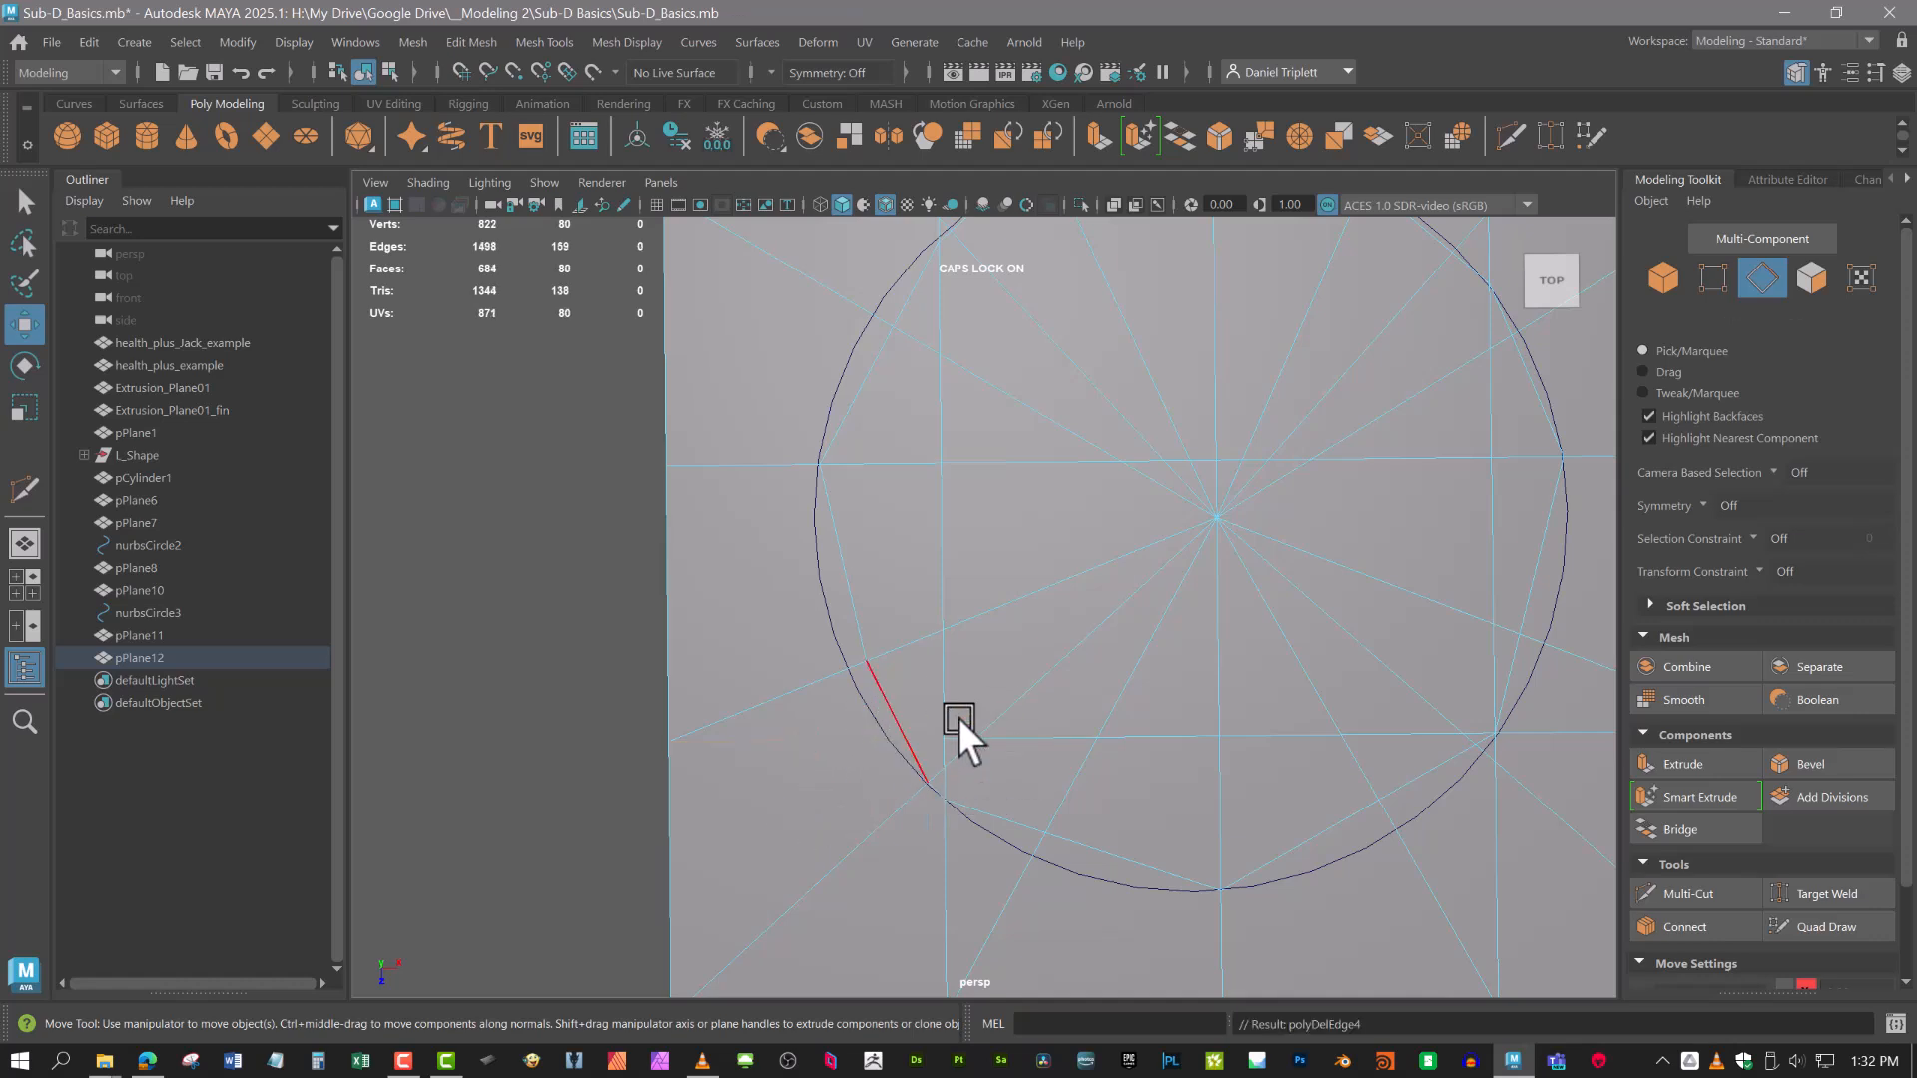
Delete the leftover vertical grid edges between the plane's top border and the circle's upper-left part.
{"action": "middle_click_drag", "start_coordinate": [953, 724], "coordinate": [897, 792], "text": "alt"}
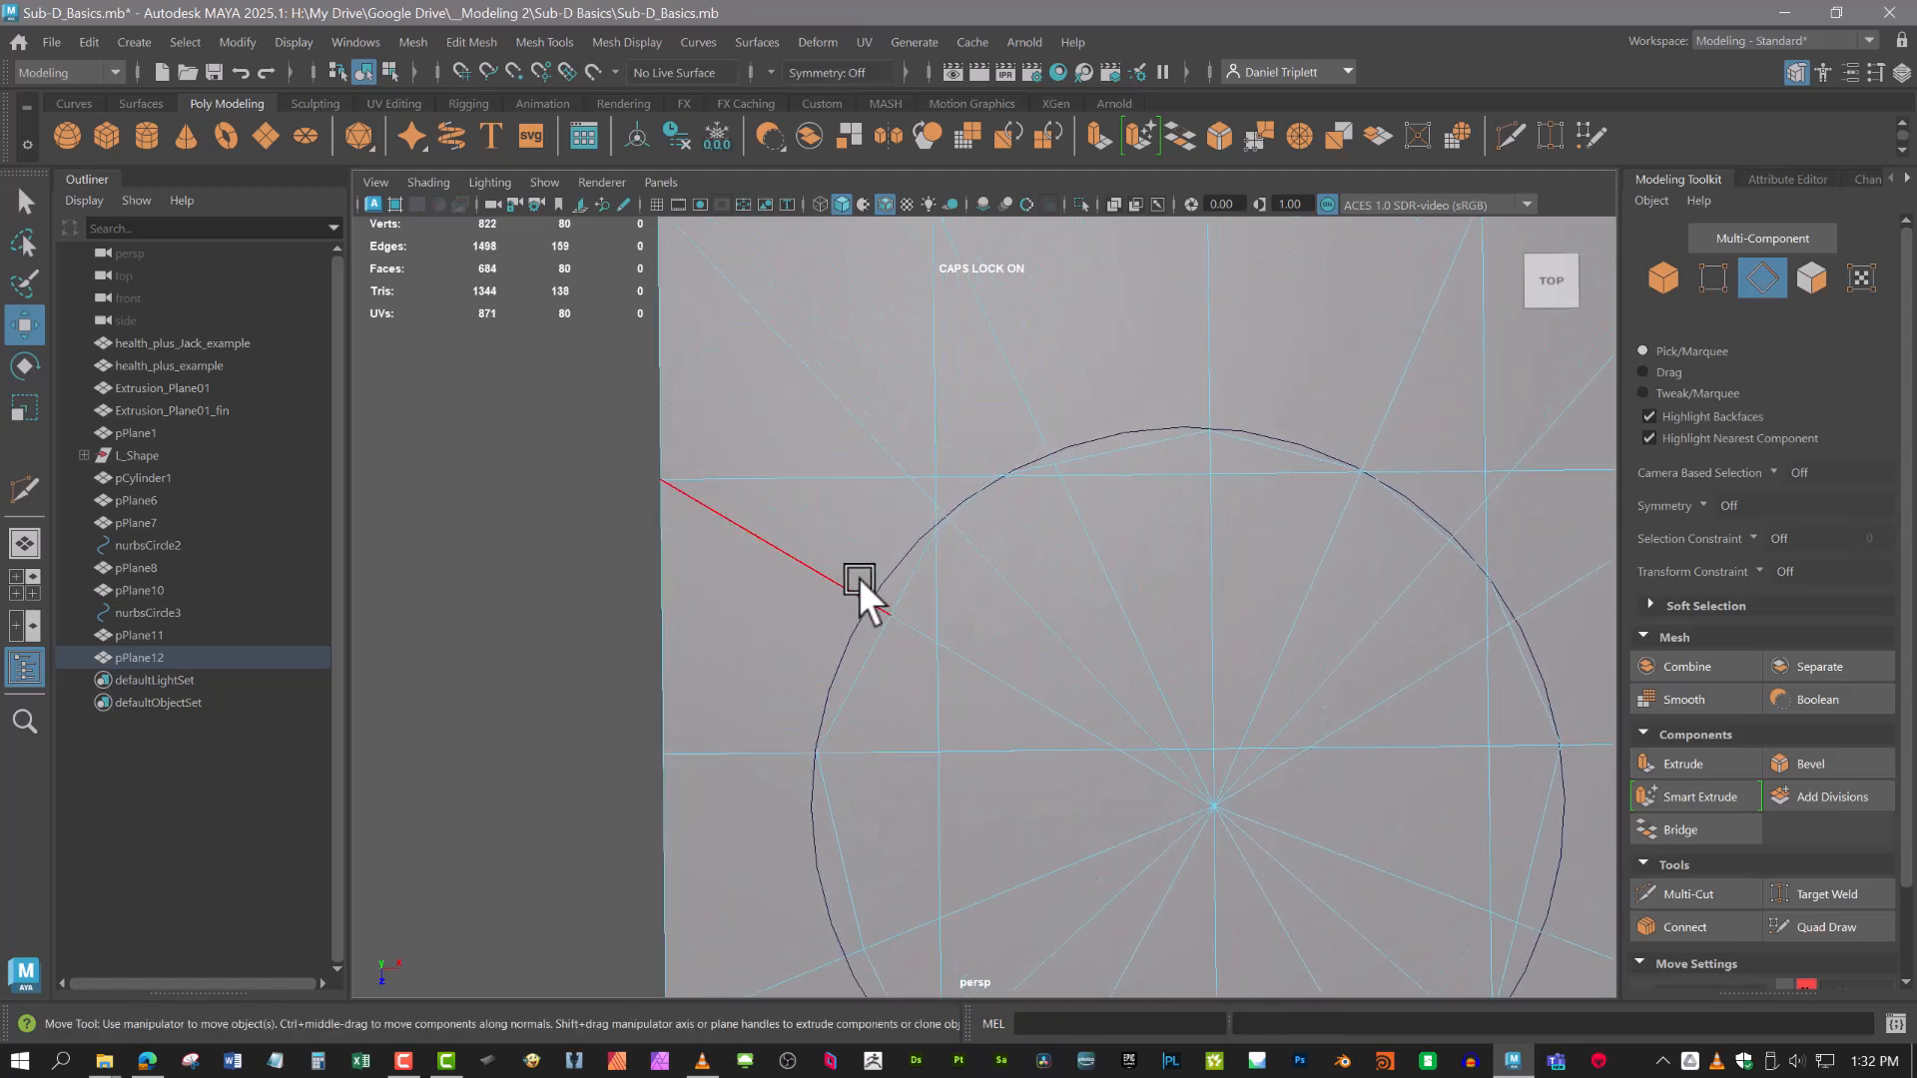
{"action": "middle_click_drag", "start_coordinate": [943, 663], "coordinate": [889, 739], "text": "alt"}
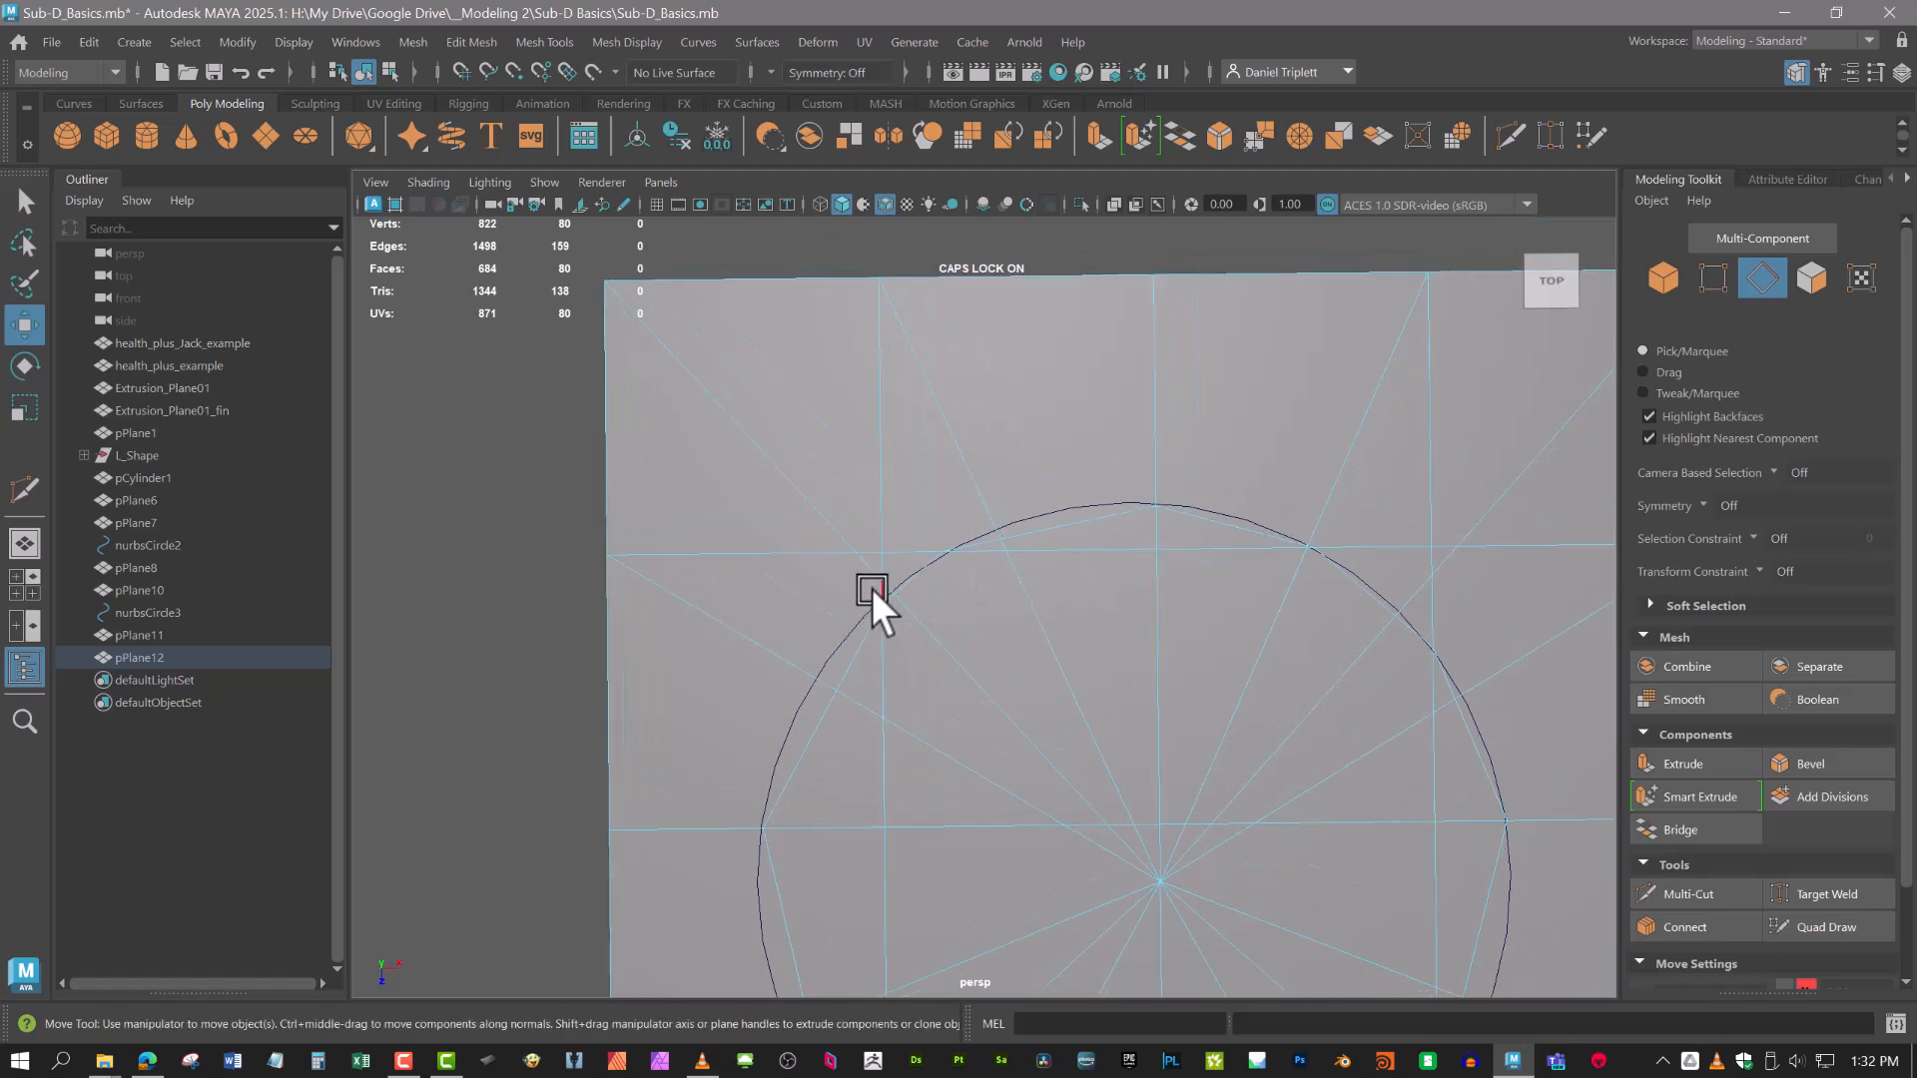
{"action": "left_click", "coordinate": [874, 589]}
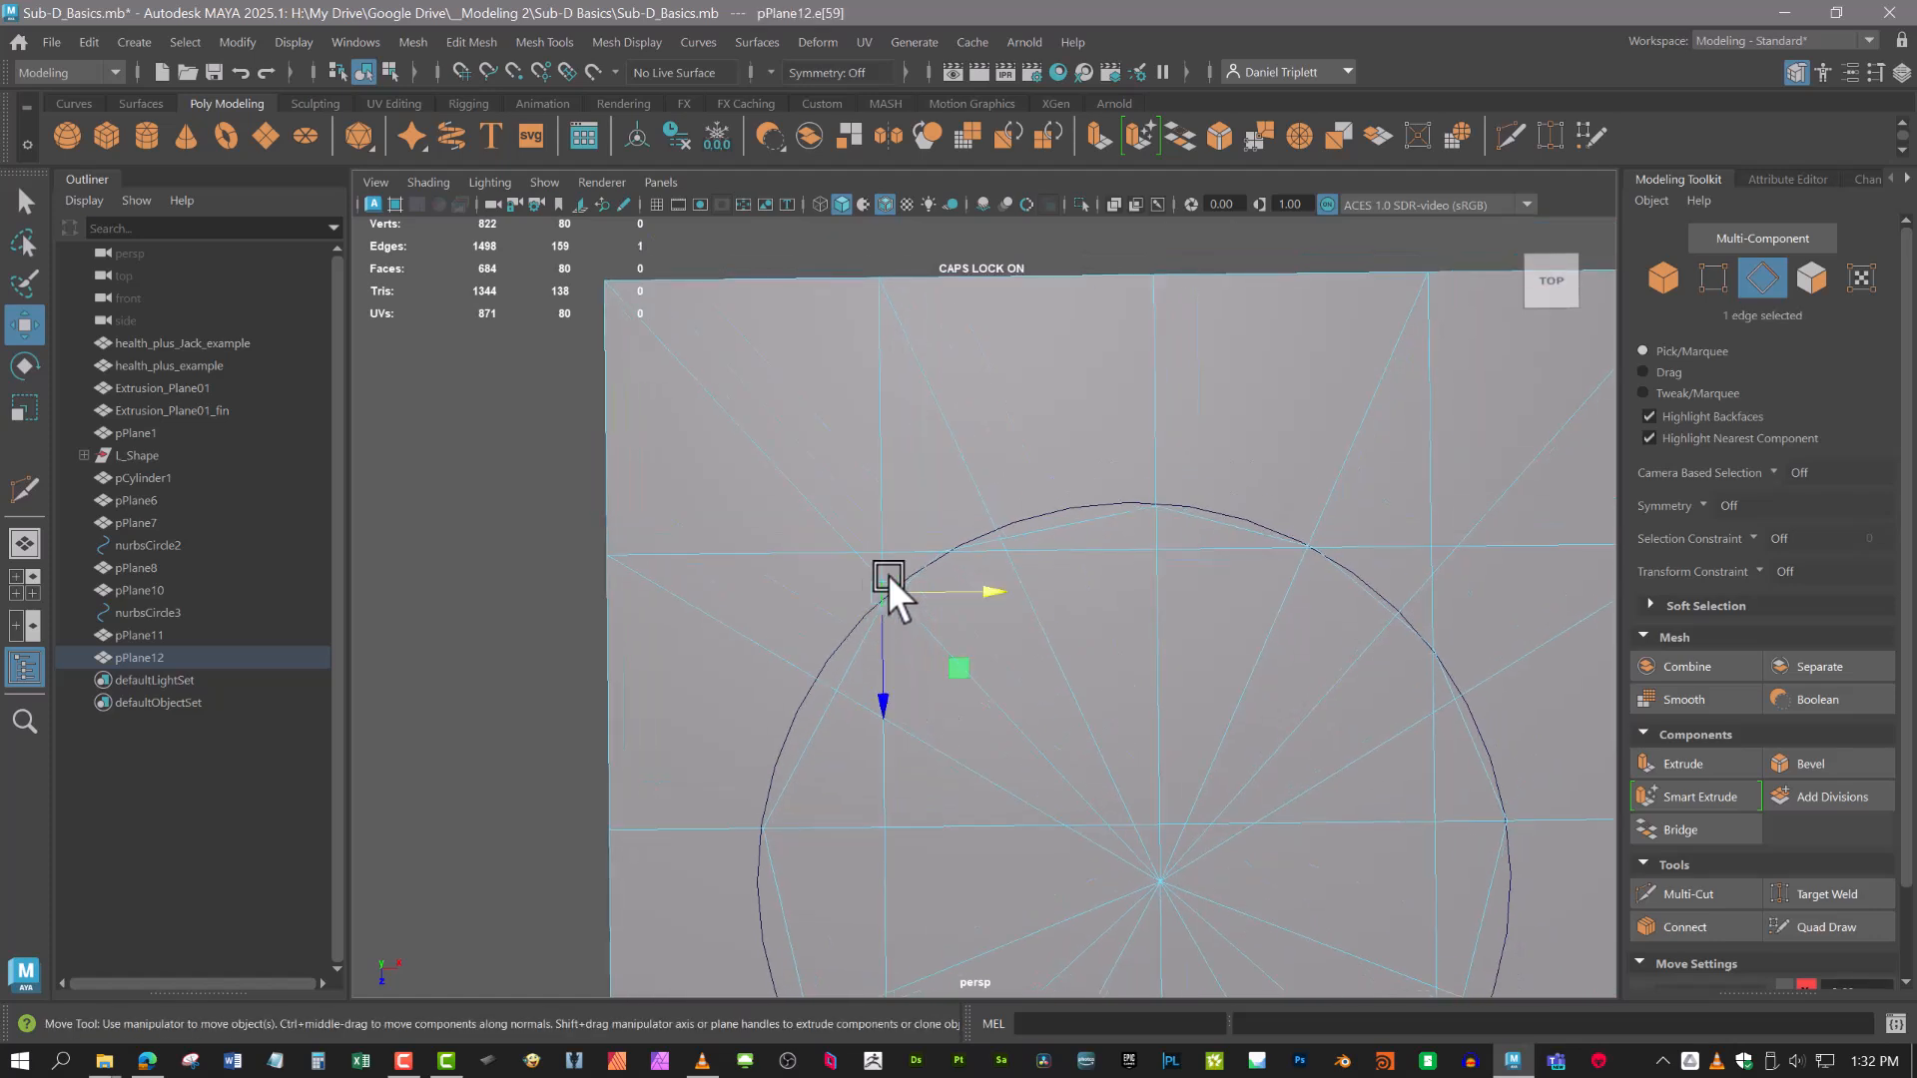
{"action": "double_click", "coordinate": [875, 489]}
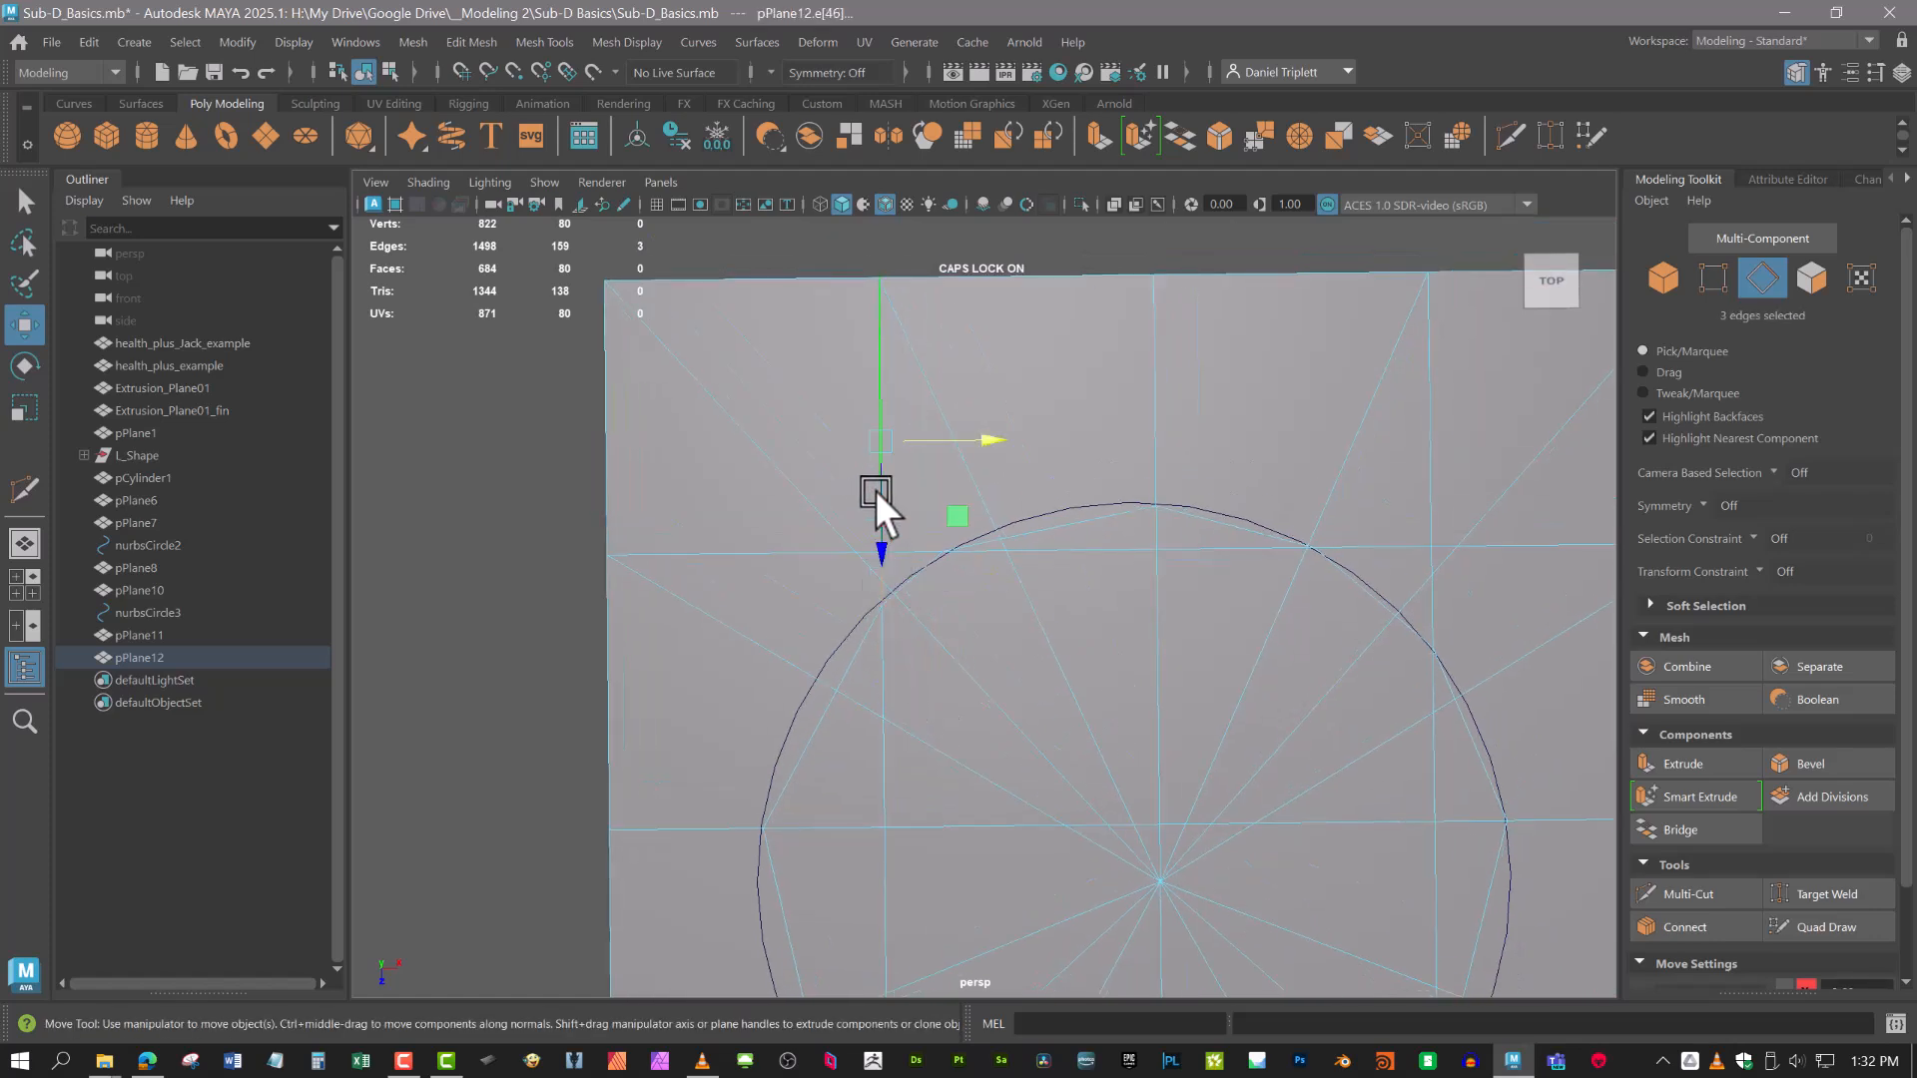
{"action": "key", "text": "Delete"}
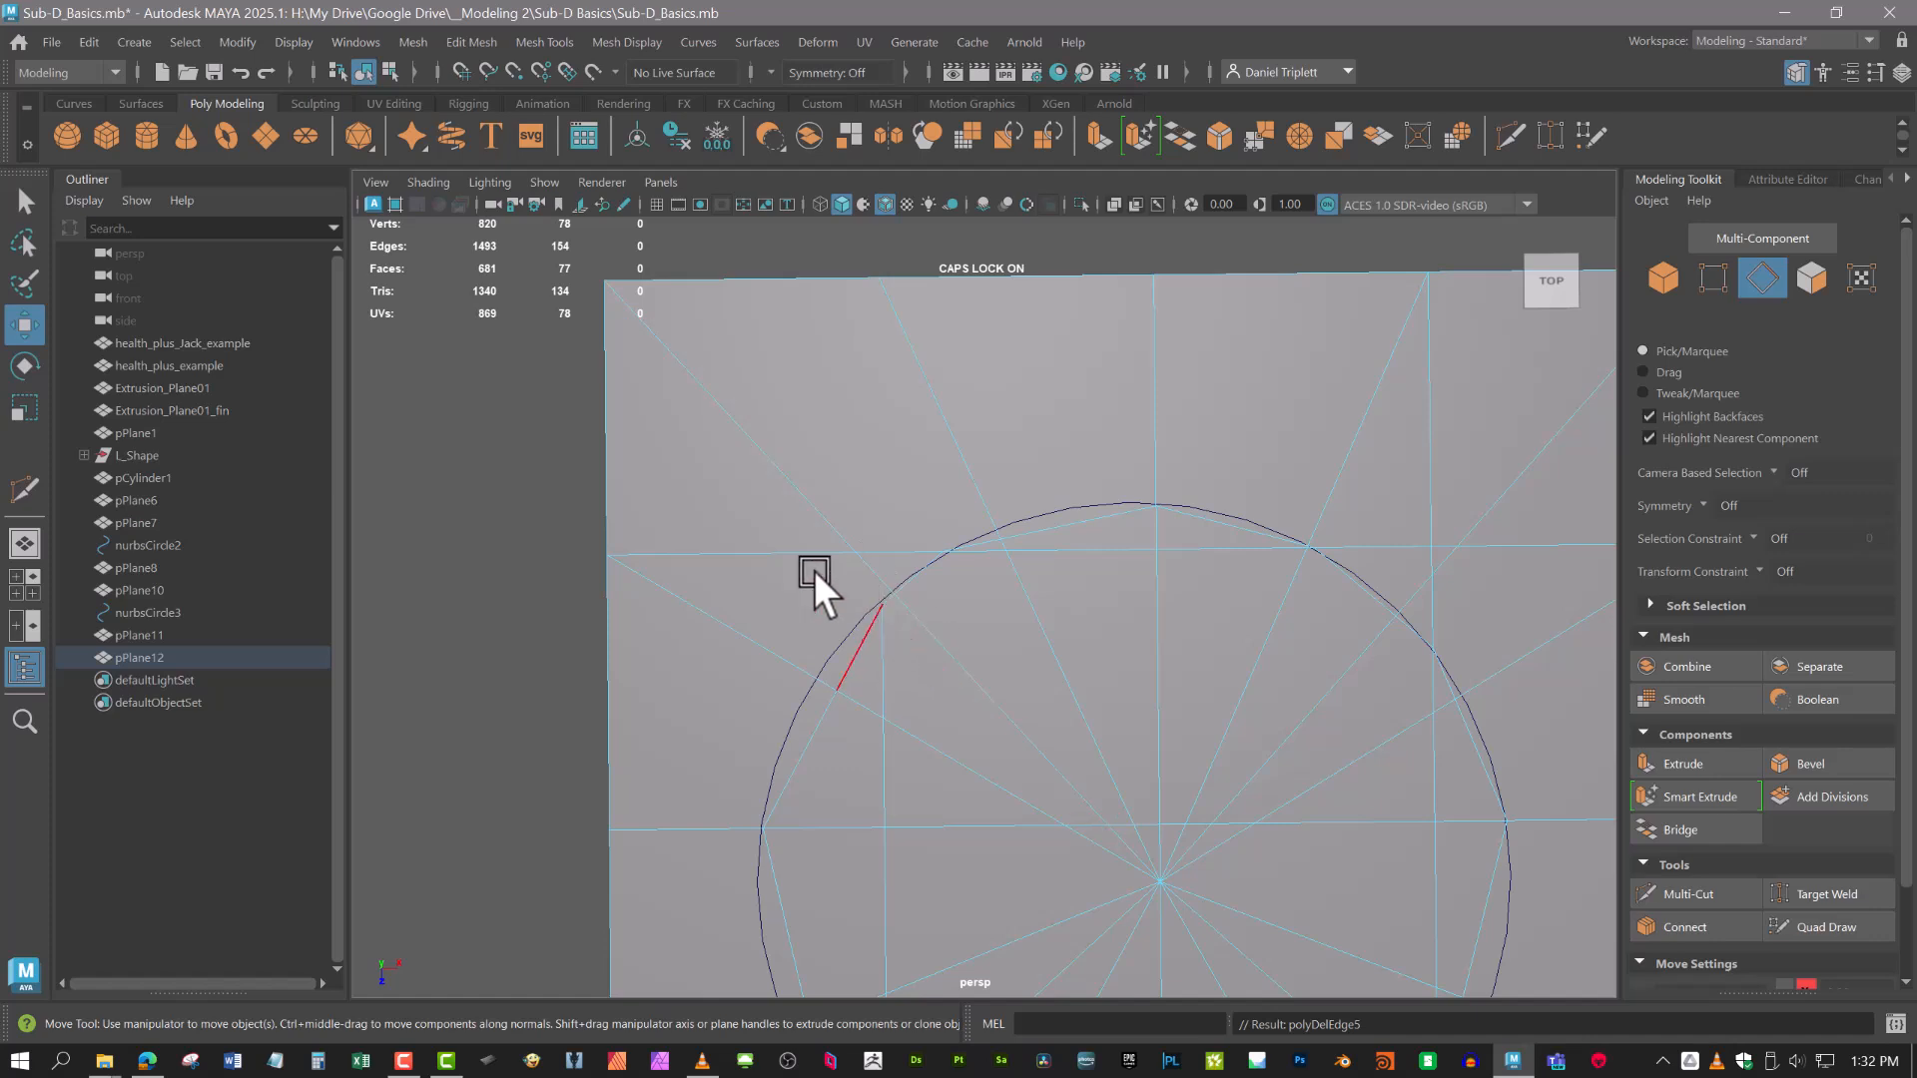
Delete the horizontal grid edges between the left border and the circle's upper-left part, plus the short vertical edge just inside it.
{"action": "left_click", "coordinate": [751, 553]}
{"action": "left_click", "coordinate": [905, 545], "text": "shift"}
{"action": "left_click", "coordinate": [975, 551], "text": "shift"}
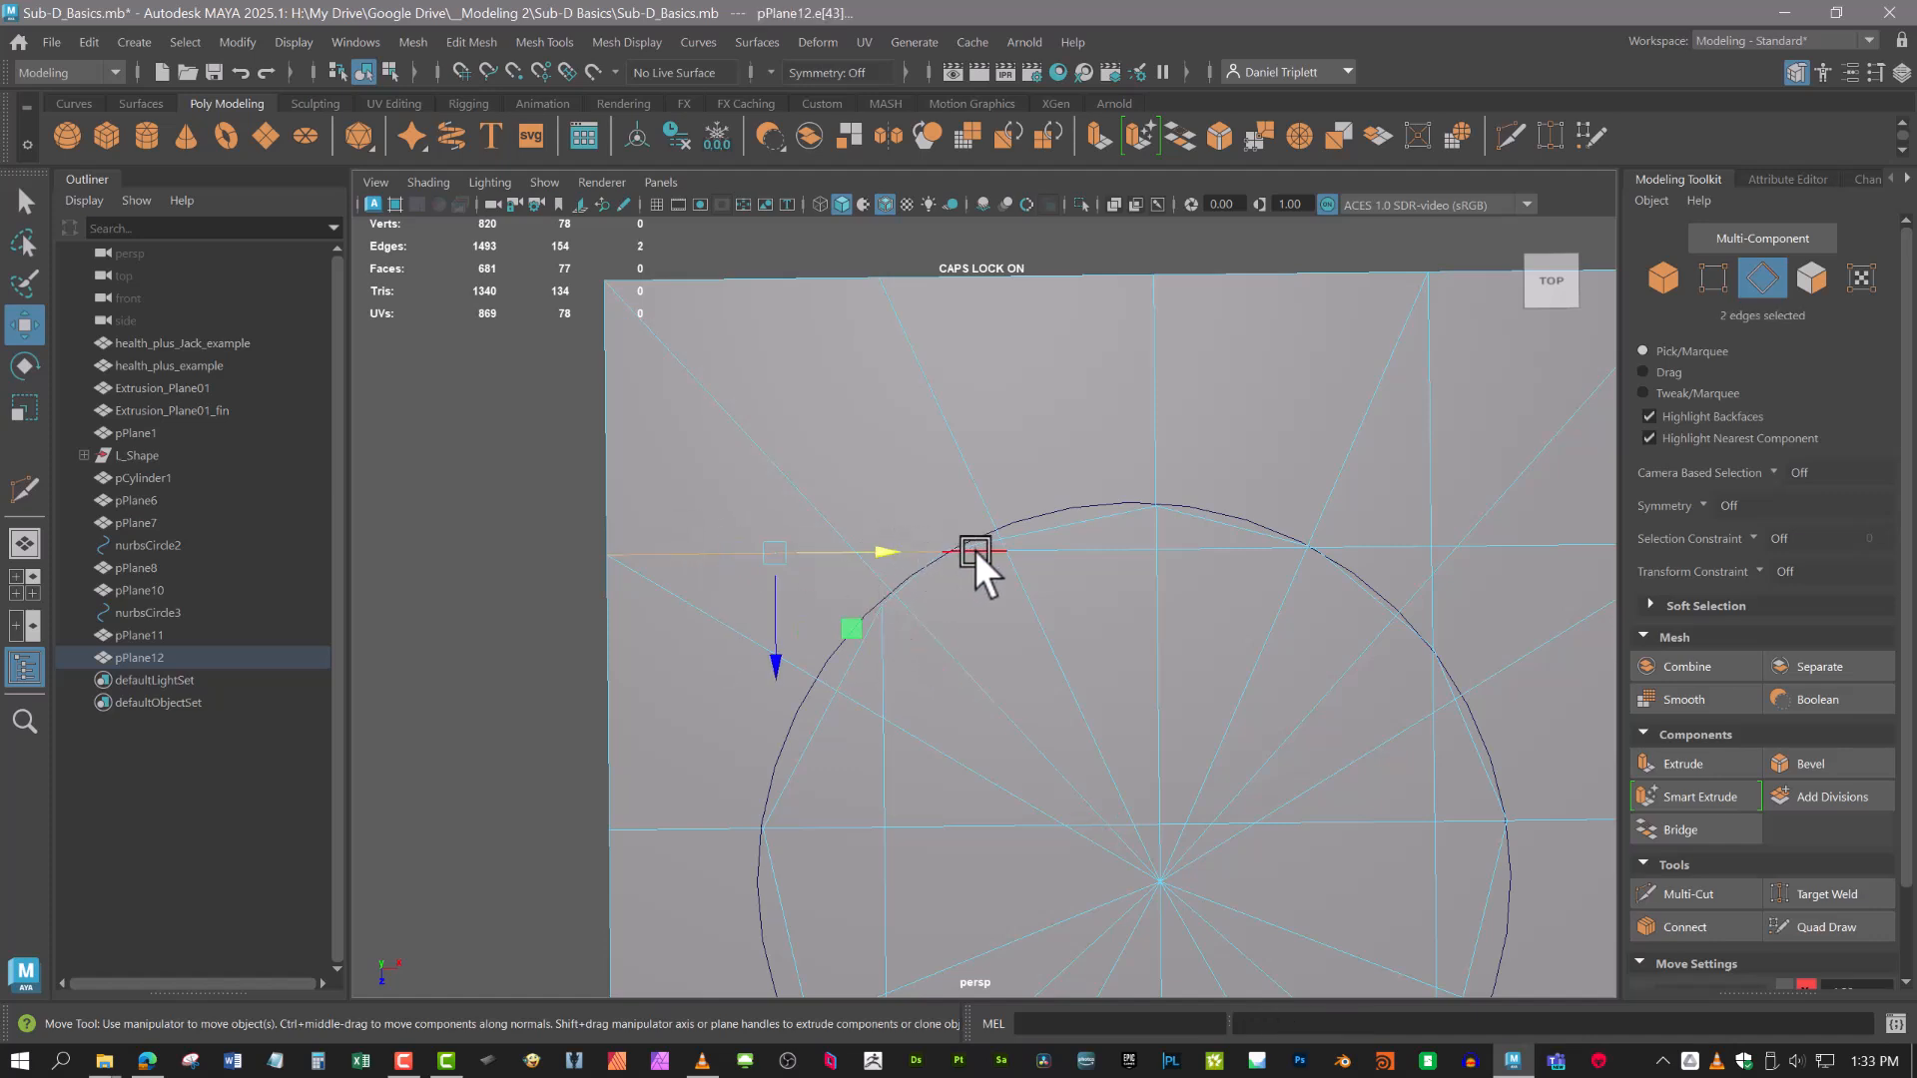
{"action": "key", "text": "Delete"}
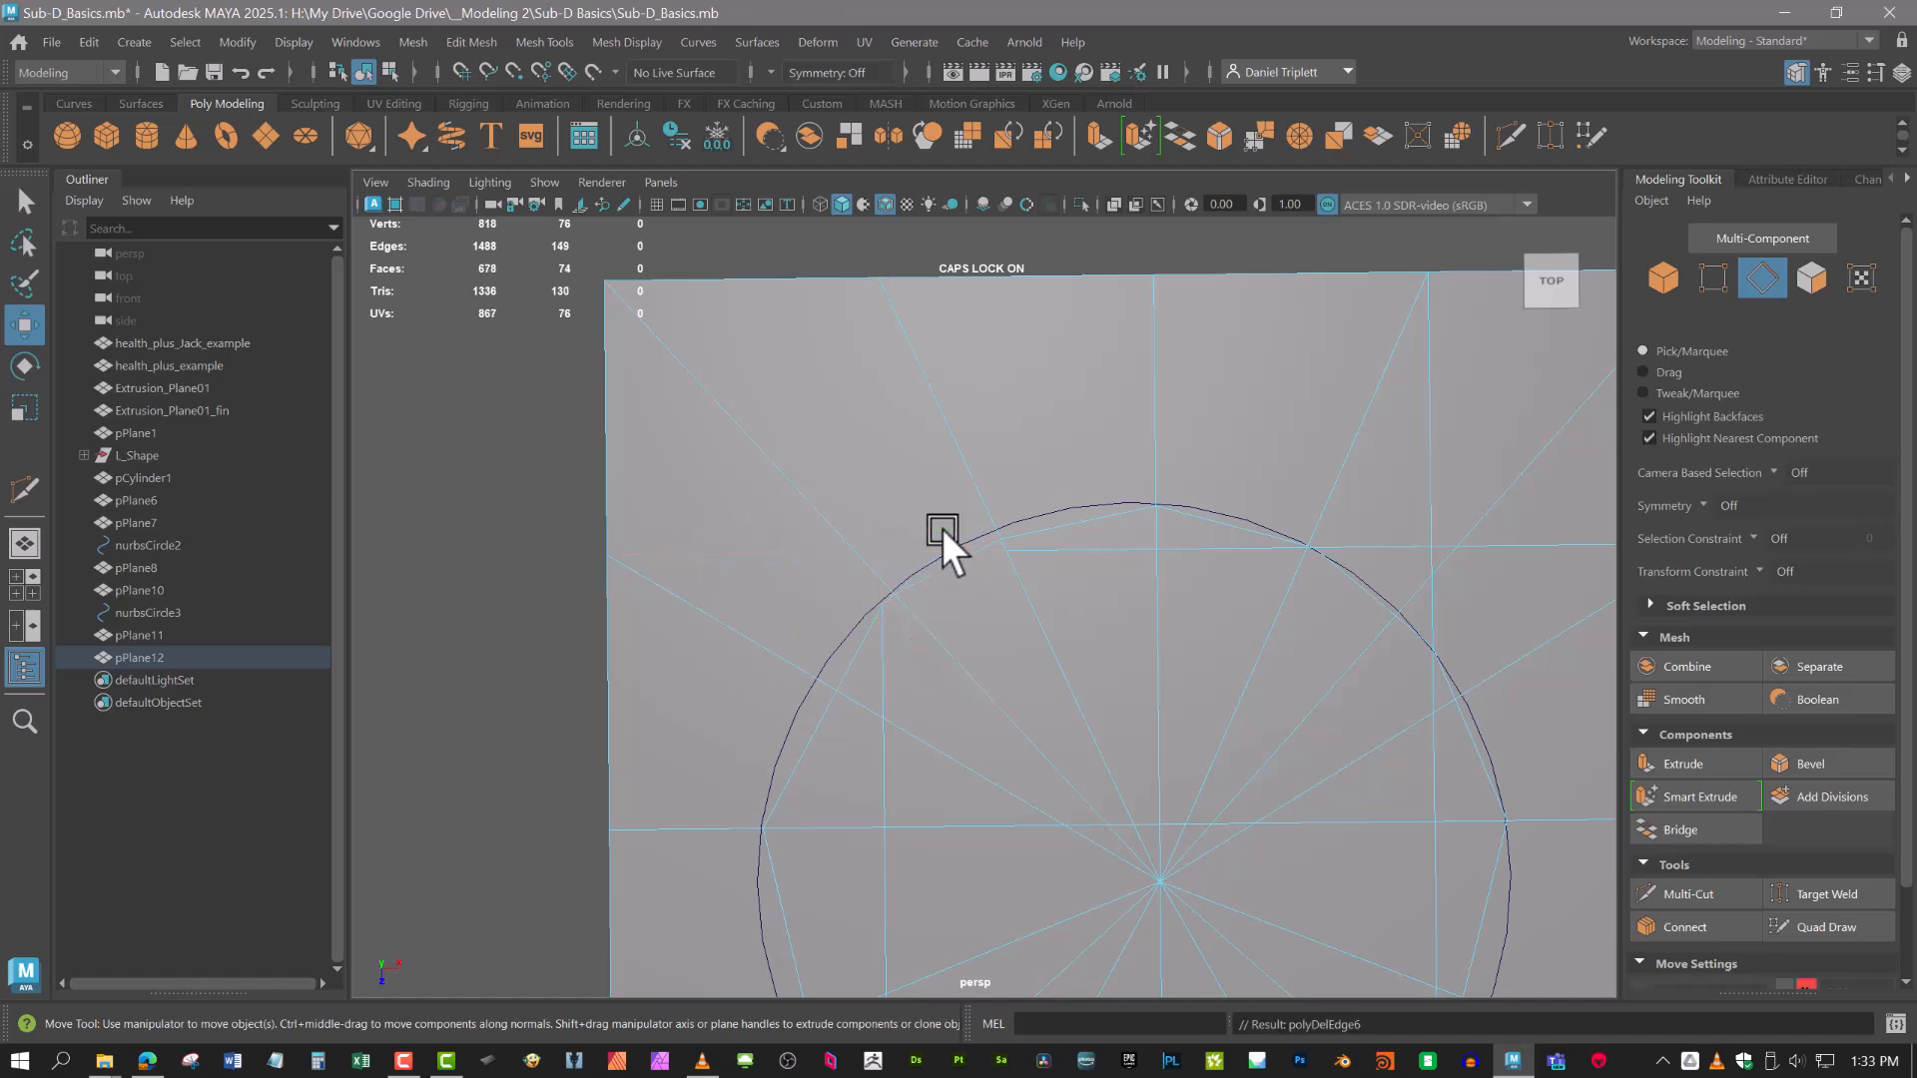
{"action": "left_click", "coordinate": [882, 667]}
{"action": "key", "text": "Delete"}
Delete the horizontal grid edges across the inside top of the circle and the adjoining one just outside its upper-right part.
{"action": "middle_click_drag", "start_coordinate": [867, 639], "coordinate": [796, 613], "text": "alt"}
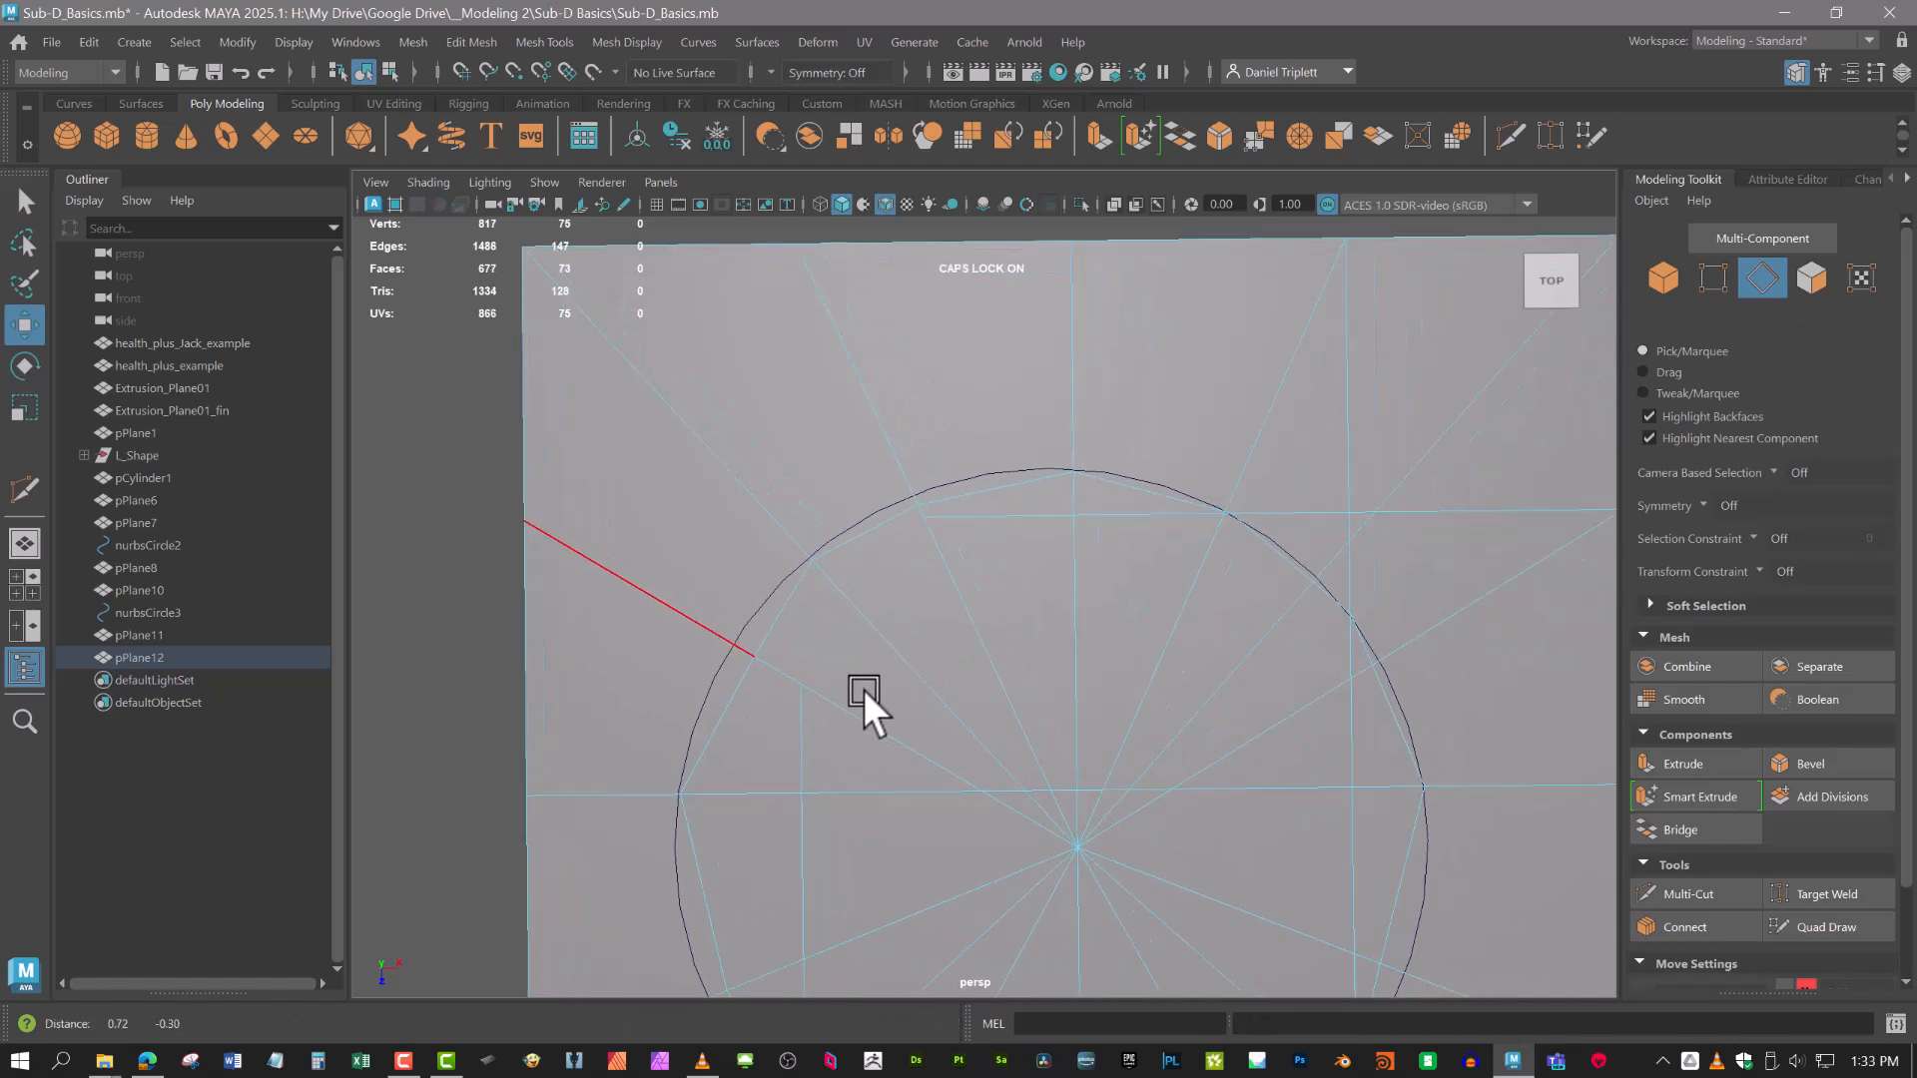
{"action": "middle_click_drag", "start_coordinate": [878, 406], "coordinate": [984, 642], "text": "alt"}
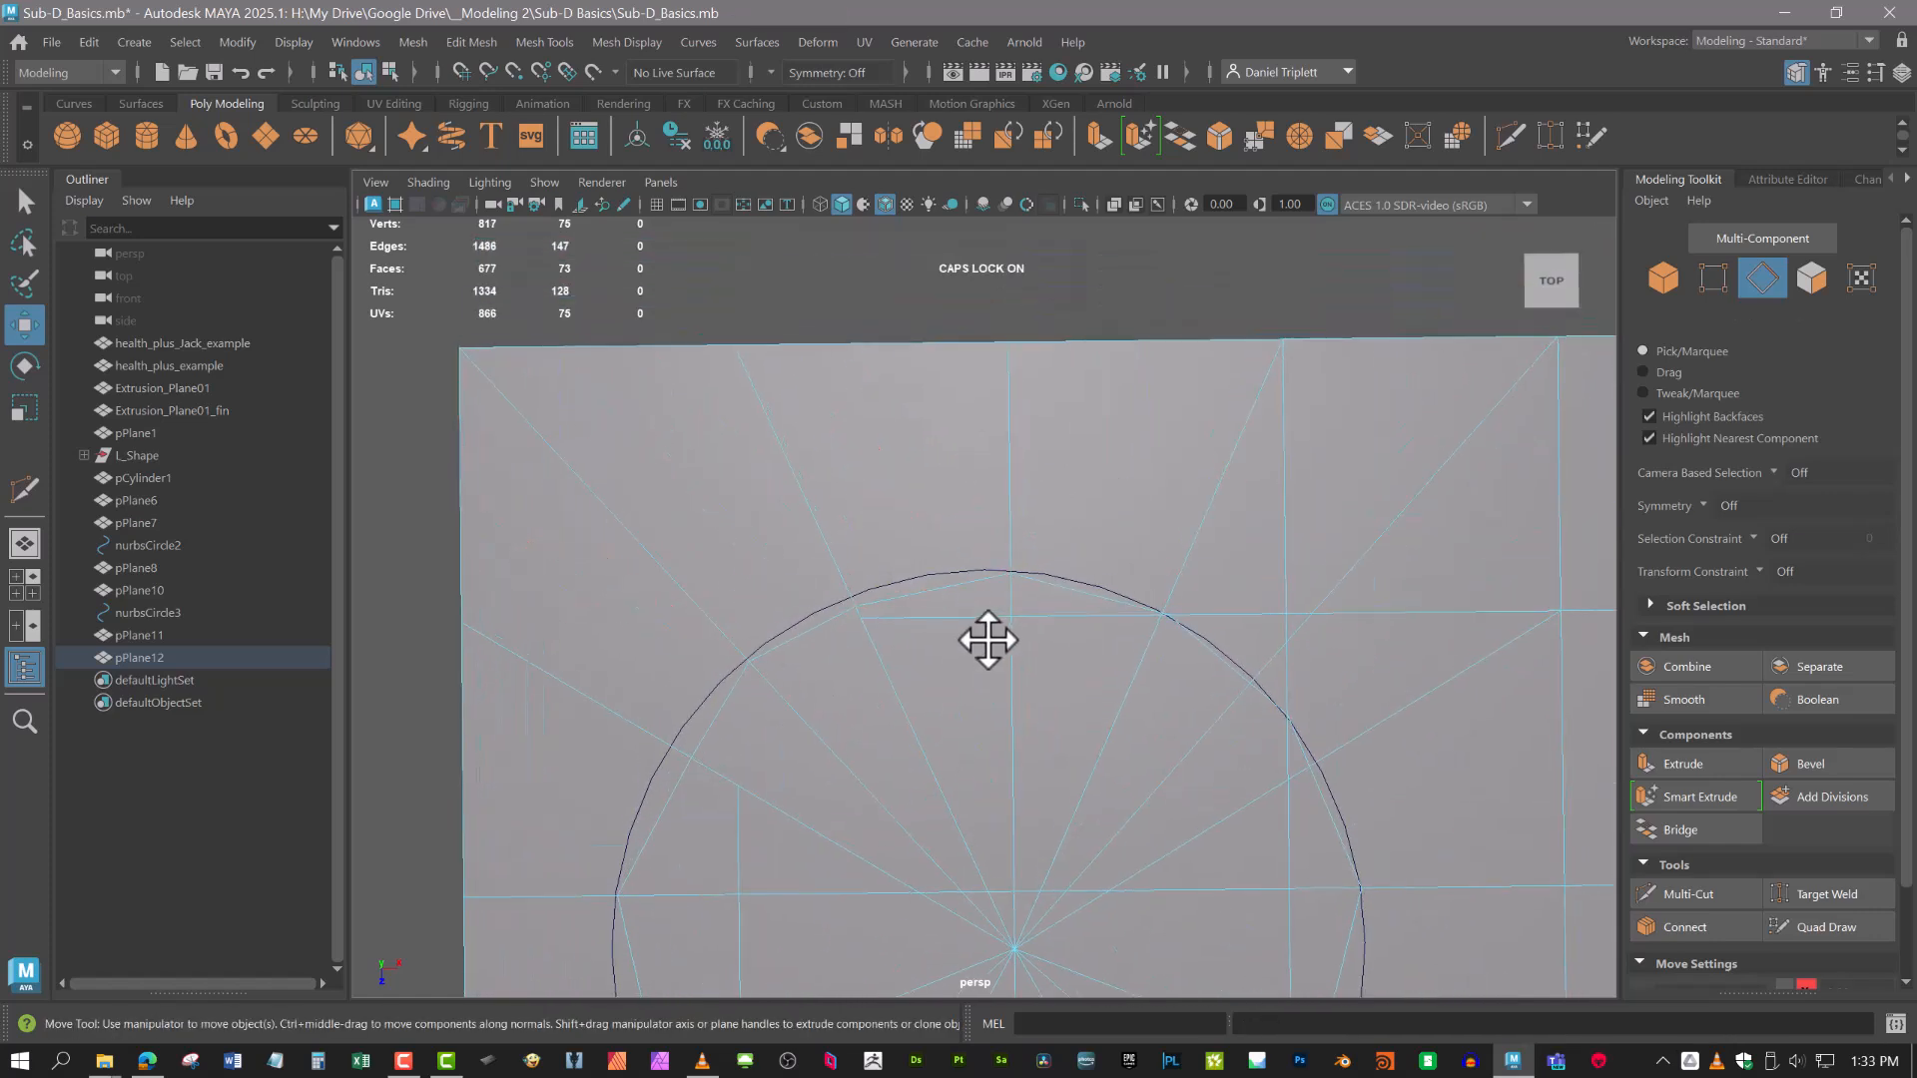
{"action": "left_click", "coordinate": [938, 614]}
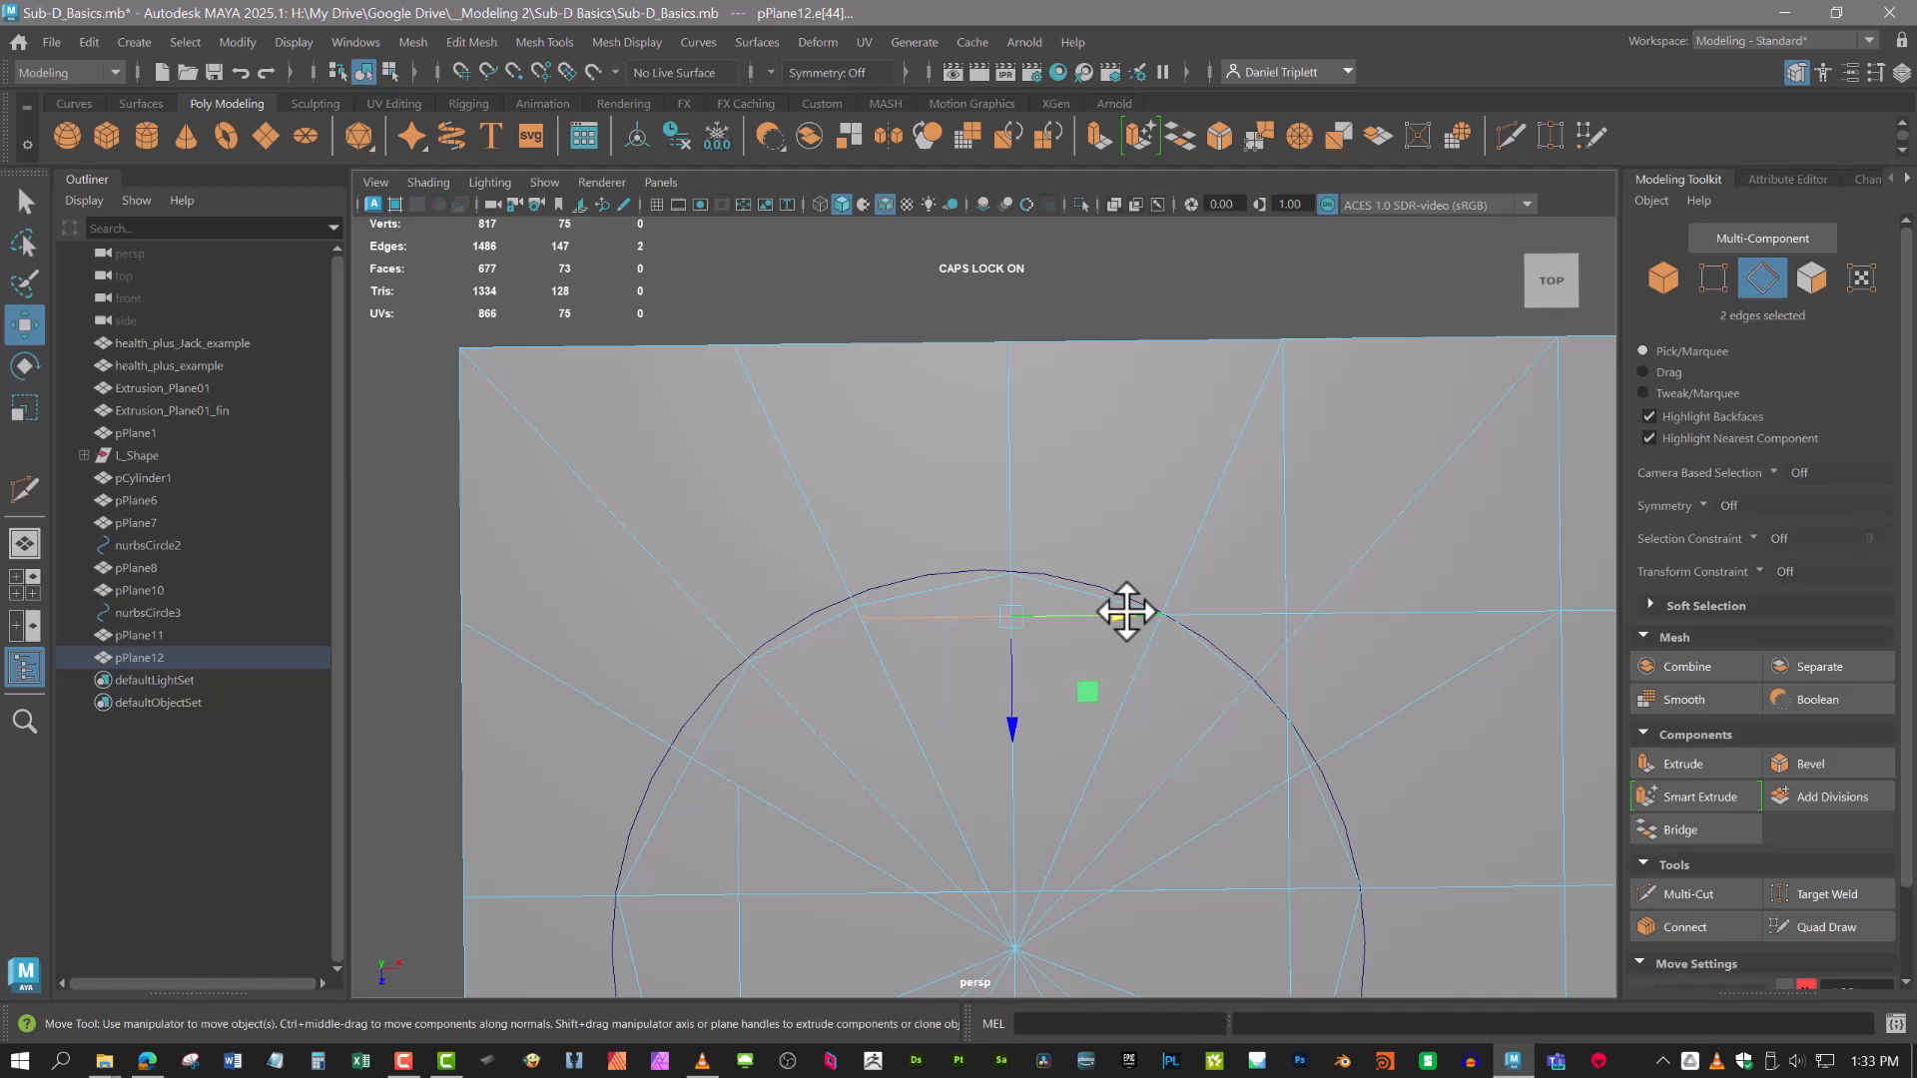
{"action": "key", "text": "Delete"}
{"action": "left_click", "coordinate": [1246, 616]}
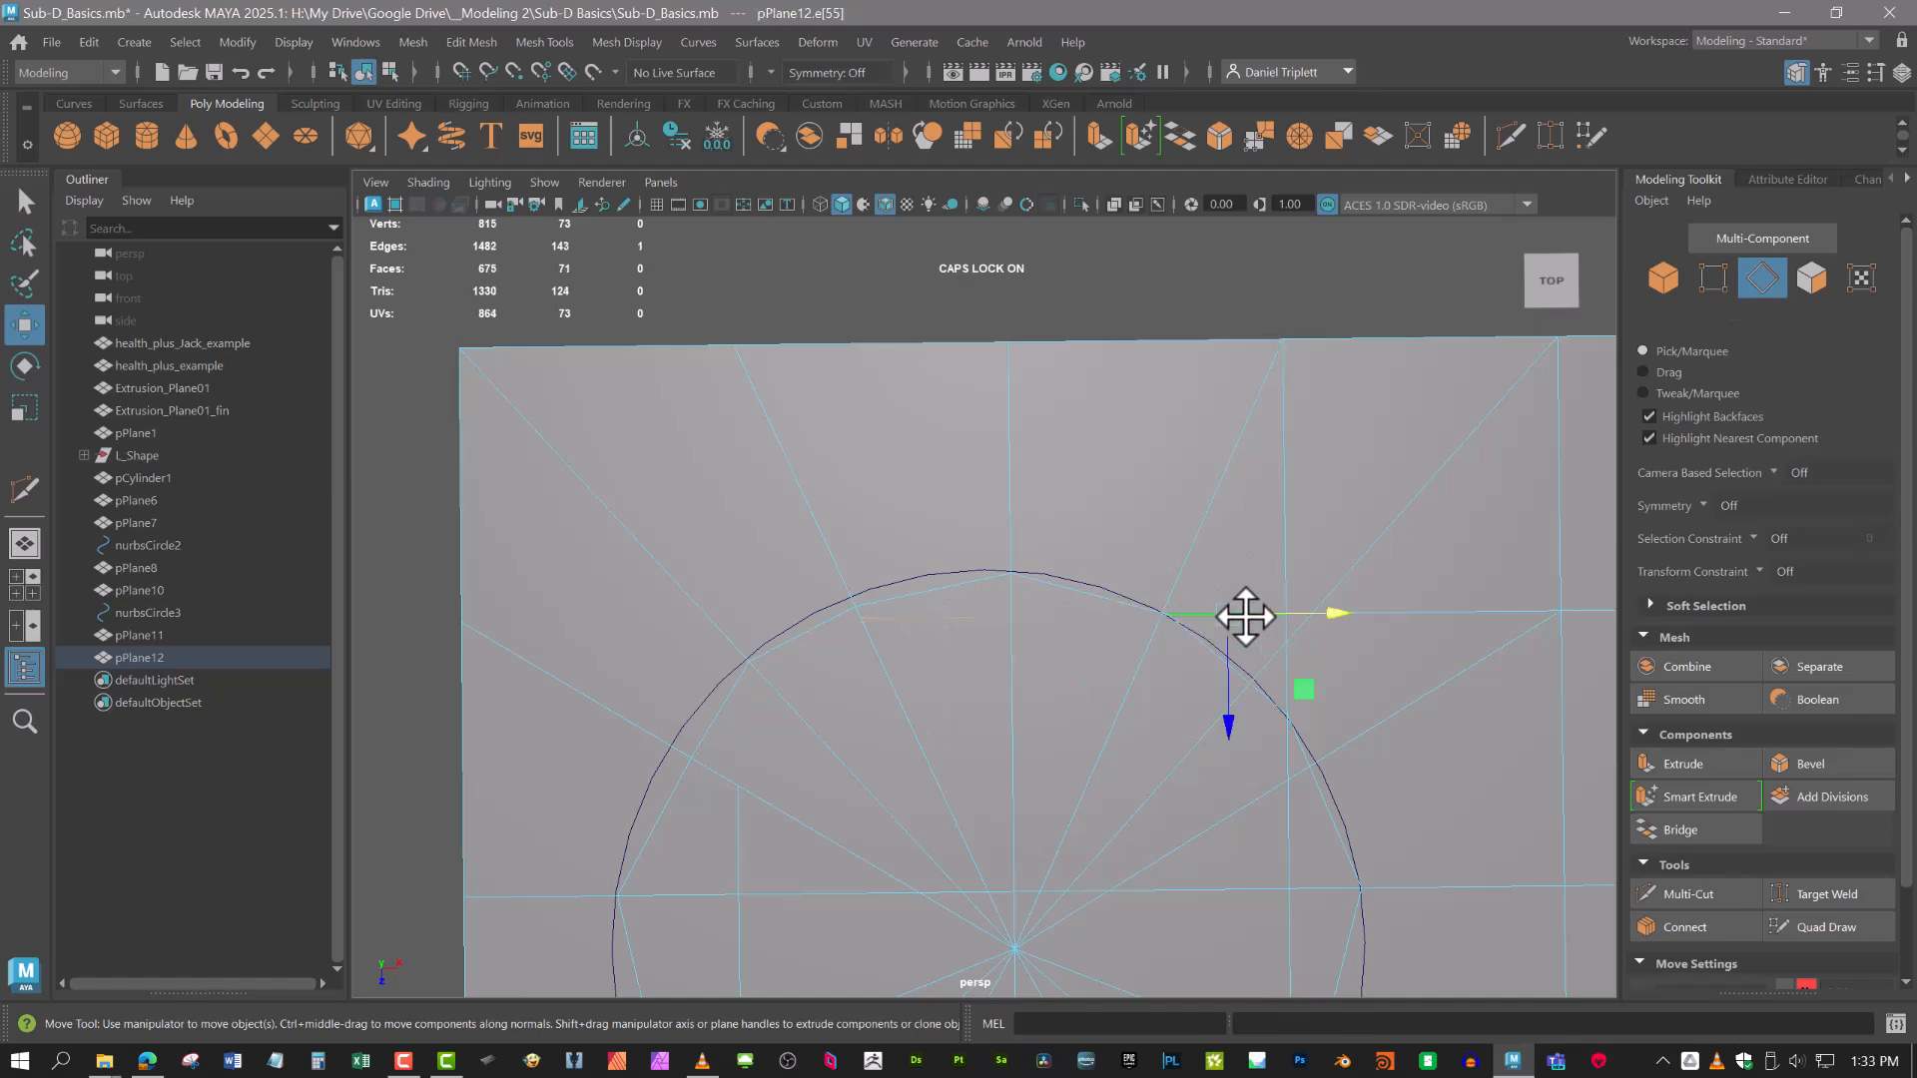
{"action": "key", "text": "Delete"}
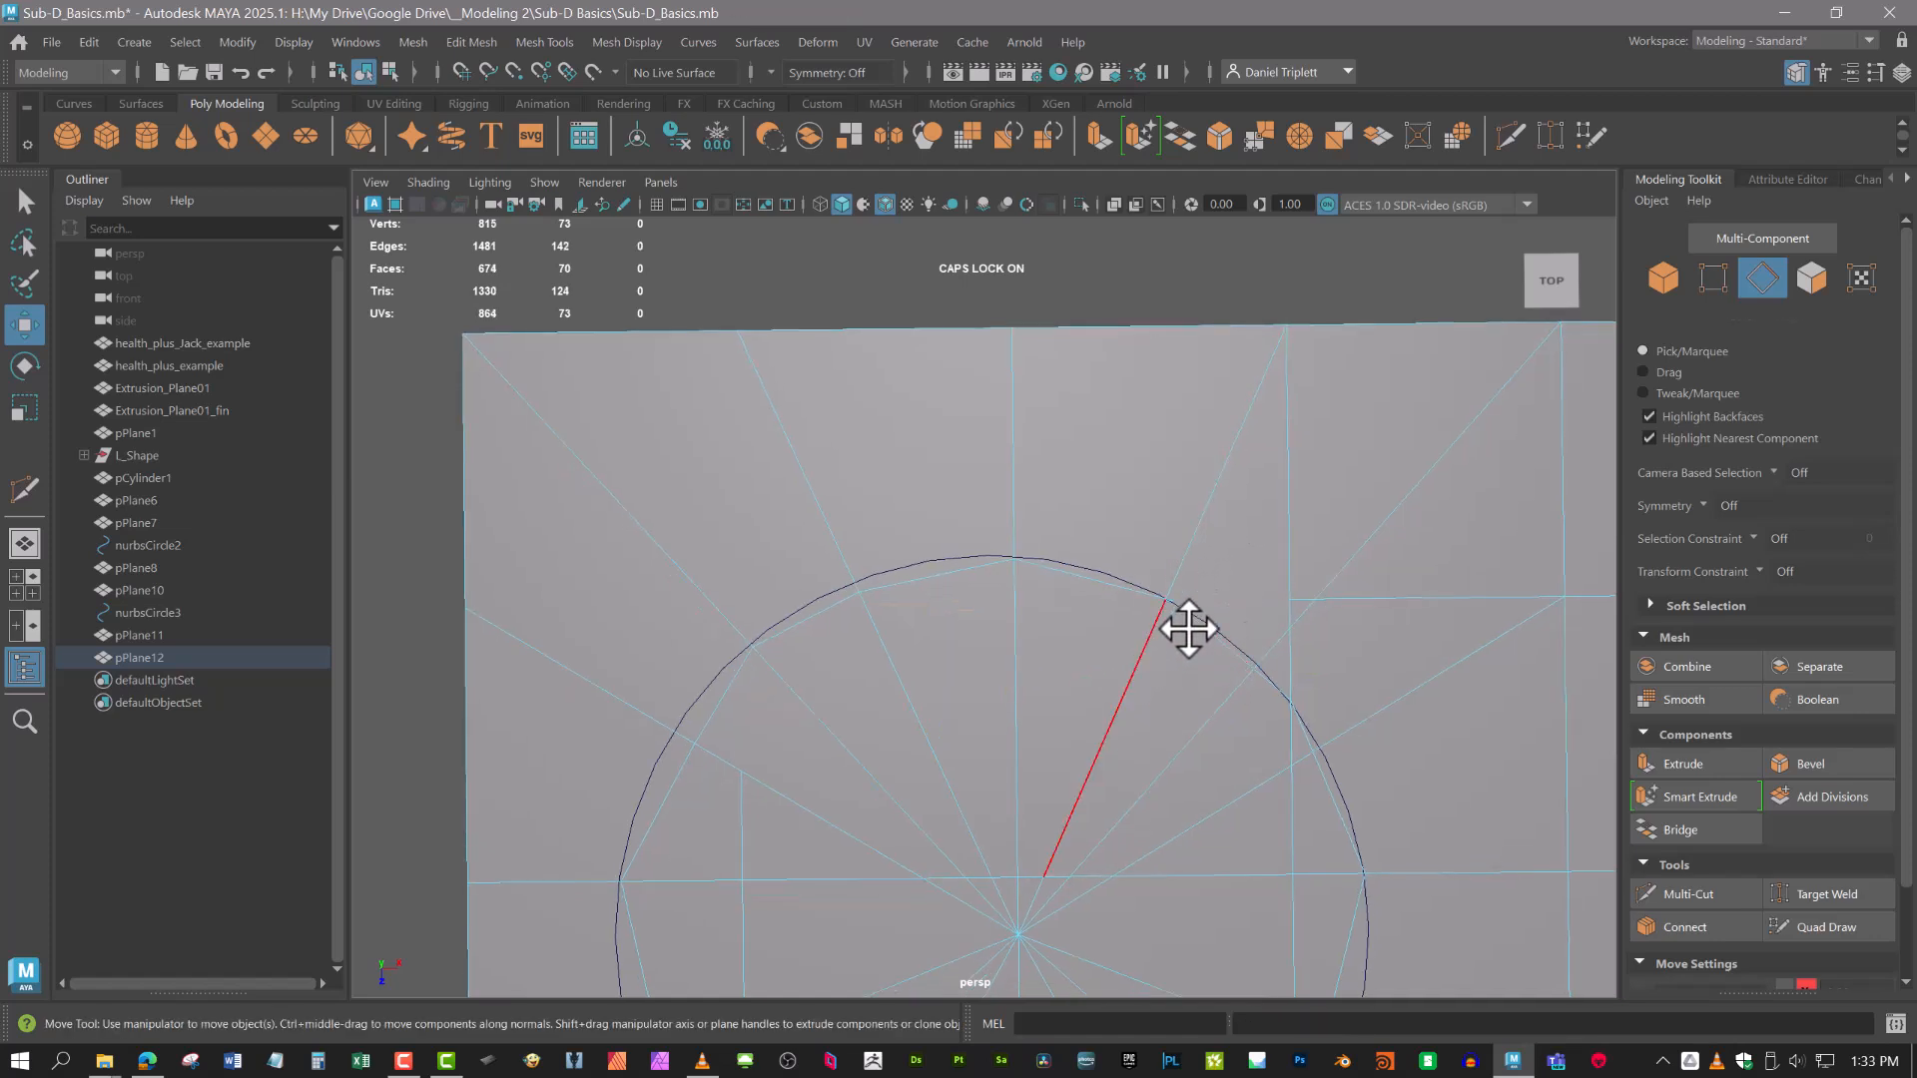
Delete the tiny leftover edge where the upper-right spoke meets the guide circle.
{"action": "scroll", "coordinate": [1192, 656], "scroll_direction": "up", "scroll_amount": 2}
{"action": "scroll", "coordinate": [1193, 656], "scroll_direction": "up", "scroll_amount": 8}
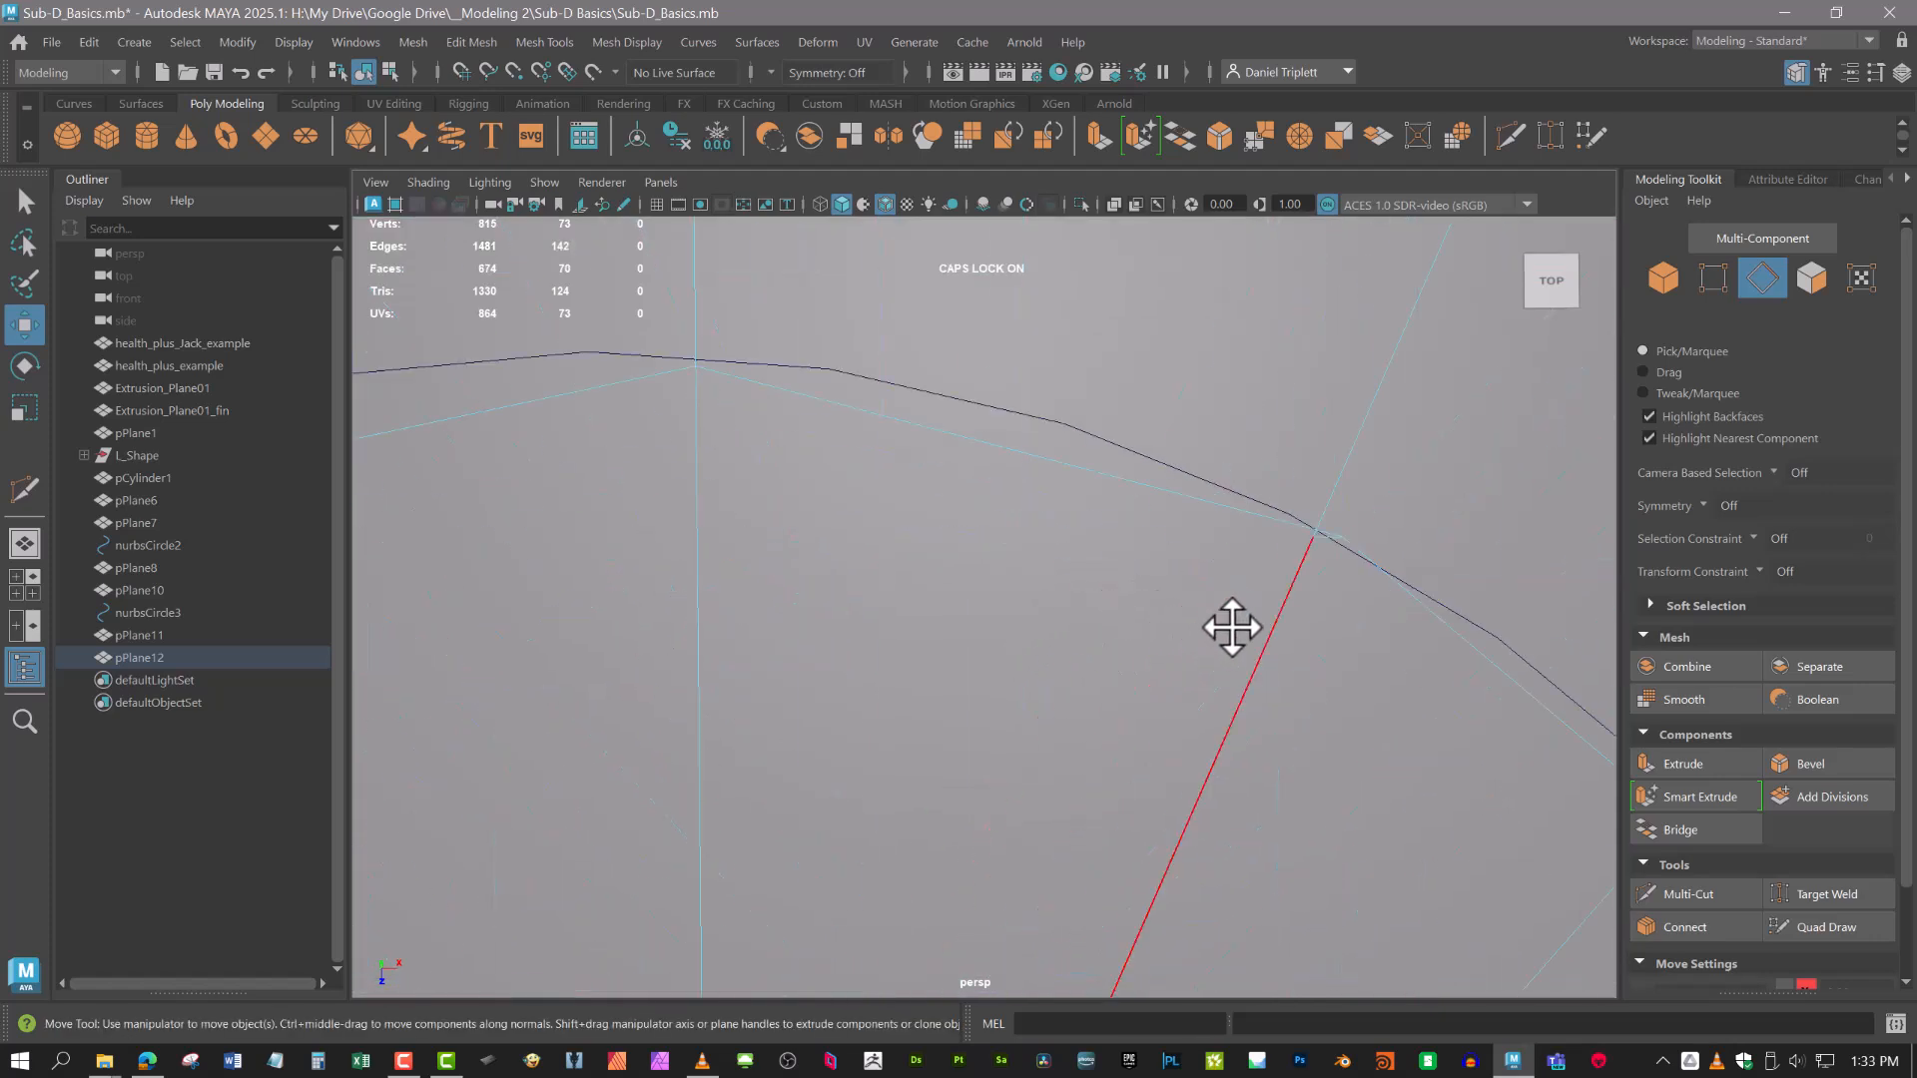
{"action": "left_click", "coordinate": [1034, 615]}
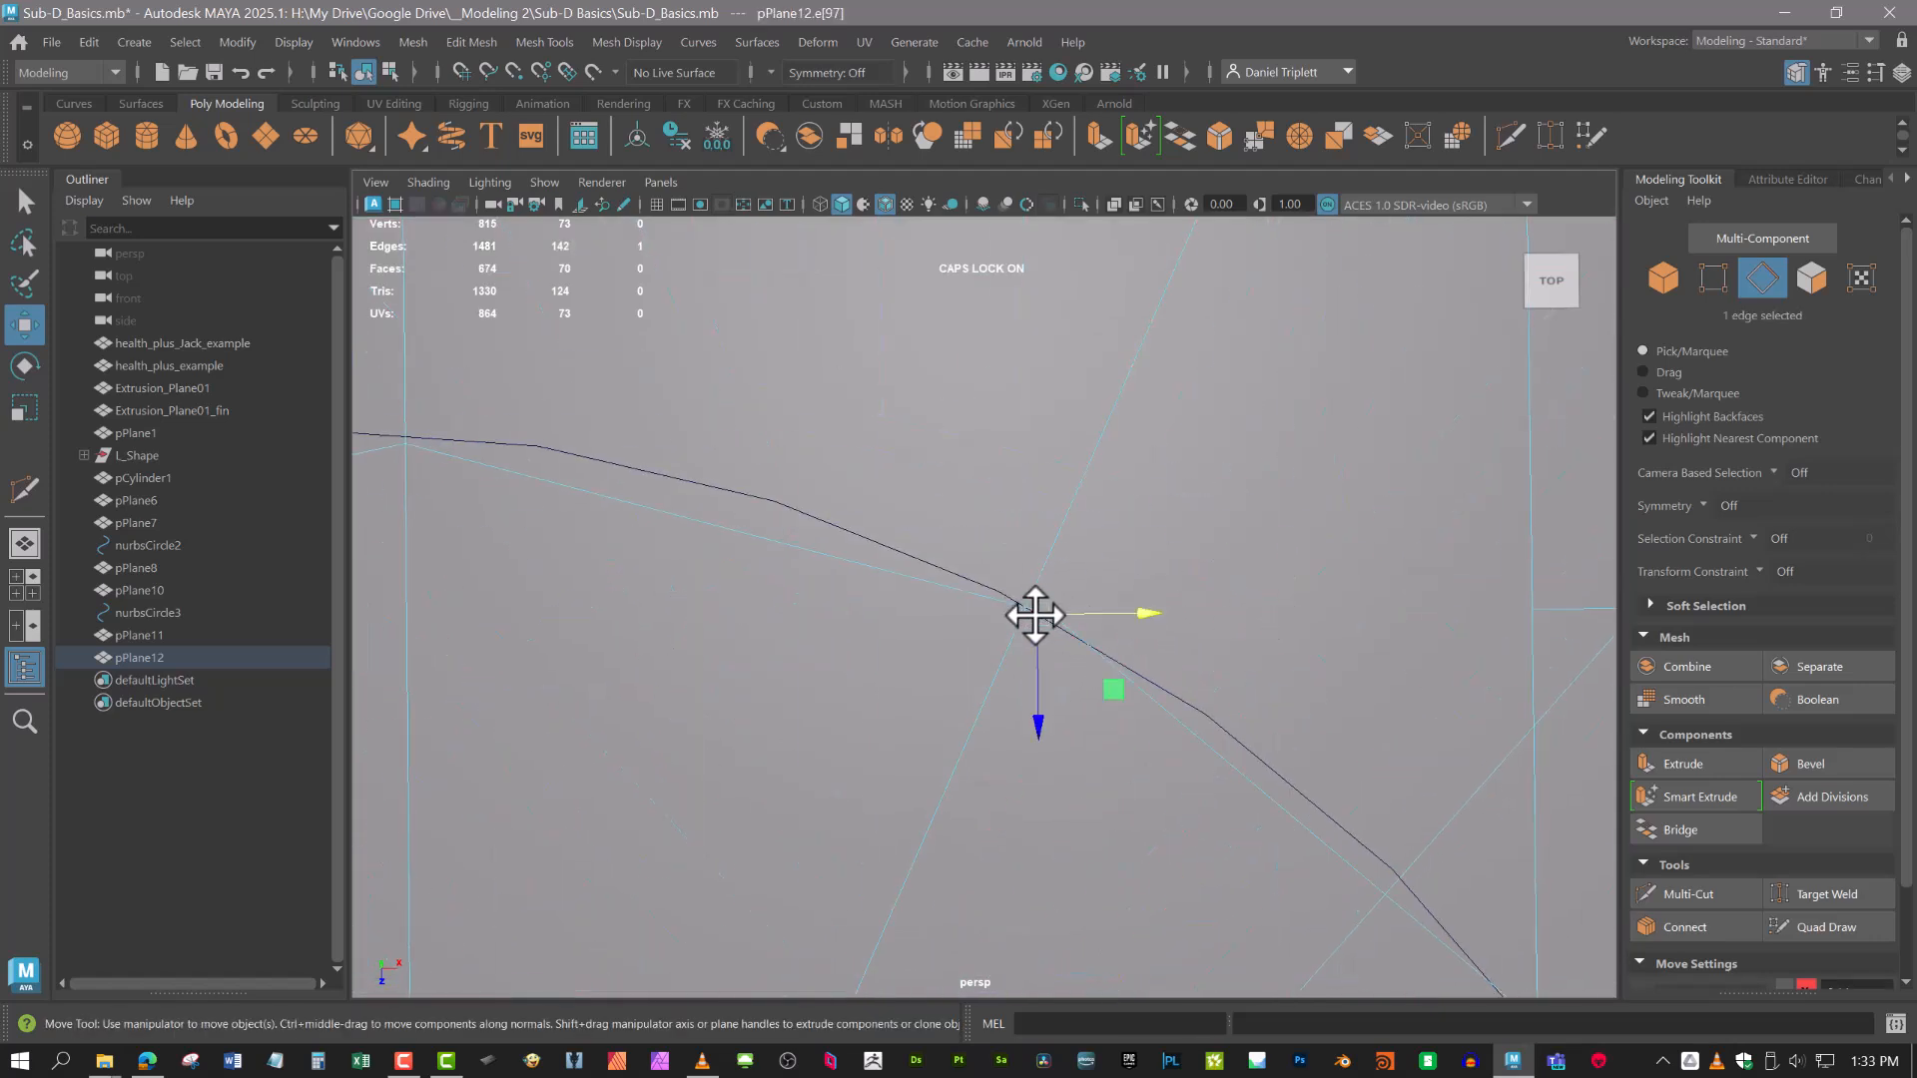
{"action": "key", "text": "Delete"}
{"action": "scroll", "coordinate": [1039, 639], "scroll_direction": "down", "scroll_amount": 5}
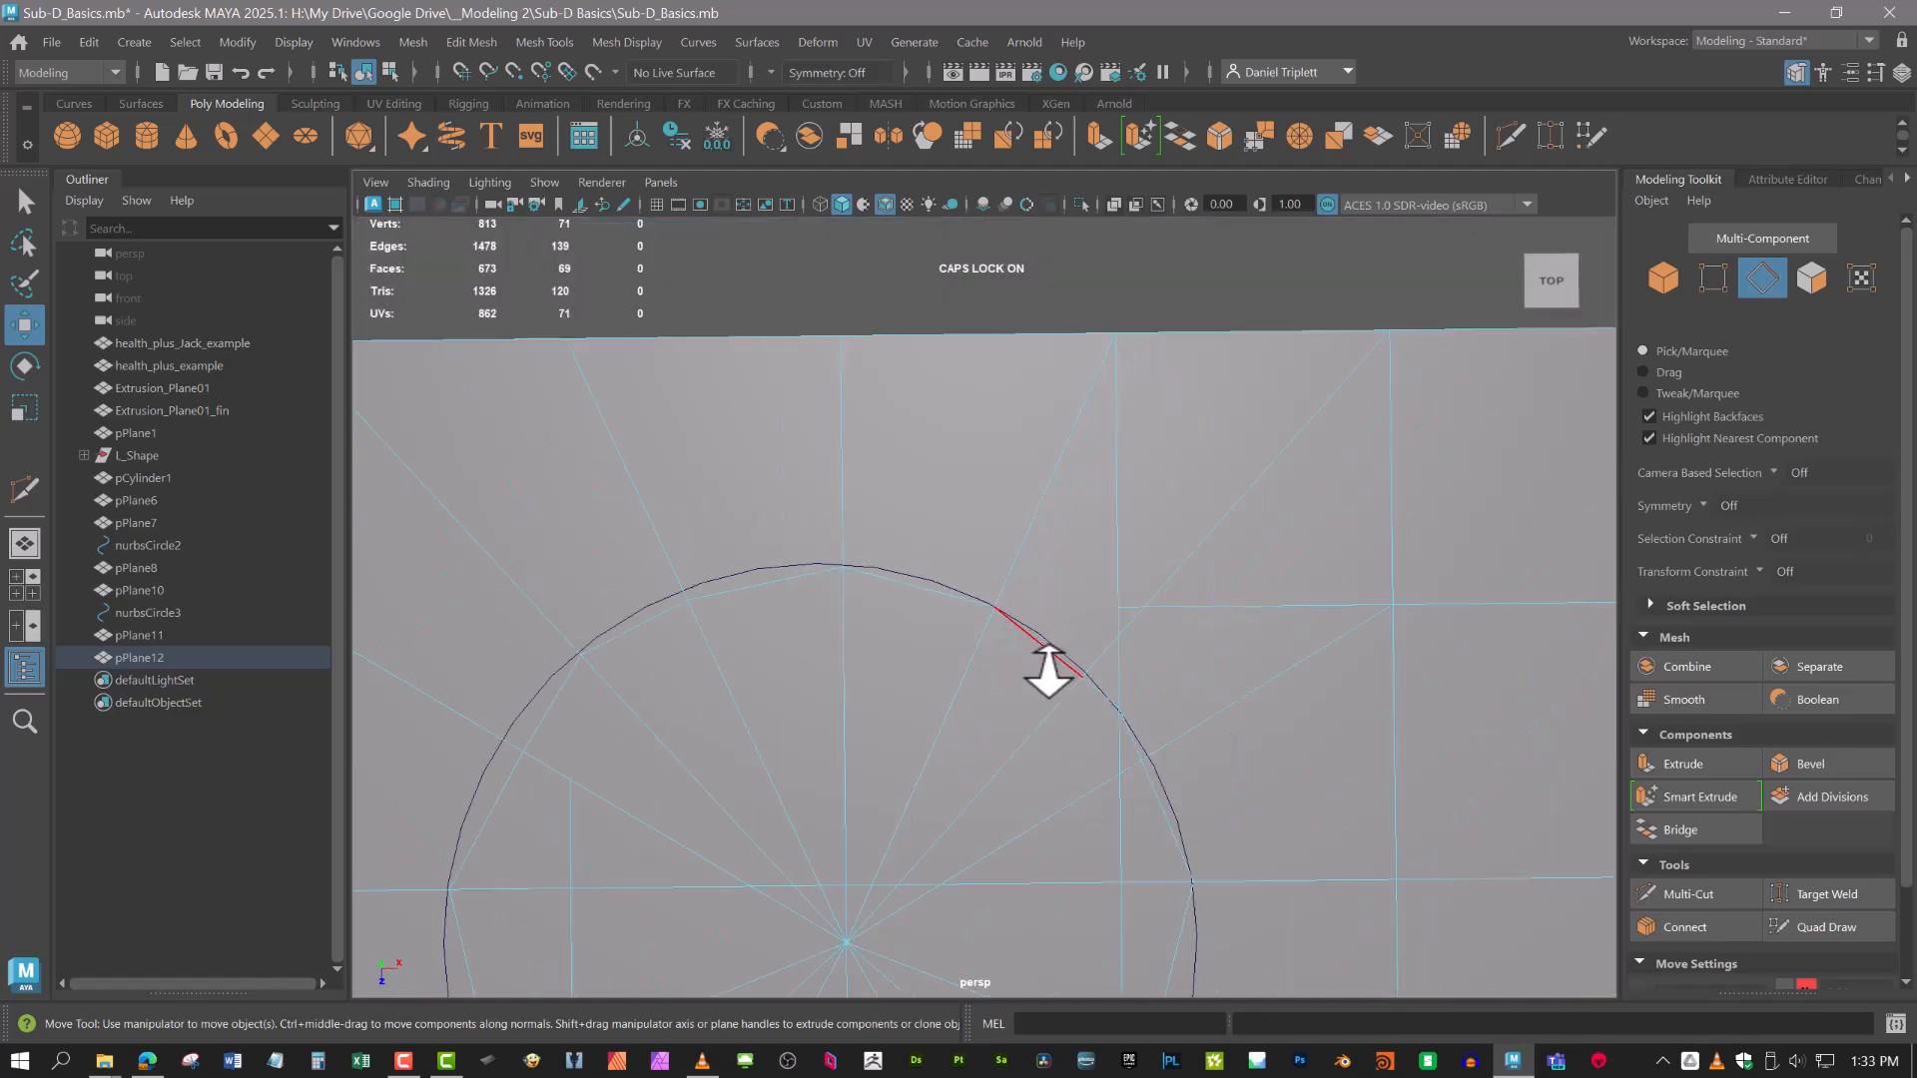
Delete the leftover horizontal grid edges just outside the circle's upper-right part, leading to the next vertical grid line.
{"action": "scroll", "coordinate": [1028, 689], "scroll_direction": "up", "scroll_amount": 3}
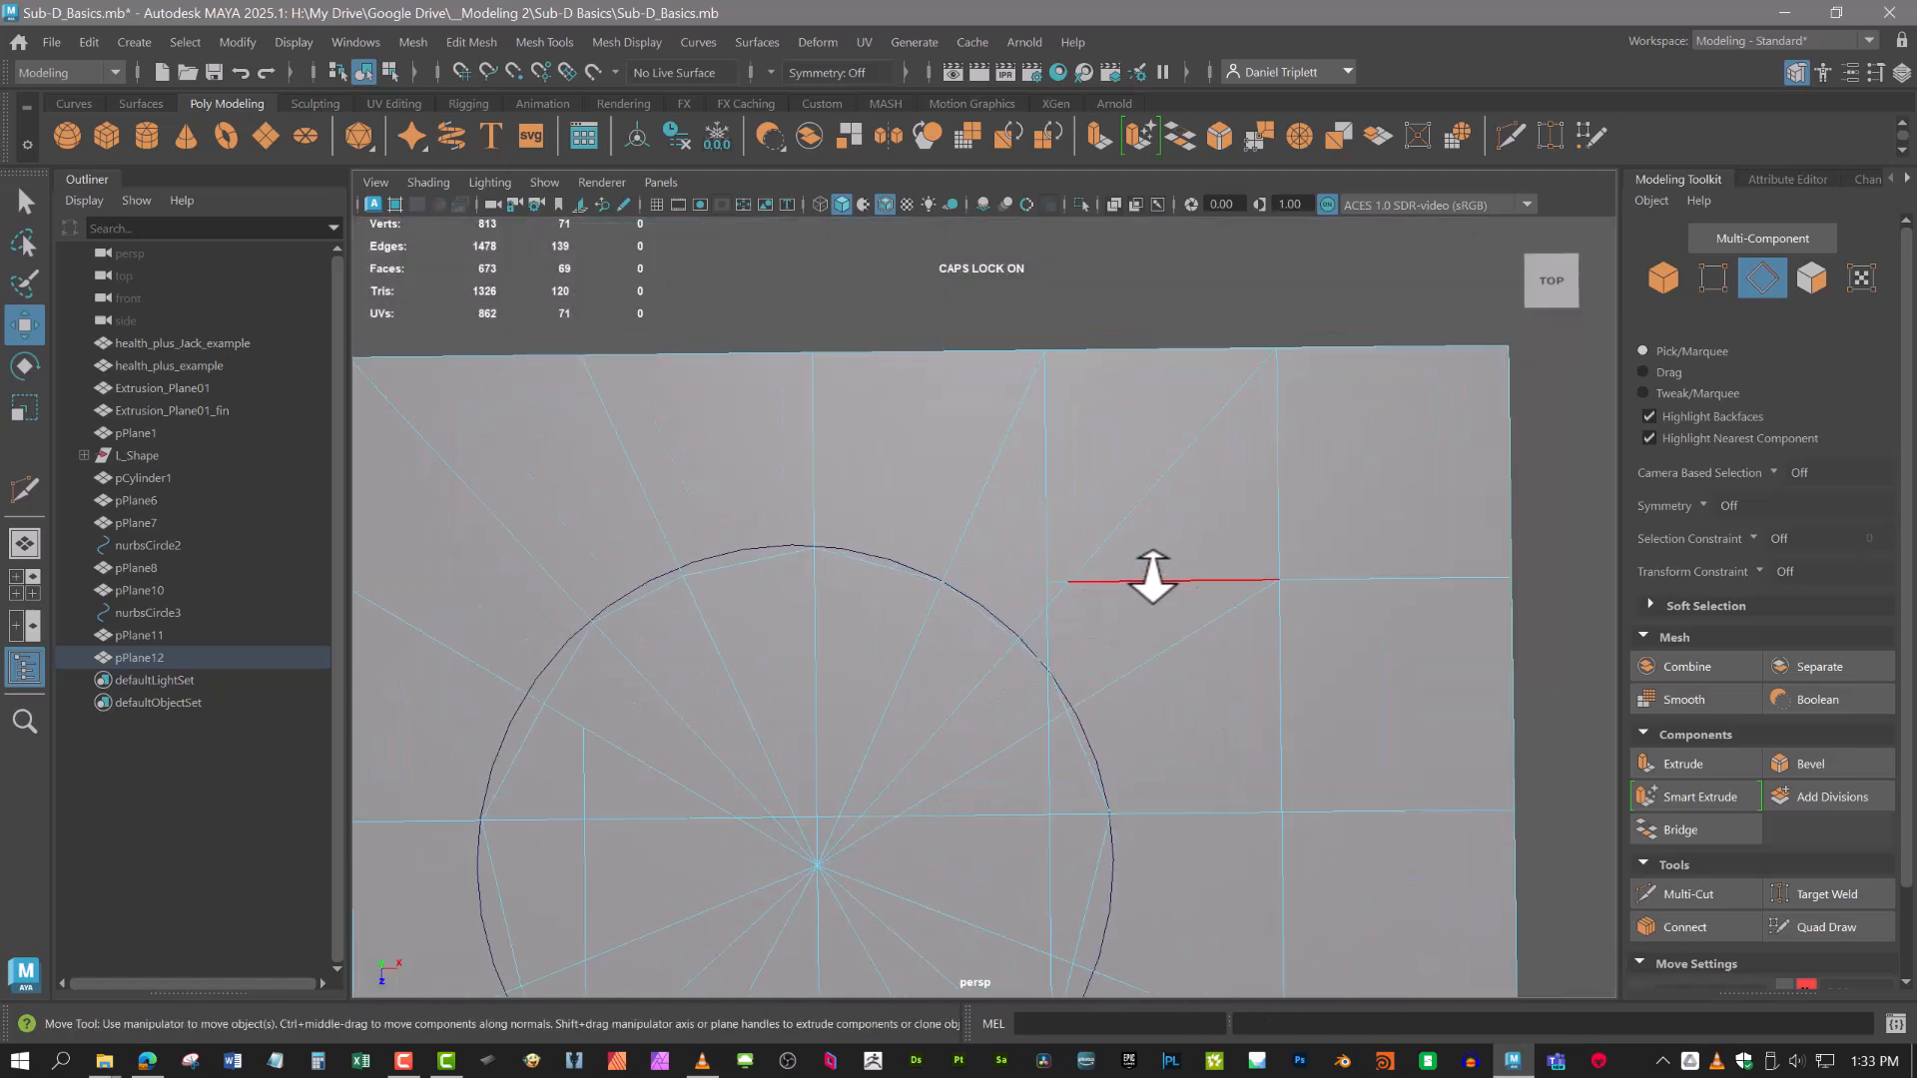
{"action": "left_click", "coordinate": [1092, 580]}
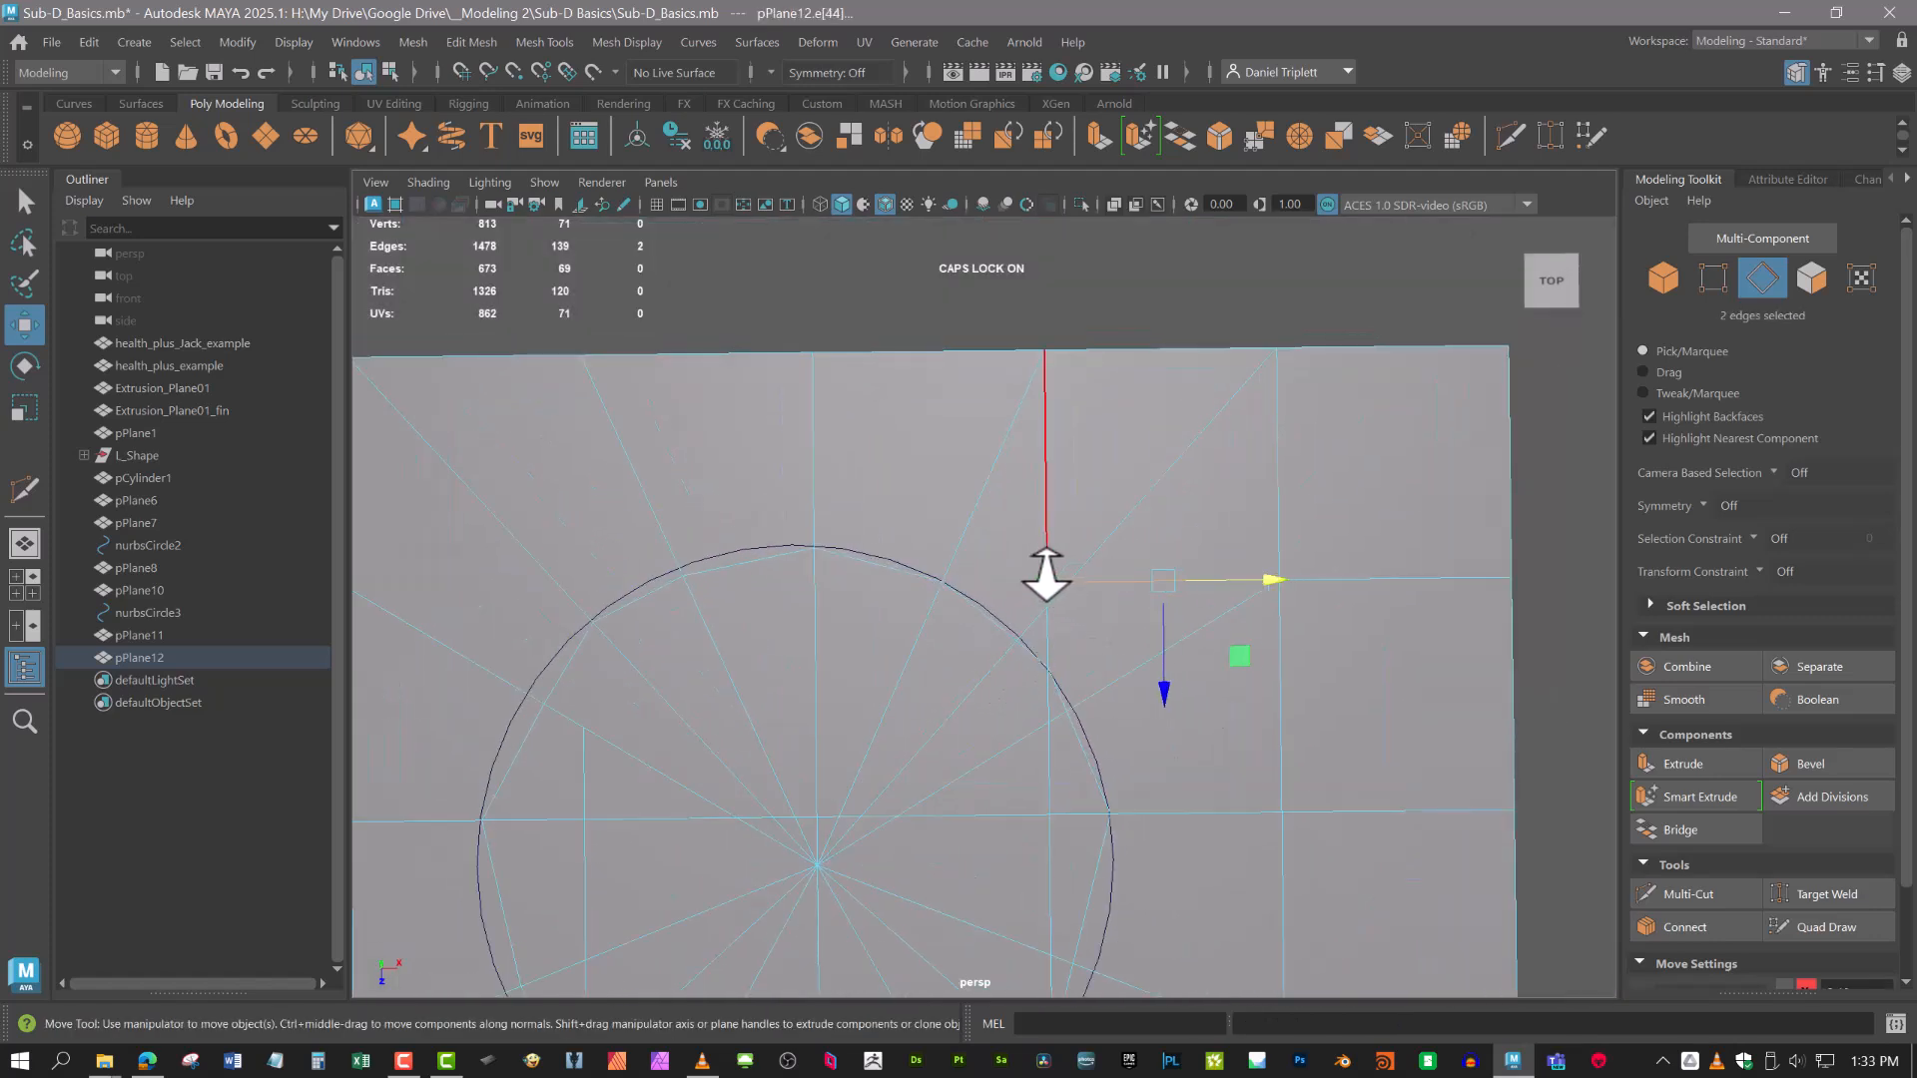
{"action": "key", "text": "Delete"}
In vertex mode, slide the vertex on the spoke just right of the circle's bottom outward onto the guide circle.
{"action": "middle_click_drag", "start_coordinate": [1049, 634], "coordinate": [1122, 459], "text": "alt"}
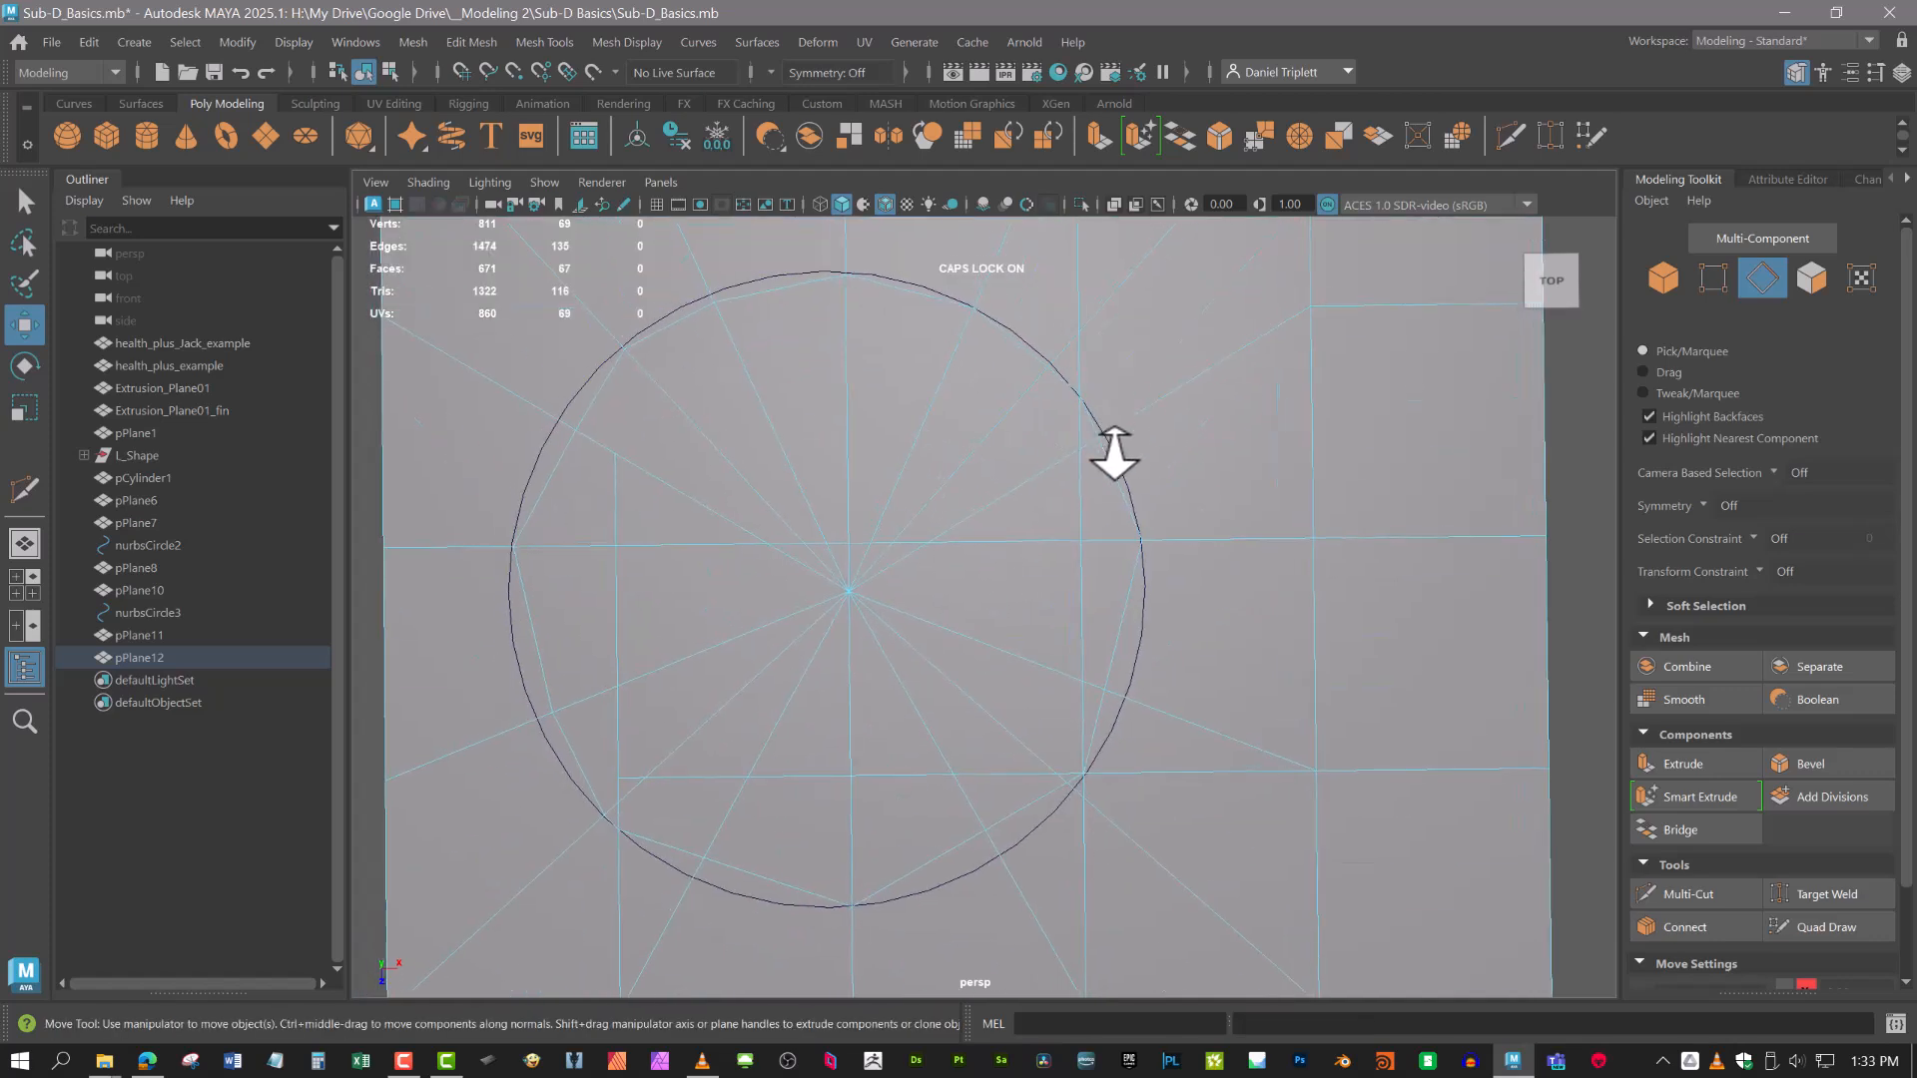
{"action": "middle_click_drag", "start_coordinate": [1044, 831], "coordinate": [1068, 680], "text": "alt"}
{"action": "scroll", "coordinate": [1100, 802], "scroll_direction": "up", "scroll_amount": 2}
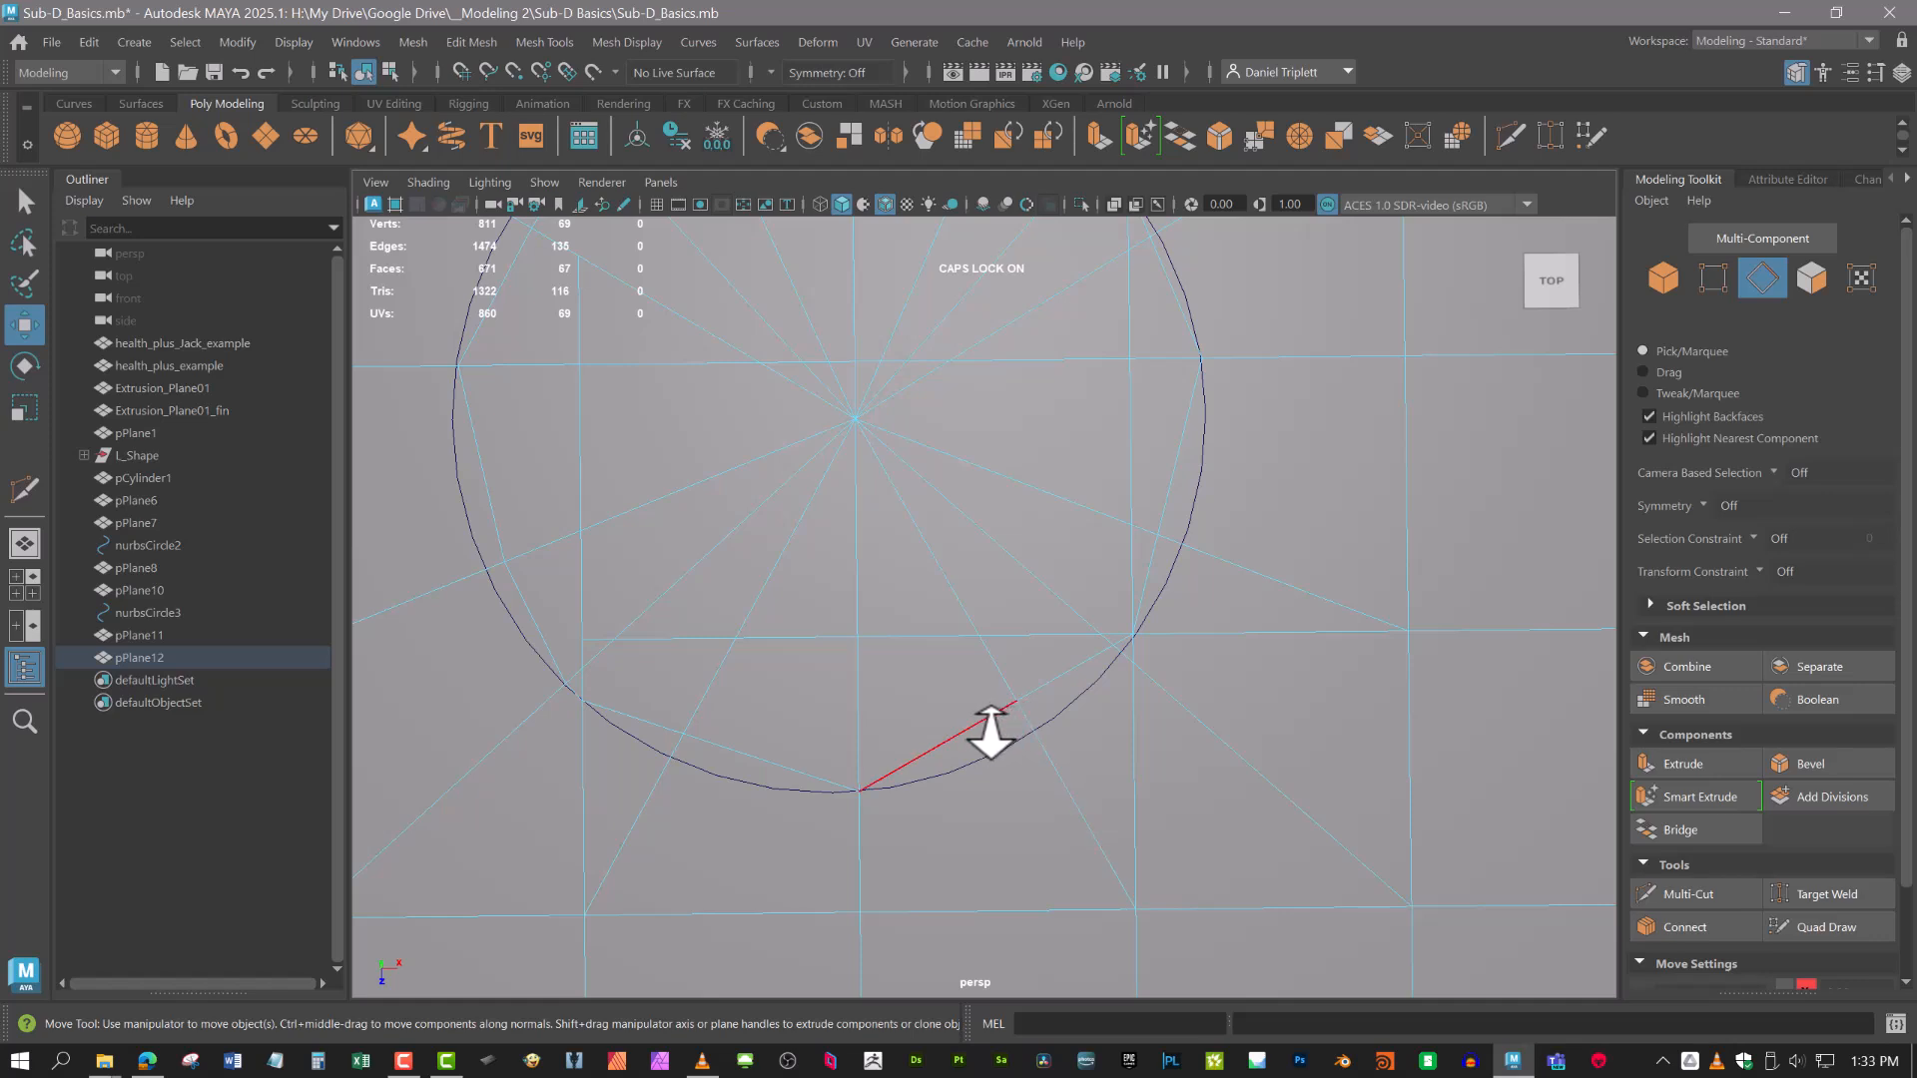
{"action": "right_click_drag", "start_coordinate": [1014, 691], "coordinate": [923, 413]}
{"action": "left_click", "coordinate": [1015, 702]}
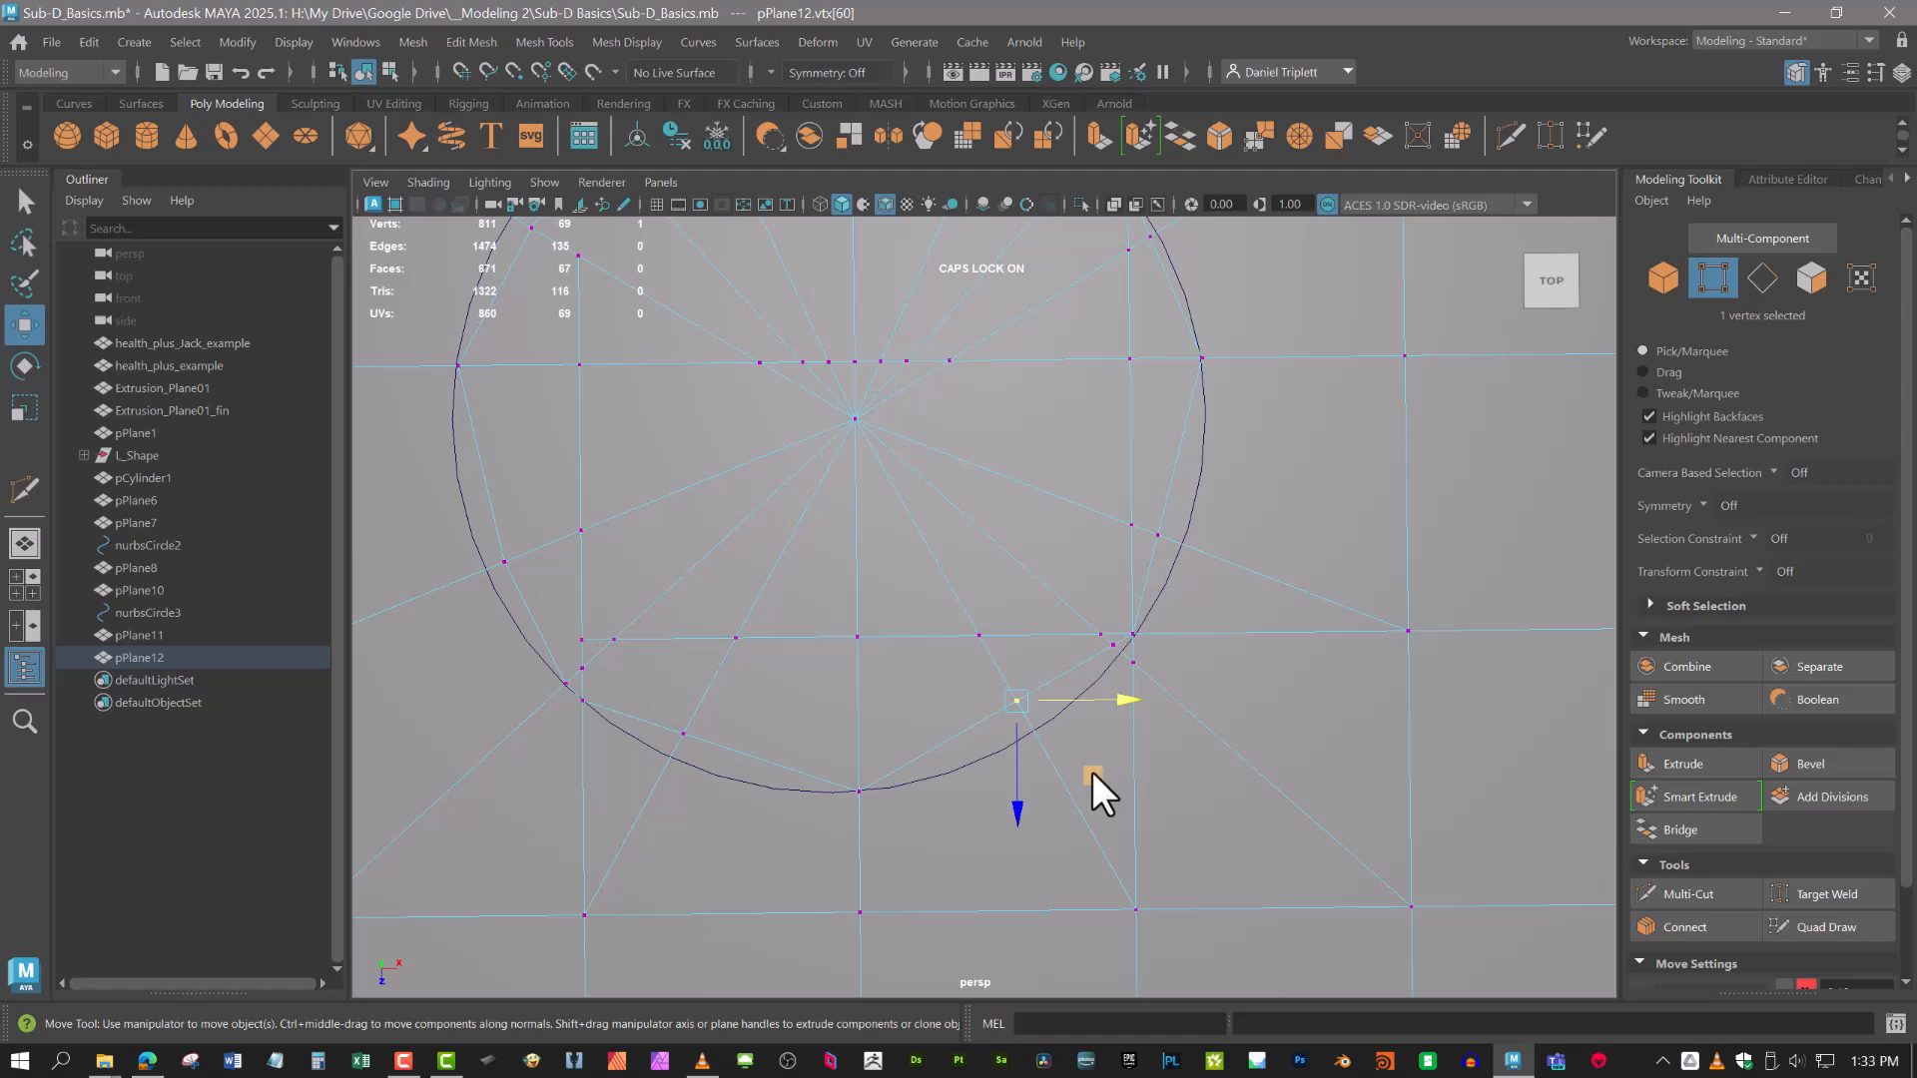
{"action": "middle_click_drag", "start_coordinate": [1092, 771], "coordinate": [1136, 733]}
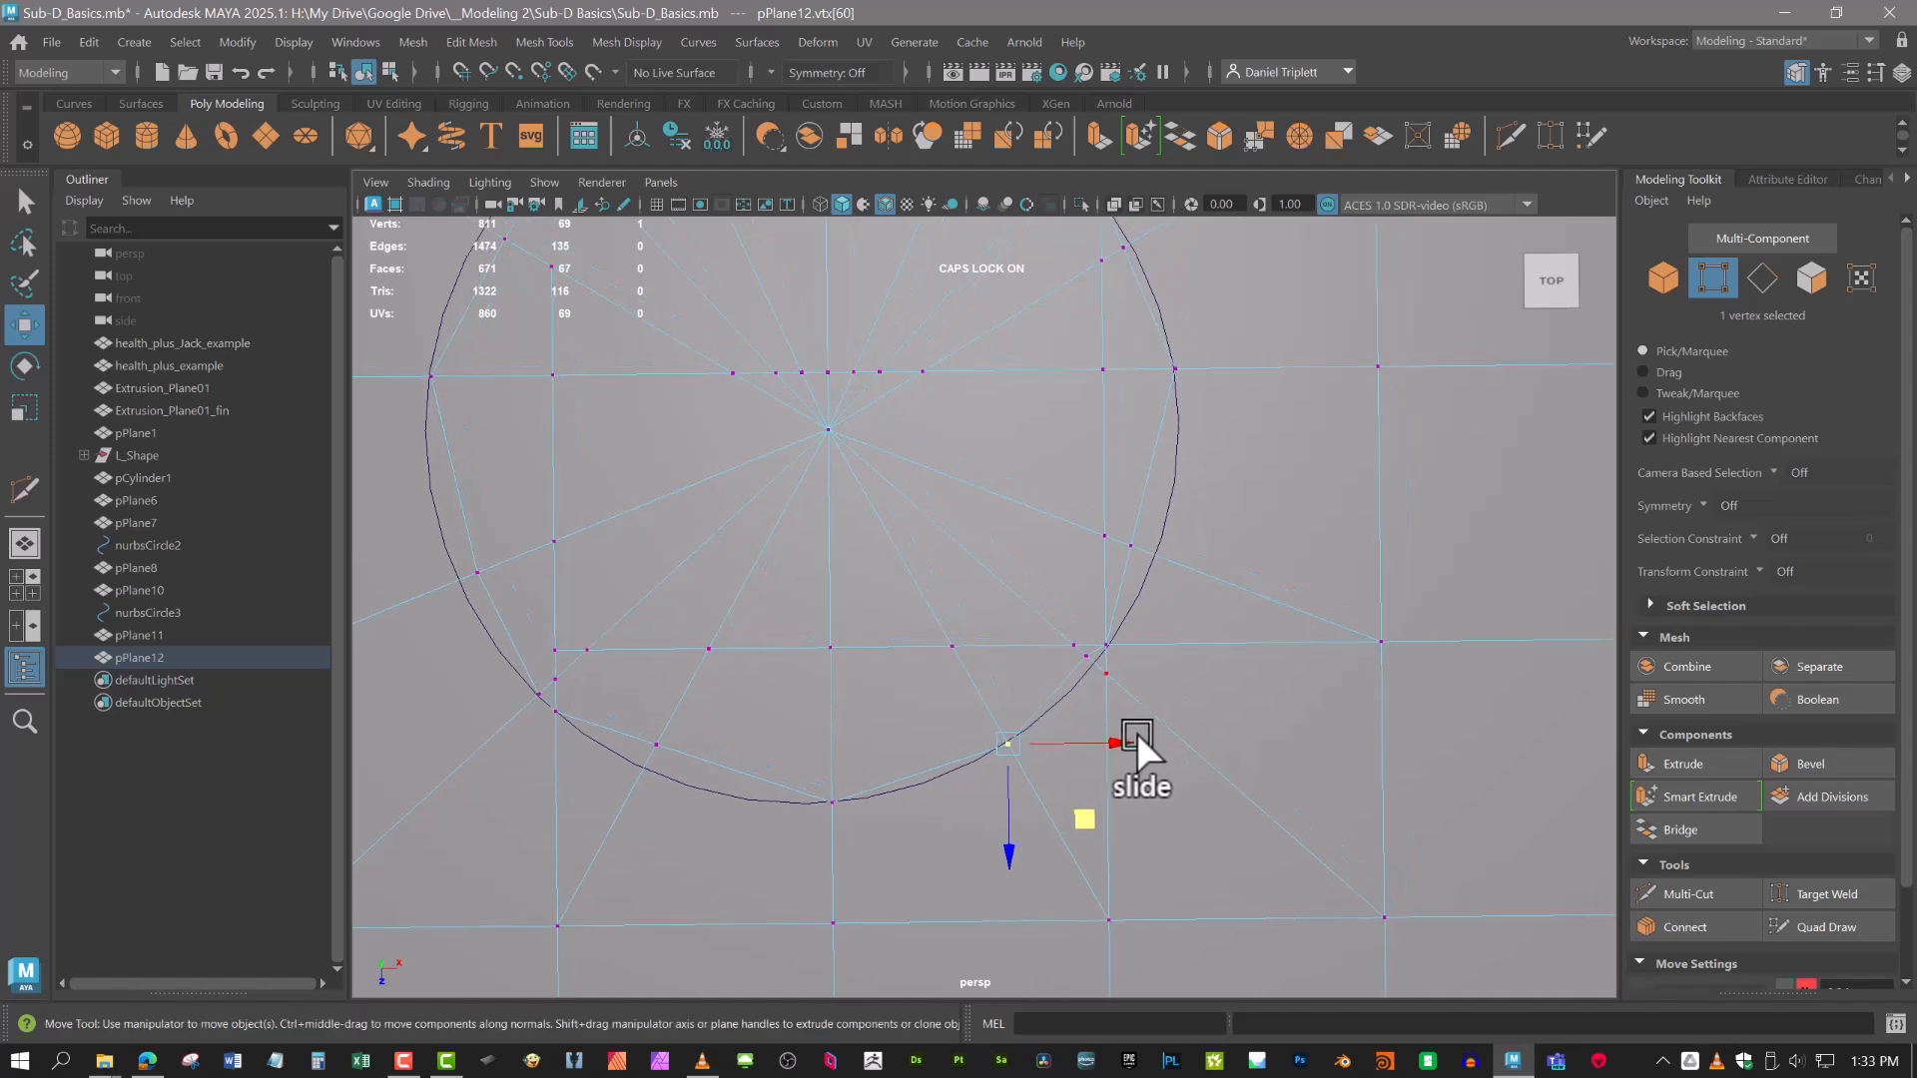
In edge mode, delete the leftover vertical grid edges running from below the circle's lower-right part up to the spoke inside it.
{"action": "right_click_drag", "start_coordinate": [1138, 416], "coordinate": [1166, 348]}
{"action": "left_click", "coordinate": [1115, 794]}
{"action": "left_click", "coordinate": [1106, 655], "text": "shift"}
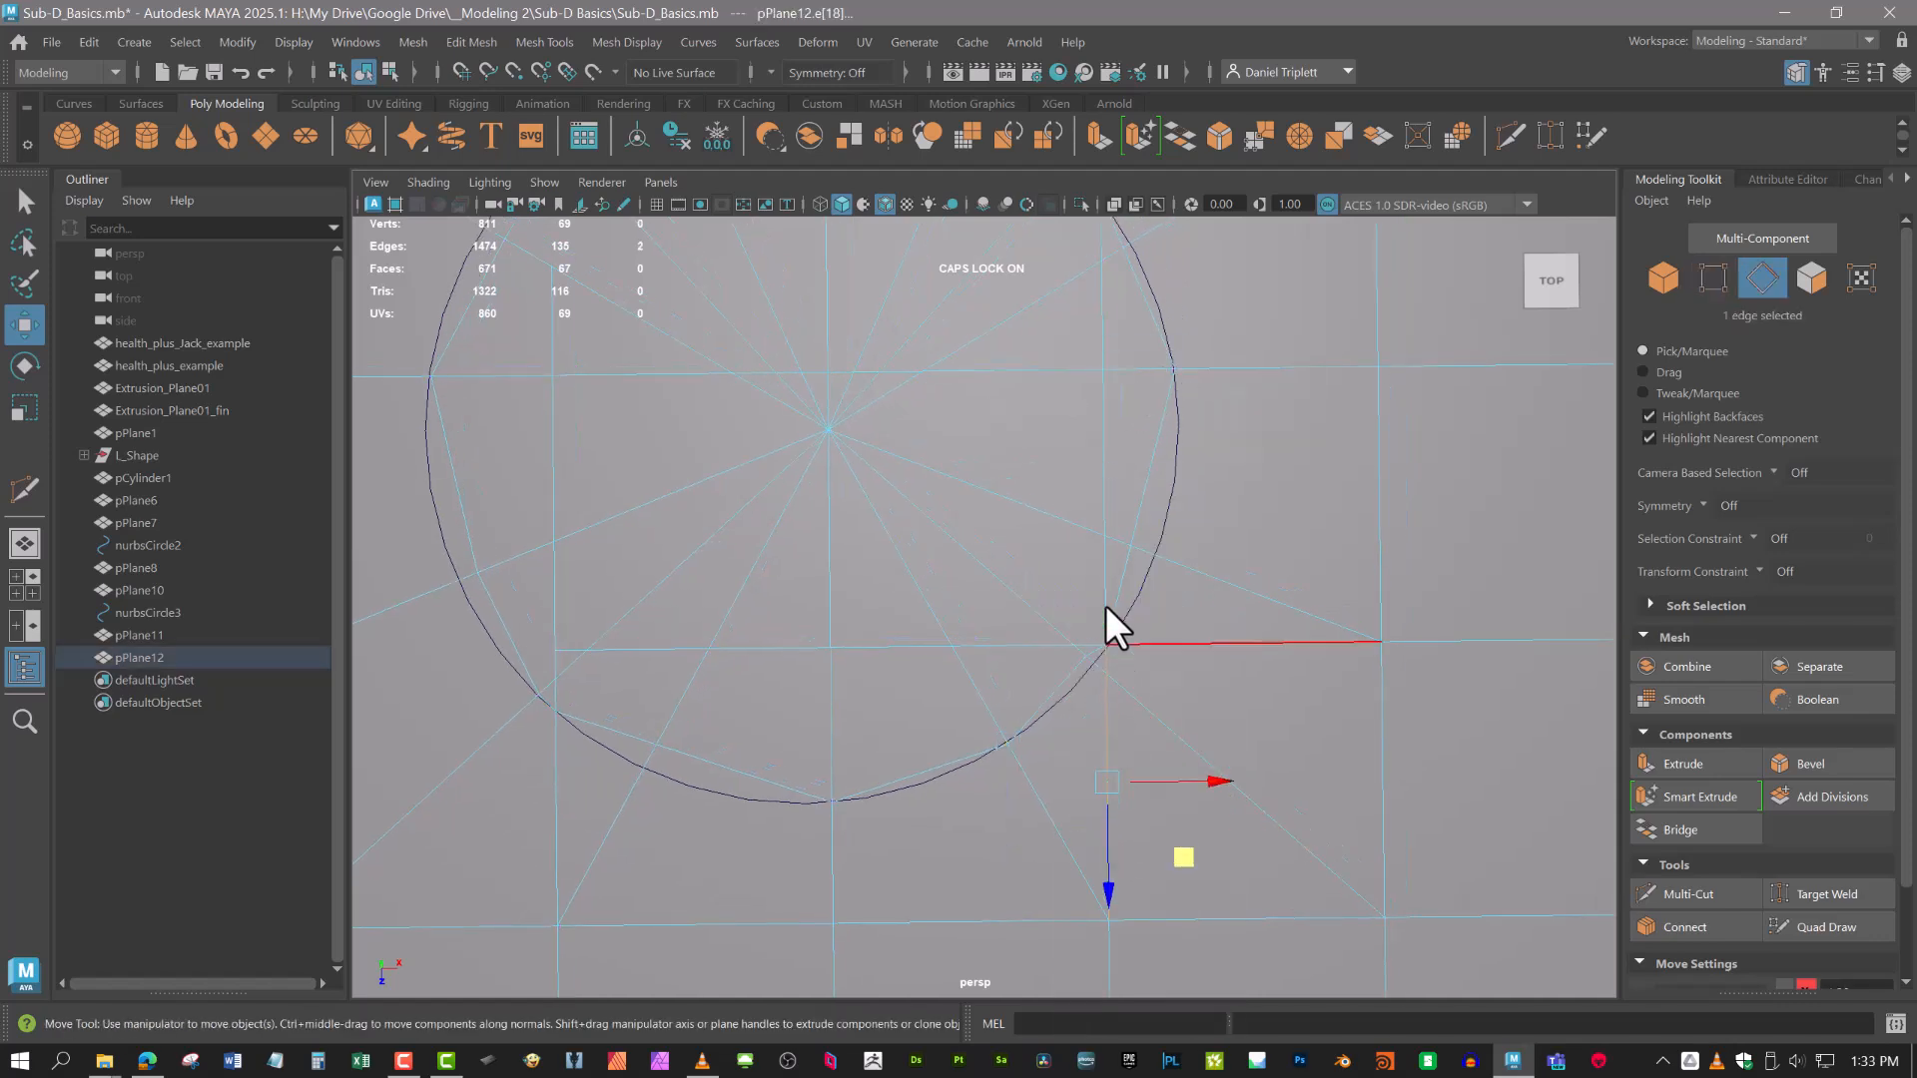
{"action": "left_click", "coordinate": [1098, 588], "text": "shift"}
{"action": "key", "text": "Delete"}
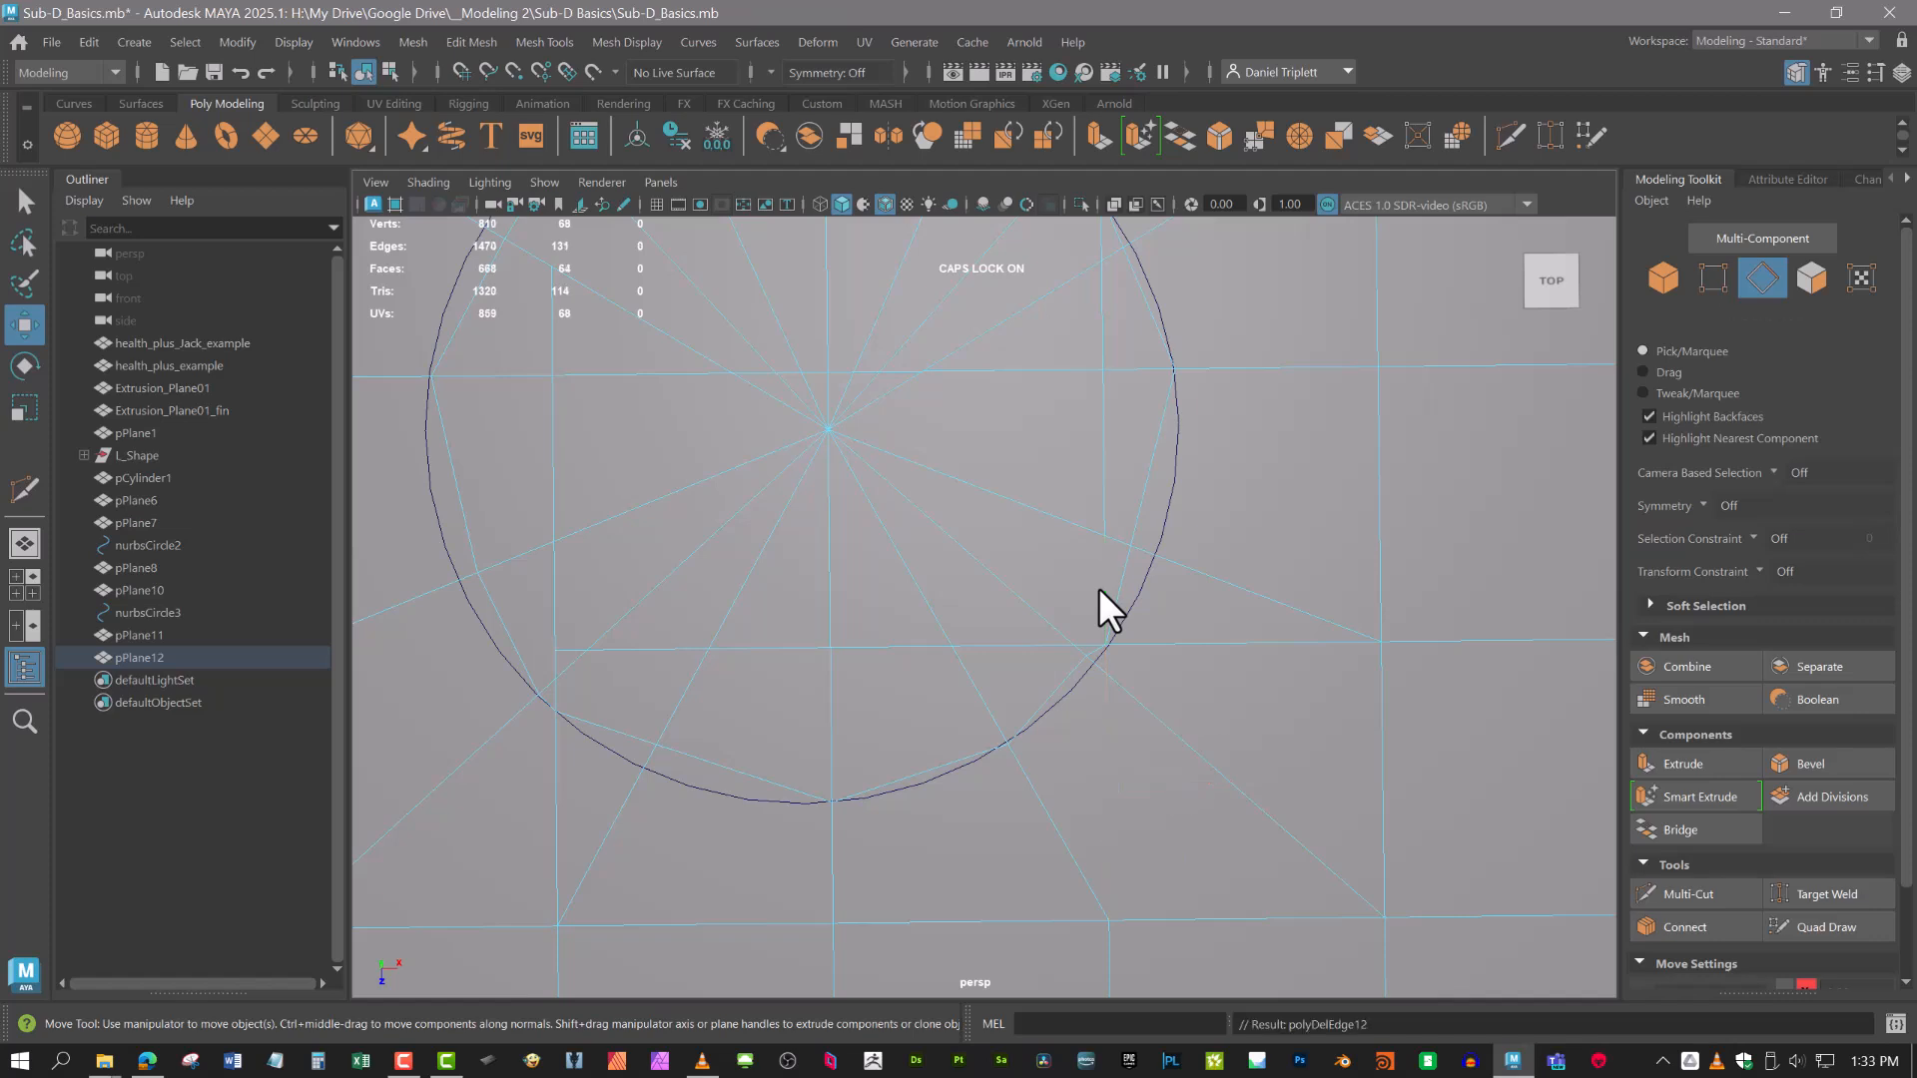
Delete the leftover horizontal grid edges outside and just inside the circle's lower-right part.
{"action": "left_click", "coordinate": [1279, 645]}
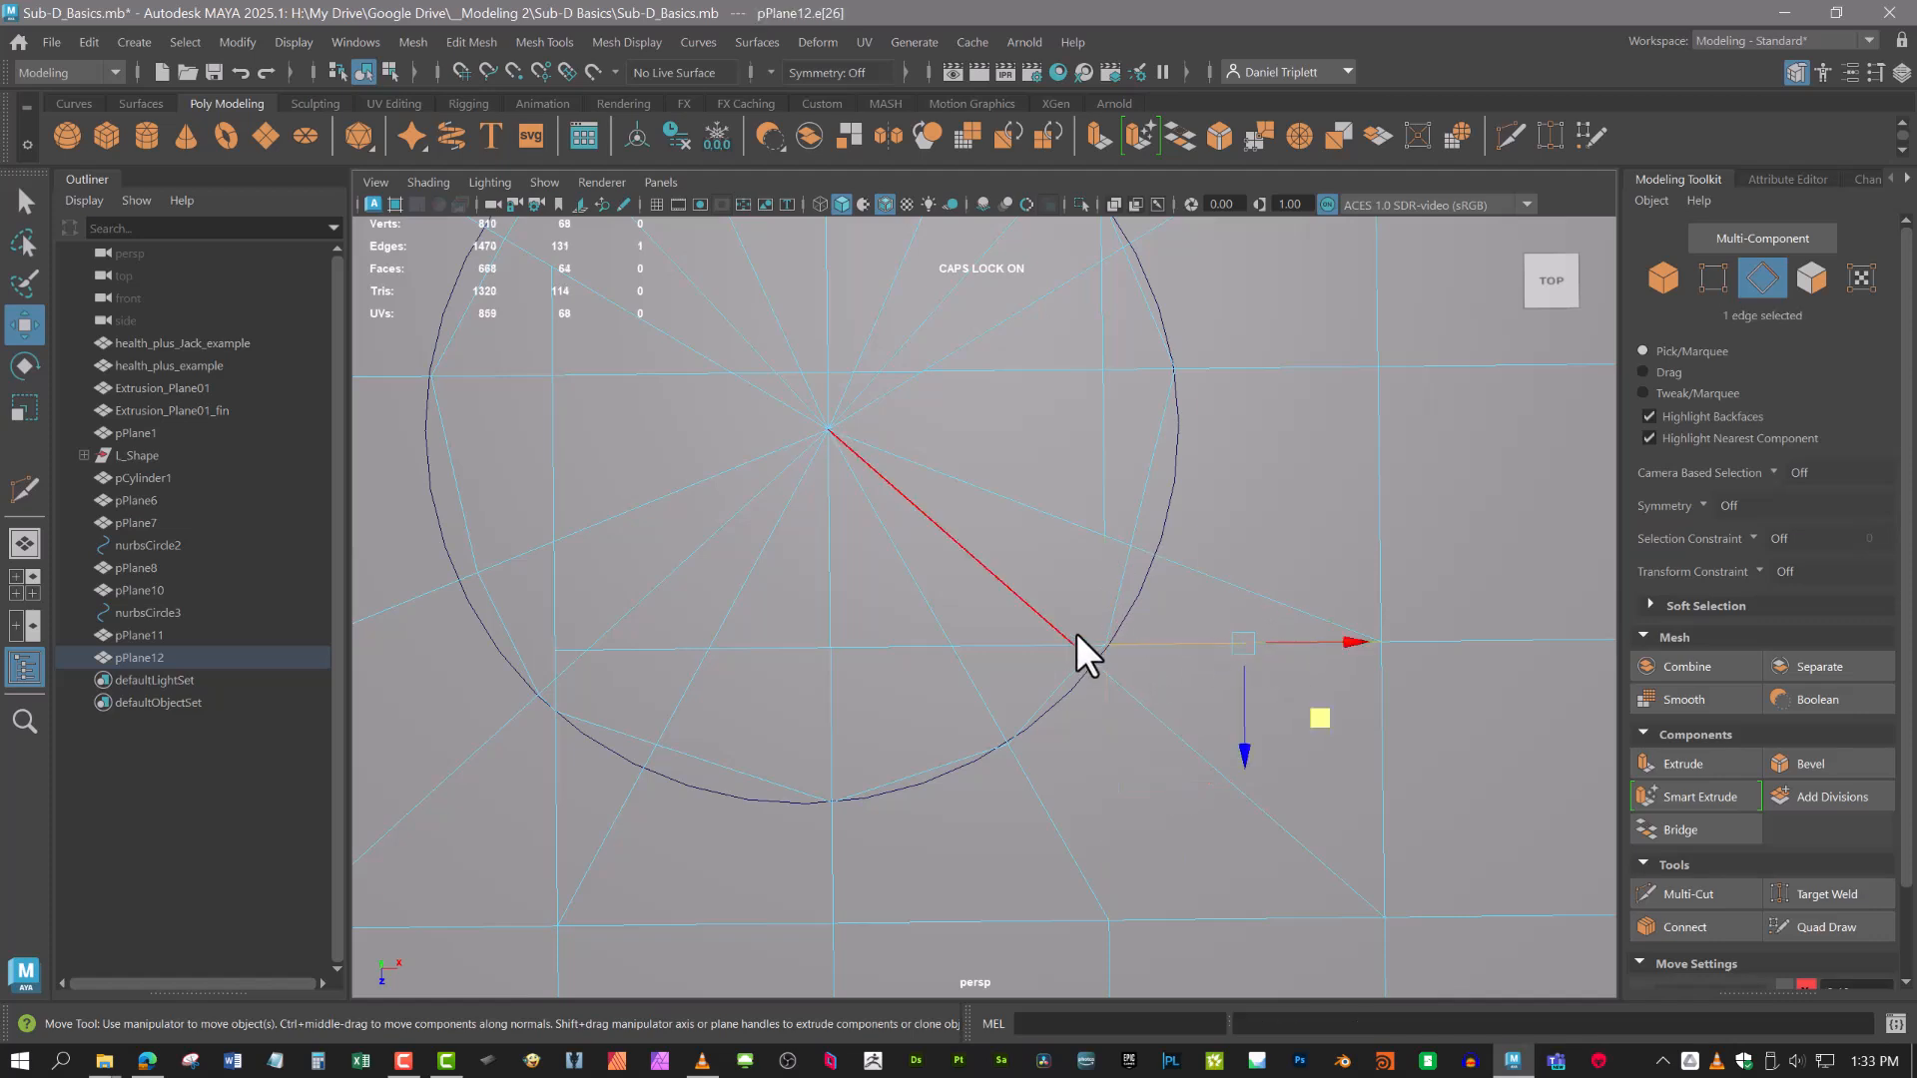
{"action": "left_click", "coordinate": [1089, 639], "text": "shift"}
{"action": "left_click", "coordinate": [1030, 639], "text": "shift"}
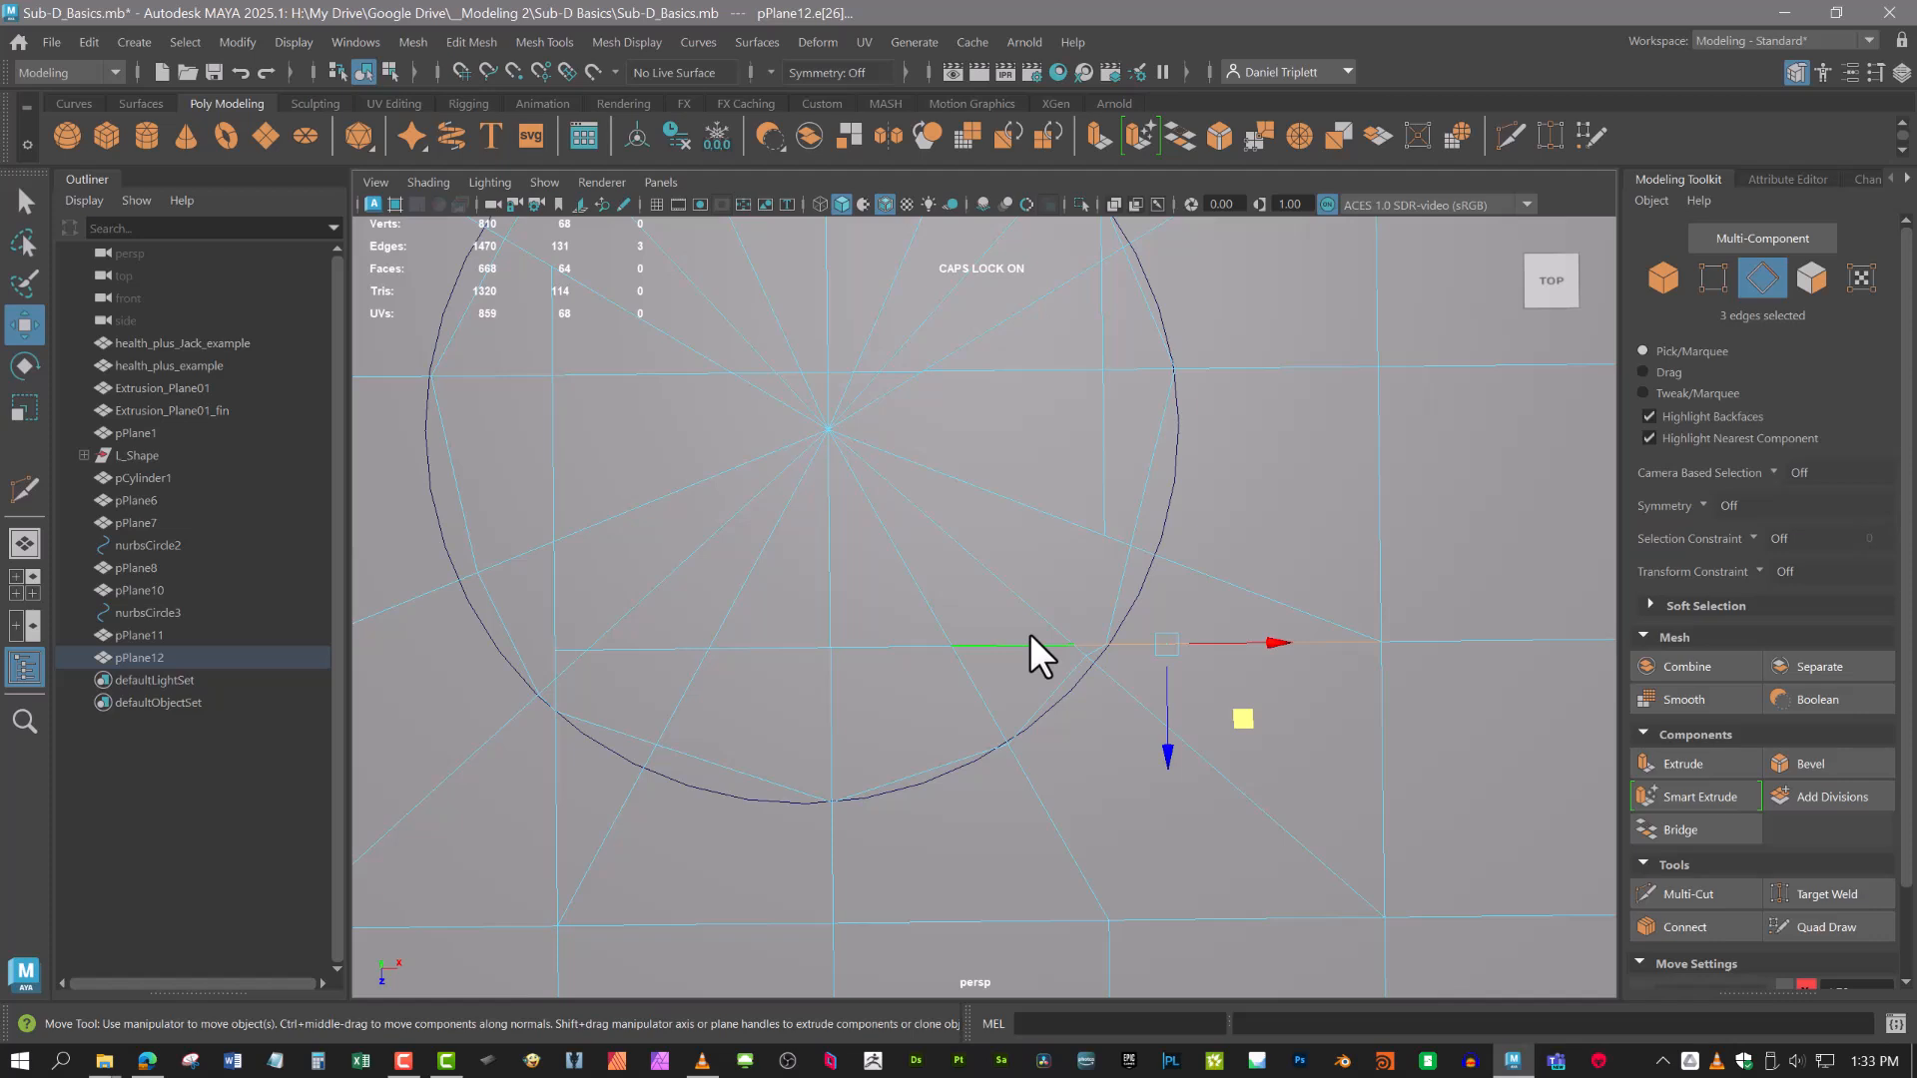
{"action": "key", "text": "Delete"}
In vertex mode, slide the vertices of the next two lower-right spokes onto the guide circle.
{"action": "right_click_drag", "start_coordinate": [1086, 647], "coordinate": [955, 409]}
{"action": "left_click", "coordinate": [1100, 649]}
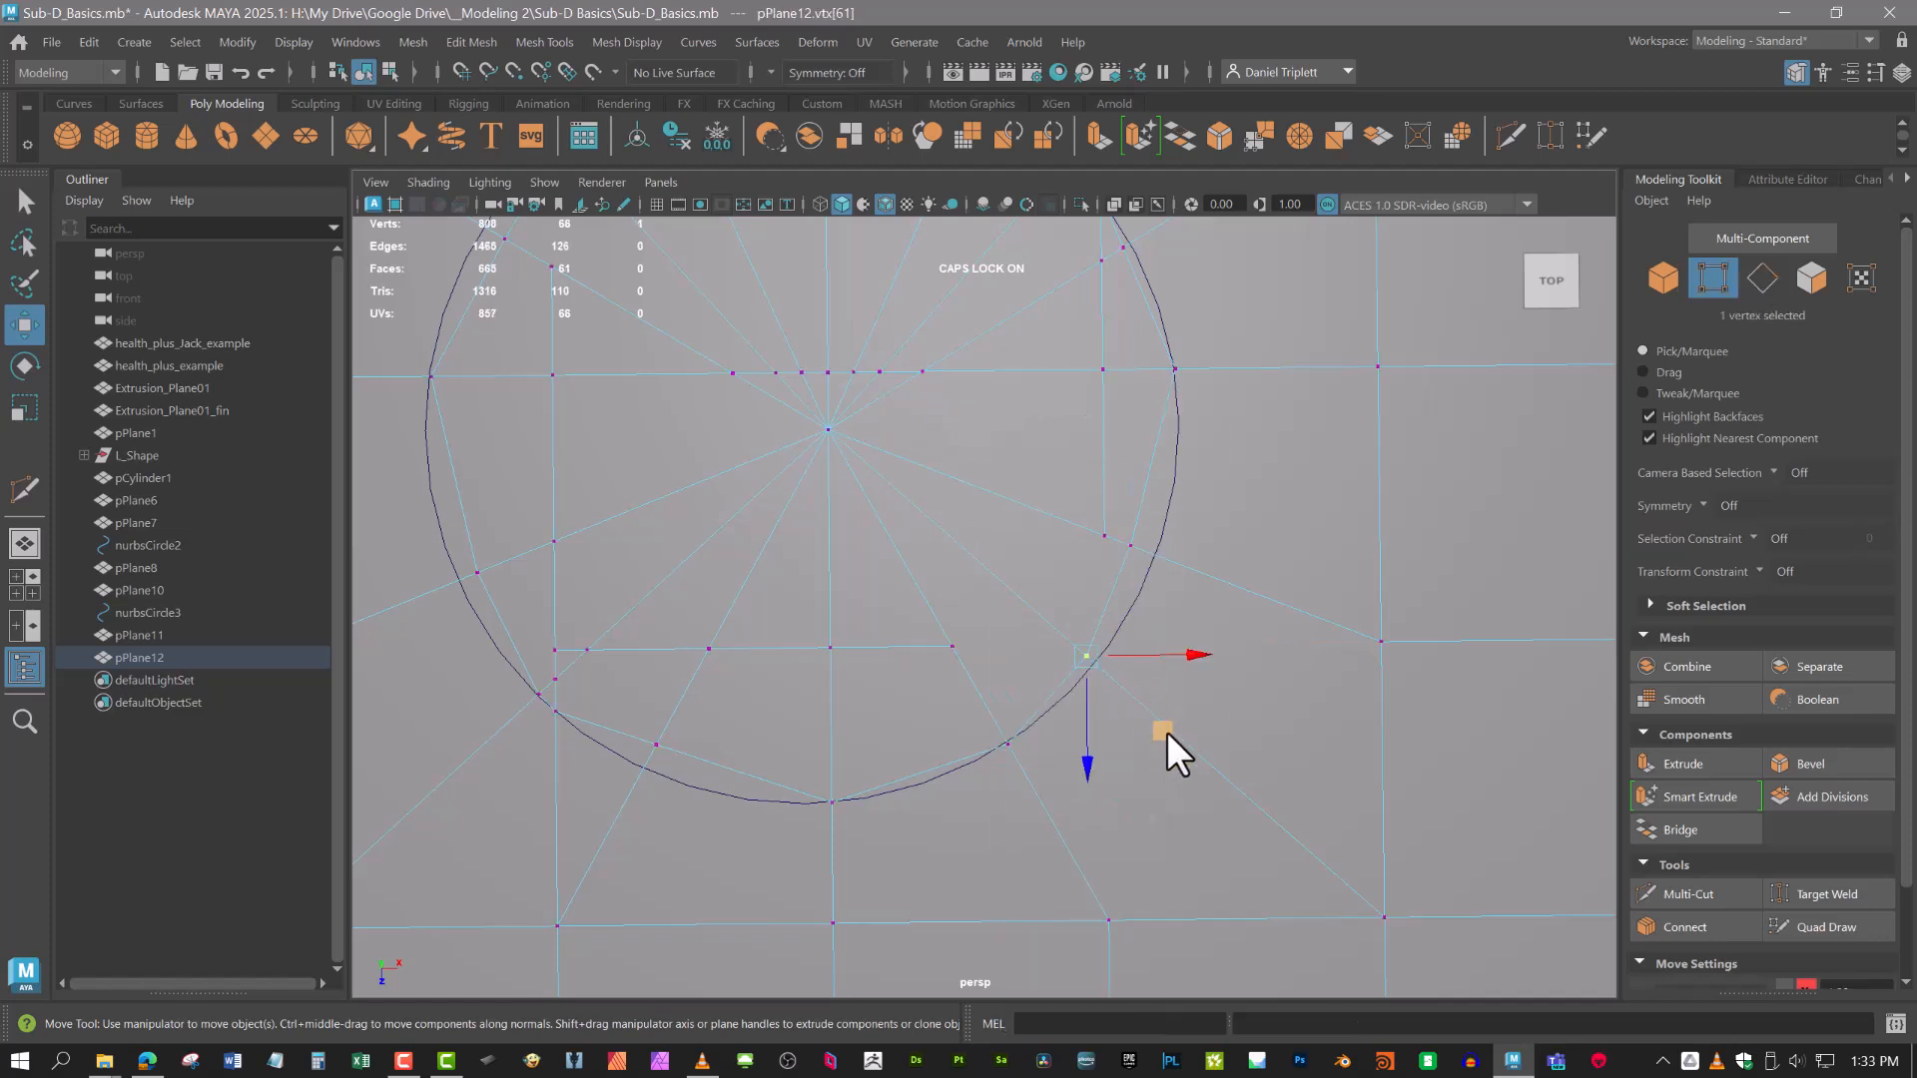
{"action": "left_click_drag", "start_coordinate": [1166, 732], "coordinate": [1177, 734], "text": "ctrl+shift"}
{"action": "middle_click_drag", "start_coordinate": [1156, 517], "coordinate": [1141, 687], "text": "alt"}
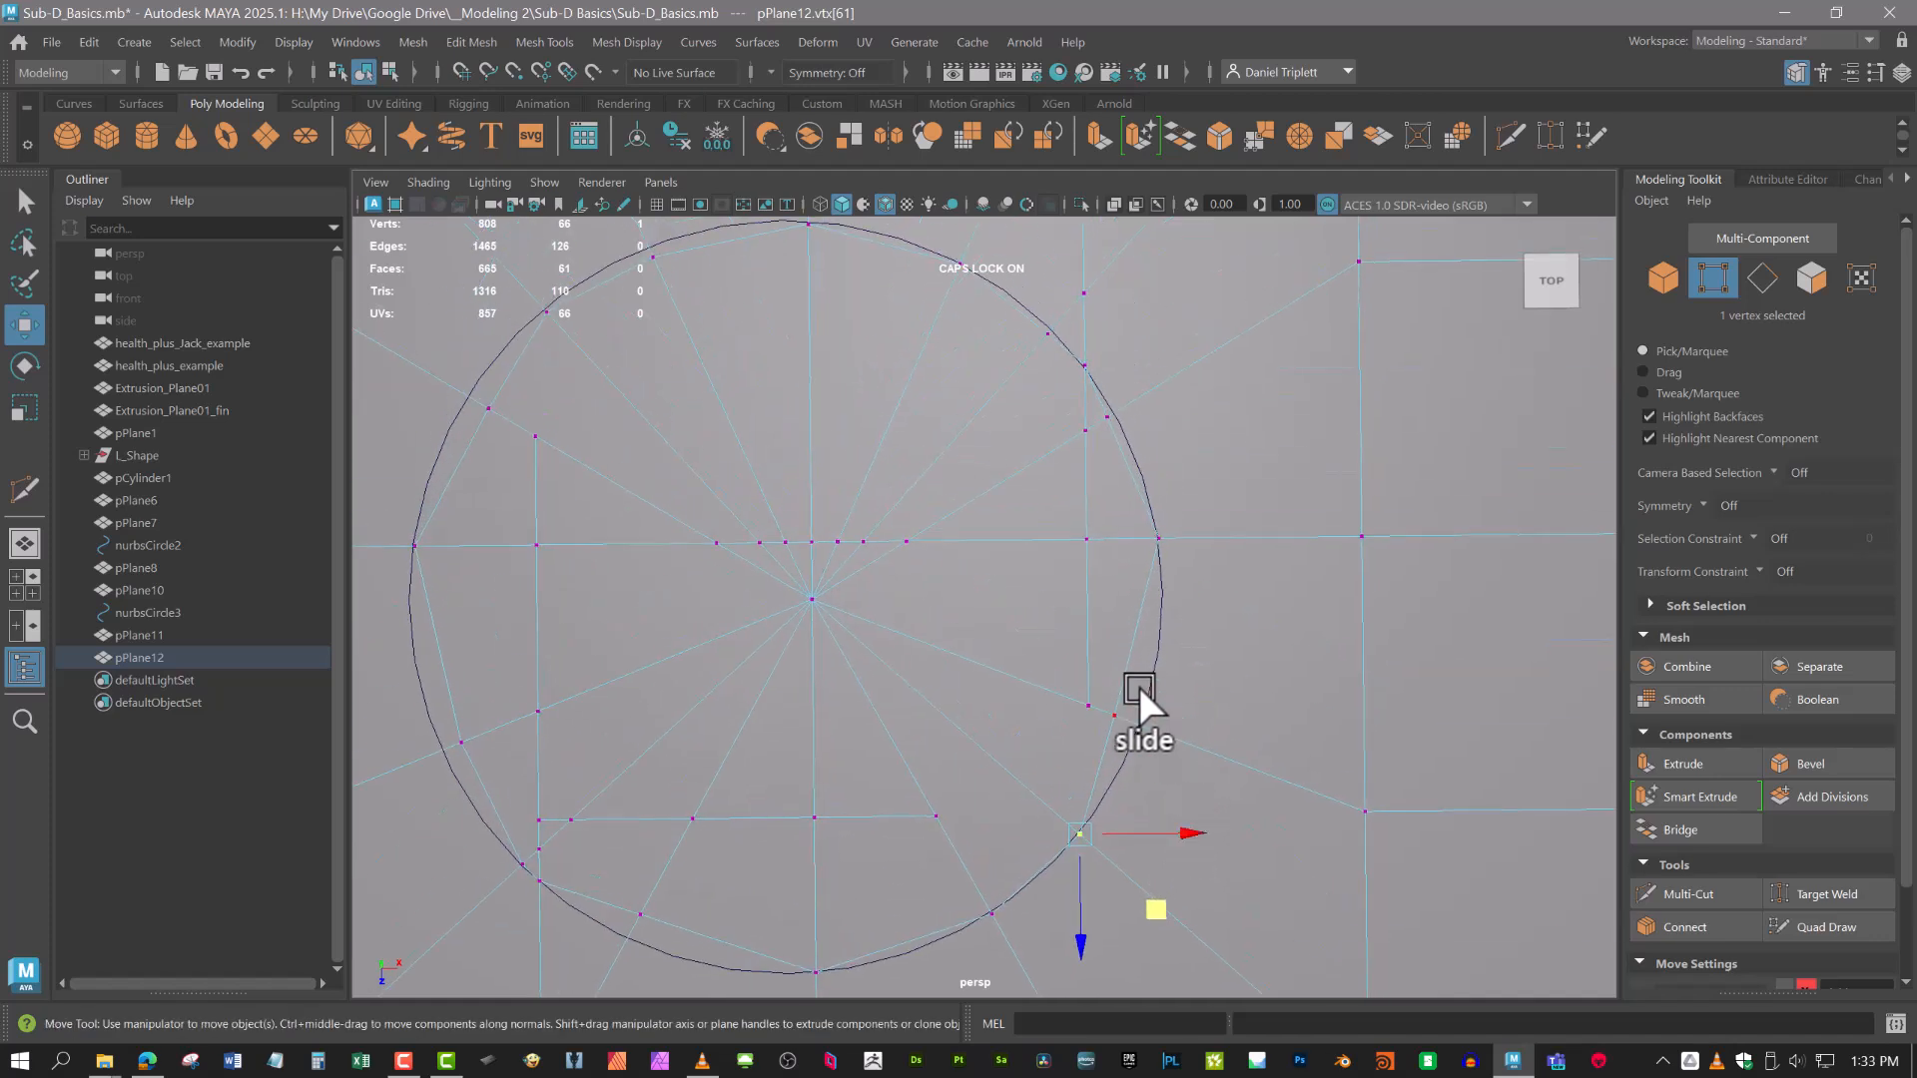
{"action": "left_click", "coordinate": [1110, 713]}
{"action": "left_click_drag", "start_coordinate": [1188, 785], "coordinate": [1212, 794], "text": "ctrl+shift"}
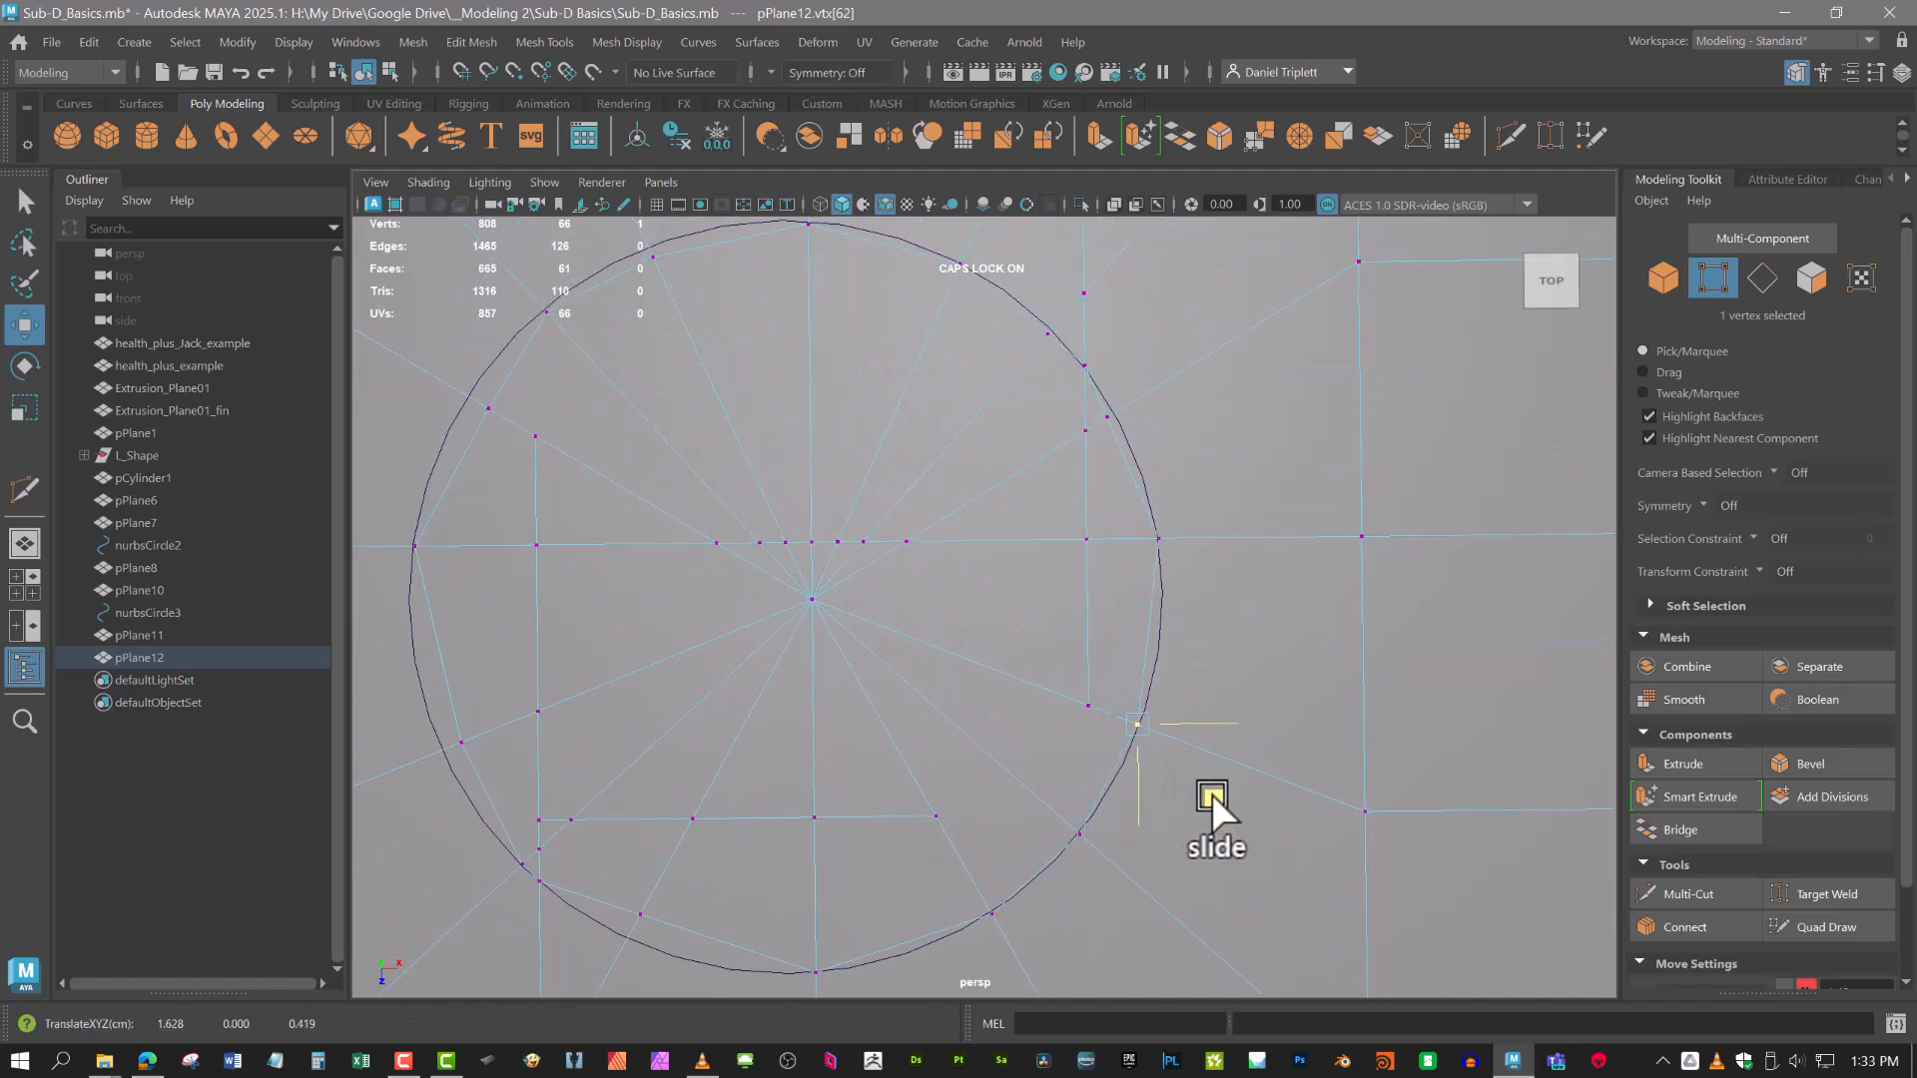
{"action": "middle_click_drag", "start_coordinate": [1158, 704], "coordinate": [1164, 739], "text": "alt"}
In edge mode, delete the leftover vertical grid edges inside the right part of the circle.
{"action": "middle_click_drag", "start_coordinate": [1089, 621], "coordinate": [1130, 777], "text": "alt"}
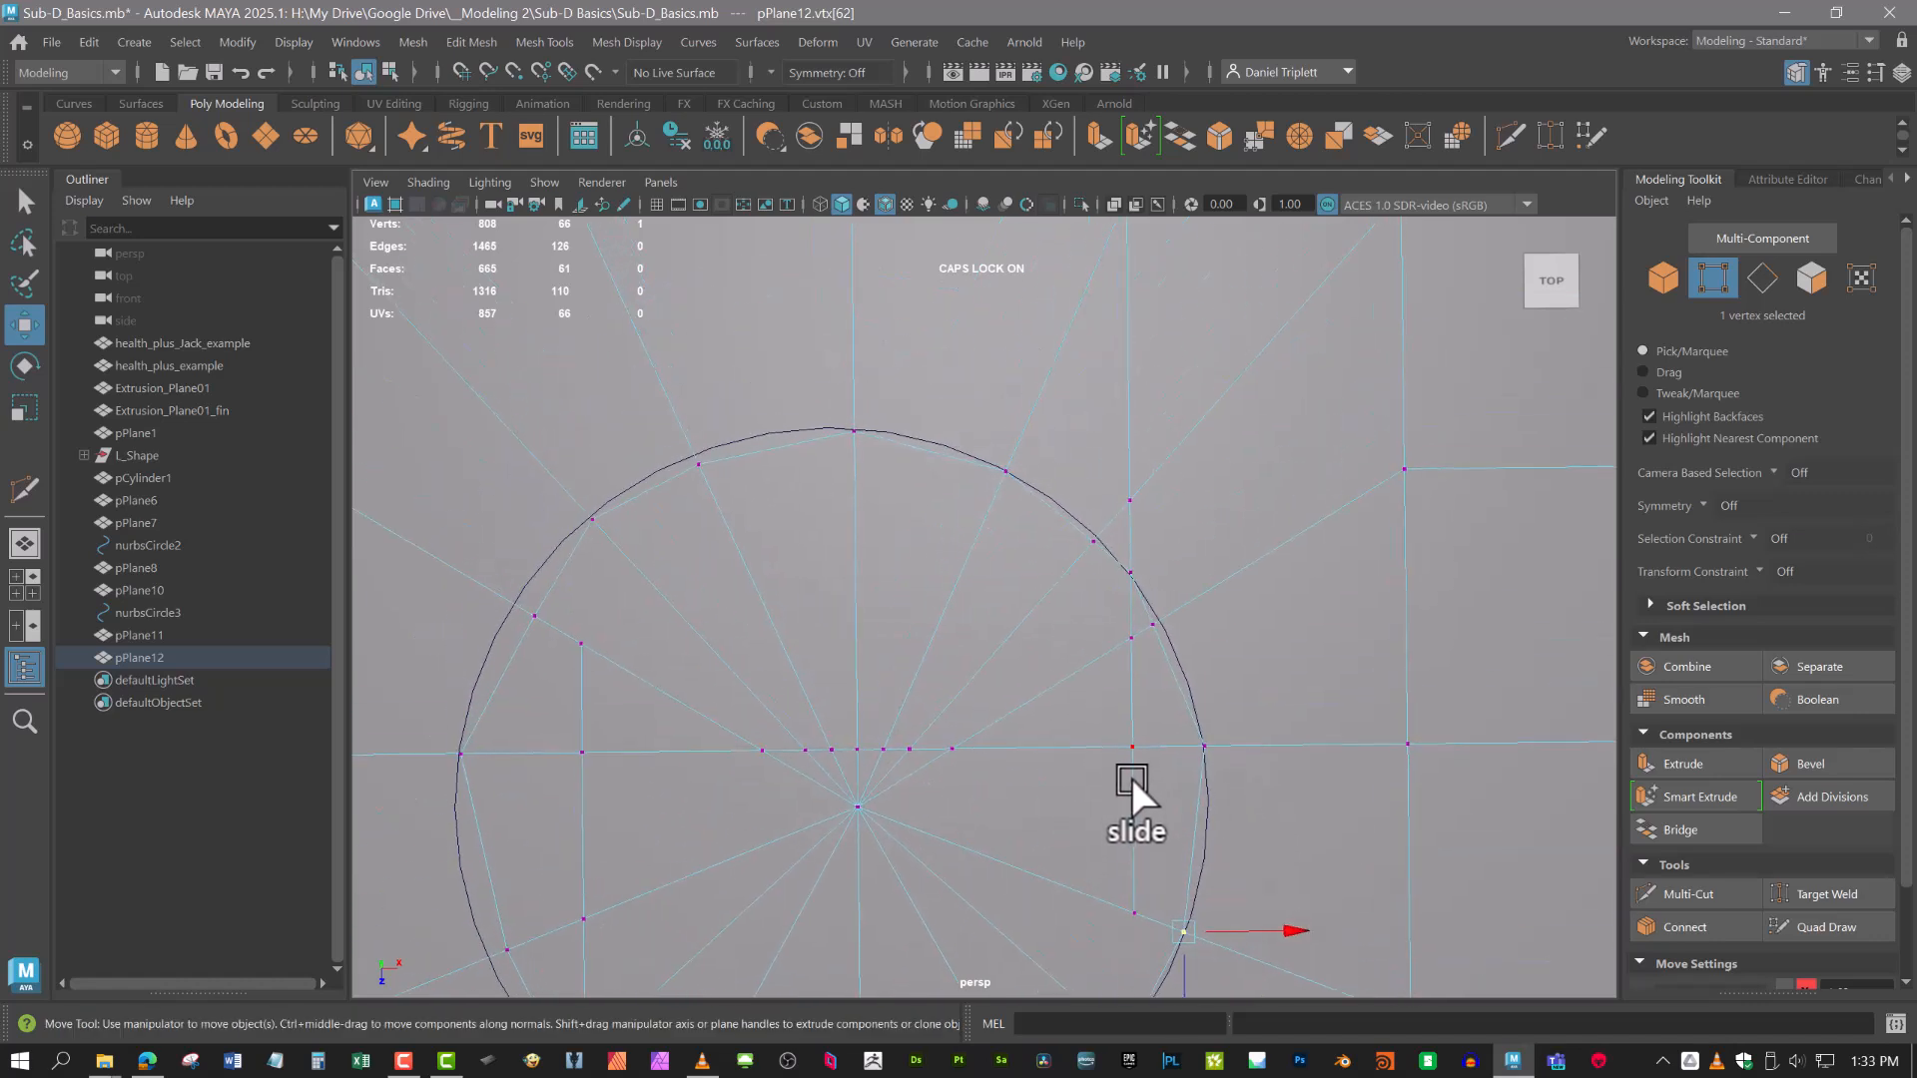
{"action": "right_click_drag", "start_coordinate": [1126, 619], "coordinate": [1128, 340]}
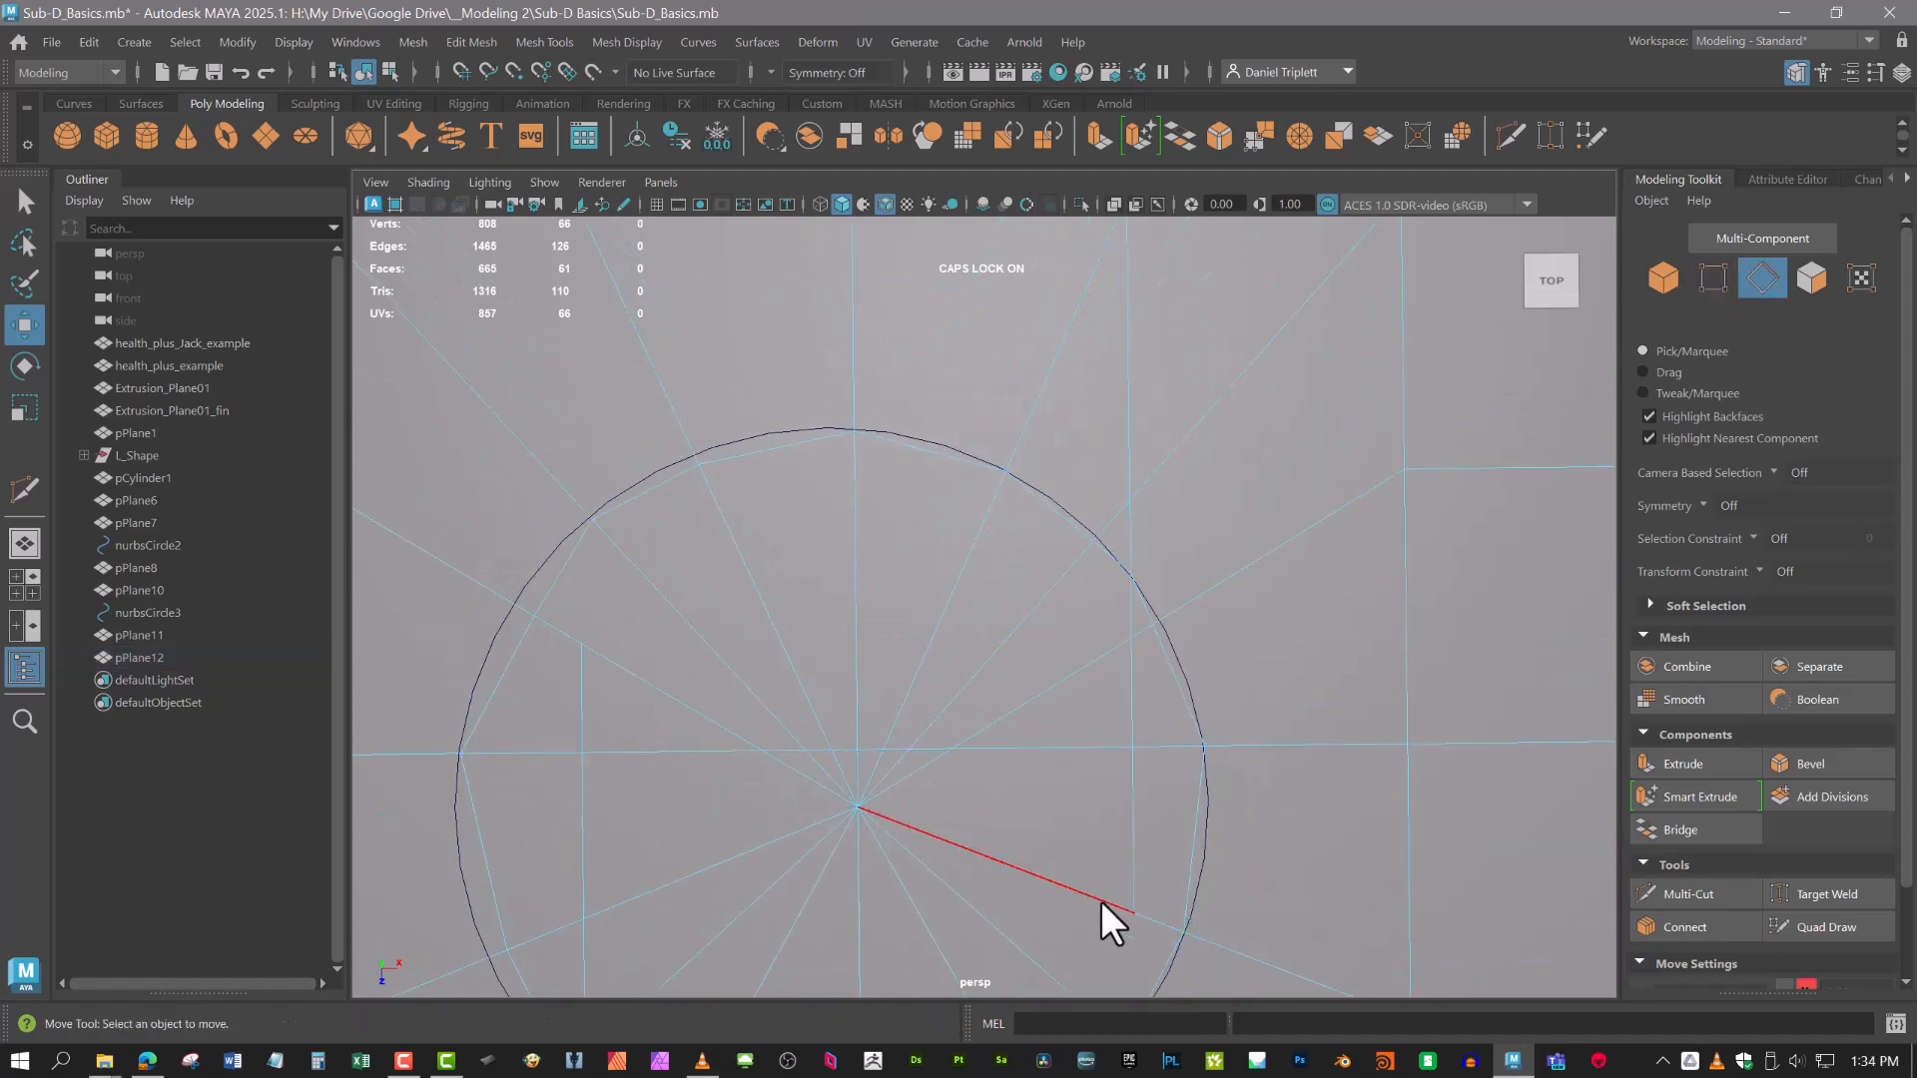
{"action": "left_click", "coordinate": [1131, 809]}
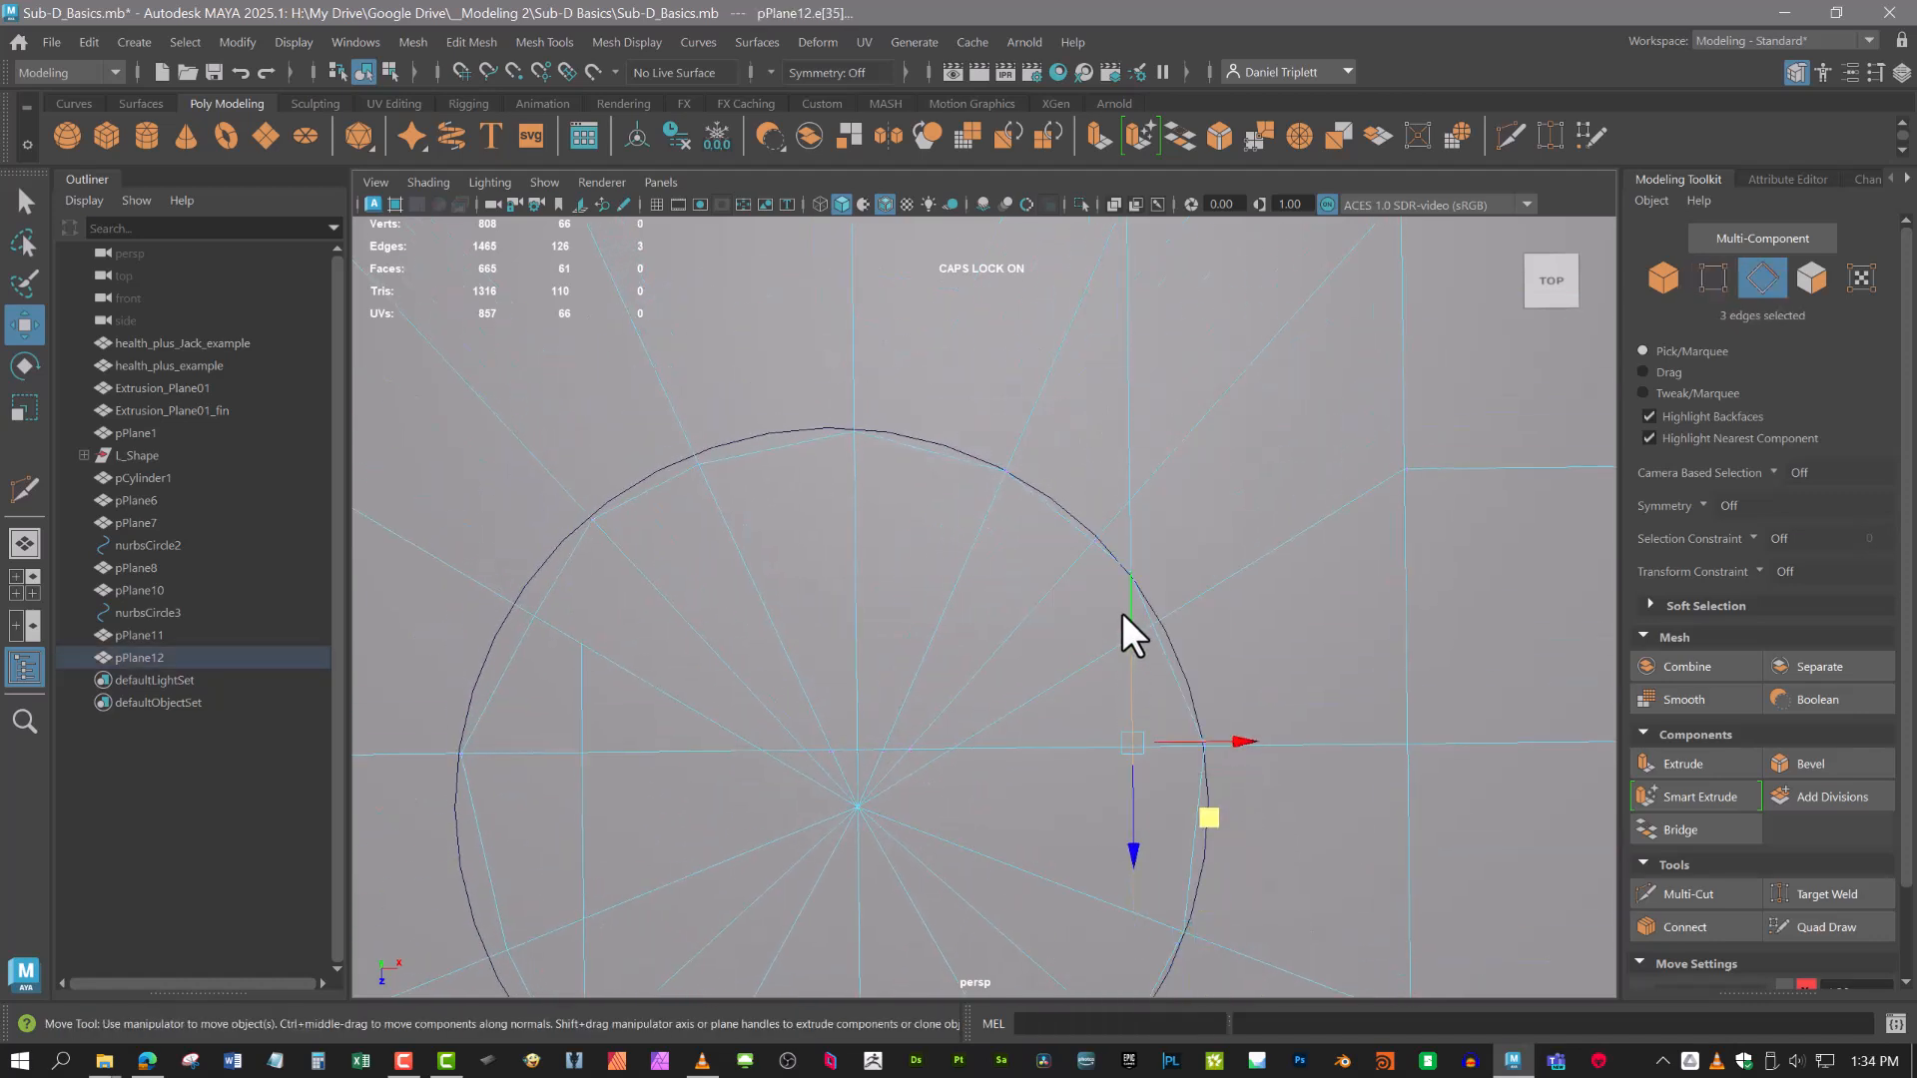
{"action": "key", "text": "ctrl+Delete"}
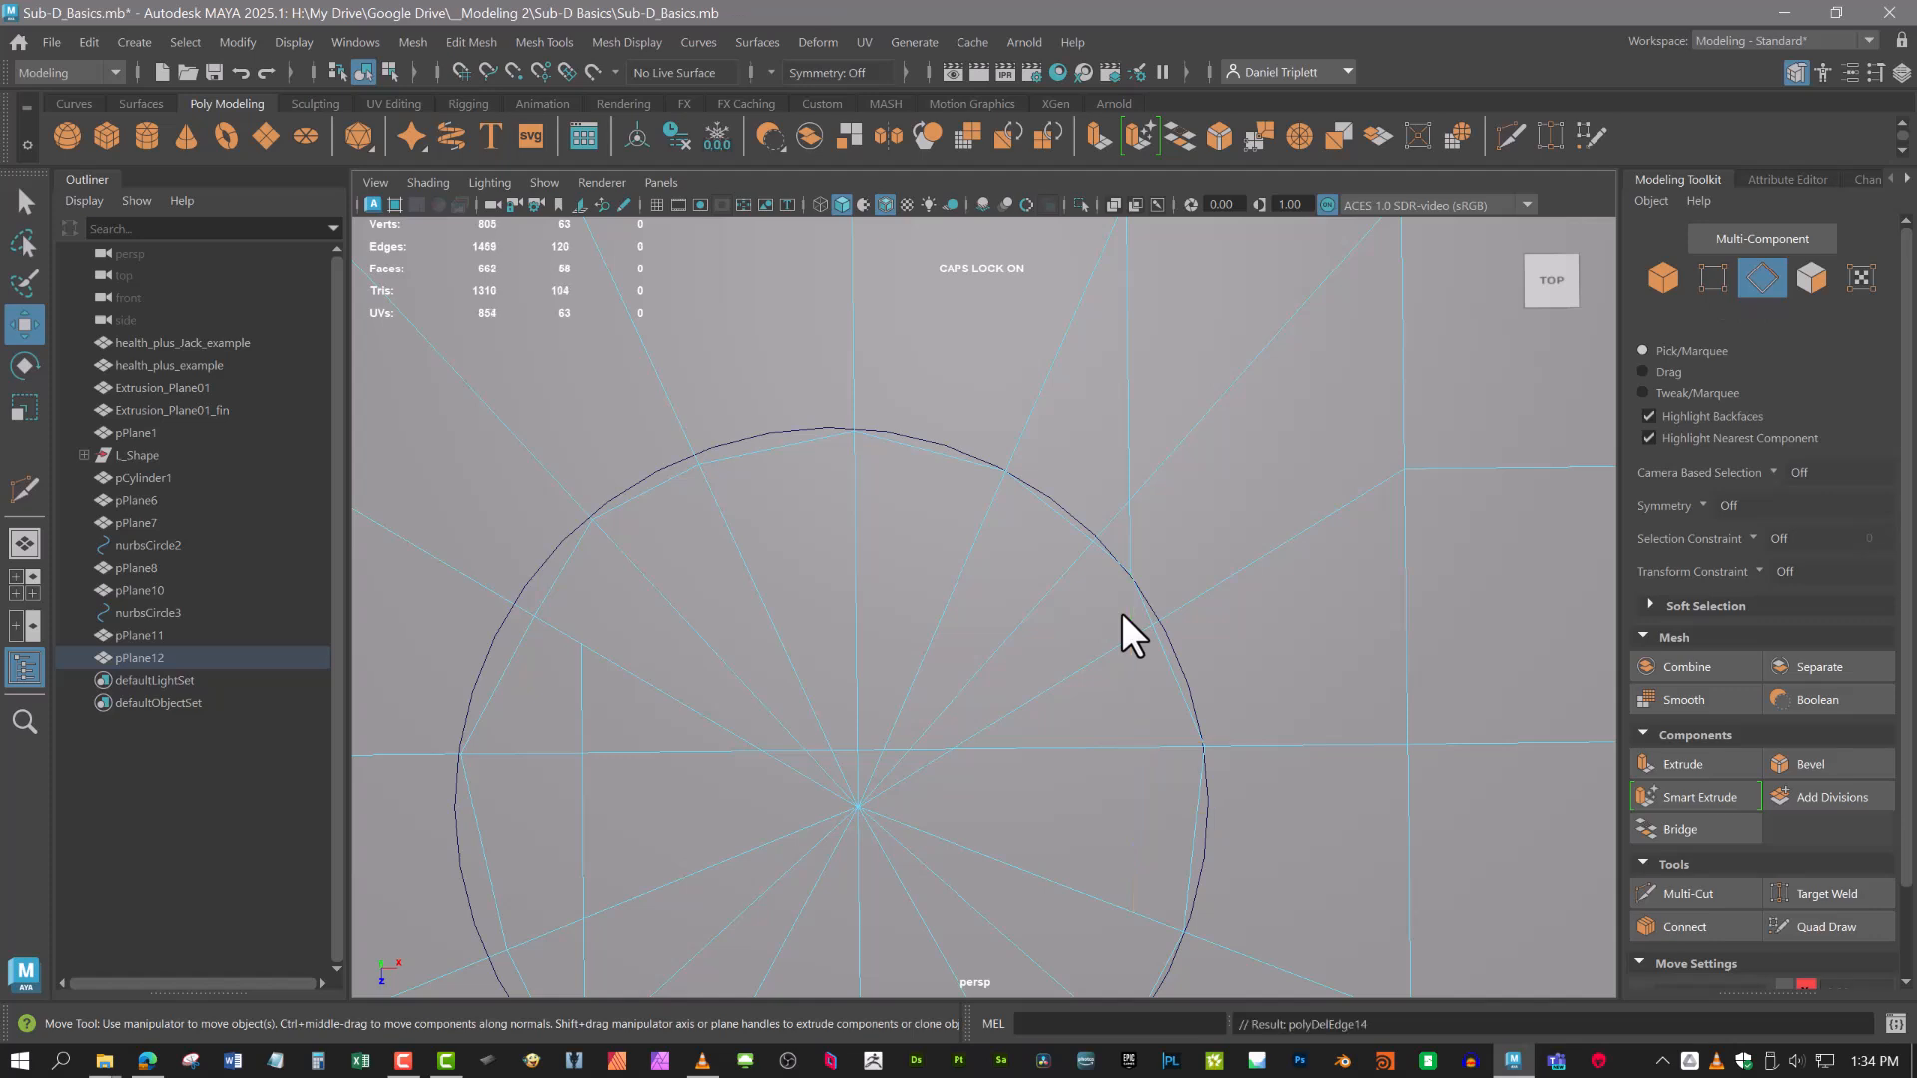
Delete the remaining vertical grid edges between the circle's upper-right part and the plane's top border.
{"action": "left_click", "coordinate": [1113, 539]}
{"action": "key", "text": "ctrl+Delete"}
{"action": "left_click", "coordinate": [1133, 411]}
{"action": "key", "text": "ctrl+Delete"}
Try to delete the leftover vertical and horizontal grid edges around the circle's lower-left part, with the adjoining ring segment included in the selection.
{"action": "scroll", "coordinate": [1048, 522], "scroll_direction": "down", "scroll_amount": 2}
{"action": "middle_click_drag", "start_coordinate": [1049, 523], "coordinate": [1101, 459], "text": "alt"}
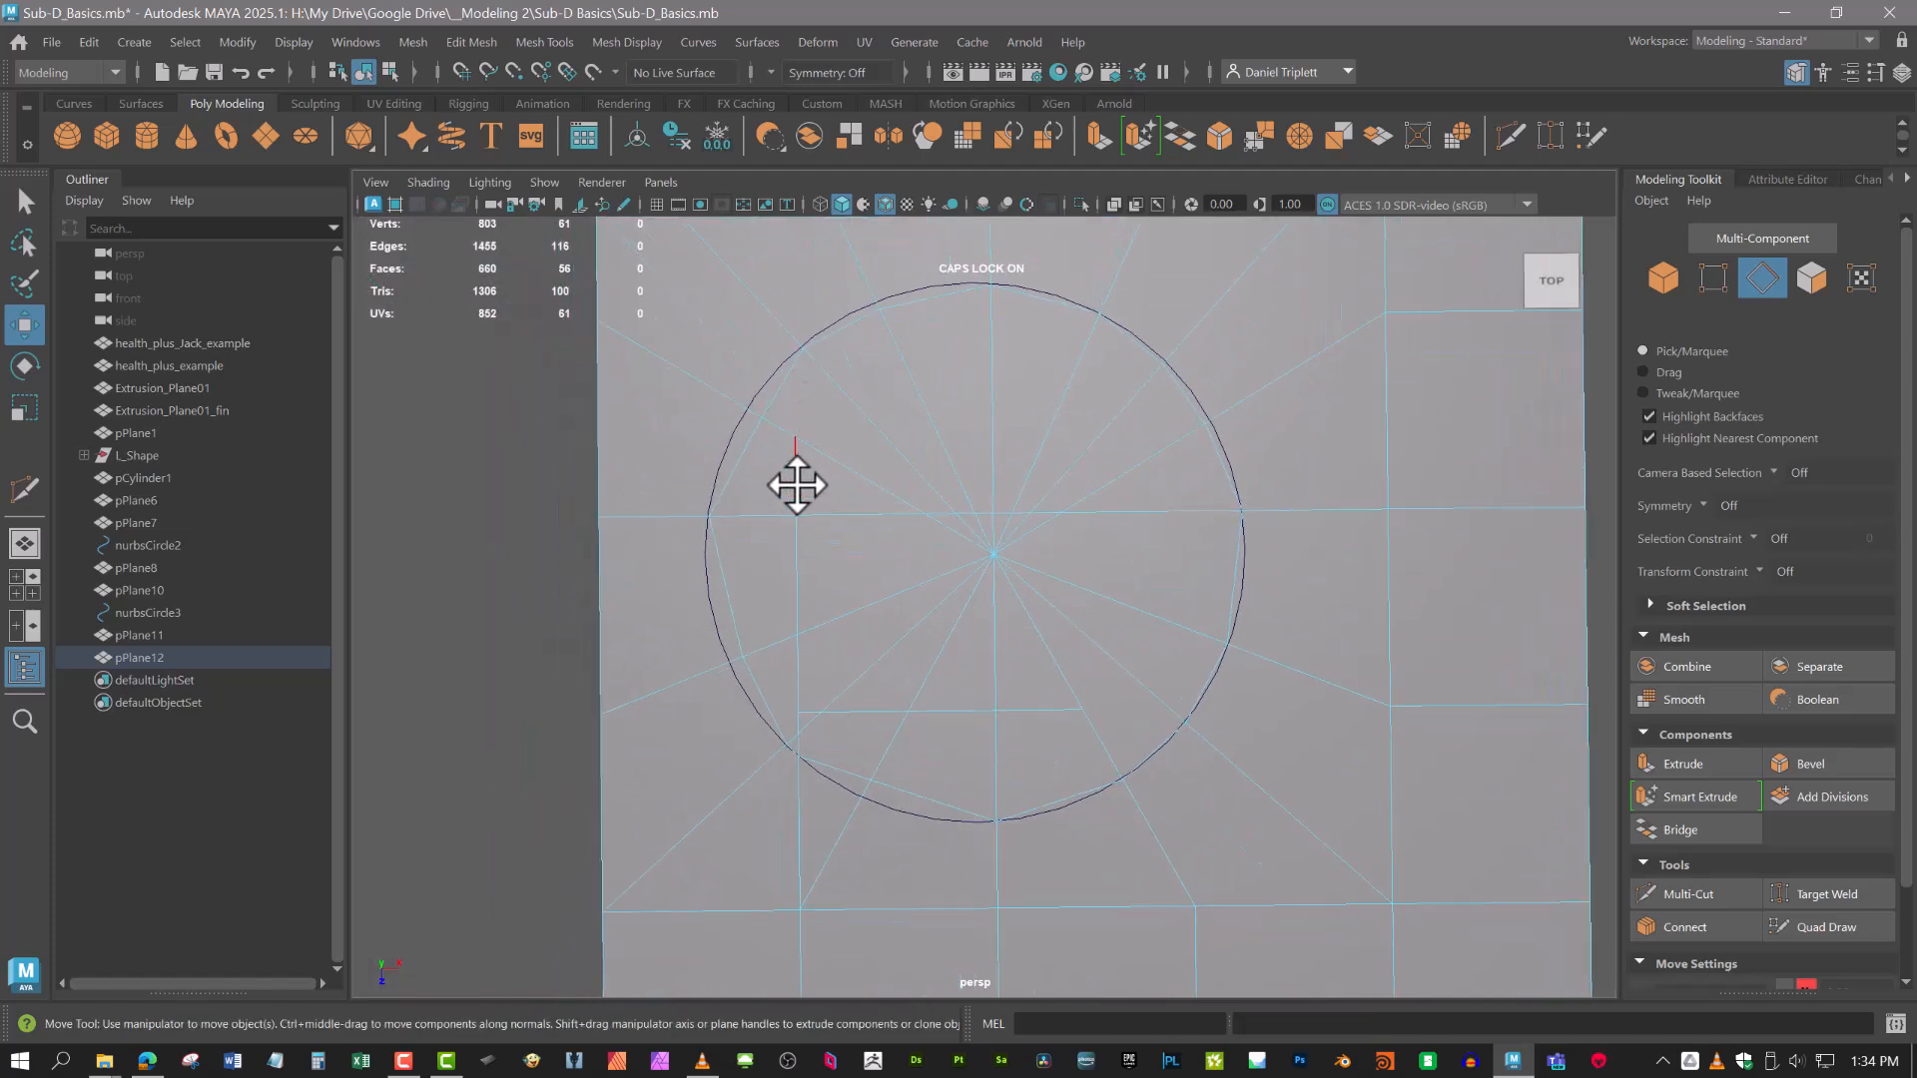
{"action": "scroll", "coordinate": [839, 858], "scroll_direction": "up", "scroll_amount": 2}
{"action": "middle_click_drag", "start_coordinate": [838, 860], "coordinate": [954, 790], "text": "alt"}
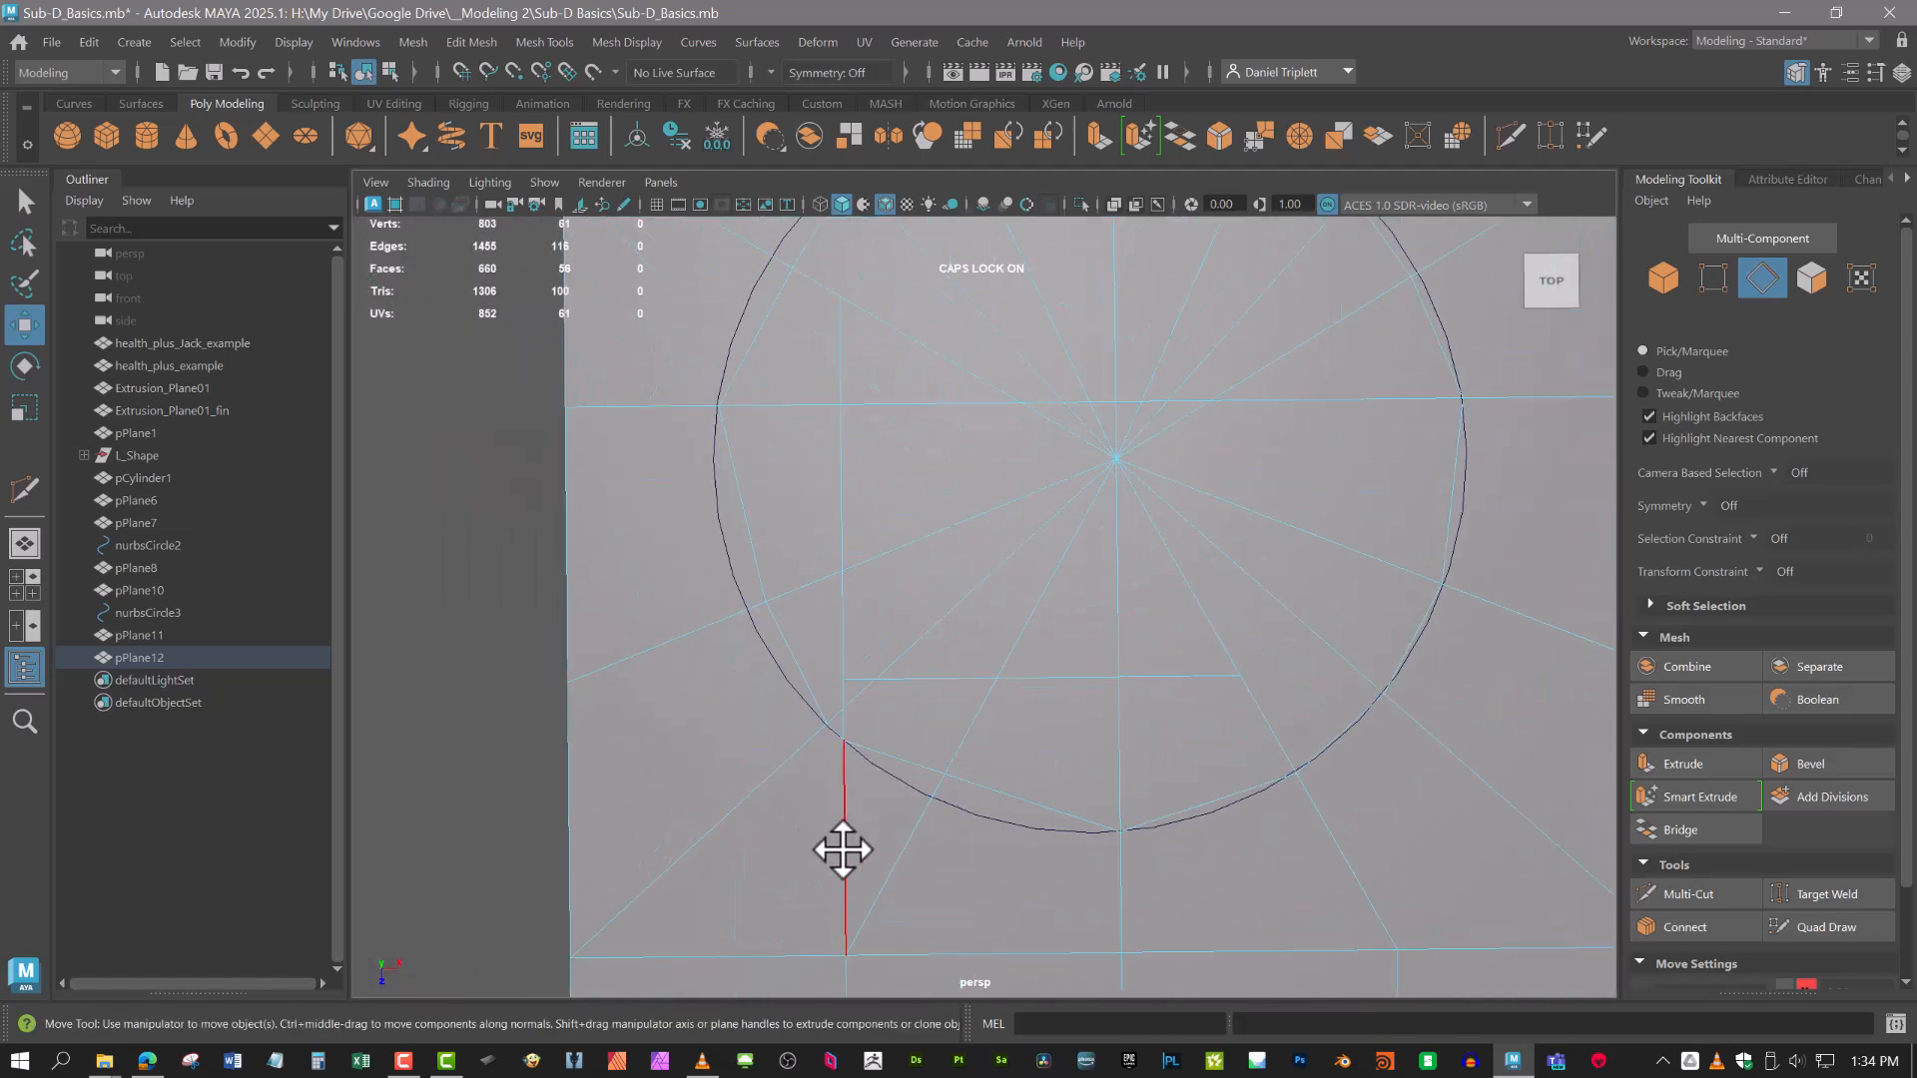
{"action": "left_click", "coordinate": [843, 850]}
{"action": "left_click", "coordinate": [905, 761], "text": "shift"}
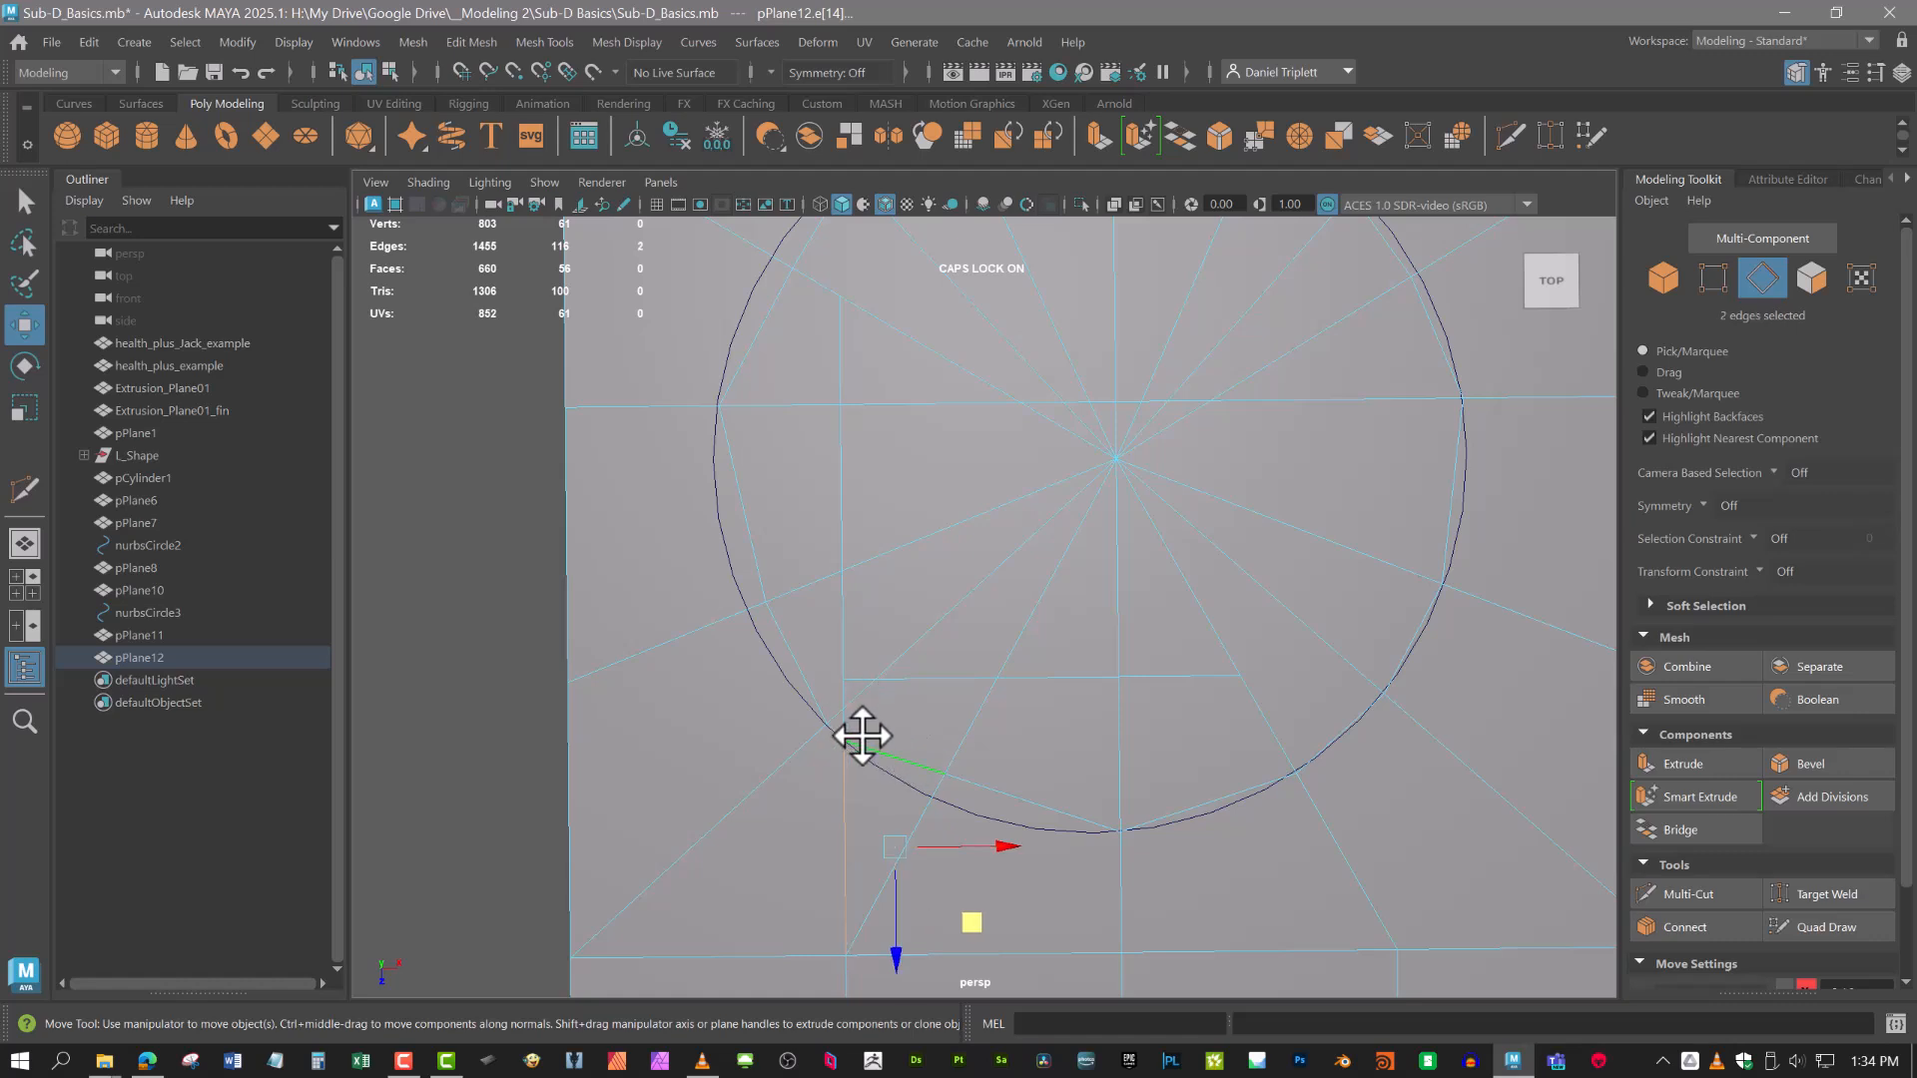
{"action": "left_click", "coordinate": [847, 725], "text": "shift"}
{"action": "left_click", "coordinate": [841, 692], "text": "shift"}
{"action": "left_click", "coordinate": [846, 622], "text": "shift"}
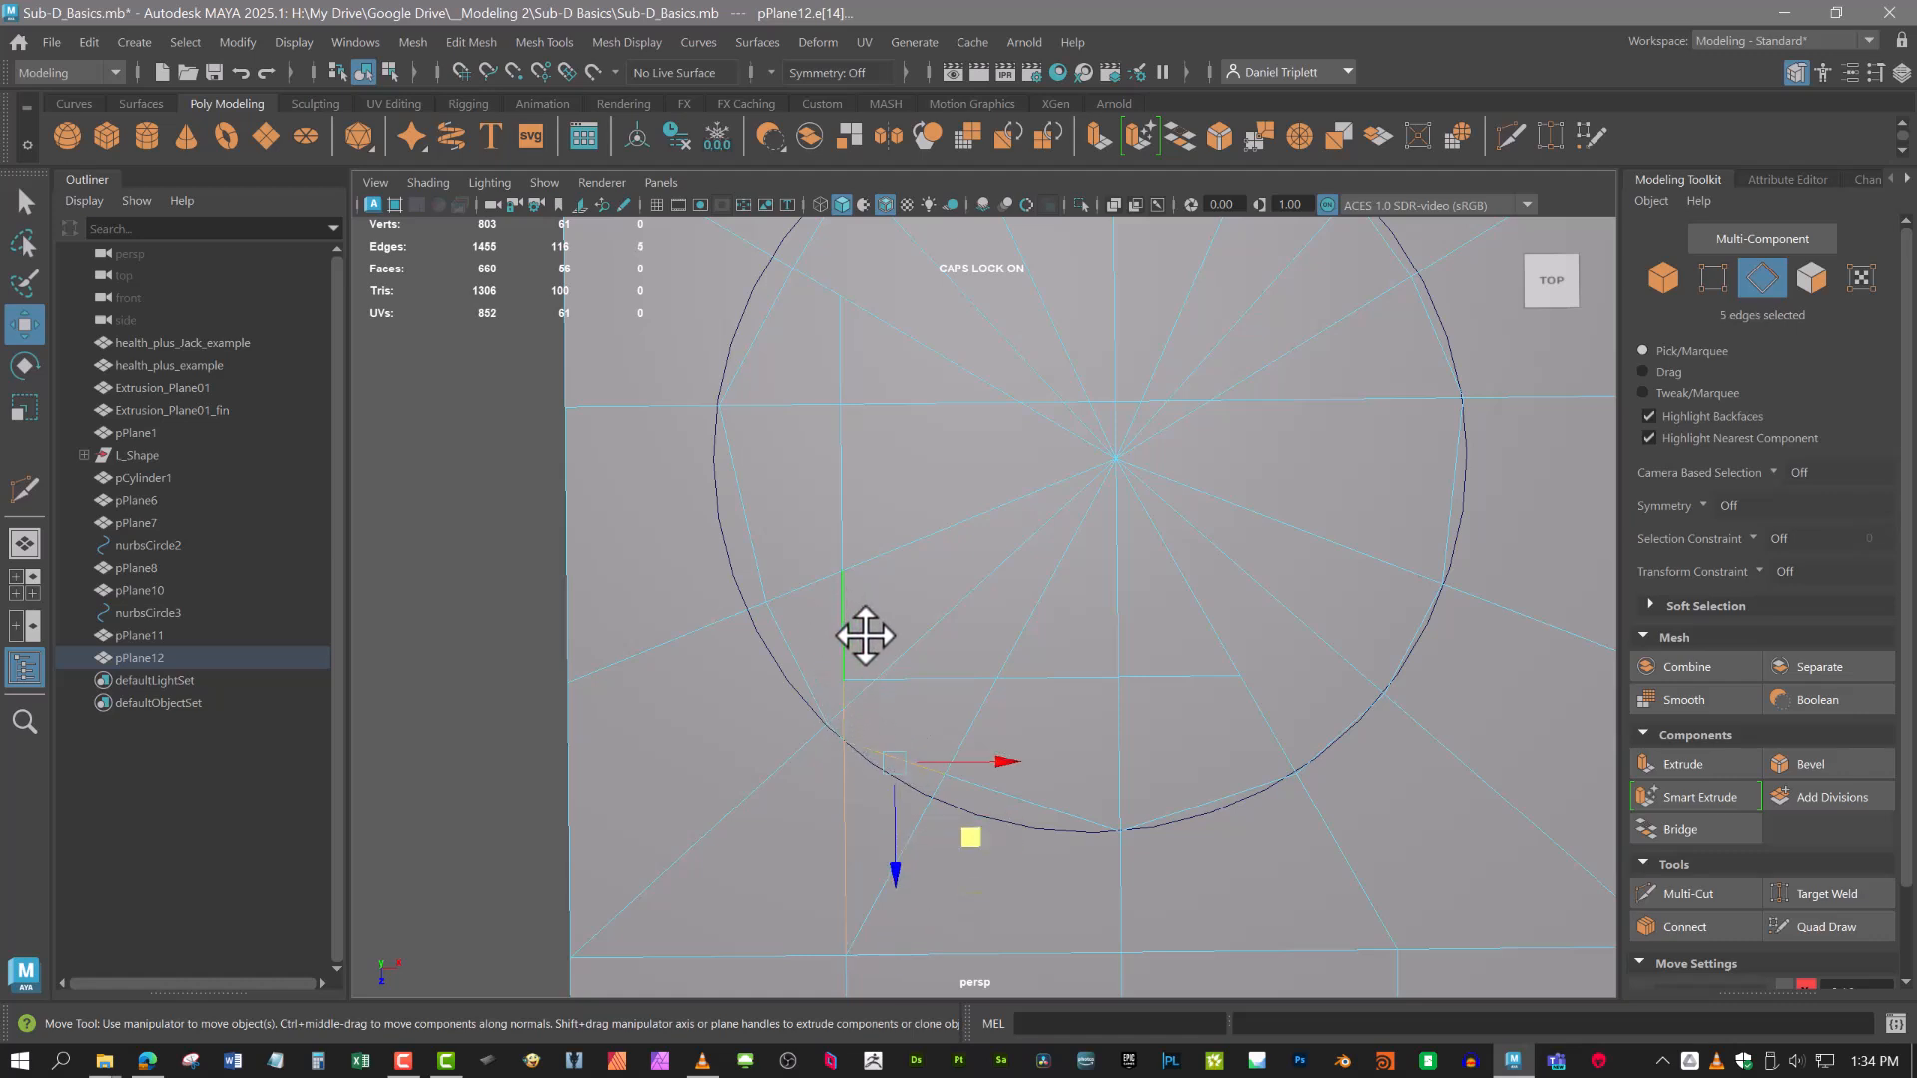
{"action": "left_click", "coordinate": [939, 677], "text": "shift"}
{"action": "left_click", "coordinate": [1063, 678], "text": "shift"}
{"action": "left_click", "coordinate": [1183, 678], "text": "shift"}
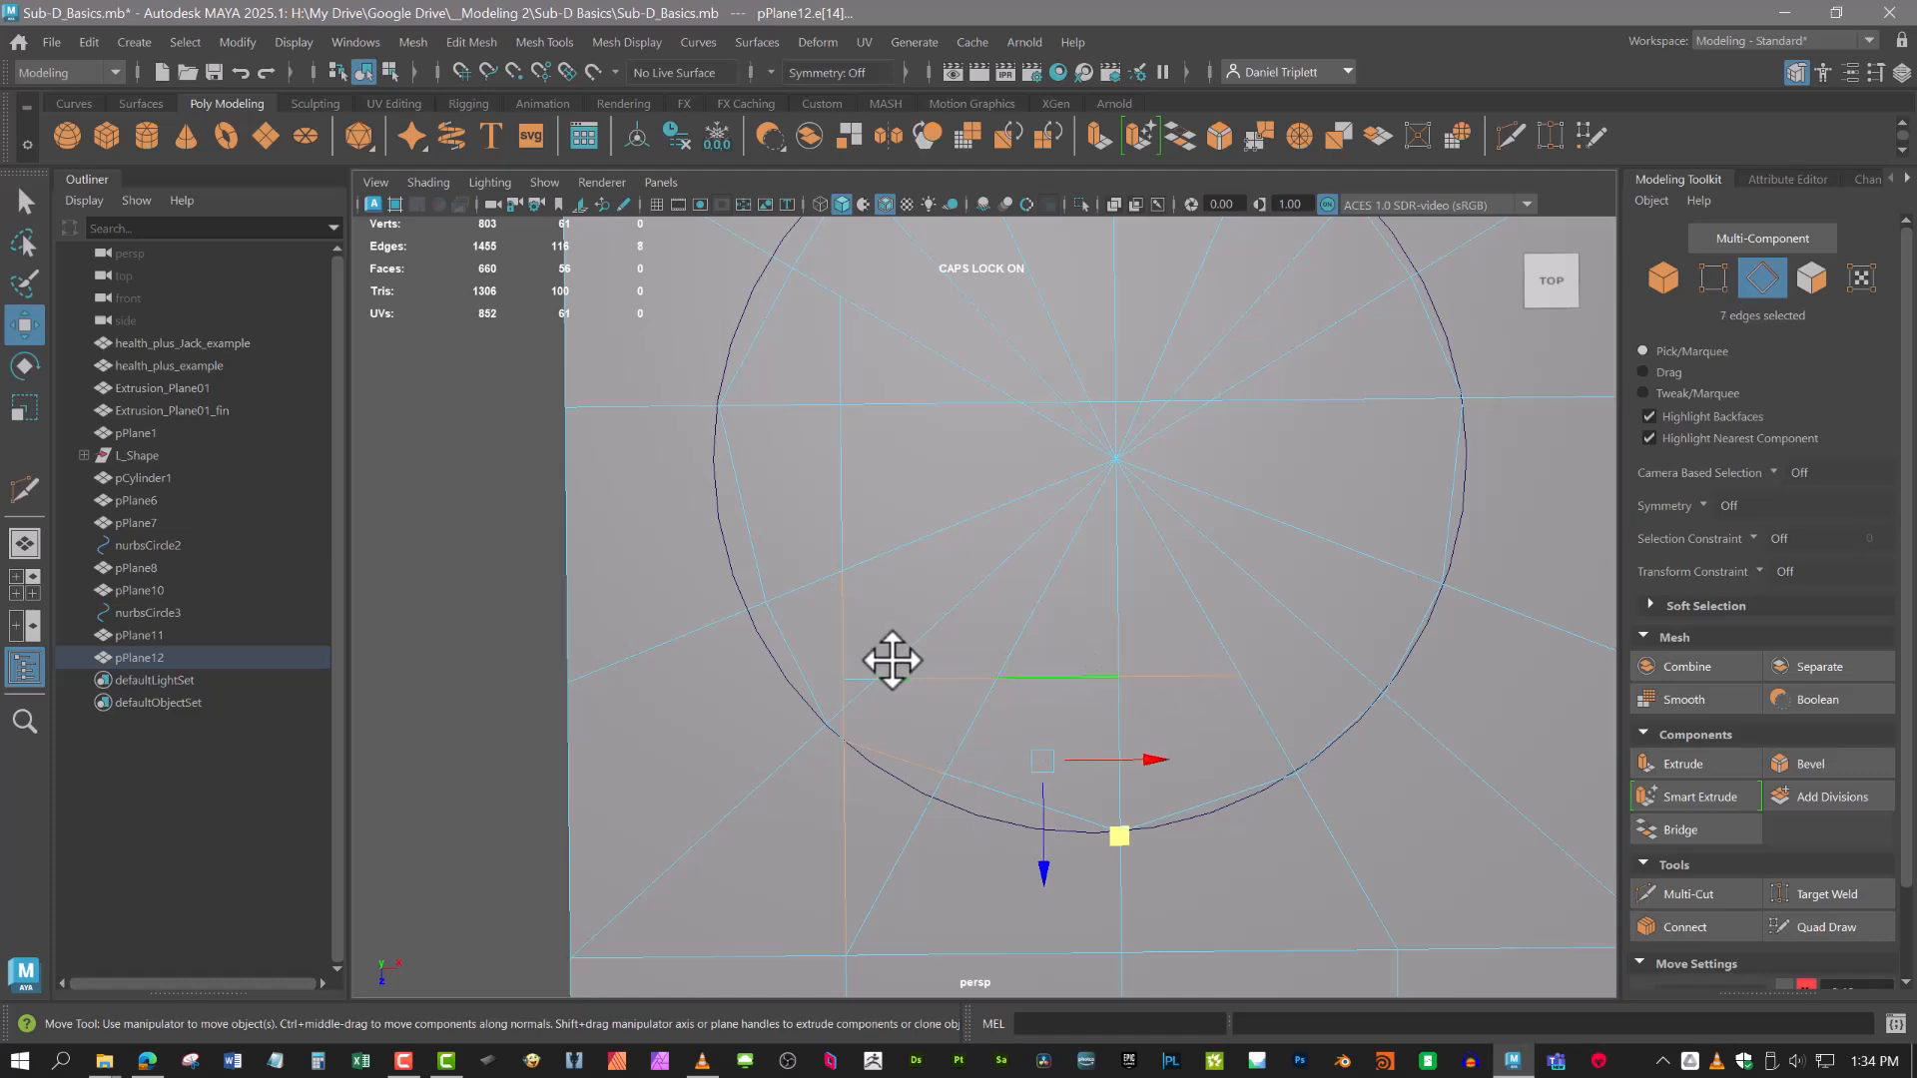
{"action": "key", "text": "Delete"}
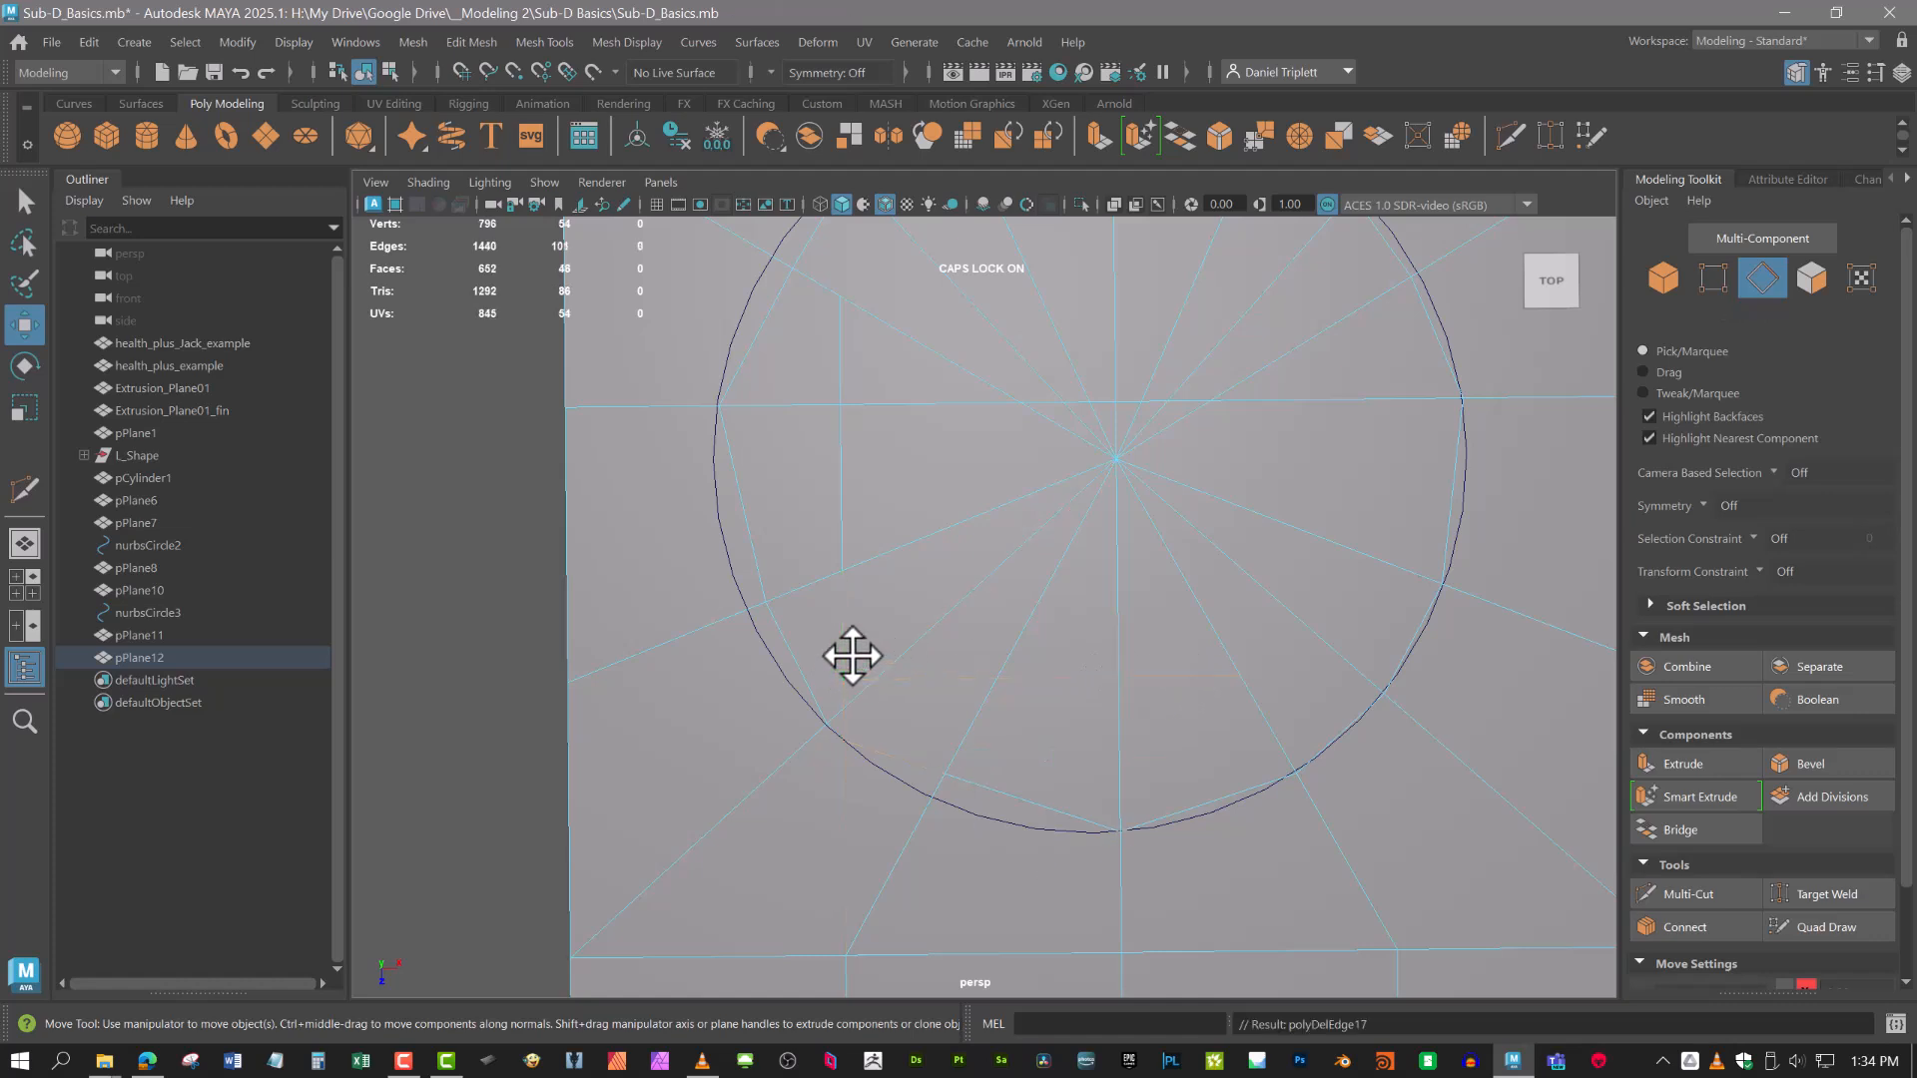
Redo the lower-left grid edge deletion with the circle's ring segment left out of the selection.
{"action": "key", "text": "ctrl+z"}
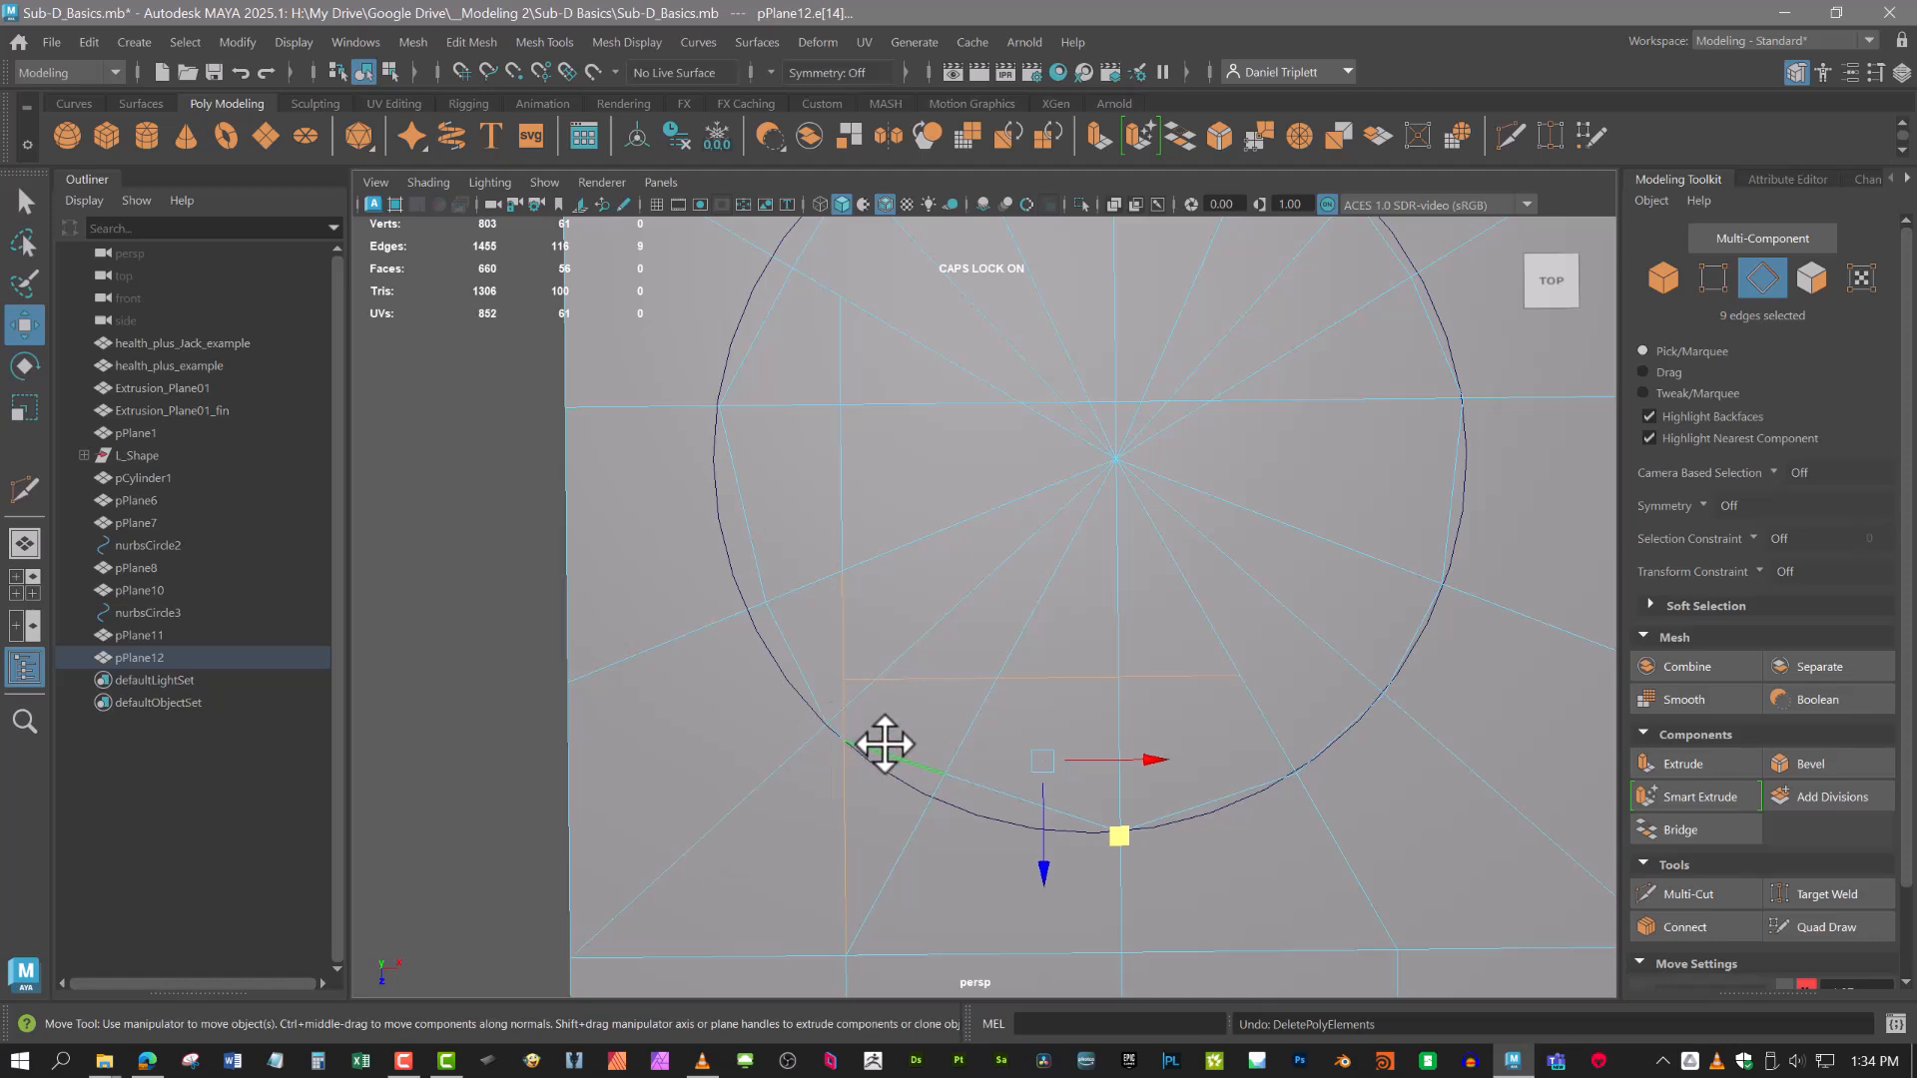
{"action": "left_click", "coordinate": [888, 751], "text": "ctrl"}
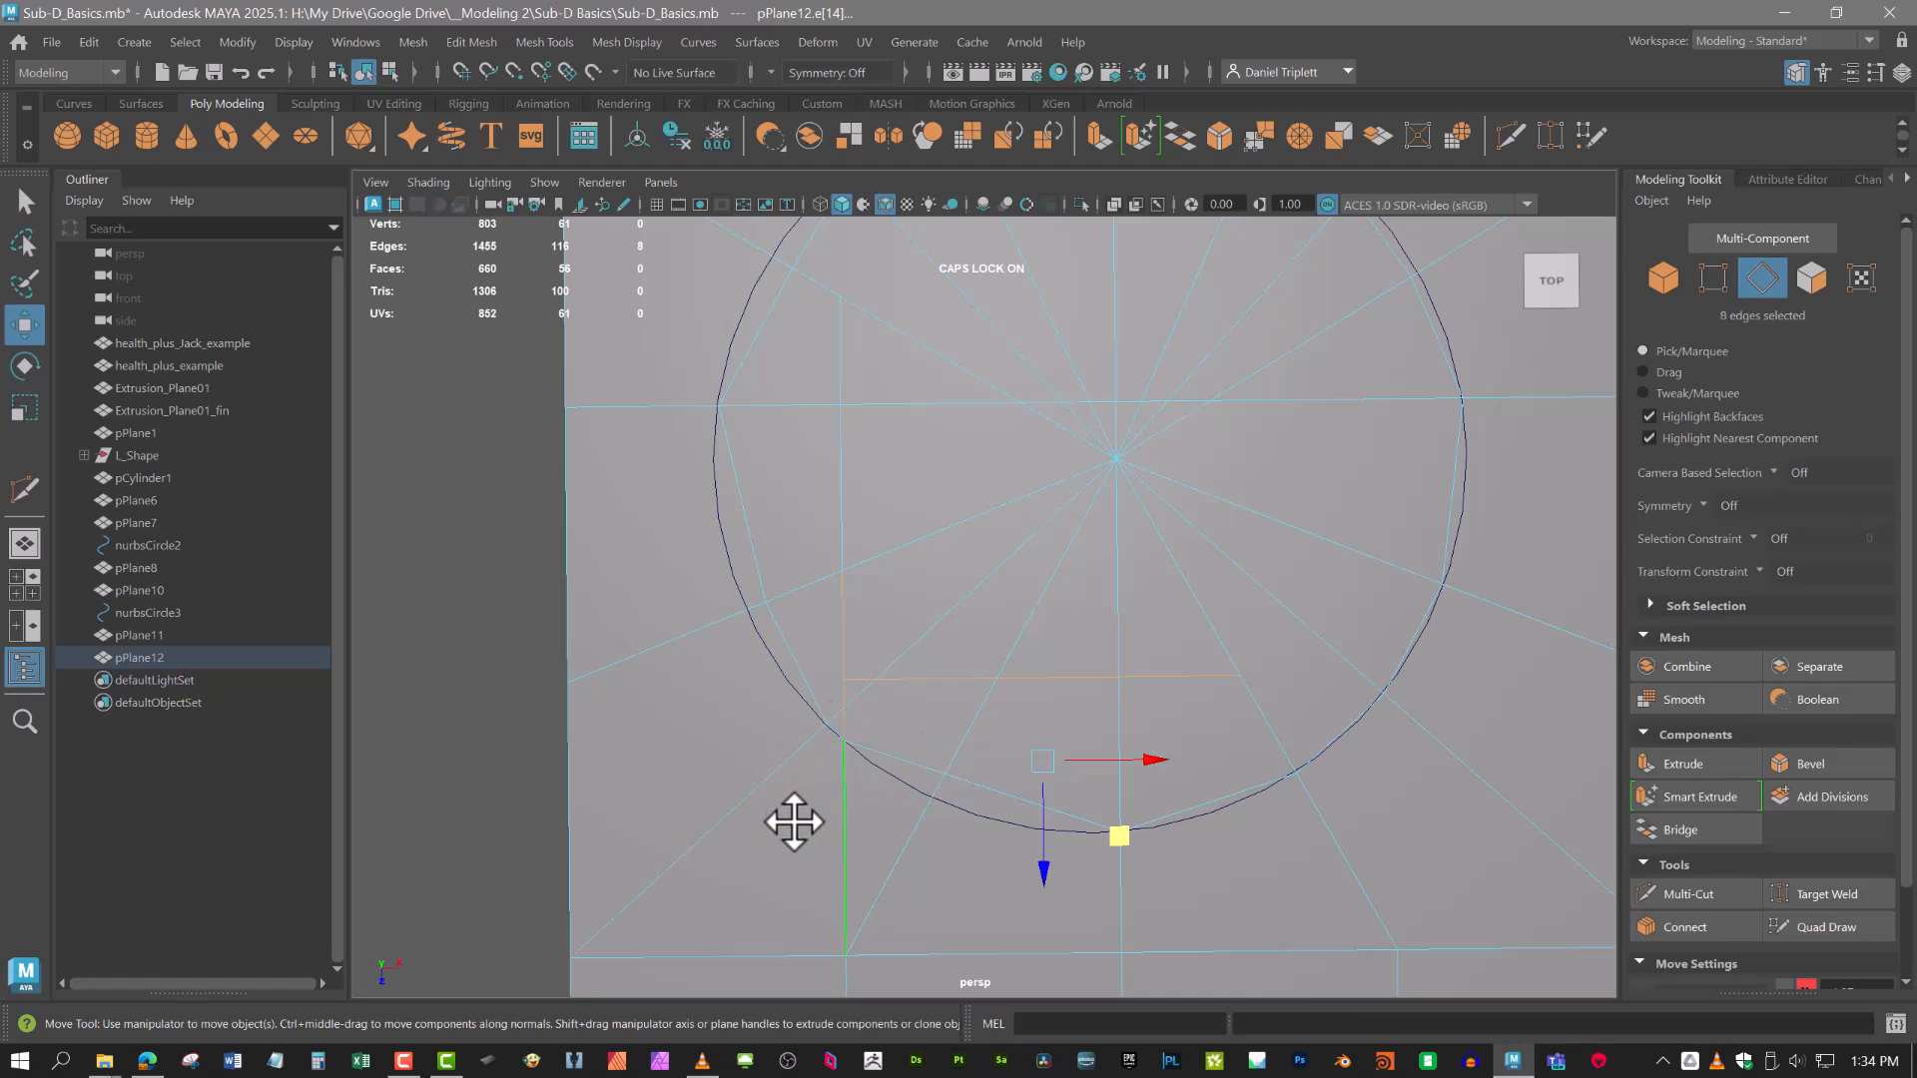
{"action": "key", "text": "Delete"}
Delete the two leftover vertical grid edges inside the left part of the circle.
{"action": "scroll", "coordinate": [853, 706], "scroll_direction": "down", "scroll_amount": 2}
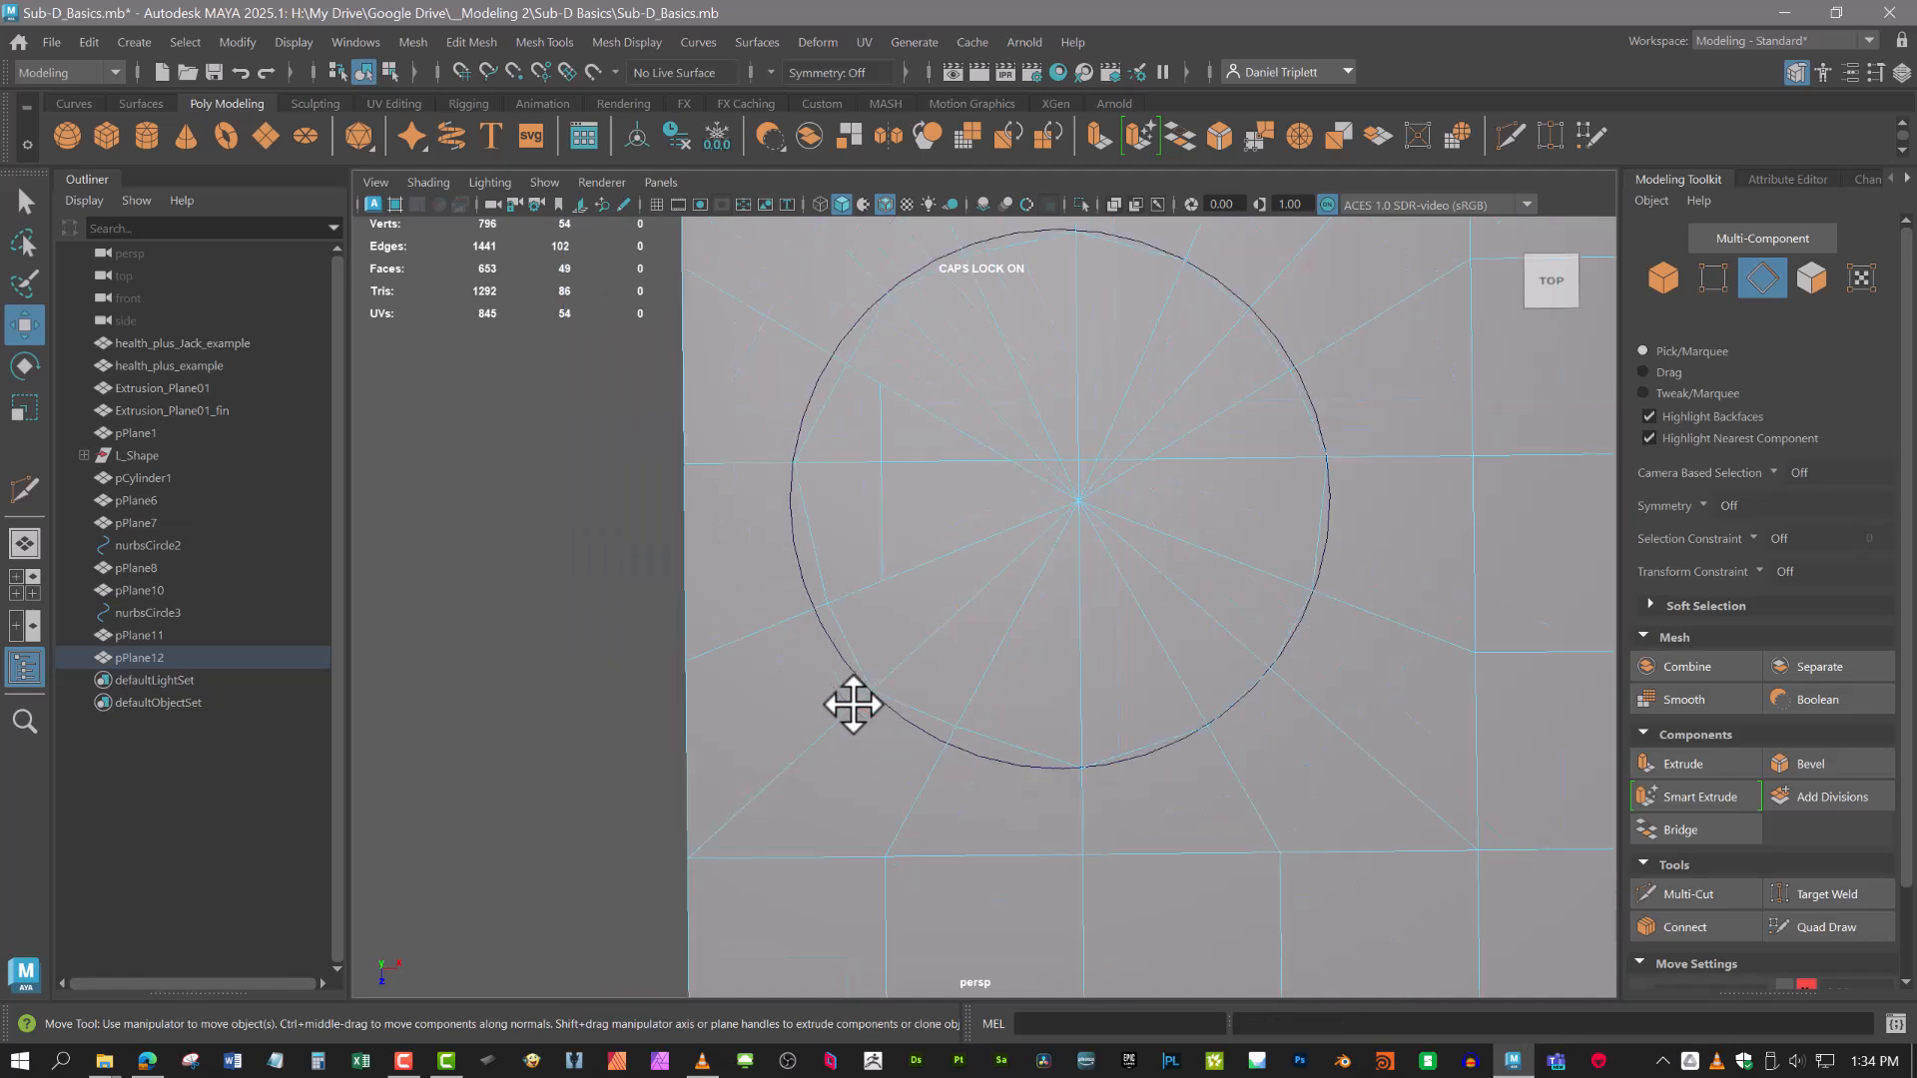
{"action": "left_click", "coordinate": [881, 521]}
{"action": "left_click", "coordinate": [881, 429], "text": "shift"}
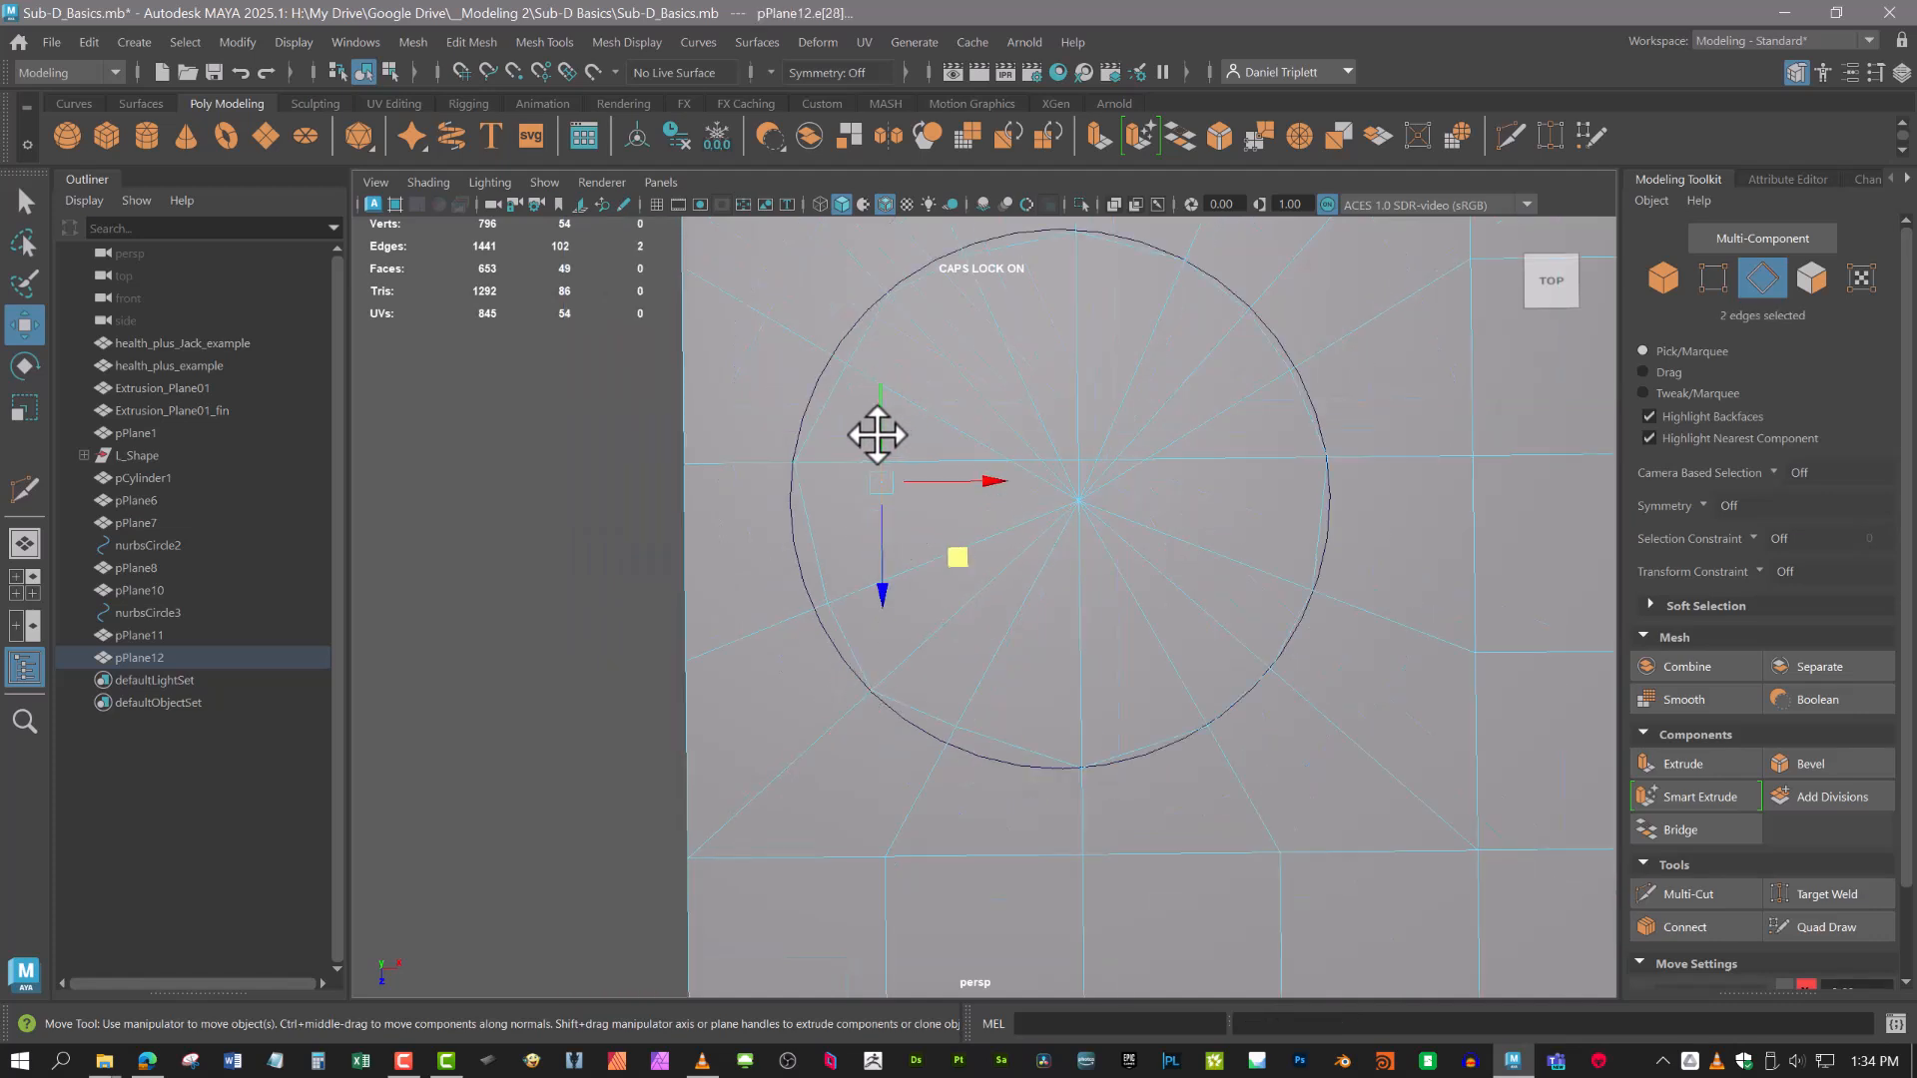
{"action": "key", "text": "Delete"}
{"action": "middle_click_drag", "start_coordinate": [975, 629], "coordinate": [886, 736], "text": "alt"}
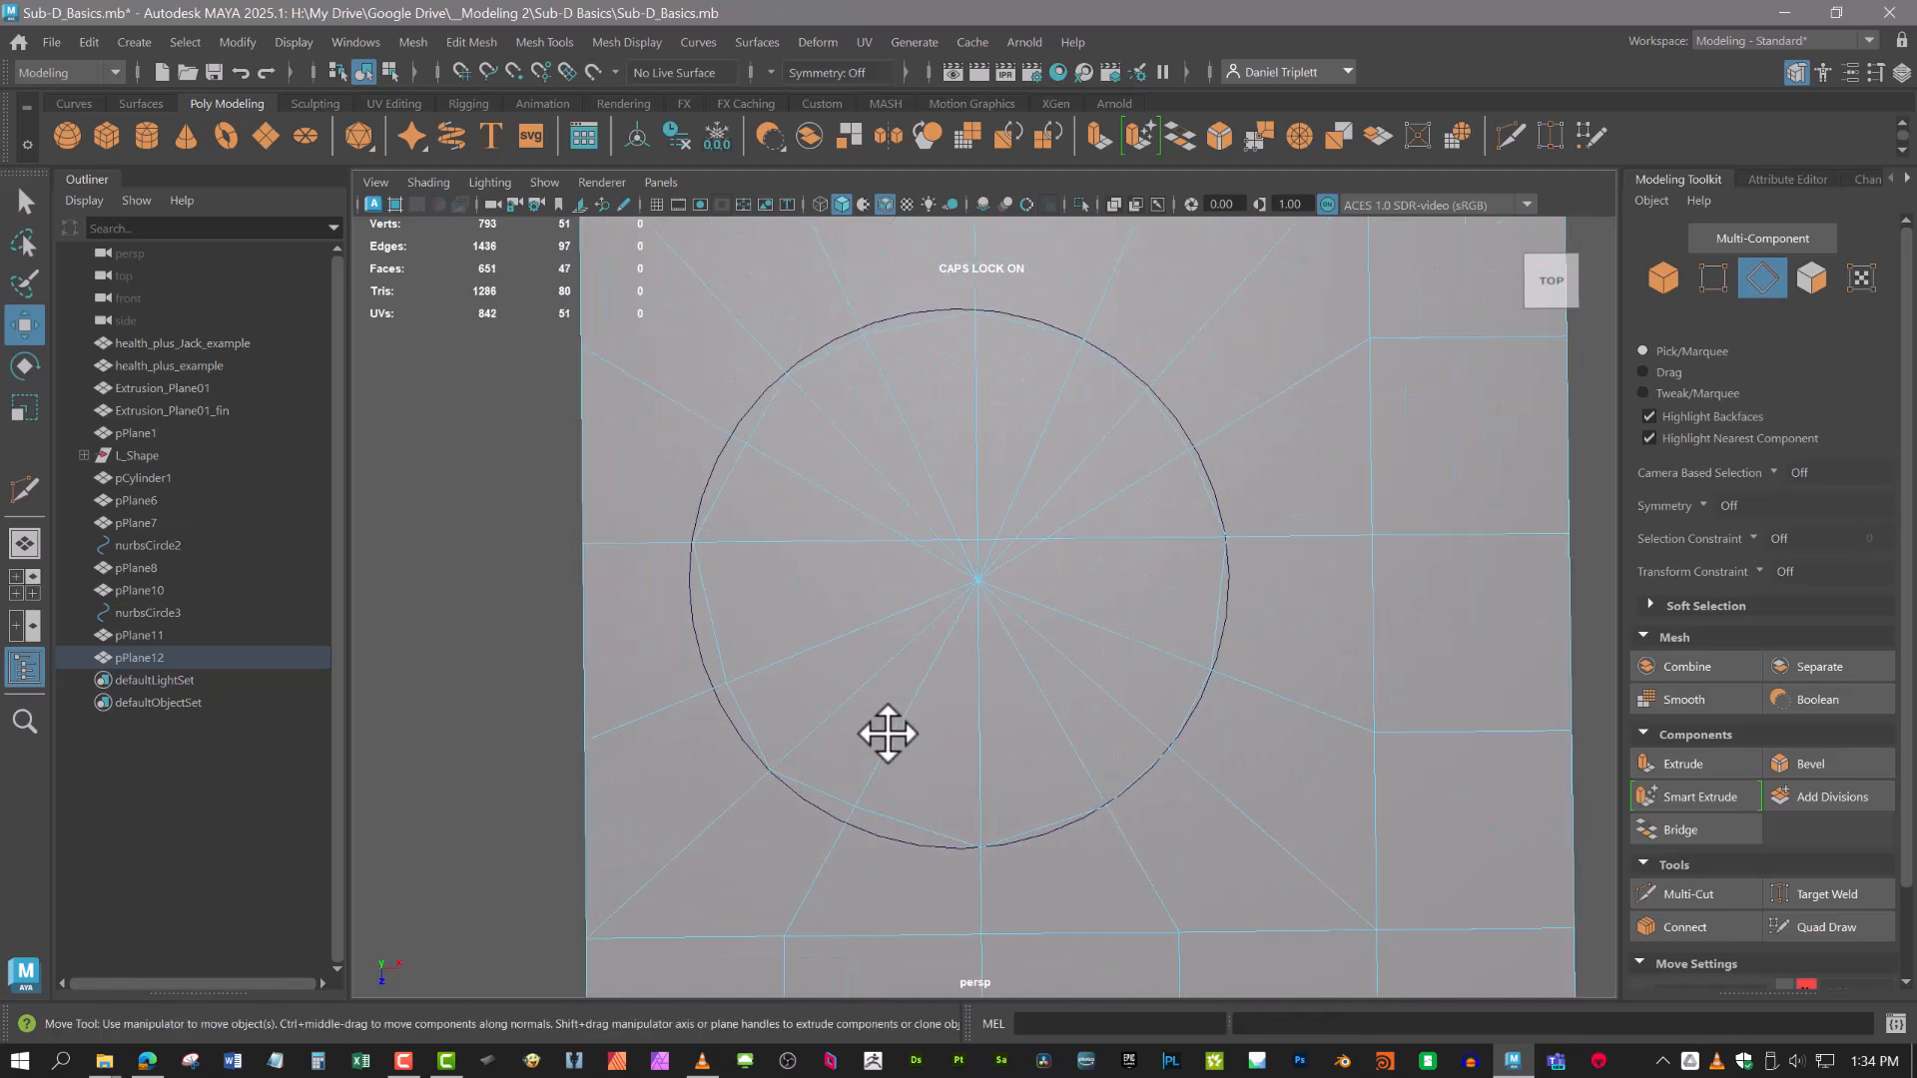
{"action": "middle_click_drag", "start_coordinate": [928, 849], "coordinate": [958, 740], "text": "alt"}
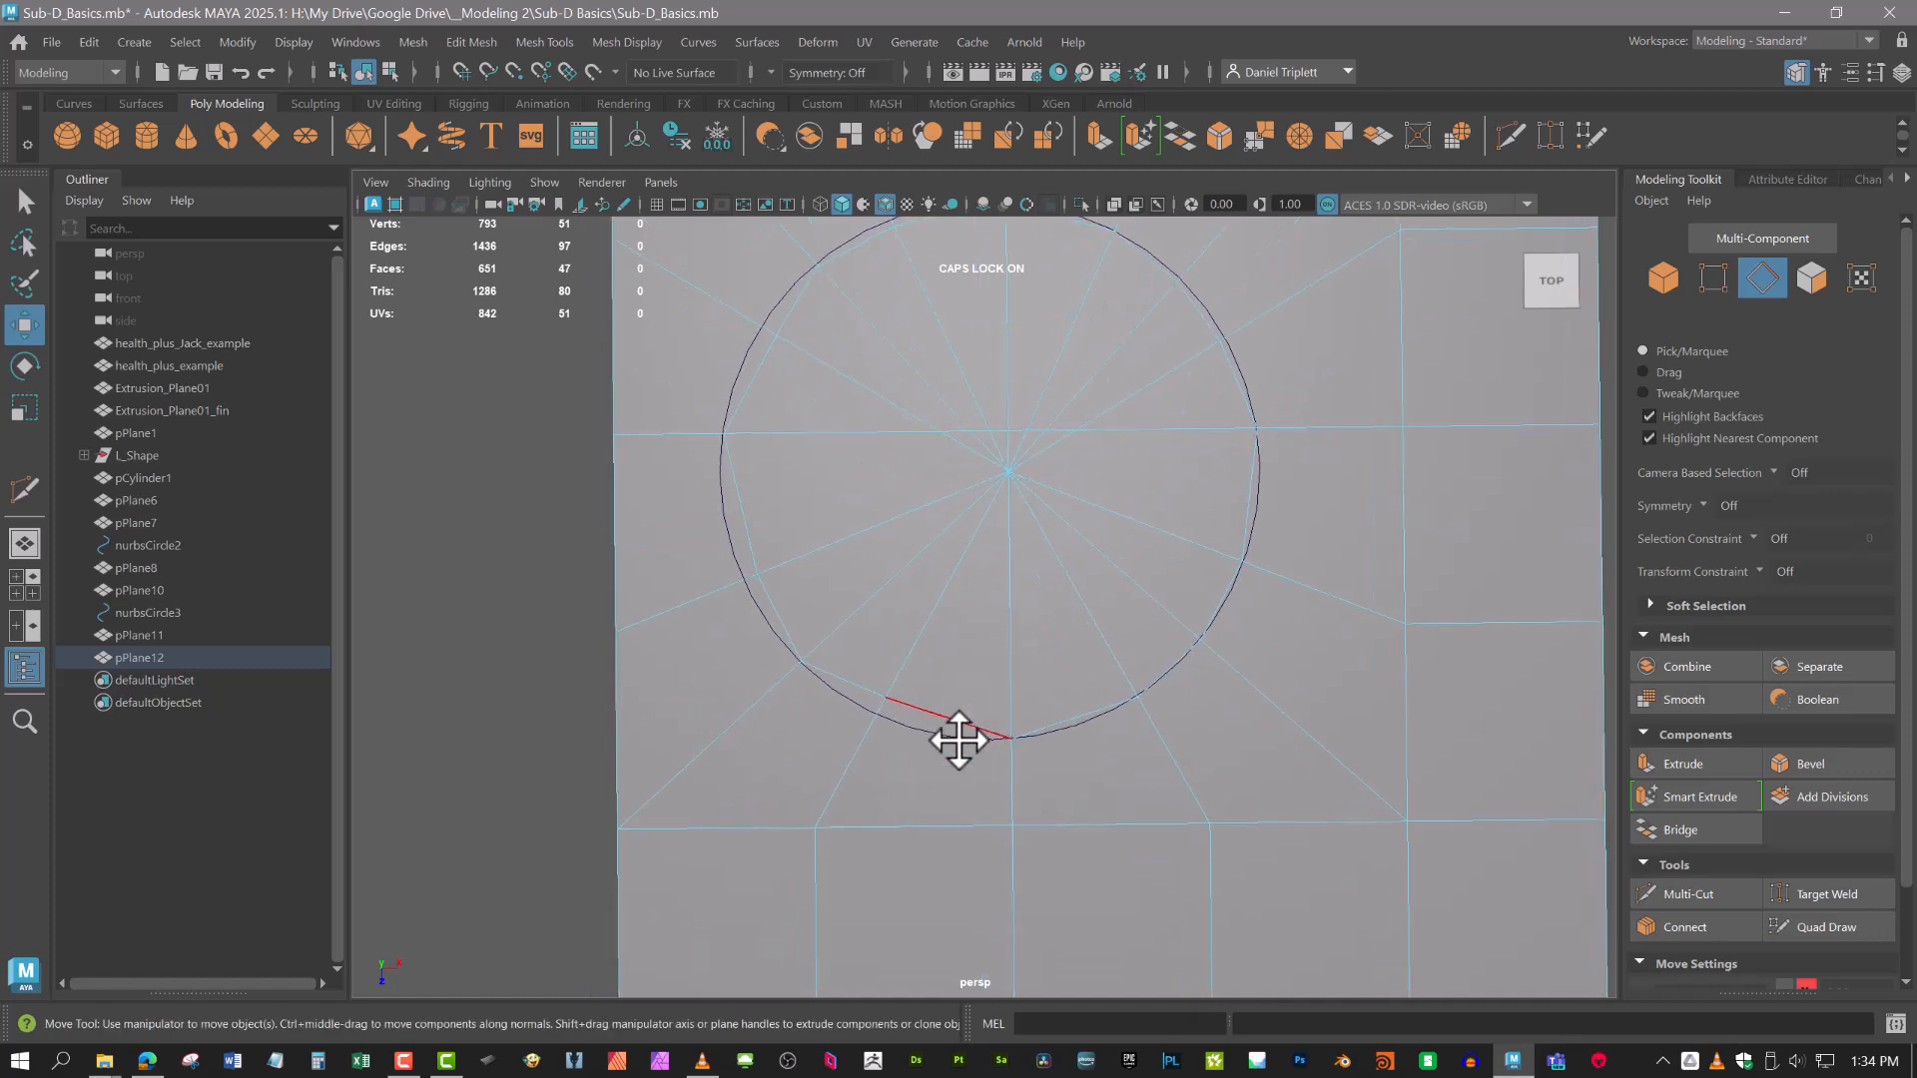
{"action": "middle_click_drag", "start_coordinate": [975, 675], "coordinate": [968, 715], "text": "alt"}
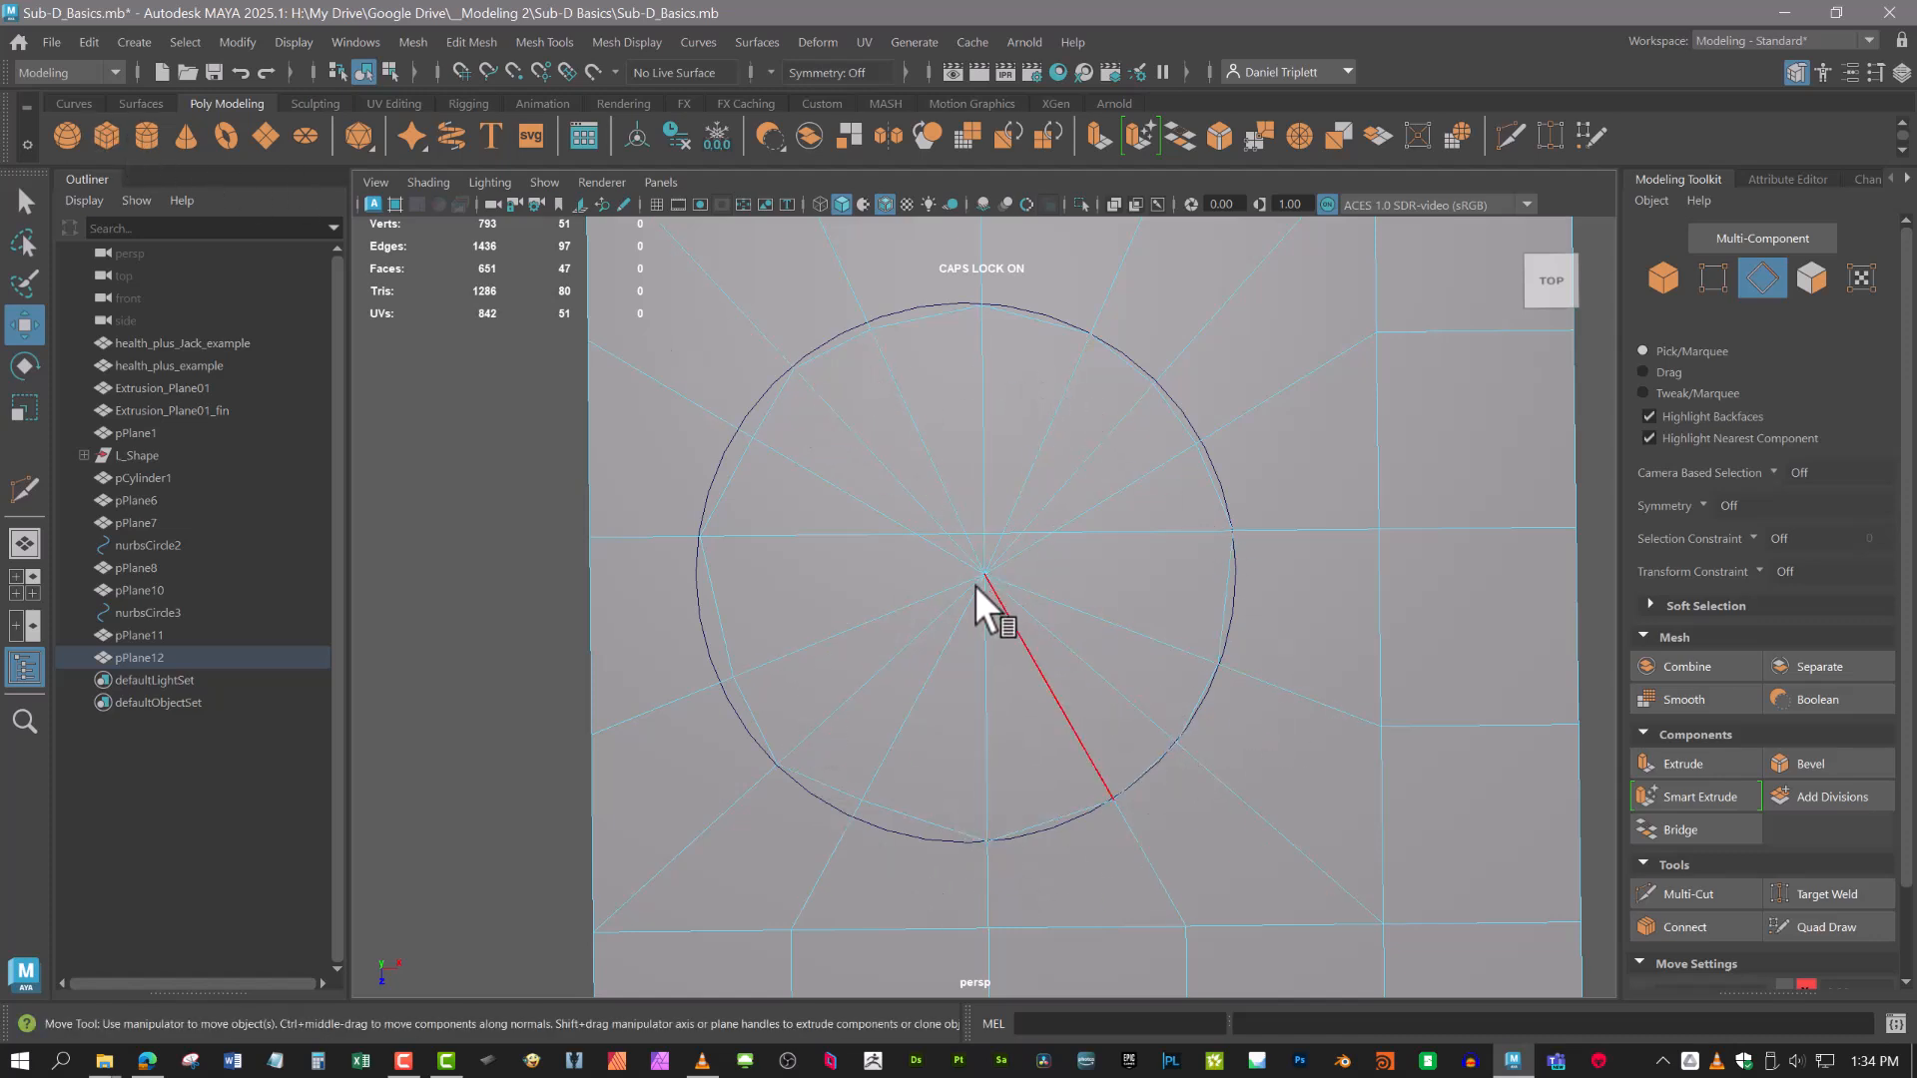
{"action": "scroll", "coordinate": [1027, 573], "scroll_direction": "up", "scroll_amount": 1}
{"action": "scroll", "coordinate": [1027, 573], "scroll_direction": "down", "scroll_amount": 2}
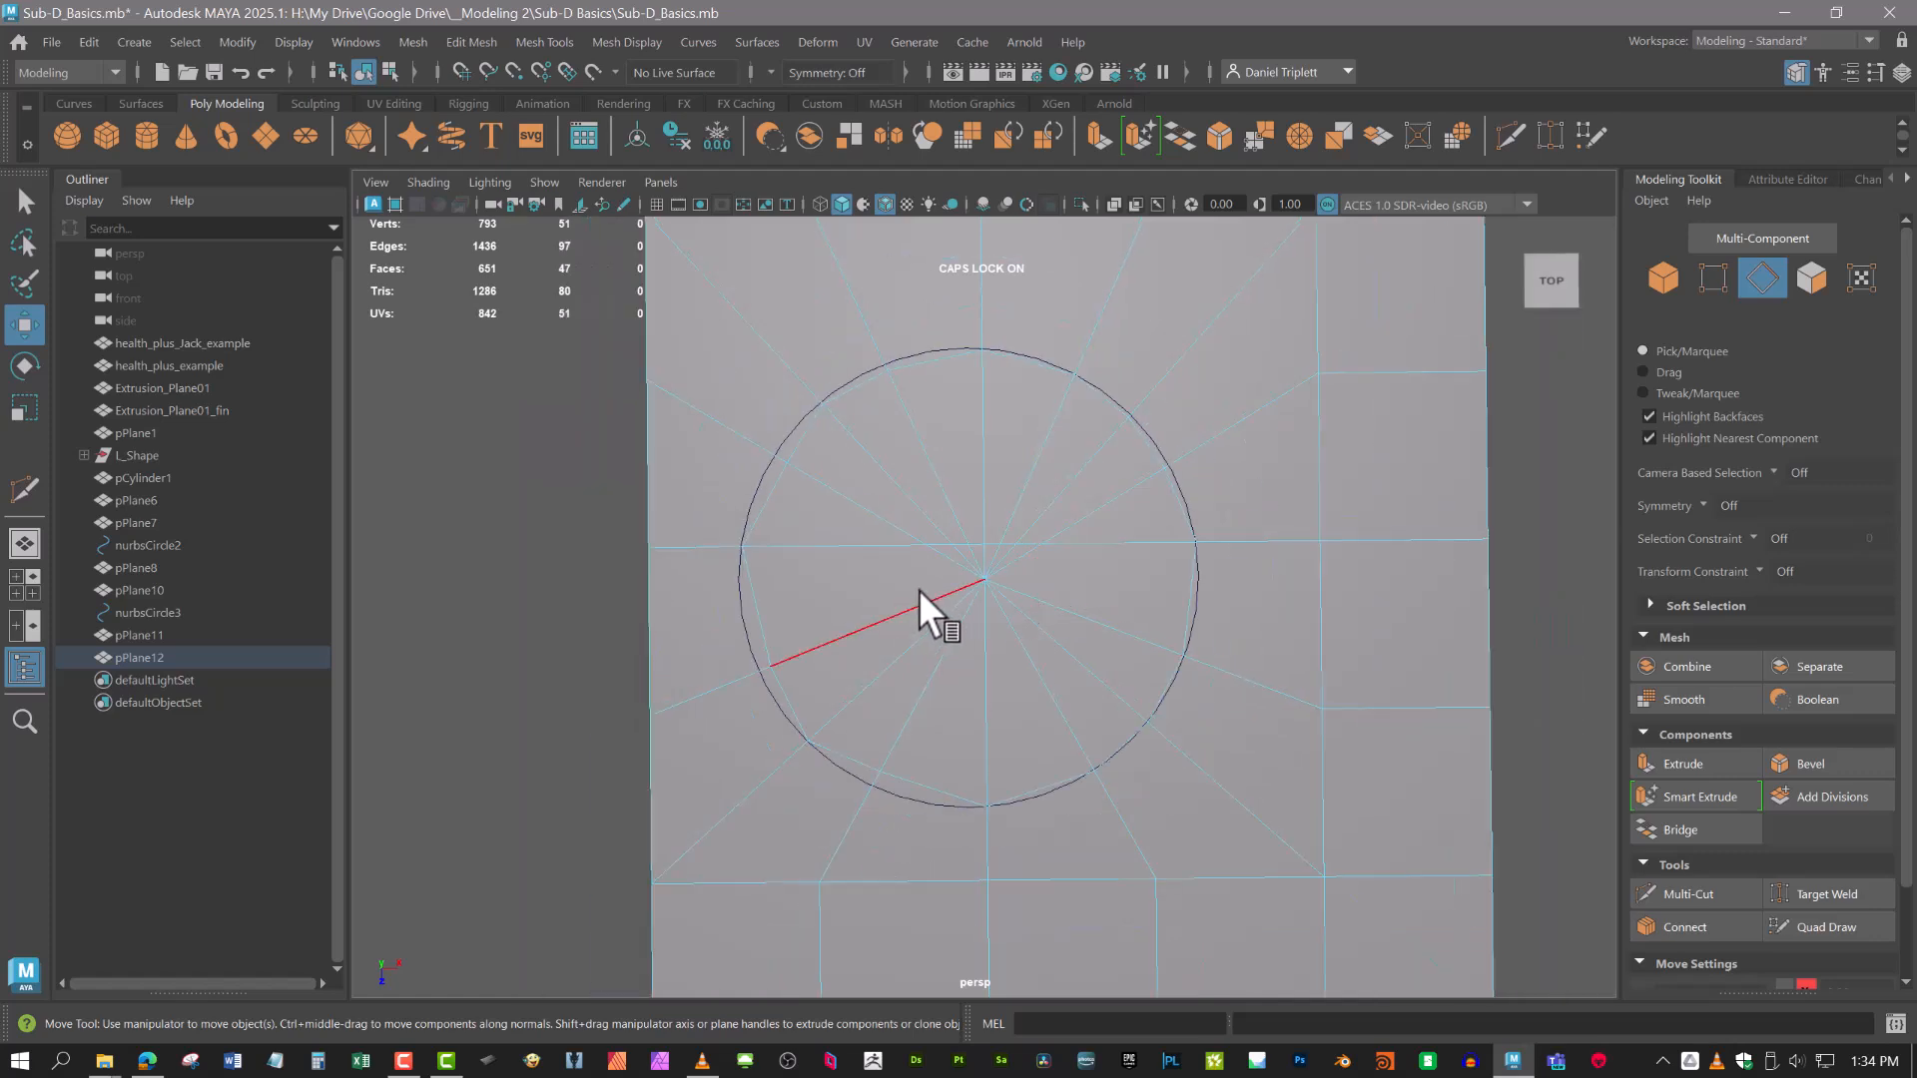
{"action": "middle_click_drag", "start_coordinate": [950, 597], "coordinate": [938, 657], "text": "alt"}
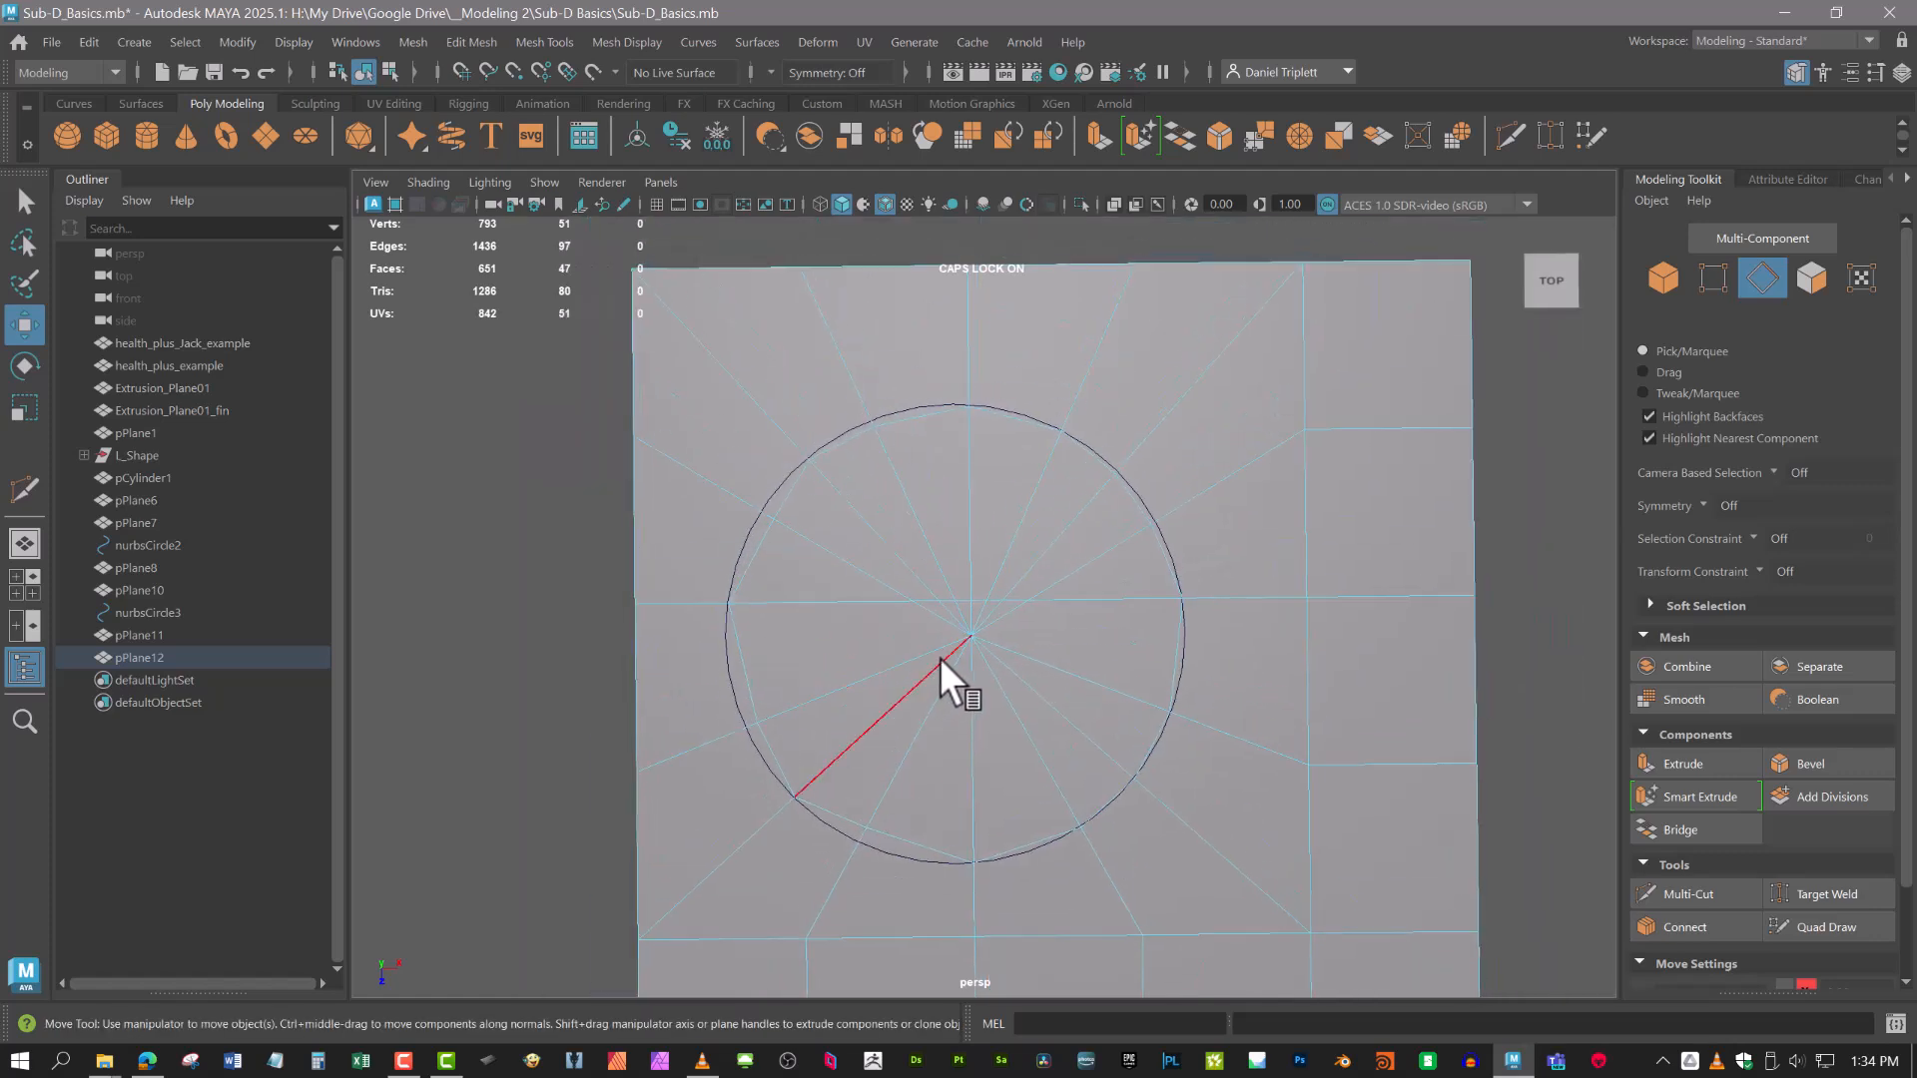
Delete the leftover horizontal grid edges that cross the interior of the circle.
{"action": "left_click", "coordinate": [859, 599]}
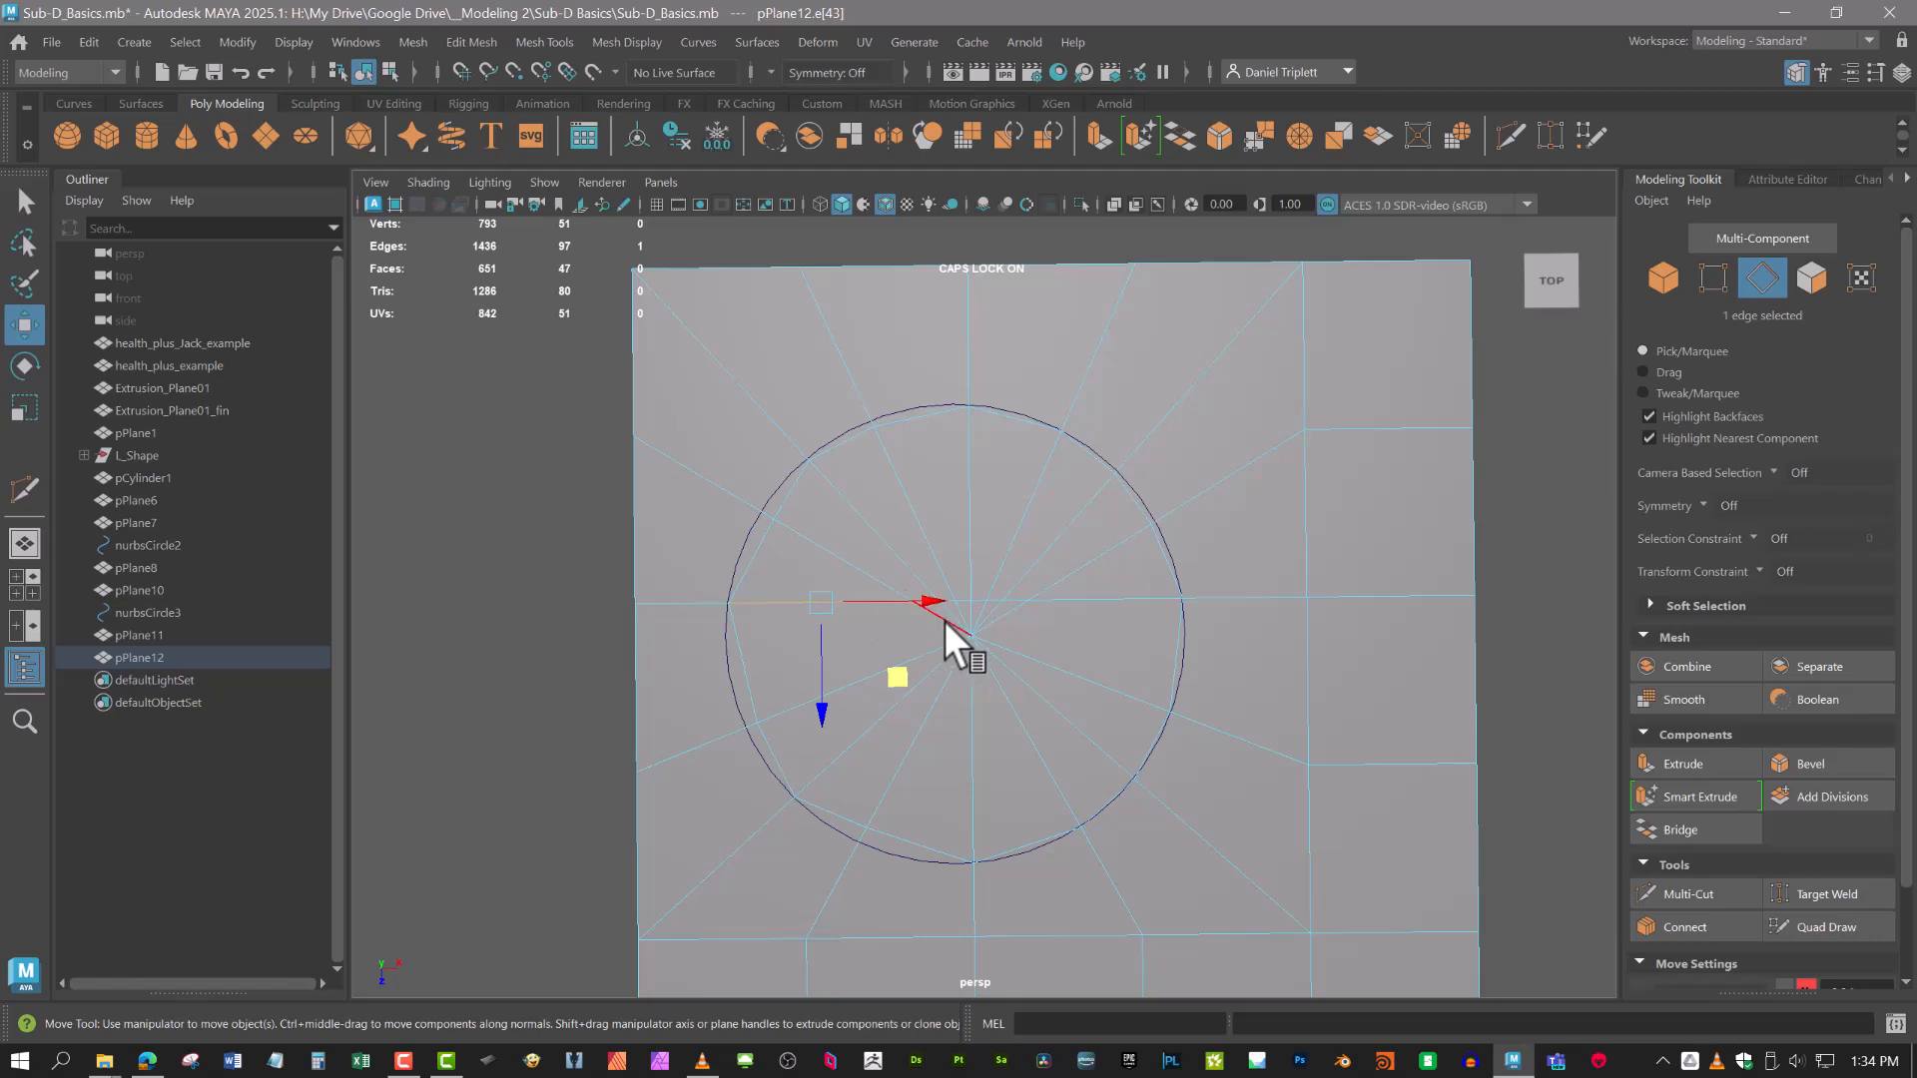
{"action": "double_click", "coordinate": [1094, 597]}
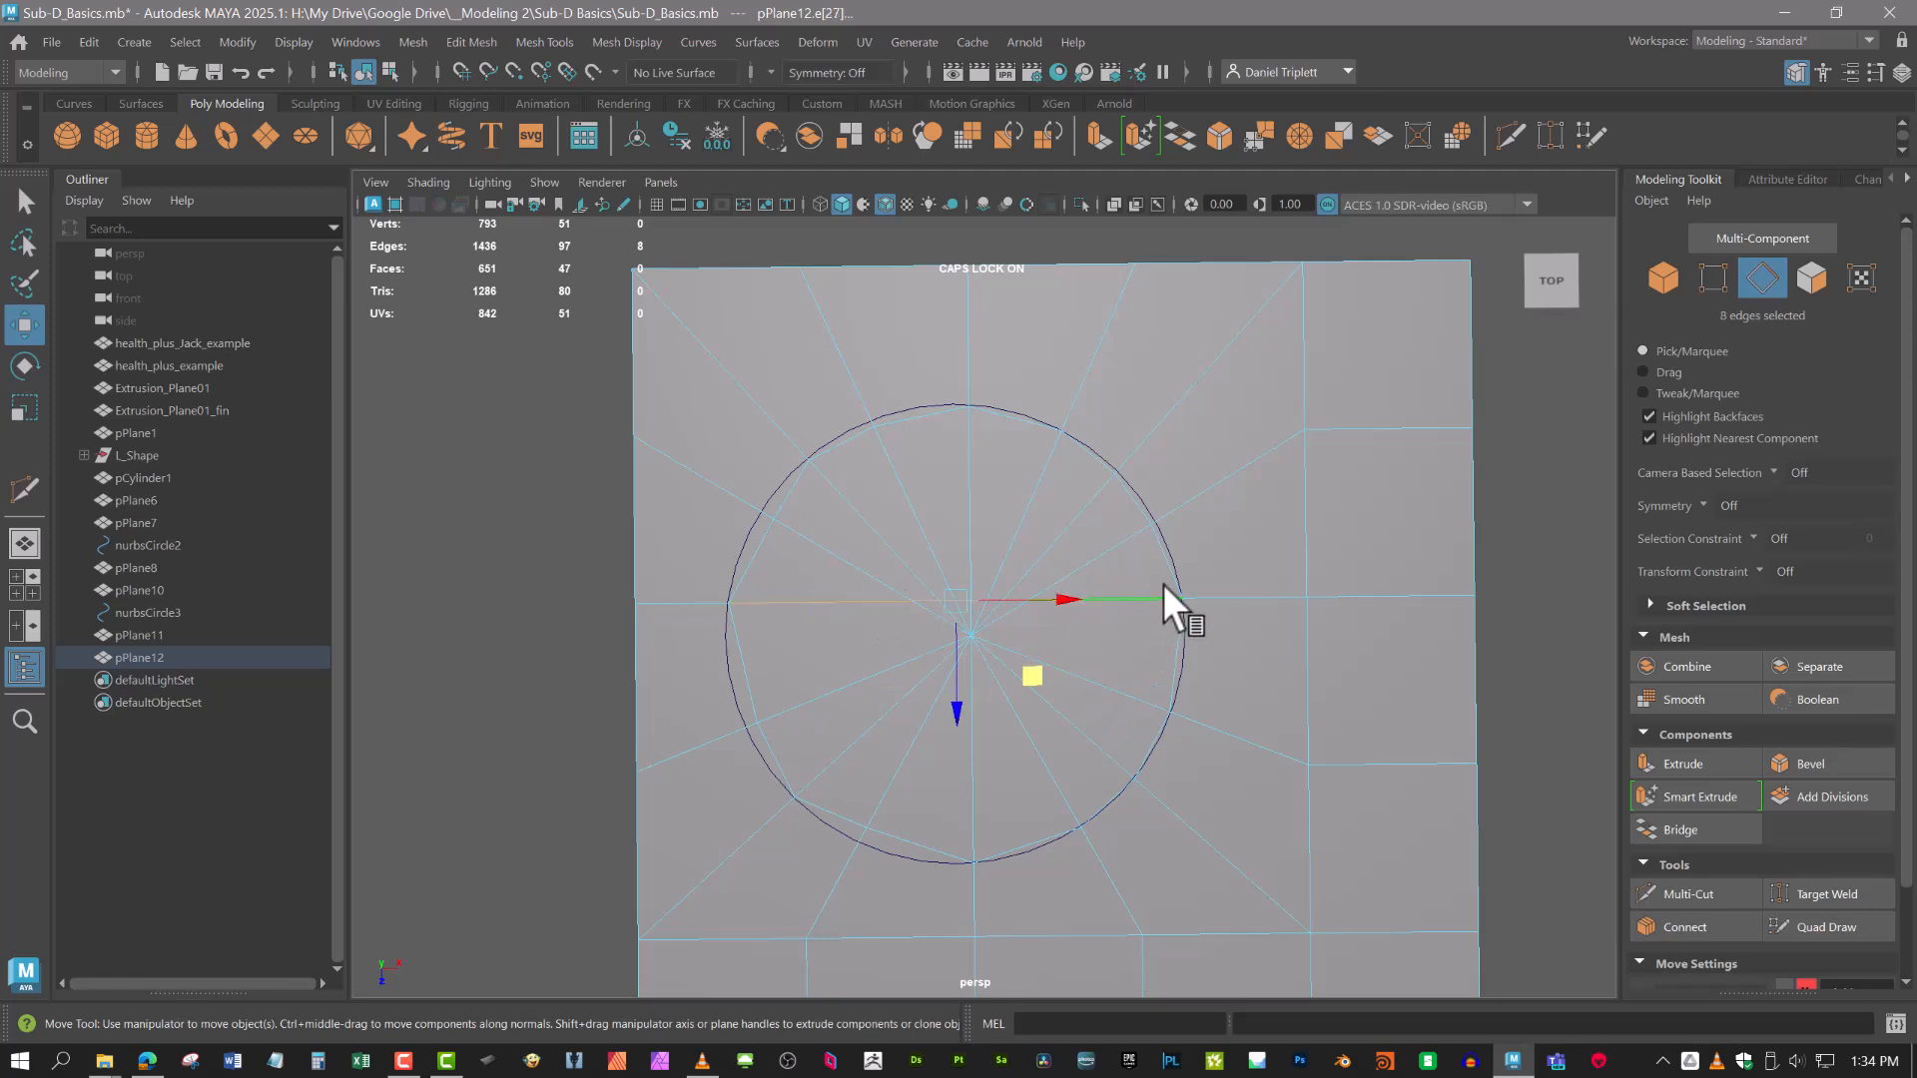
{"action": "key", "text": "Delete"}
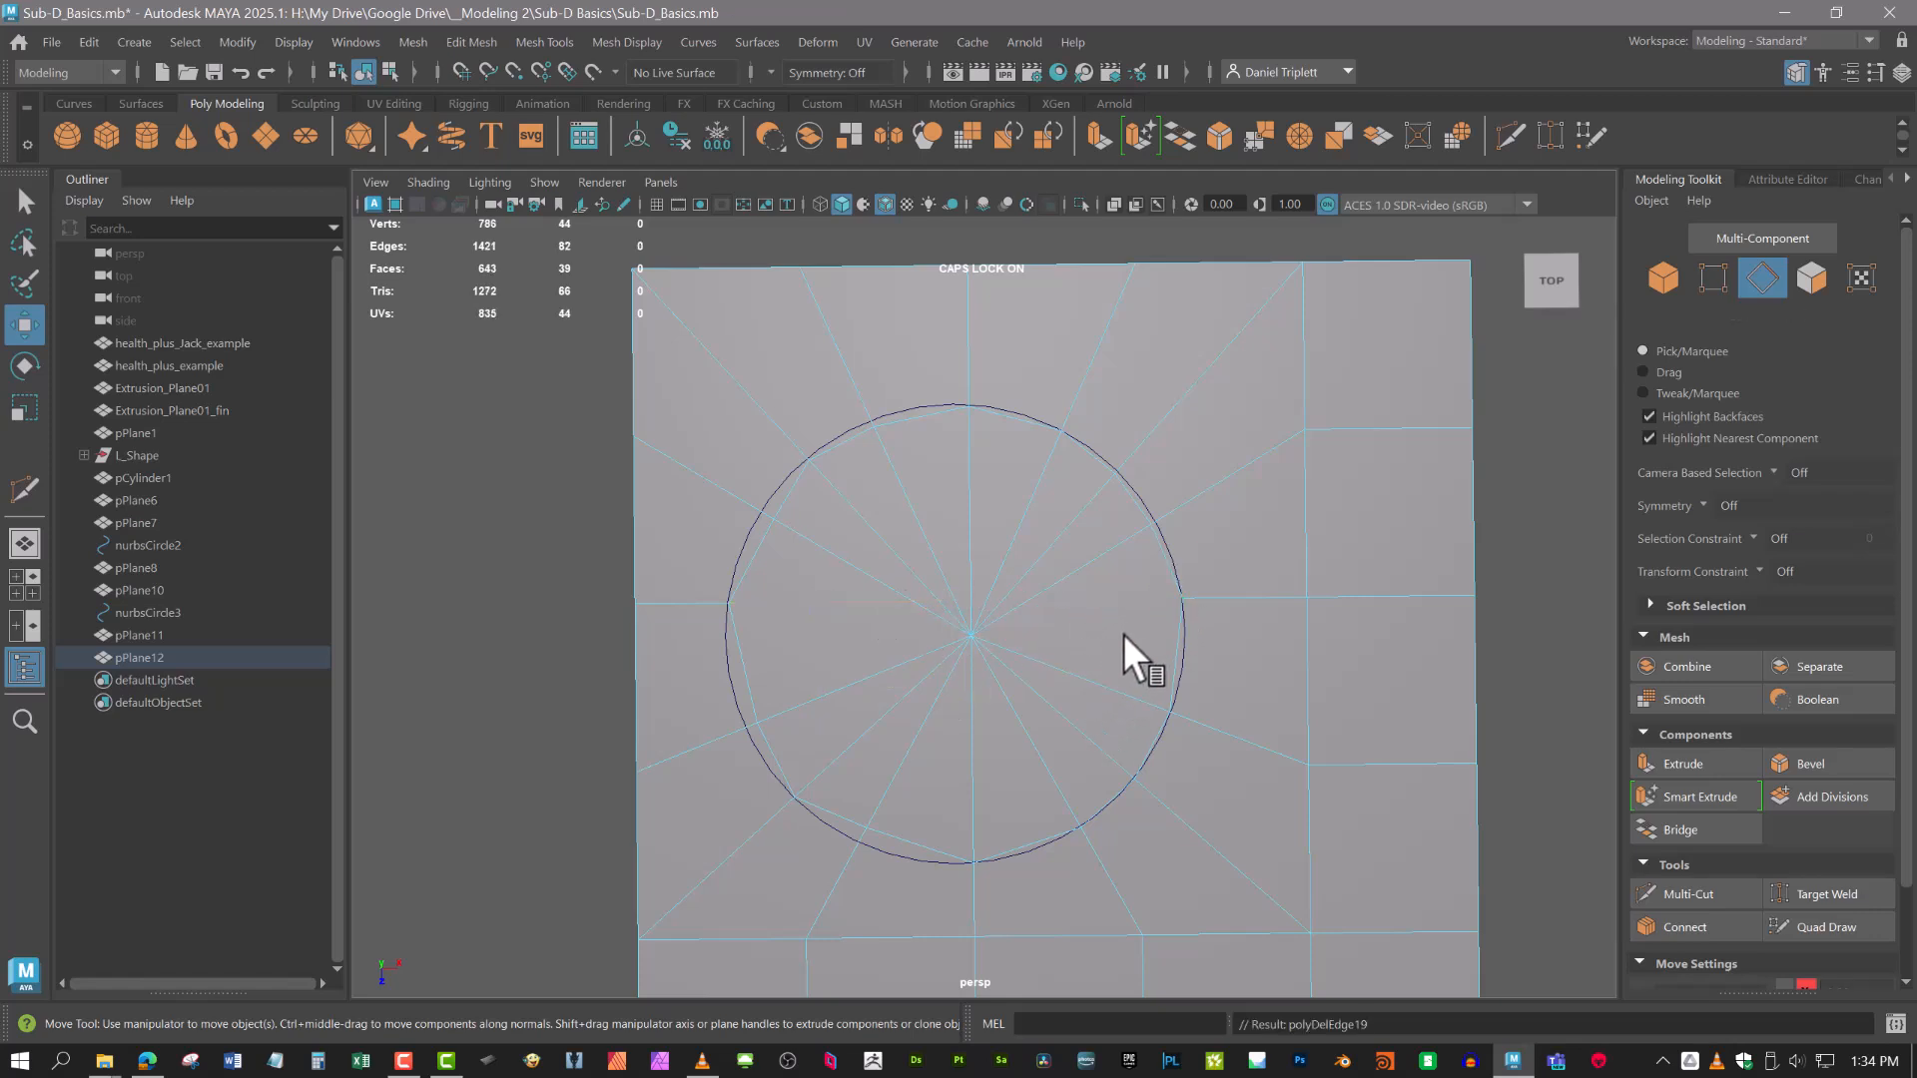
Select all the wedge faces inside the circle and apply Circularize to them.
{"action": "mouse_move", "coordinate": [1064, 723]}
{"action": "middle_mouse_down", "text": "alt"}
{"action": "mouse_move", "coordinate": [1070, 691]}
{"action": "mouse_move", "coordinate": [1058, 705]}
{"action": "middle_mouse_up", "text": "alt"}
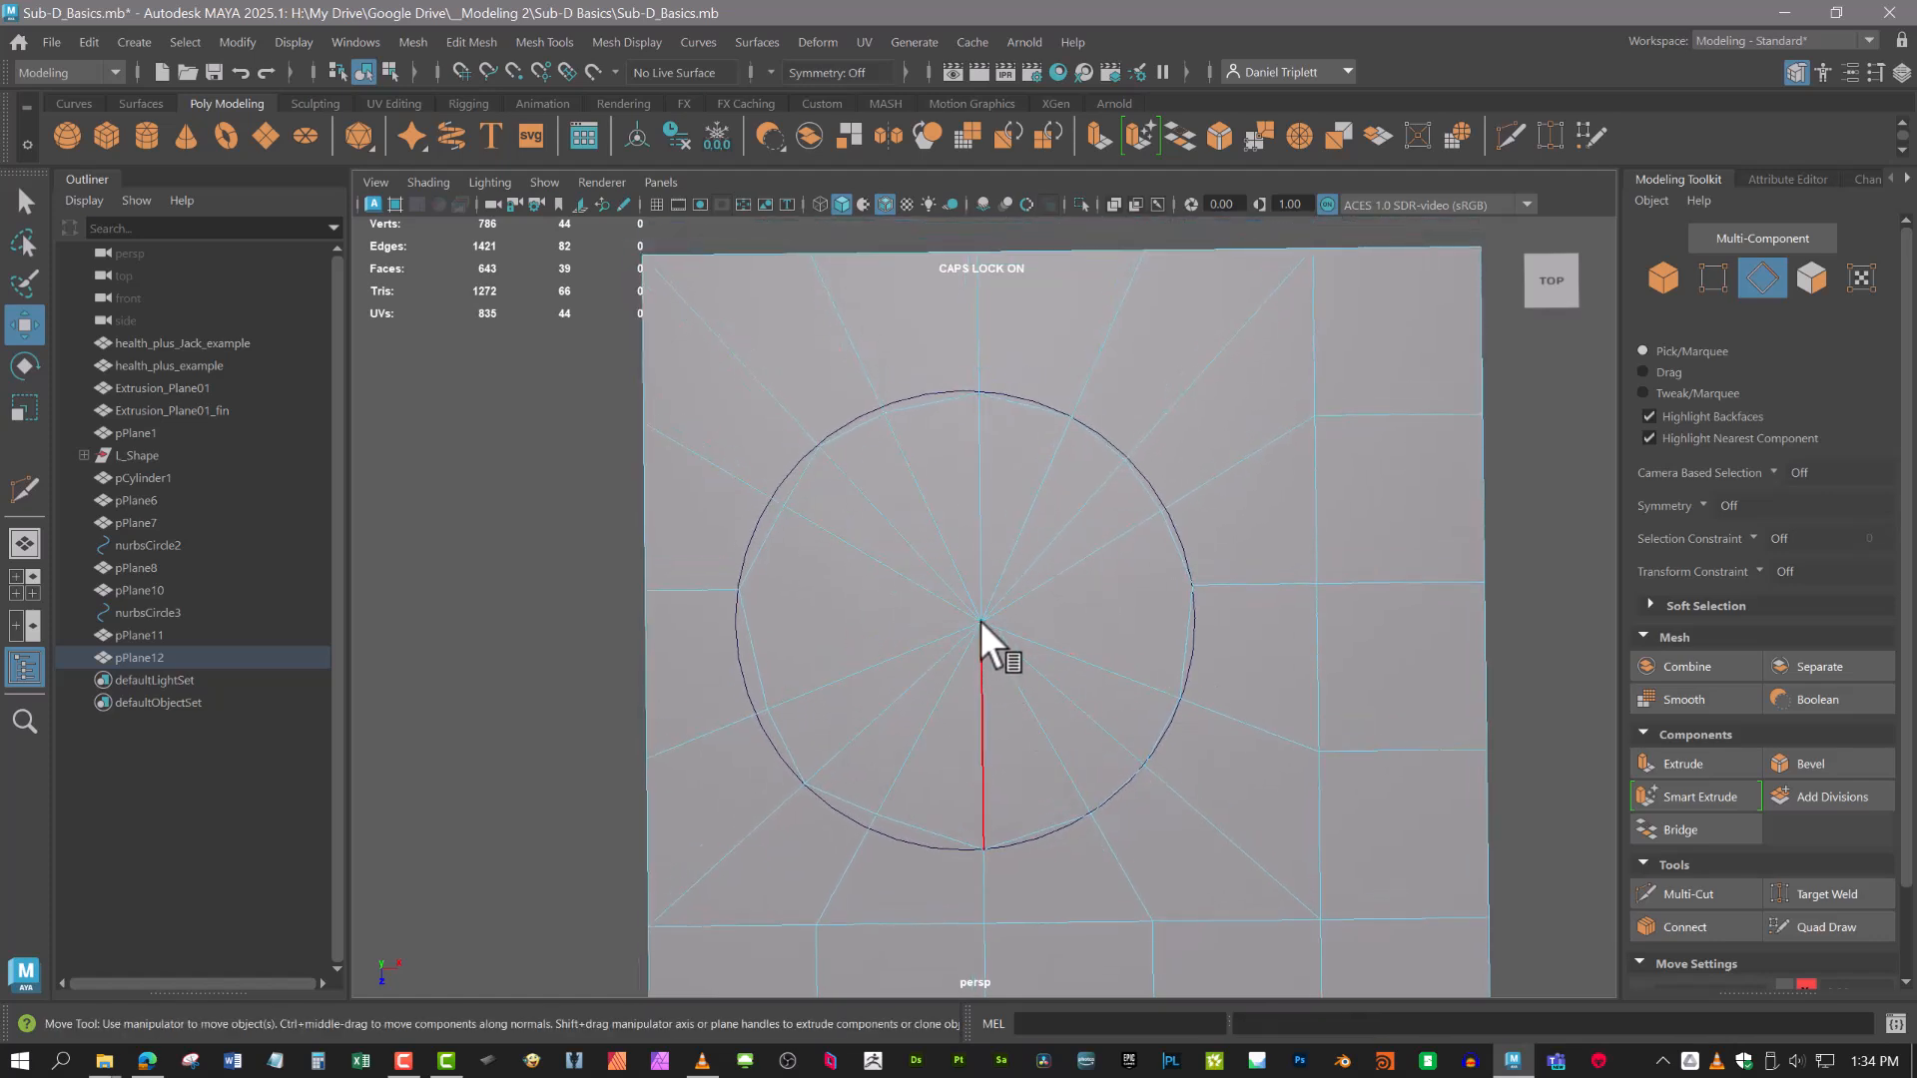
{"action": "right_click_drag", "start_coordinate": [978, 414], "coordinate": [980, 504]}
{"action": "left_click_drag", "start_coordinate": [904, 536], "coordinate": [1087, 770]}
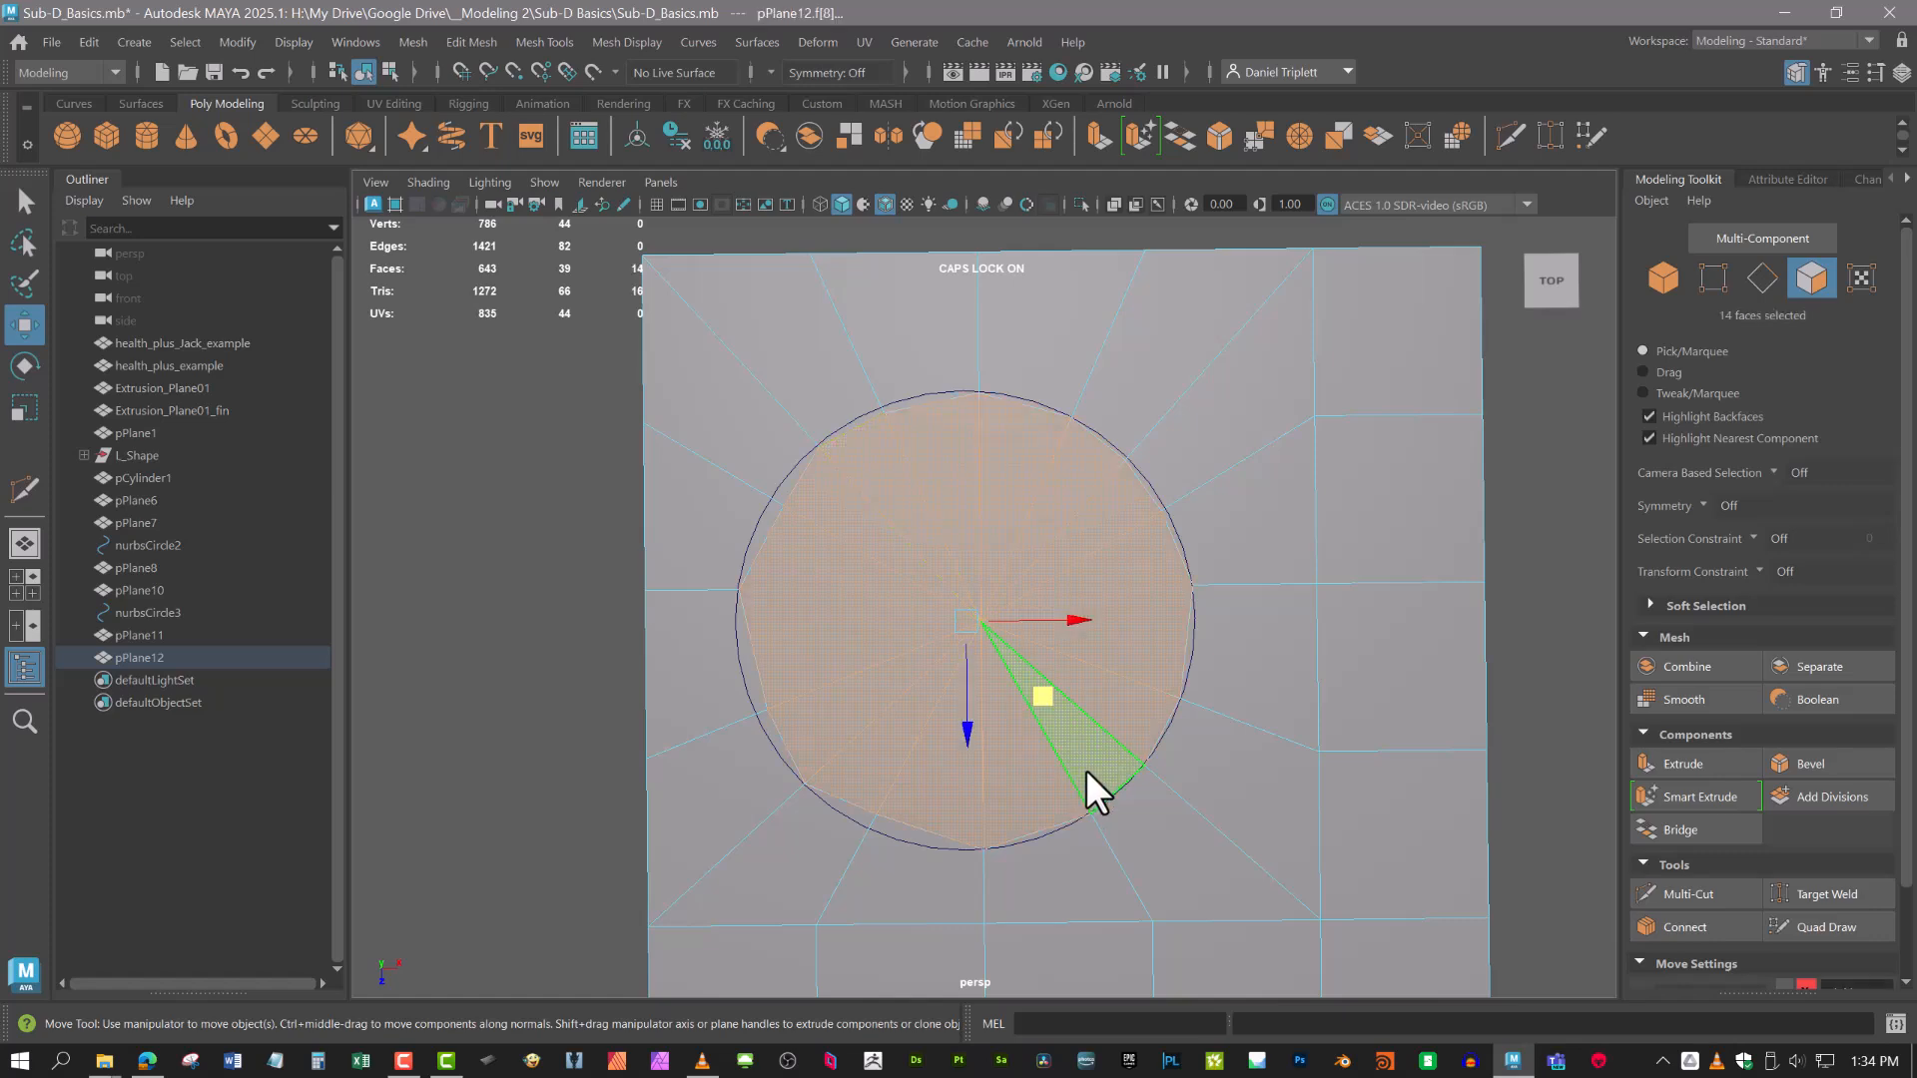
{"action": "left_click", "coordinate": [1459, 136]}
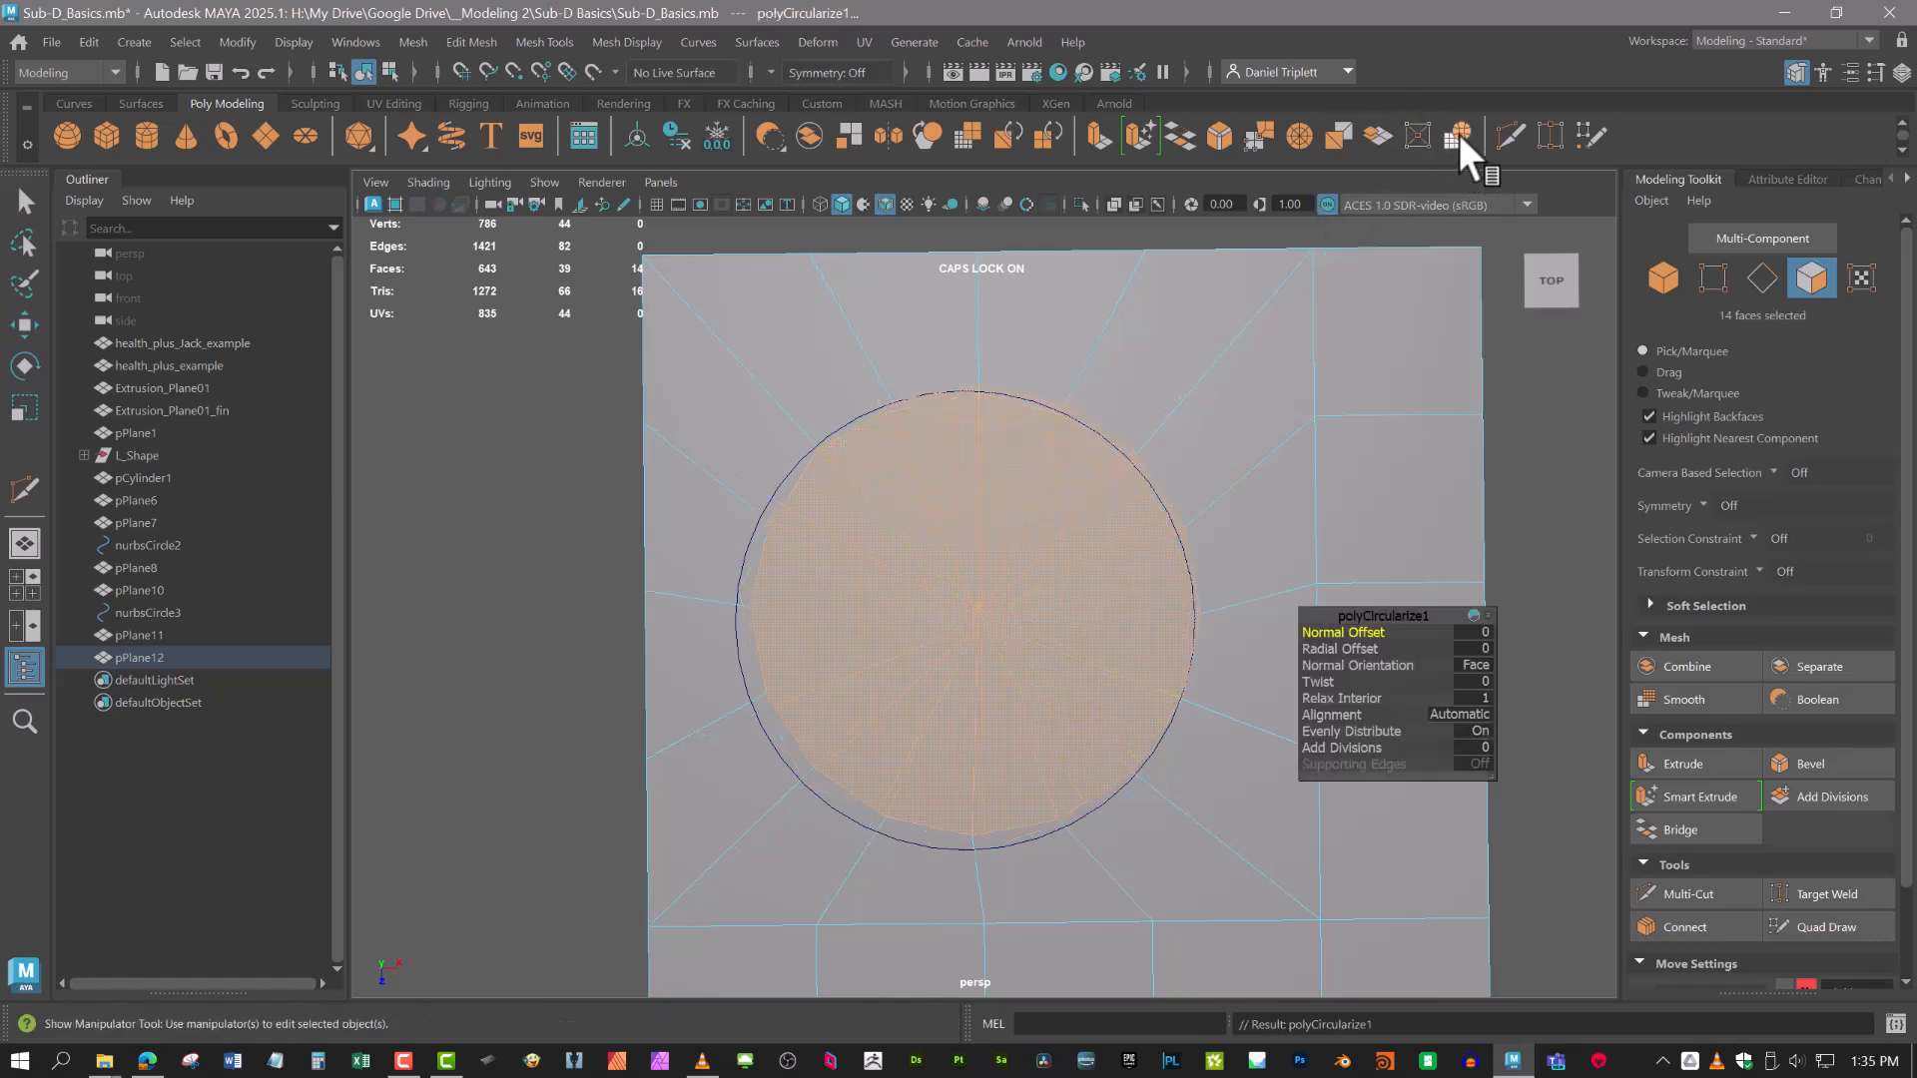
Move, rotate and scale the circularized faces to fit the off-centre guide circle, slightly overlapping its outline.
{"action": "middle_click_drag", "start_coordinate": [996, 791], "coordinate": [1029, 659], "text": "alt"}
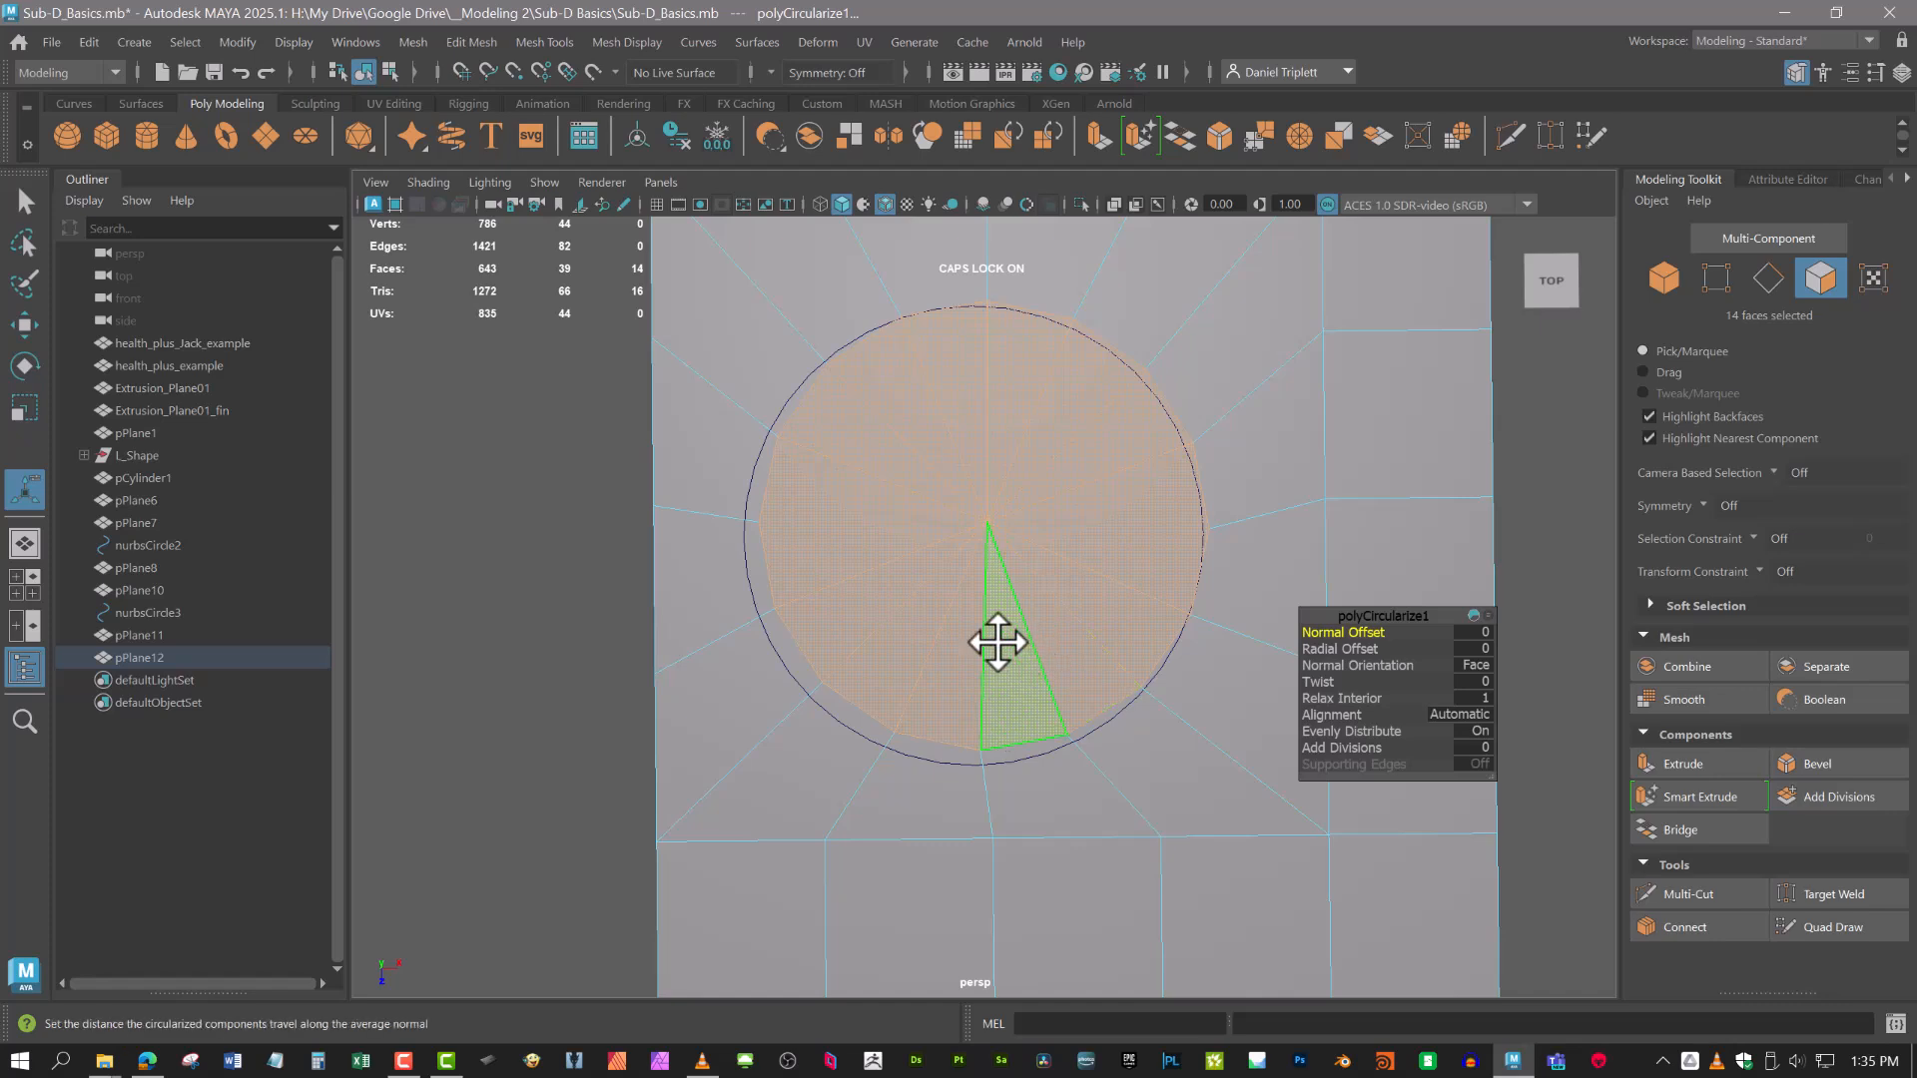
{"action": "key", "text": "w"}
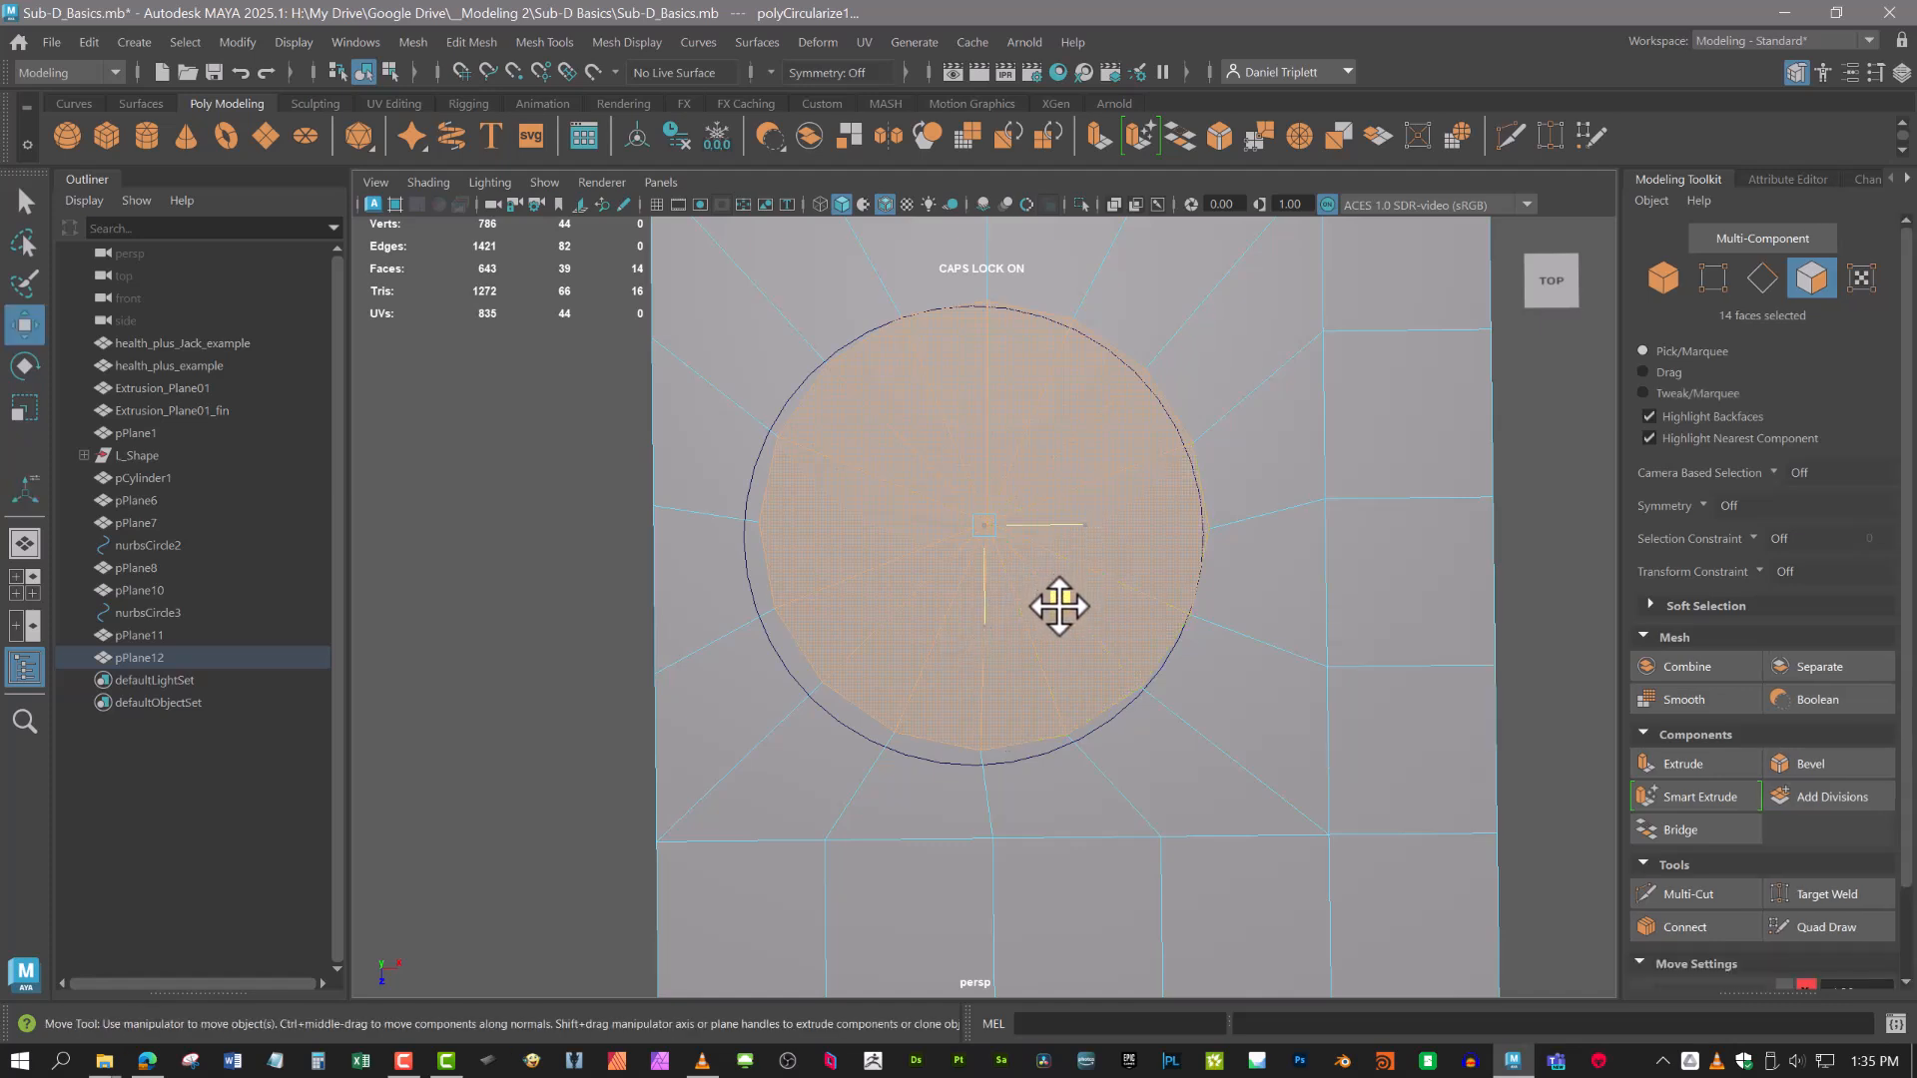
{"action": "left_click_drag", "start_coordinate": [1052, 617], "coordinate": [1045, 612]}
{"action": "key", "text": "e"}
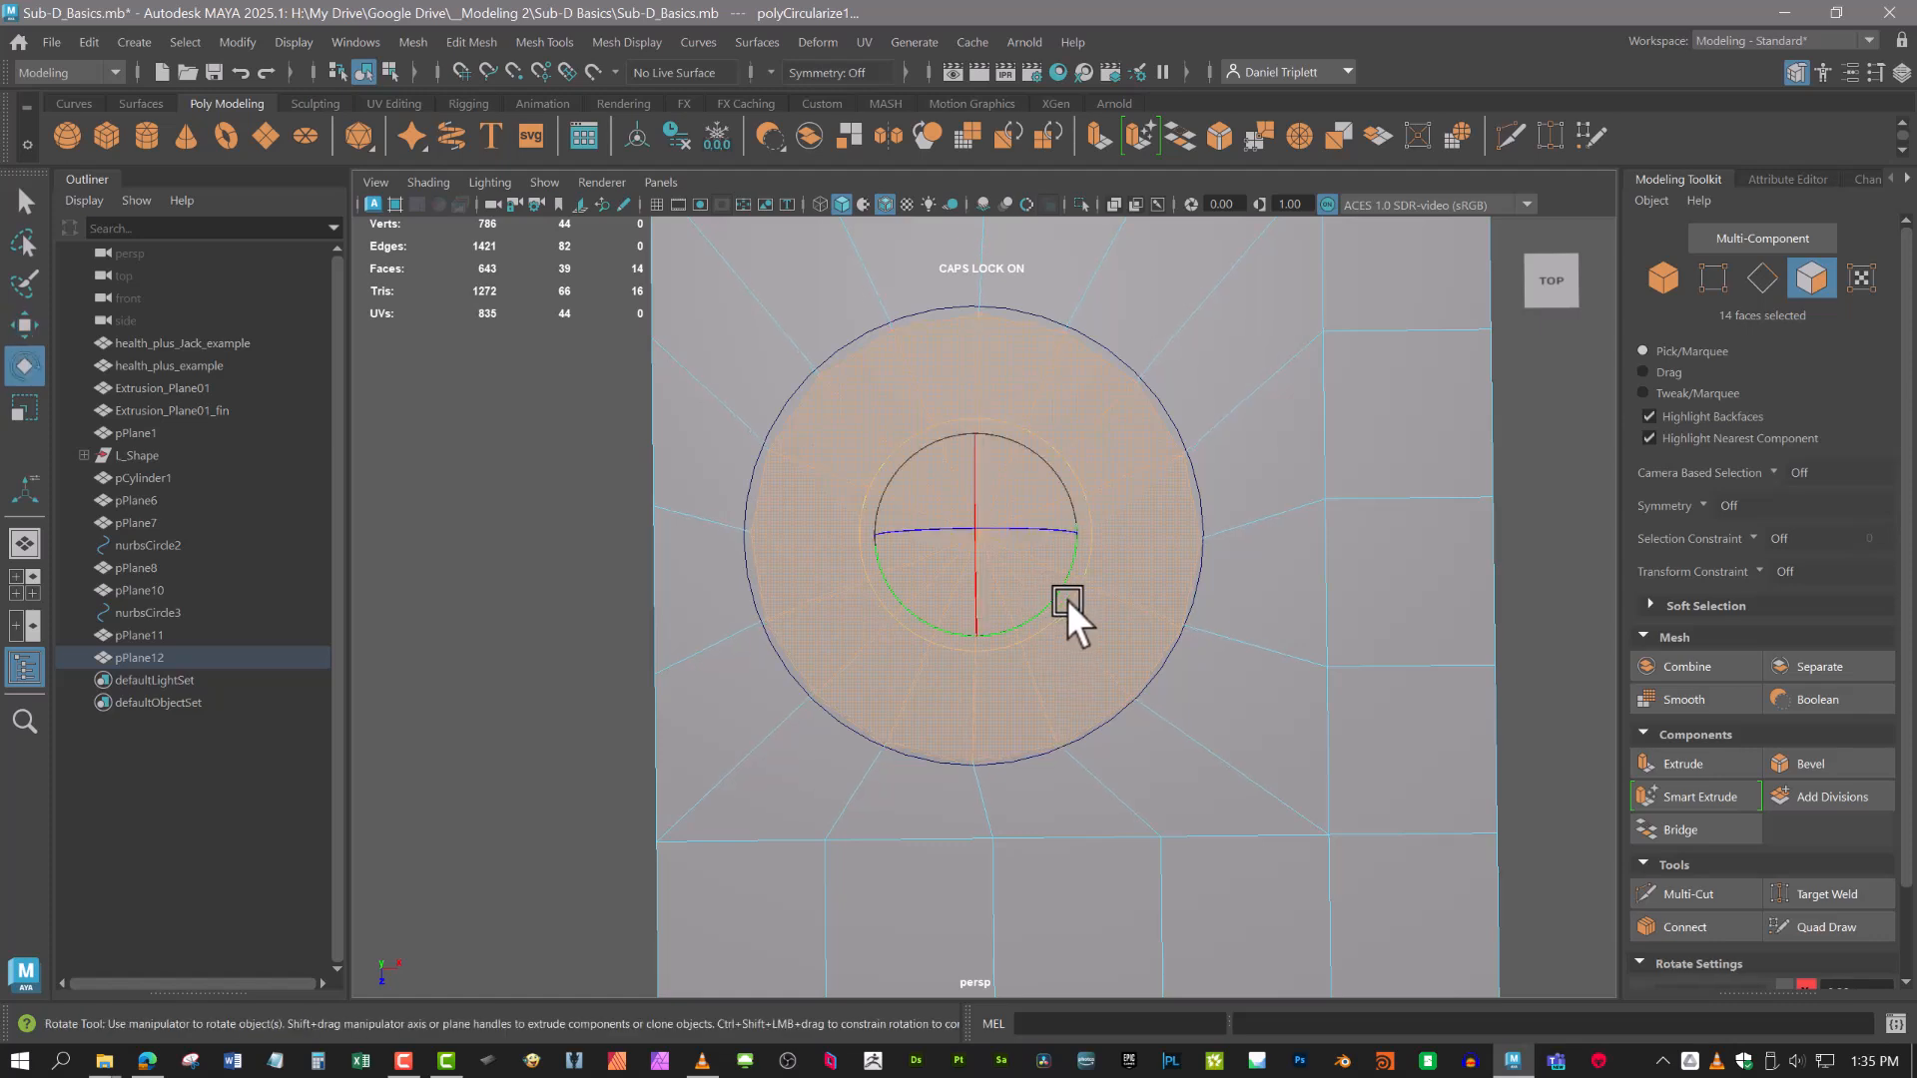
{"action": "left_click", "coordinate": [1052, 596]}
{"action": "middle_click_drag", "start_coordinate": [1199, 761], "coordinate": [1183, 827], "text": "alt"}
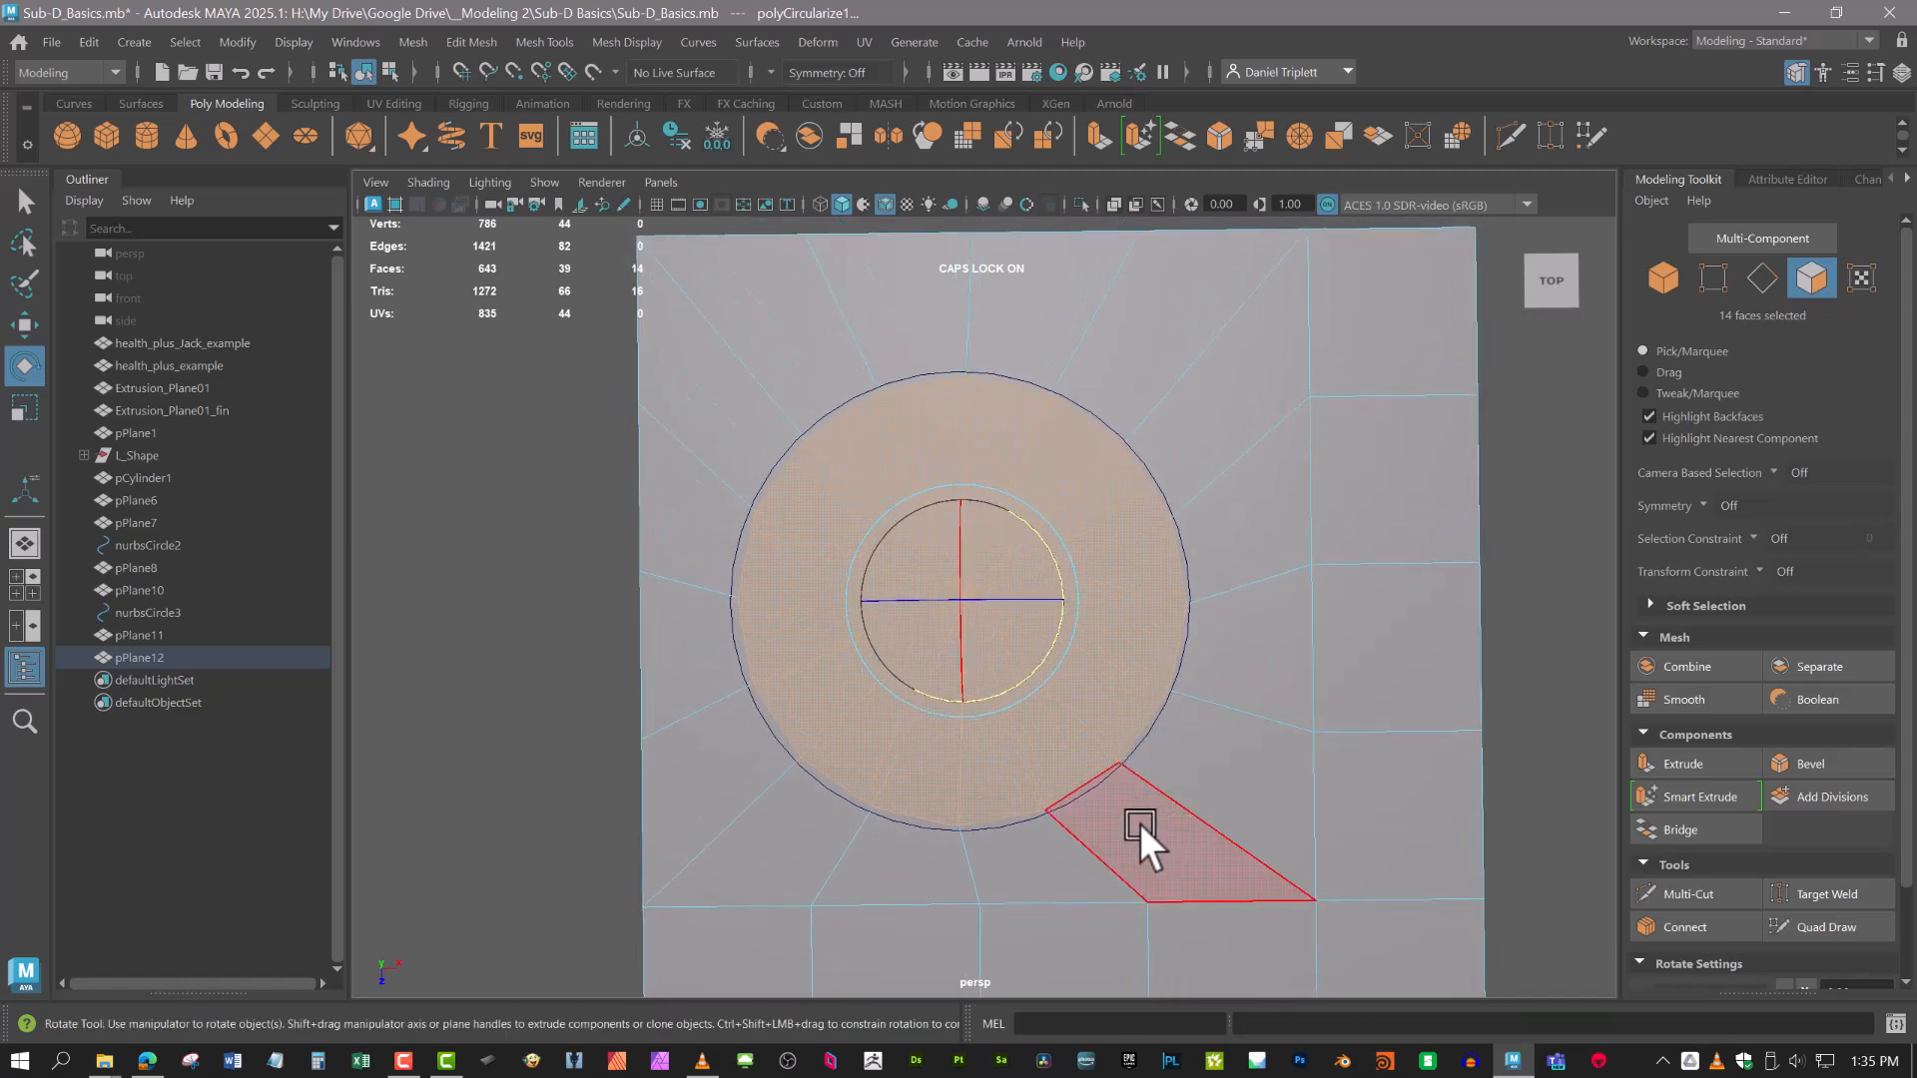
{"action": "key", "text": "r"}
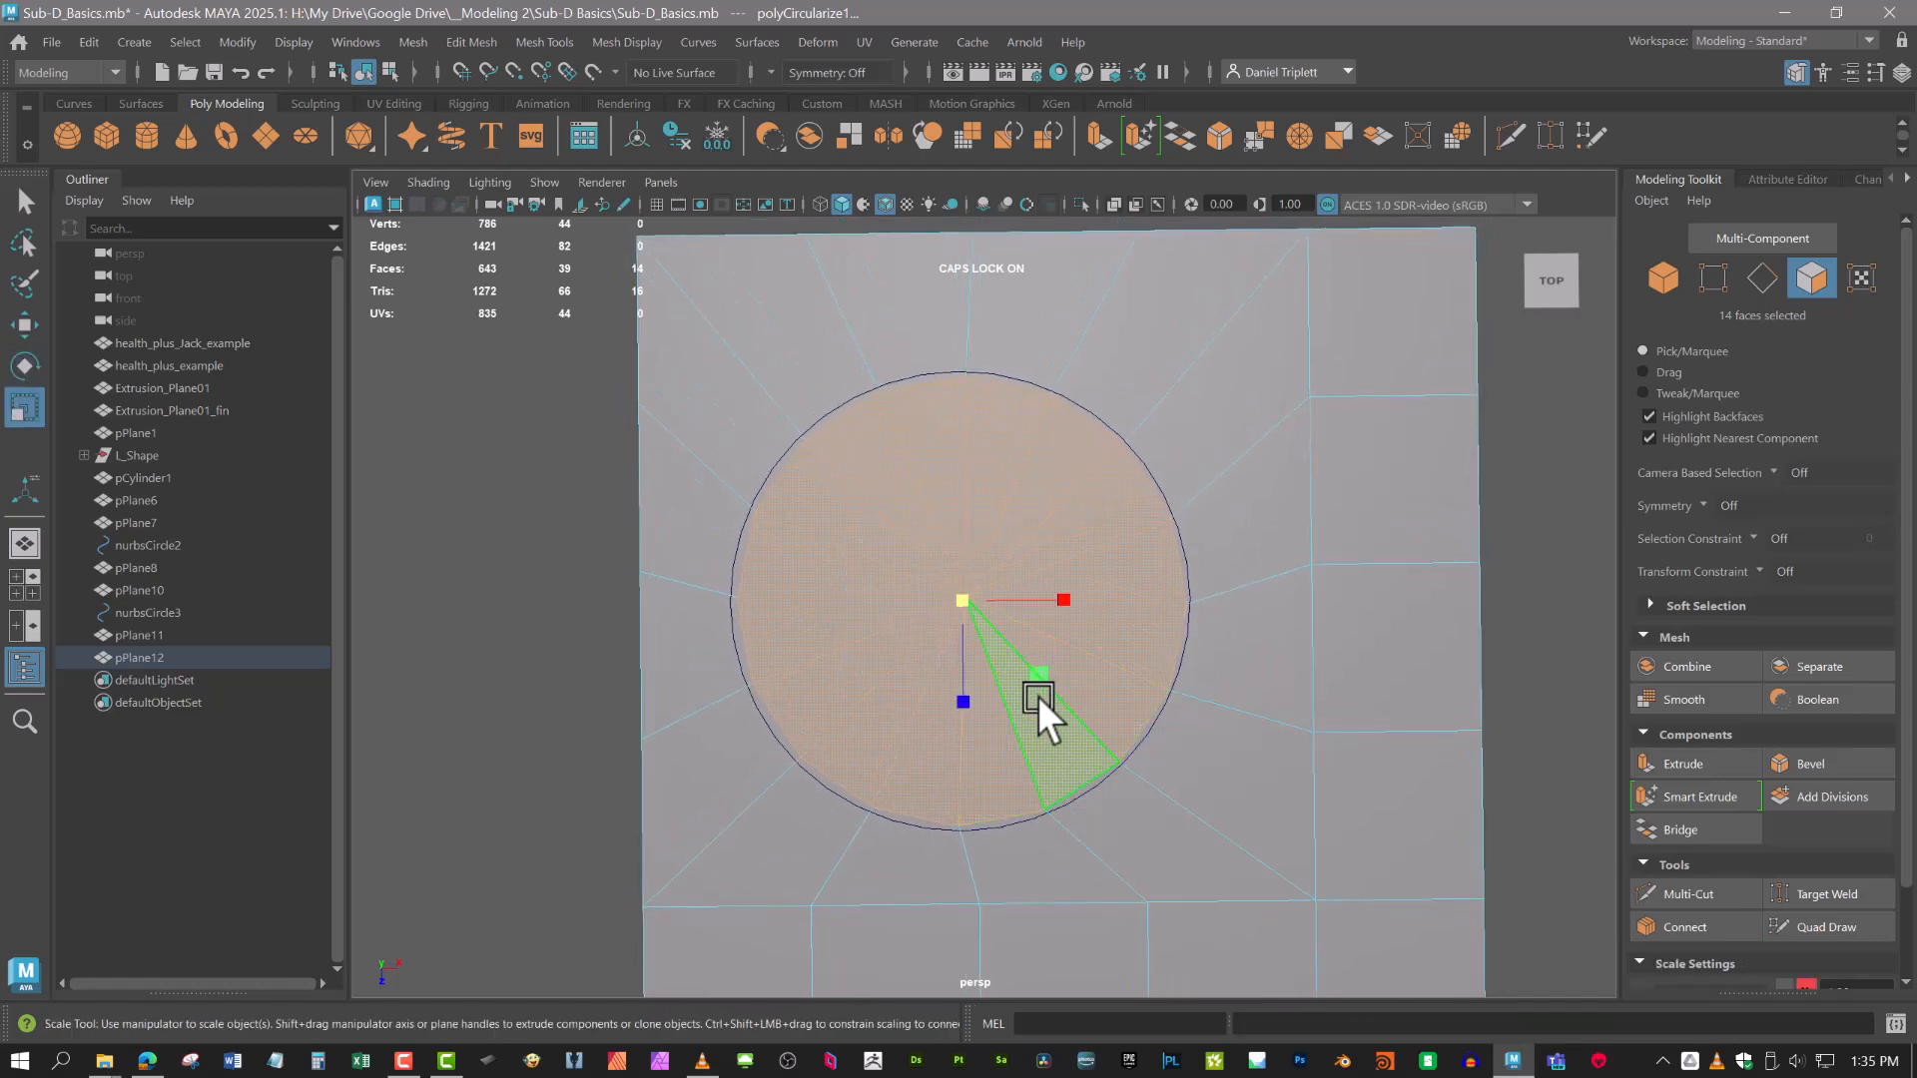
{"action": "left_click_drag", "start_coordinate": [1038, 697], "coordinate": [1046, 679]}
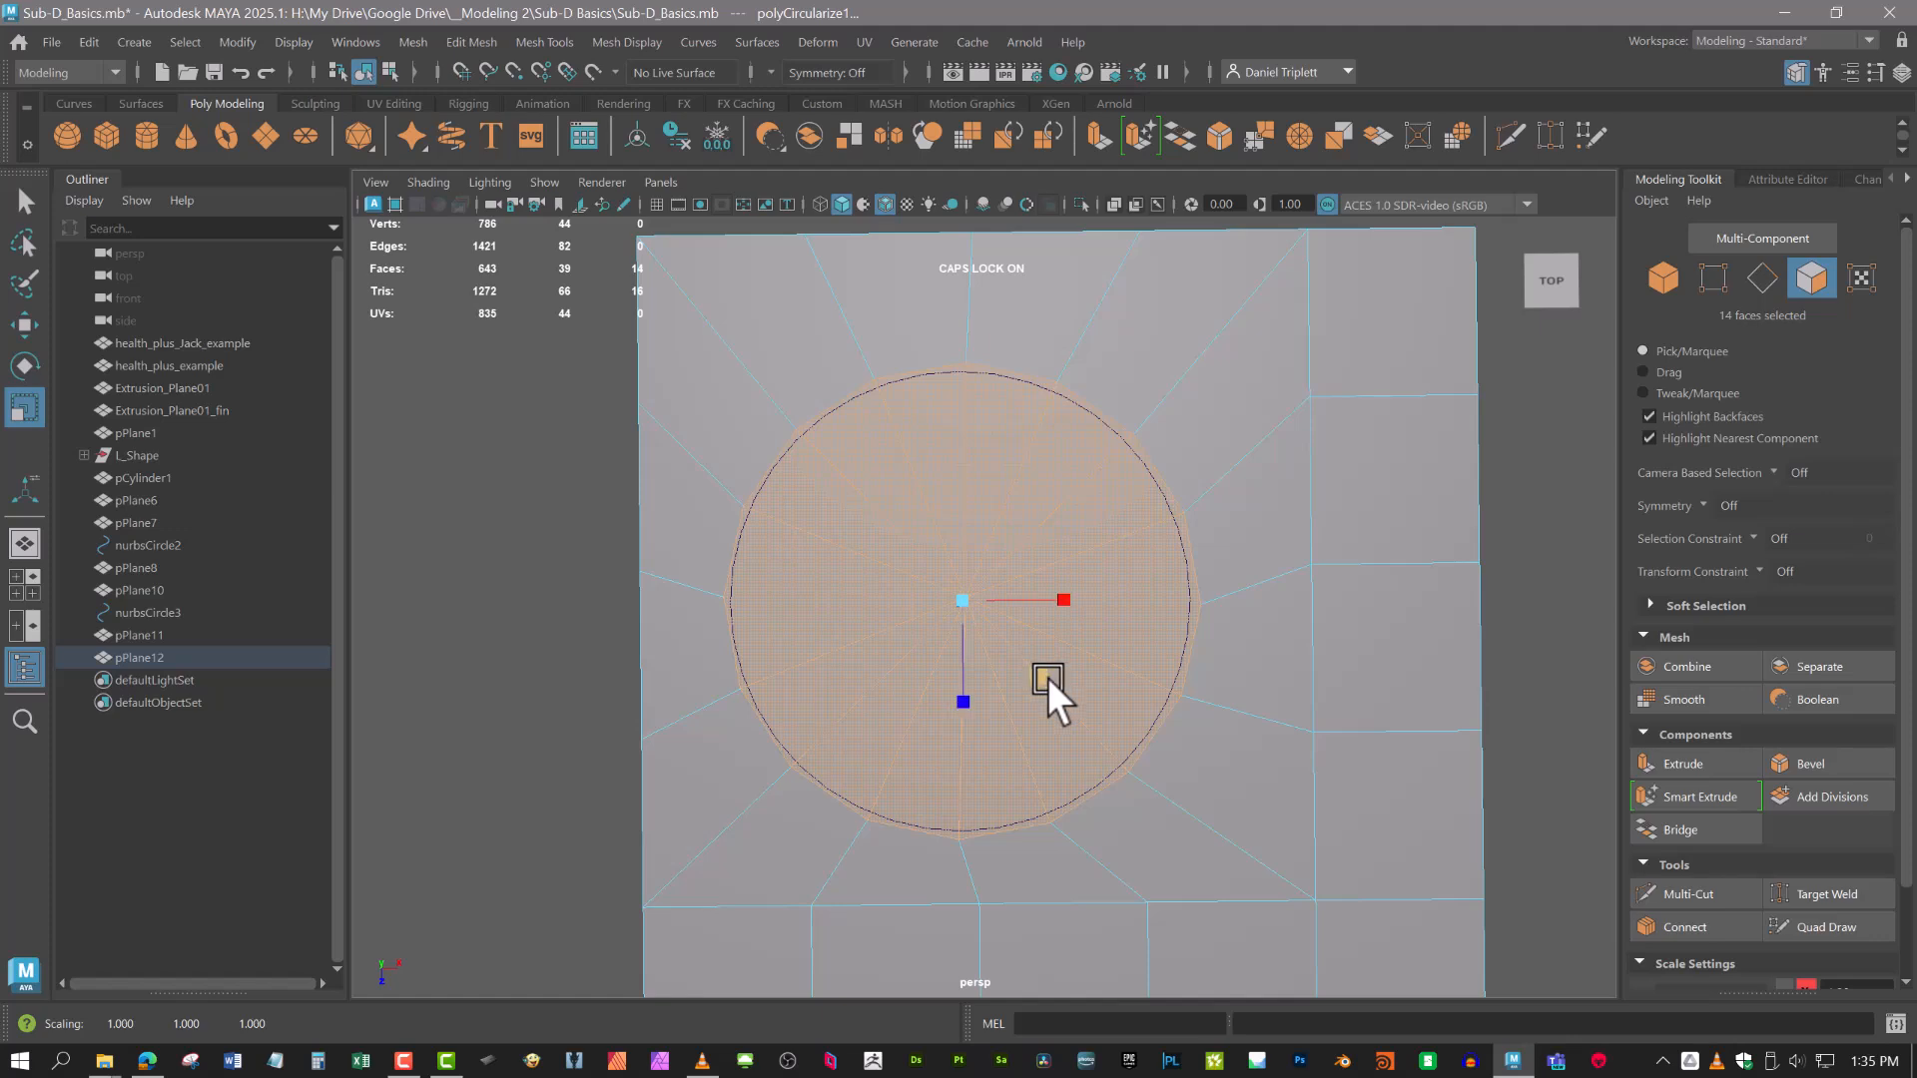
Extrude the circular faces with a slight inward scale to leave a thin rim, and delete them to open the hole.
{"action": "middle_click_drag", "start_coordinate": [1183, 804], "coordinate": [1126, 749], "text": "alt"}
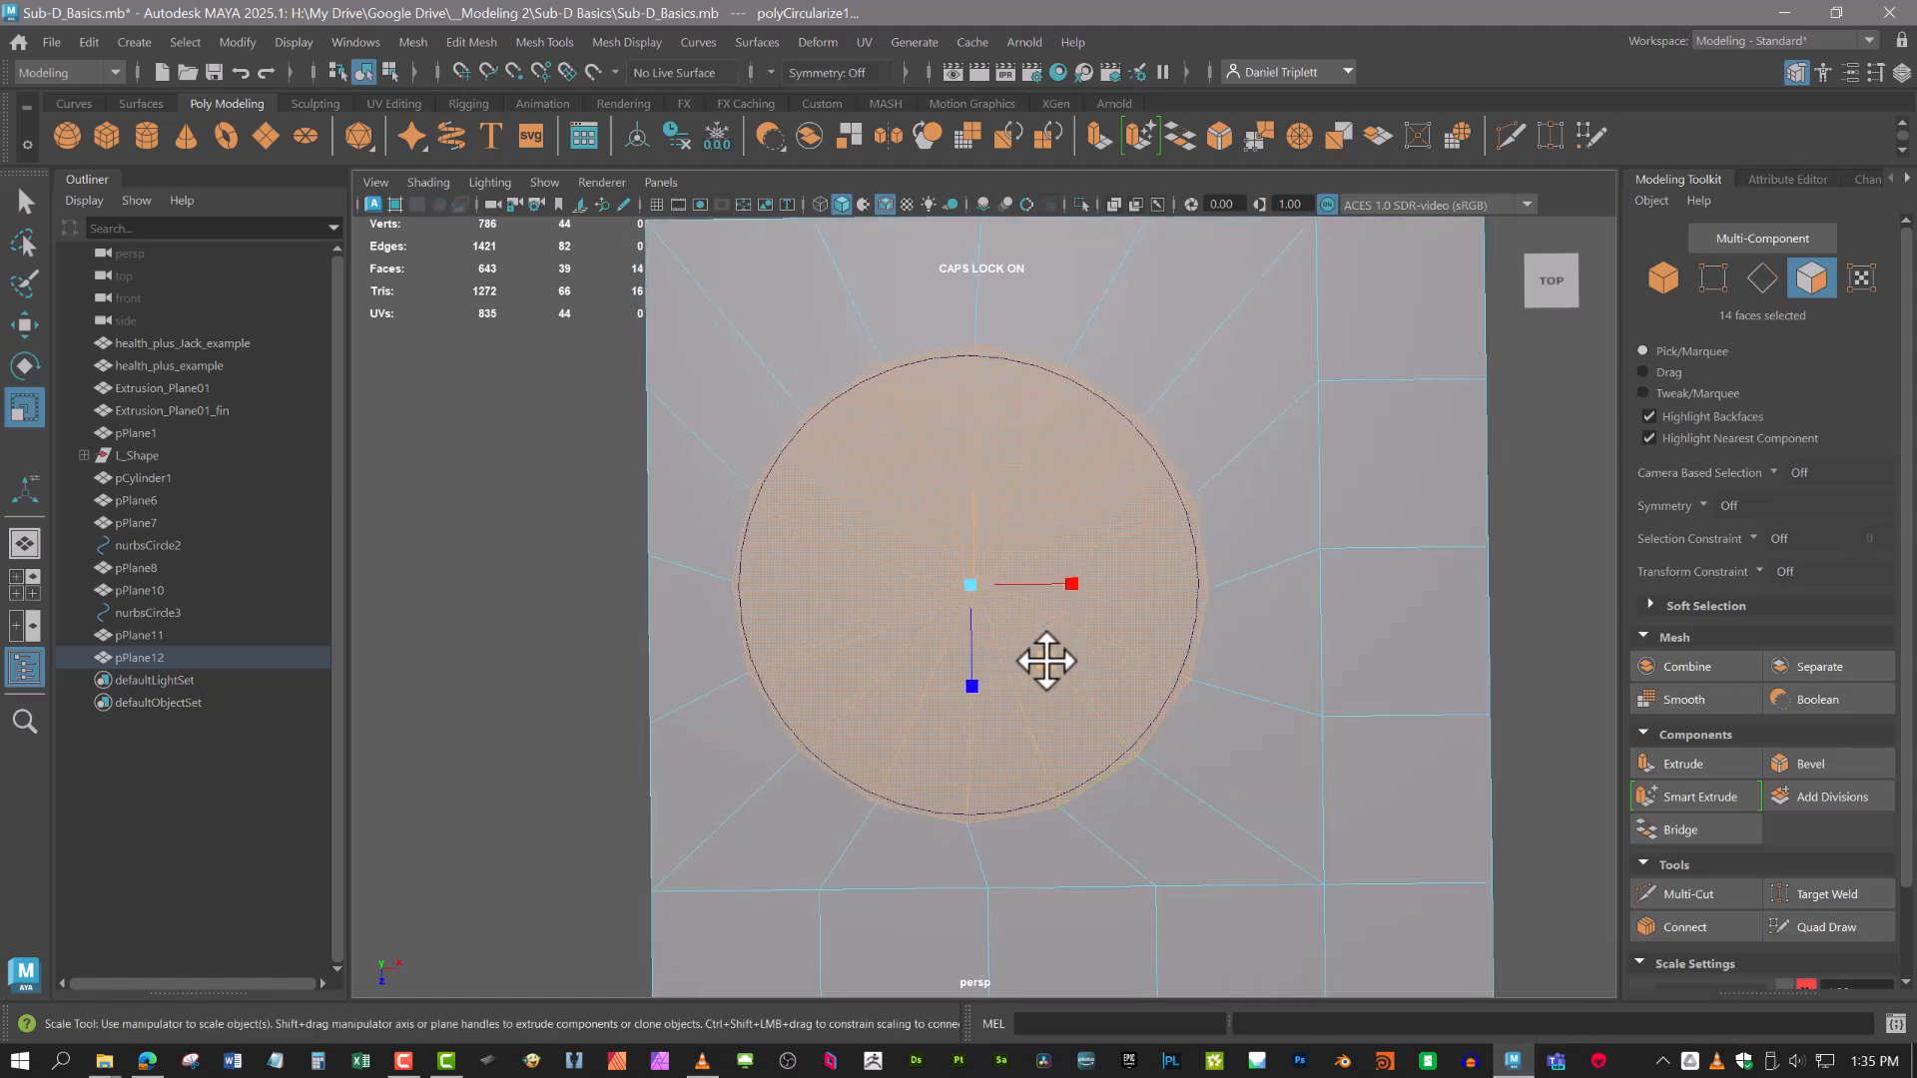
{"action": "left_click_drag", "start_coordinate": [1049, 661], "coordinate": [1045, 660], "text": "shift"}
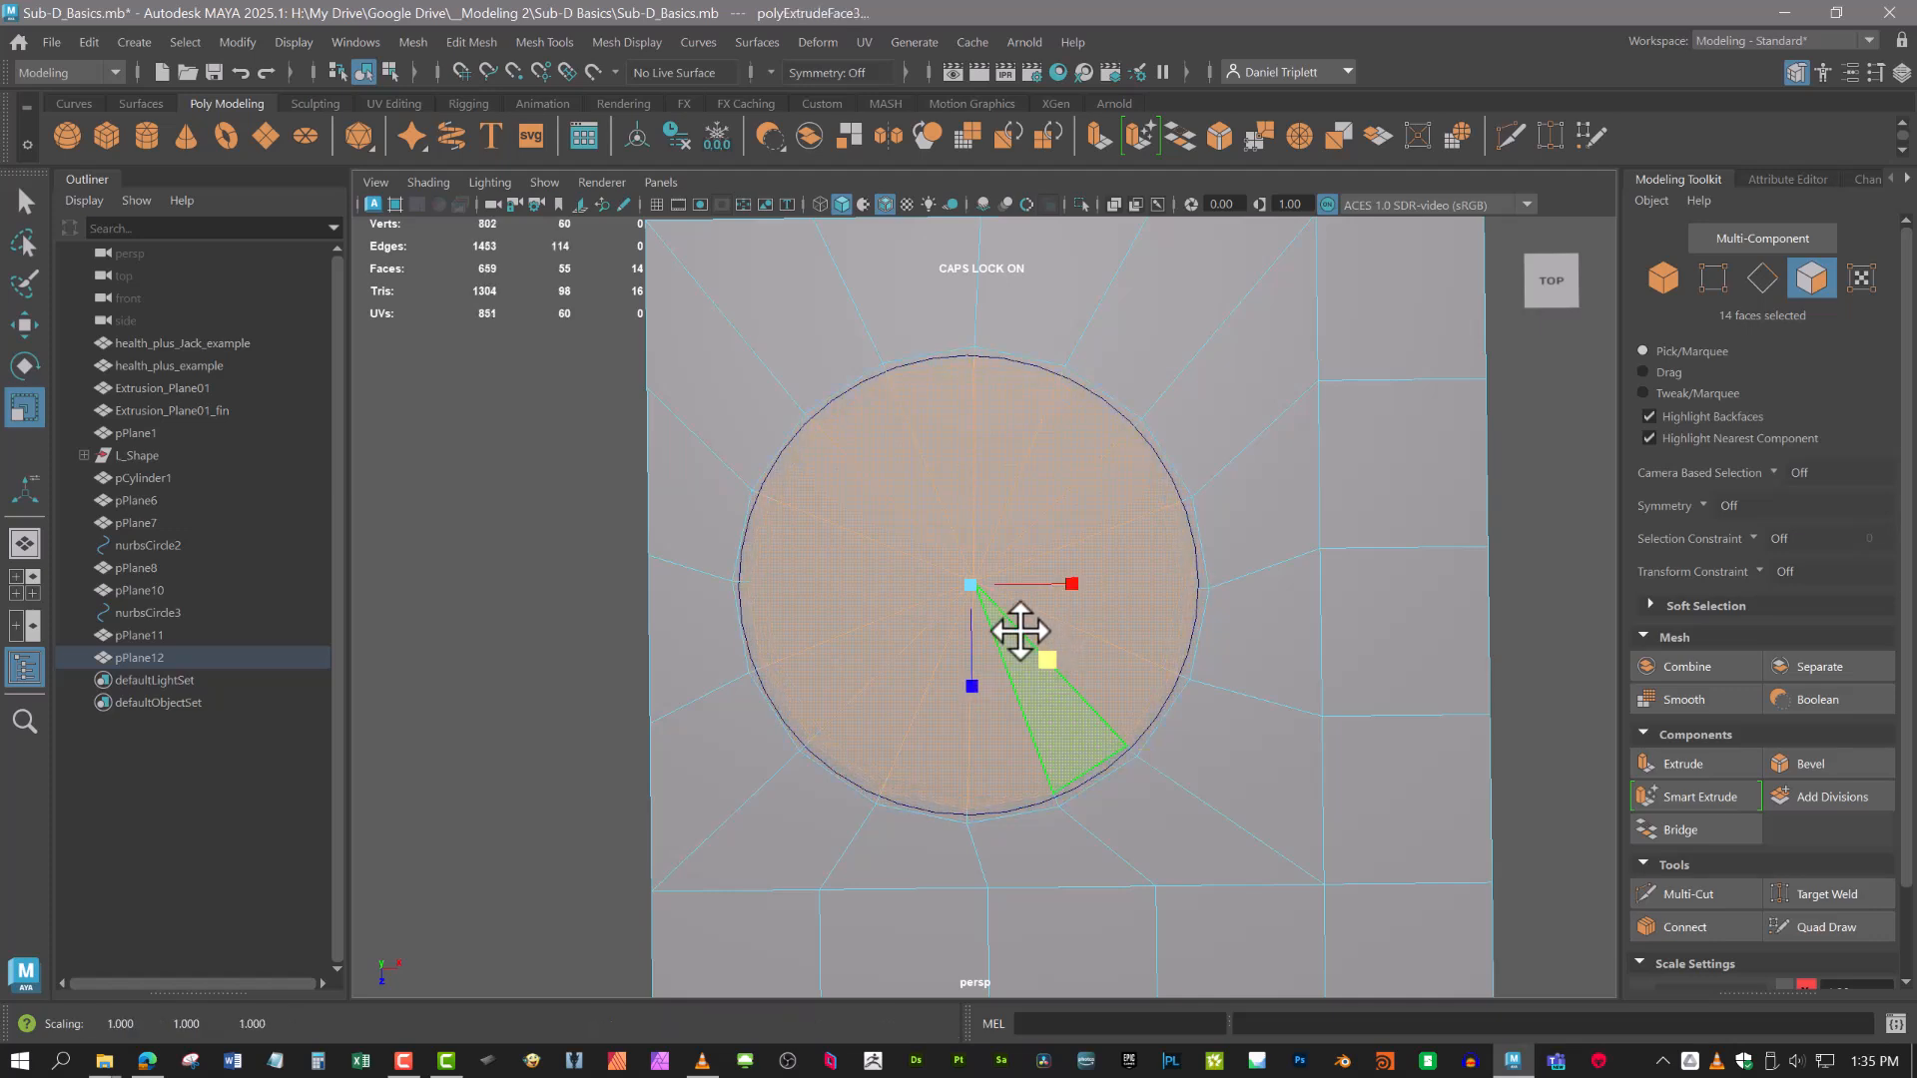
{"action": "key", "text": "Delete"}
Examine the edge flow around the hole, comparing the wide and narrow sides out to the plane's borders.
{"action": "middle_click_drag", "start_coordinate": [977, 596], "coordinate": [986, 660], "text": "alt"}
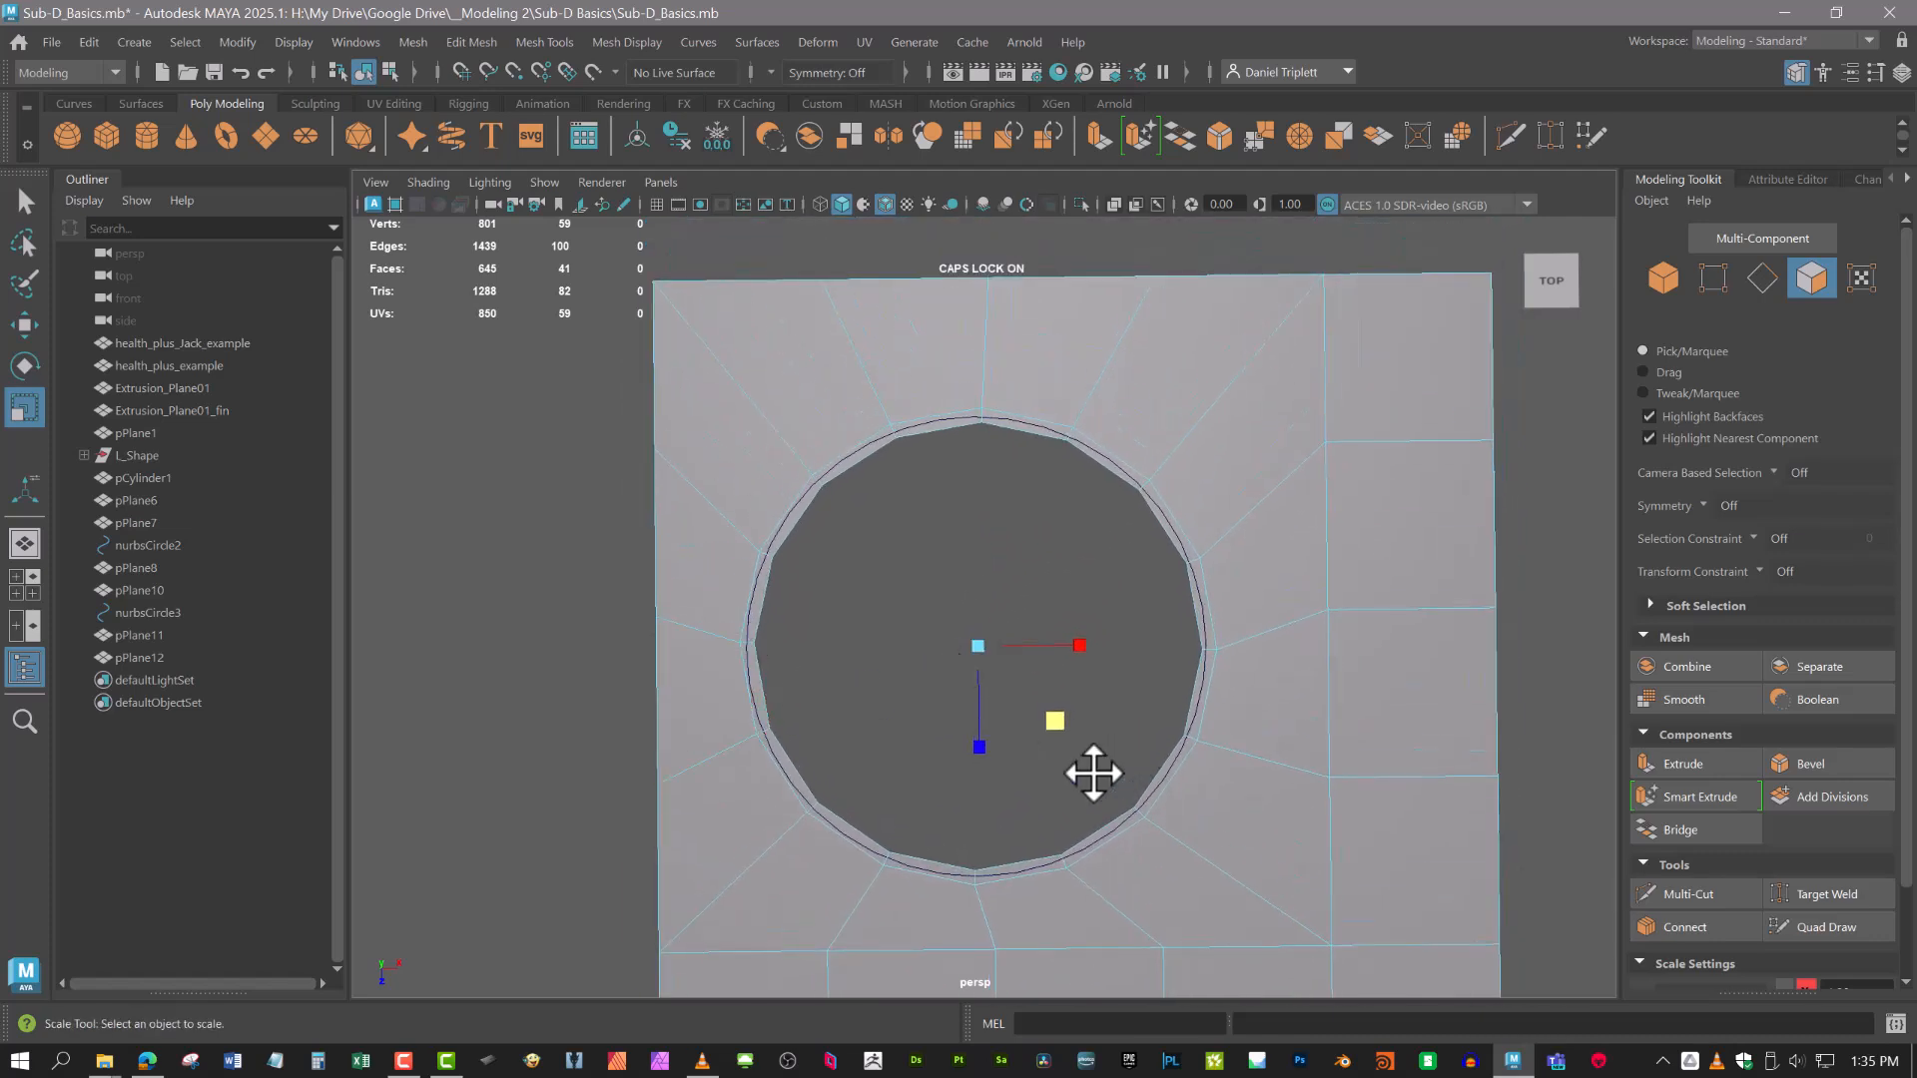
{"action": "middle_click_drag", "start_coordinate": [1096, 770], "coordinate": [1052, 655], "text": "alt"}
{"action": "middle_click_drag", "start_coordinate": [1159, 835], "coordinate": [1159, 854], "text": "alt"}
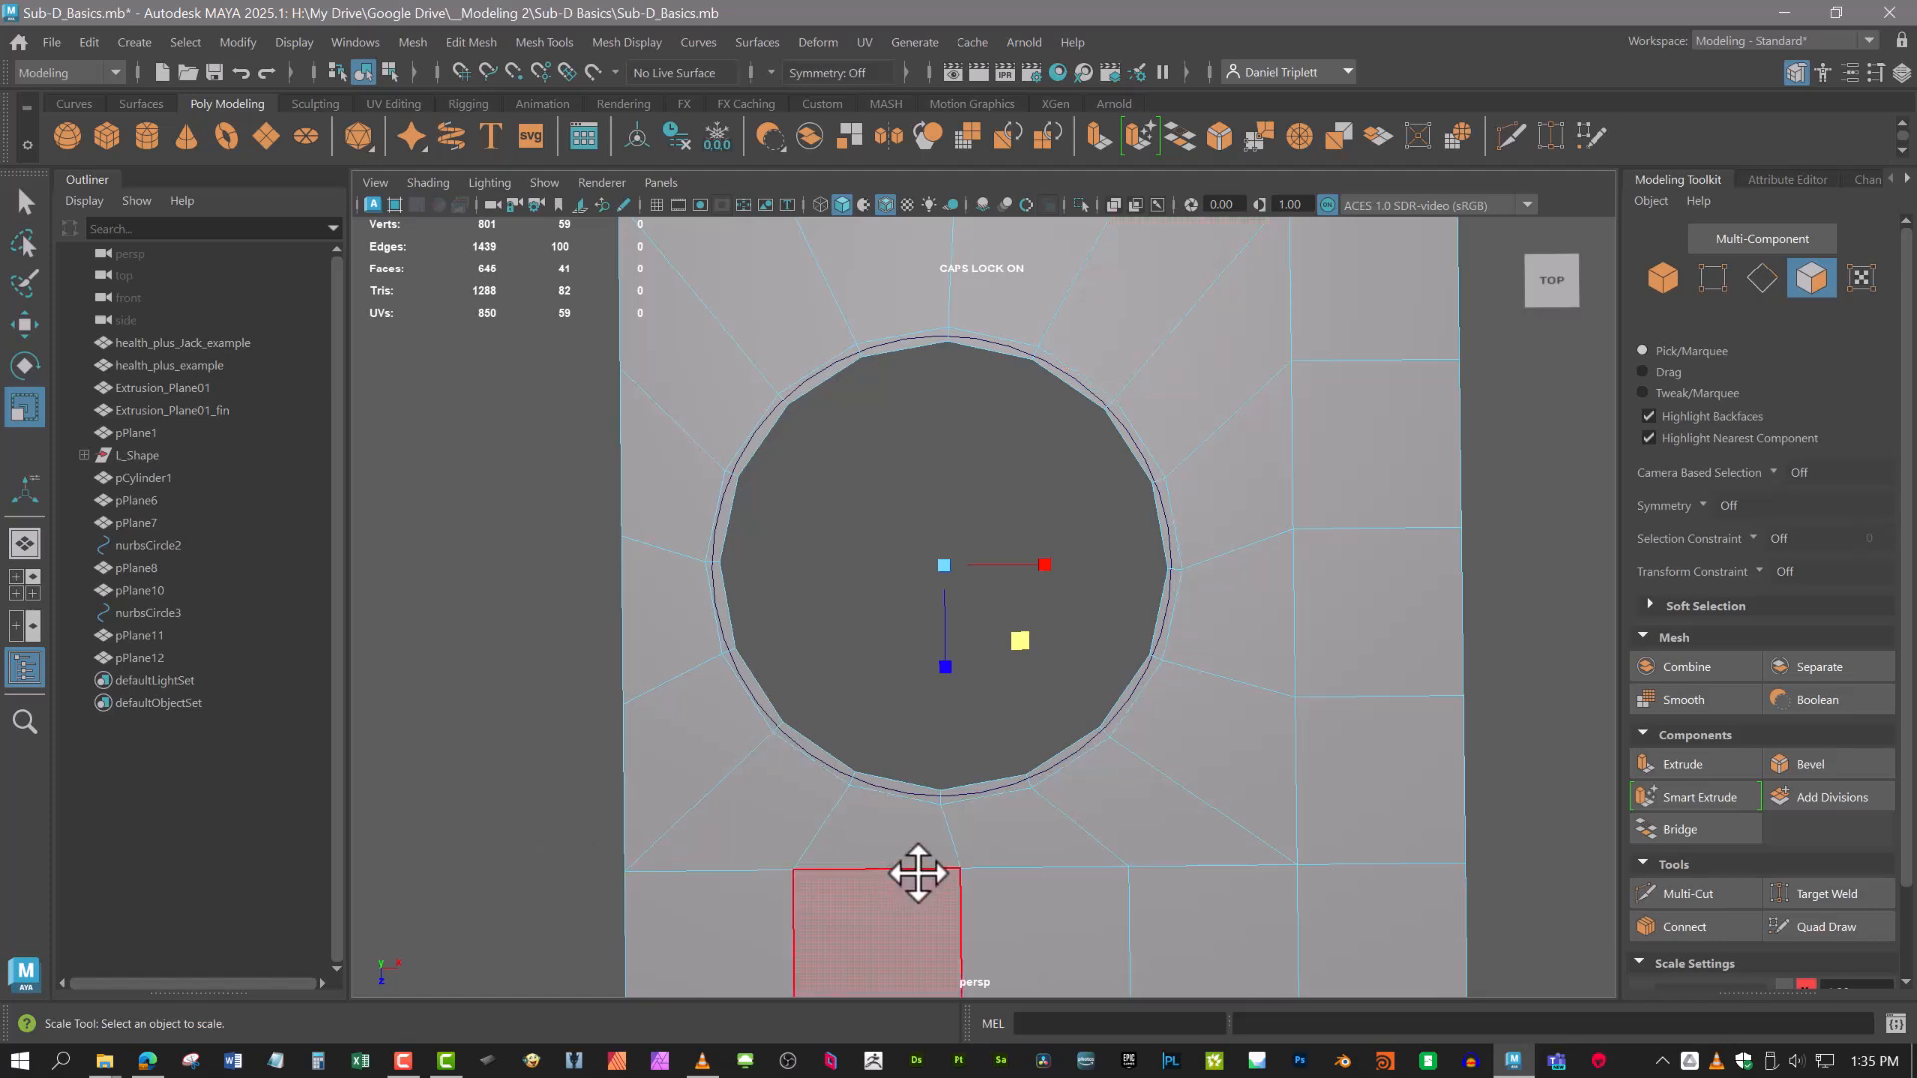
{"action": "middle_click_drag", "start_coordinate": [695, 655], "coordinate": [745, 756], "text": "alt"}
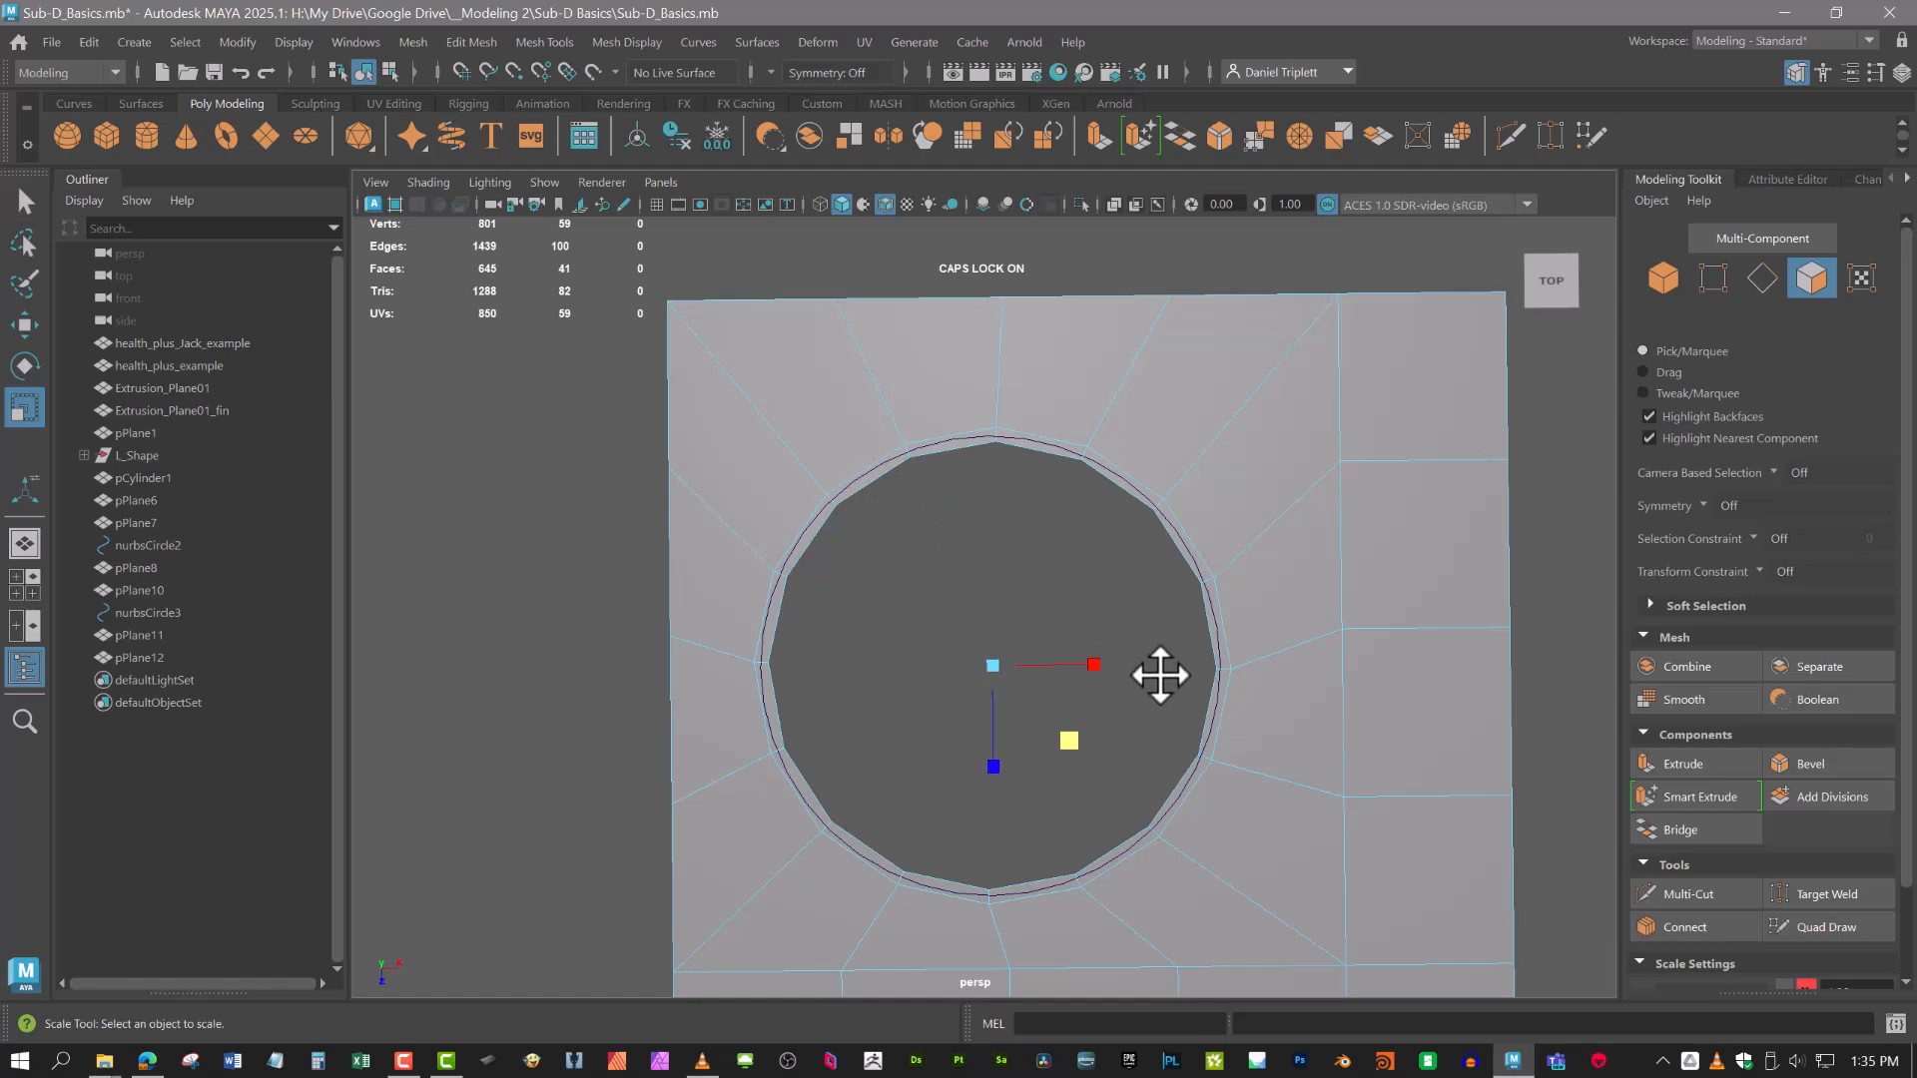
{"action": "middle_click_drag", "start_coordinate": [887, 509], "coordinate": [833, 502], "text": "alt"}
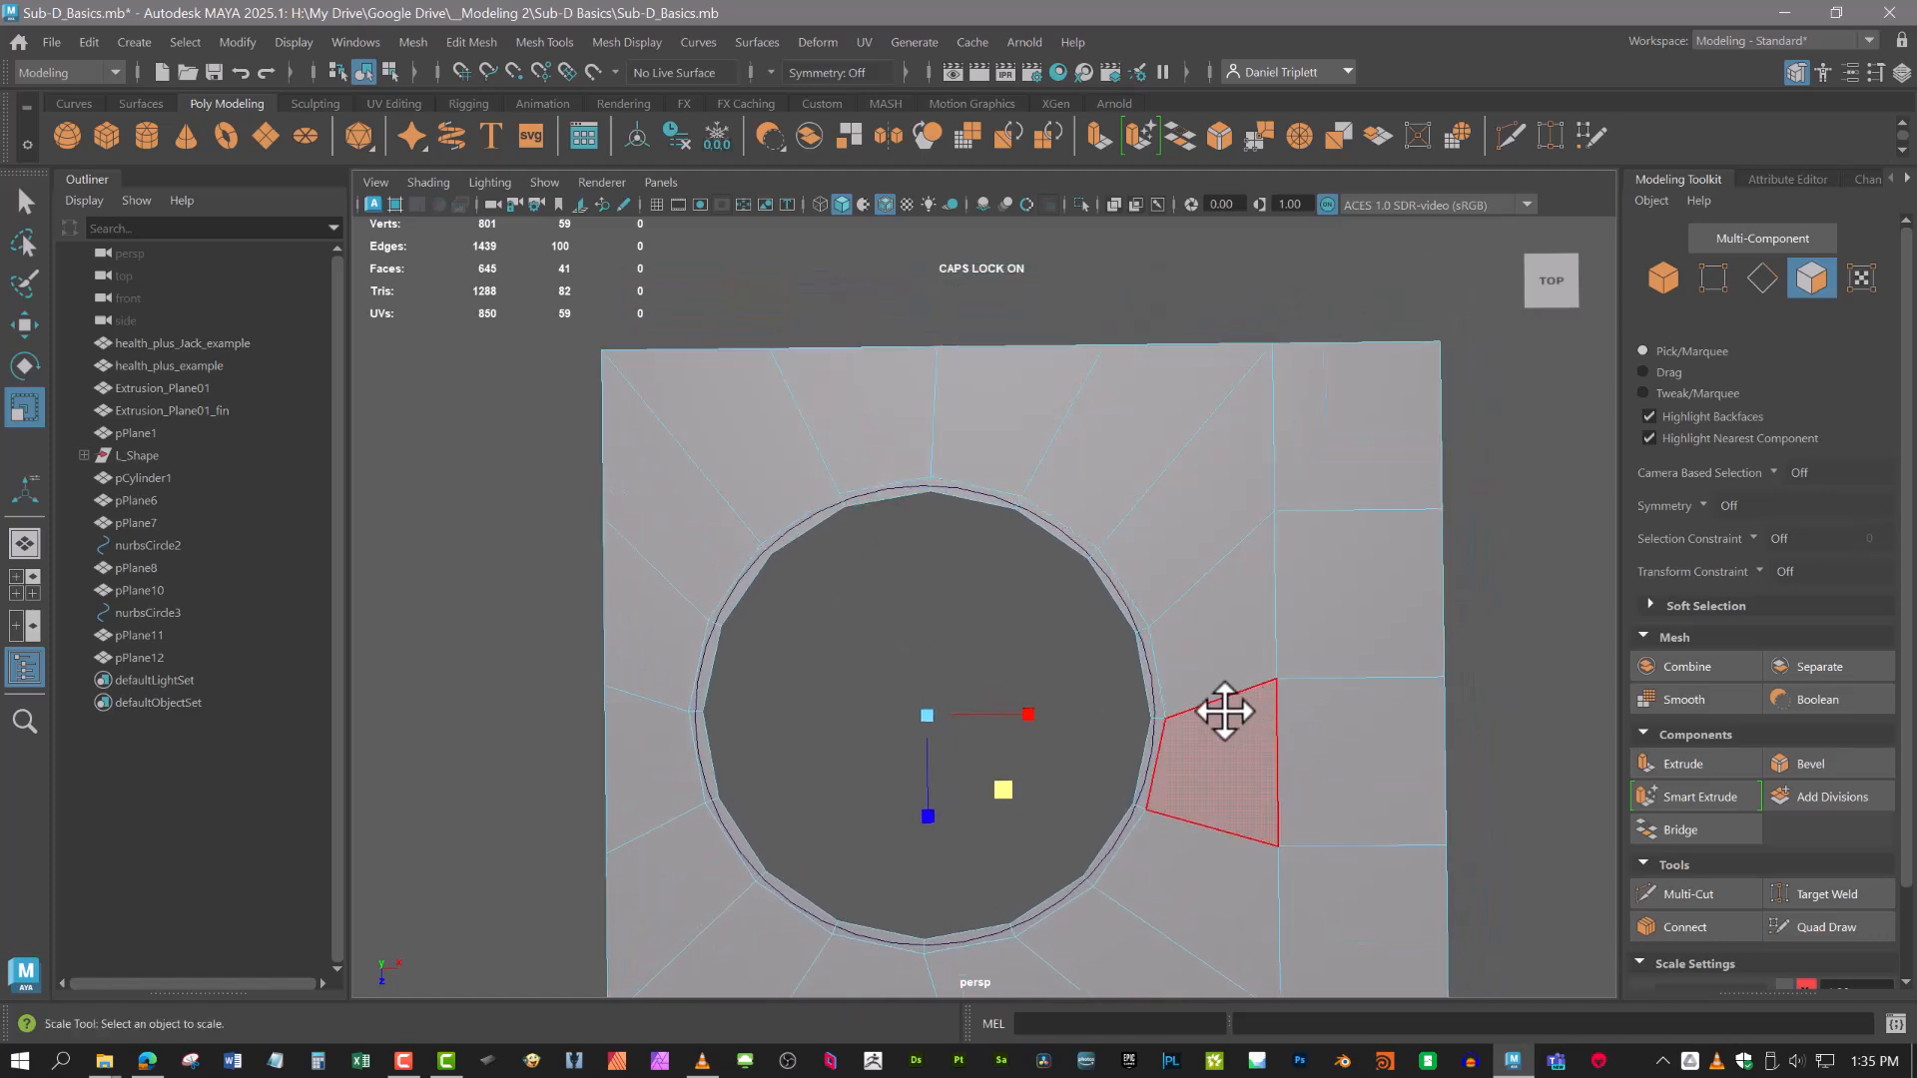
{"action": "middle_click_drag", "start_coordinate": [1269, 763], "coordinate": [1337, 627], "text": "alt"}
{"action": "middle_click_drag", "start_coordinate": [1078, 548], "coordinate": [1249, 800], "text": "alt"}
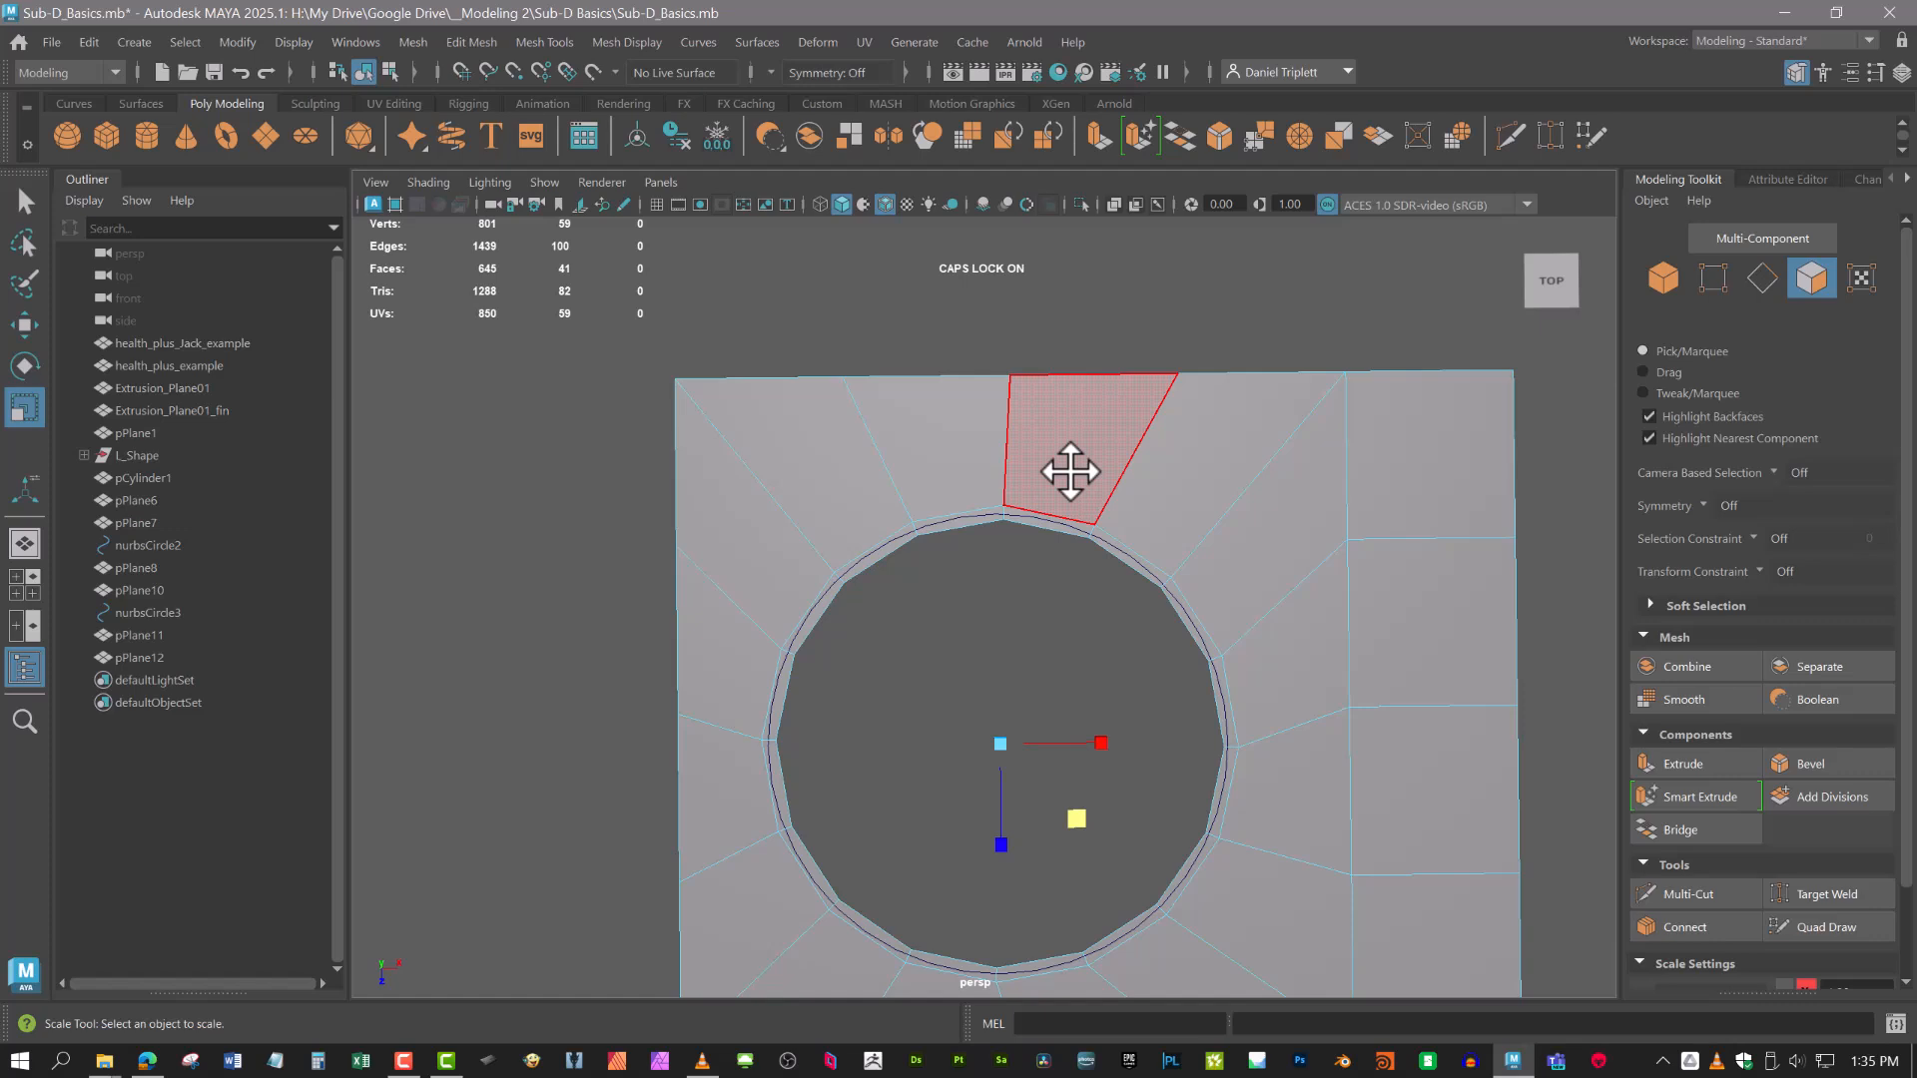
{"action": "left_click", "coordinate": [1148, 620]}
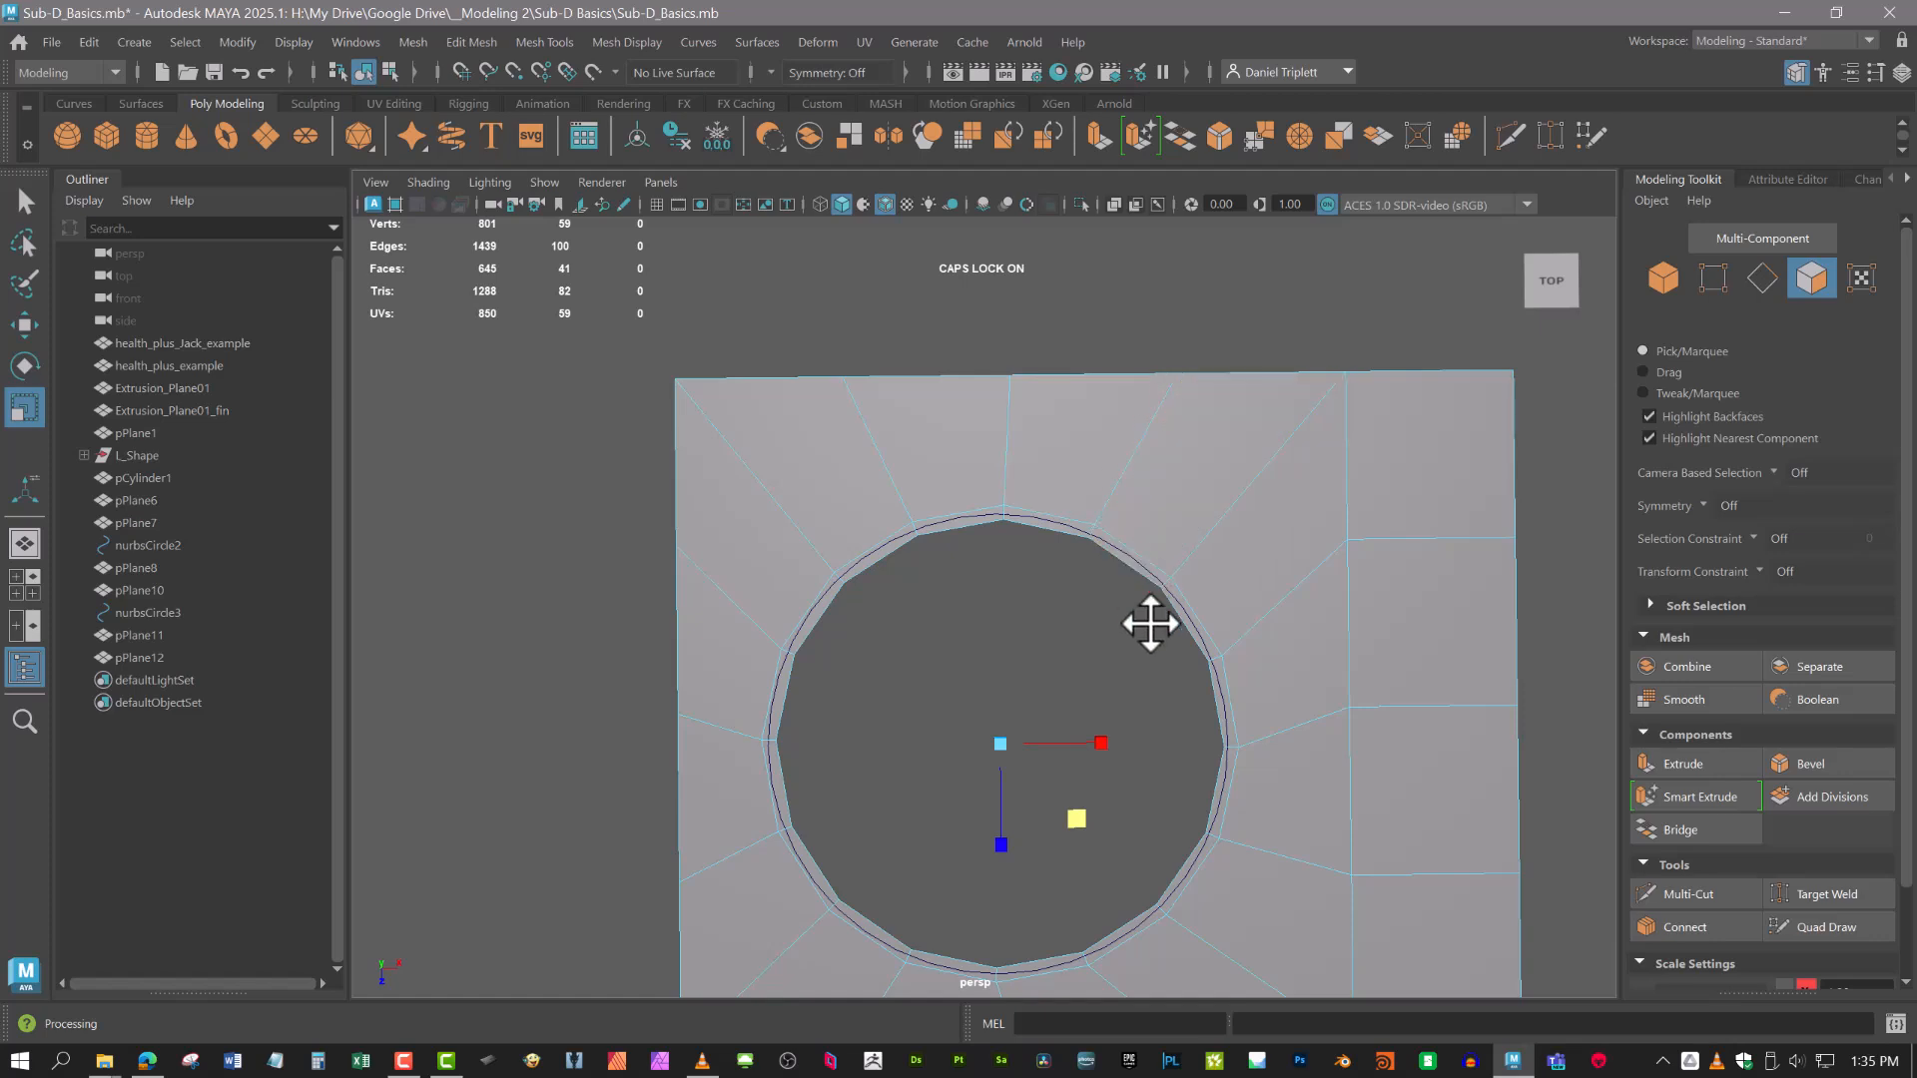
{"action": "mouse_move", "coordinate": [1147, 620]}
{"action": "middle_mouse_down", "text": "alt"}
{"action": "mouse_move", "coordinate": [1168, 578]}
{"action": "mouse_move", "coordinate": [1182, 624]}
{"action": "middle_mouse_up", "text": "alt"}
{"action": "right_click_drag", "start_coordinate": [1183, 624], "coordinate": [1168, 625], "text": "alt"}
{"action": "middle_click_drag", "start_coordinate": [1161, 687], "coordinate": [1125, 660], "text": "alt"}
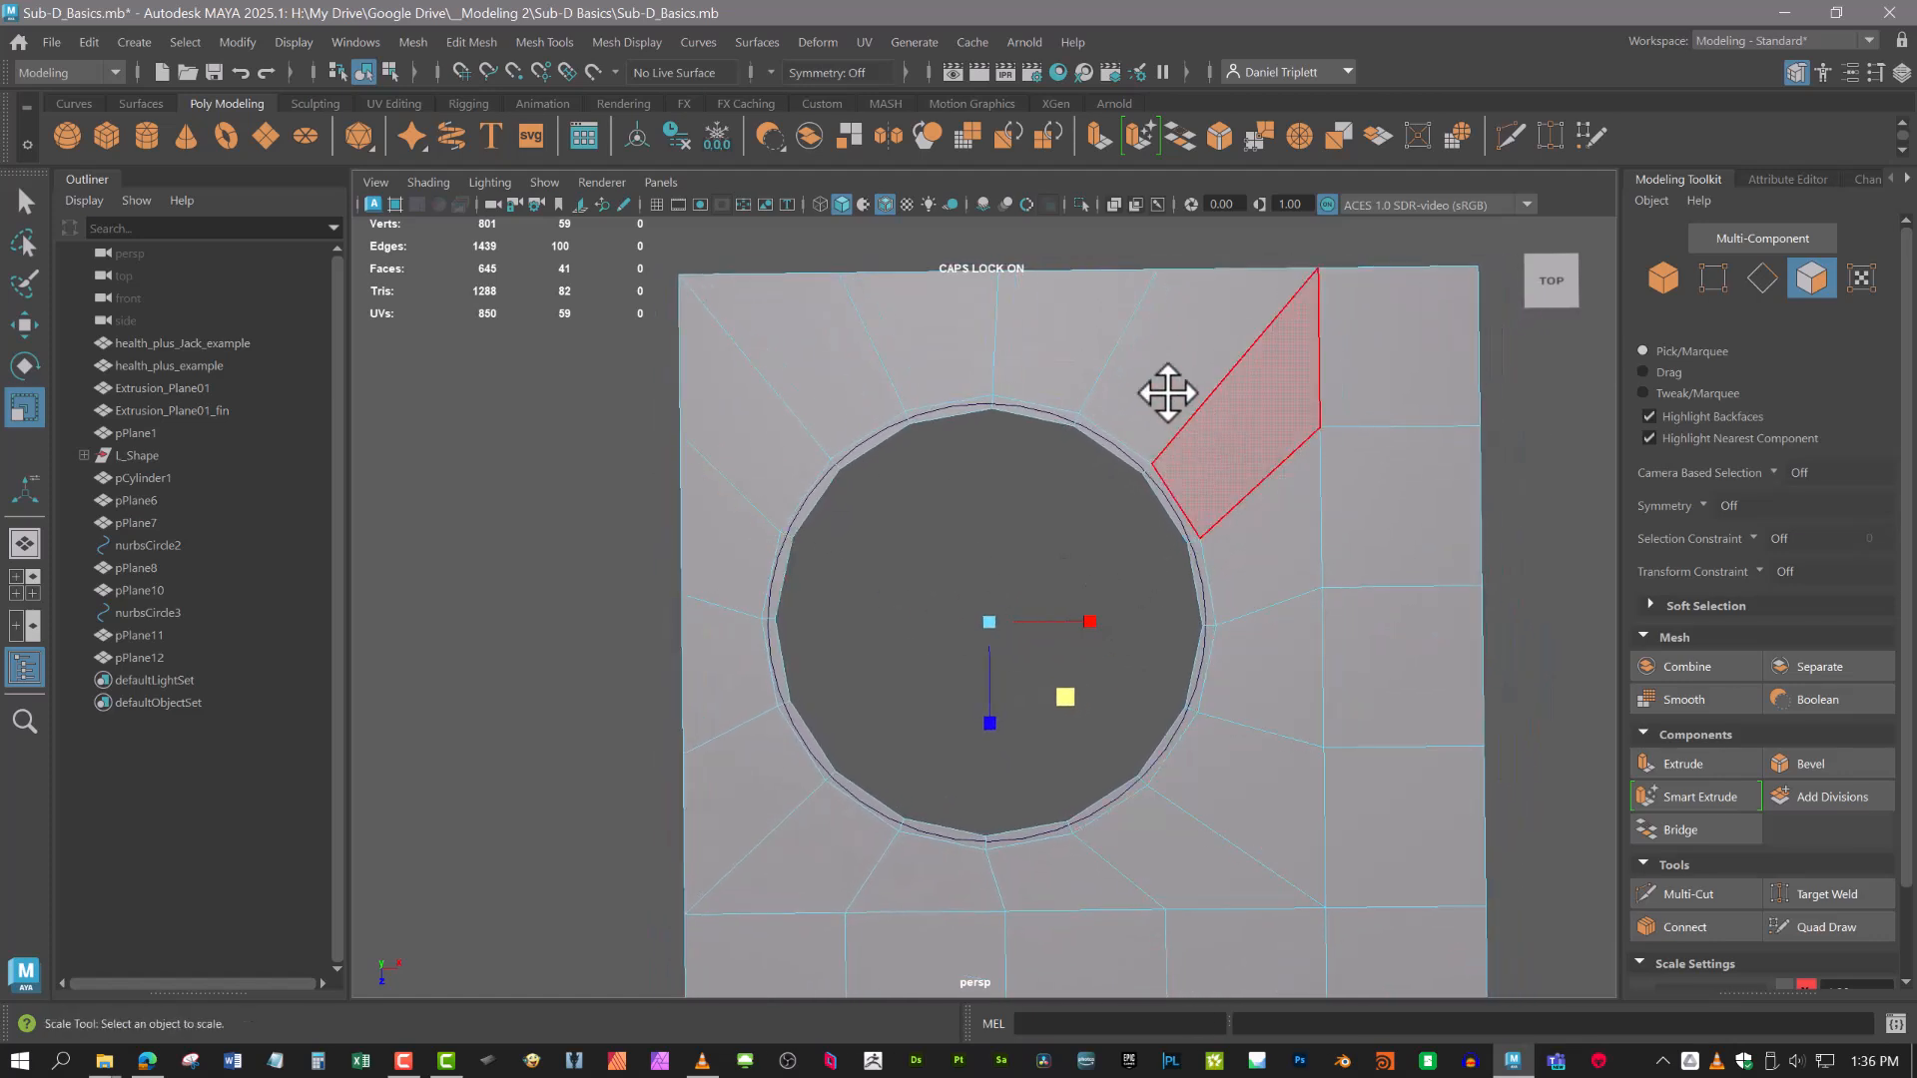
{"action": "middle_click_drag", "start_coordinate": [1048, 864], "coordinate": [1027, 761], "text": "alt"}
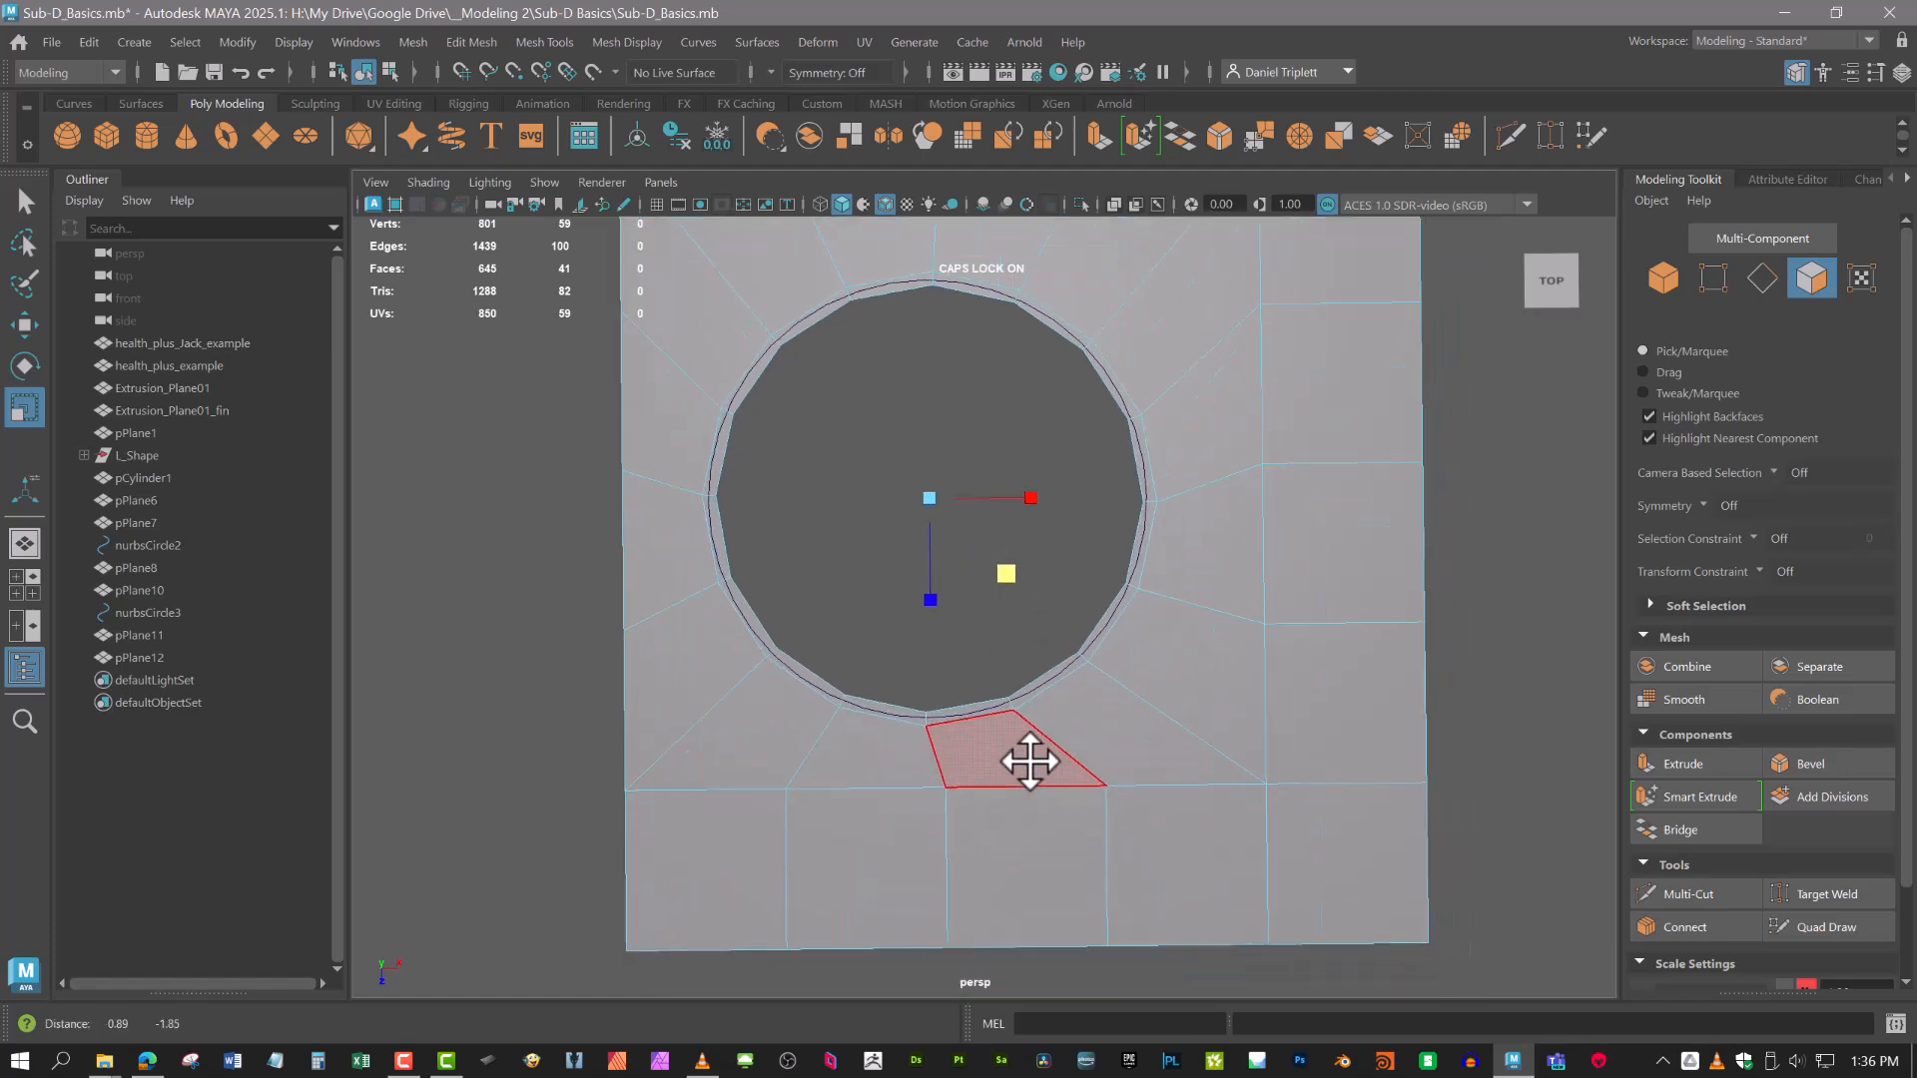
{"action": "right_click_drag", "start_coordinate": [1028, 762], "coordinate": [977, 759], "text": "alt"}
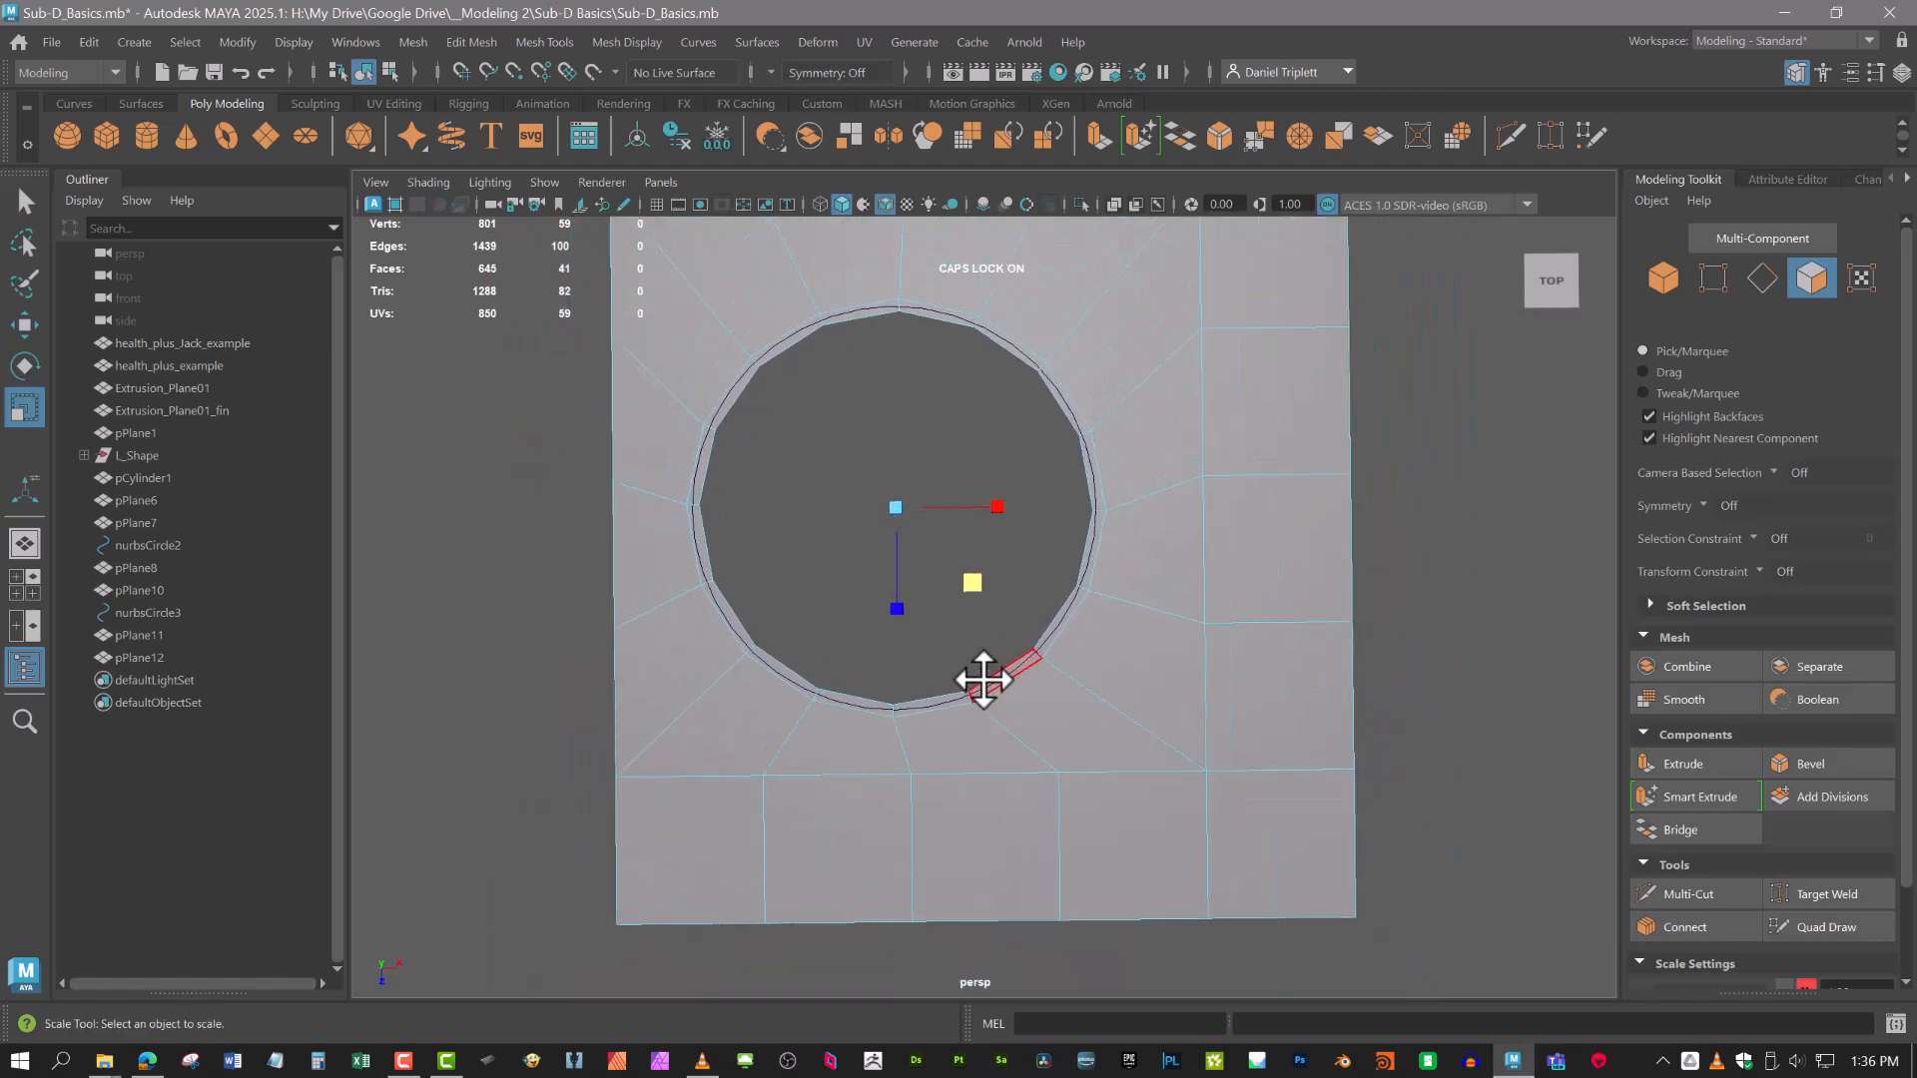
Insert an edge loop with Multi-Cut around the hole, between its rim and the surrounding square of edges.
{"action": "middle_click_drag", "start_coordinate": [1051, 671], "coordinate": [1077, 761], "text": "alt"}
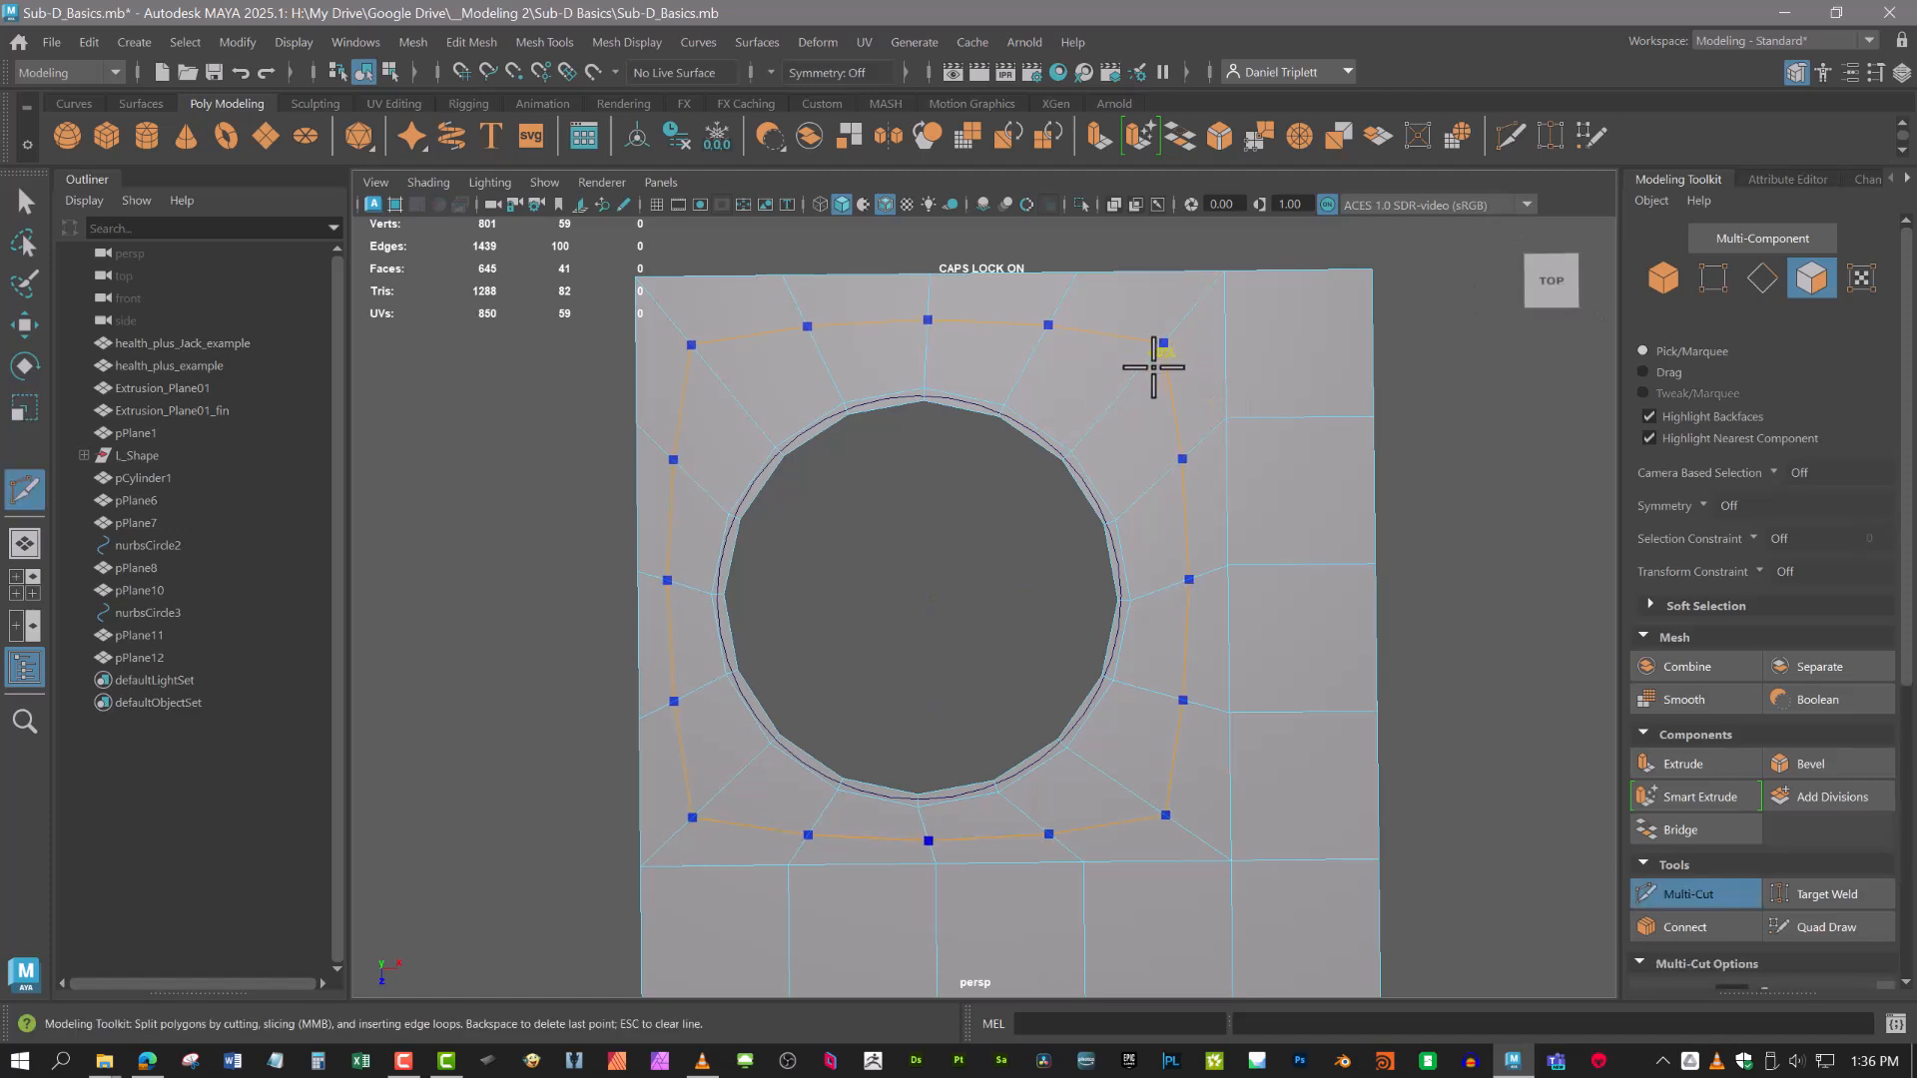
{"action": "left_click", "coordinate": [1142, 376], "text": "ctrl"}
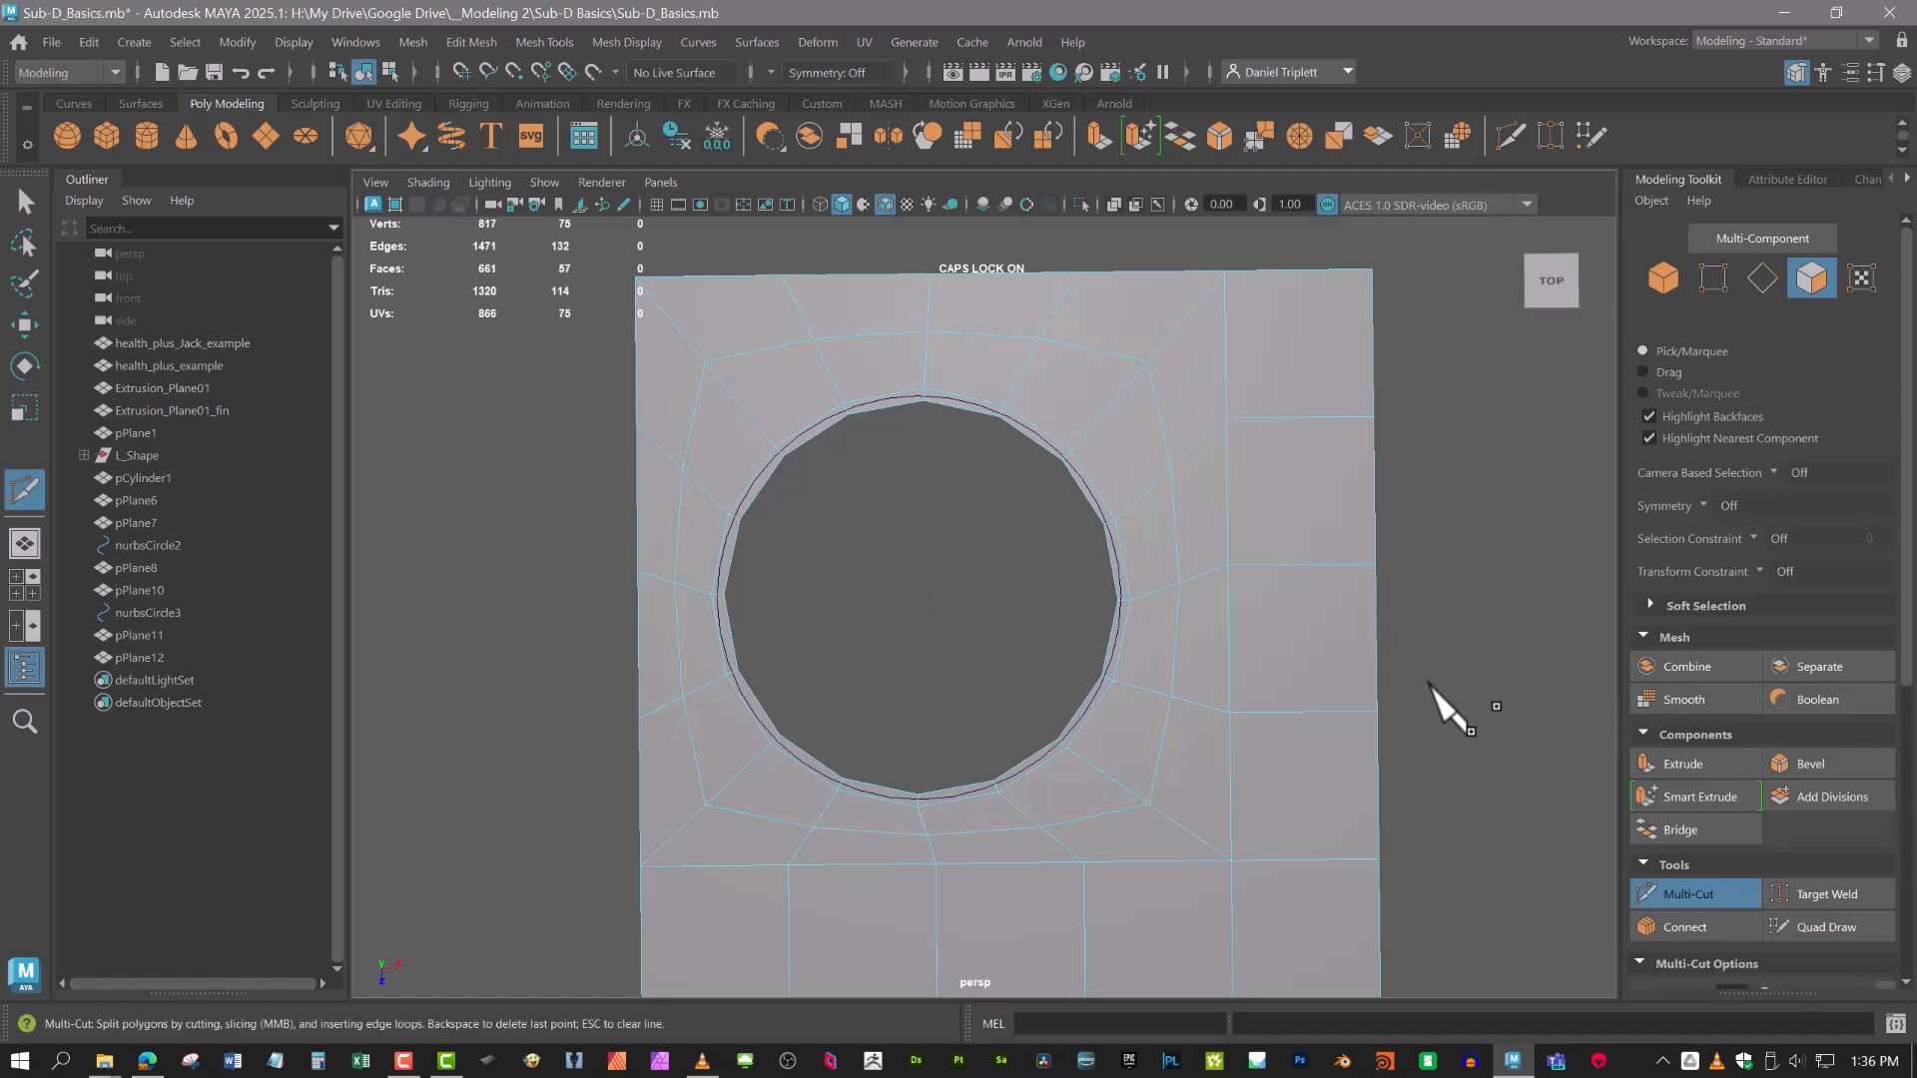
{"action": "middle_click_drag", "start_coordinate": [1434, 693], "coordinate": [1425, 642], "text": "alt"}
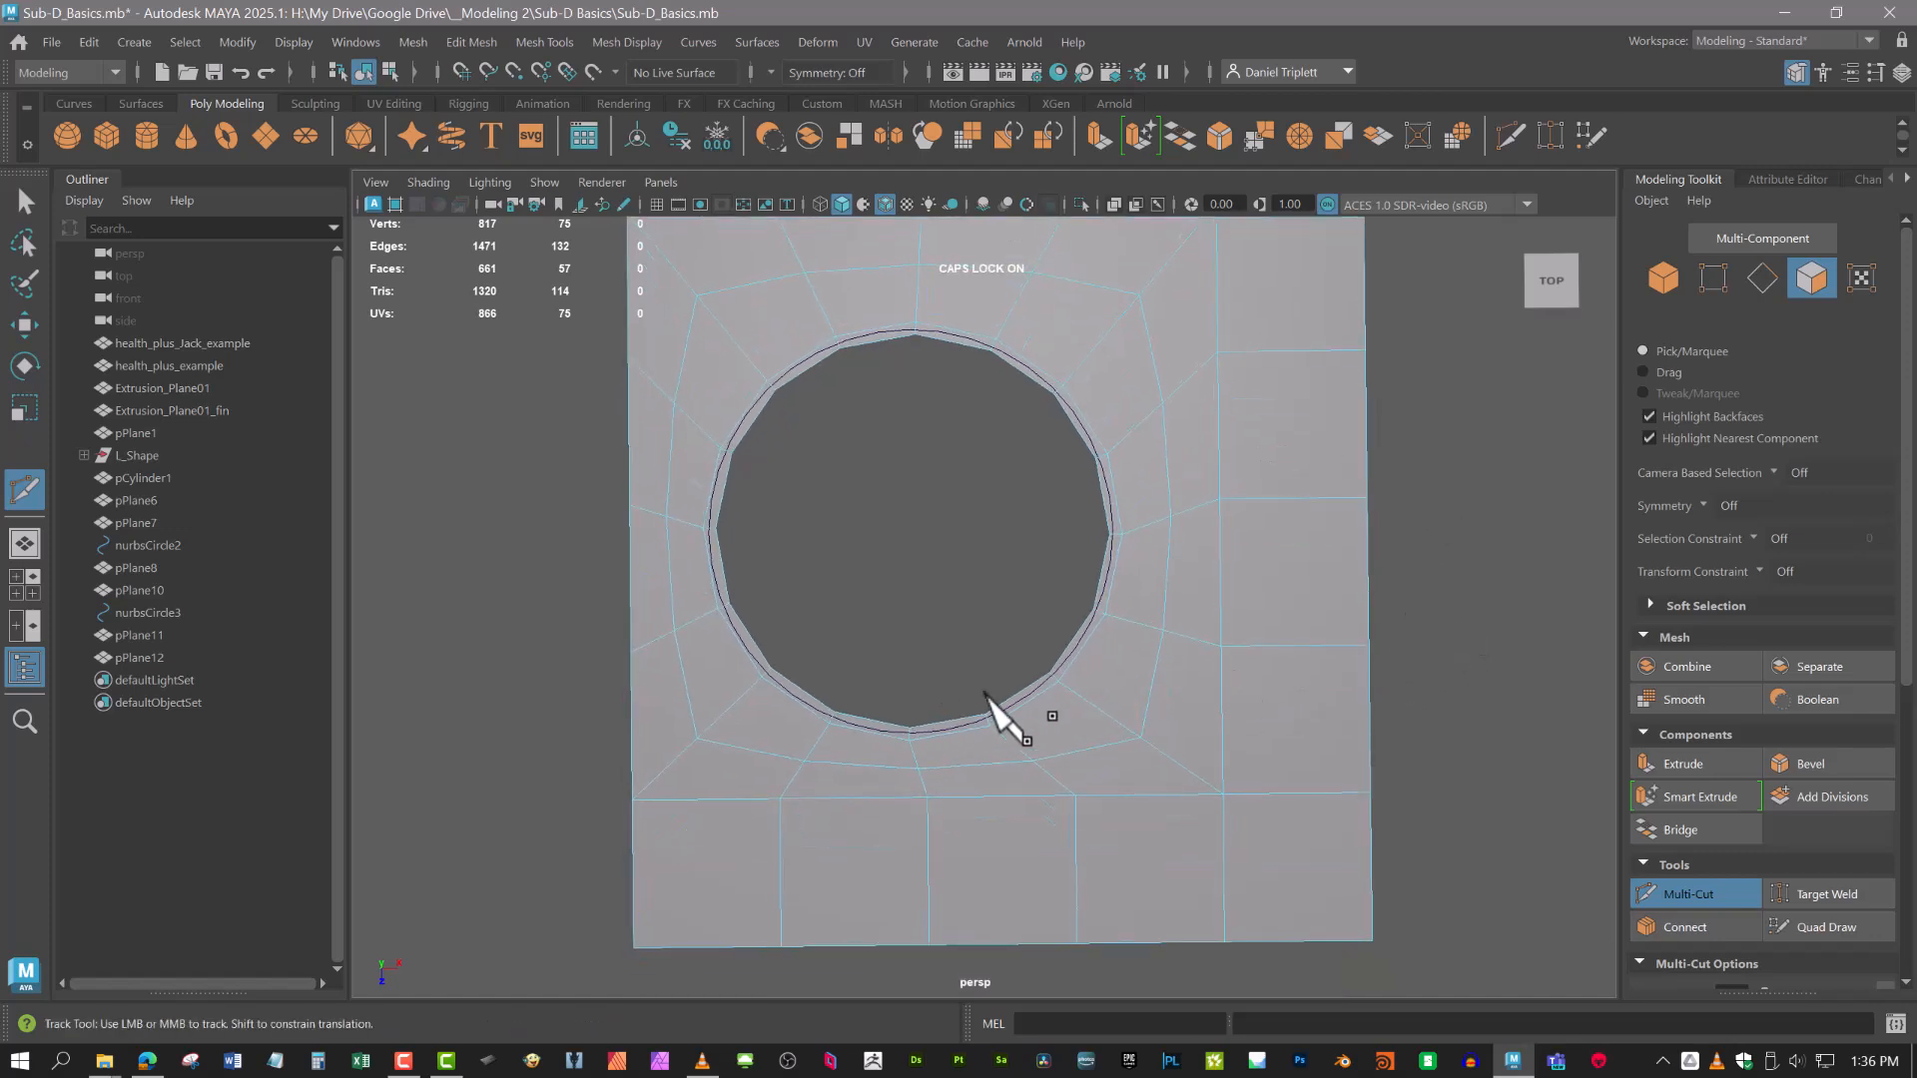
Preview the plane smoothed to check the hole and outer corners, and return to the unsmoothed display.
{"action": "middle_click_drag", "start_coordinate": [1092, 664], "coordinate": [1179, 699], "text": "alt"}
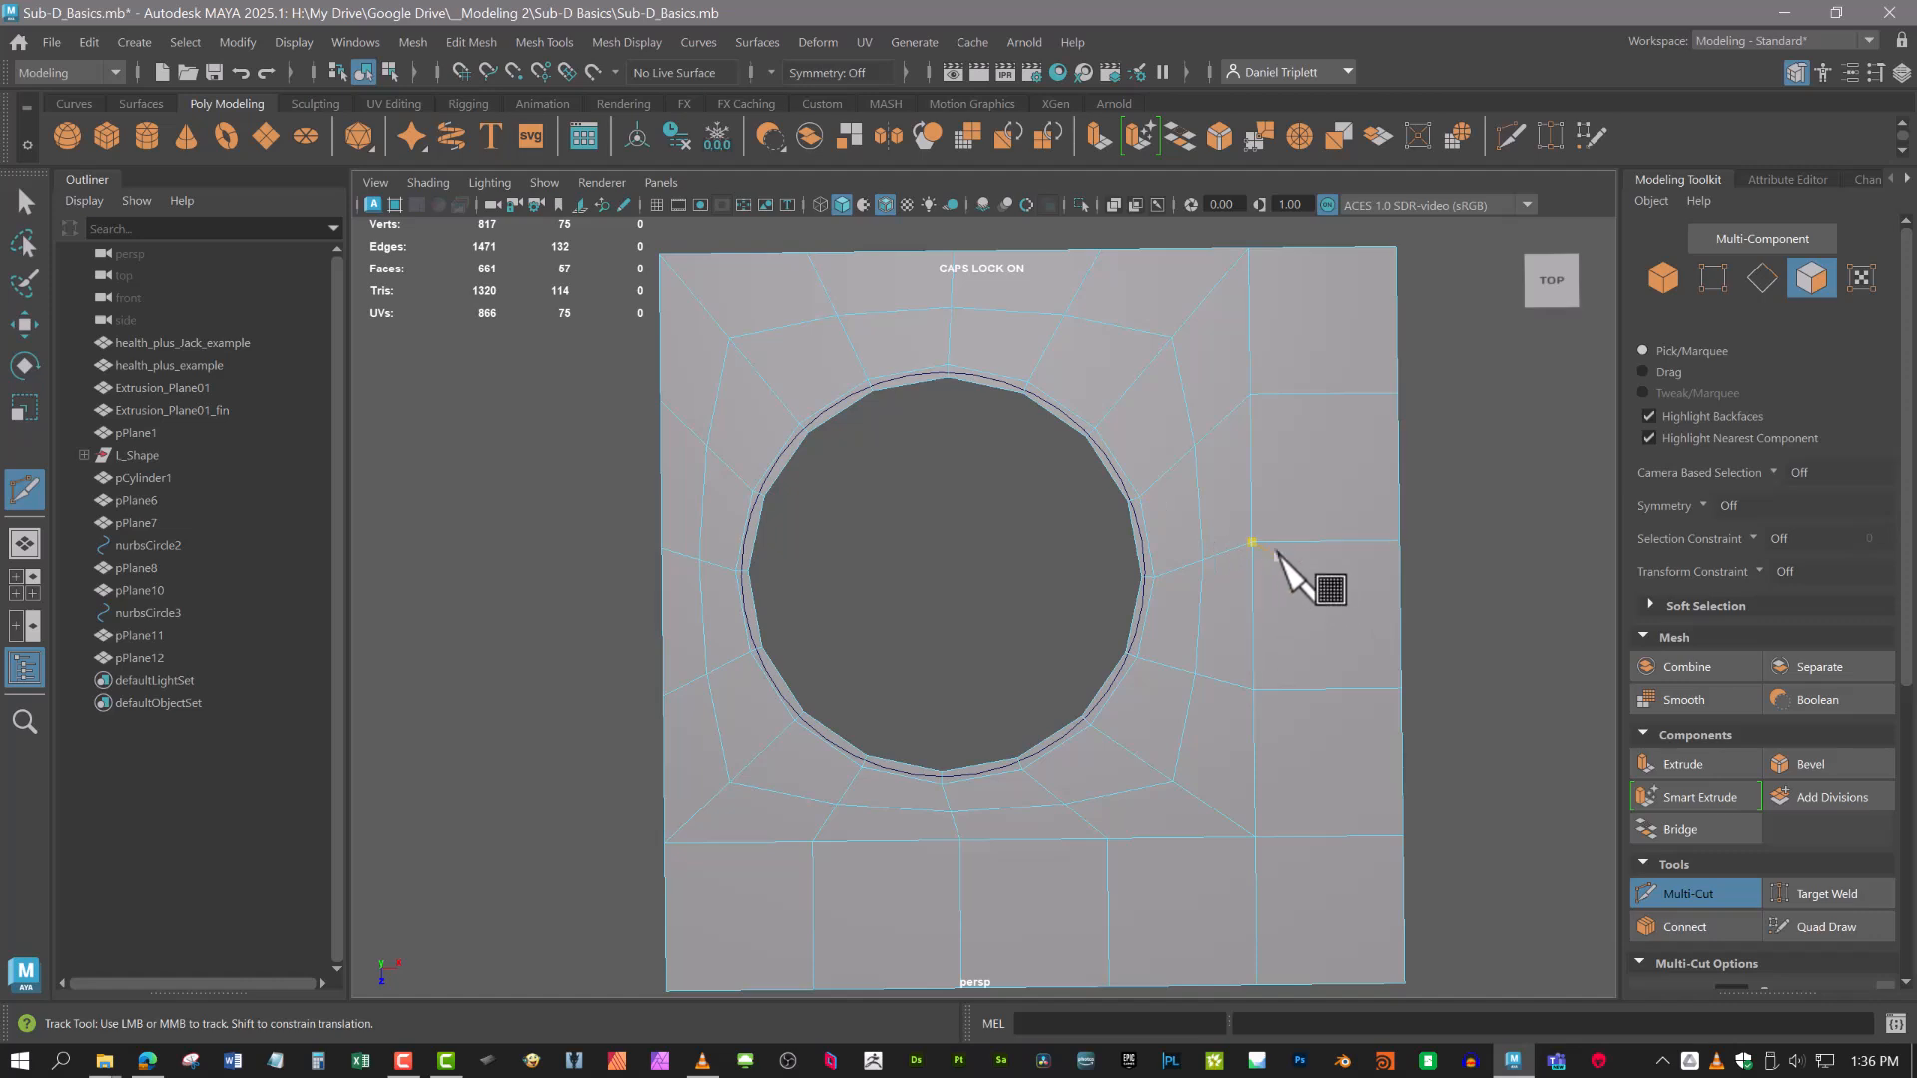
{"action": "key", "text": "3"}
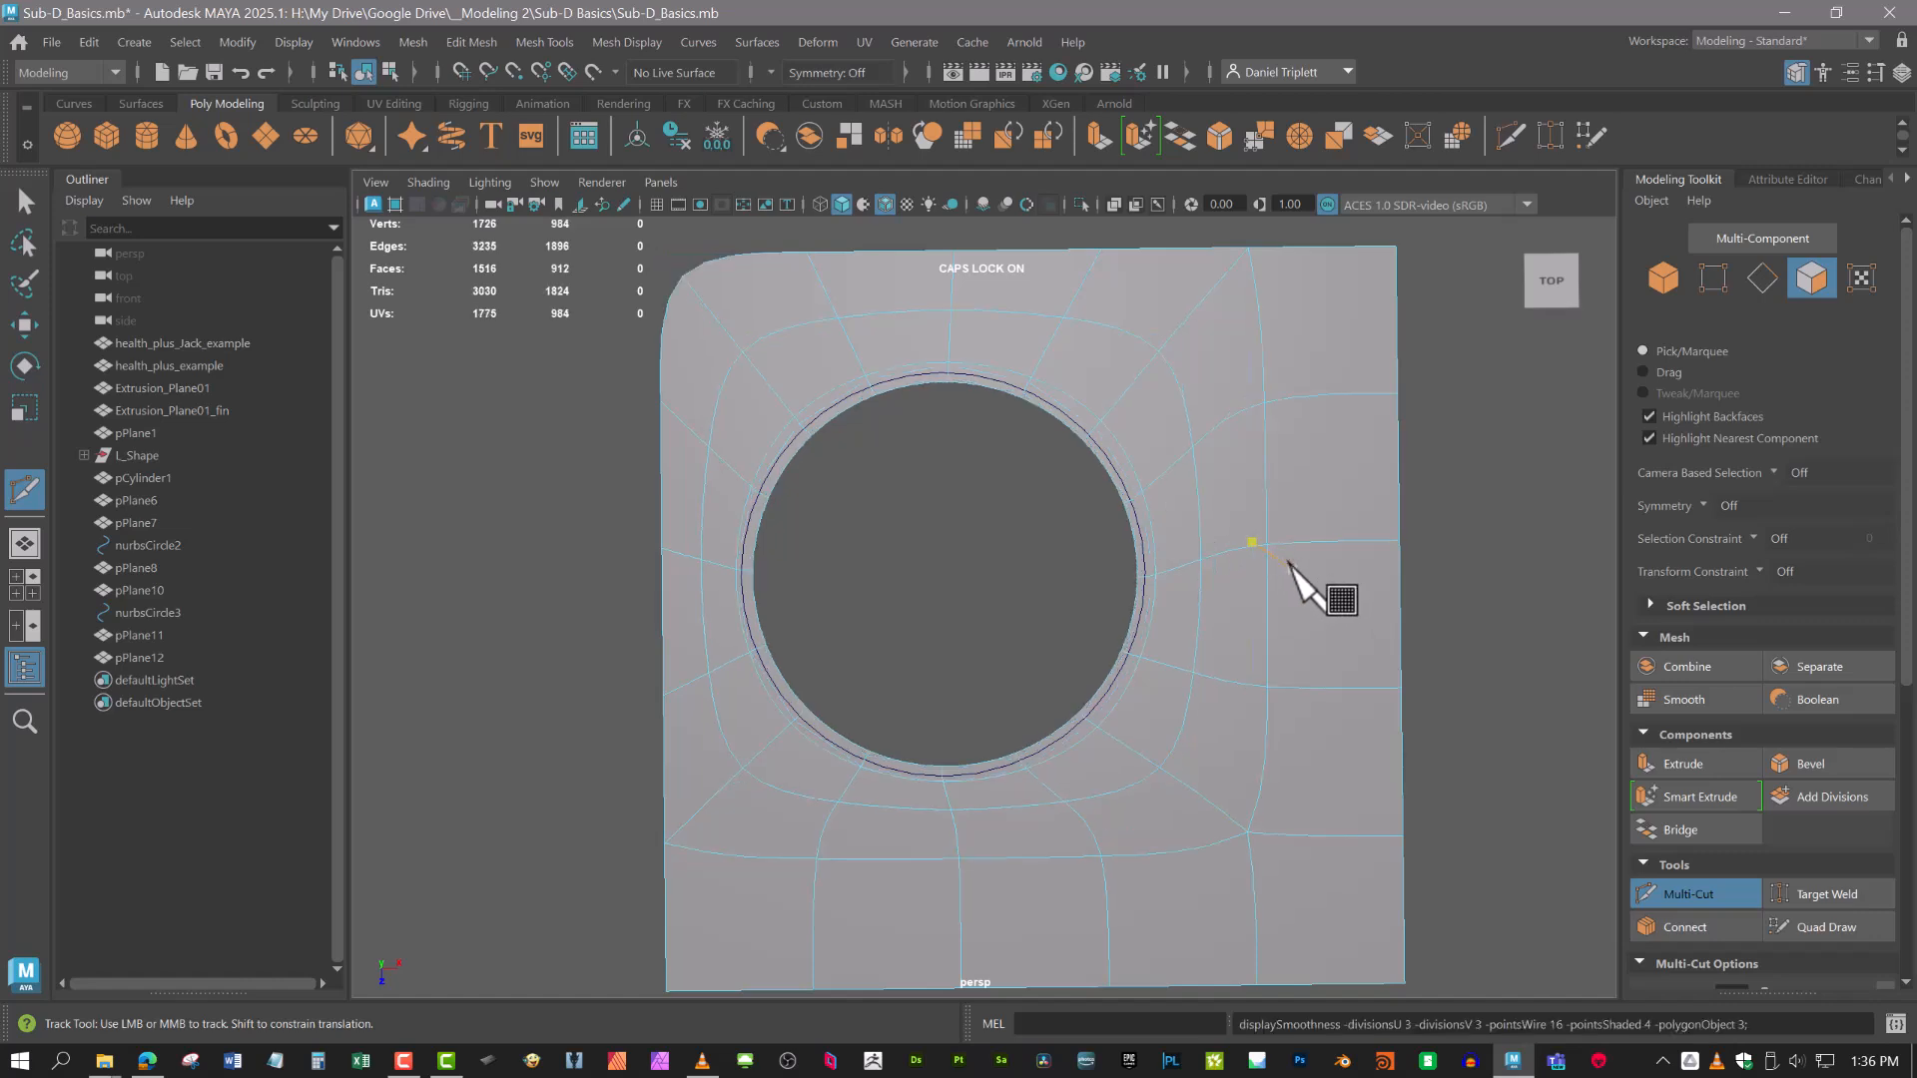
{"action": "mouse_move", "coordinate": [1310, 606]}
{"action": "middle_mouse_down", "text": "alt"}
{"action": "mouse_move", "coordinate": [1286, 548]}
{"action": "mouse_move", "coordinate": [1309, 683]}
{"action": "middle_mouse_up", "text": "alt"}
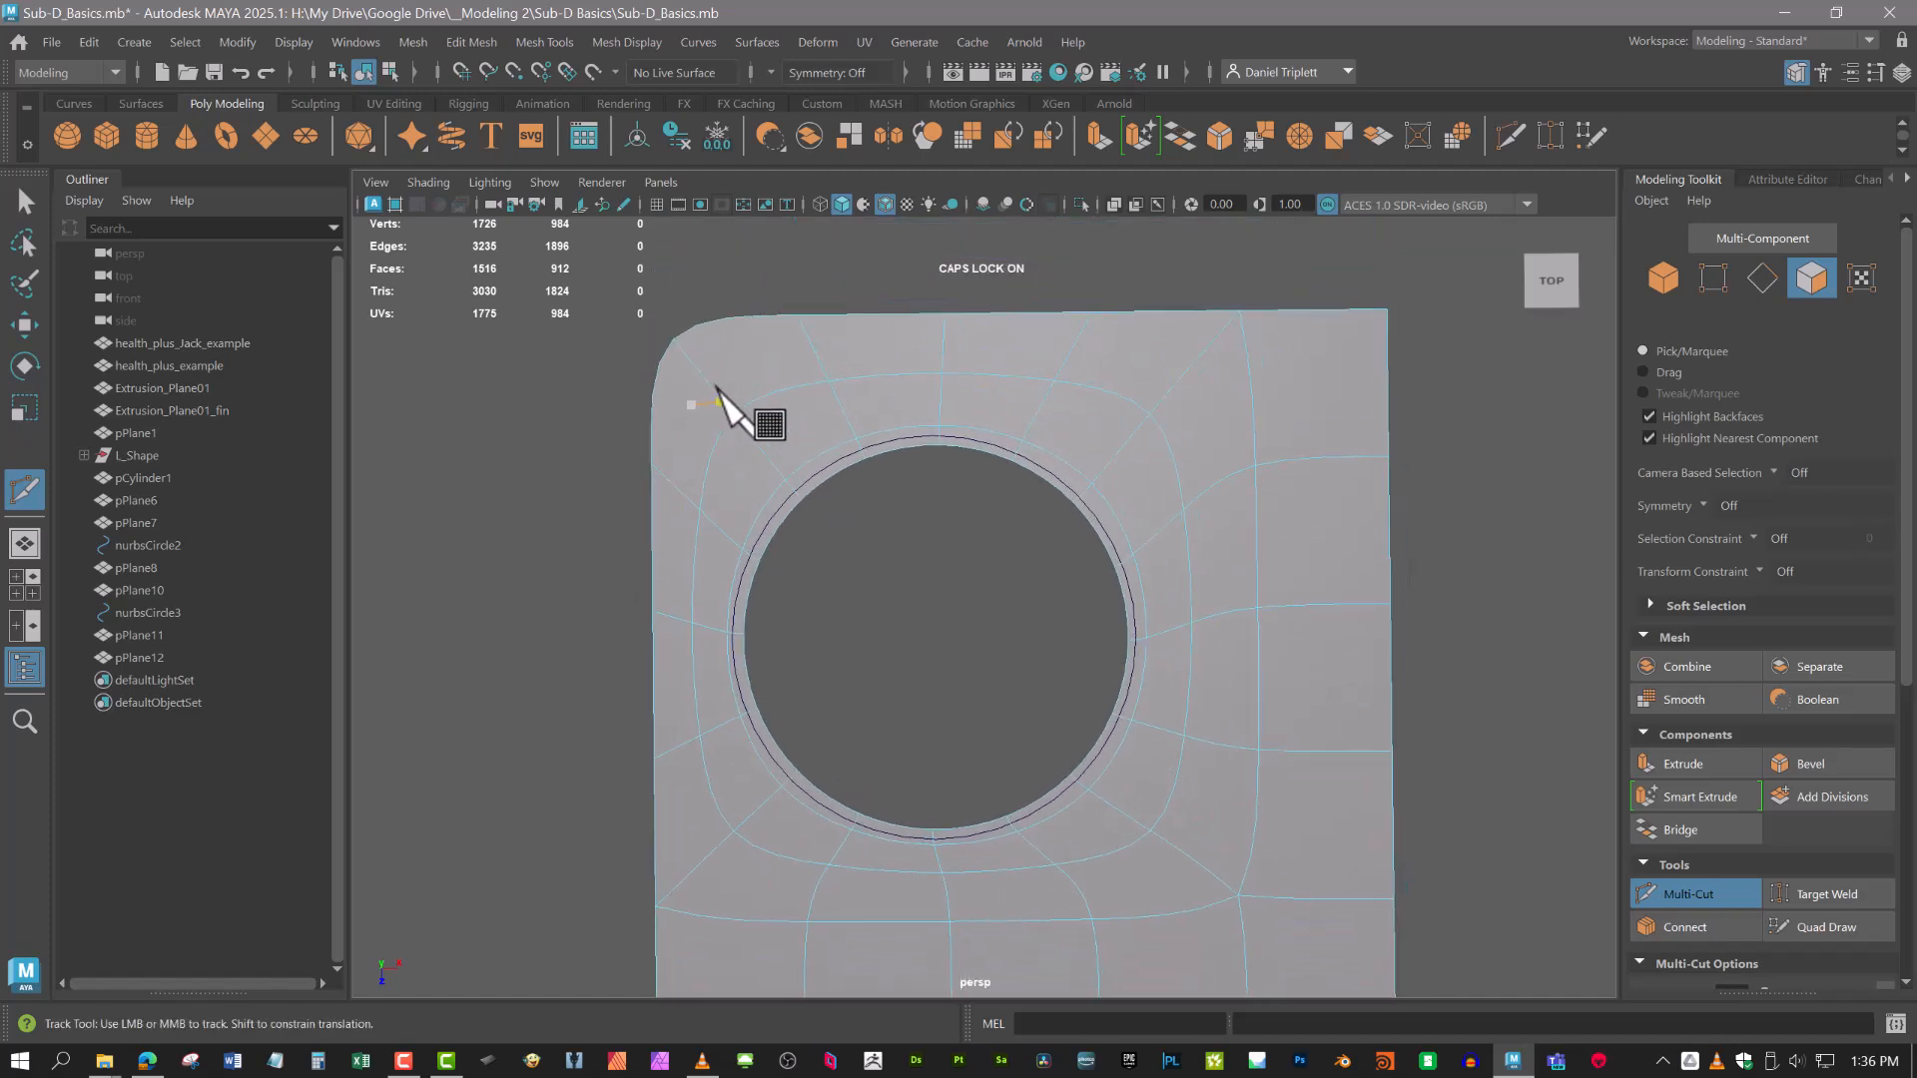
{"action": "key", "text": "1"}
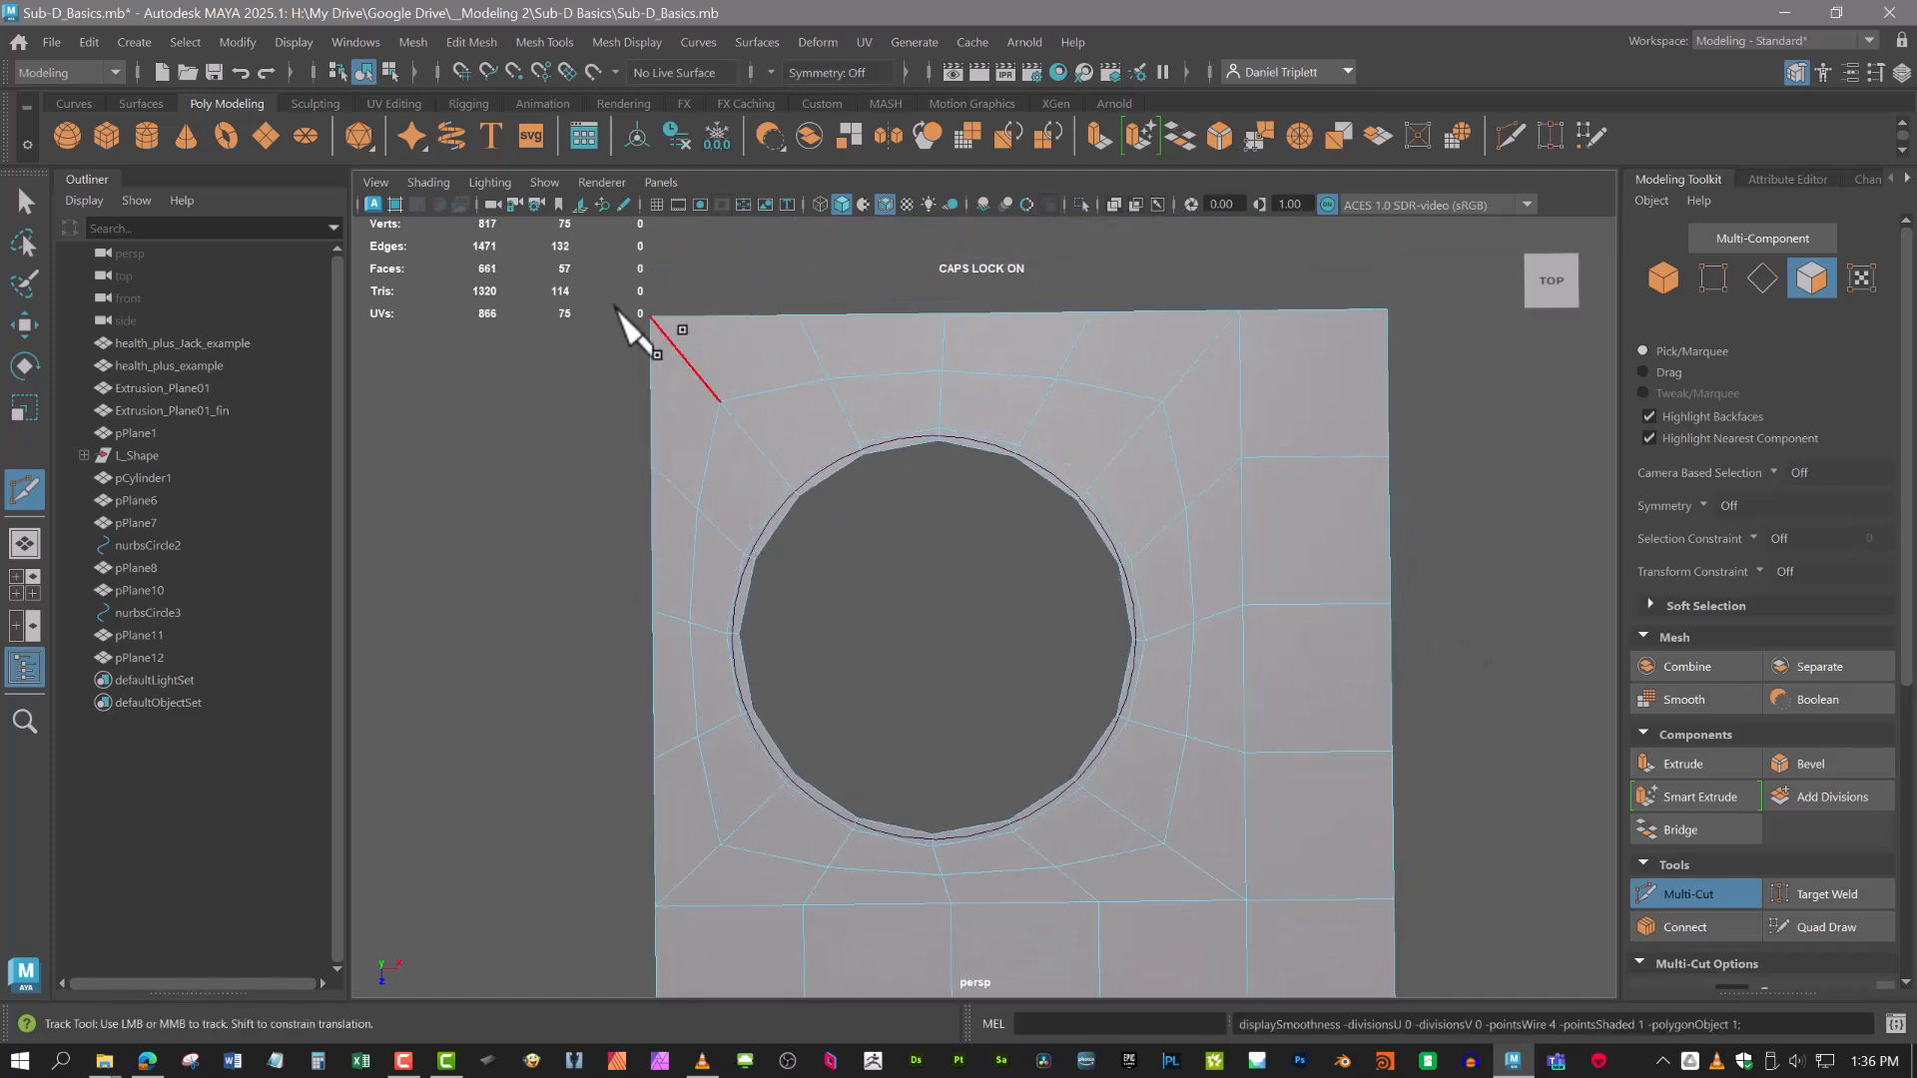
{"action": "middle_click_drag", "start_coordinate": [1392, 491], "coordinate": [1276, 461], "text": "alt"}
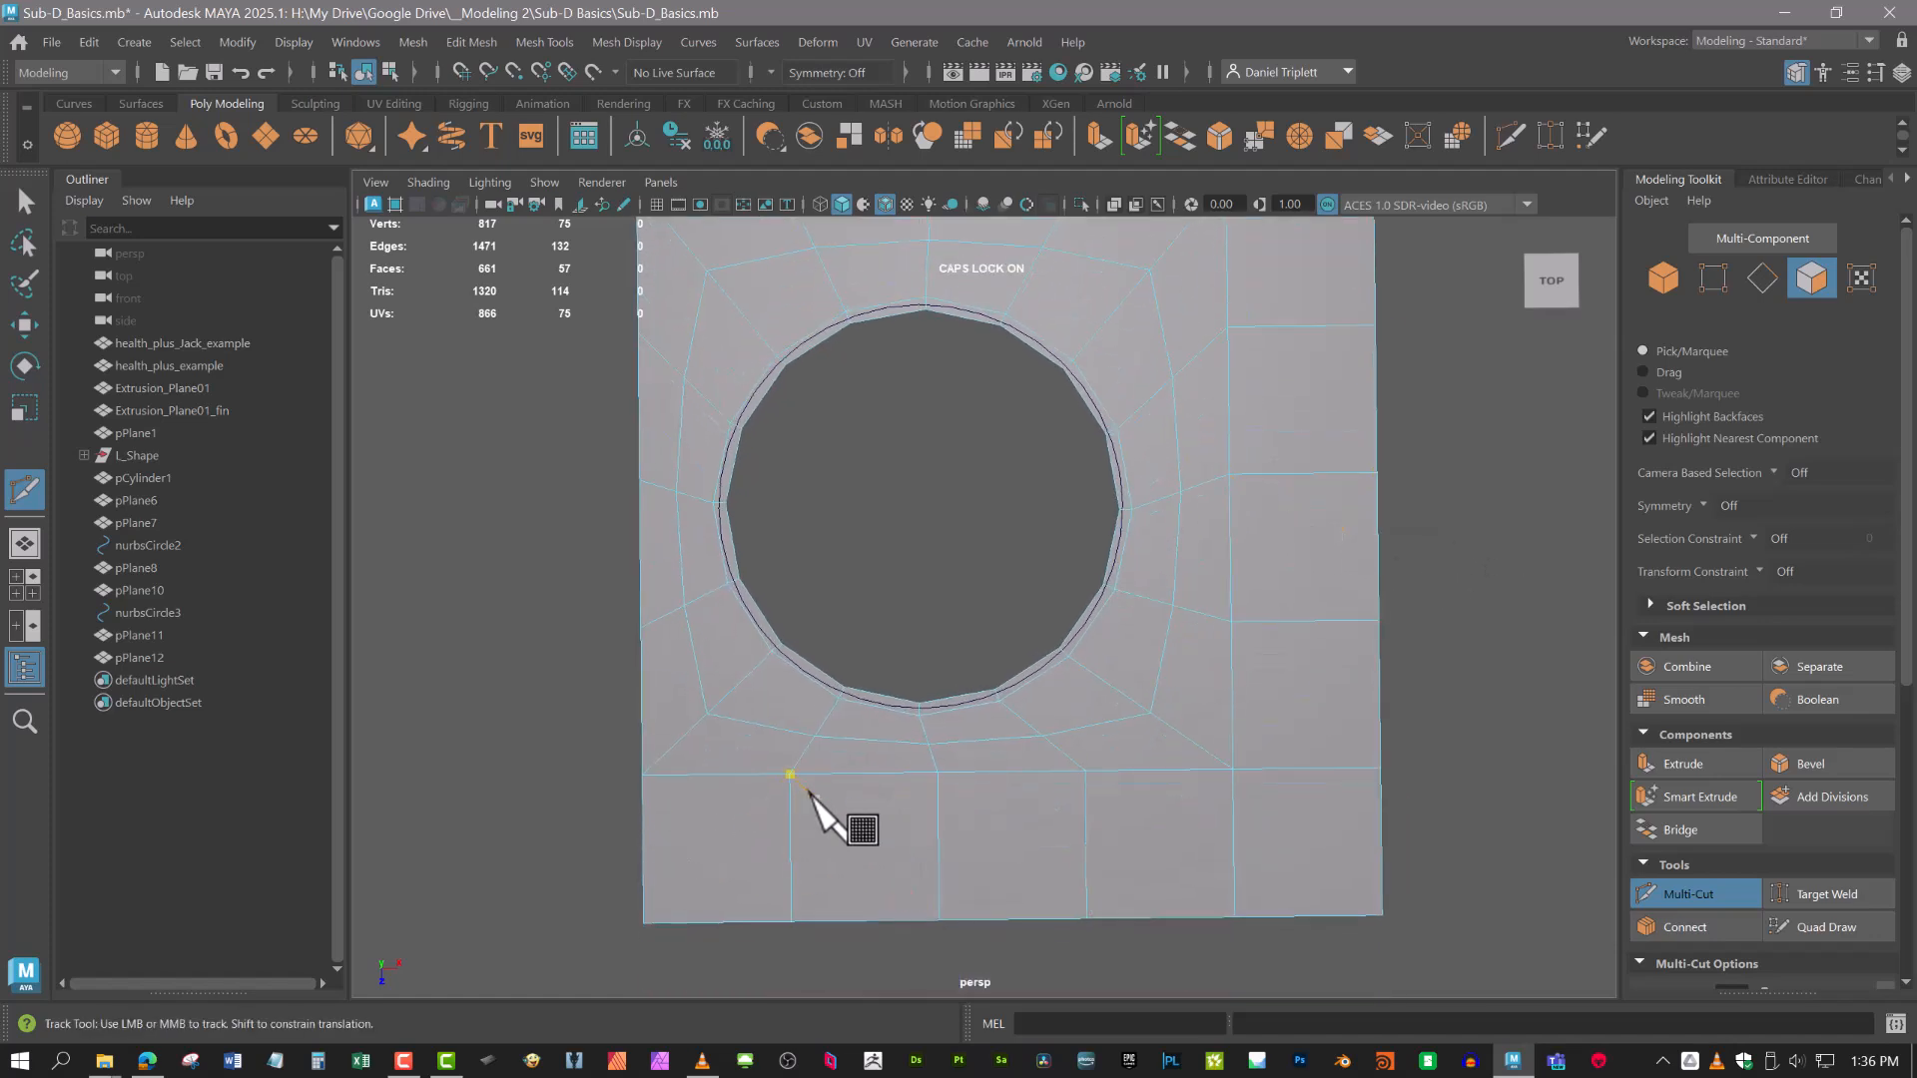
{"action": "key", "text": "1"}
Apply Average Vertices to the six middle vertices in the two edge rows just below the hole.
{"action": "right_click_drag", "start_coordinate": [763, 432], "coordinate": [639, 422]}
{"action": "left_click", "coordinate": [787, 773]}
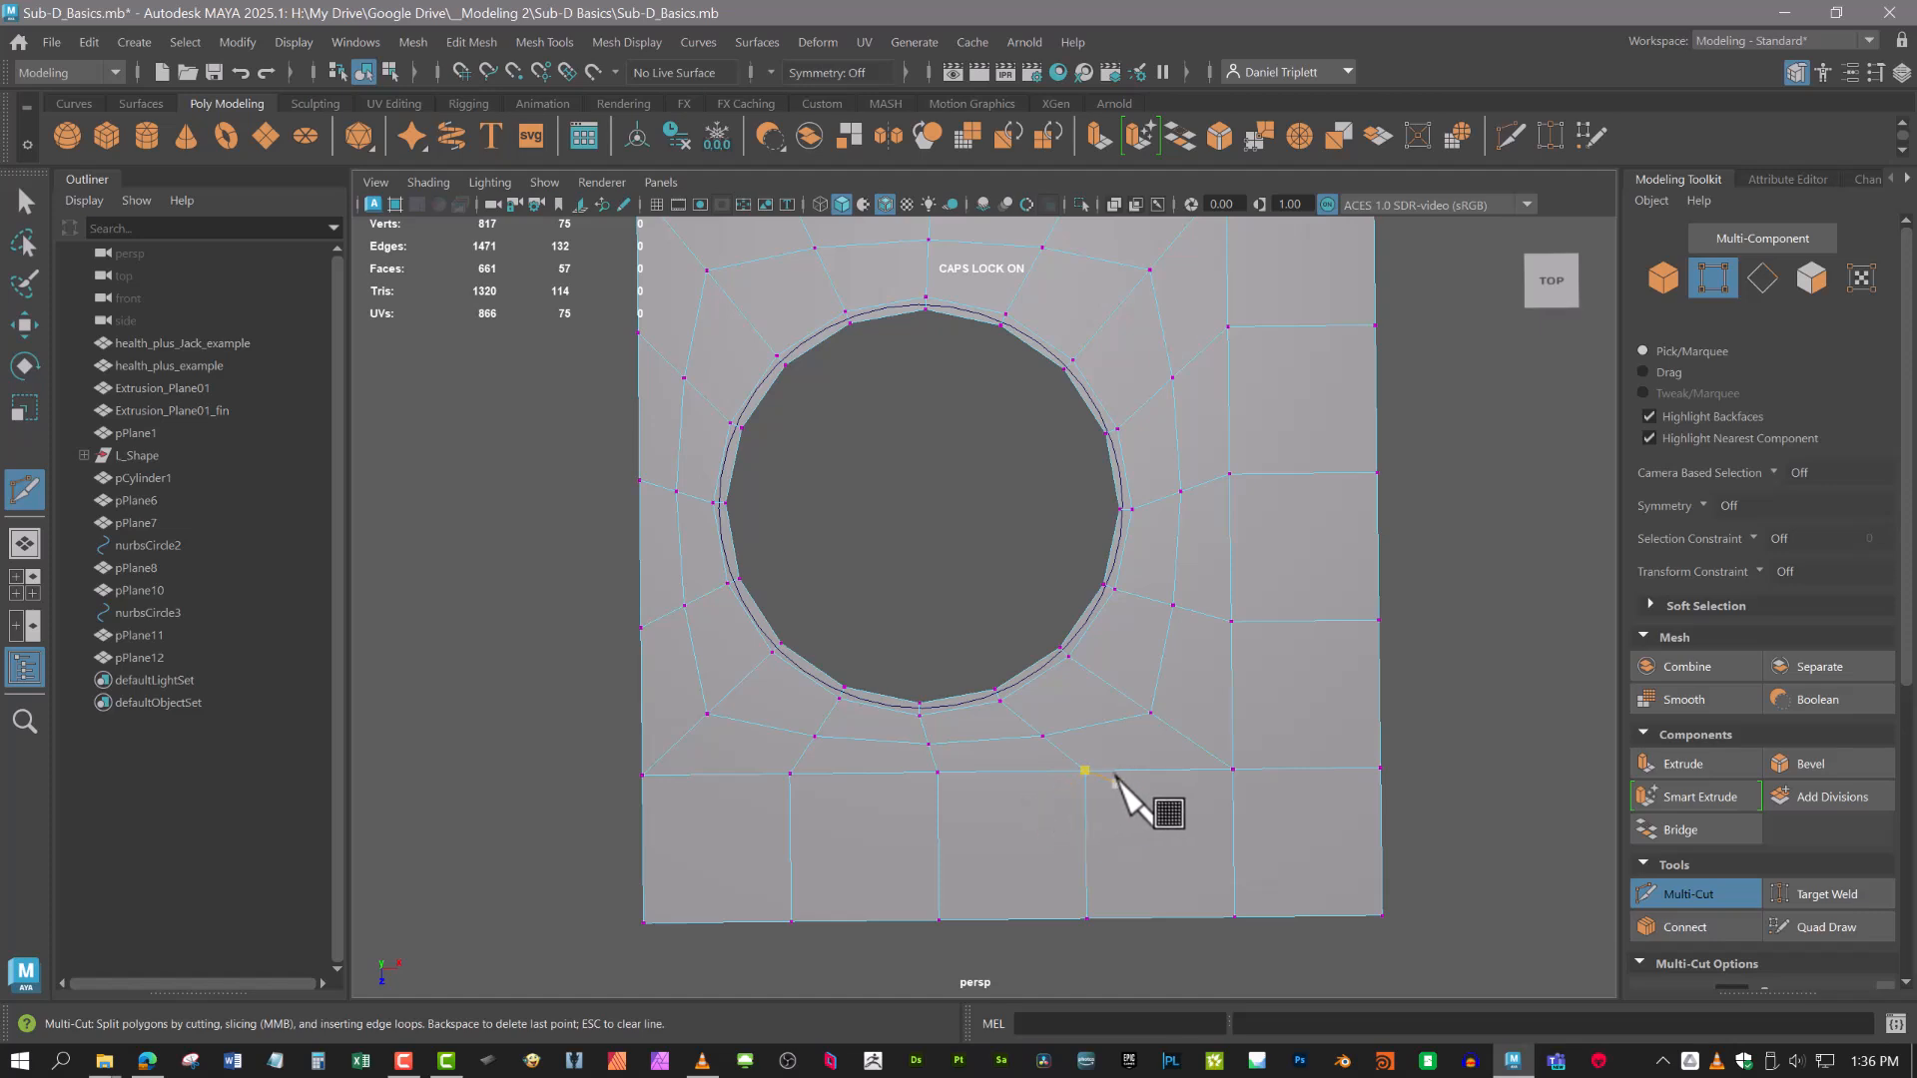
{"action": "key", "text": "q"}
{"action": "left_click_drag", "start_coordinate": [1148, 816], "coordinate": [954, 771]}
{"action": "left_click_drag", "start_coordinate": [787, 727], "coordinate": [785, 726]}
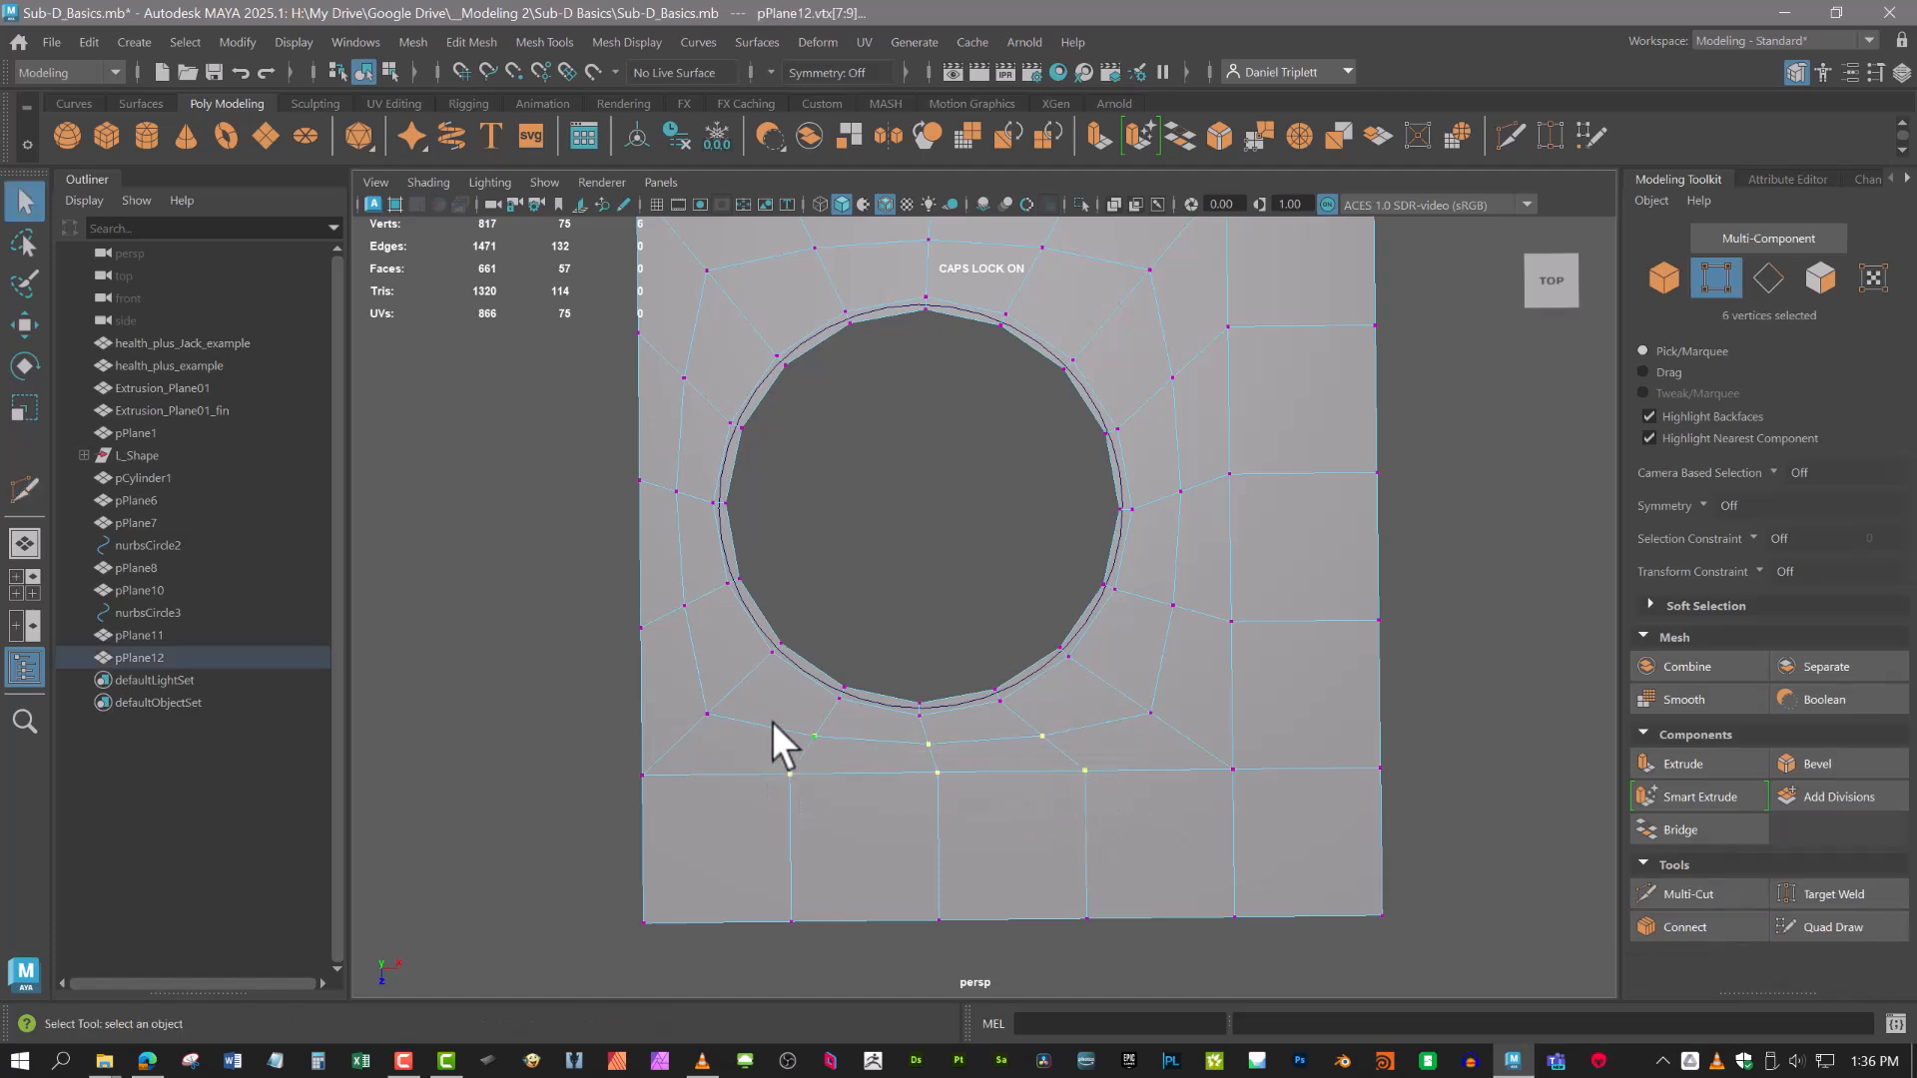
{"action": "left_click", "coordinate": [413, 41]}
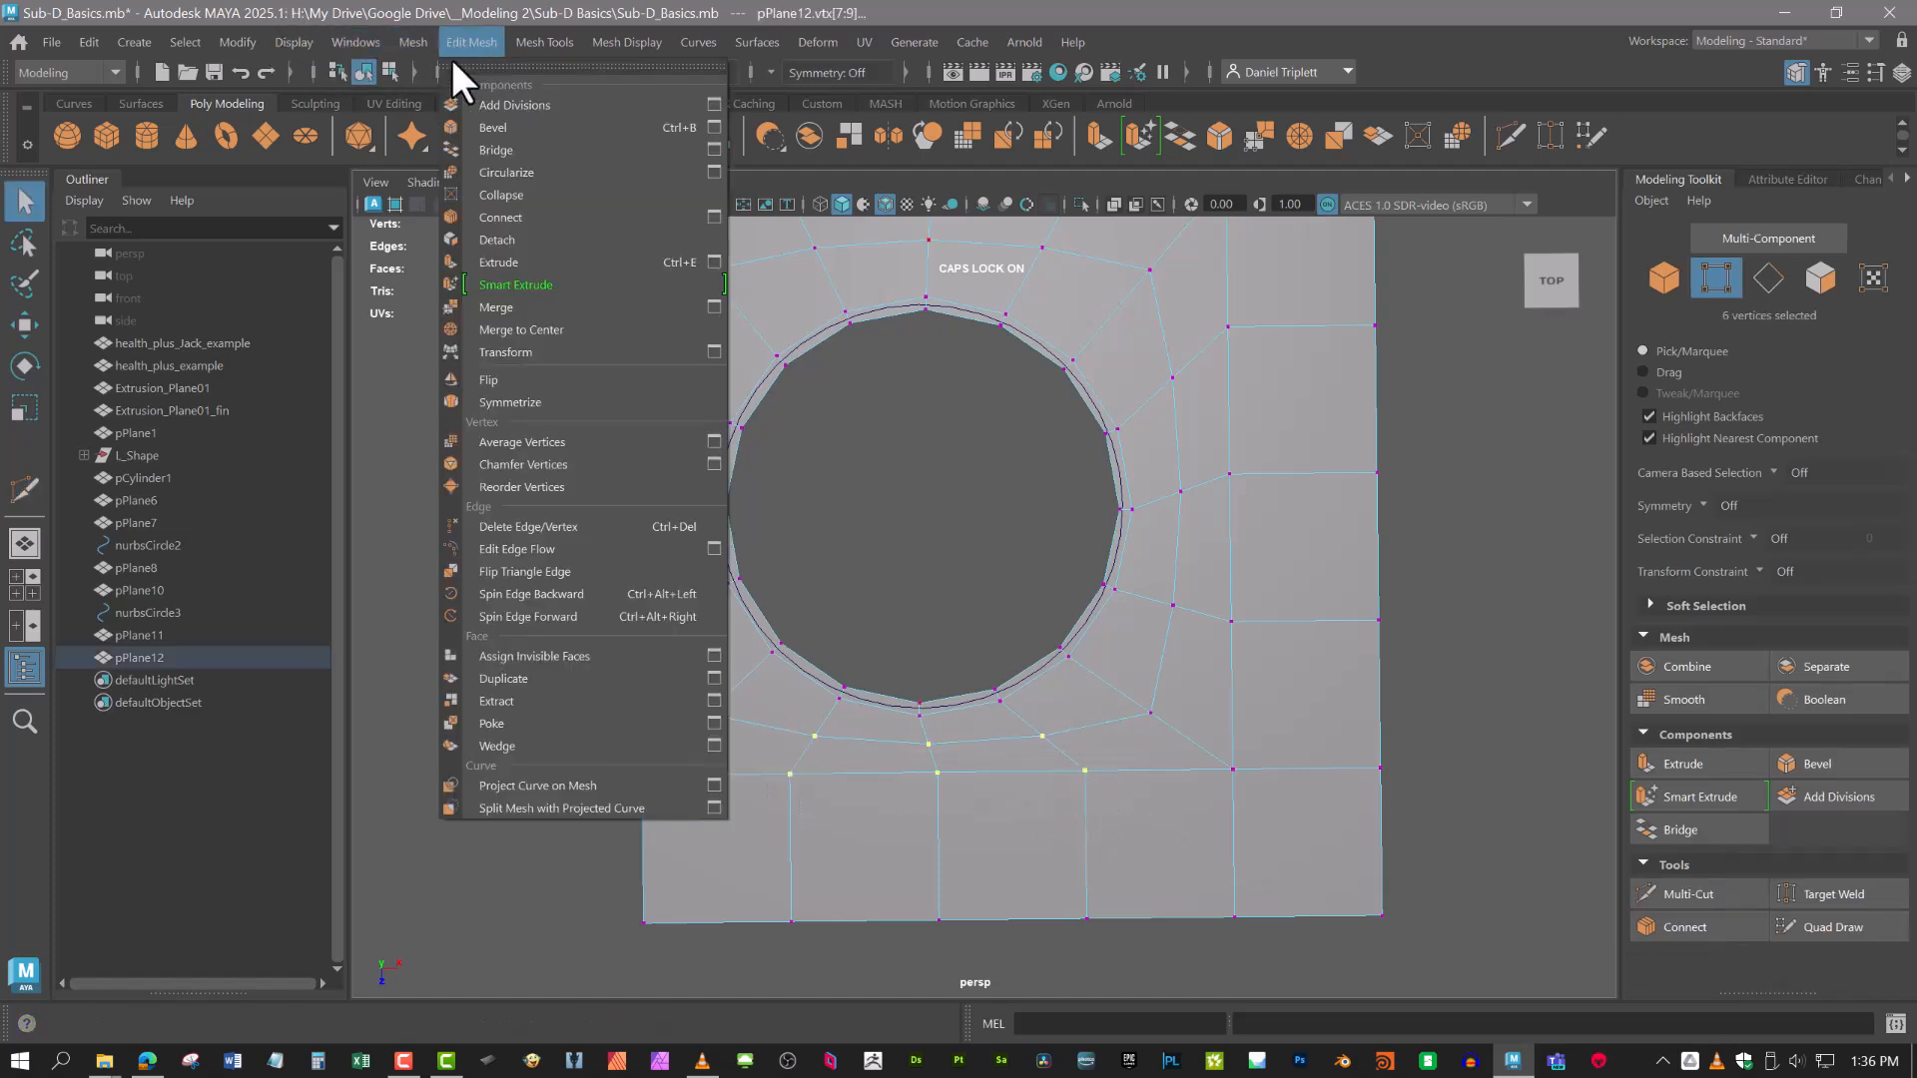
{"action": "left_click", "coordinate": [542, 440]}
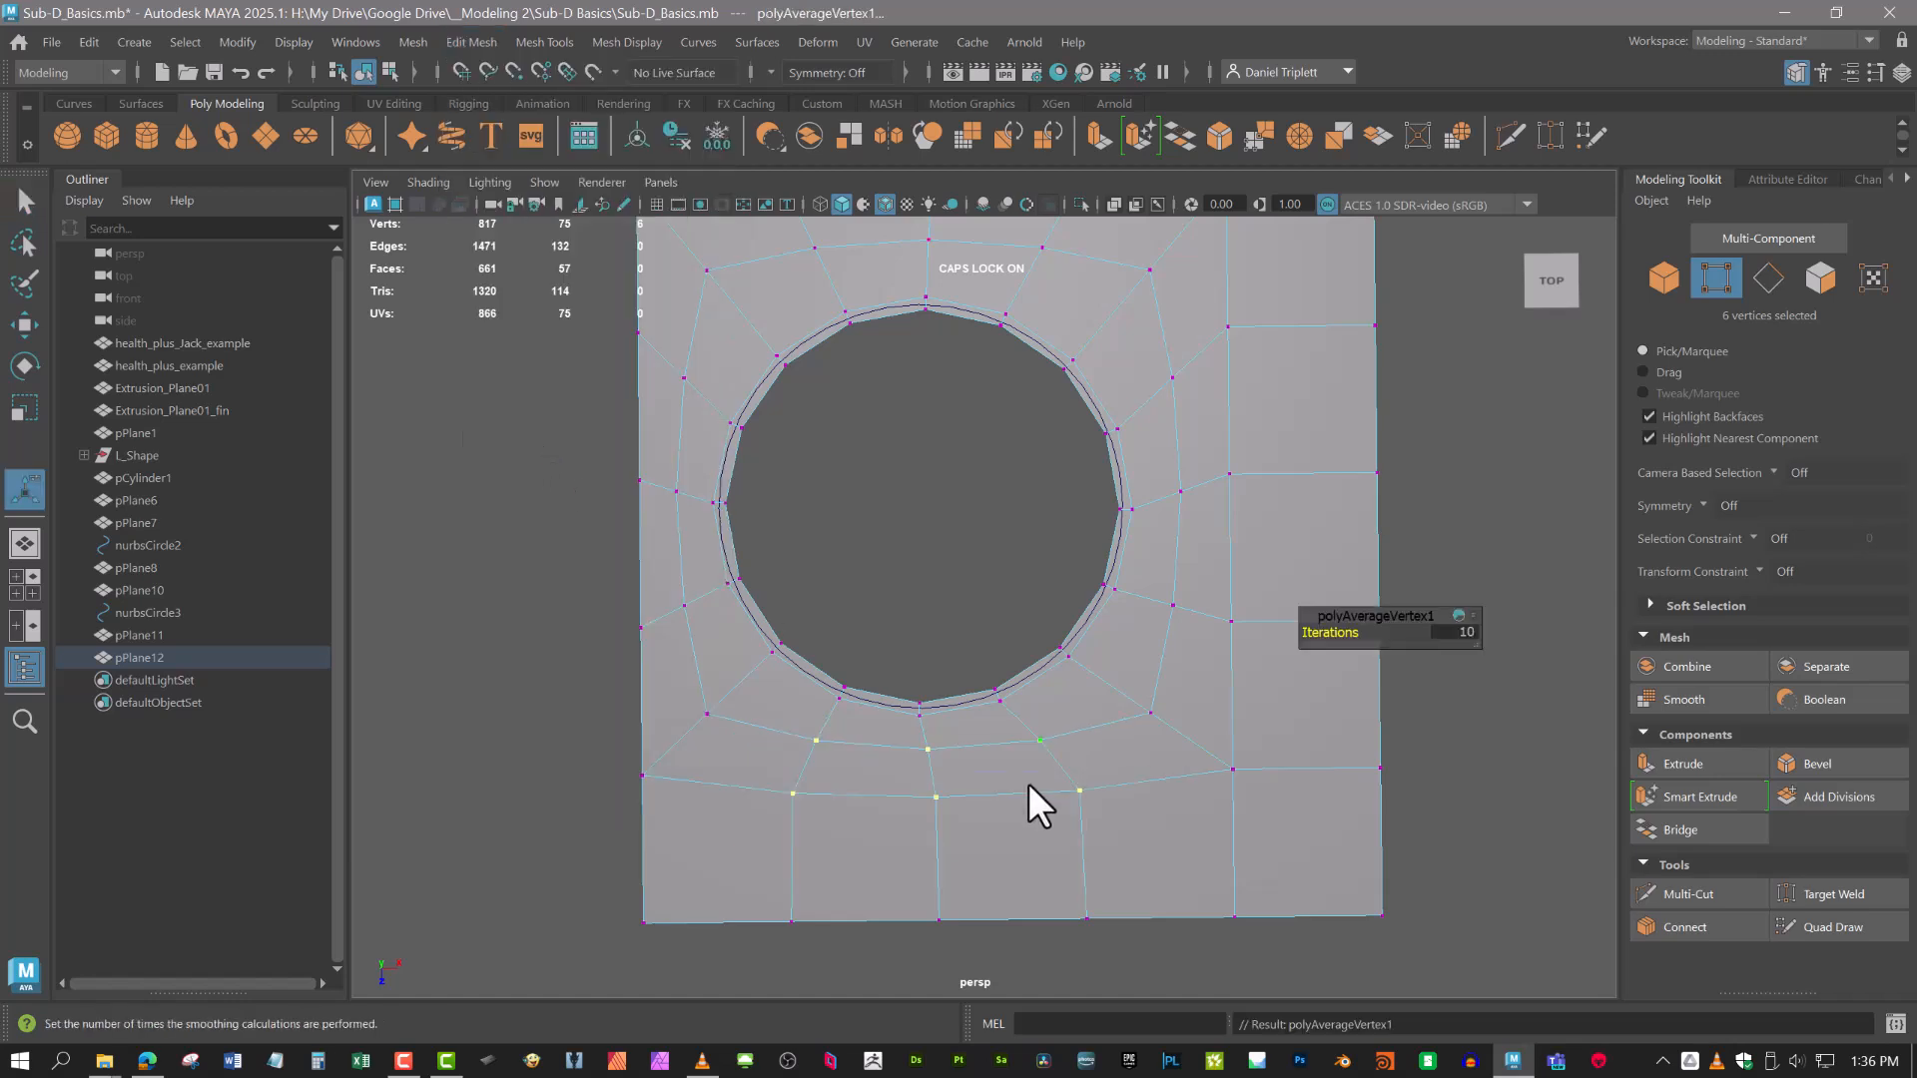
Apply Average Vertices to the six middle vertices in the two edge columns just right of the hole.
{"action": "middle_click_drag", "start_coordinate": [1115, 660], "coordinate": [1082, 757], "text": "alt"}
{"action": "left_click_drag", "start_coordinate": [1097, 438], "coordinate": [1204, 767]}
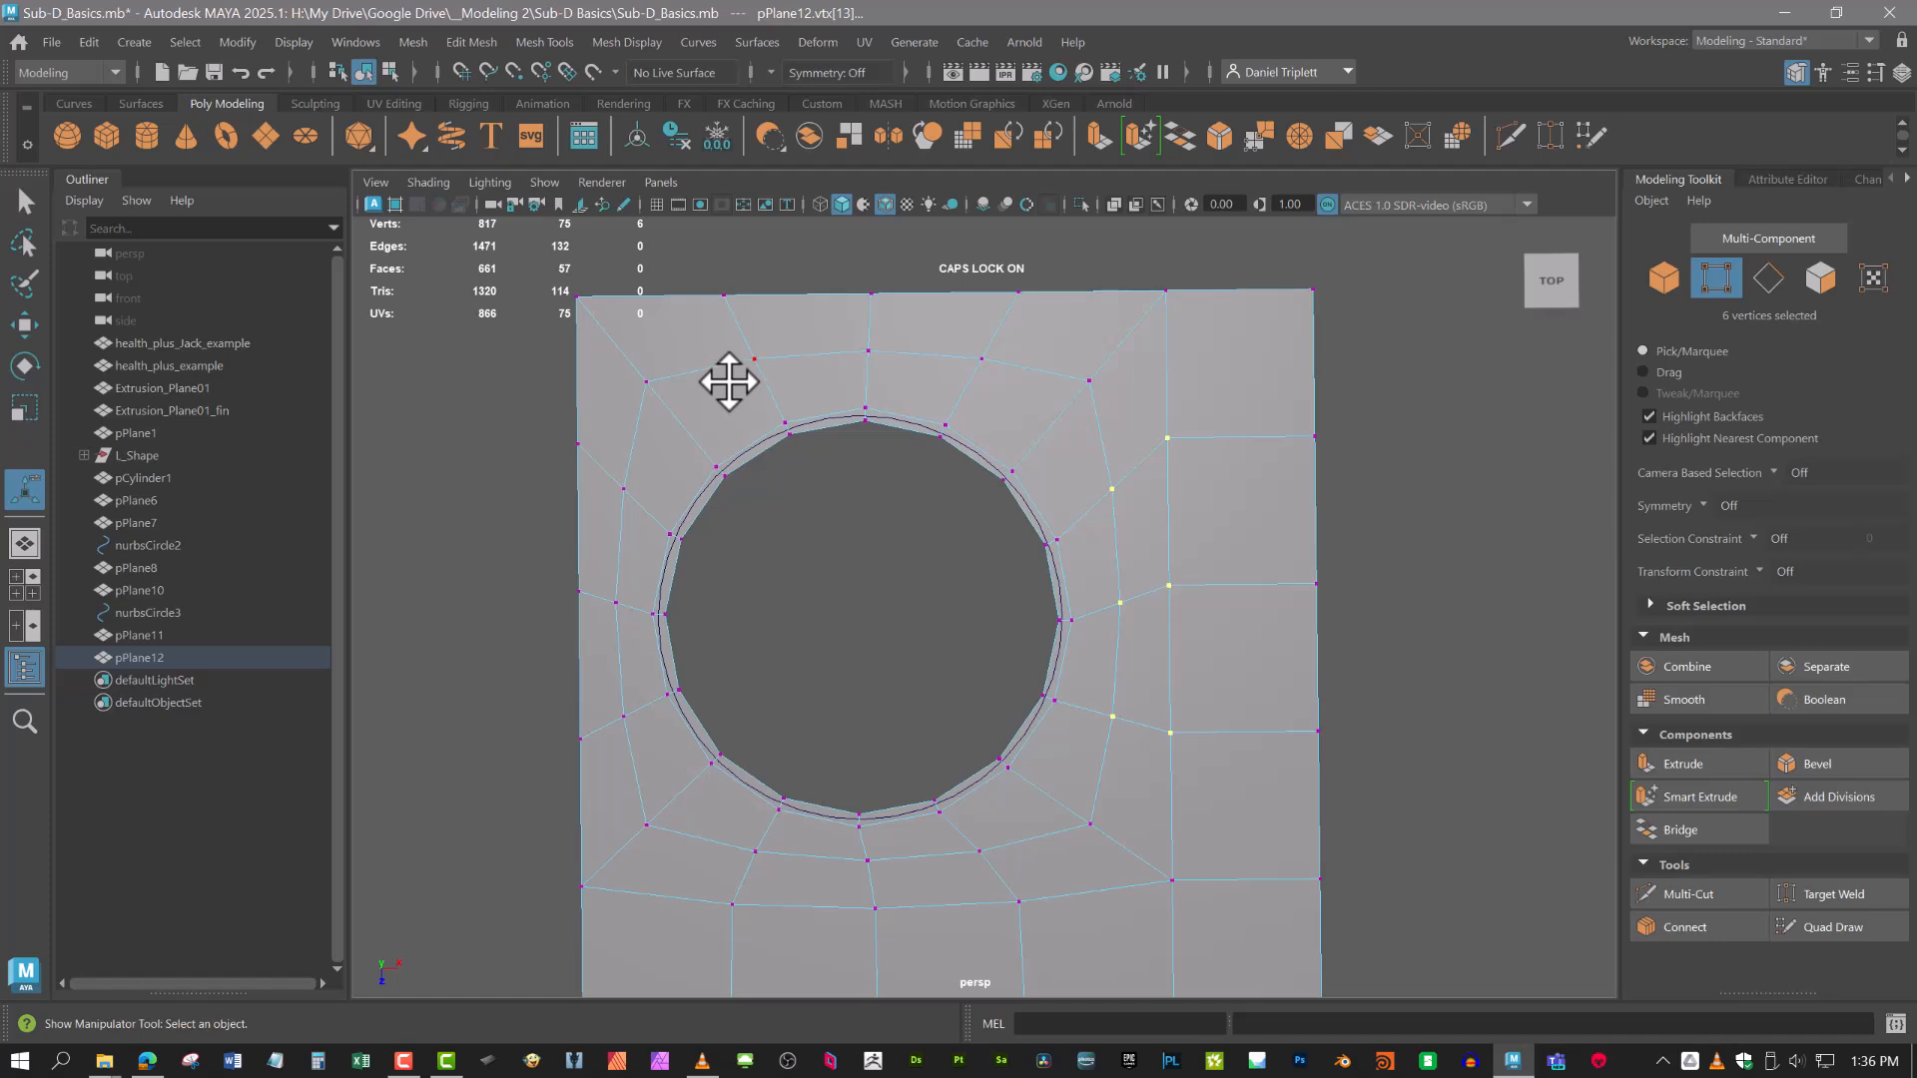
{"action": "key", "text": "g"}
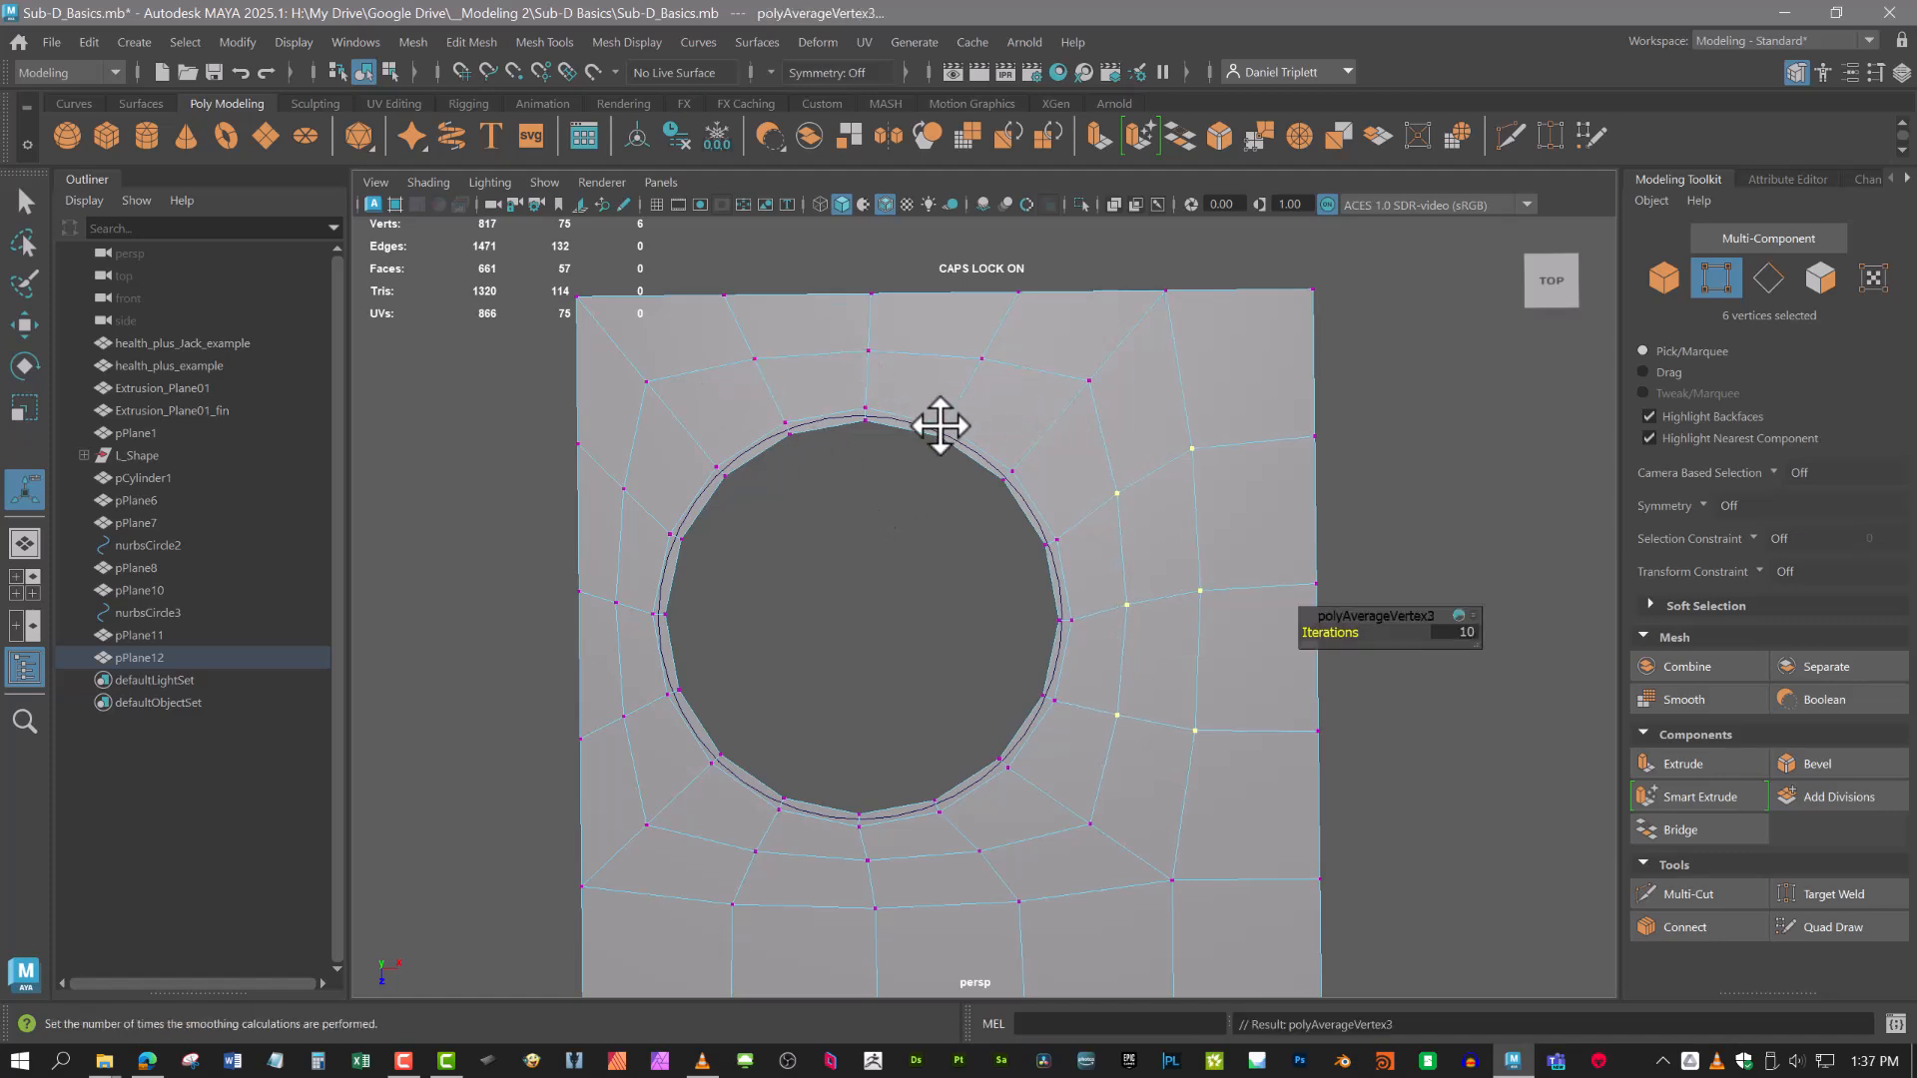
Examine the whole plane's topology, comparing the averaged edge flow on the hole's wide sides with its narrow sides.
{"action": "middle_click_drag", "start_coordinate": [1188, 774], "coordinate": [1161, 618], "text": "alt"}
{"action": "scroll", "coordinate": [1160, 628], "scroll_direction": "down", "scroll_amount": 3}
{"action": "middle_click_drag", "start_coordinate": [1064, 666], "coordinate": [1051, 723], "text": "alt"}
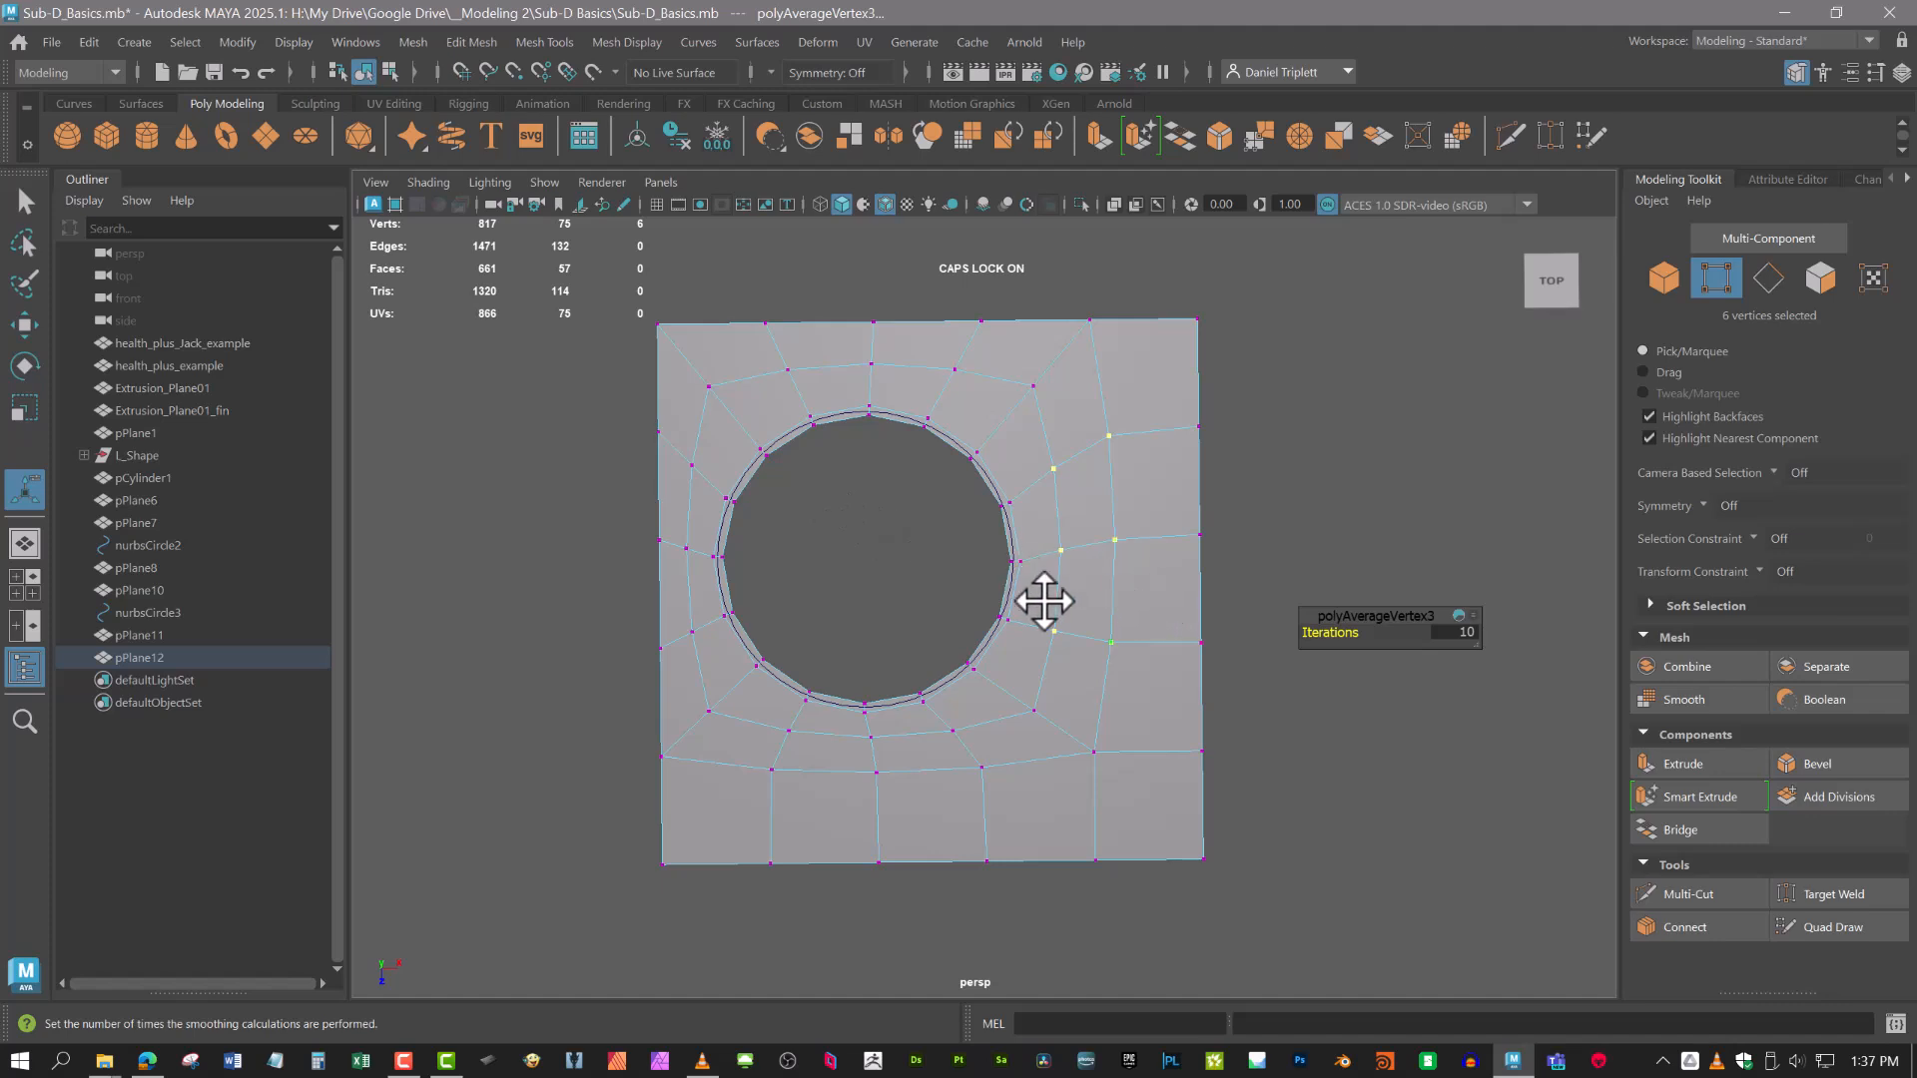
{"action": "middle_click_drag", "start_coordinate": [1123, 635], "coordinate": [1052, 599], "text": "alt"}
{"action": "right_click_drag", "start_coordinate": [1052, 599], "coordinate": [980, 597], "text": "alt"}
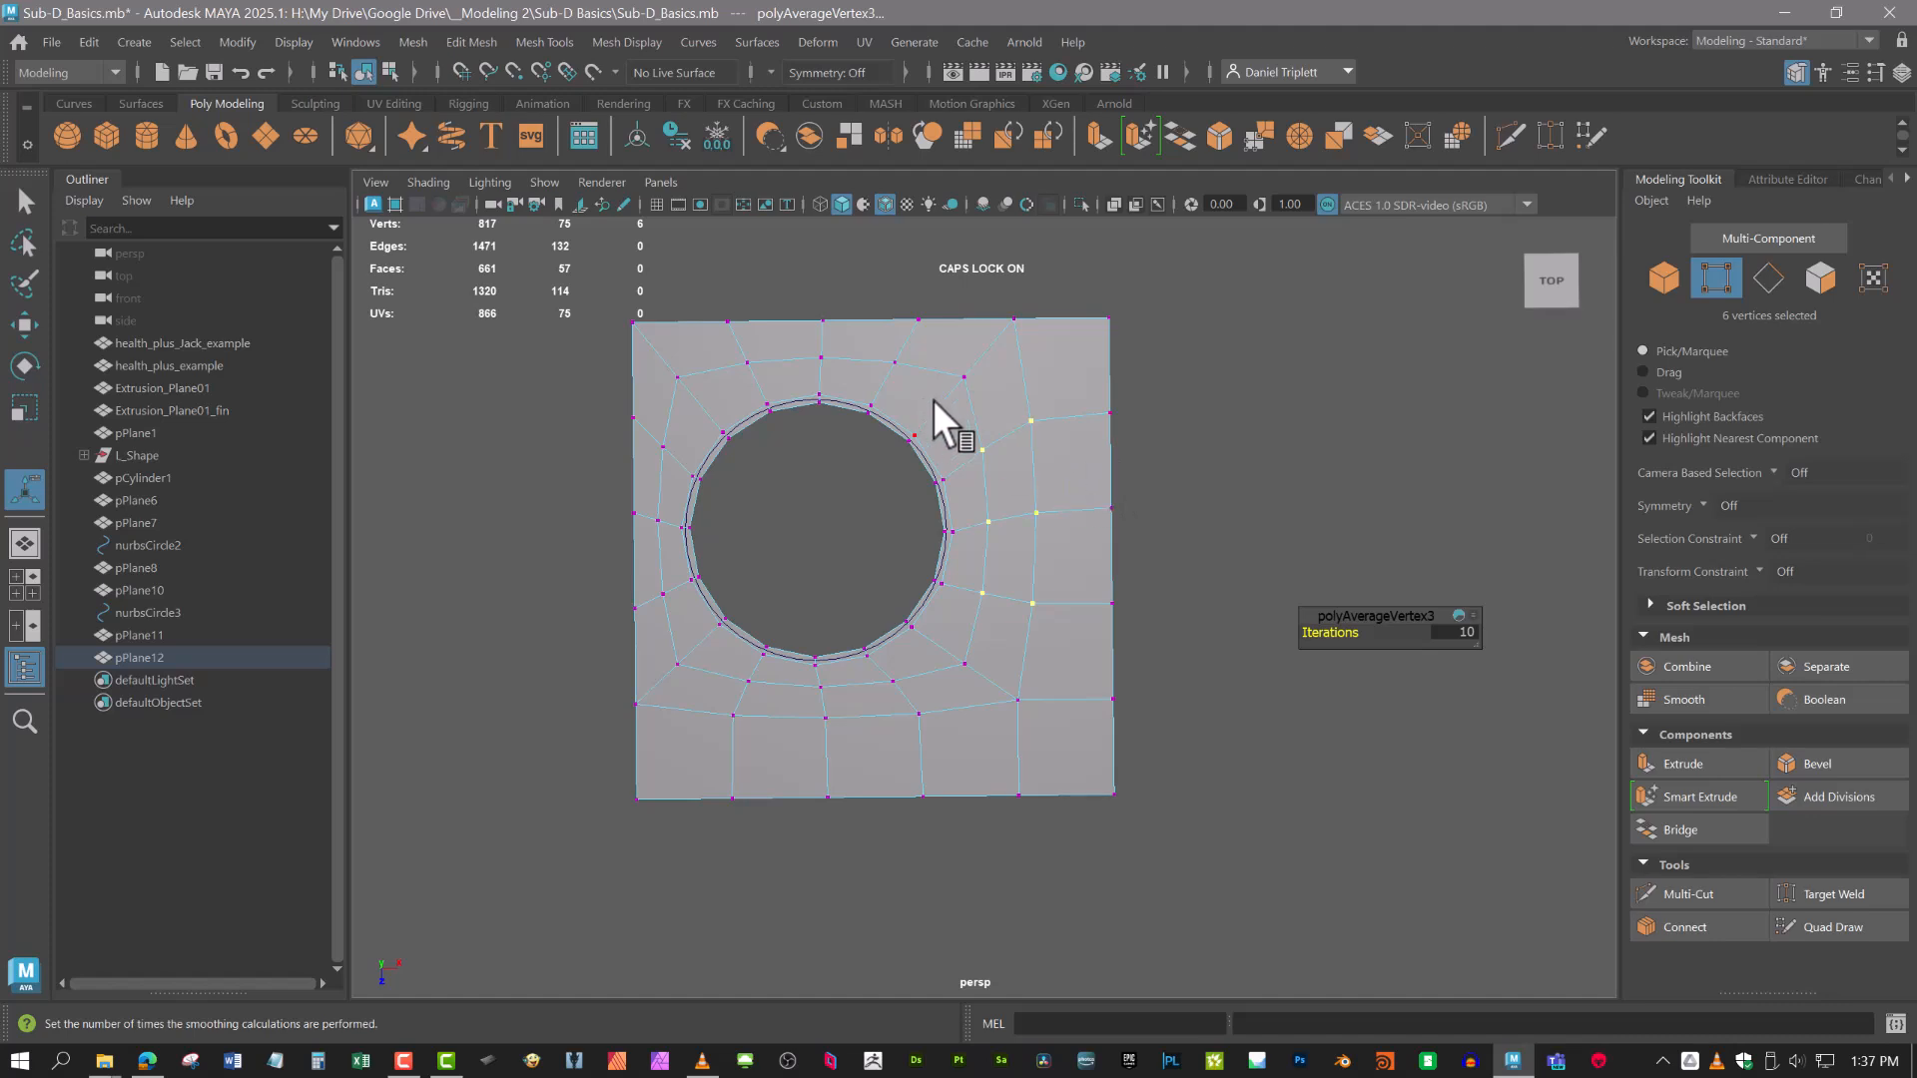
{"action": "middle_click_drag", "start_coordinate": [1012, 472], "coordinate": [1052, 440], "text": "alt"}
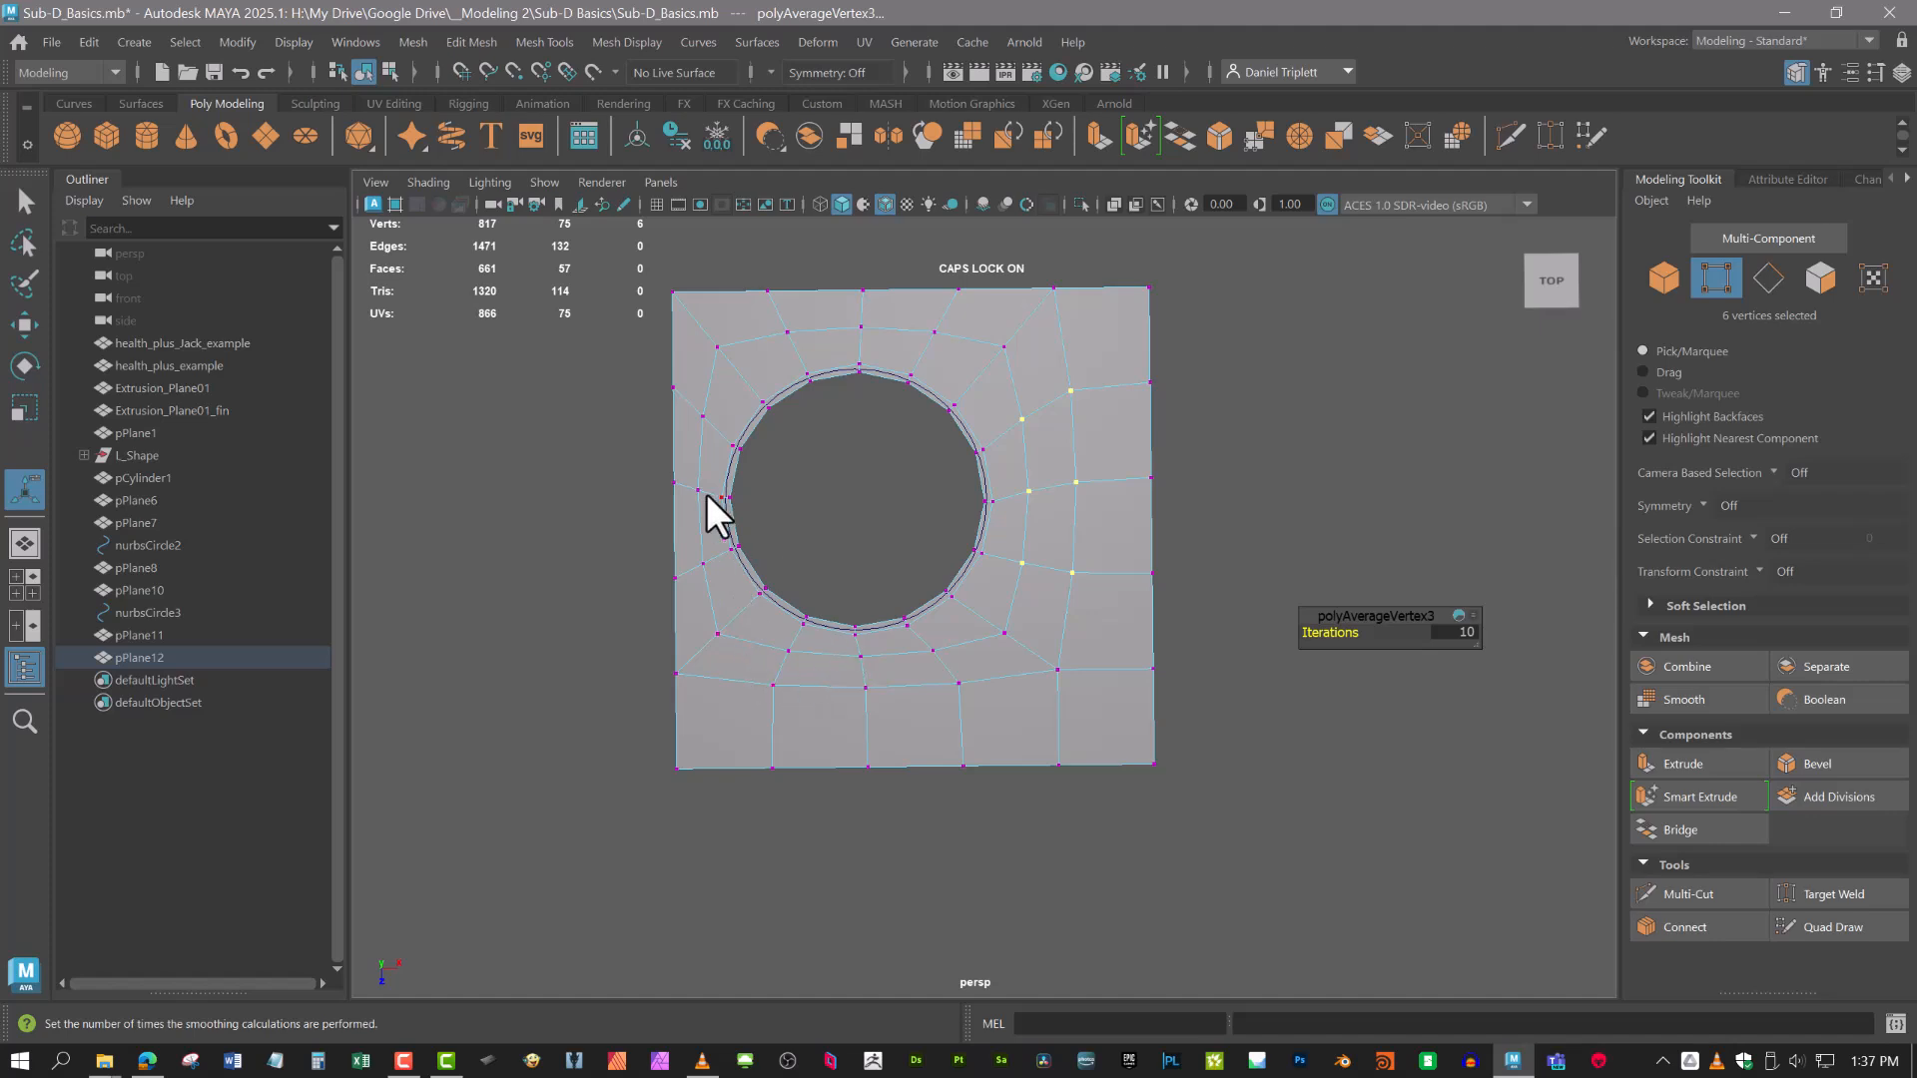
{"action": "middle_click_drag", "start_coordinate": [981, 505], "coordinate": [988, 586], "text": "alt"}
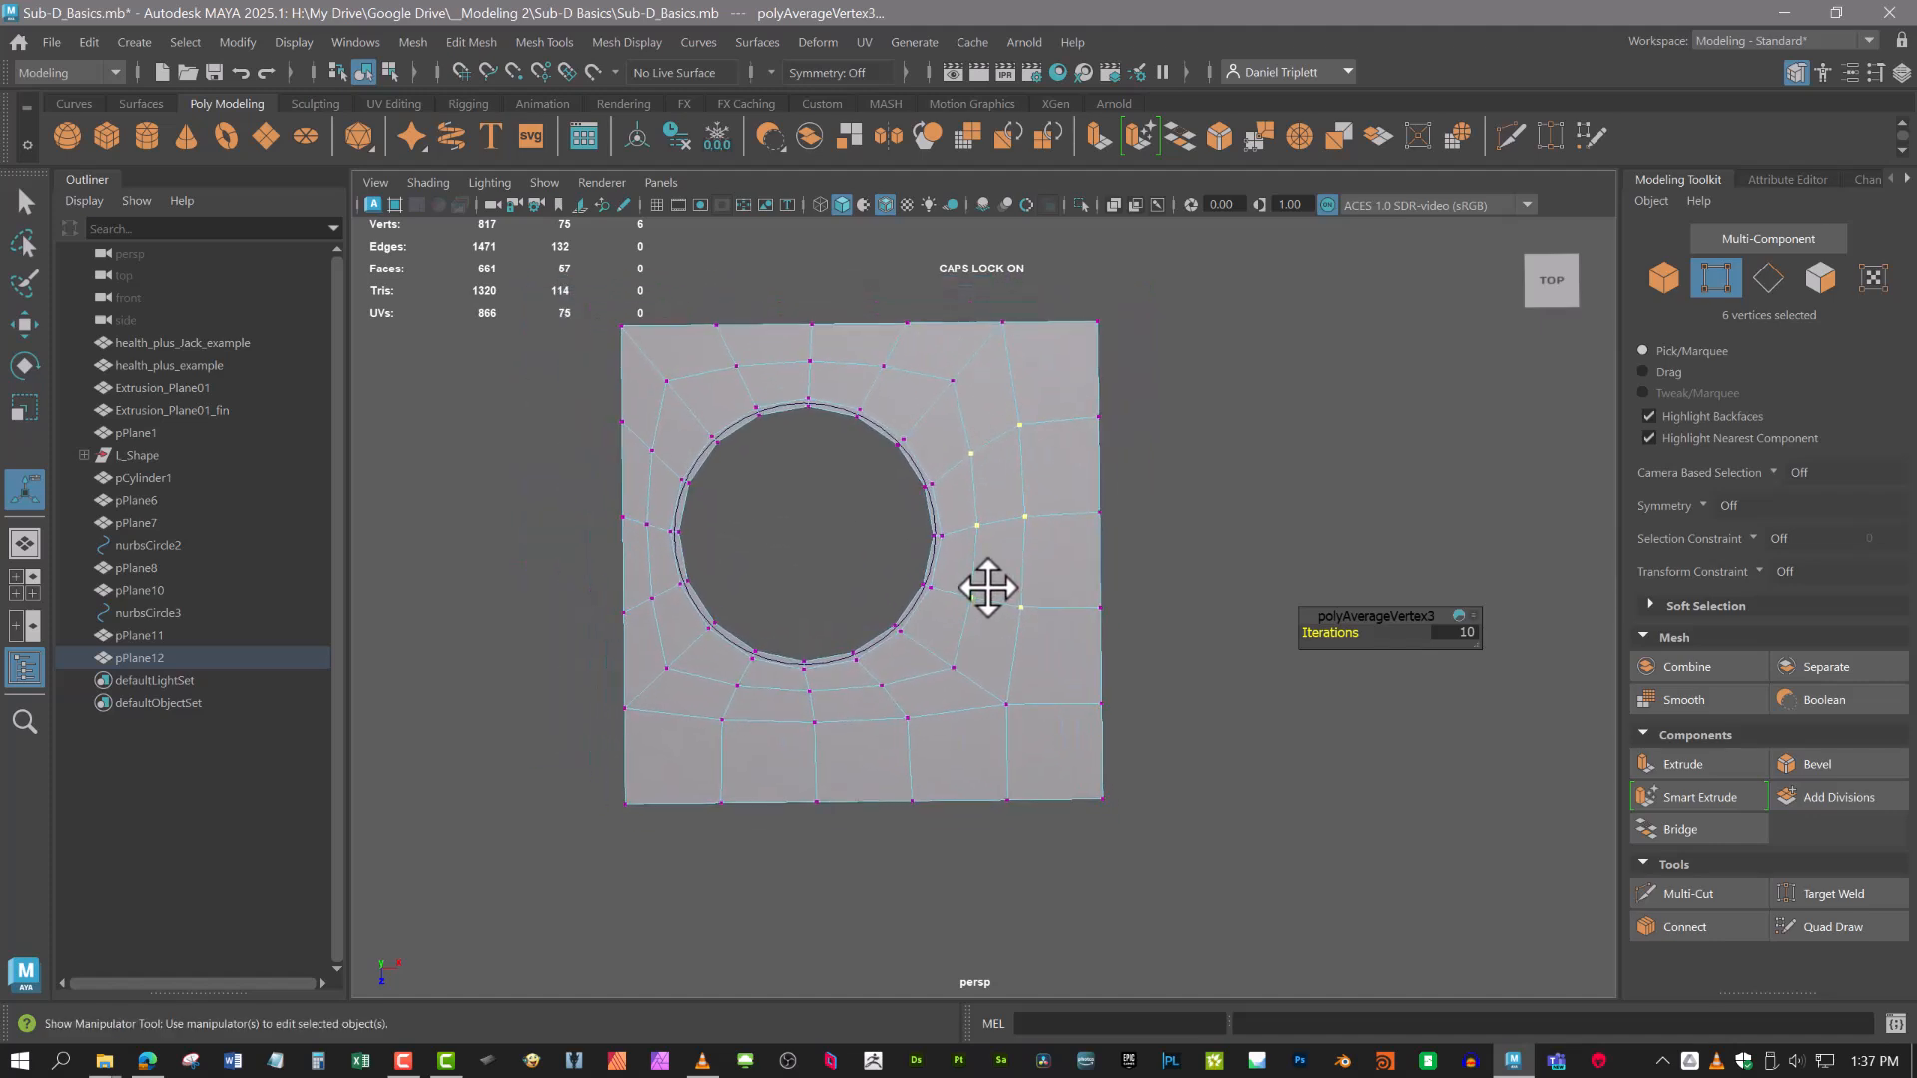